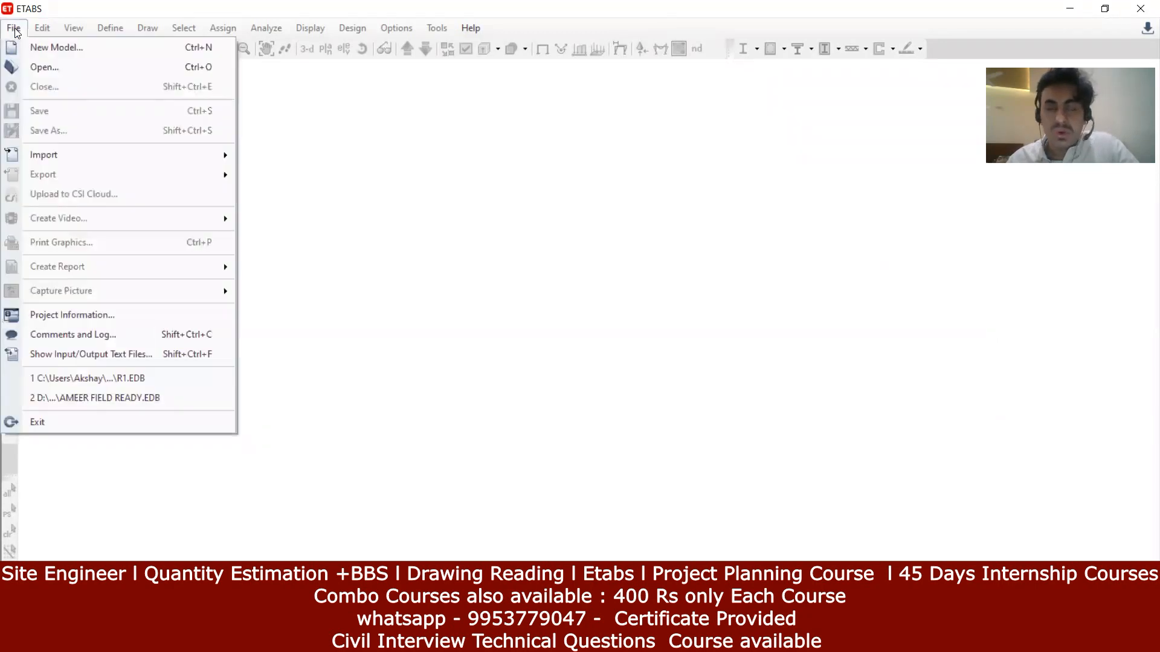
Step: Start a new model that takes its initial settings from an existing model file
click(53, 46)
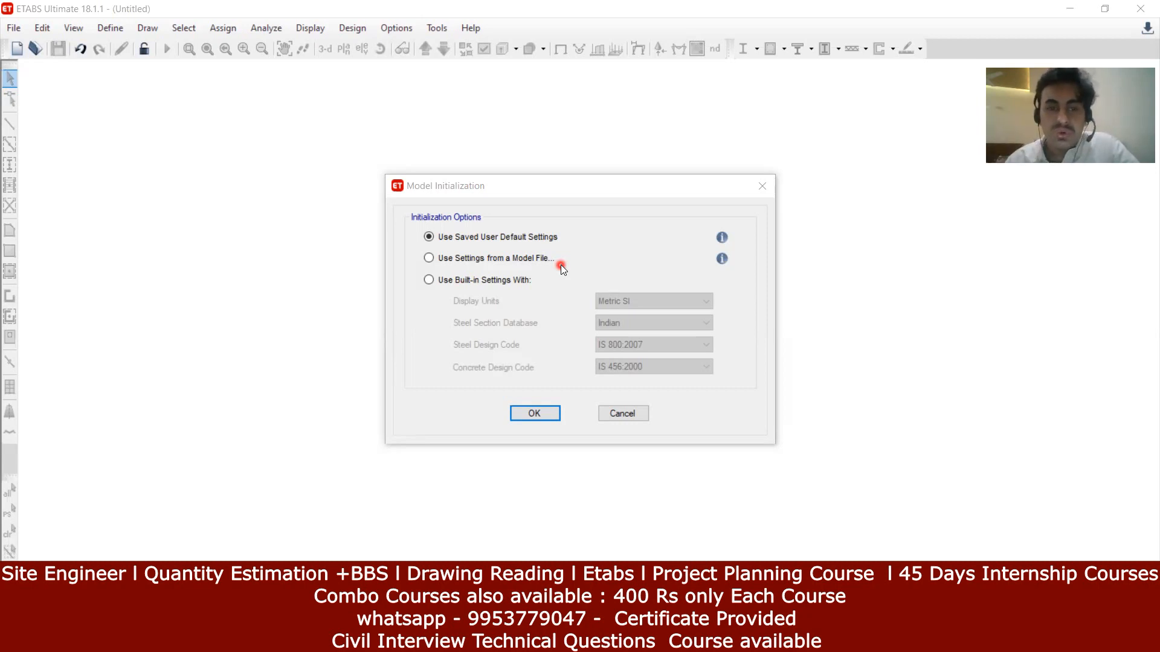
click(505, 259)
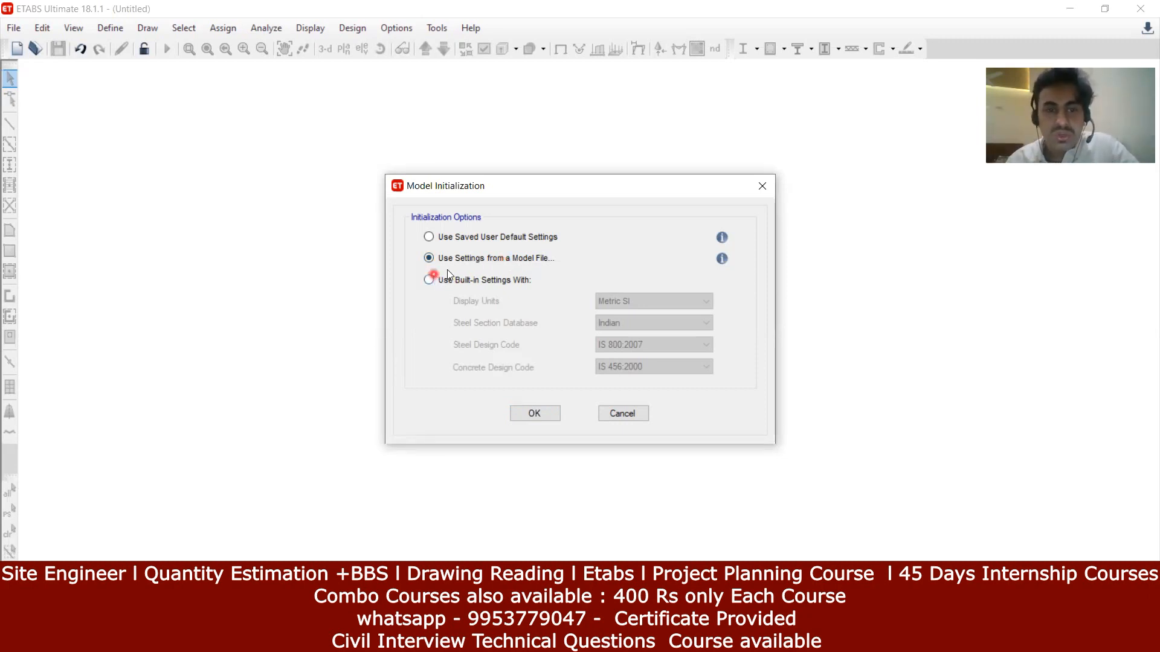
Step: Load the new model's settings from the R1 model file in Downloads
click(531, 414)
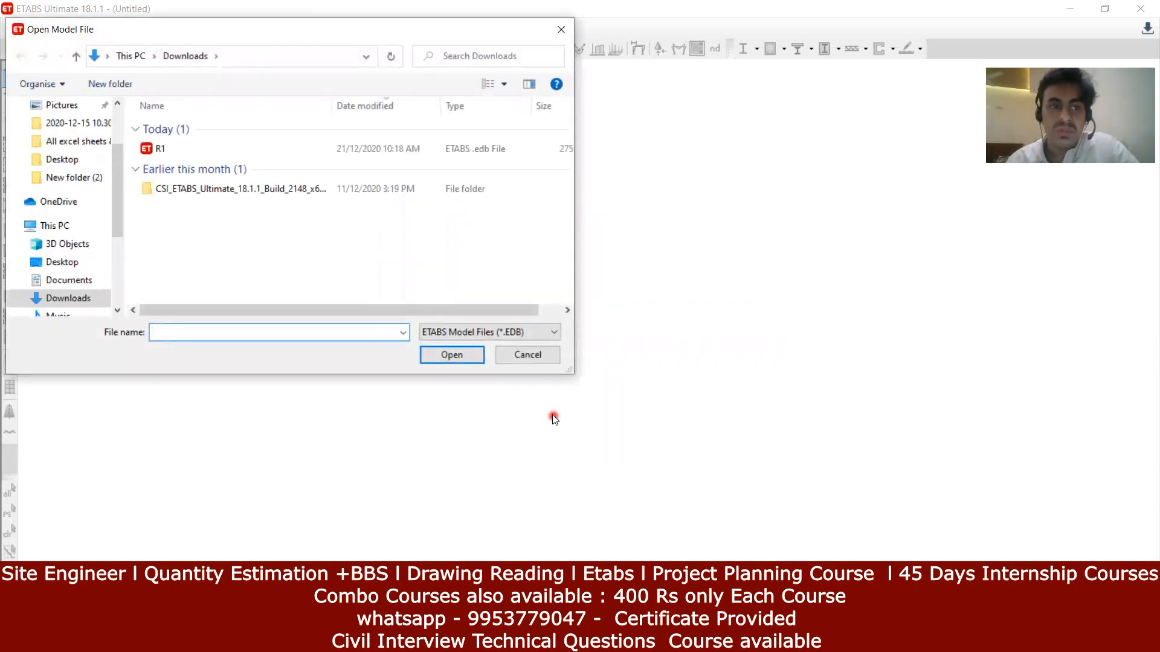
click(217, 153)
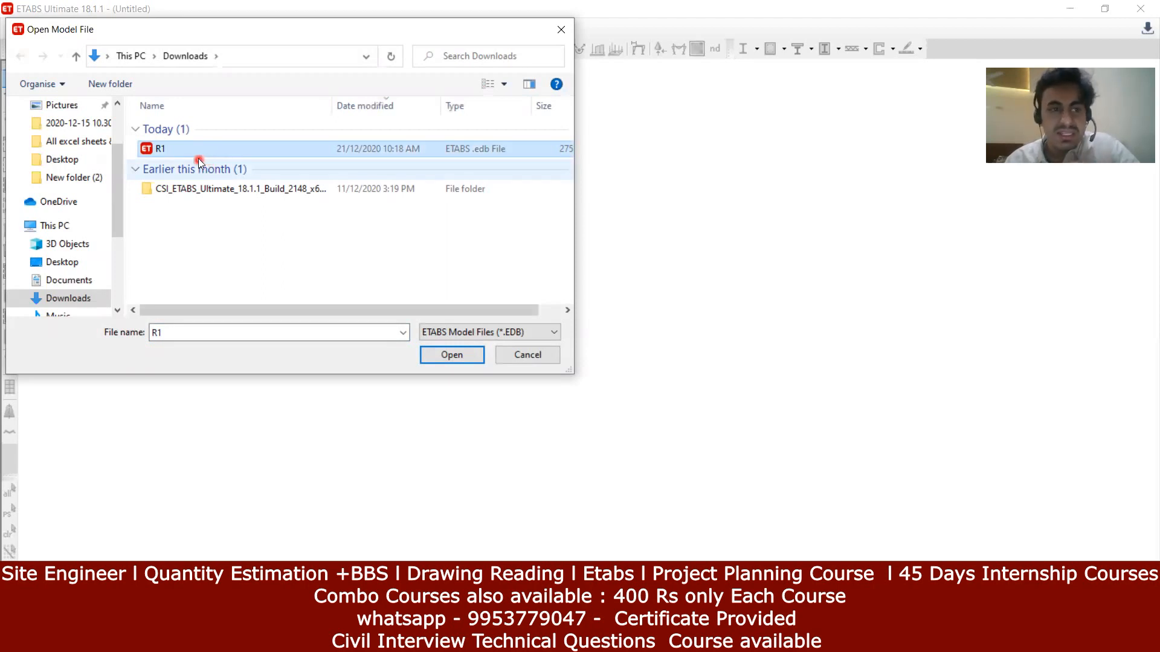
click(465, 360)
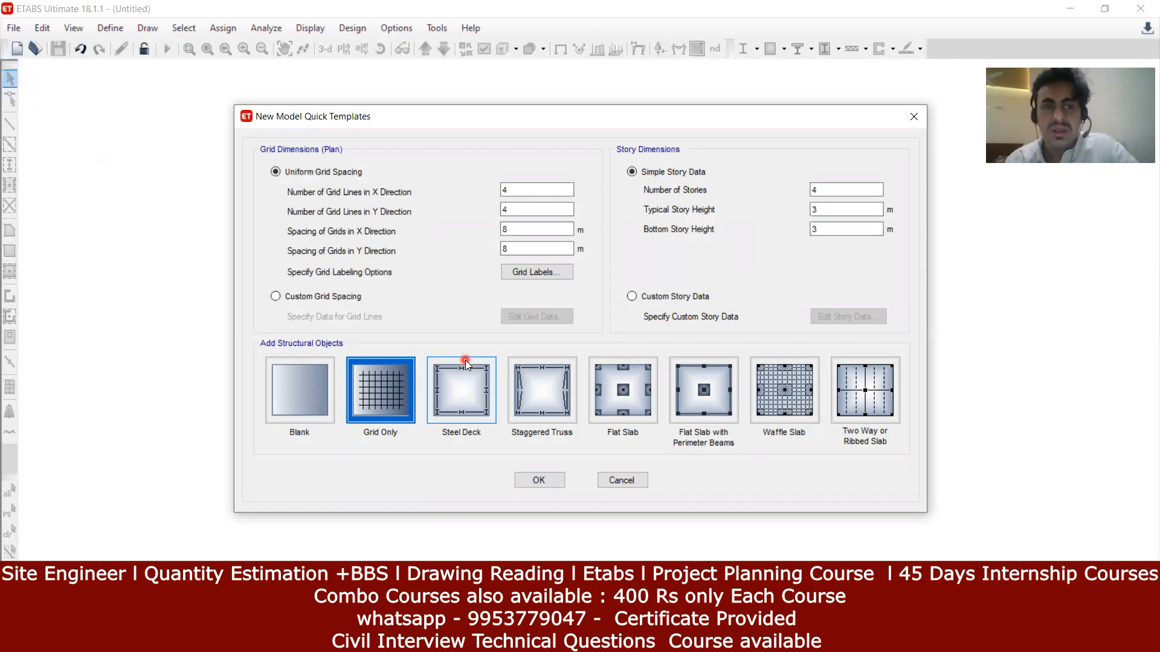
Step: Accept the Grid Only template with its default 4×4 grid at 8 m spacing
click(530, 485)
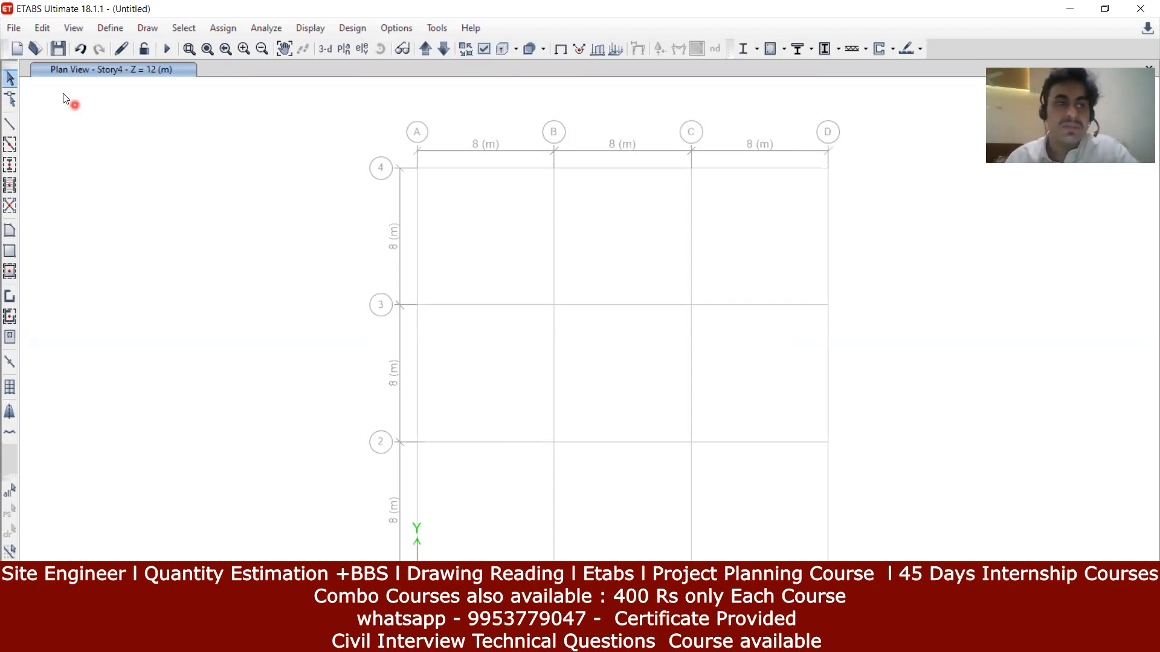
click(116, 33)
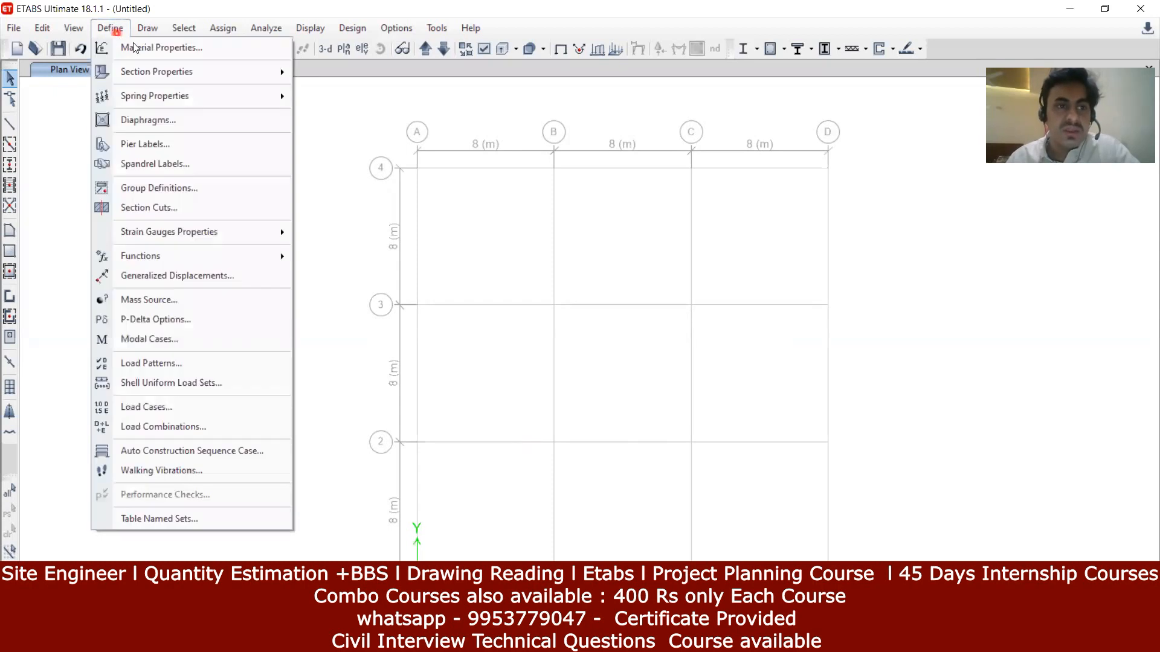
click(143, 50)
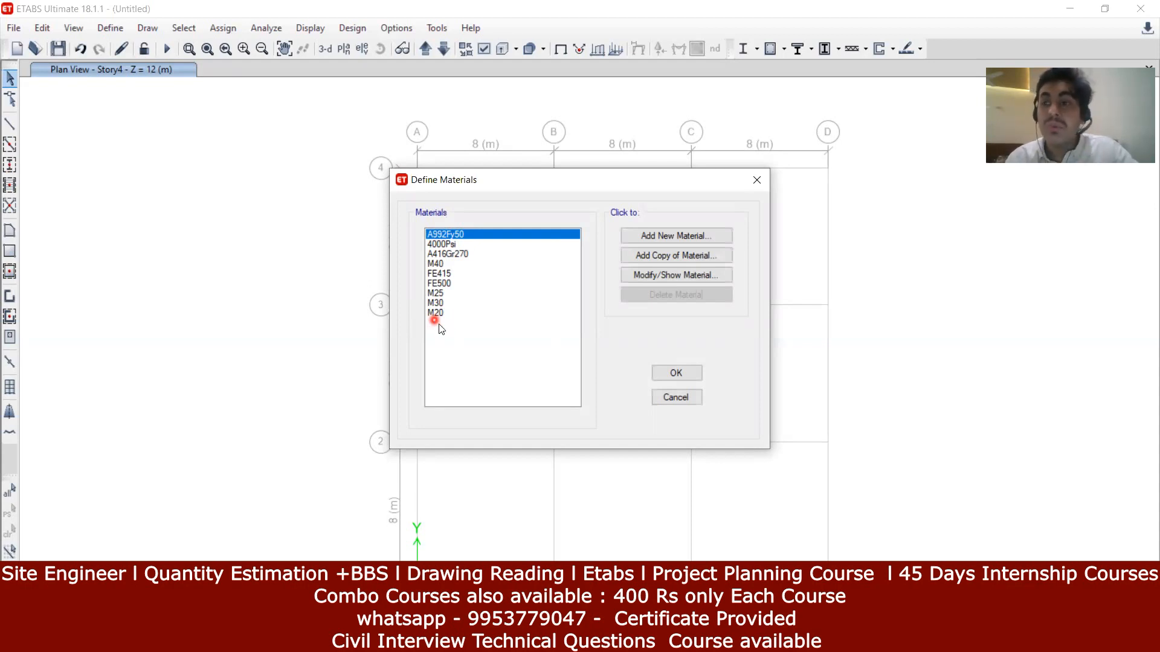
click(673, 371)
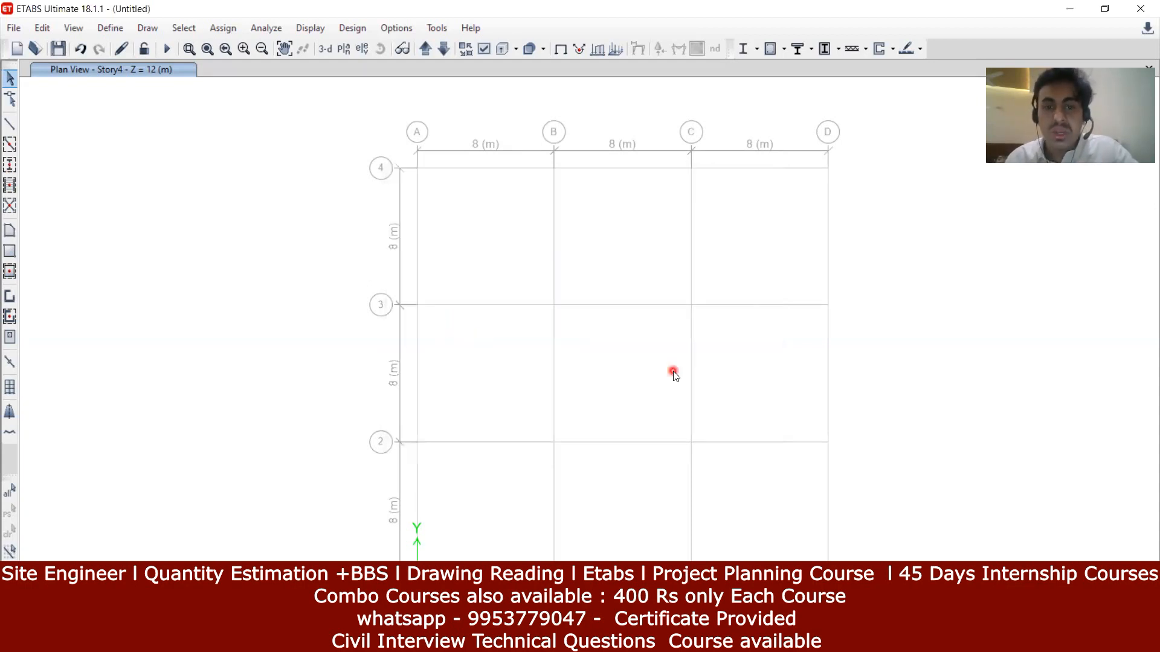
click(109, 31)
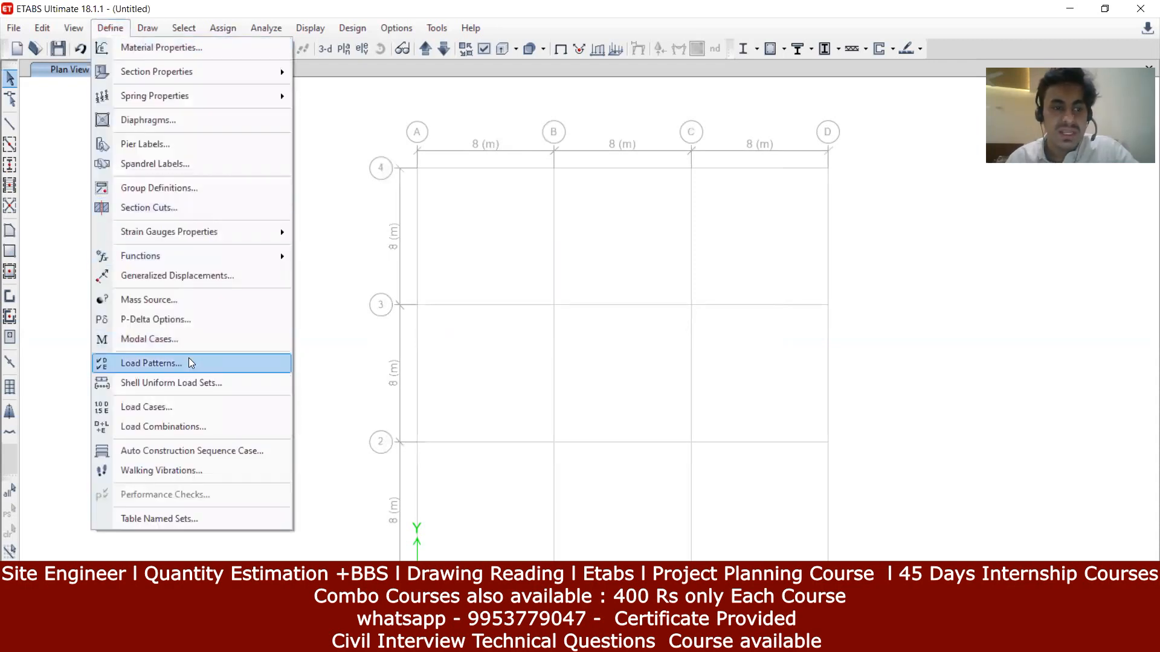
click(189, 362)
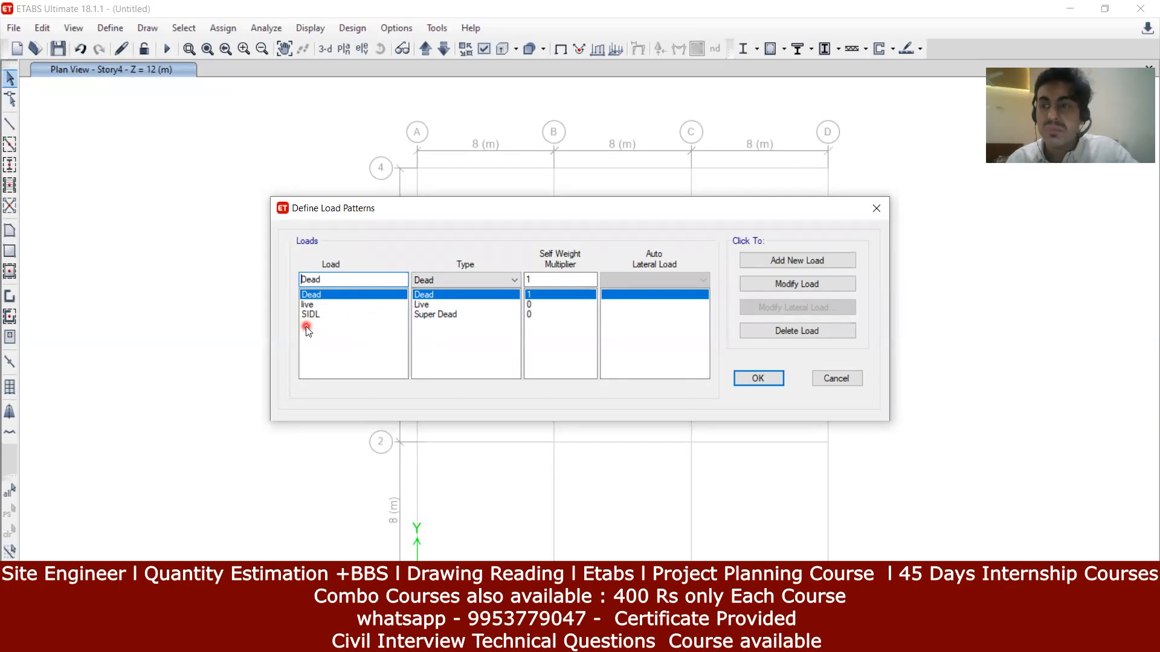
click(836, 279)
click(780, 377)
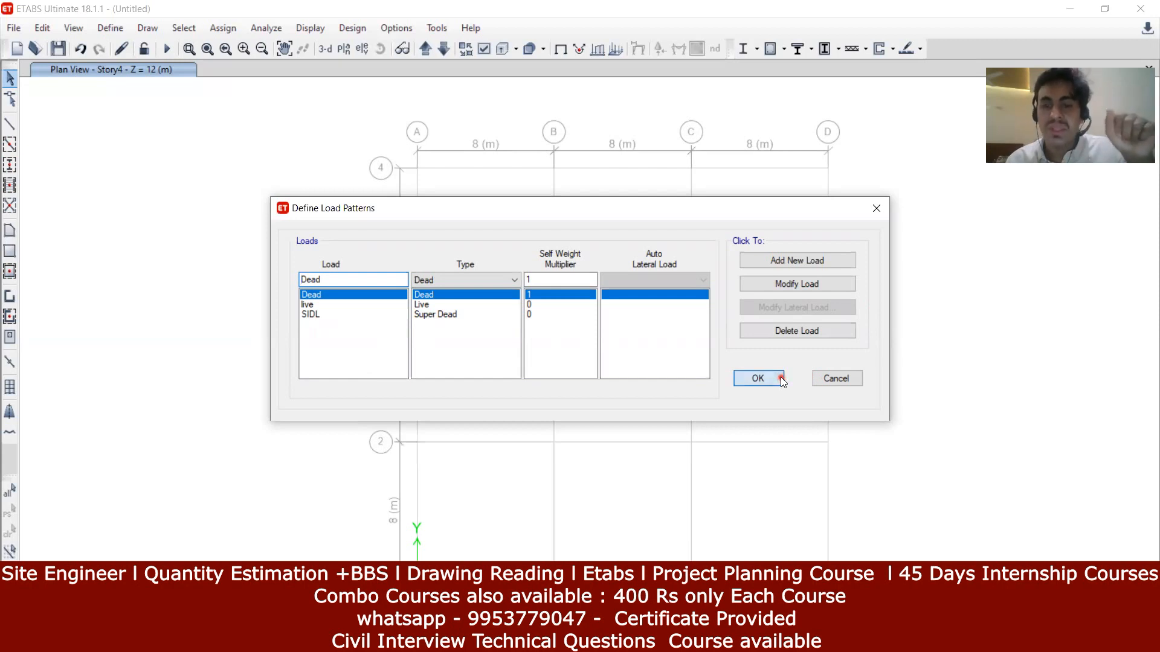
click(145, 48)
click(119, 35)
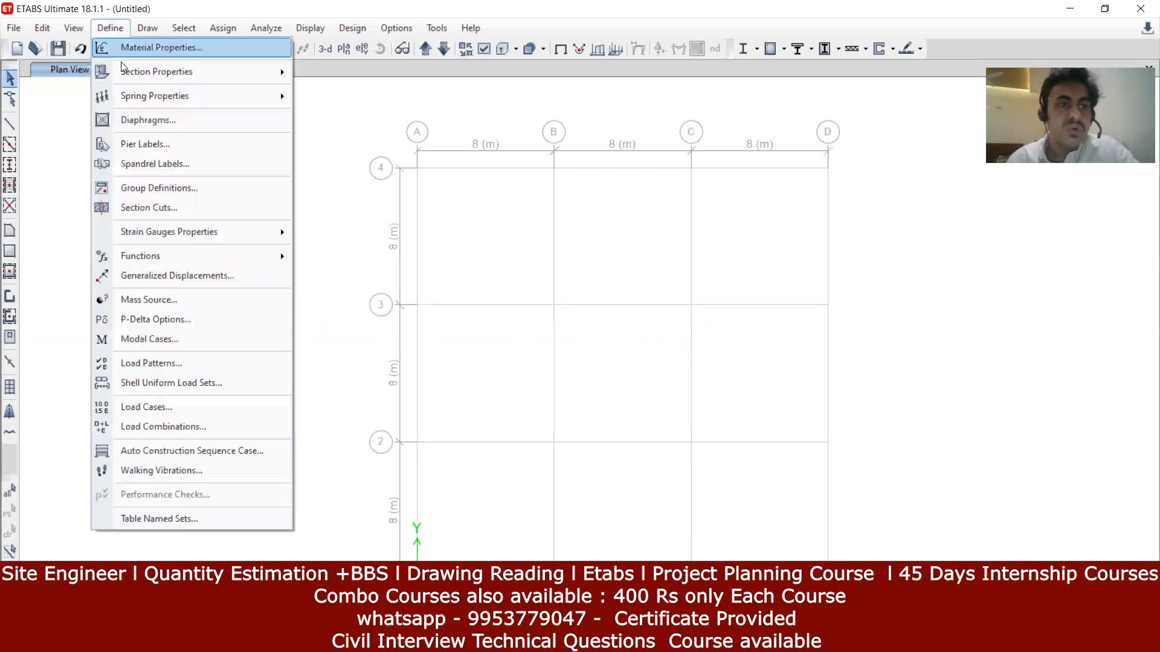
mouse_move(125, 68)
click(365, 72)
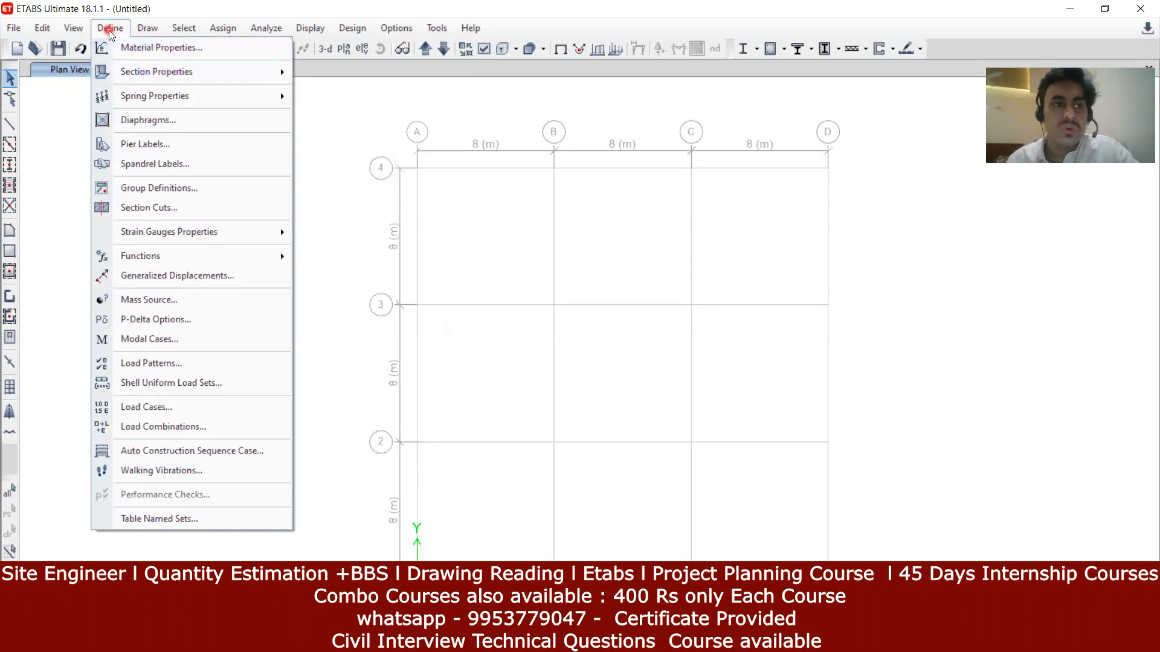
mouse_move(149, 70)
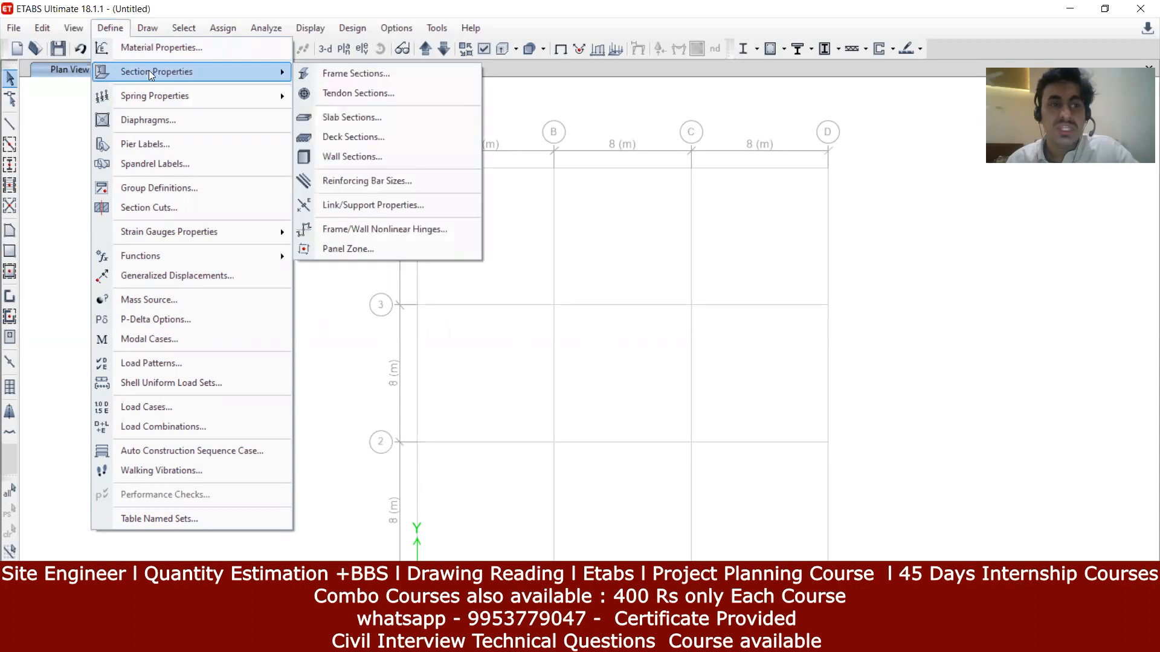
click(352, 73)
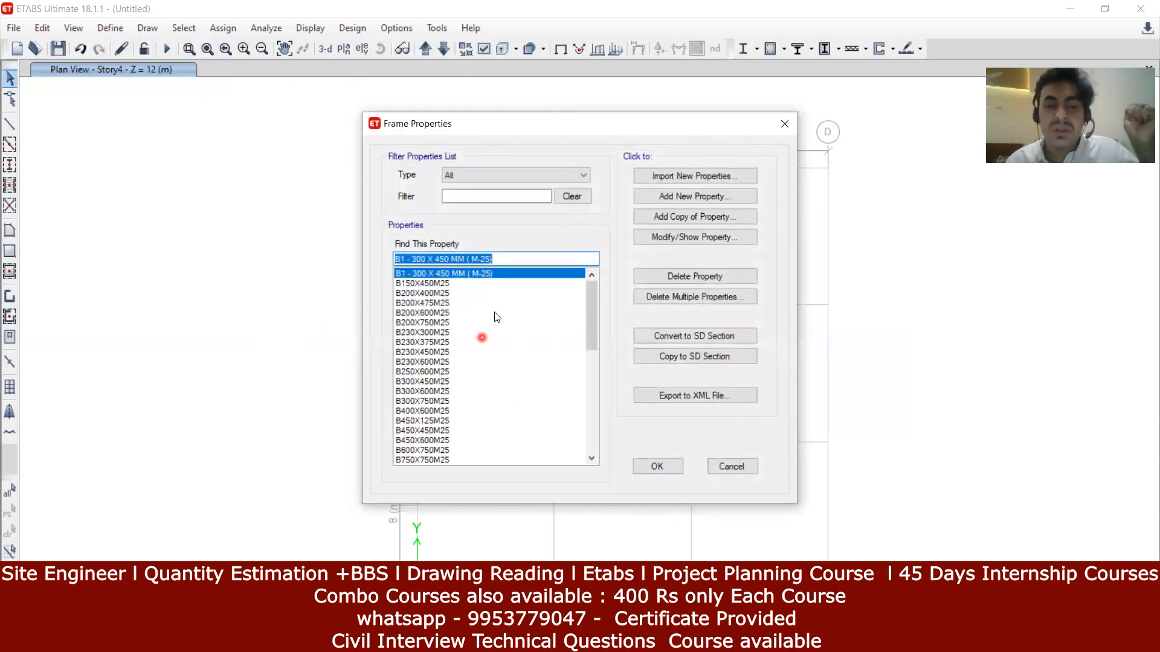
drag(595, 329, 596, 421)
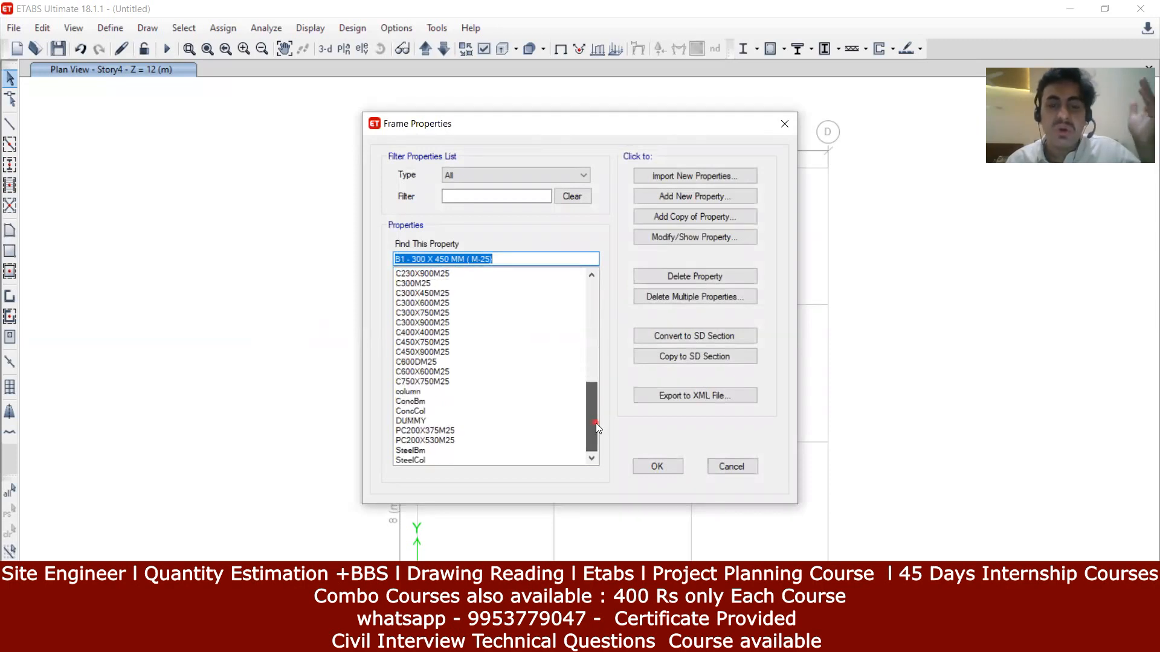
drag(596, 422, 585, 297)
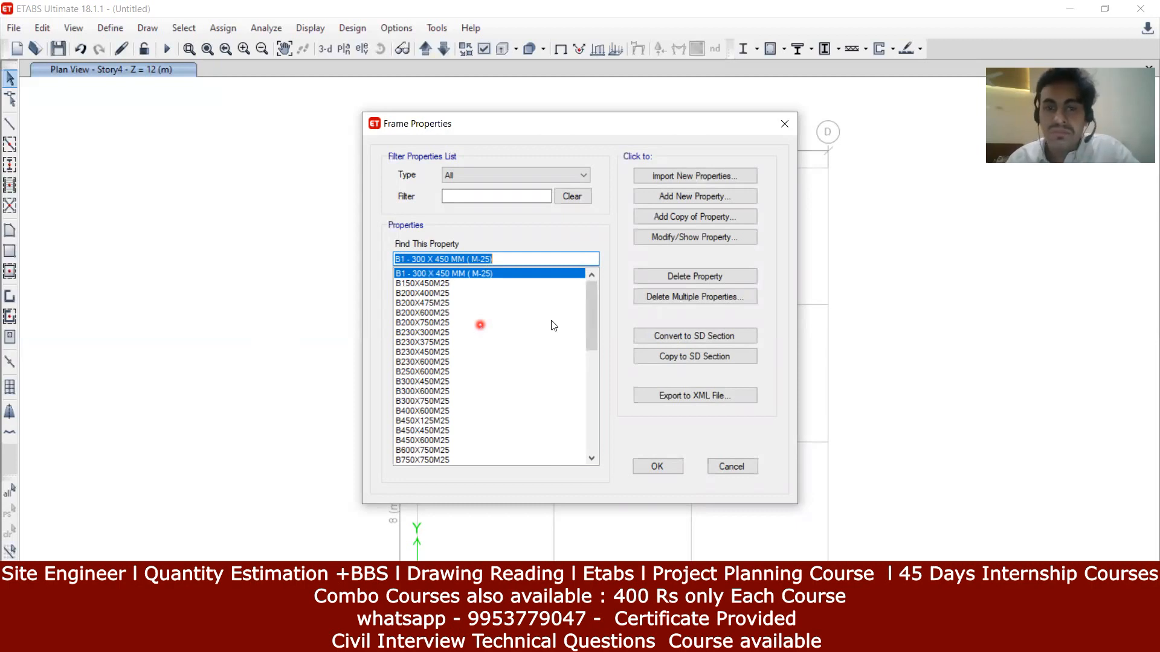
scroll(590, 319, down, 1)
click(419, 323)
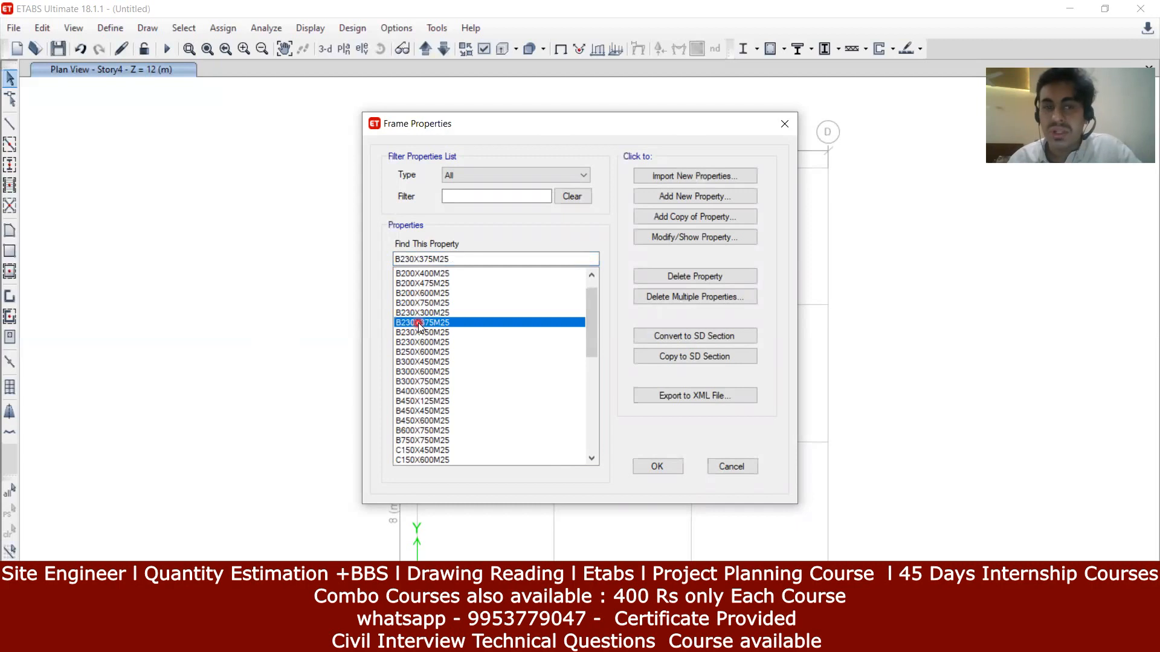
click(792, 125)
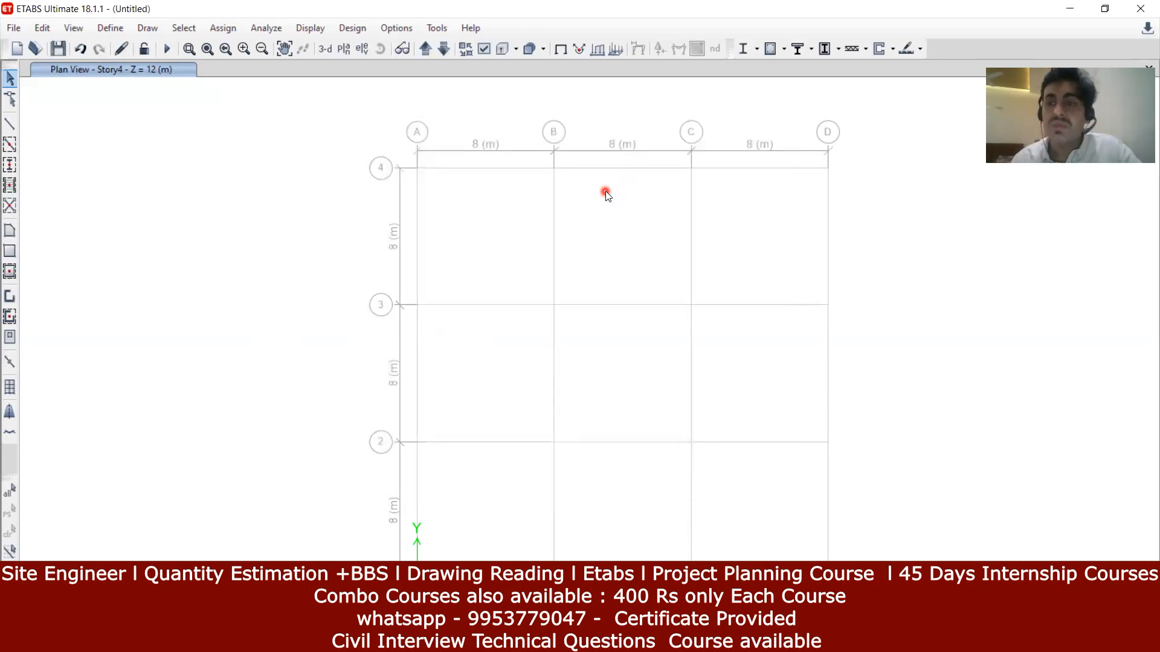
Step: Start another new model, discarding the current untitled model's unsaved changes
click(23, 34)
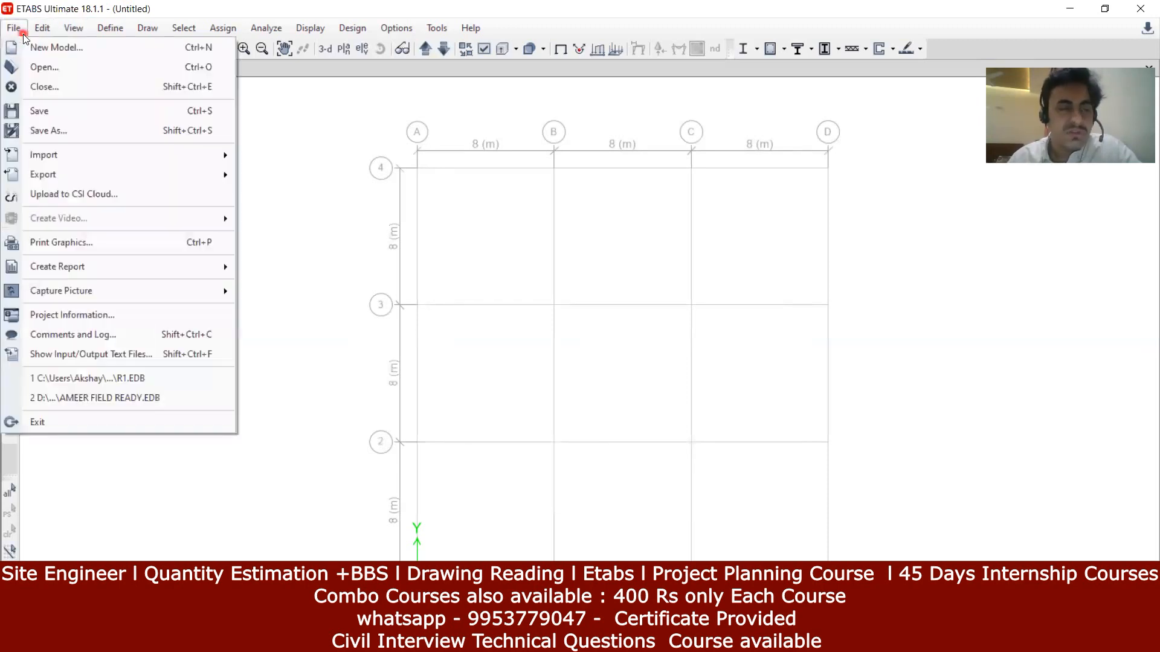
click(22, 30)
click(19, 30)
click(21, 48)
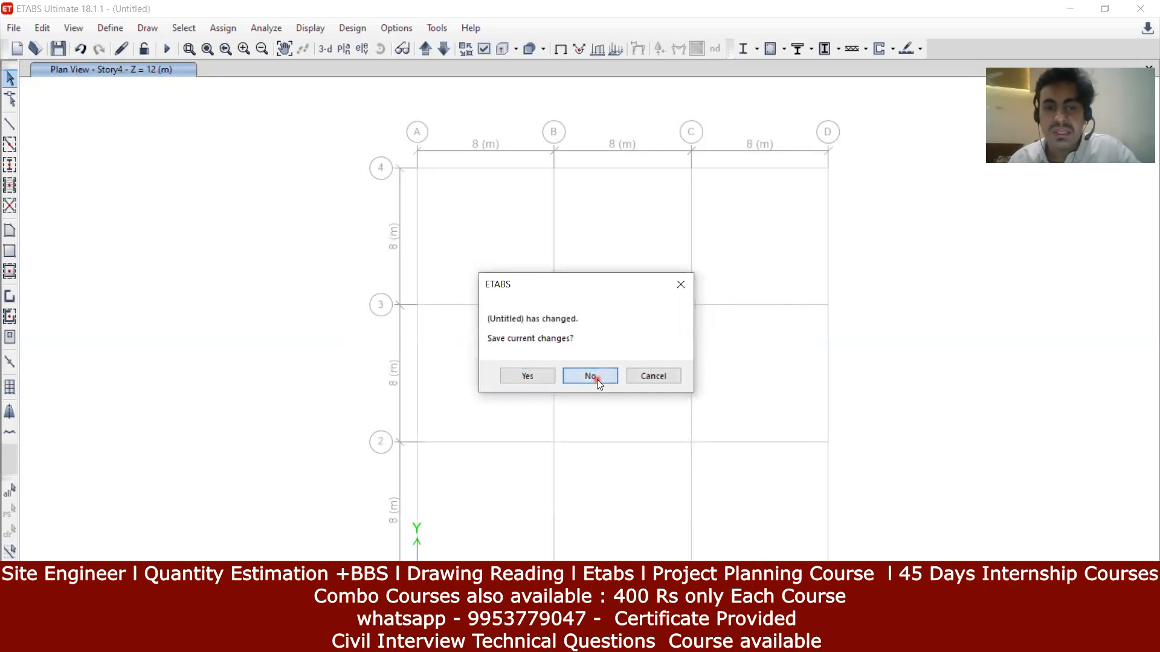
click(590, 376)
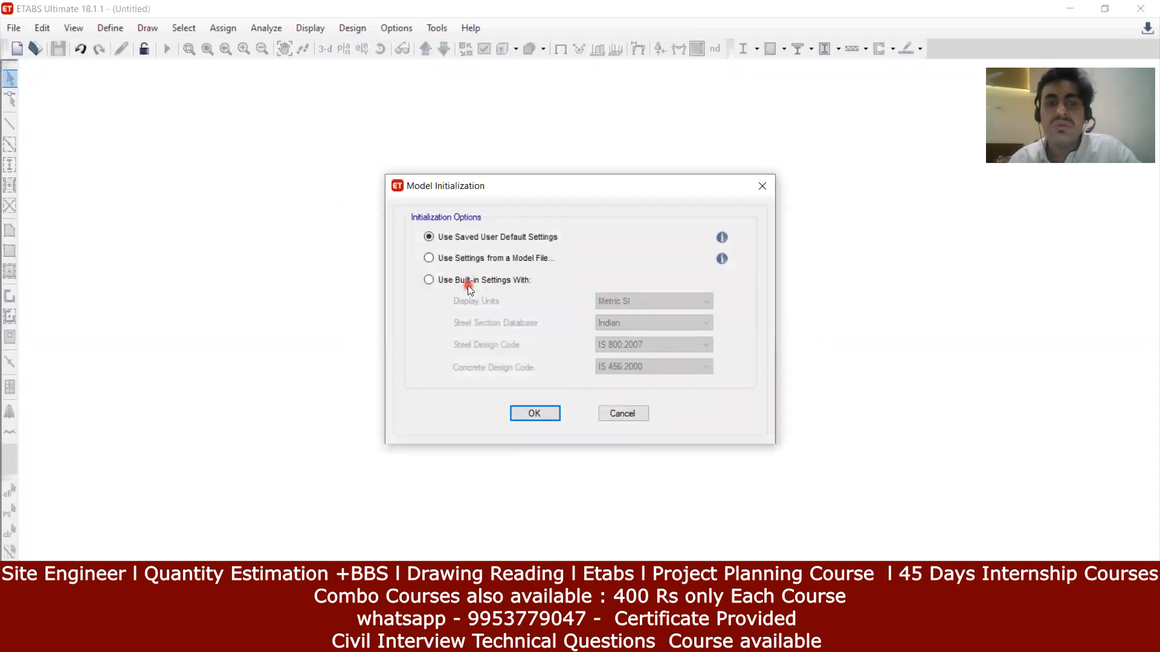
Step: Switch the new model to built-in settings and review the Metric SI display units
click(502, 282)
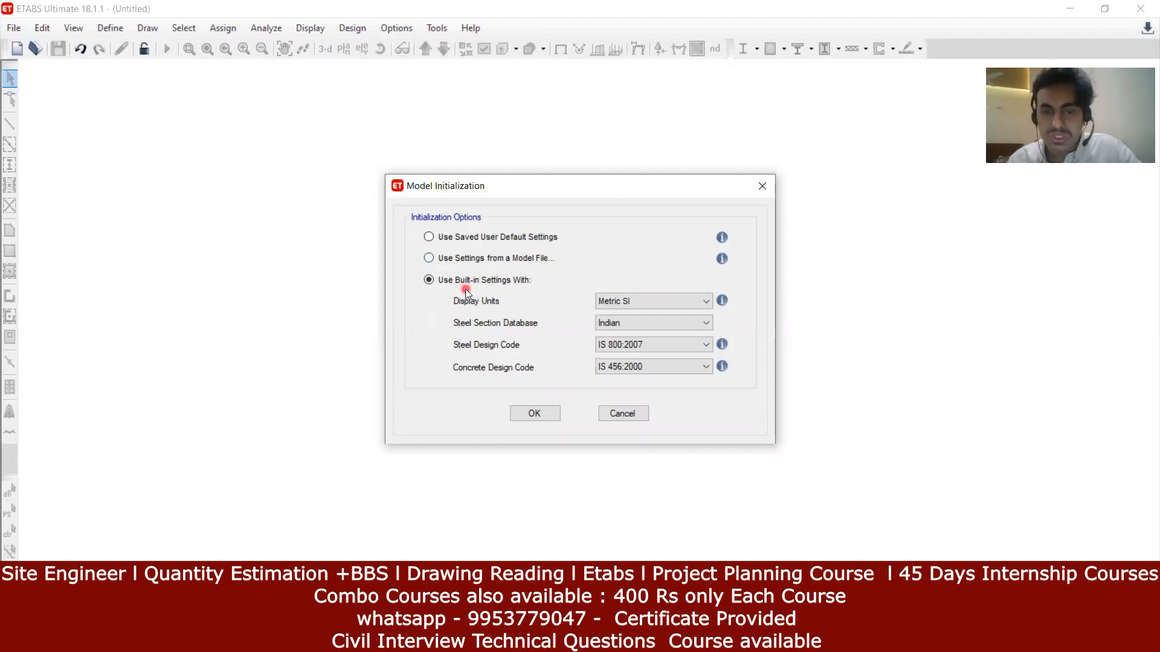
click(652, 297)
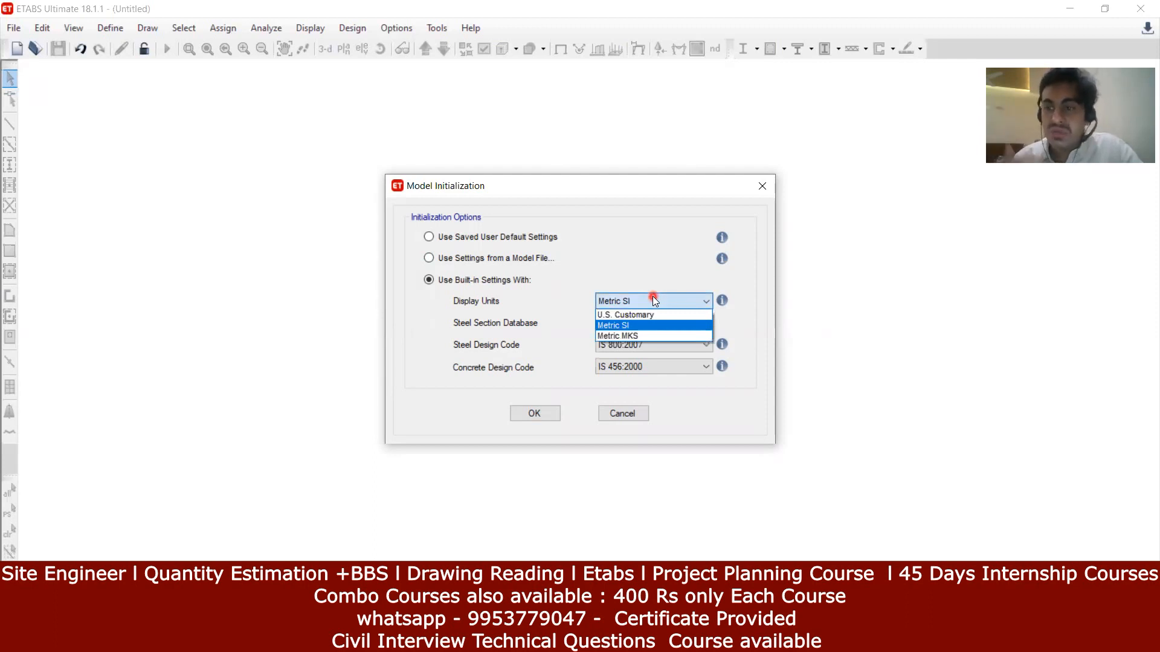
Step: Keep Metric SI display units and choose the Indian steel section database
click(629, 325)
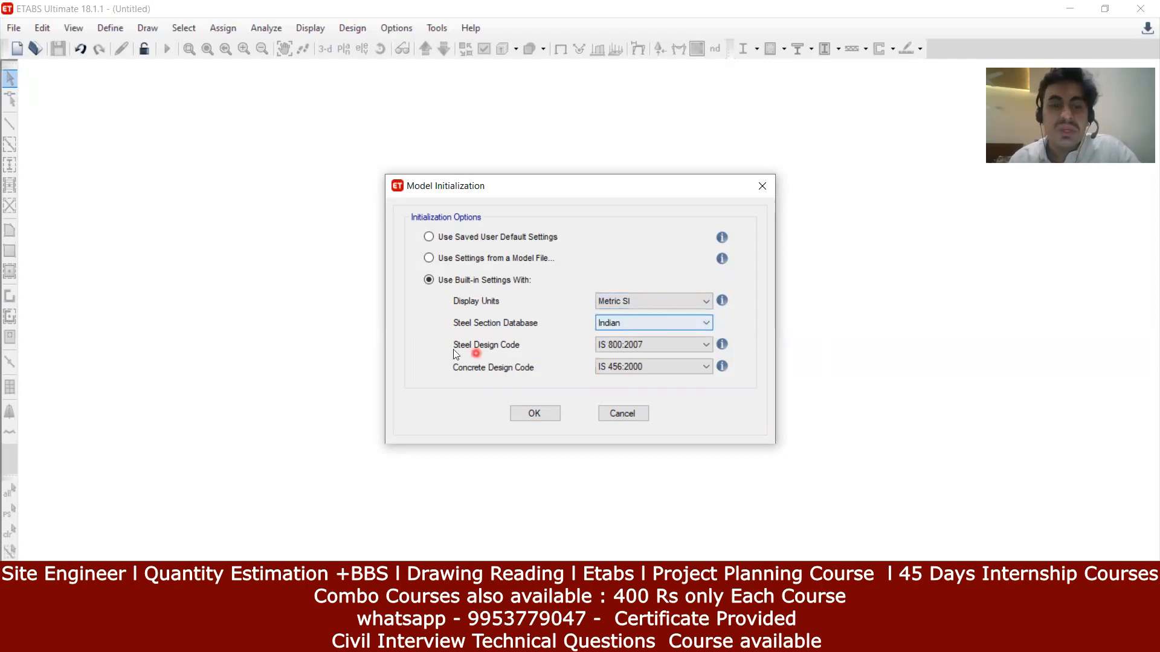
click(607, 326)
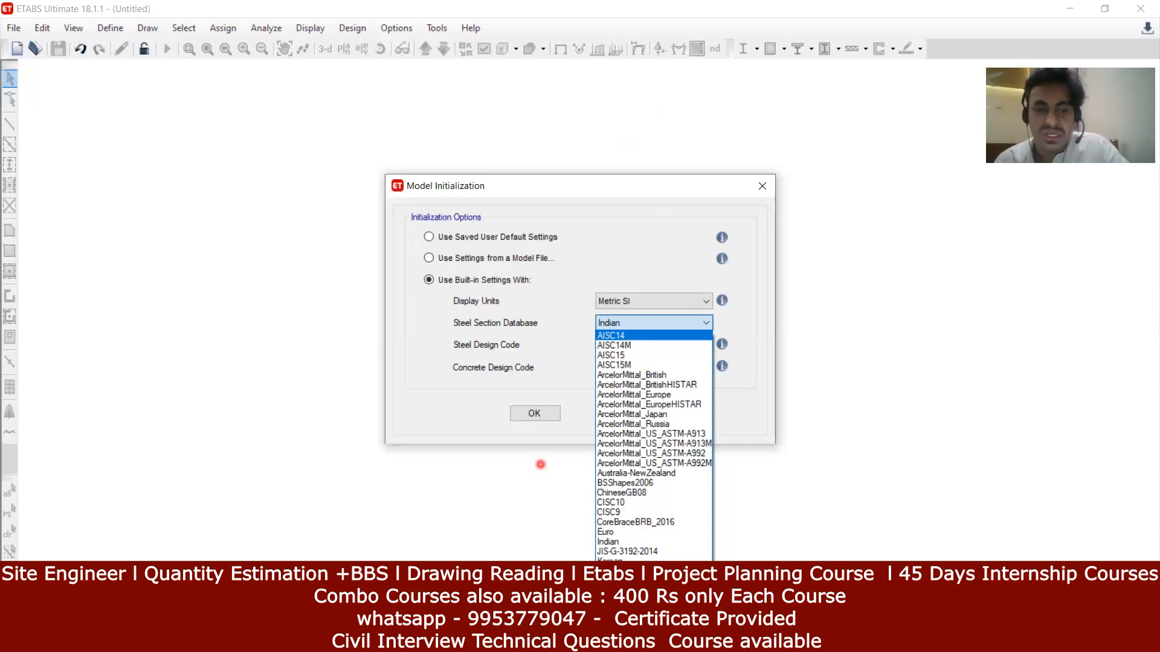
click(651, 638)
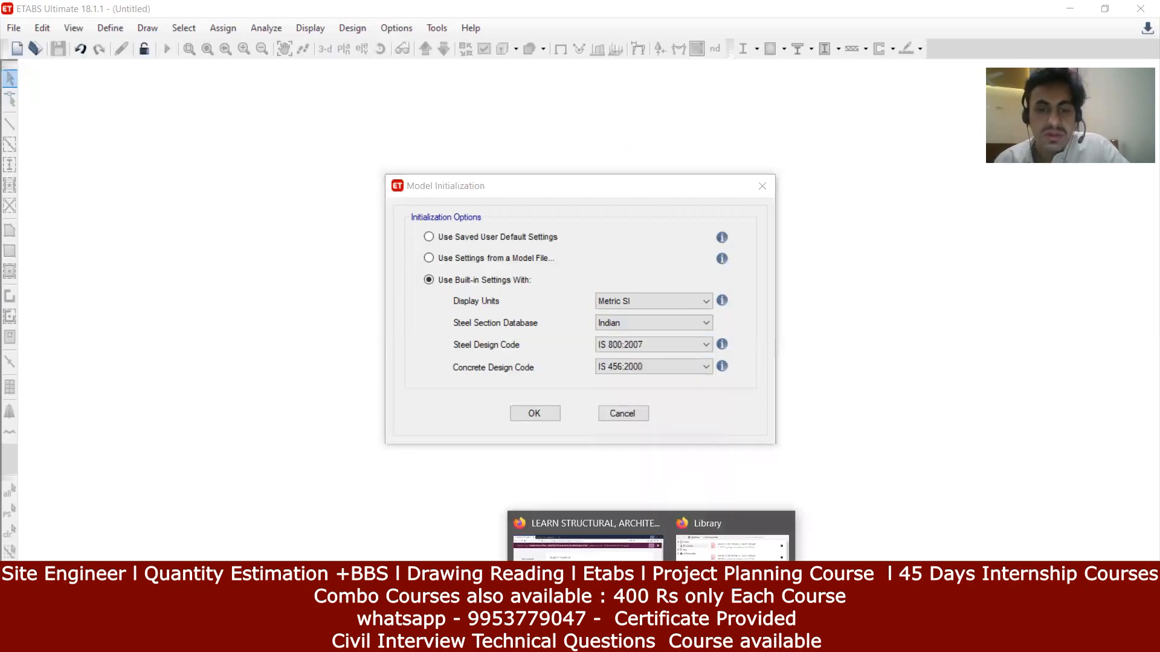
Step: Search 'aisc full form' in a new Firefox tab, close it, and return to ETABS
click(583, 535)
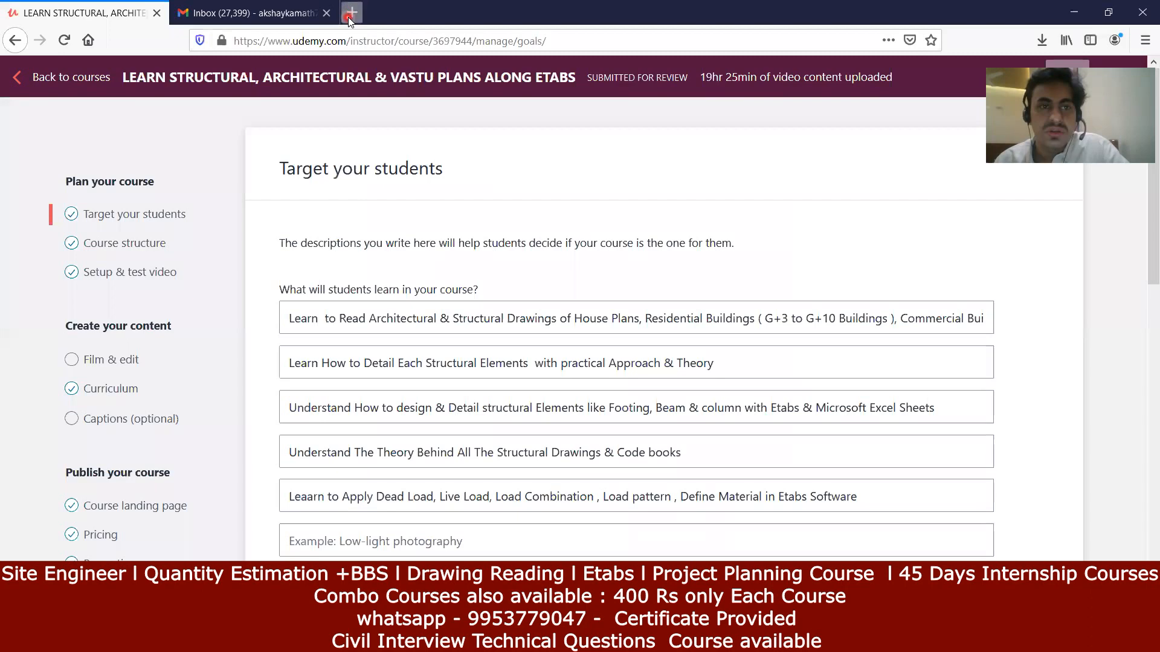
key(ctrl+t)
text(s)
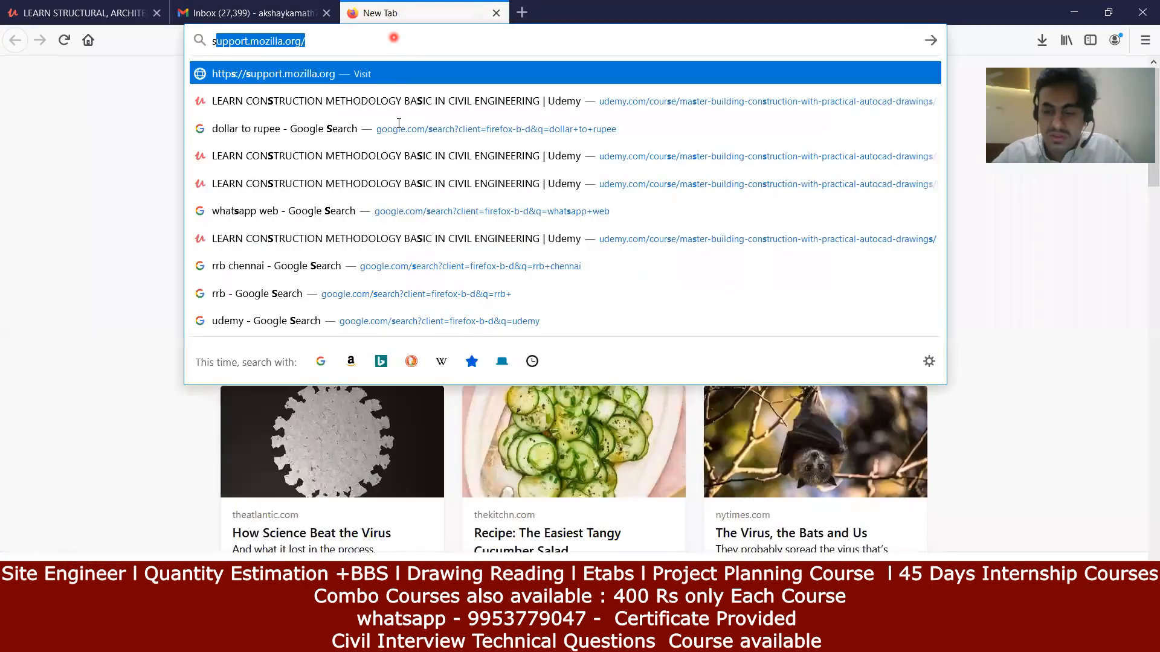
text(aisc)
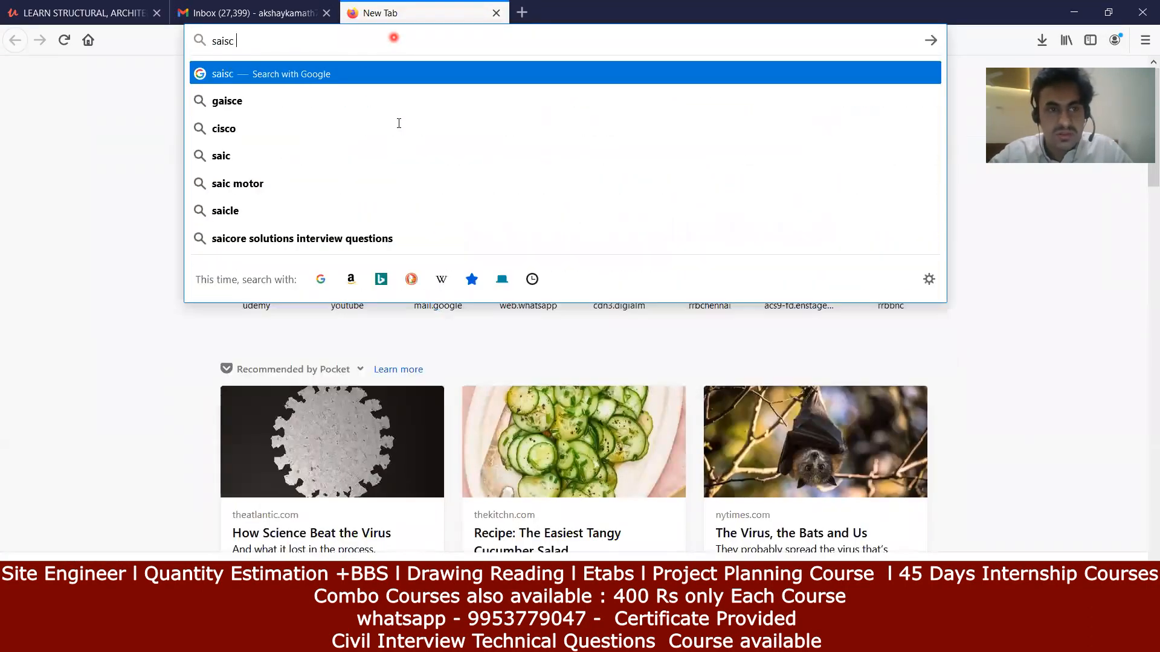
key(BackSpace)
key(BackSpace)
key(BackSpace)
key(BackSpace)
key(BackSpace)
key(BackSpace)
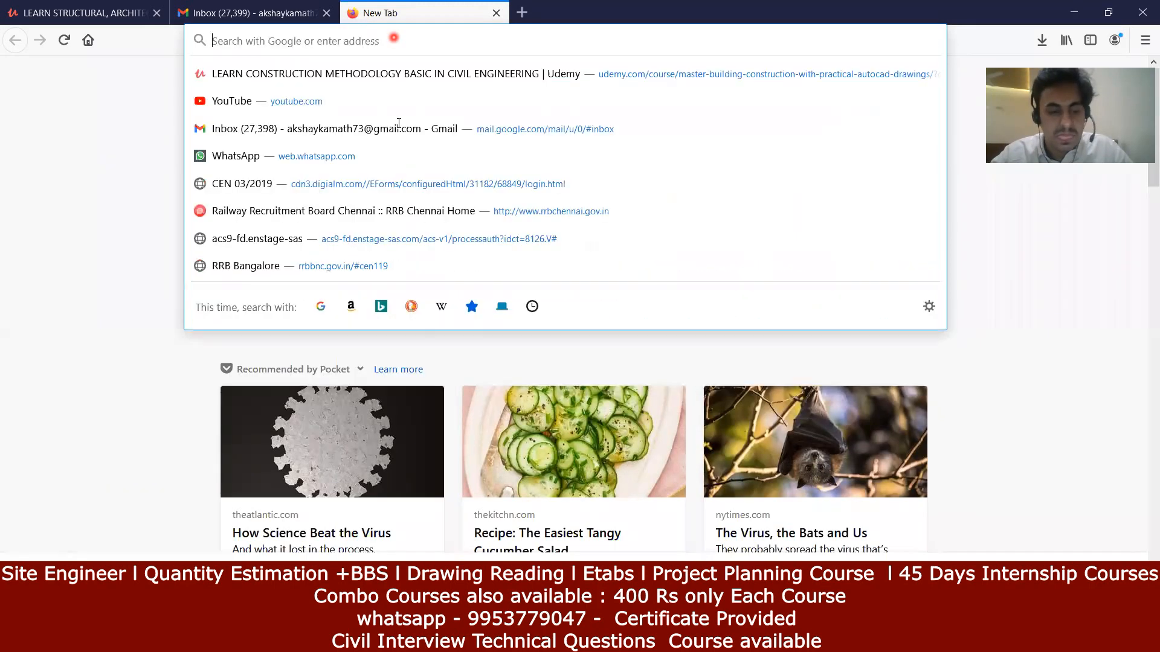
text(aisc fu)
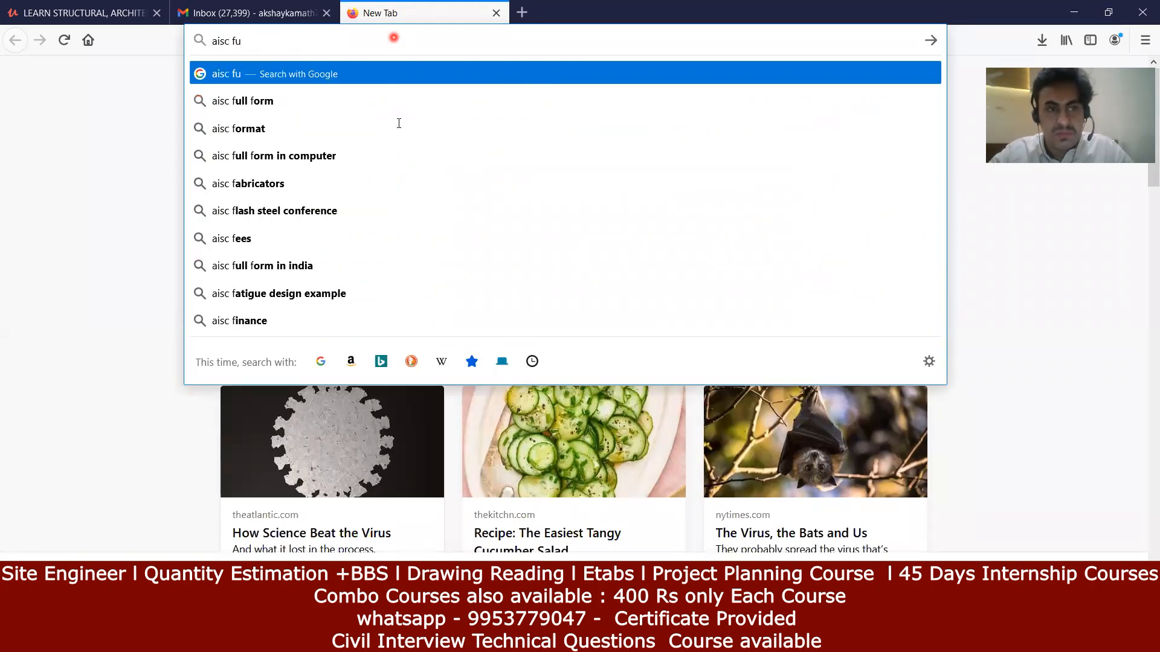
click(246, 107)
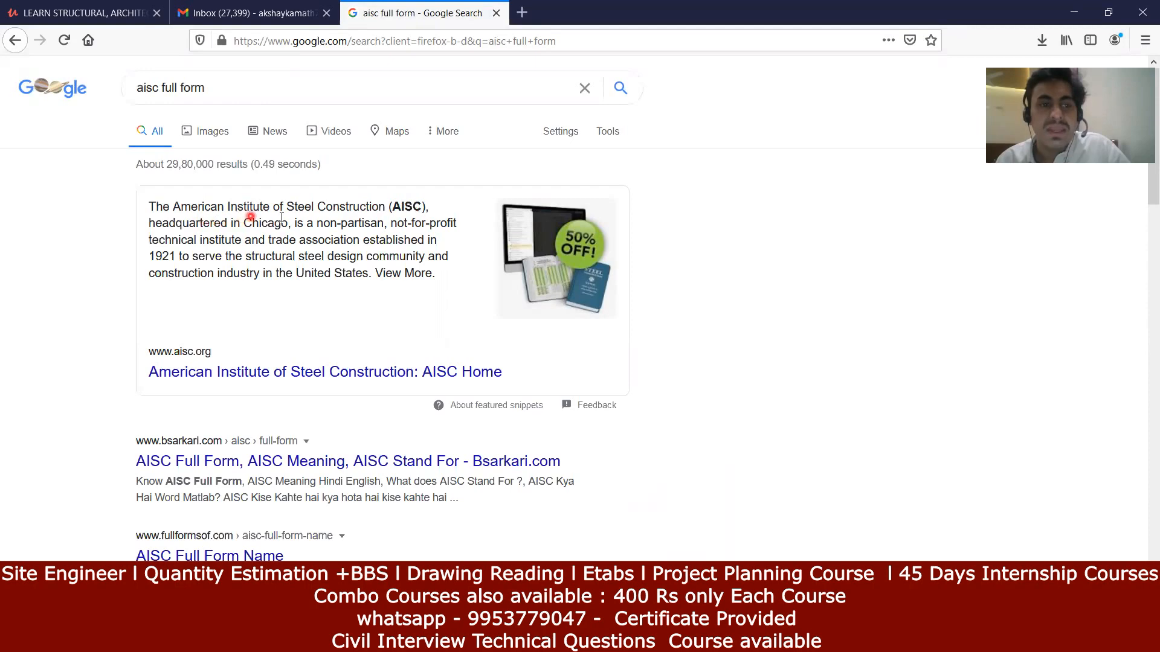
click(499, 10)
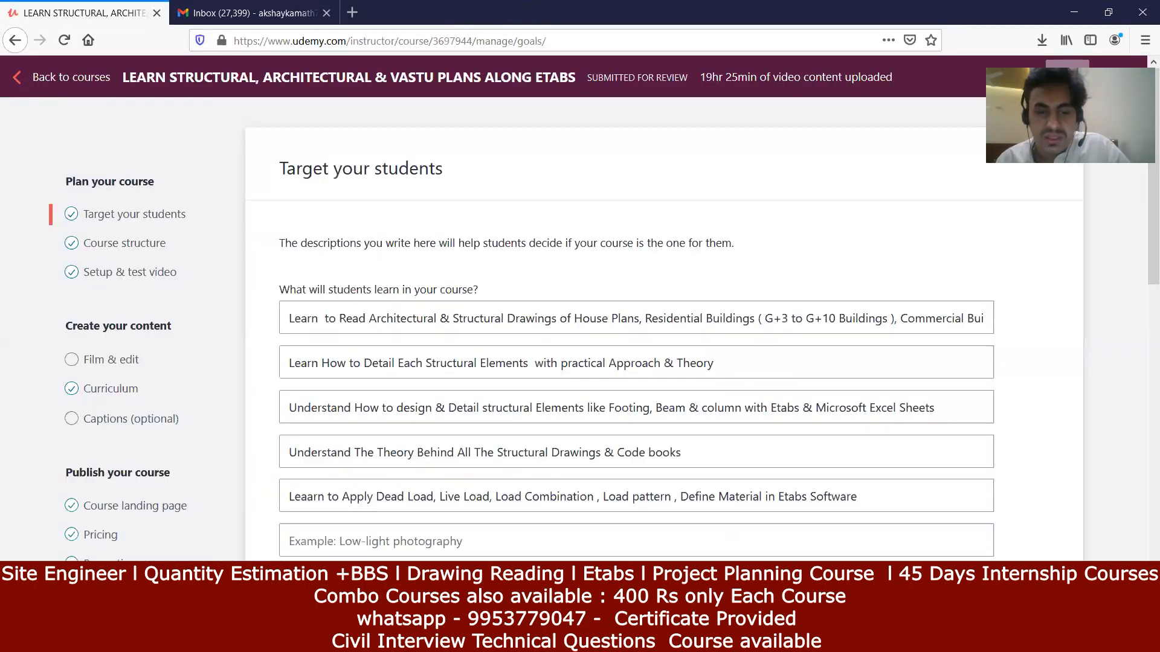
key(alt+Tab)
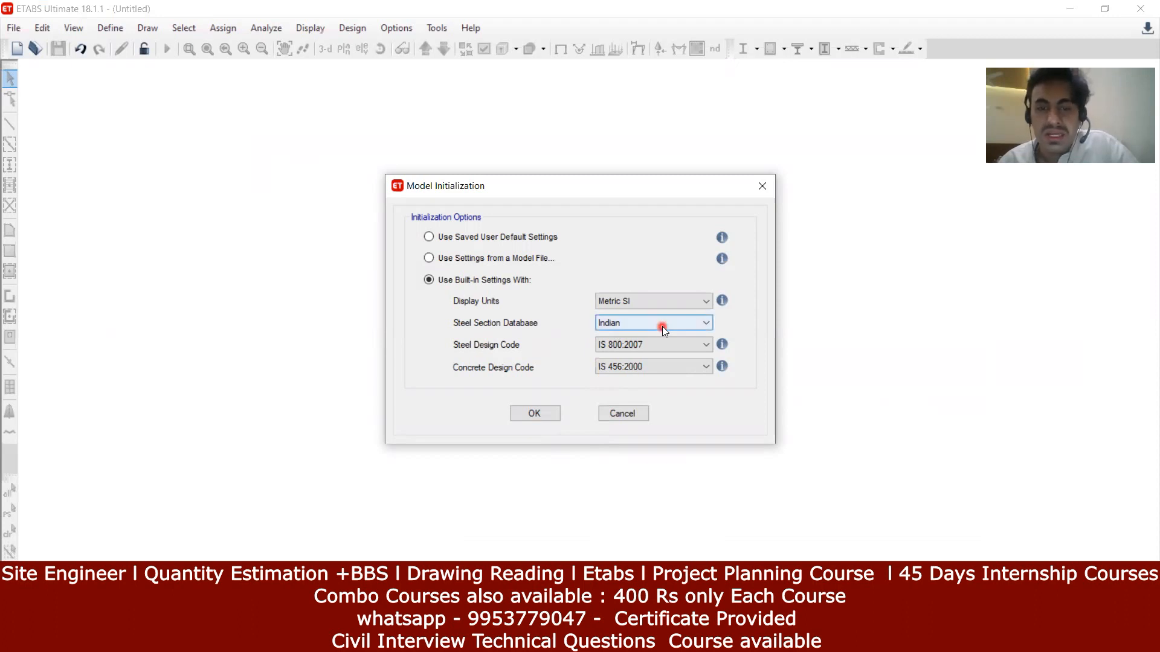
Step: Keep IS 800:2007 steel and IS 456:2000 concrete design codes, then accept initialization
click(633, 345)
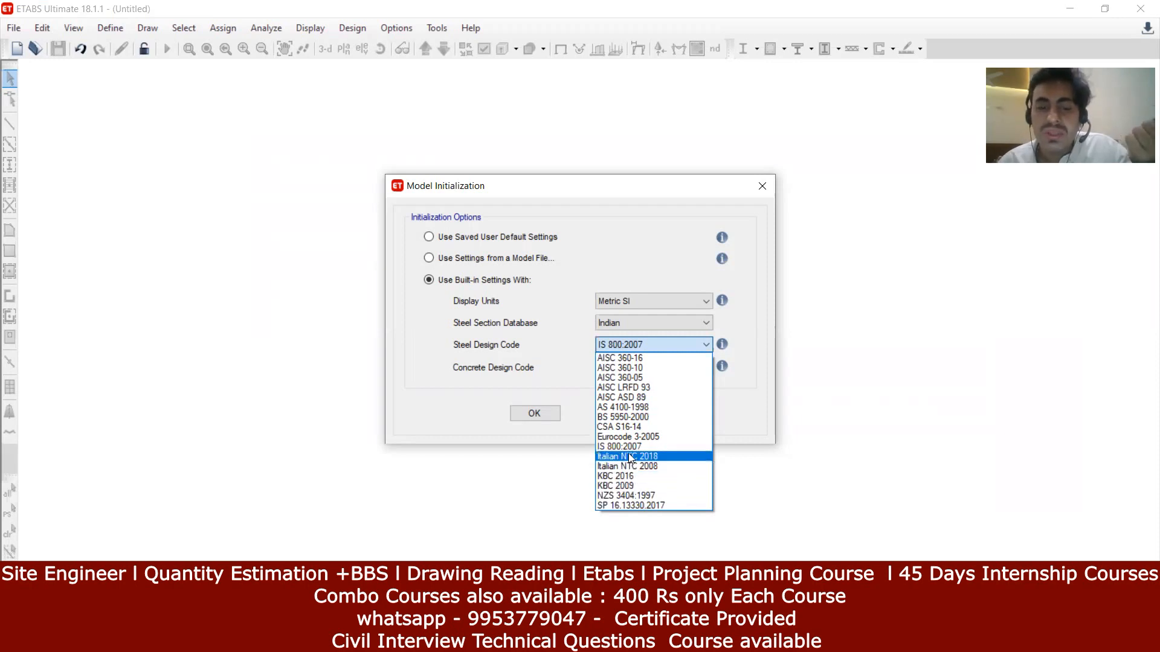
click(612, 447)
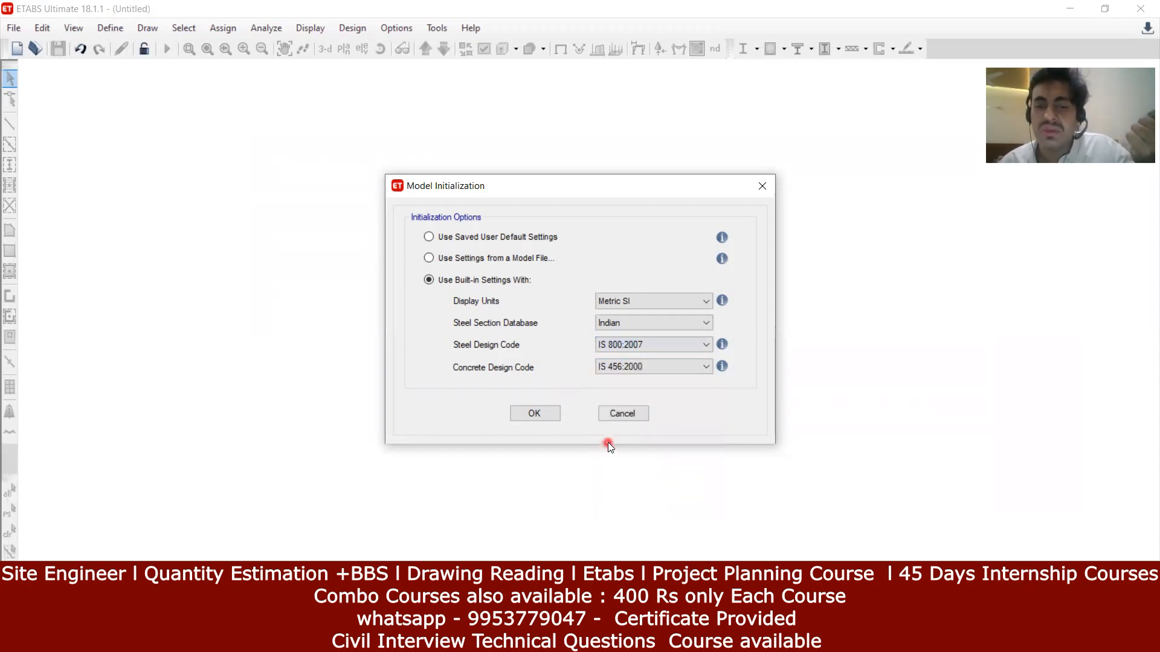
click(634, 371)
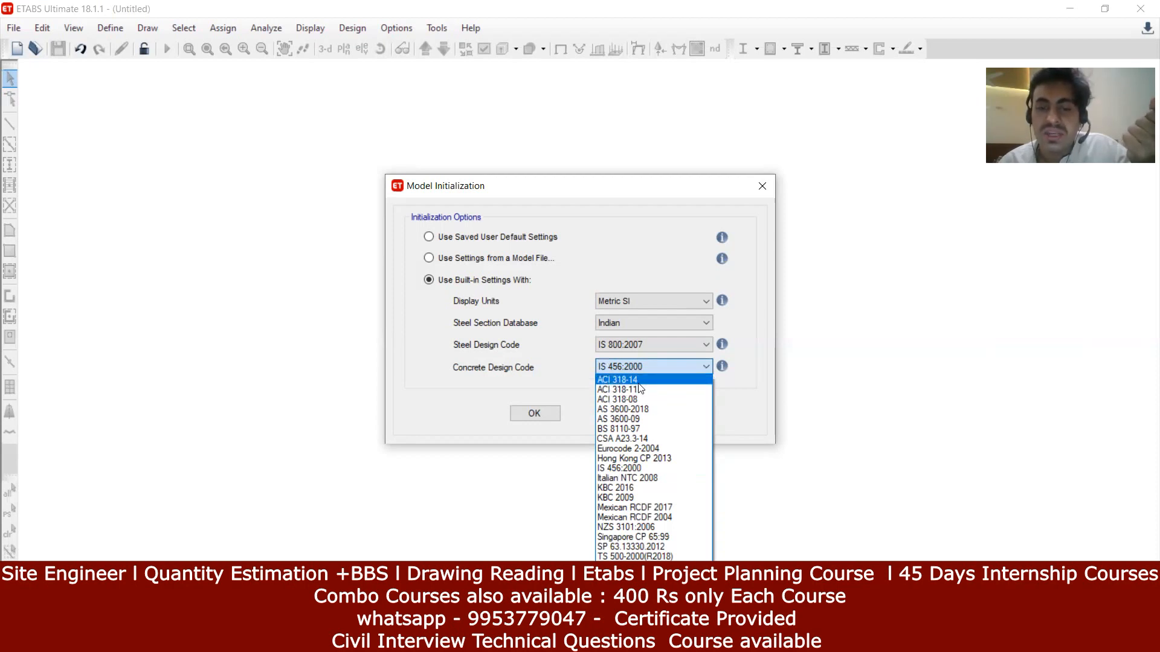
click(635, 469)
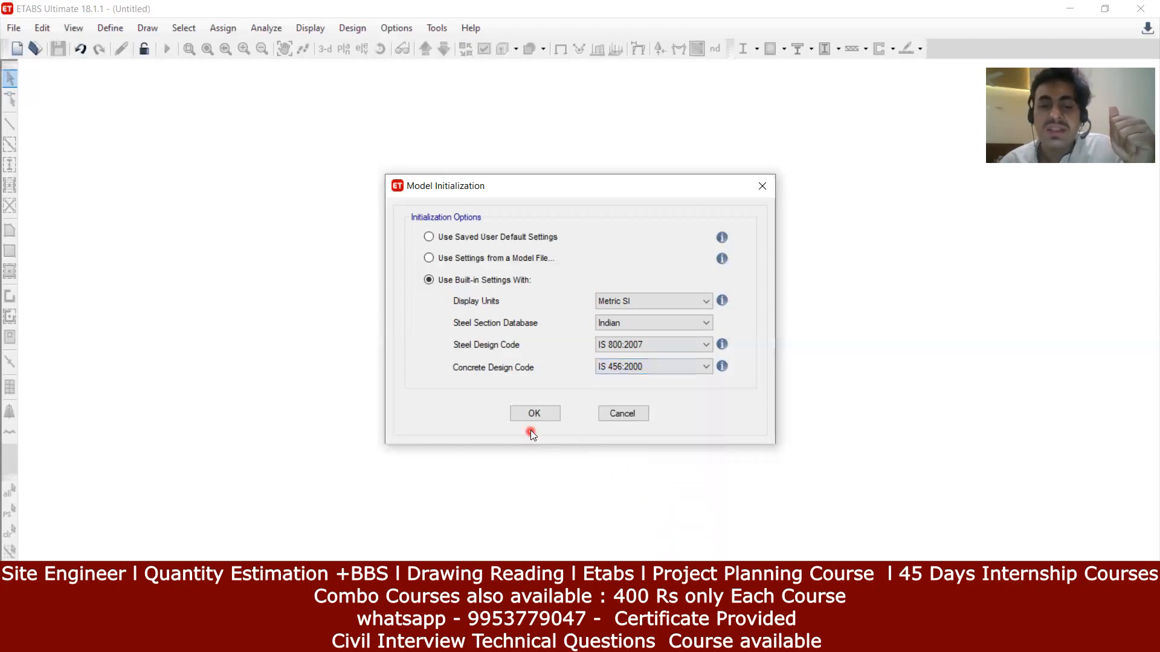
click(535, 414)
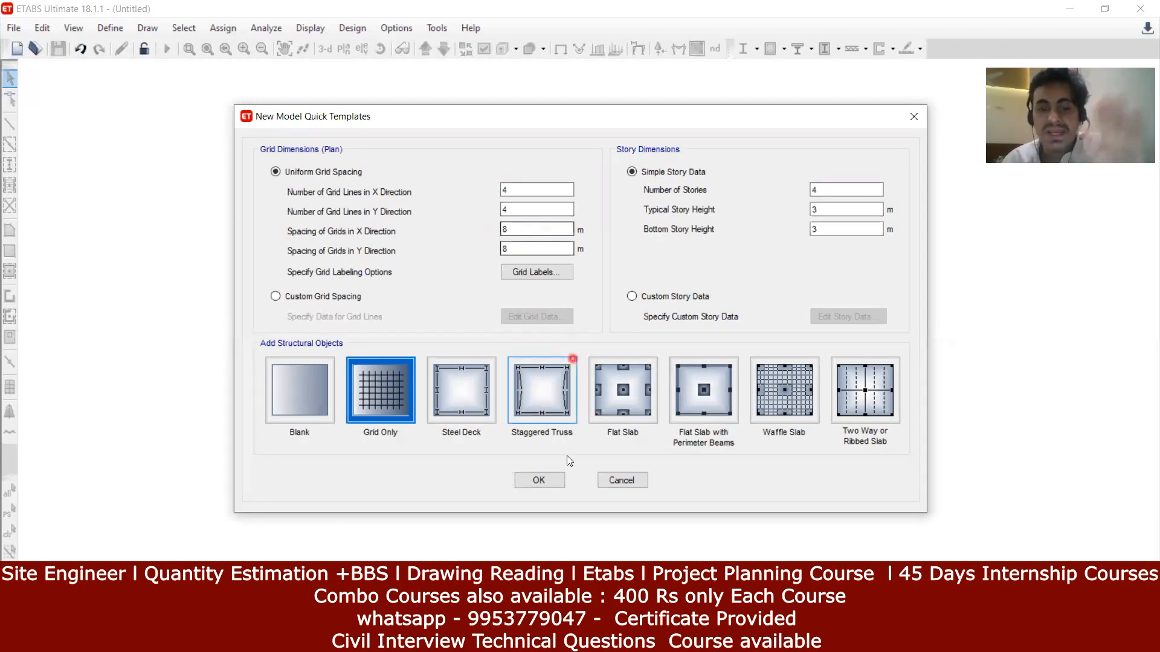
Step: Create the Grid Only model with grid lines A–D and 1–4 spaced 8 m
click(549, 481)
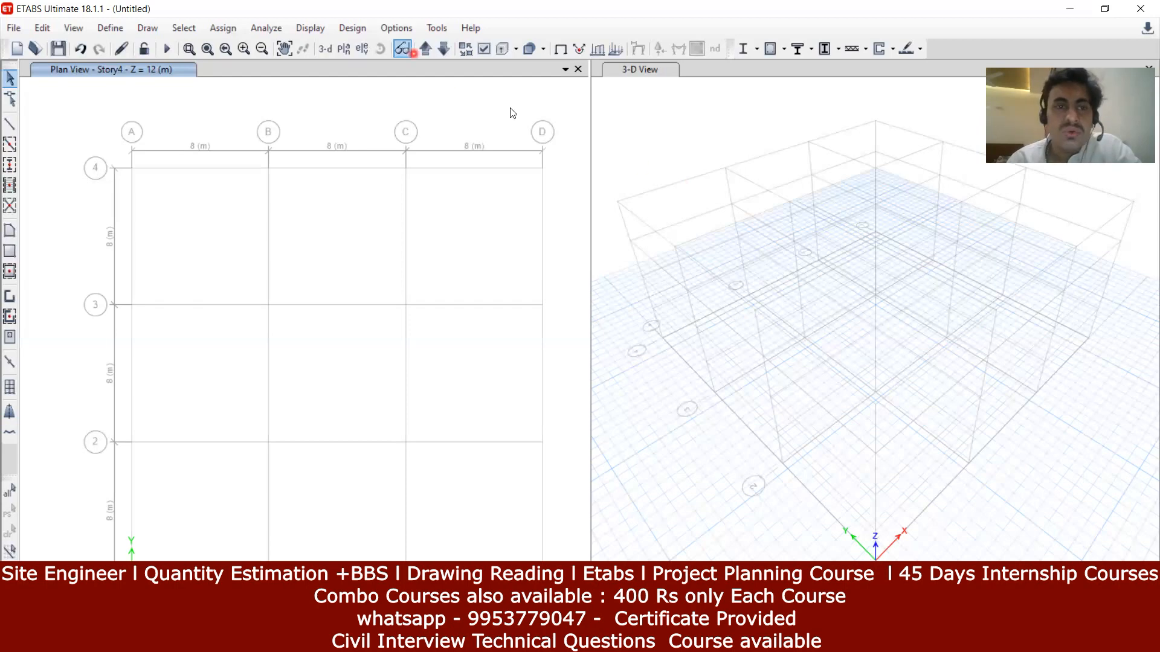
click(400, 28)
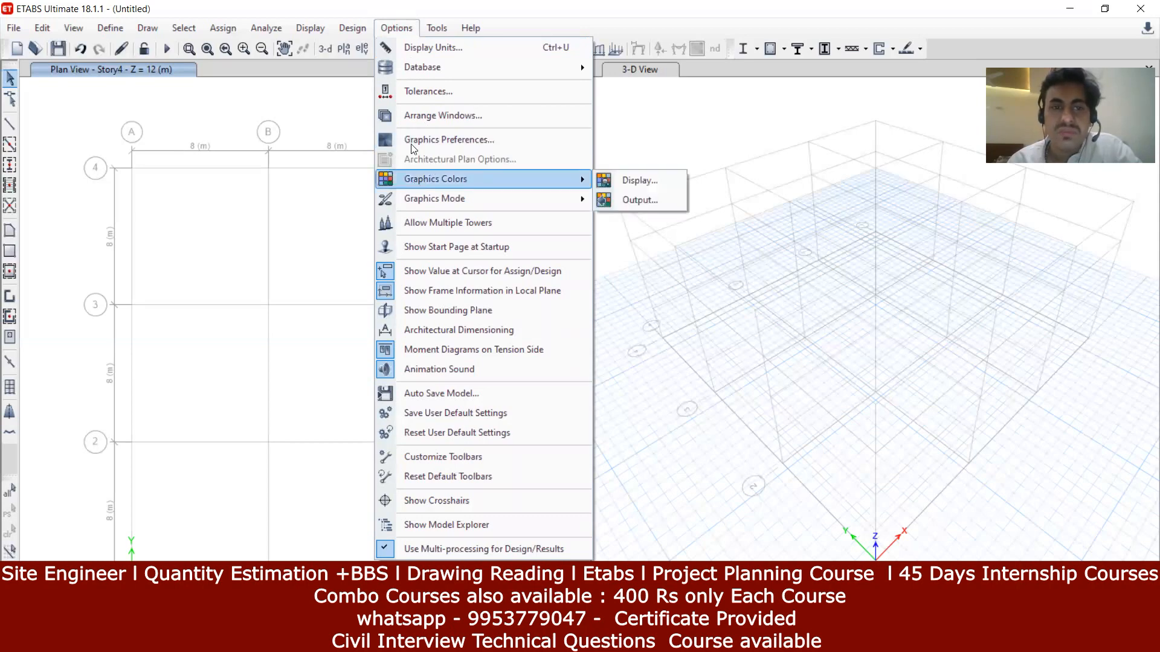
Step: Set the Graphics Colors display scheme to Black Background and apply it
click(396, 28)
click(396, 28)
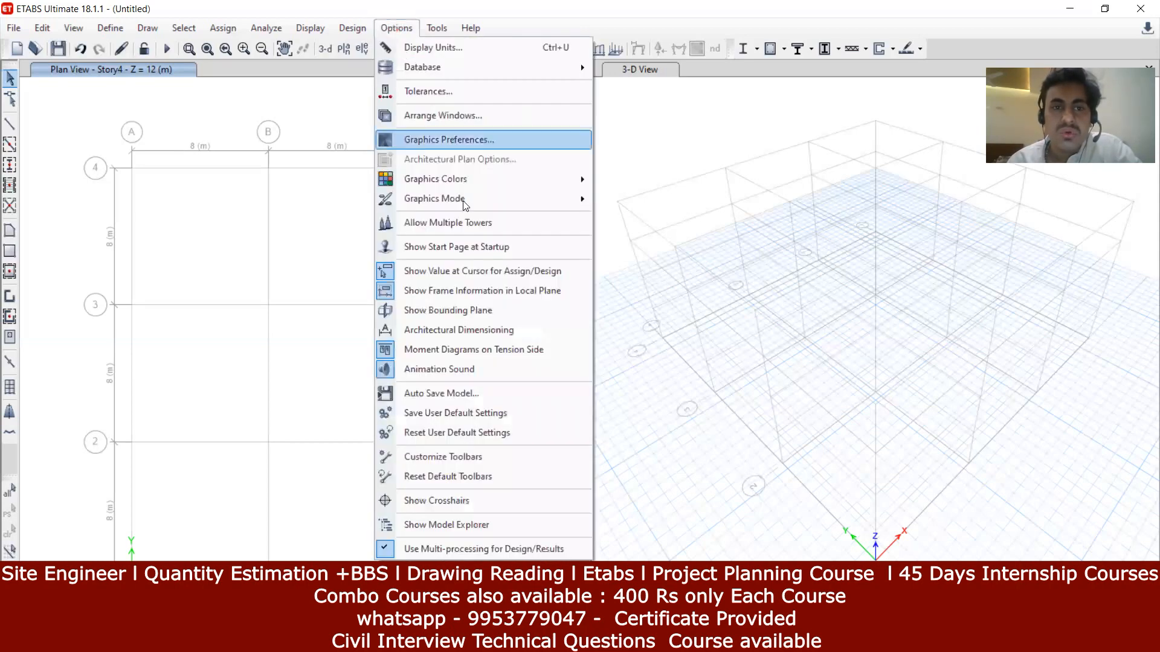
mouse_move(464, 181)
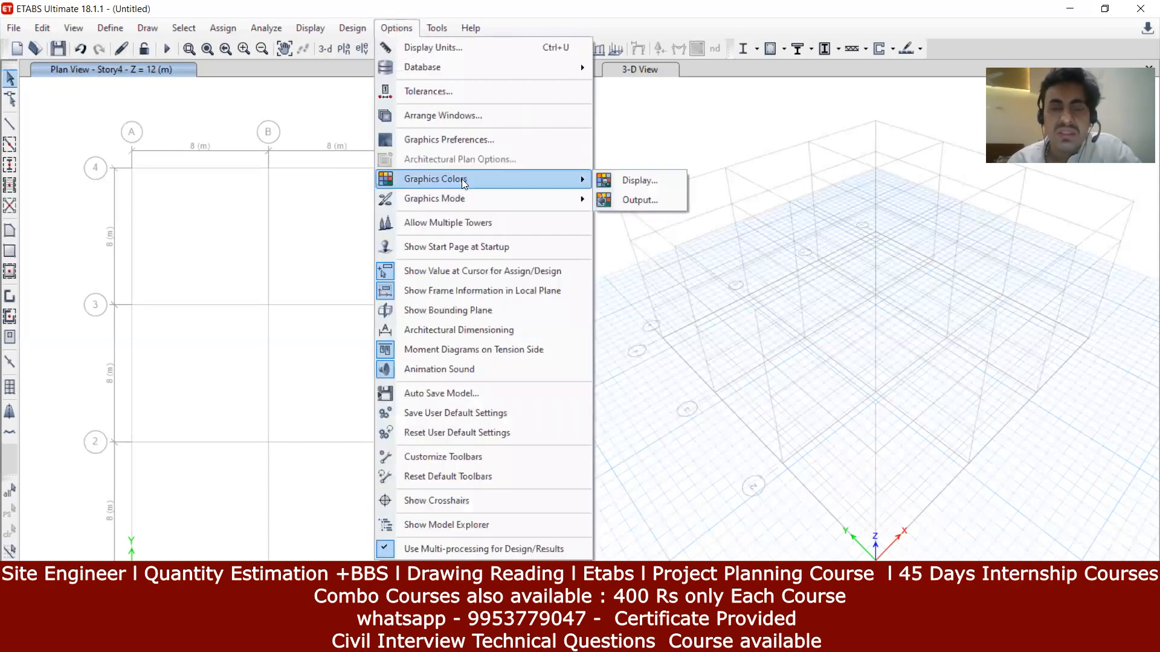
click(630, 186)
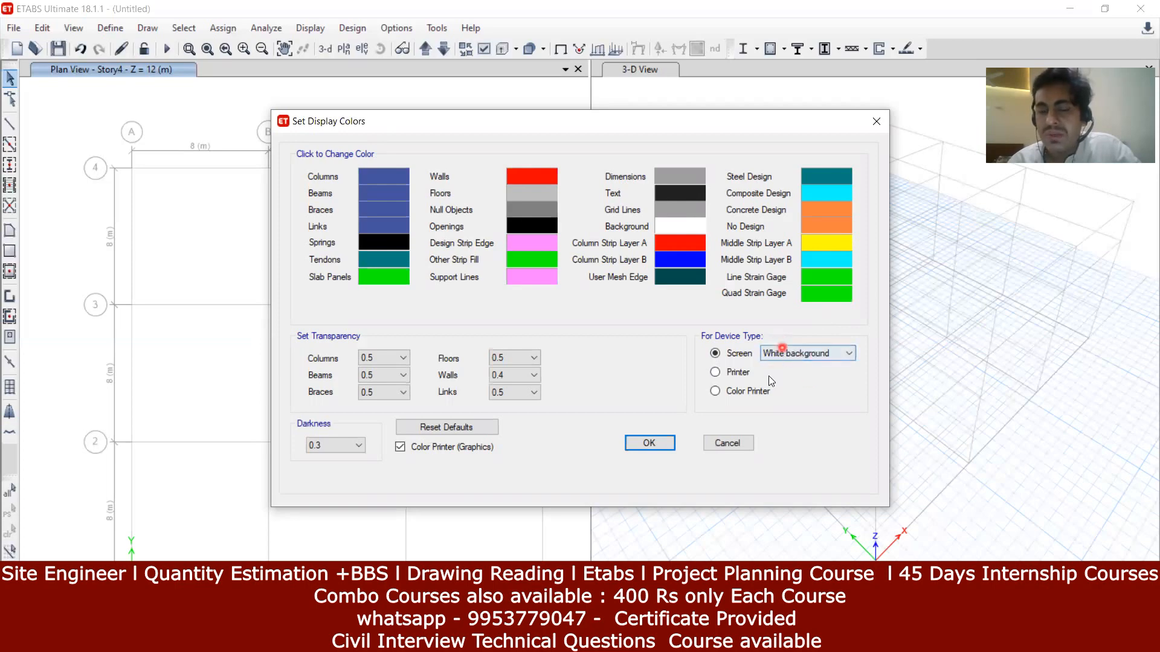
click(804, 357)
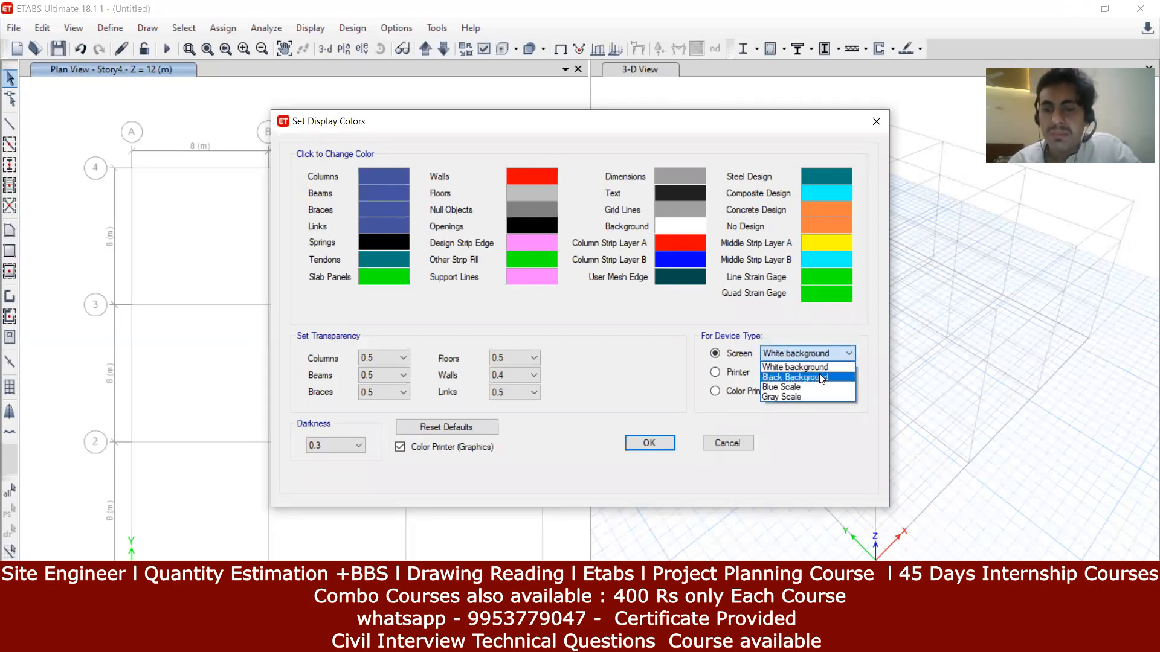
click(821, 377)
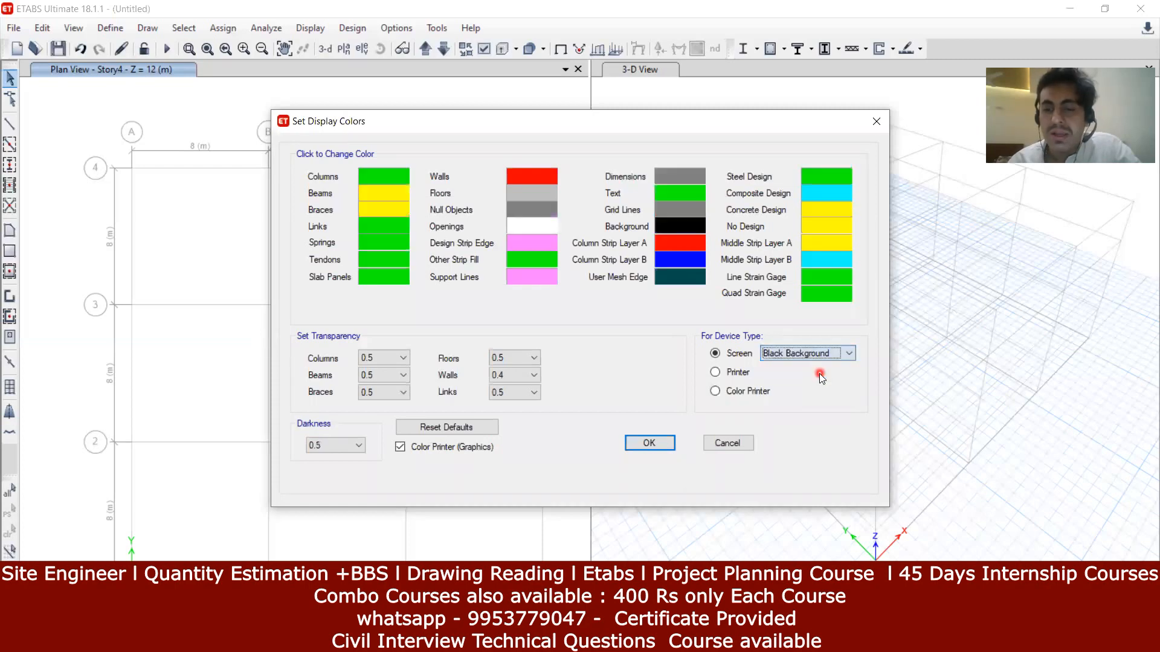
click(648, 446)
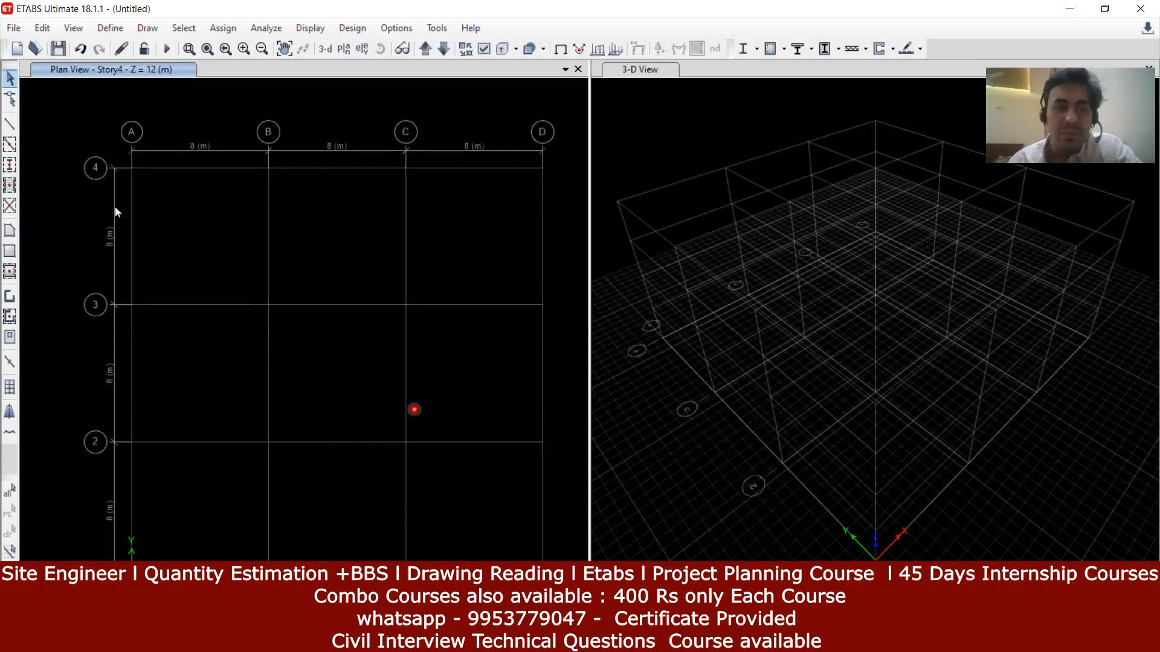
click(823, 282)
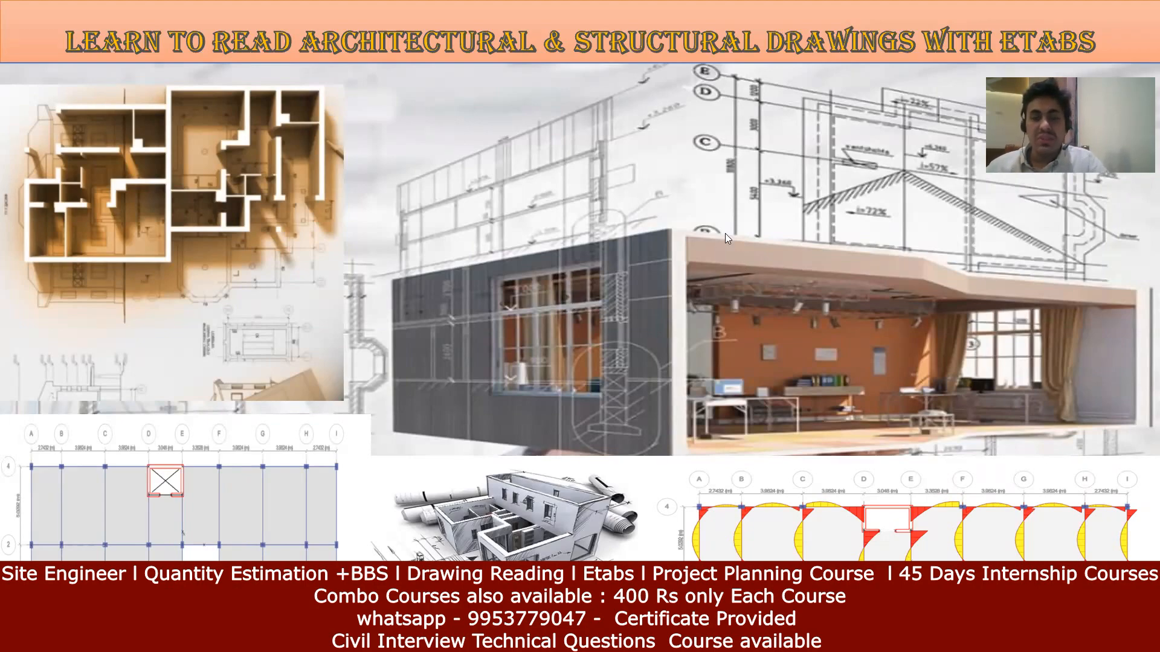
Step: Exit the full-screen slide show and return to editing the promotional slide
key(Escape)
Step: Return to the ETABS 4x4 grid model in metres, comparing it with the hand-drawn grid photo
click(556, 640)
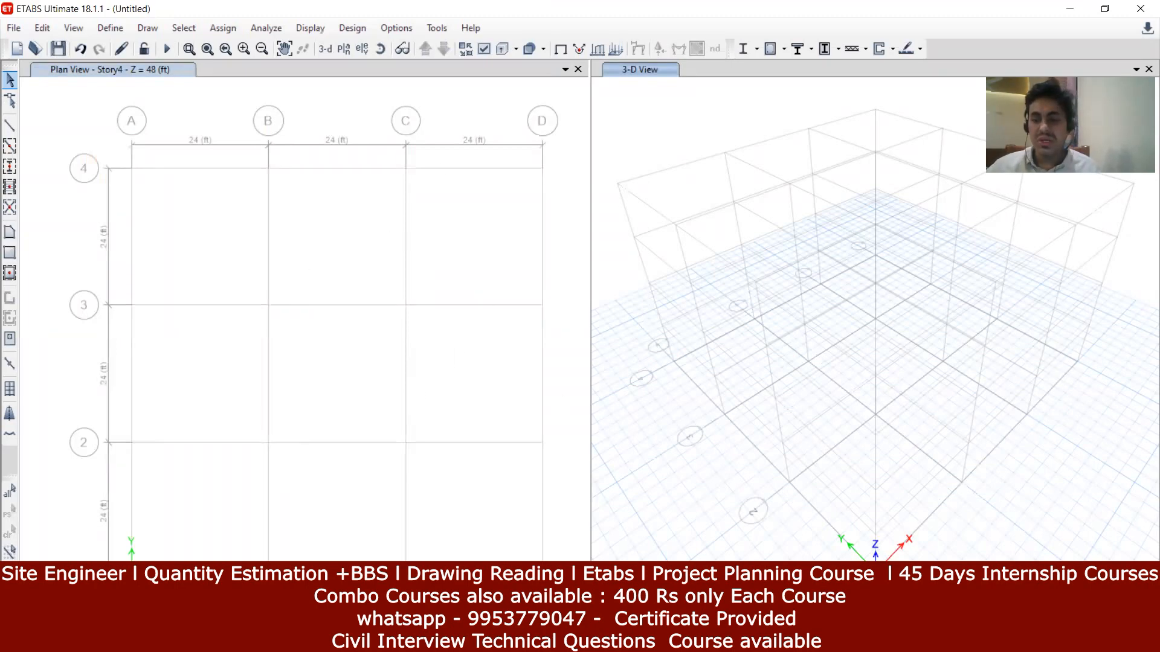
click(1089, 565)
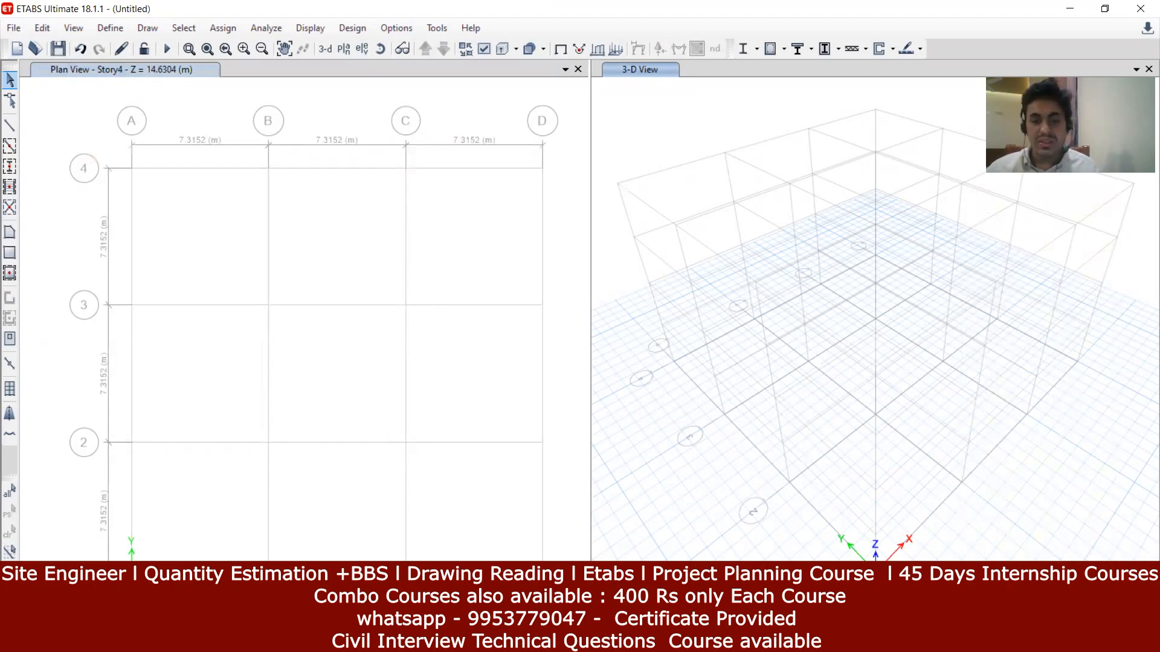
key(alt+Tab)
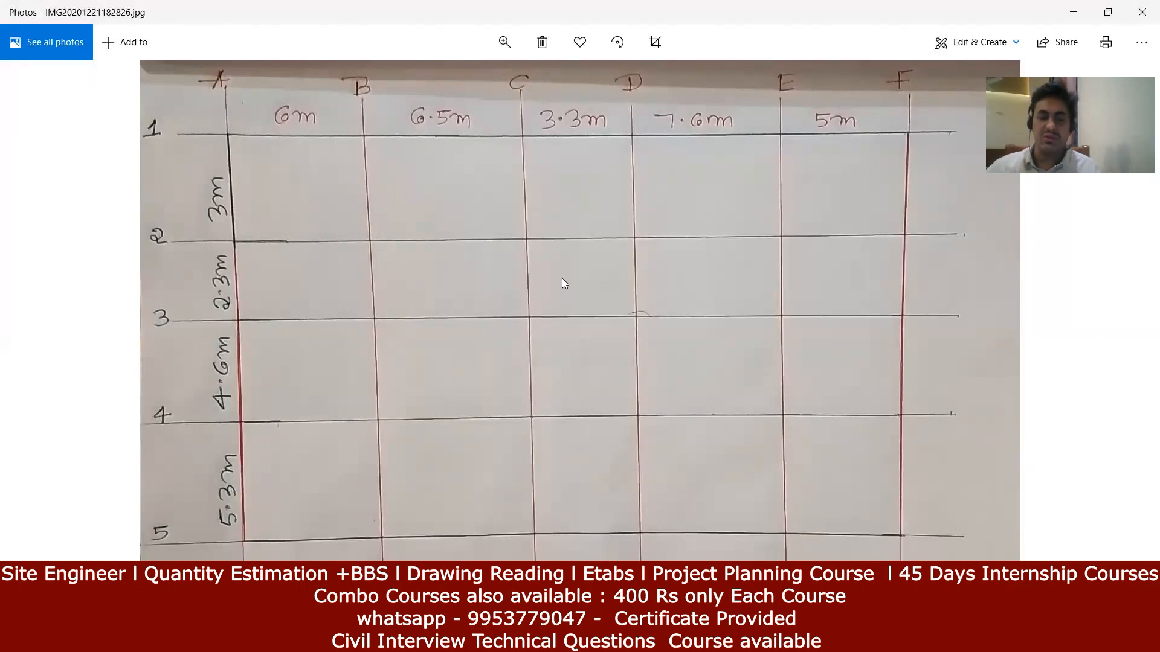
key(alt+Tab)
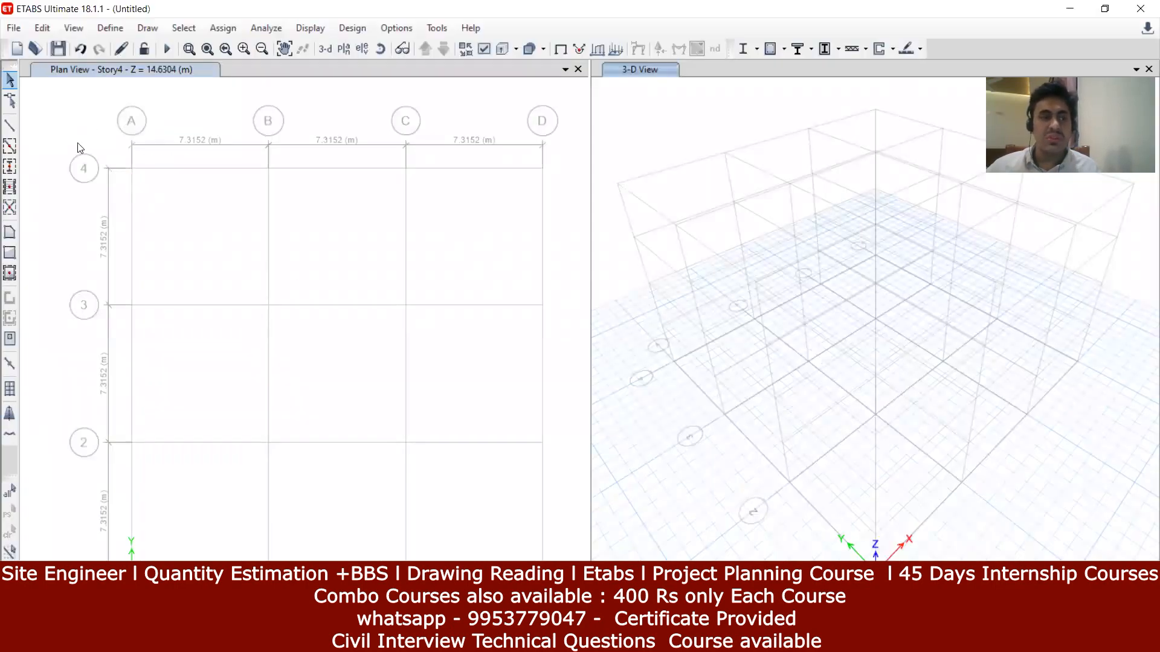
Step: Open Edit Stories and Grid Systems, then start and cancel adding a new grid system G2
click(38, 28)
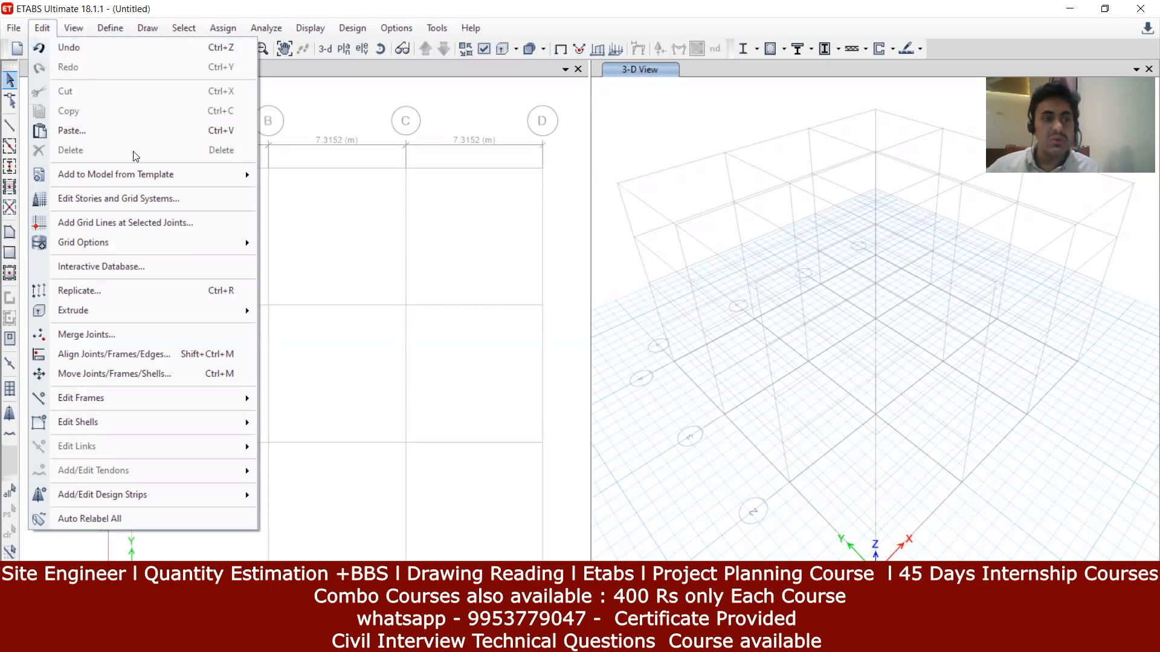
click(151, 200)
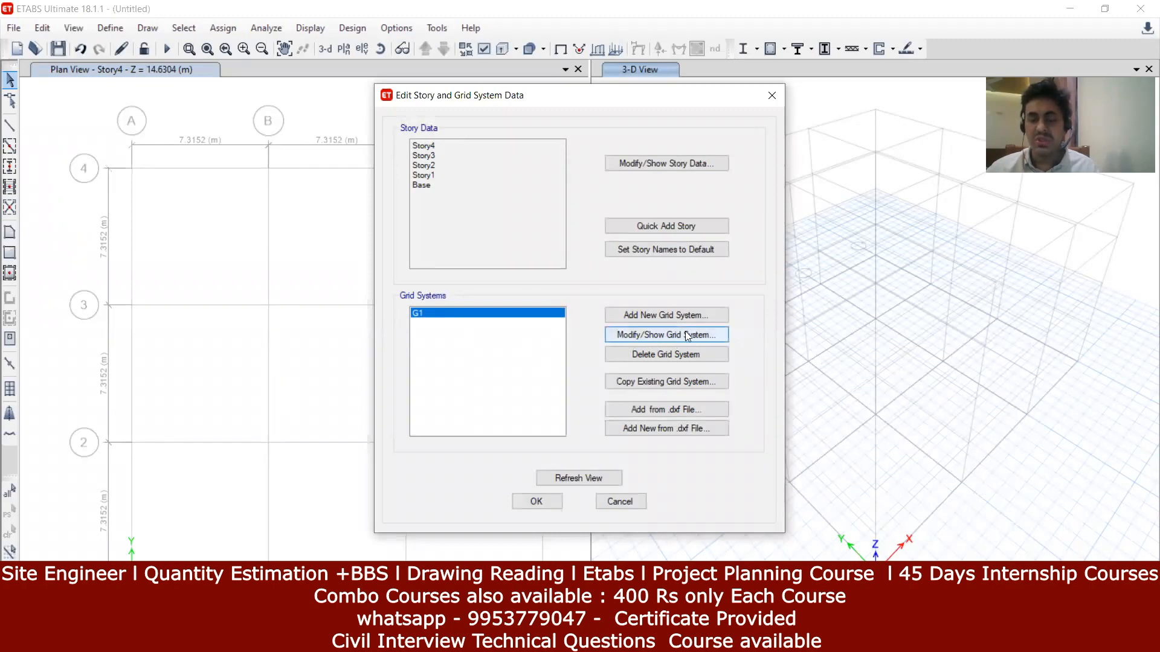
click(670, 317)
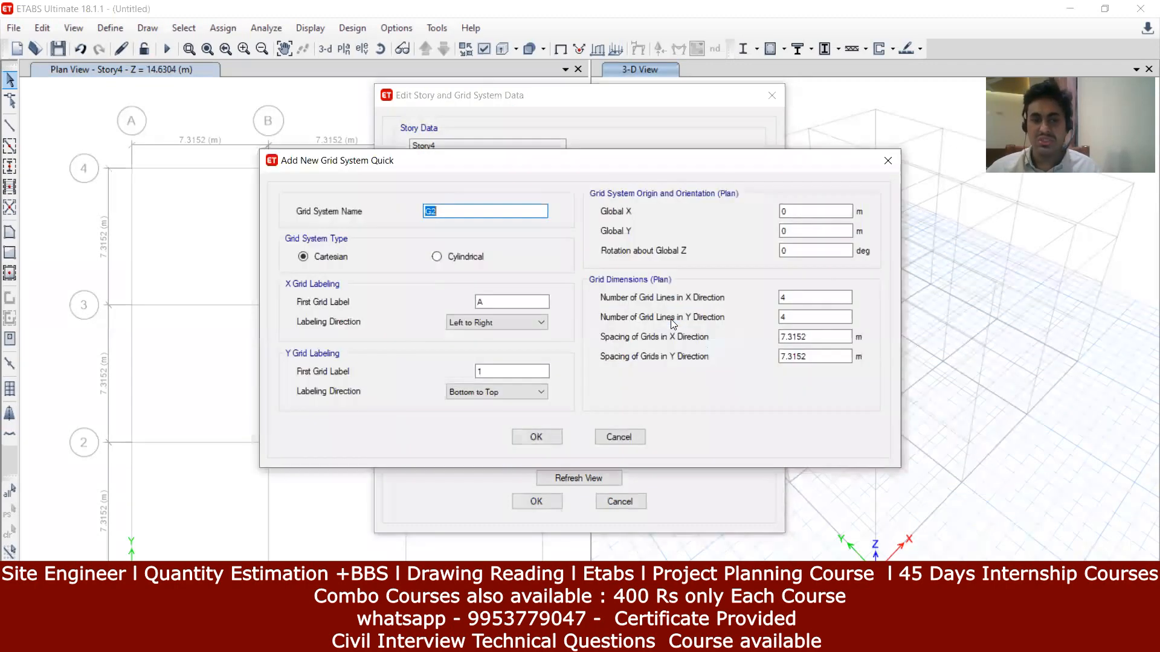
click(887, 161)
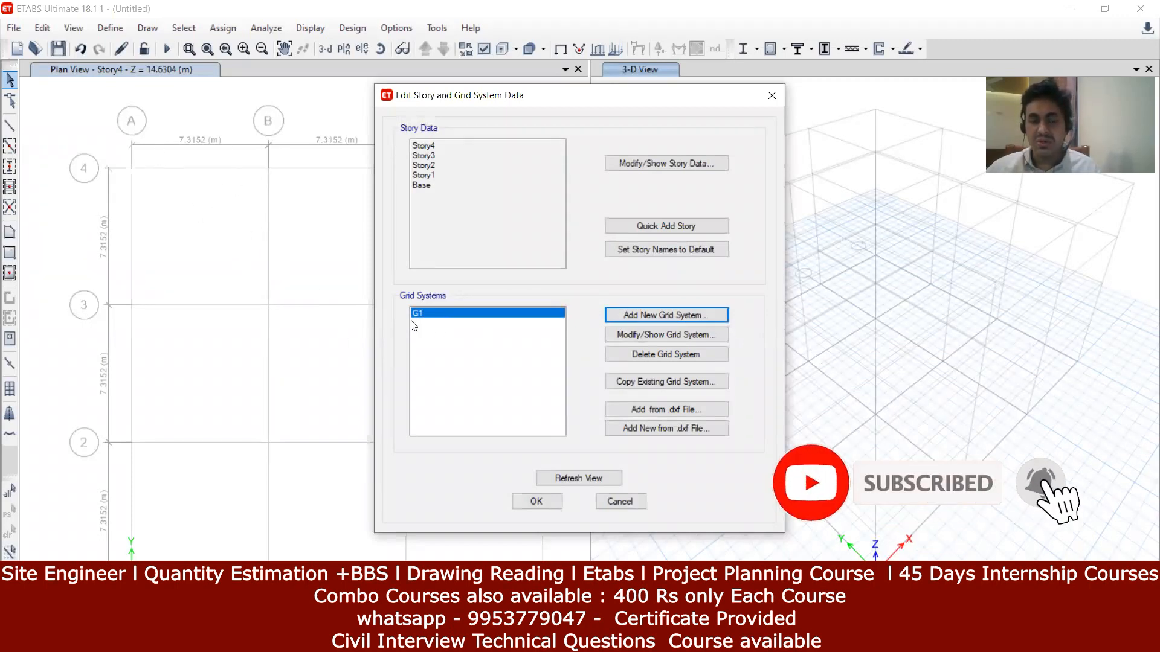
Step: Show G1's grid data, move the dialog aside, and bring up the hand-drawn plan photo
click(668, 336)
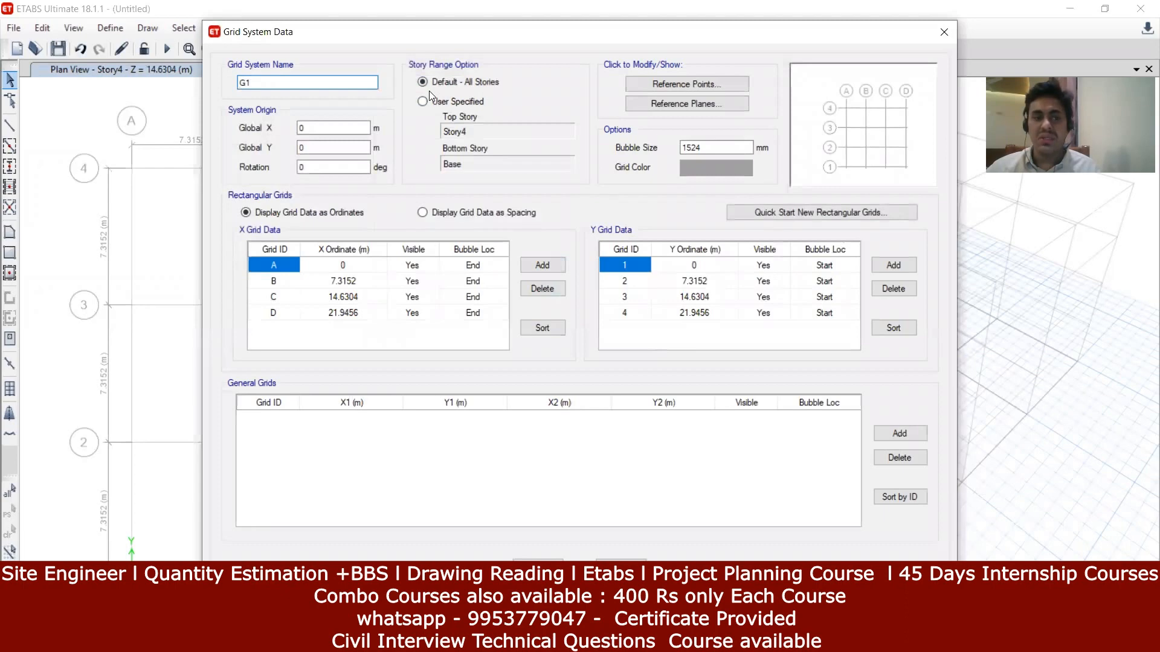
drag(385, 35, 331, 78)
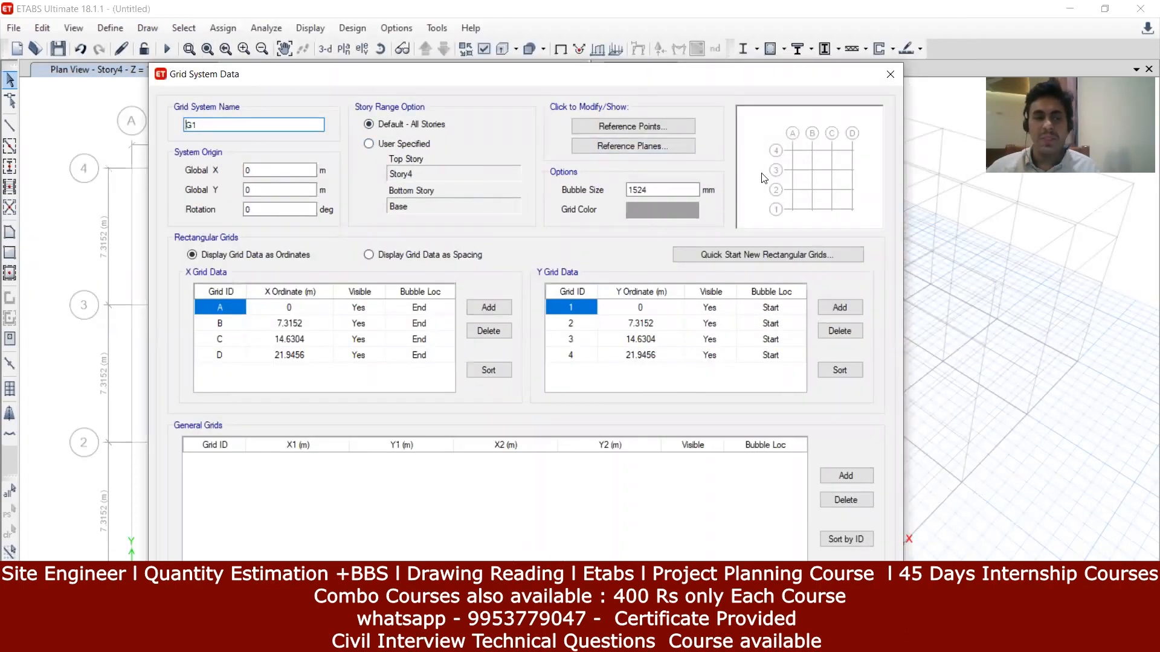
click(502, 640)
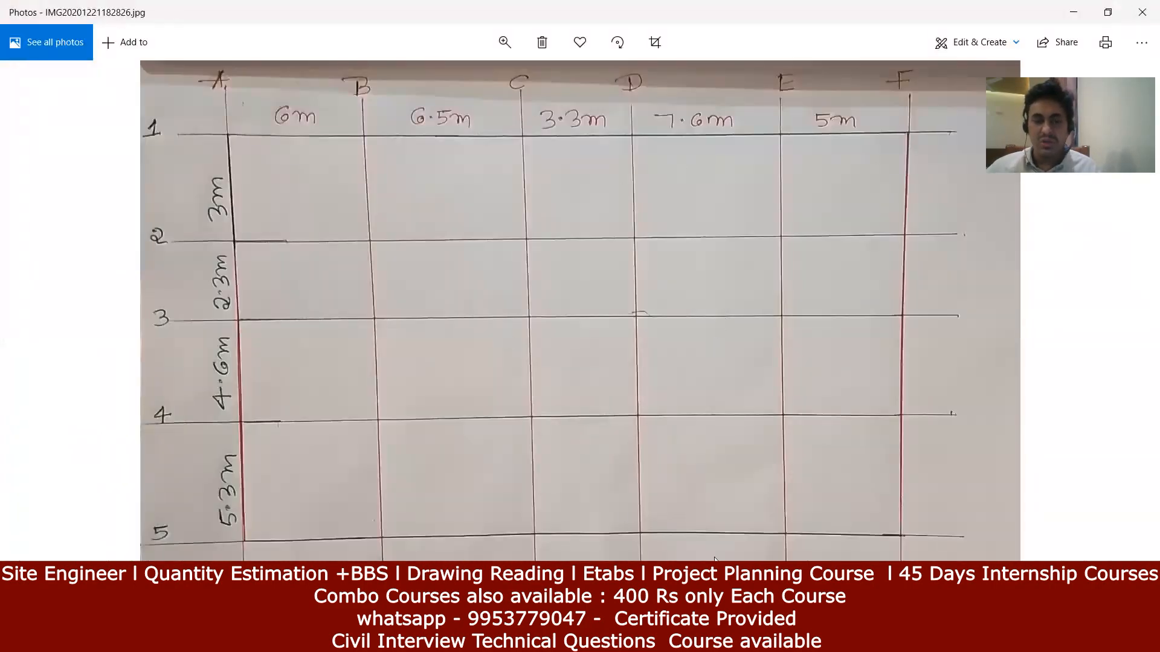
Step: Minimize the plan photo to see G1's Grid System Data in ETABS
click(502, 640)
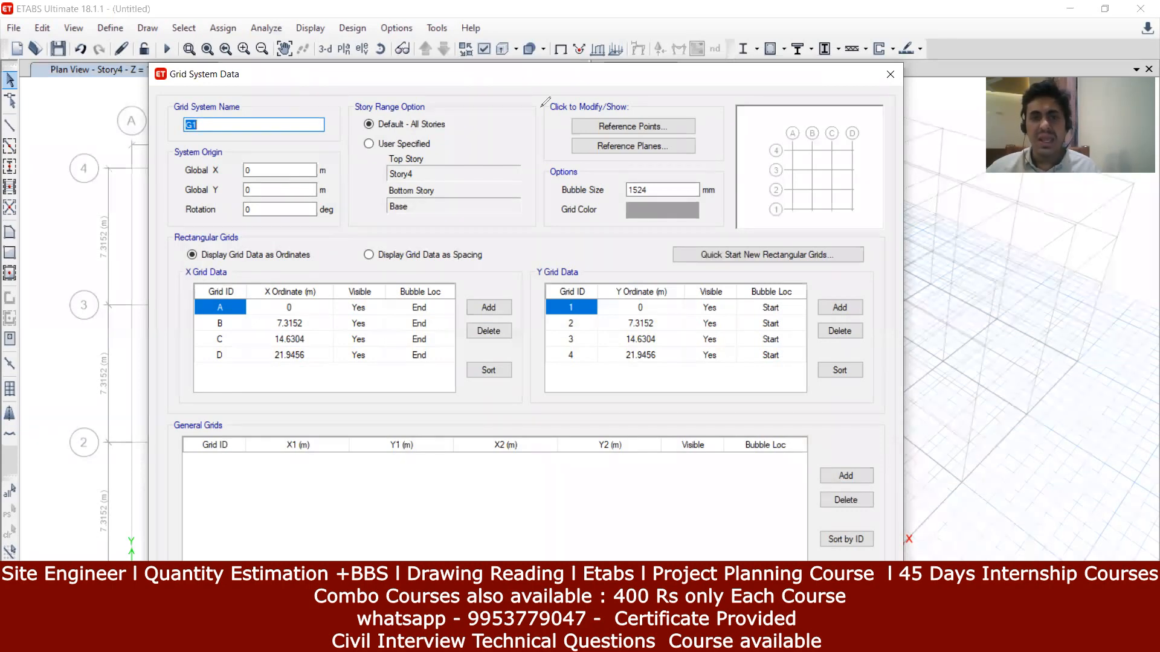
Step: Select the first Y grid row without changes, then bring the hand-drawn plan photo forward
click(541, 279)
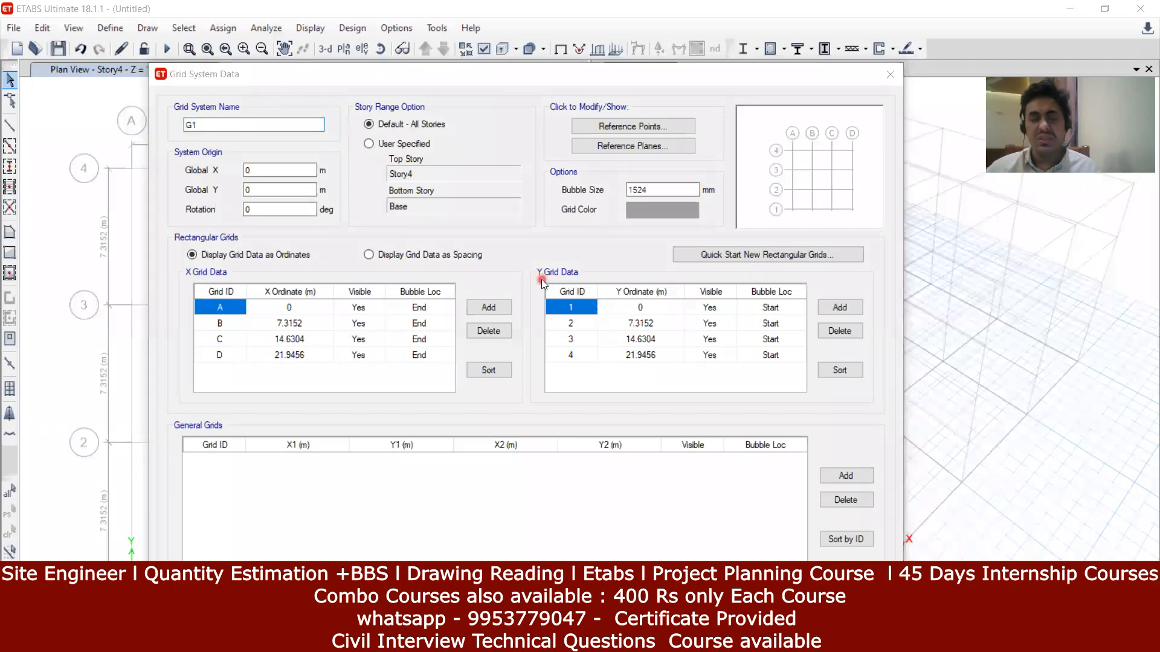
click(569, 313)
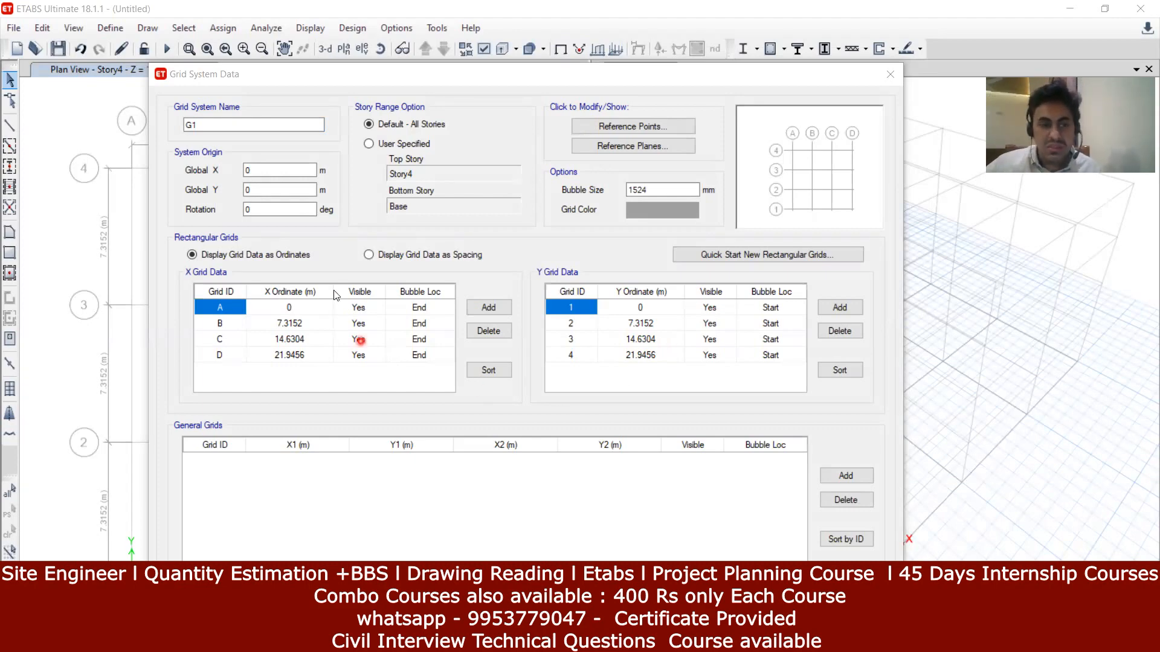
click(660, 583)
click(500, 640)
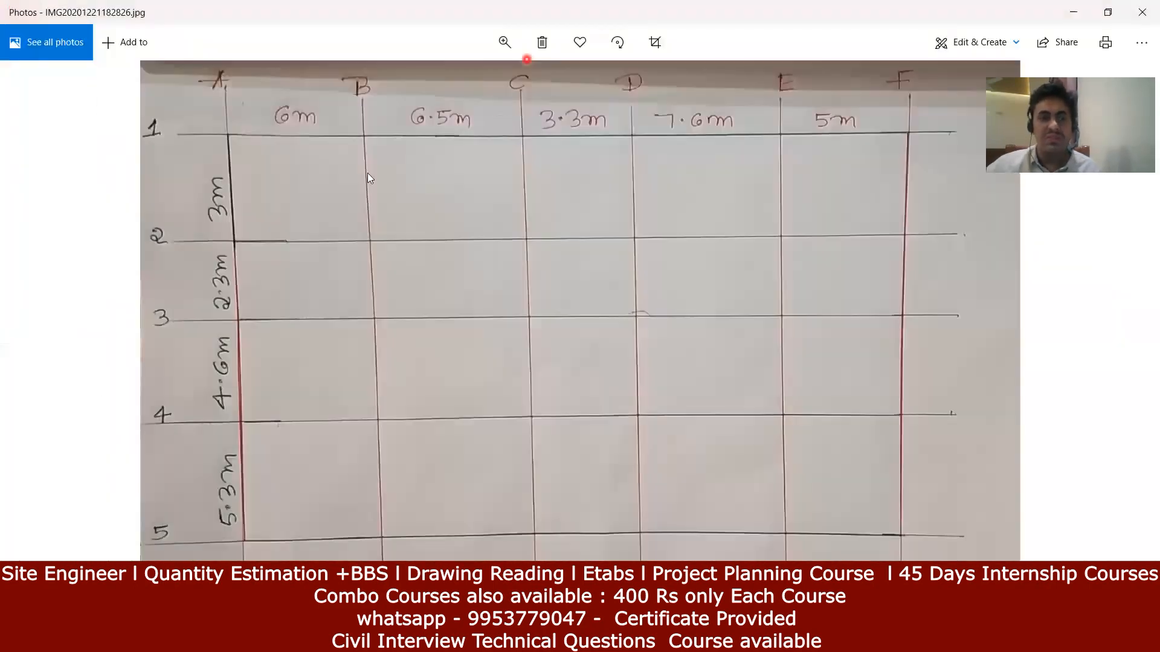
click(229, 87)
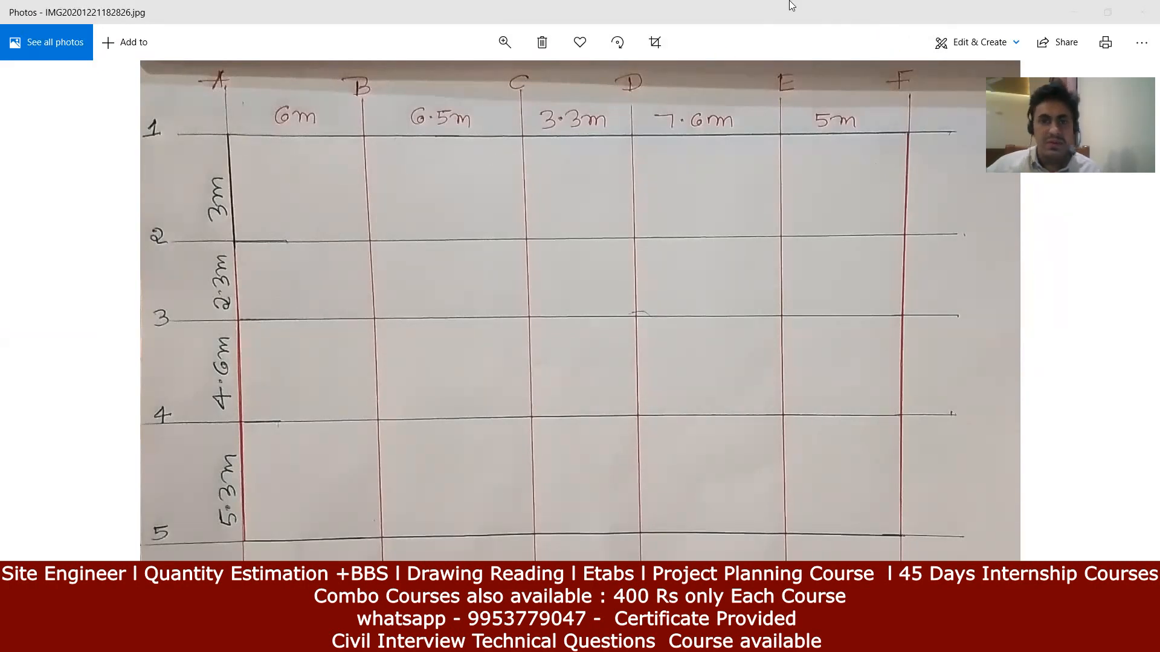
Step: Annotate coordinates in red ink at grid intersections A-1, B-1, C-1 and D-1
mouse_move(228, 126)
mouse_down()
mouse_move(234, 111)
mouse_move(244, 131)
mouse_move(206, 140)
mouse_move(226, 158)
mouse_up()
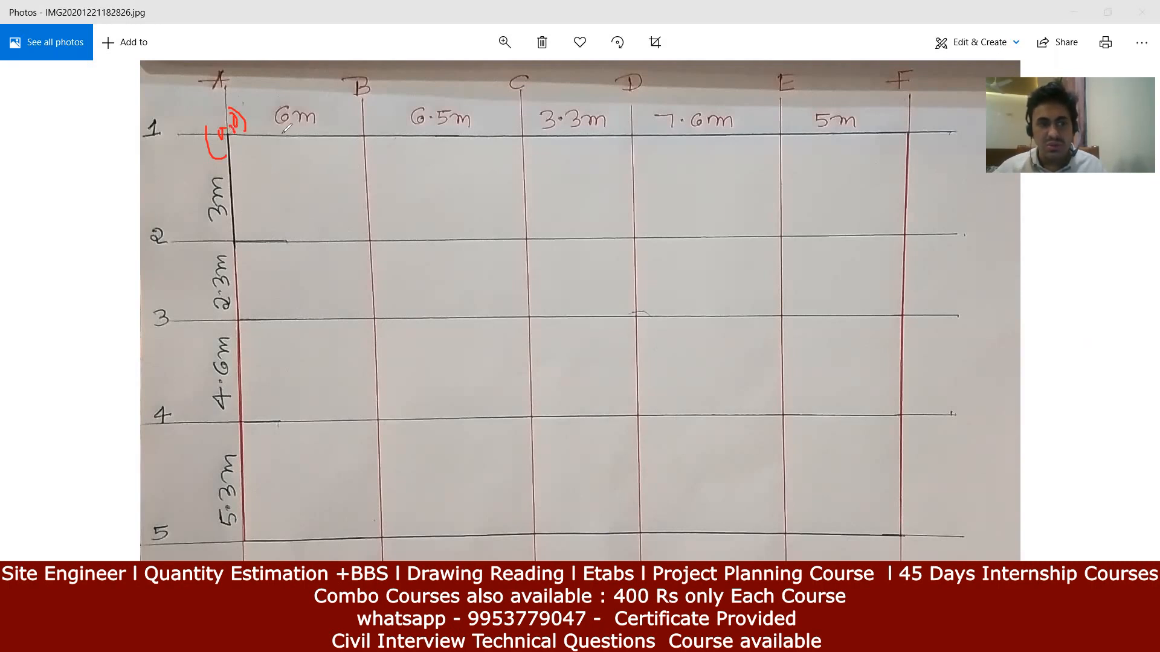
mouse_move(365, 120)
mouse_down()
mouse_move(364, 137)
mouse_move(380, 123)
mouse_move(396, 130)
mouse_move(342, 142)
mouse_move(363, 158)
mouse_up()
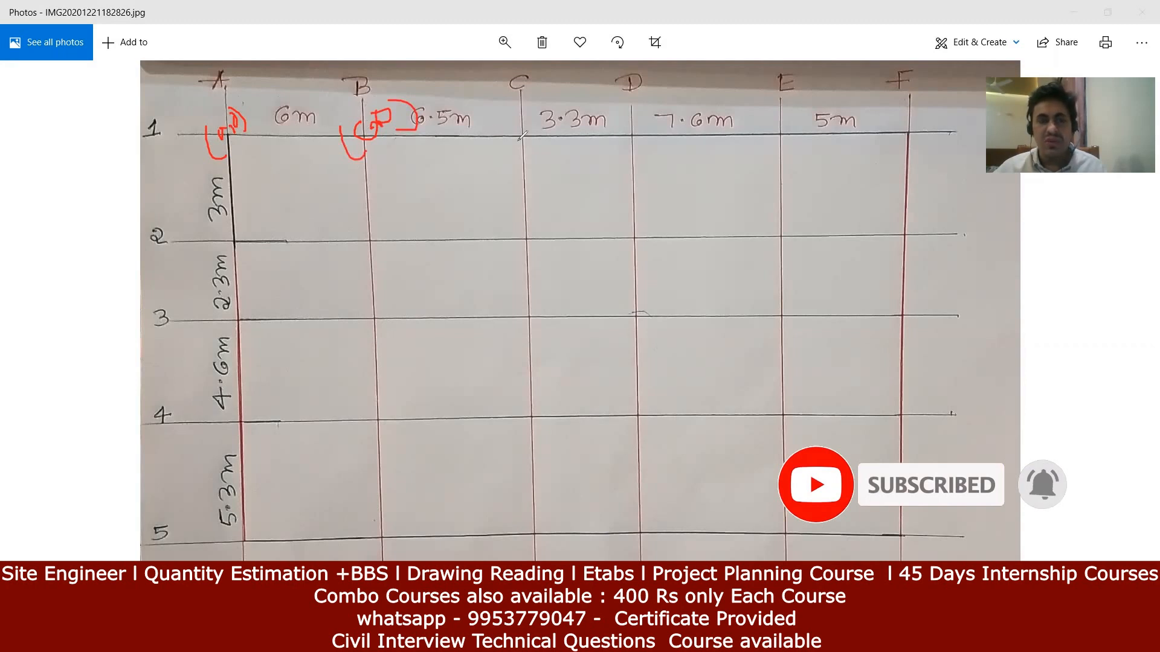
mouse_move(488, 125)
mouse_down()
mouse_move(492, 137)
mouse_move(508, 116)
mouse_move(517, 126)
mouse_move(515, 95)
mouse_move(534, 109)
mouse_move(512, 156)
mouse_up()
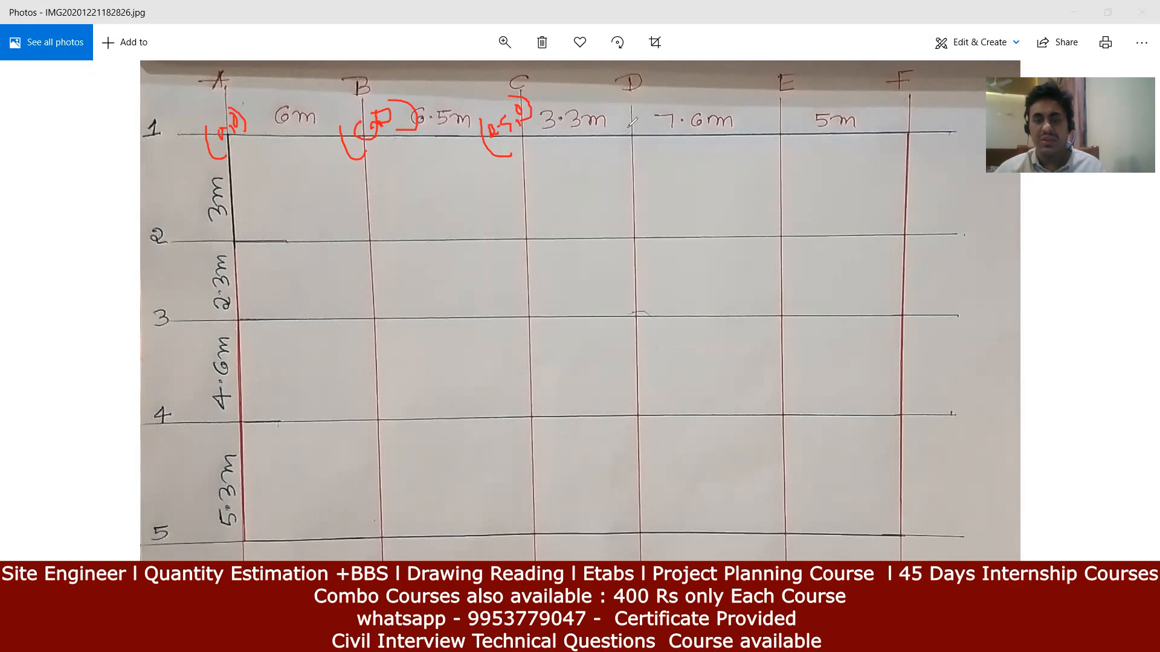
mouse_move(620, 119)
mouse_down()
mouse_move(627, 133)
mouse_move(622, 119)
mouse_move(645, 118)
mouse_move(655, 94)
mouse_move(648, 104)
mouse_move(683, 98)
mouse_move(677, 78)
mouse_move(682, 100)
mouse_move(625, 151)
mouse_up()
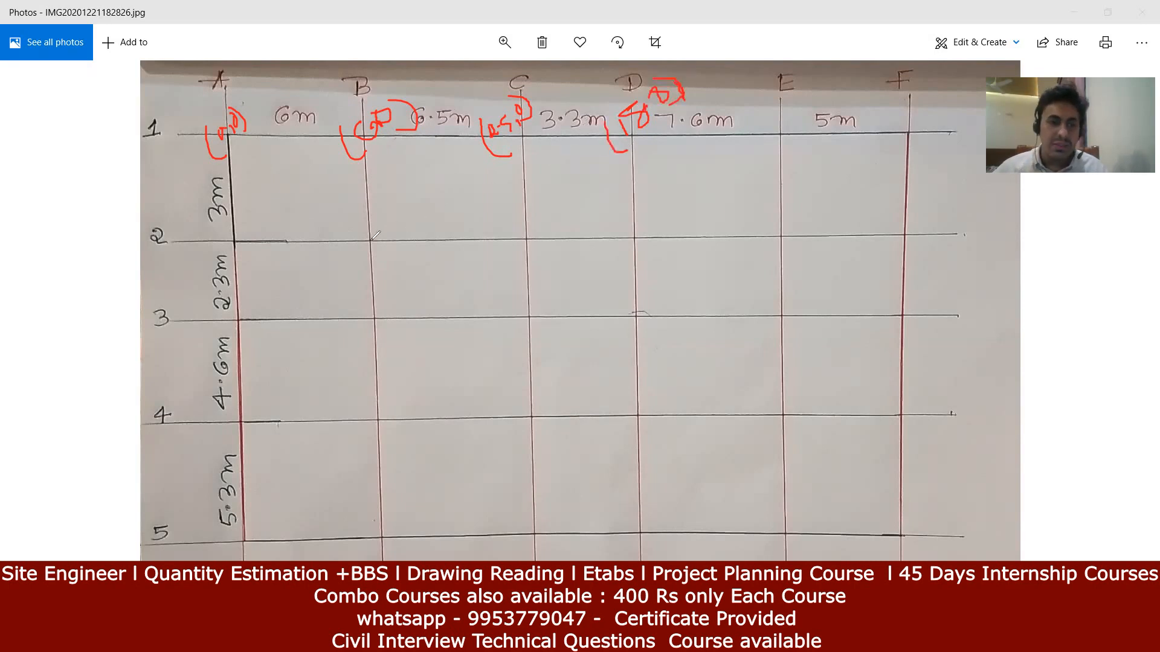
Step: Mark point B-2 with a dot, annotate its coordinates, and return to ETABS
drag(369, 239, 367, 241)
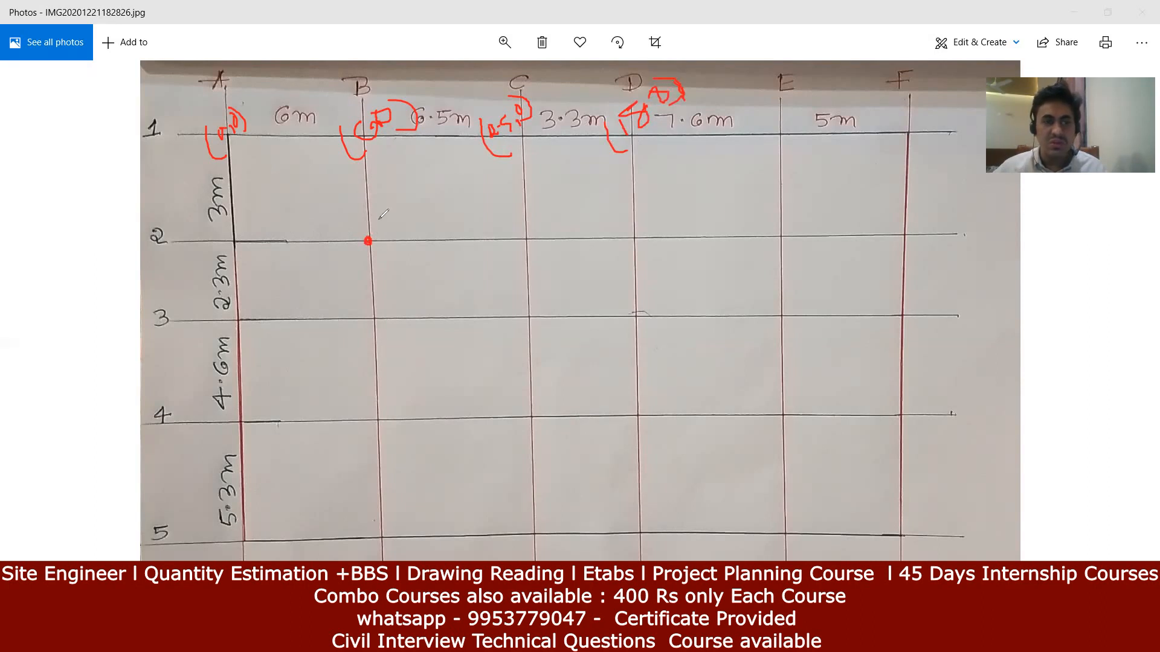
drag(379, 206, 414, 230)
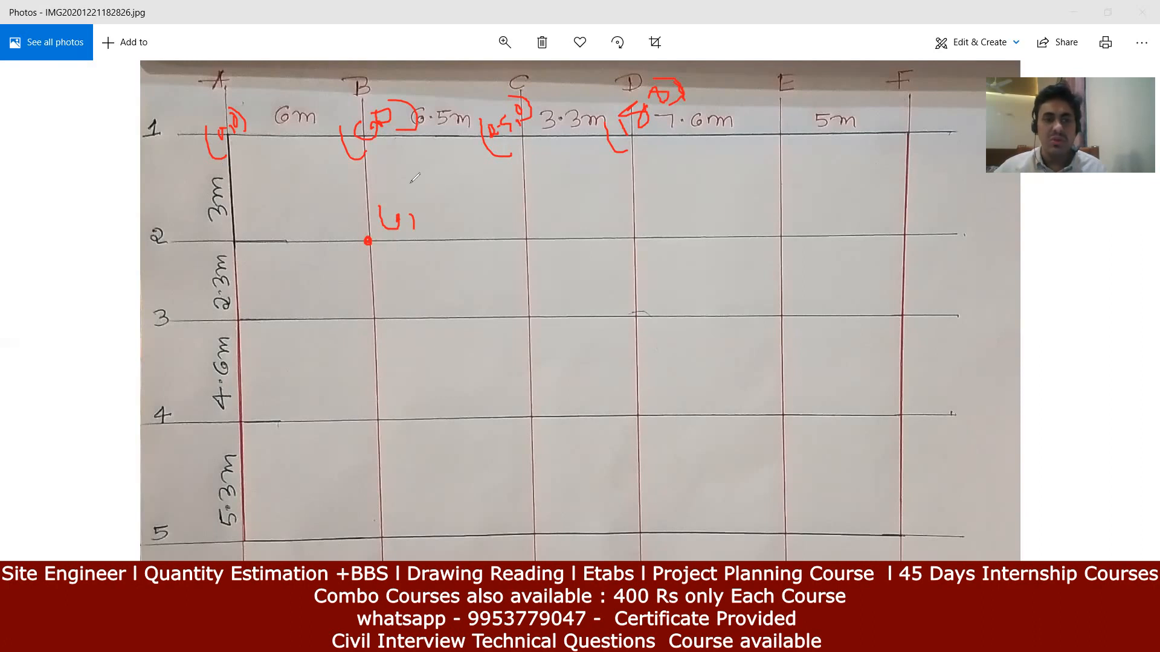
mouse_move(413, 181)
mouse_down()
mouse_move(427, 209)
mouse_move(441, 171)
mouse_move(446, 201)
mouse_move(396, 238)
mouse_up()
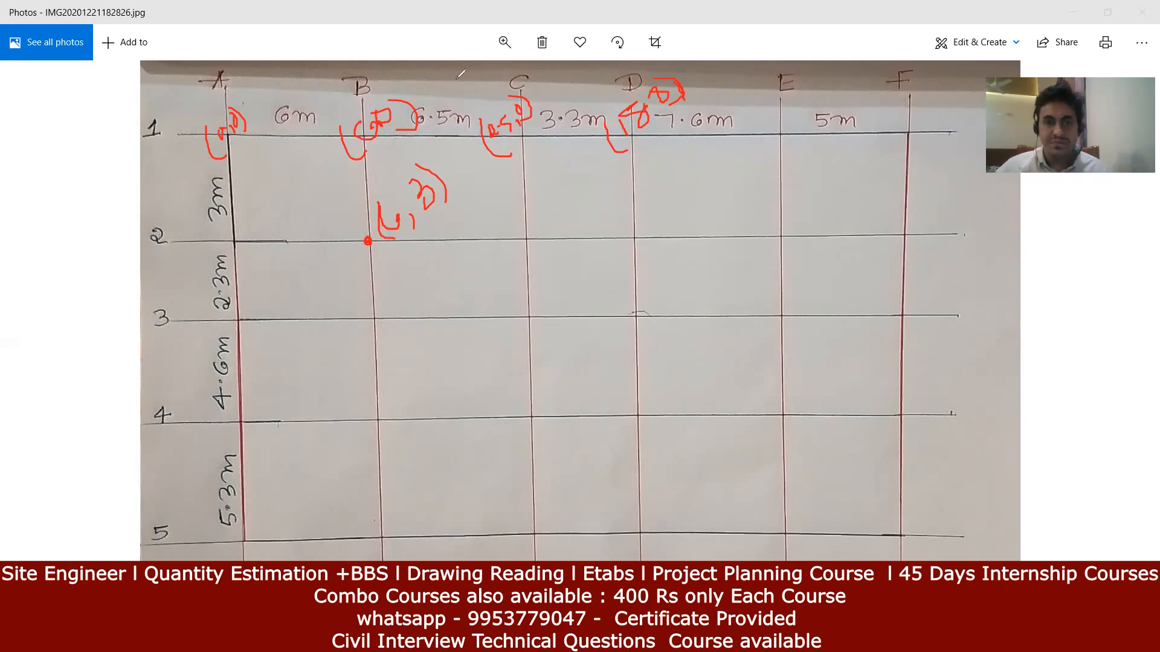
key(alt+Tab)
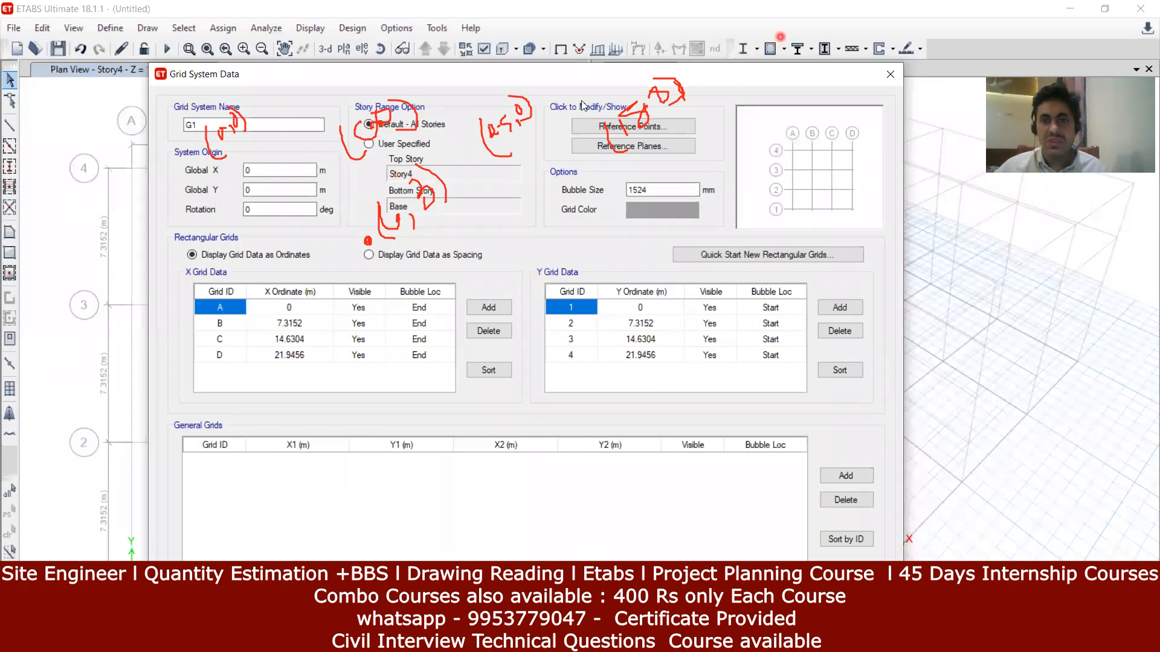
Step: Clear the ink, edit grid A's X ordinate, and decline saving after the ETABS crash
click(749, 67)
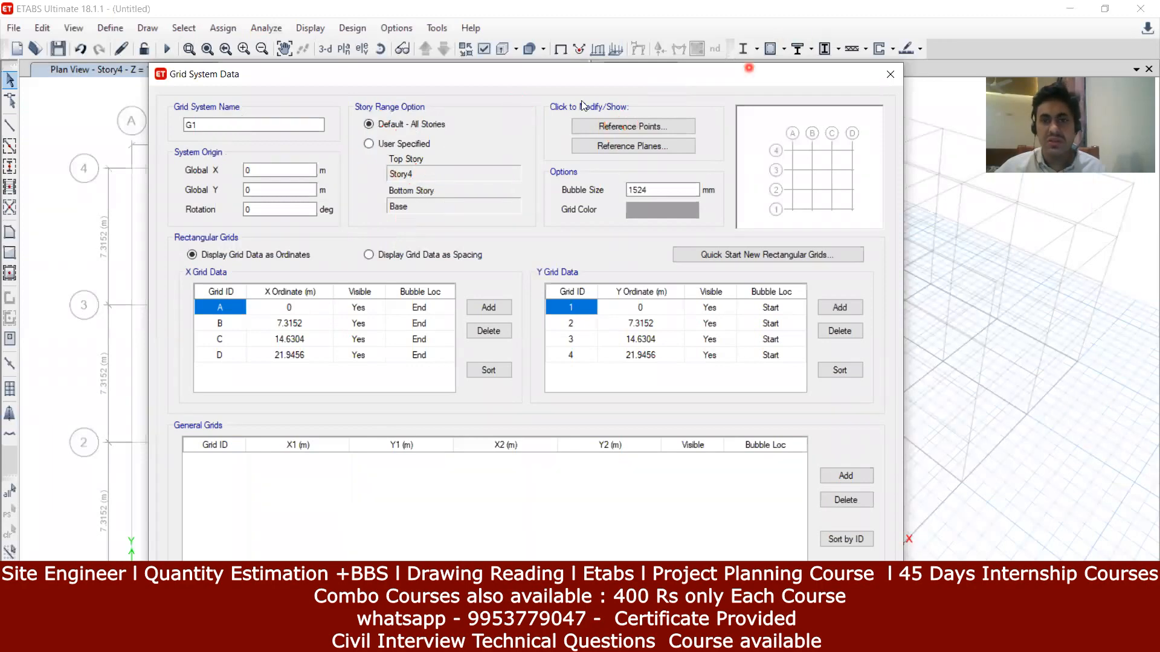
click(285, 309)
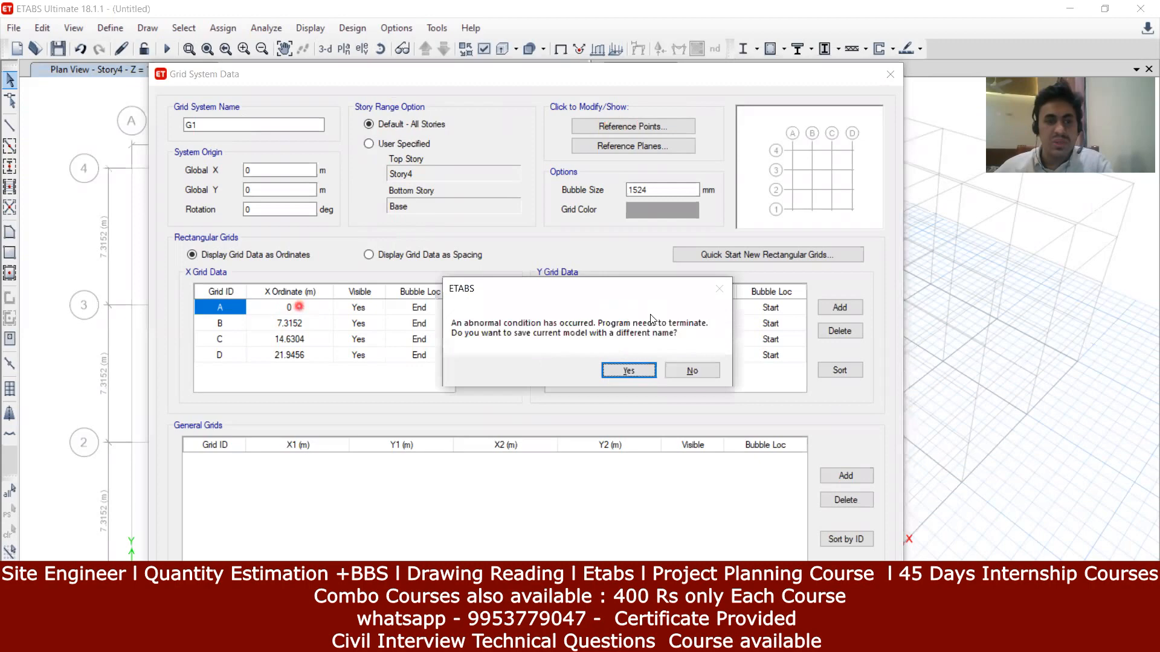
click(692, 370)
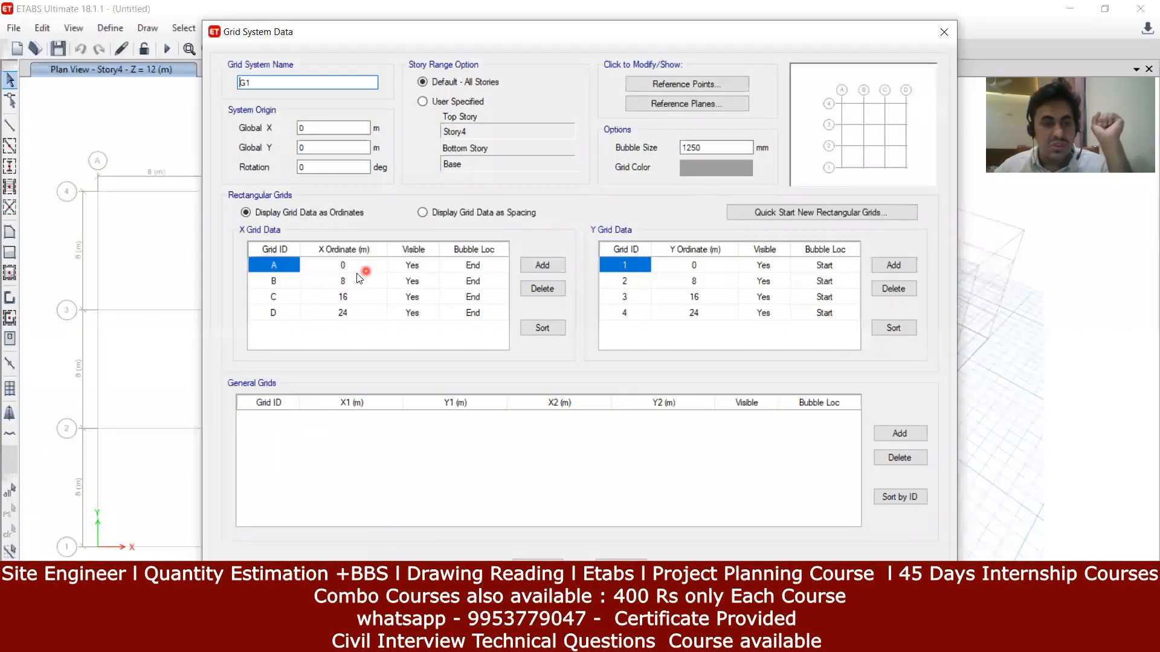
Step: Set grid B's X ordinate to 6 m, checking the sketch's spacing
click(358, 278)
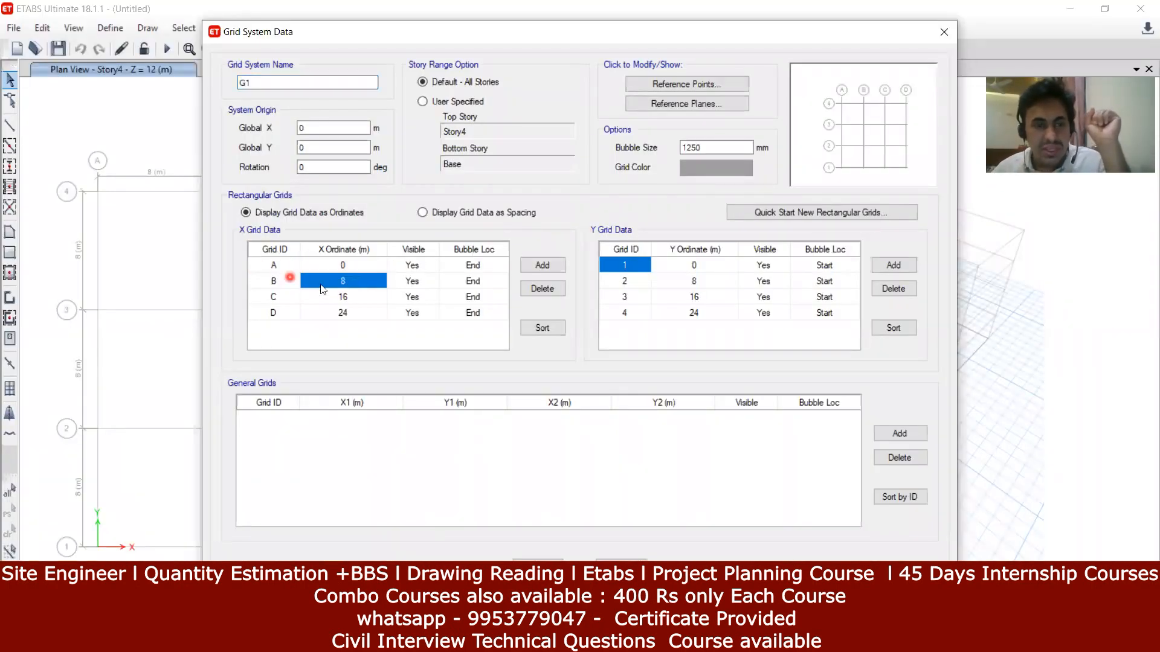
key(alt+Tab)
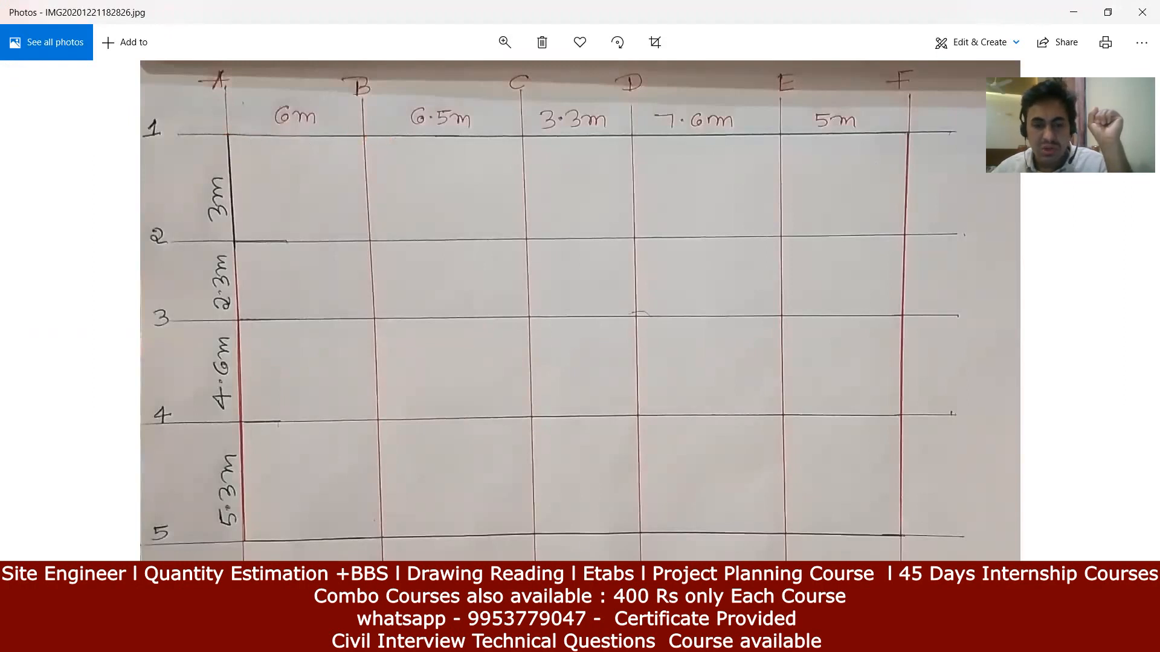
click(499, 639)
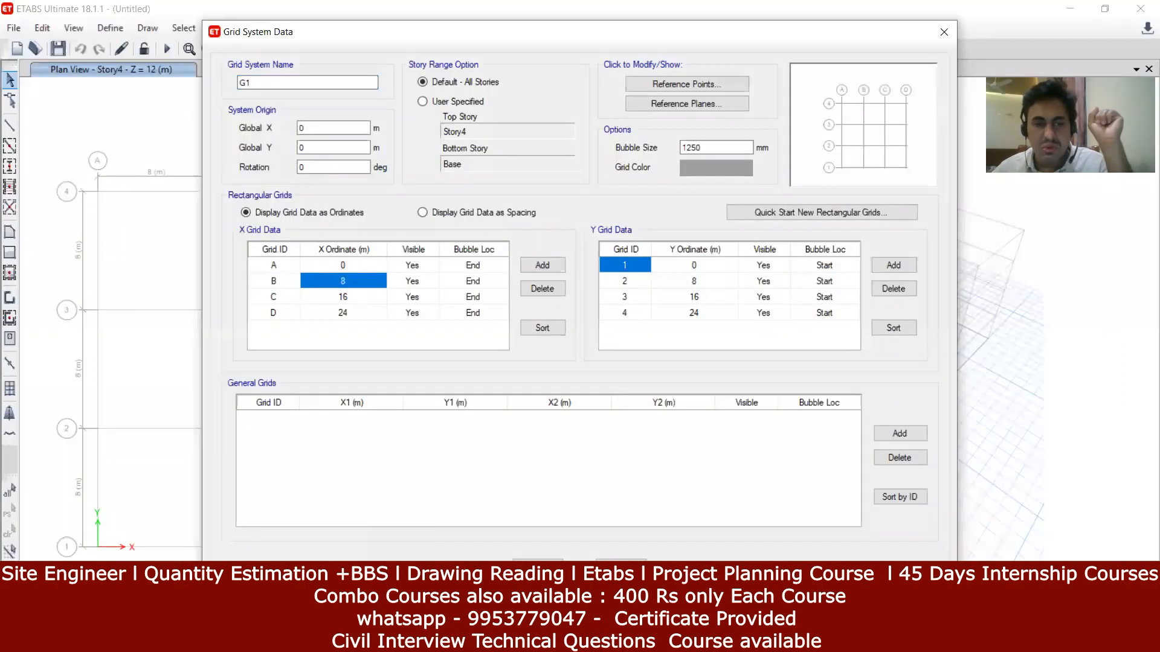
click(368, 281)
text(6)
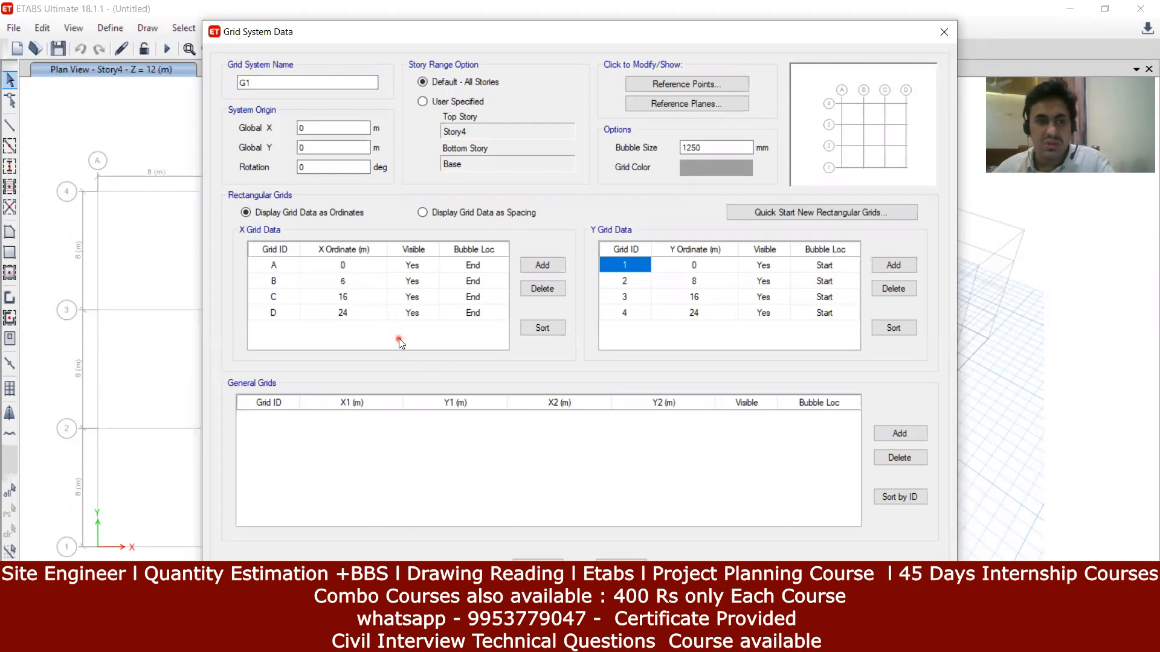
Step: Set grid C's X ordinate to 12.5 m after checking the 6.5 m spacing
click(346, 297)
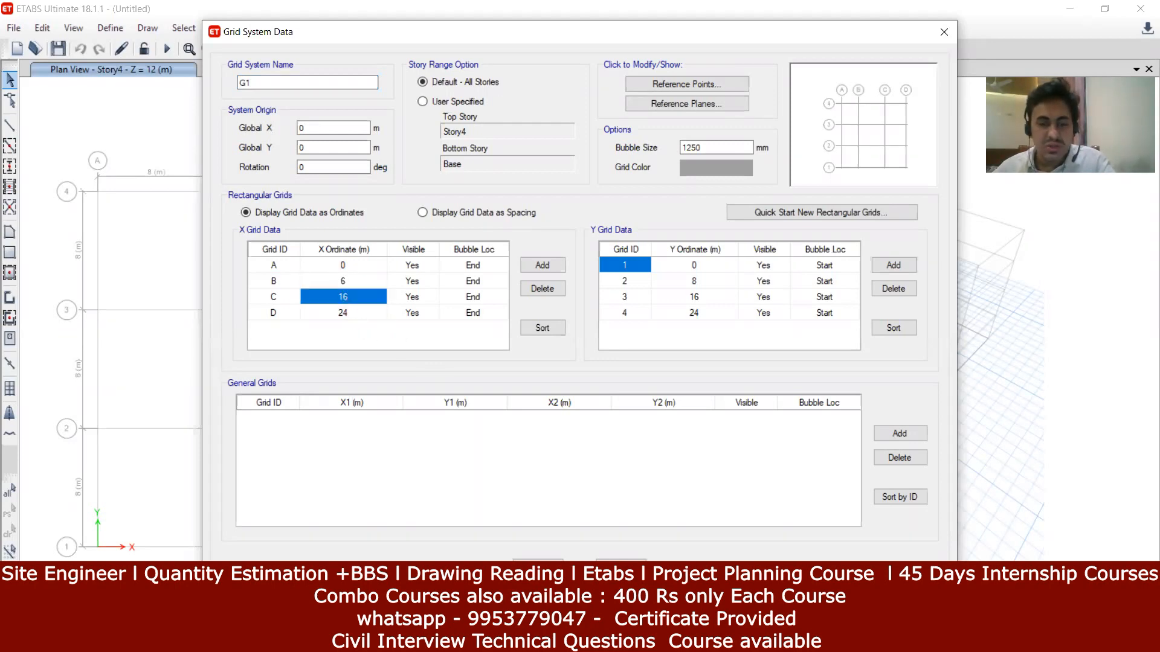
click(534, 639)
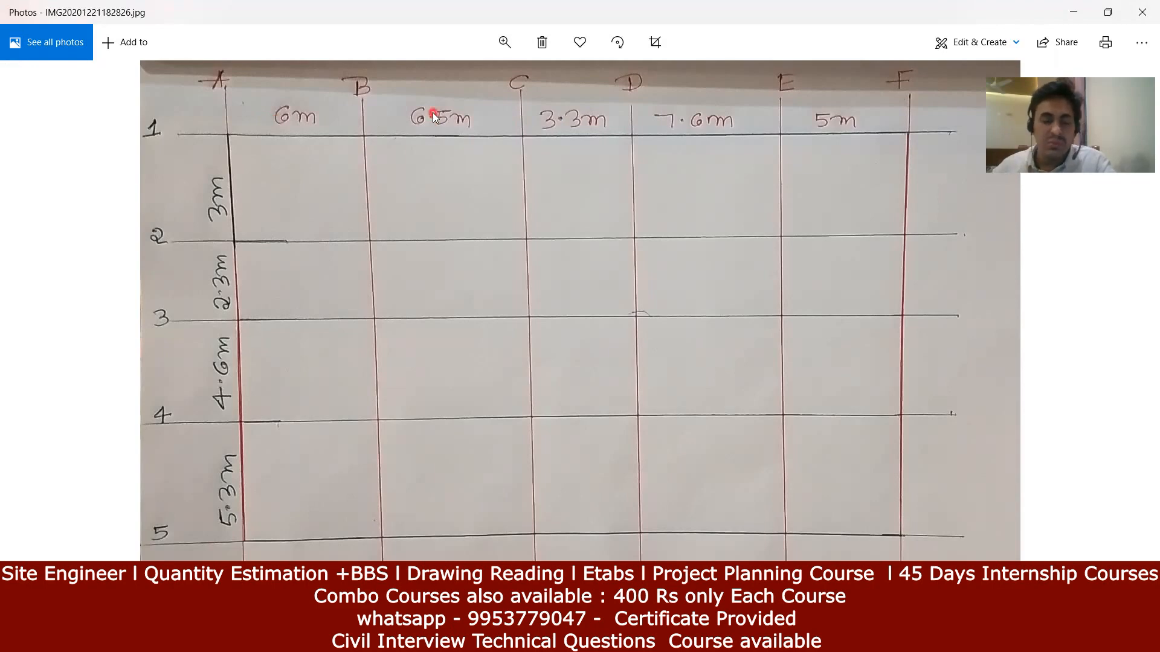
click(595, 639)
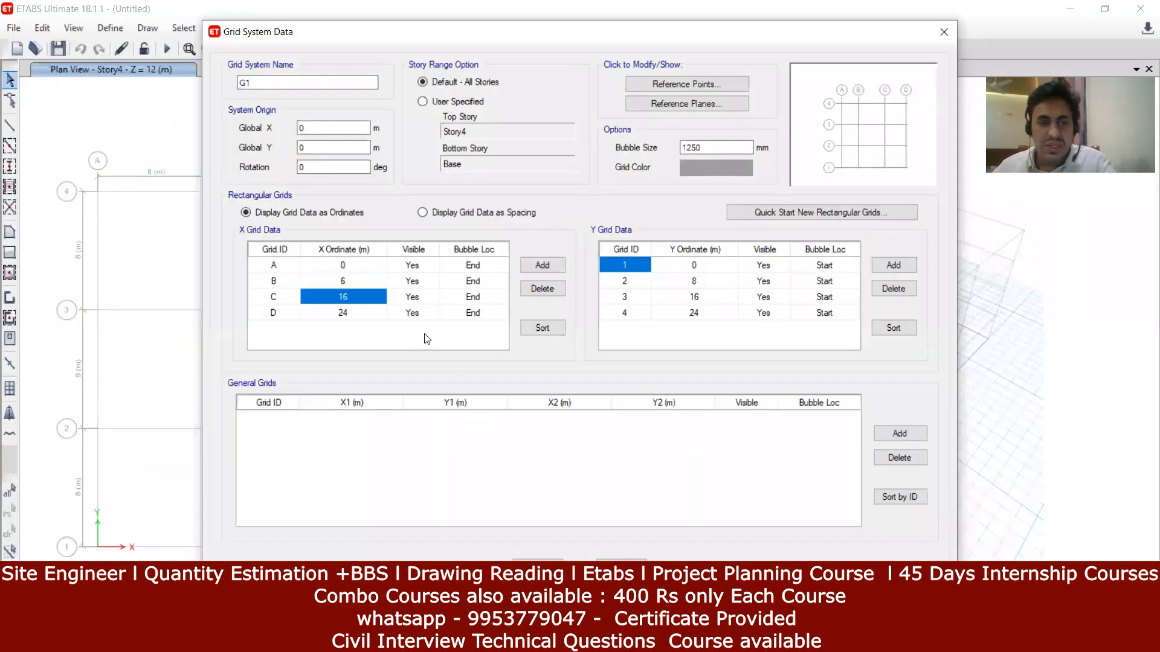
click(349, 293)
click(349, 292)
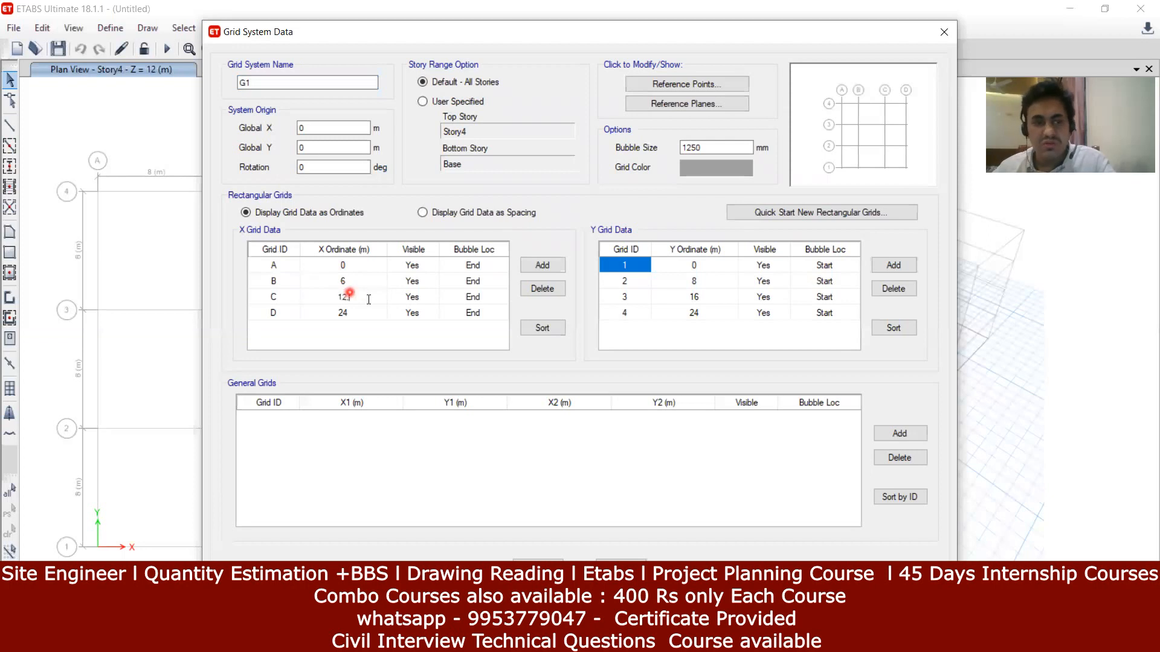
text(.5)
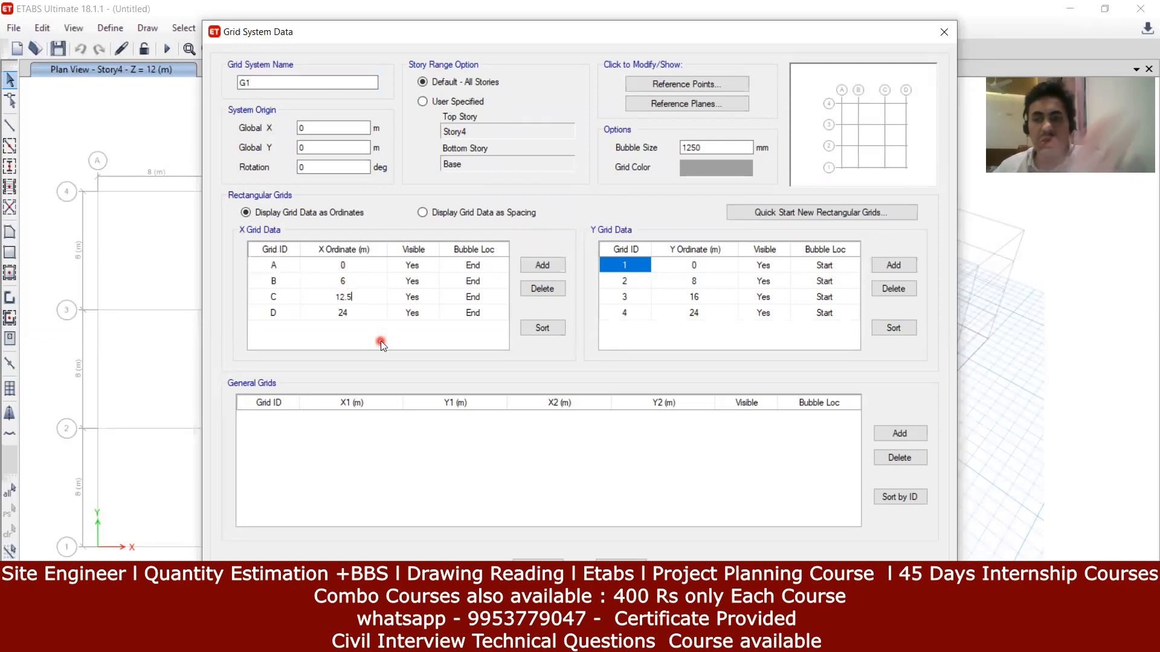
Step: Set grid D's X ordinate to 15.8 m and add a new X grid line
click(349, 314)
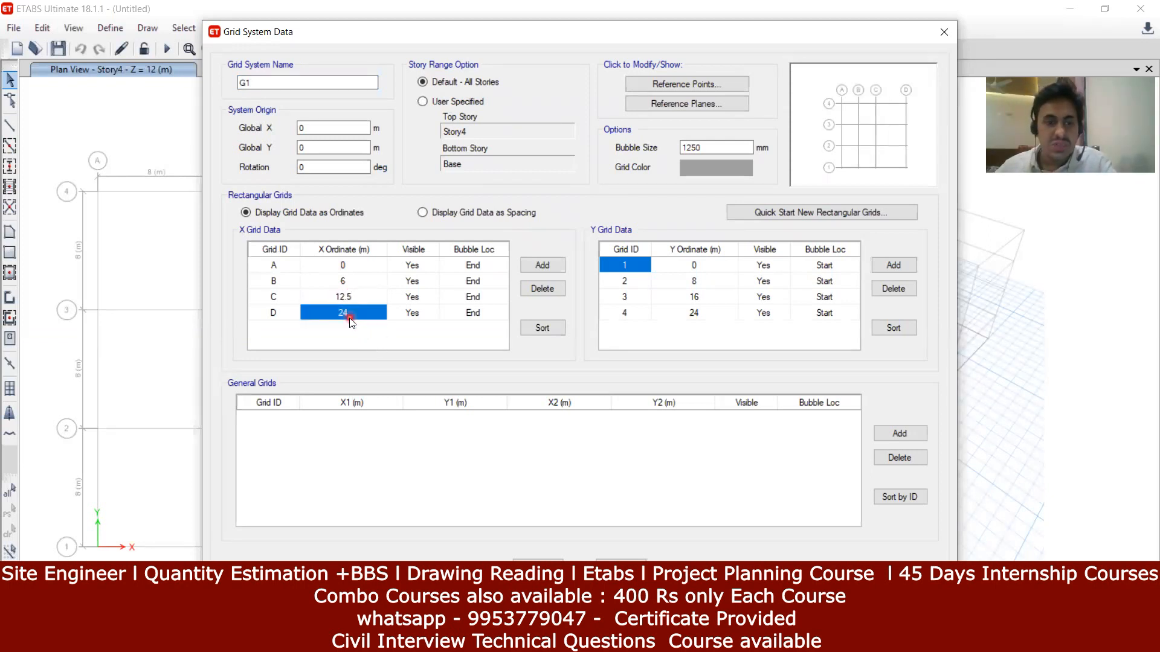
click(622, 641)
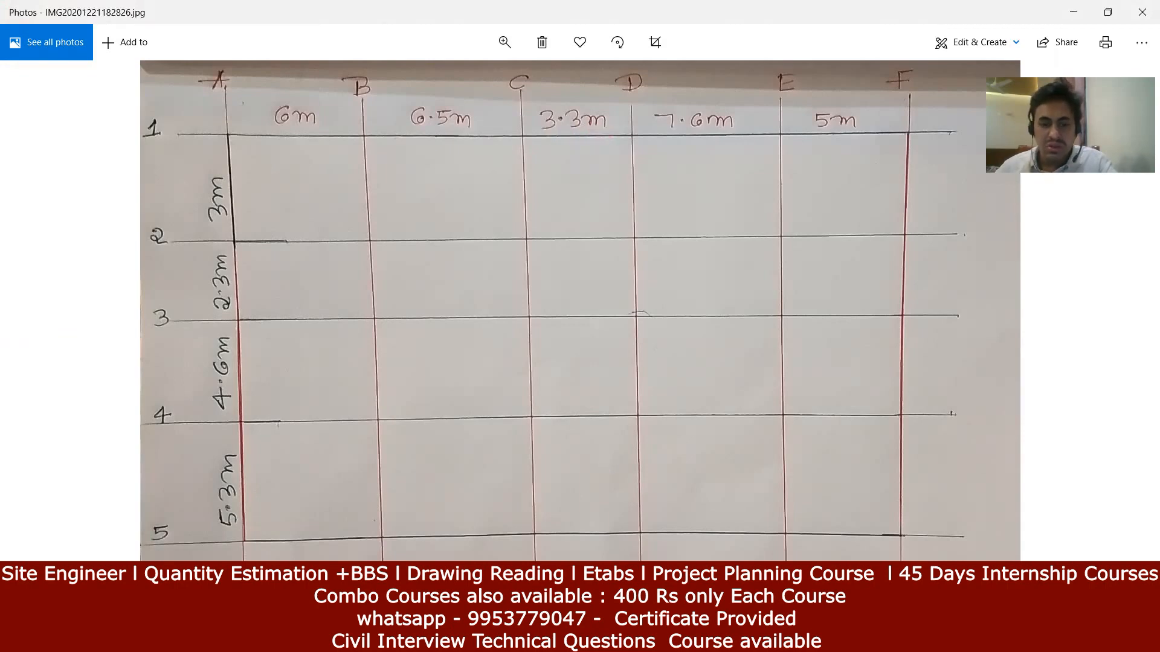
click(634, 638)
text(15.8)
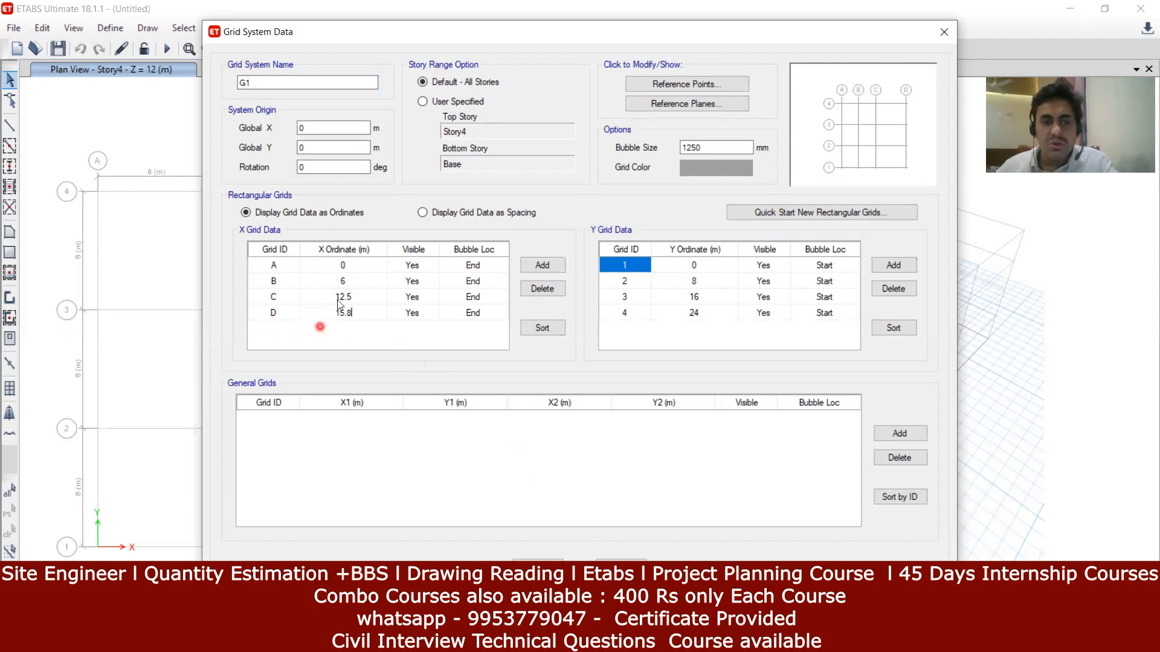
click(546, 271)
Step: Add grid lines E and F, placing E at 15.8+7.6 = 23.4 m
click(547, 269)
click(547, 268)
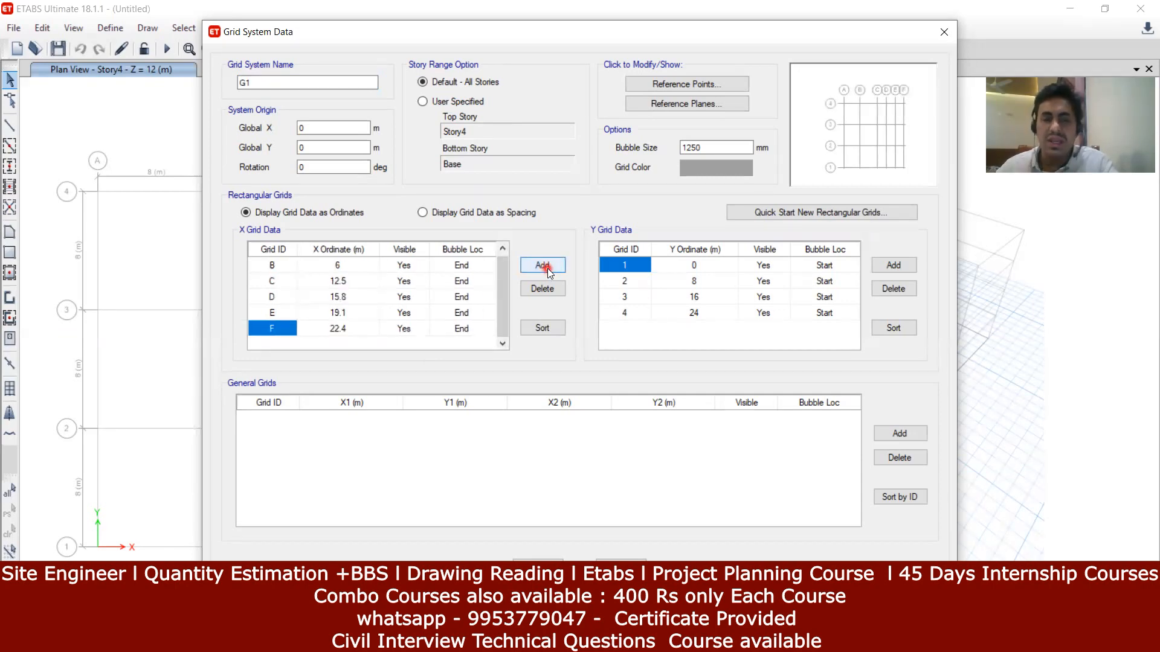
click(355, 315)
key(alt+Tab)
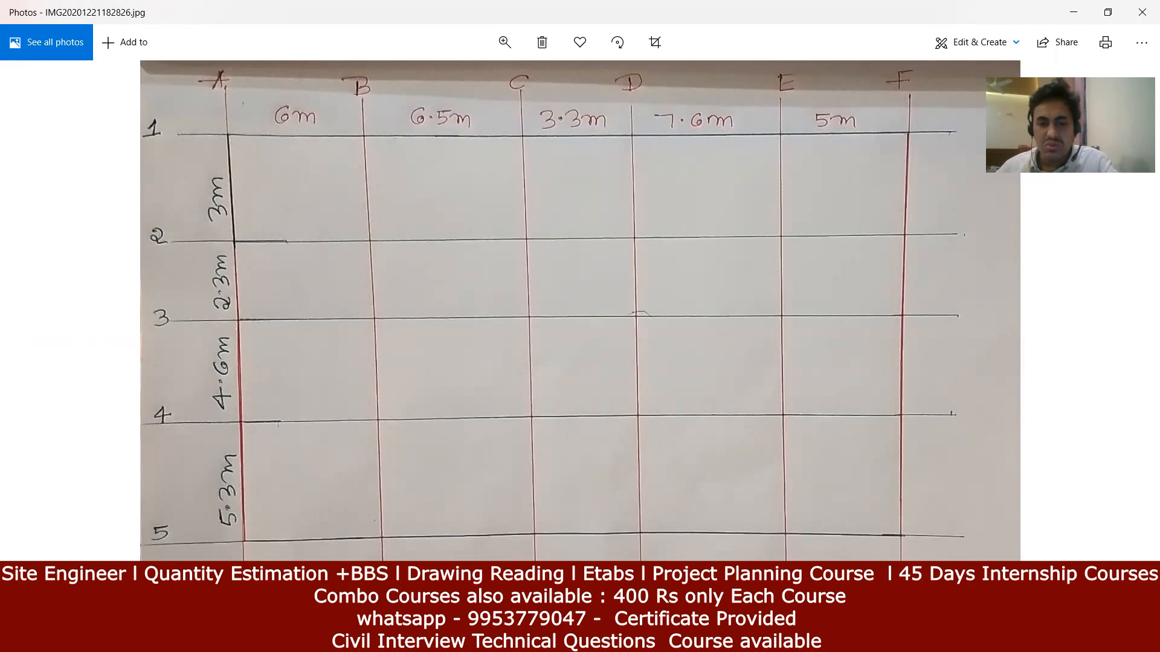
key(alt+Tab)
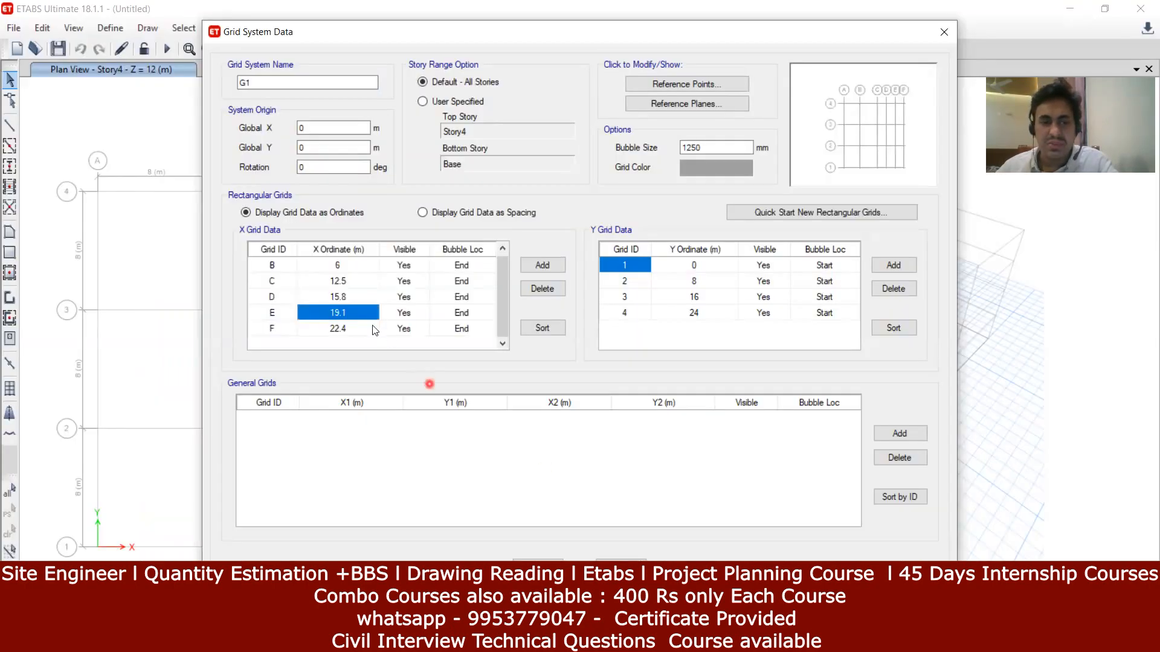
text(15.8)
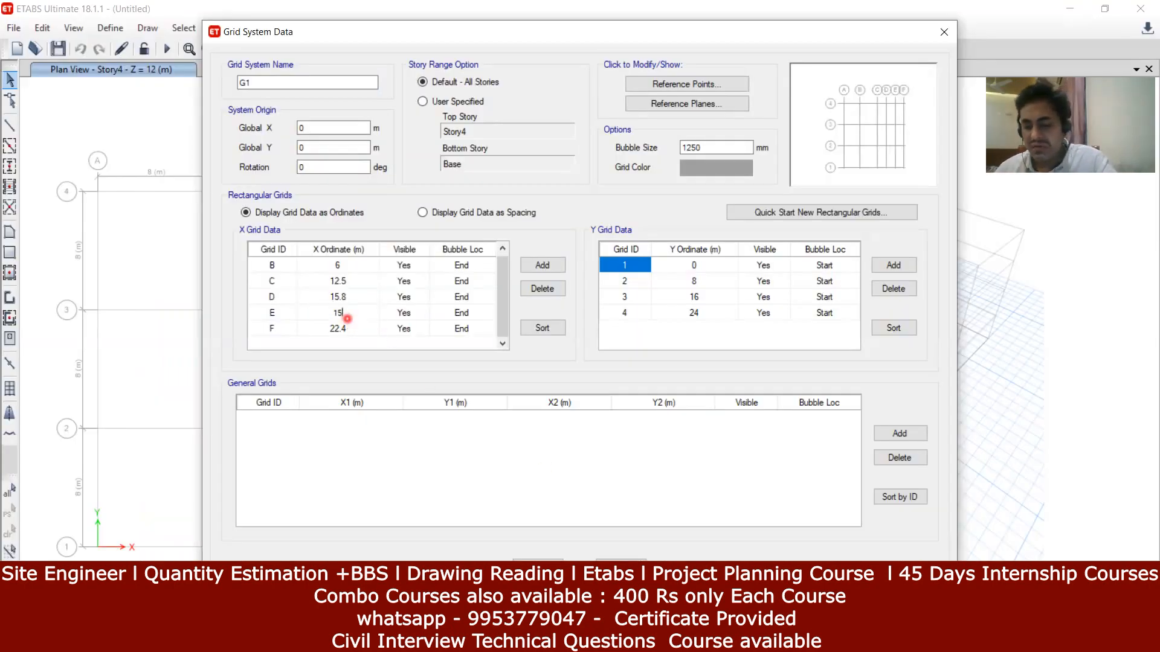
key(alt+Tab)
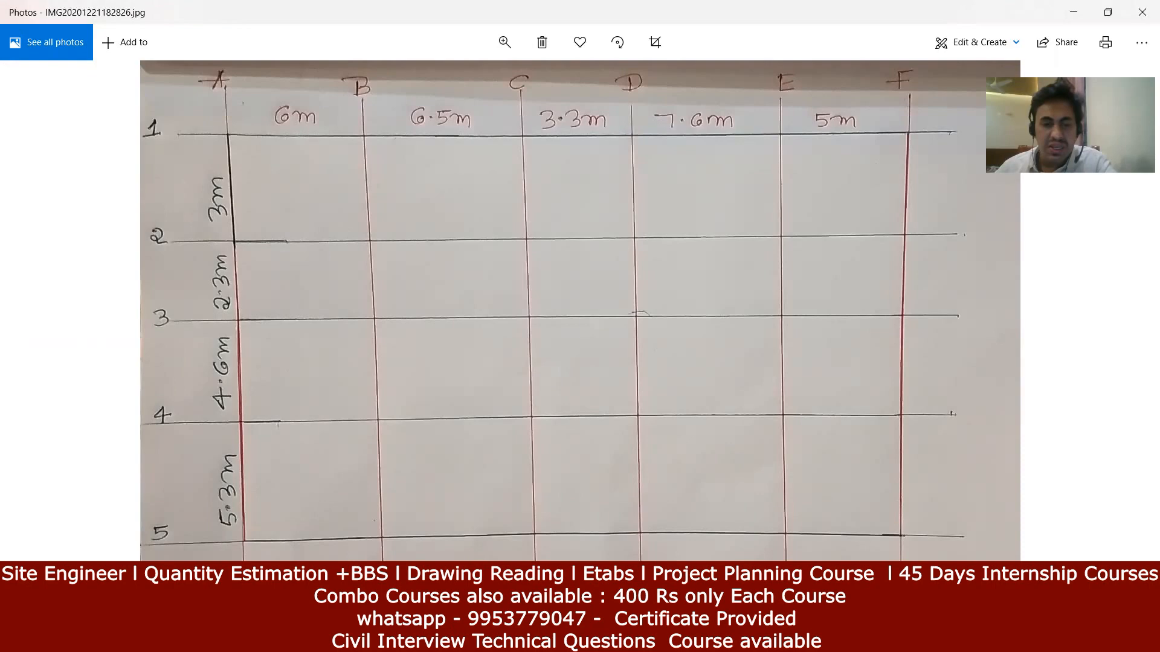
key(alt+Tab)
text(7.6)
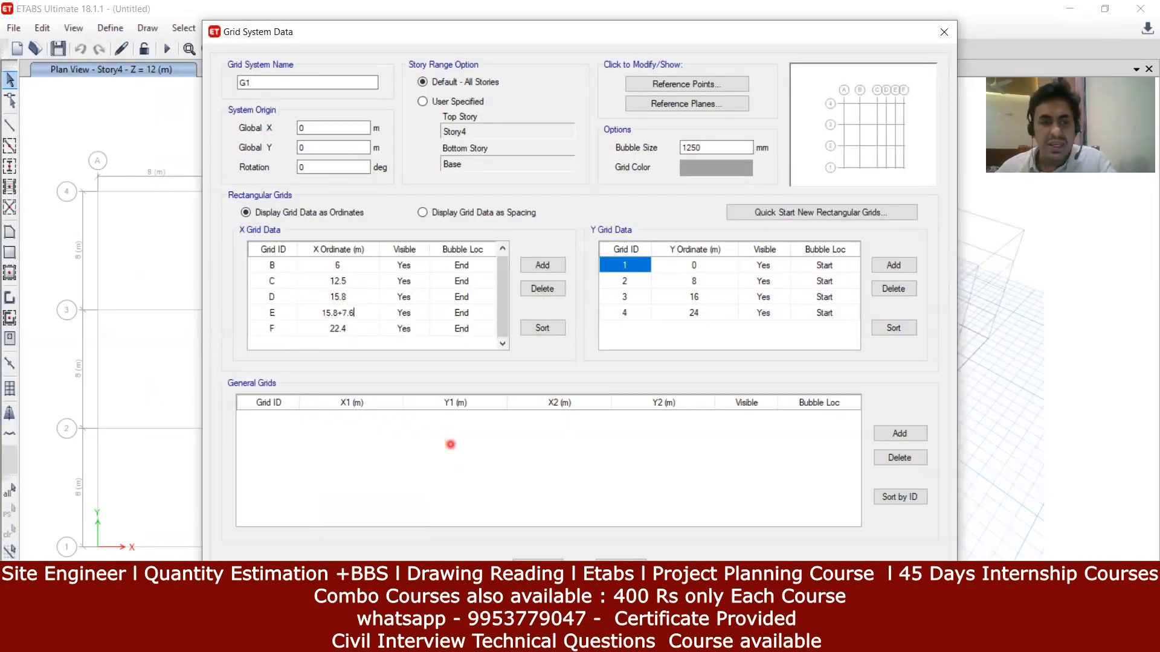
key(Return)
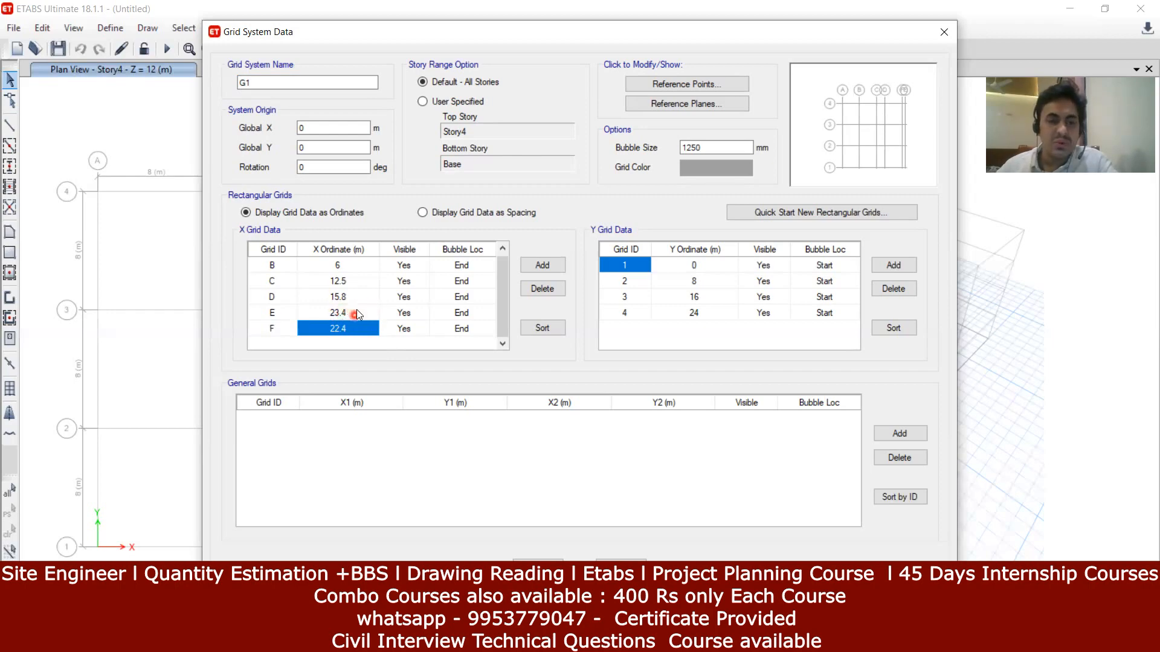
Step: Place grid F at 23.4+5 = 28.4 m per the sketch
double_click(366, 331)
text(23.4)
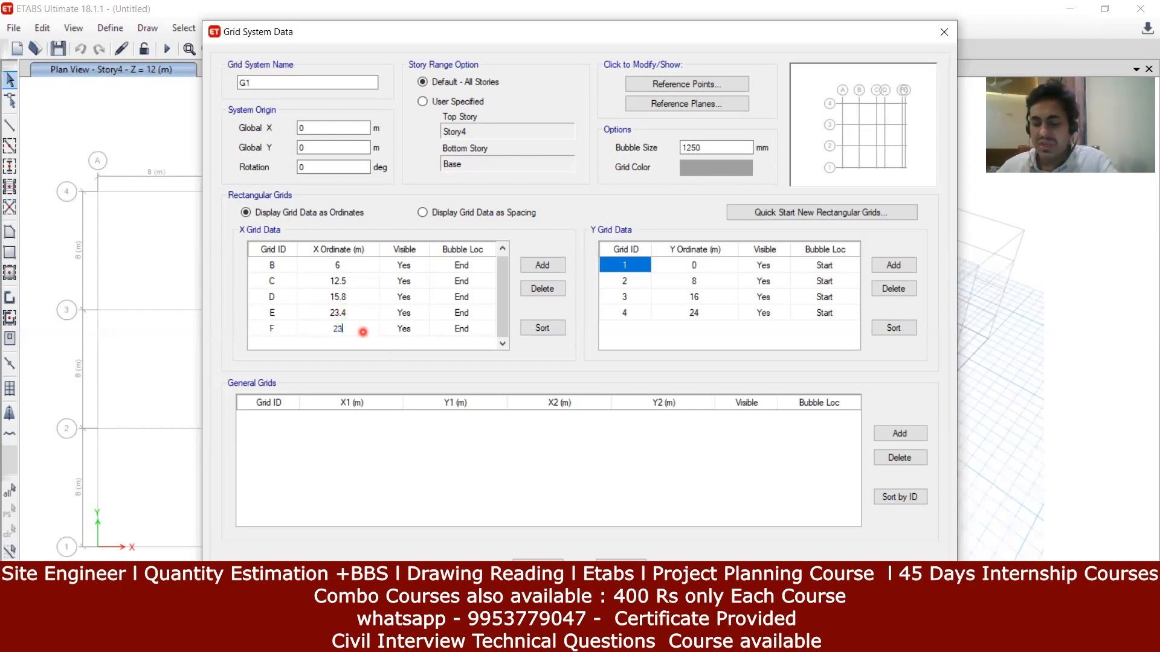
text(+)
click(574, 640)
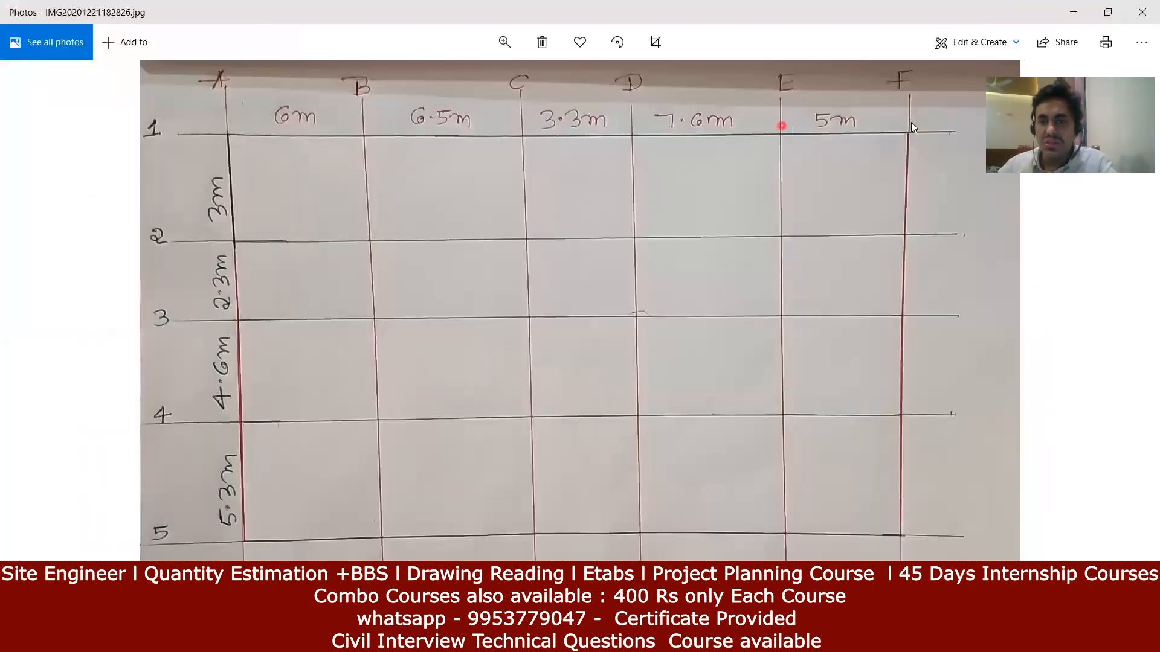
click(573, 640)
text(5)
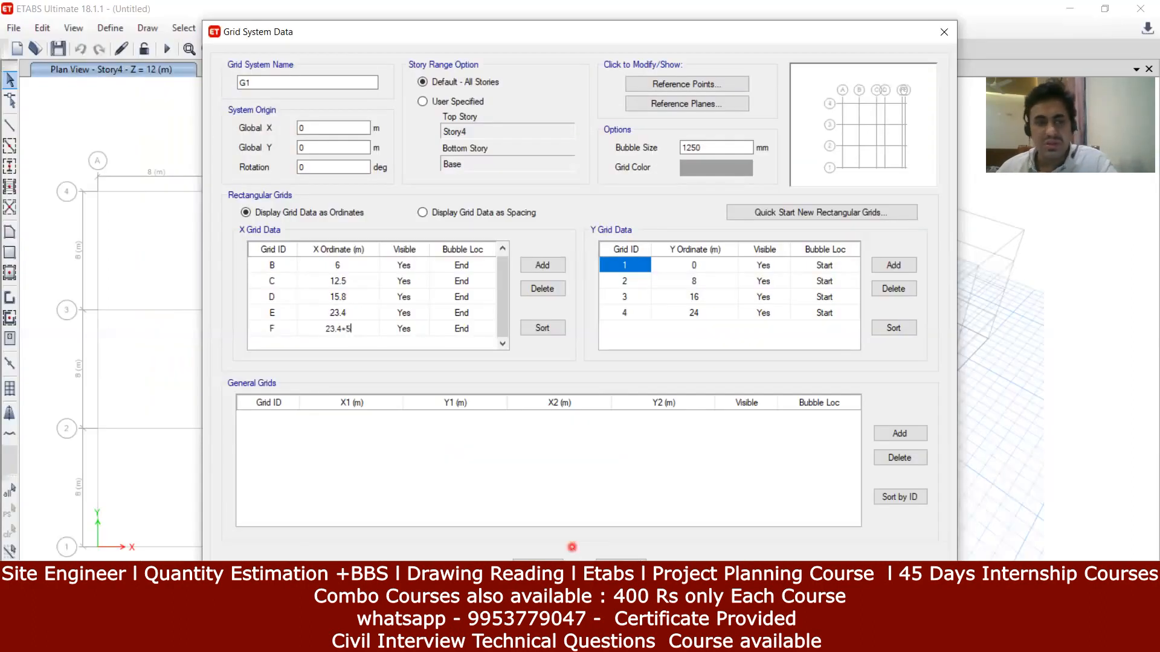
key(Return)
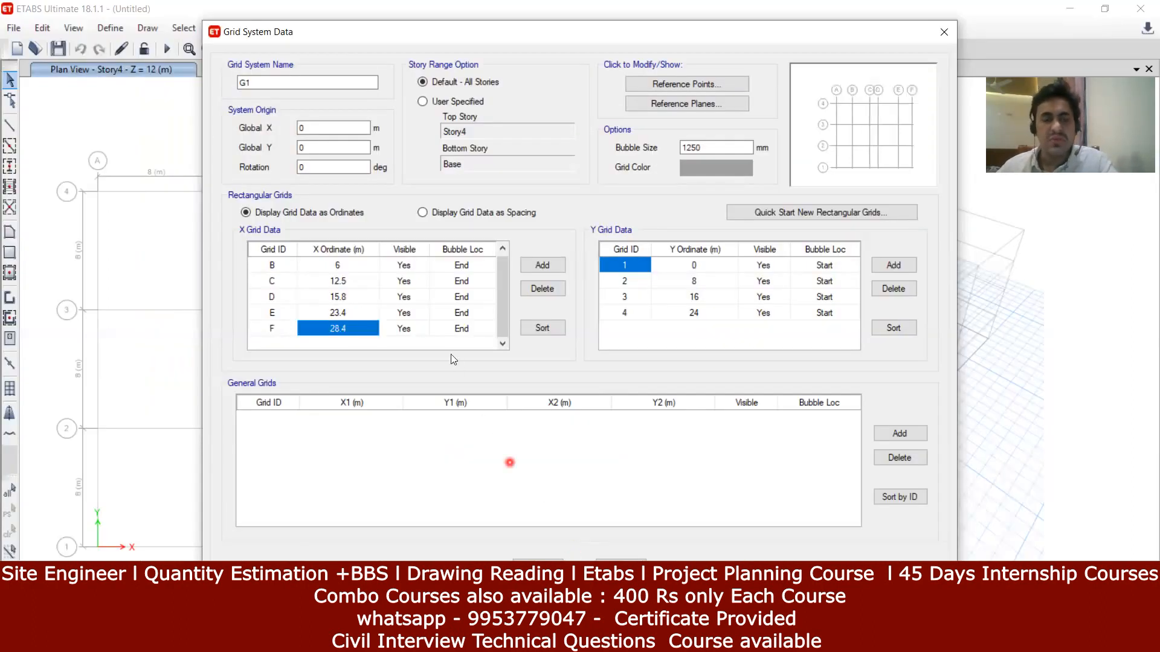
click(709, 266)
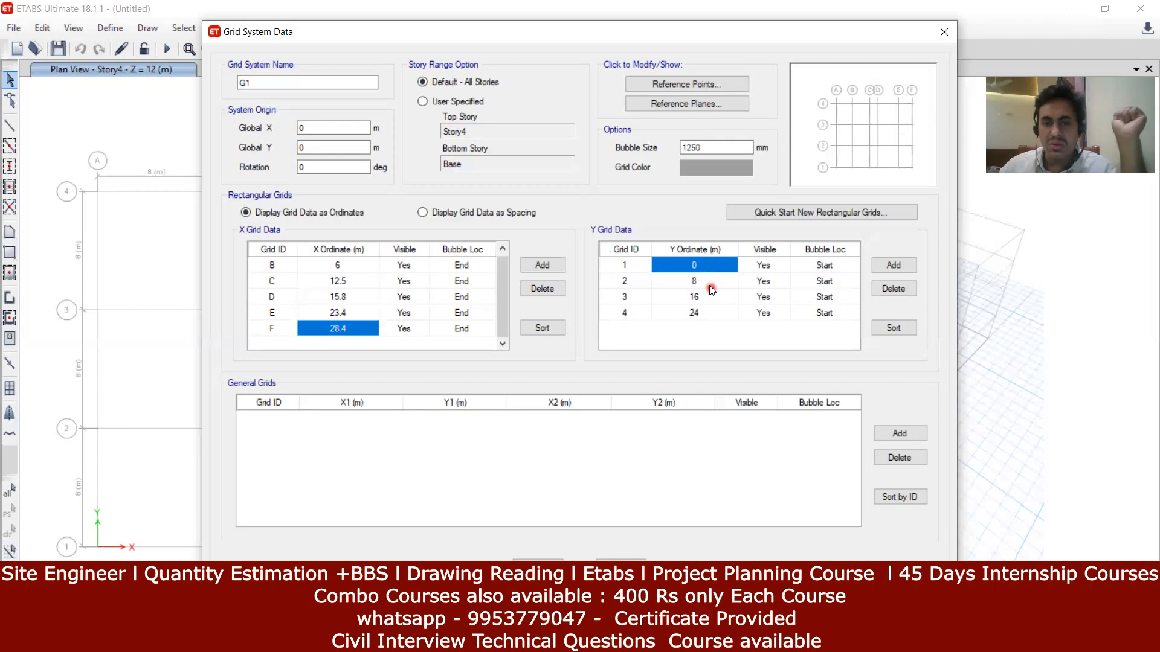
Step: Set Y grid 2 to 5.3 m and grid 3 to 9.9 m (5.3+4.6), checking the sketch
click(707, 281)
click(673, 639)
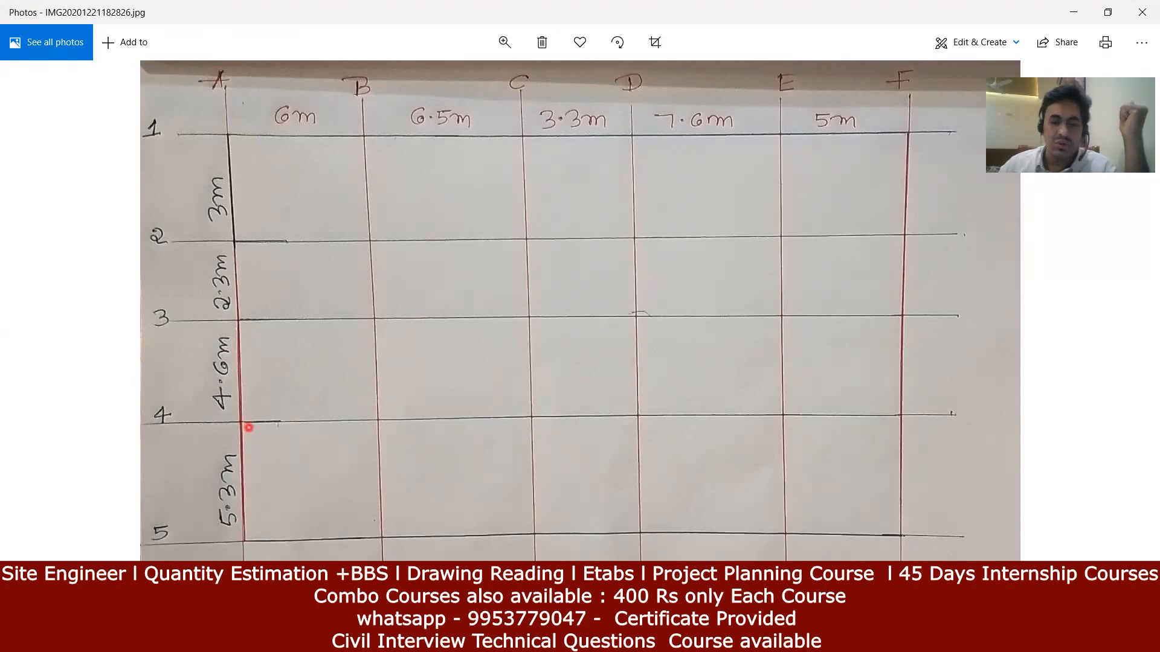
key(alt+Tab)
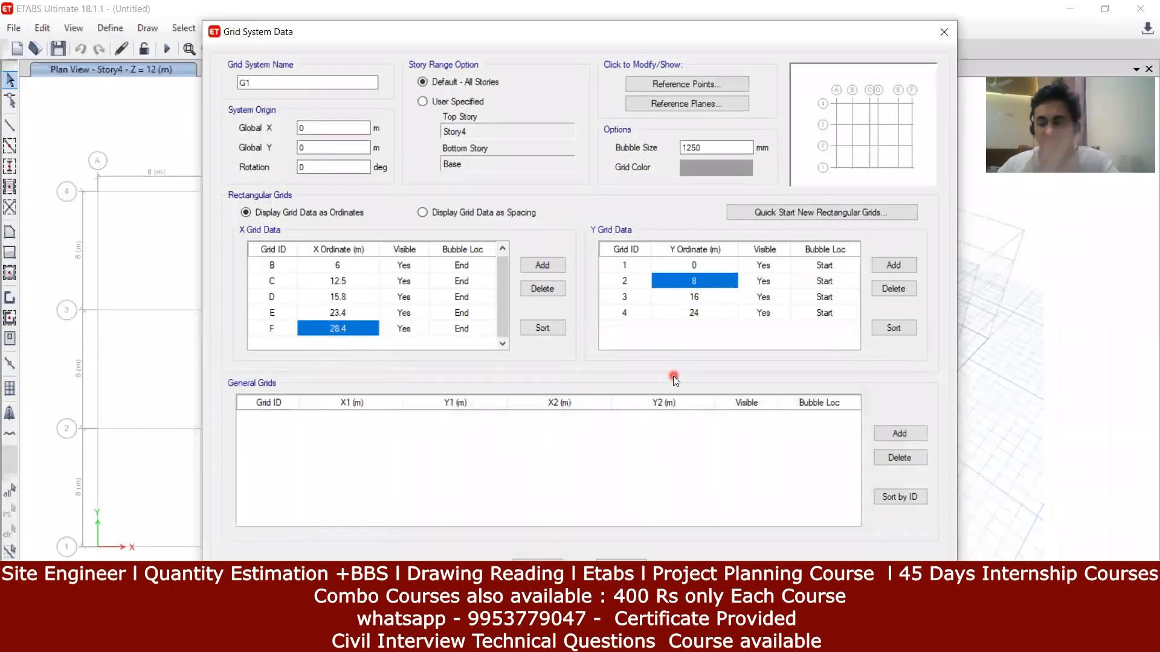
text(5.3)
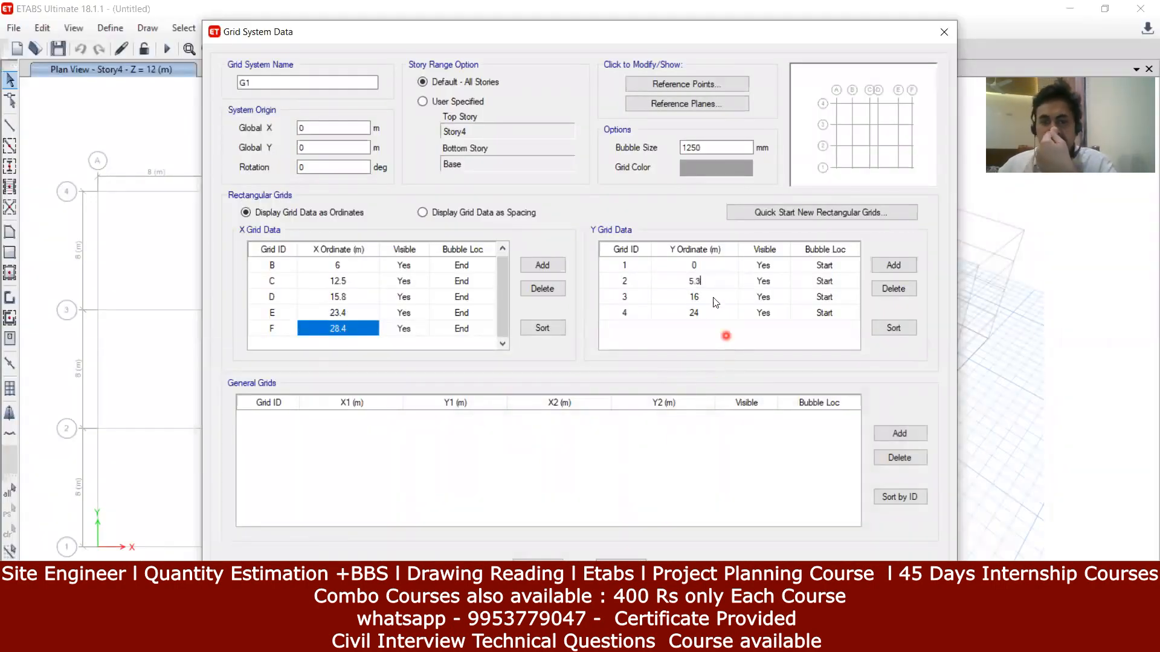
click(712, 297)
key(alt+Tab)
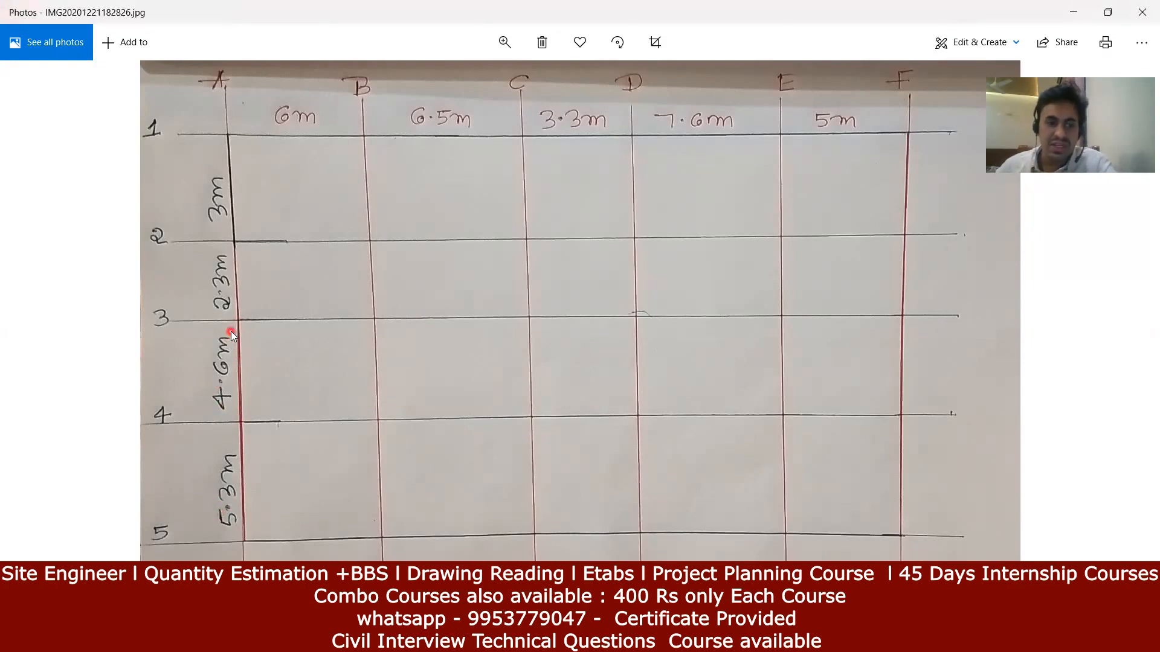
key(alt+Tab)
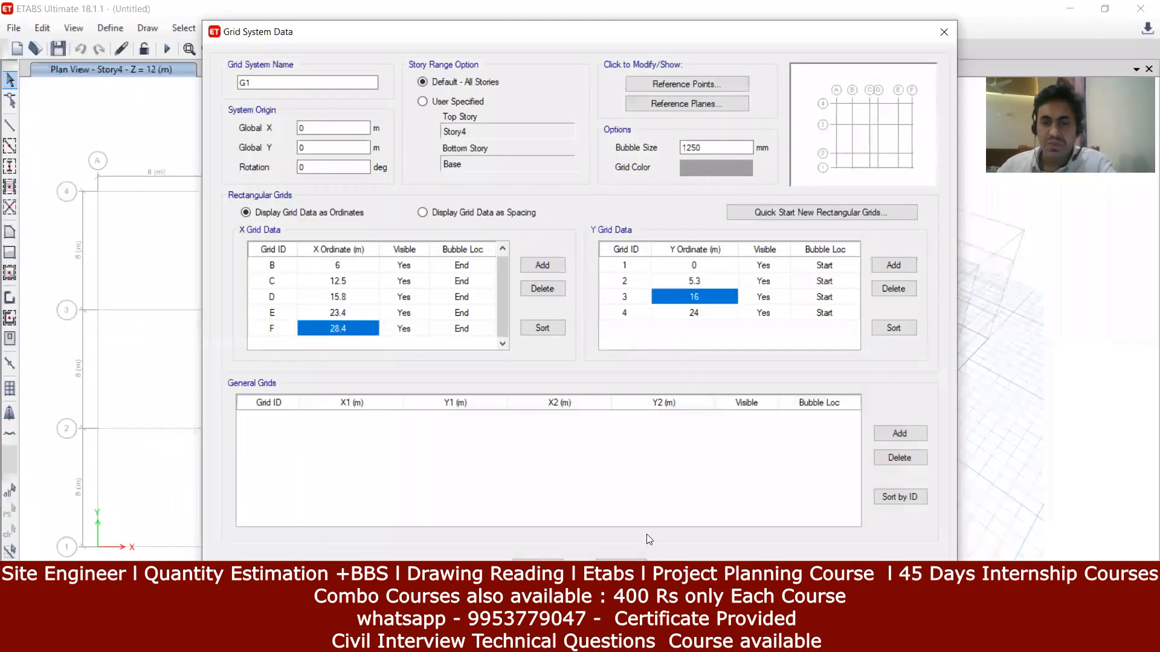
text(5.6)
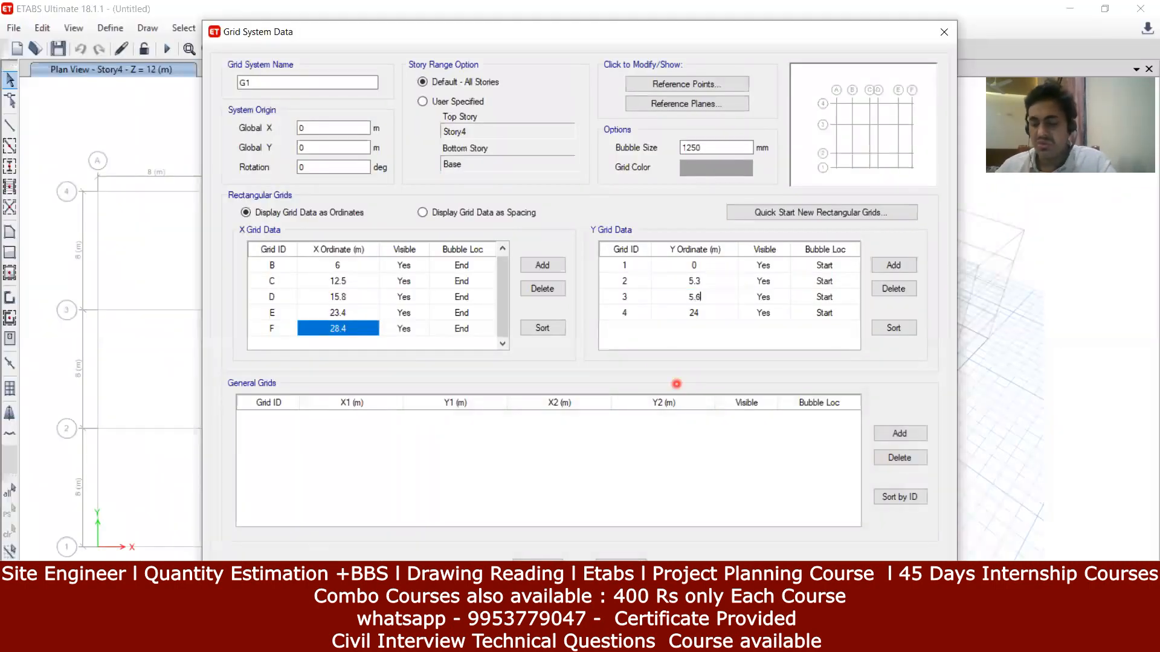
text(.3+4.6)
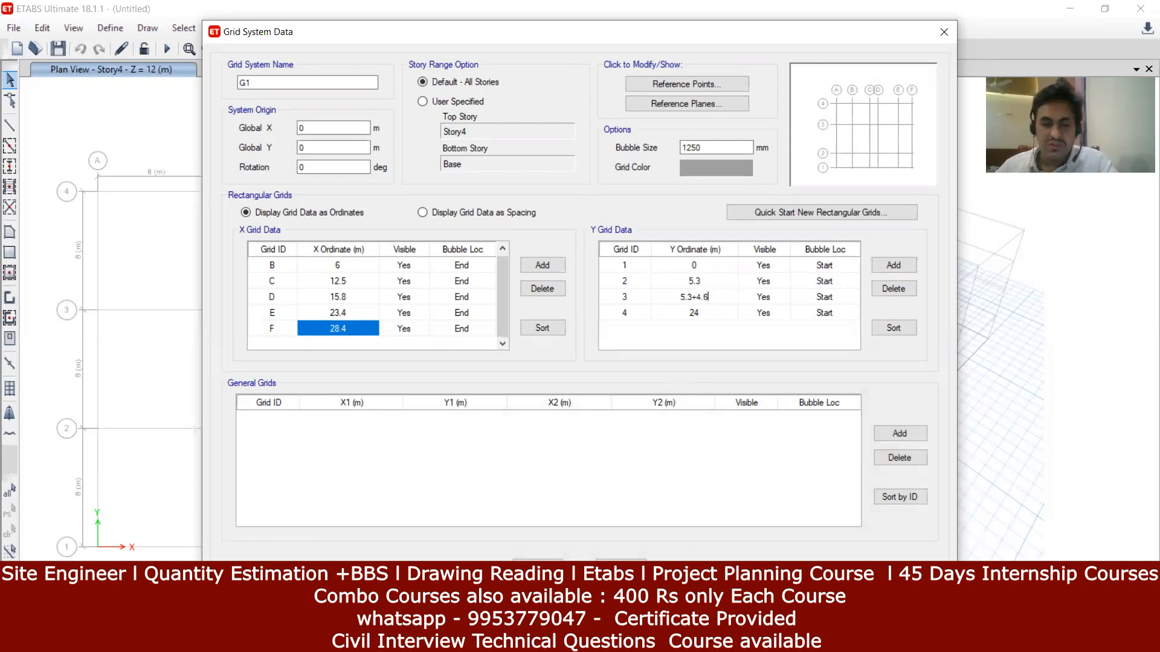
key(alt+Tab)
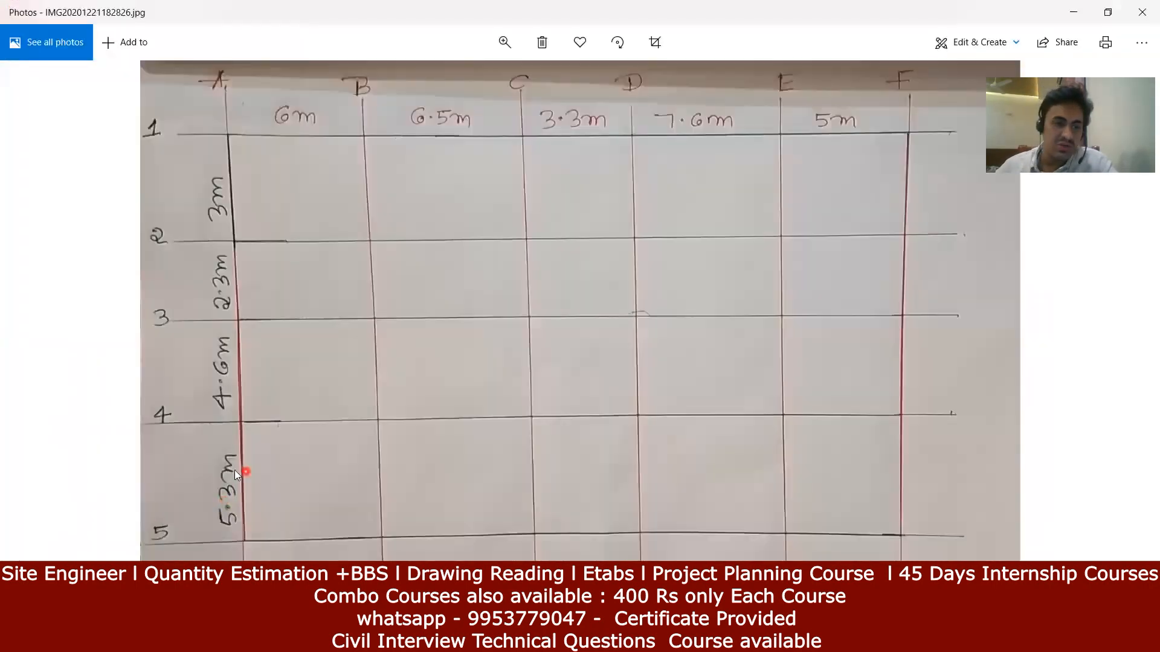
key(alt+Tab)
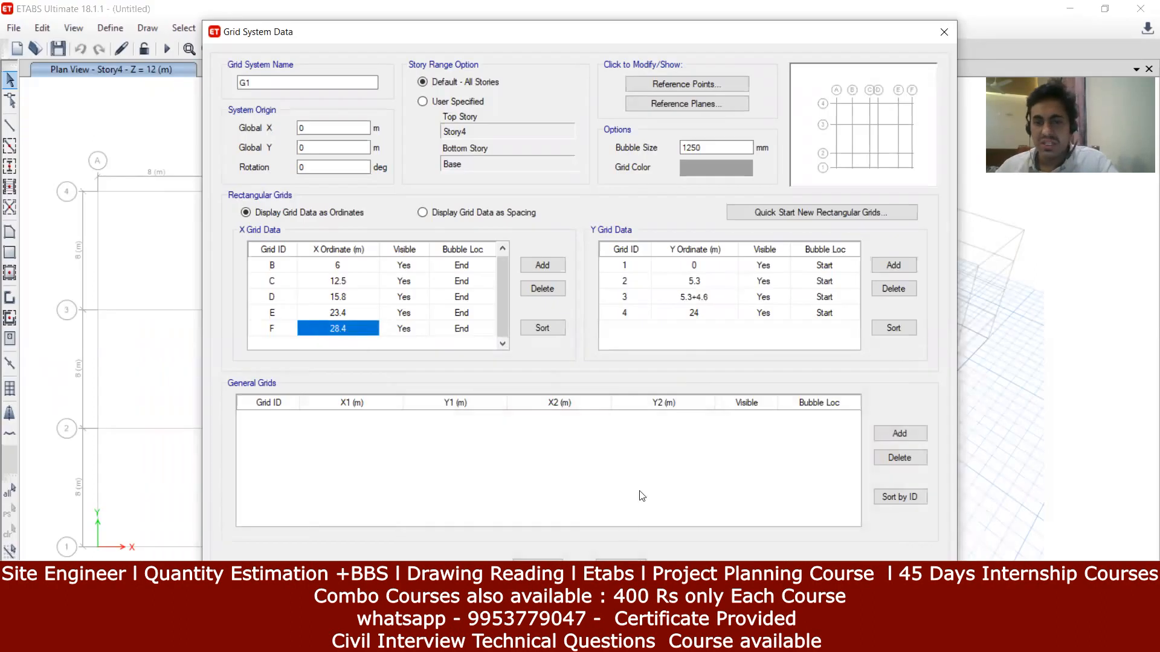
key(Return)
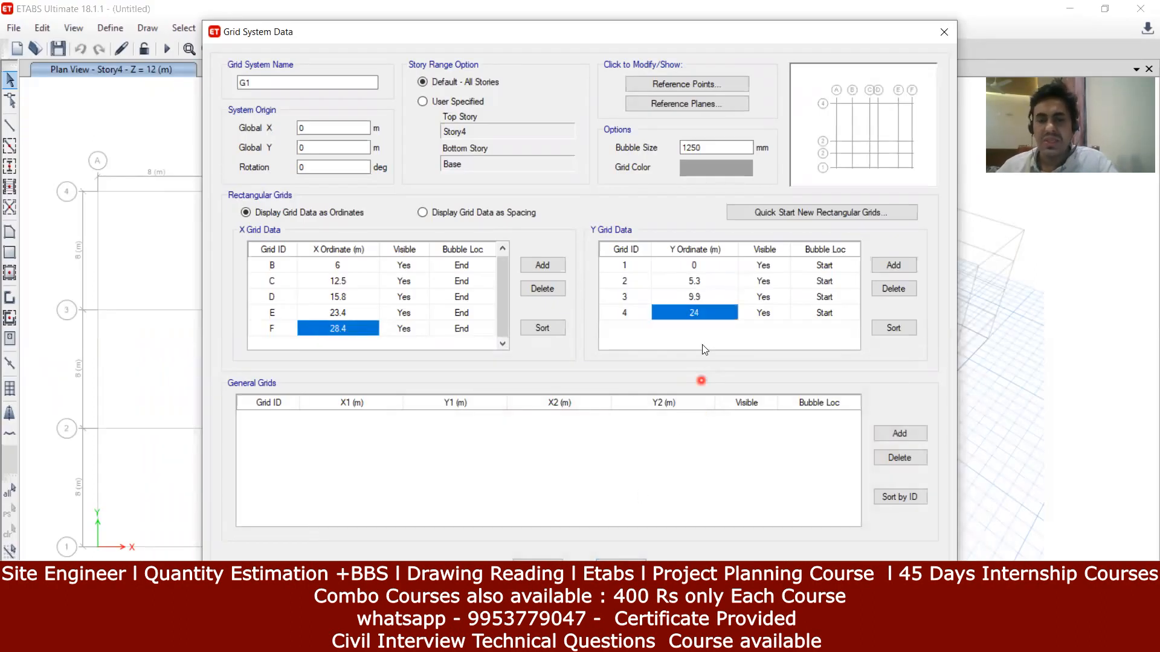
Step: Set Y grid 4's ordinate to 12.2 m by entering 9.9+2.3
text(9.9+)
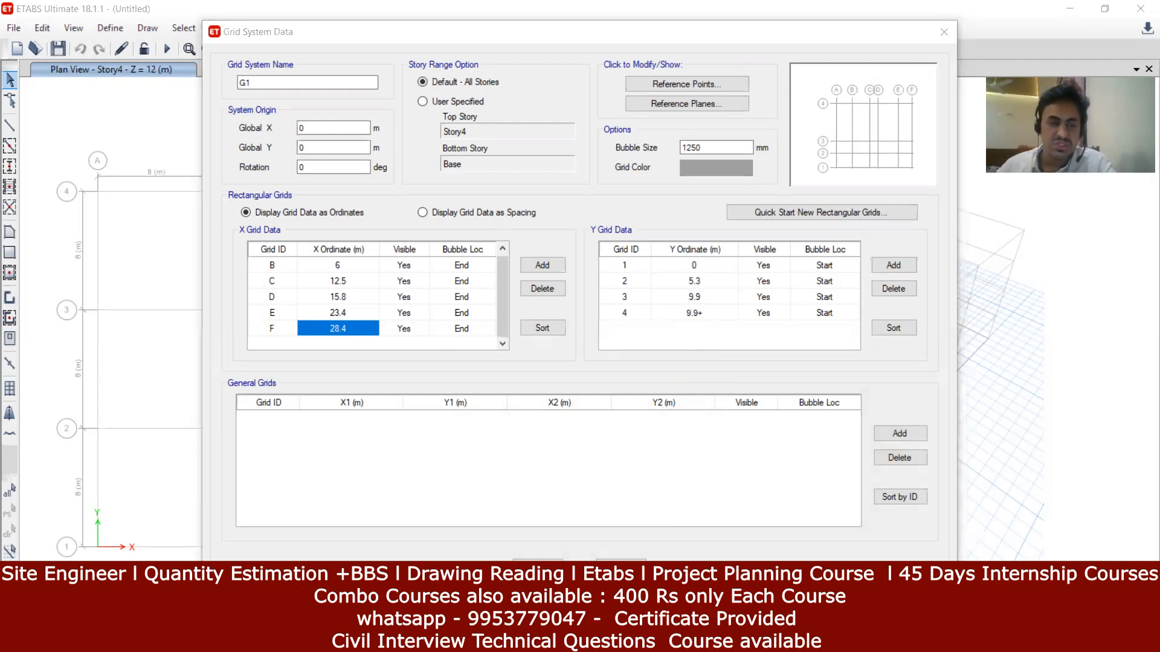
key(alt+Tab)
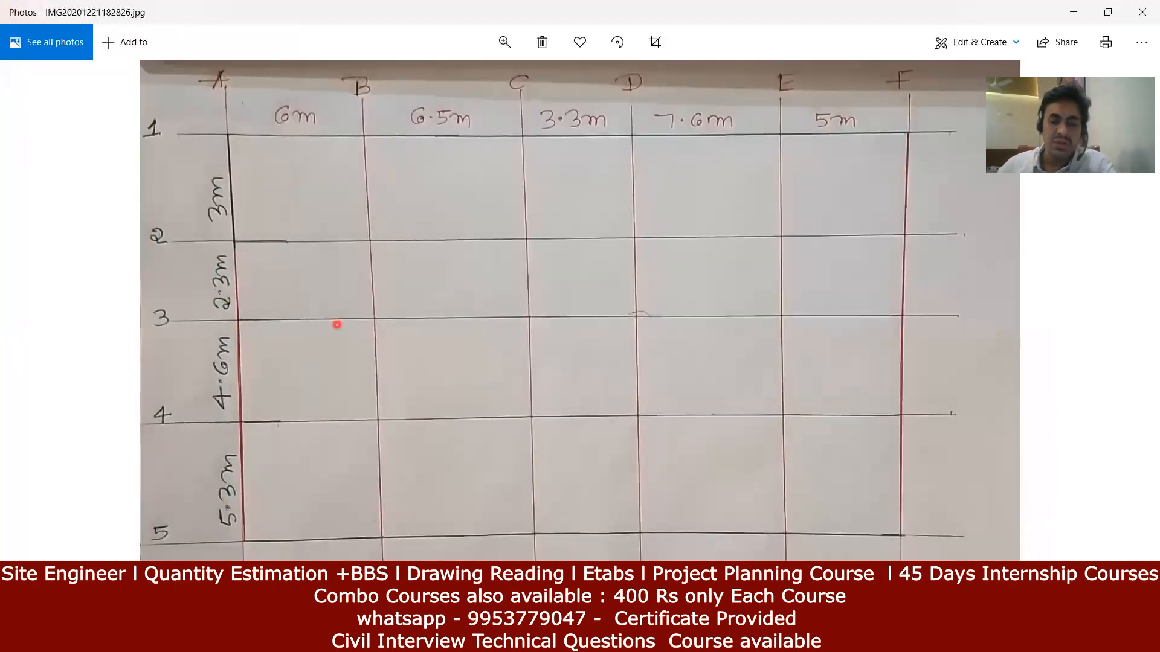
key(alt+Tab)
text(2.3)
key(Return)
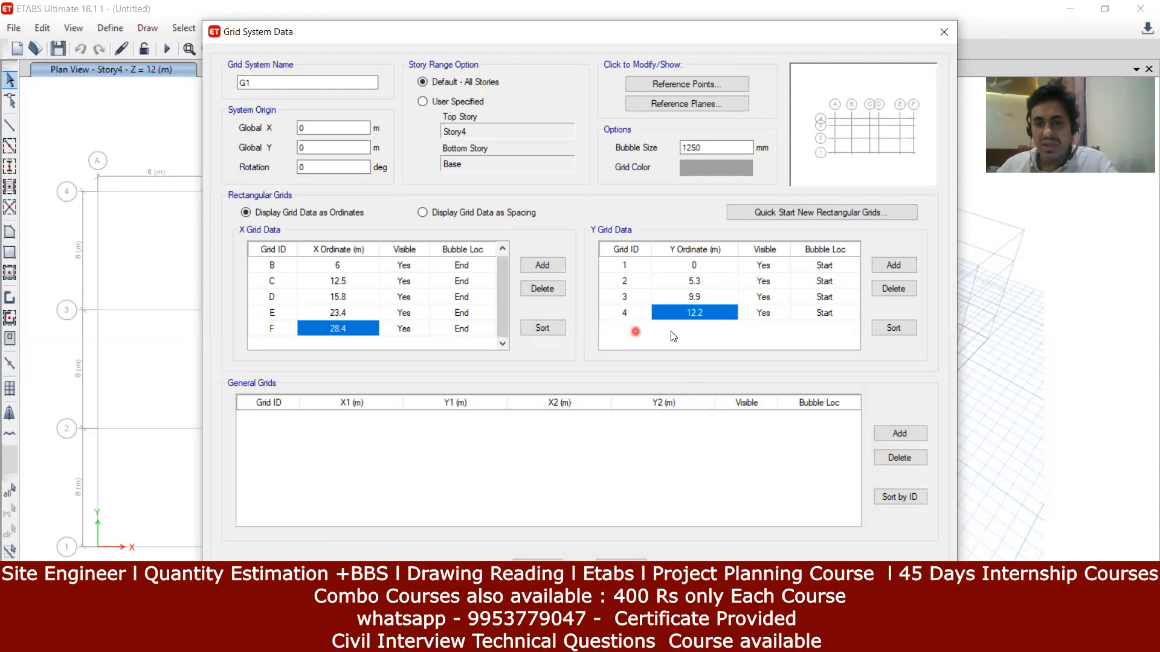
Step: Add a Y grid line, set grid 5 to 15.2 m (12.2+3), and delete extra line 6
click(902, 267)
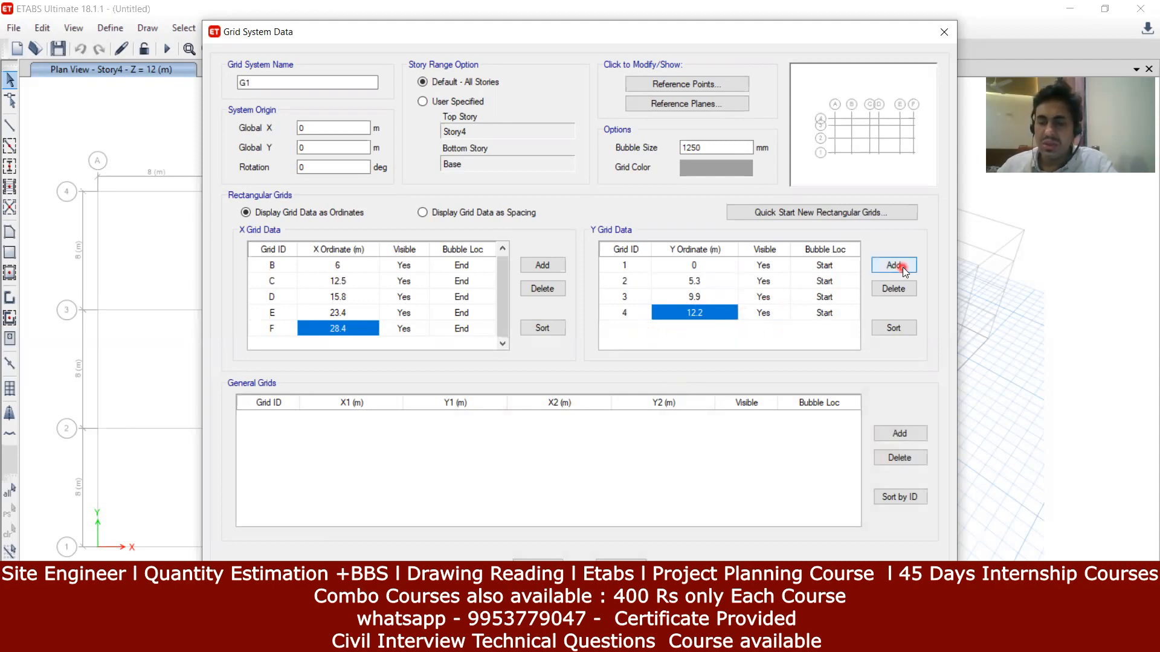
click(902, 267)
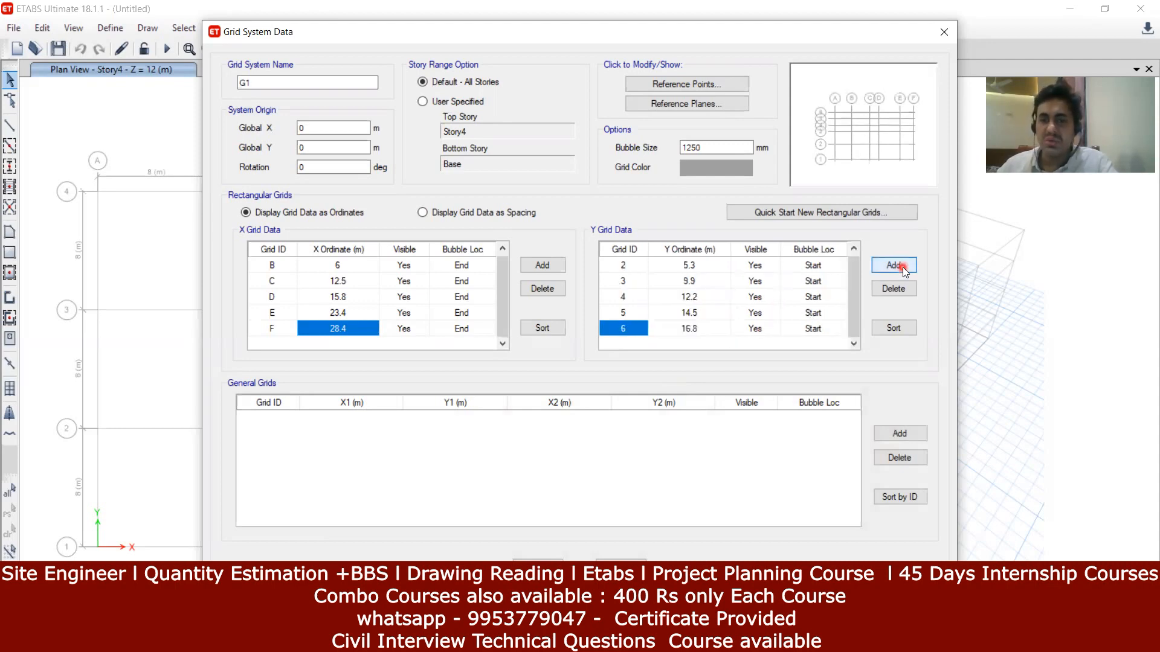
click(696, 315)
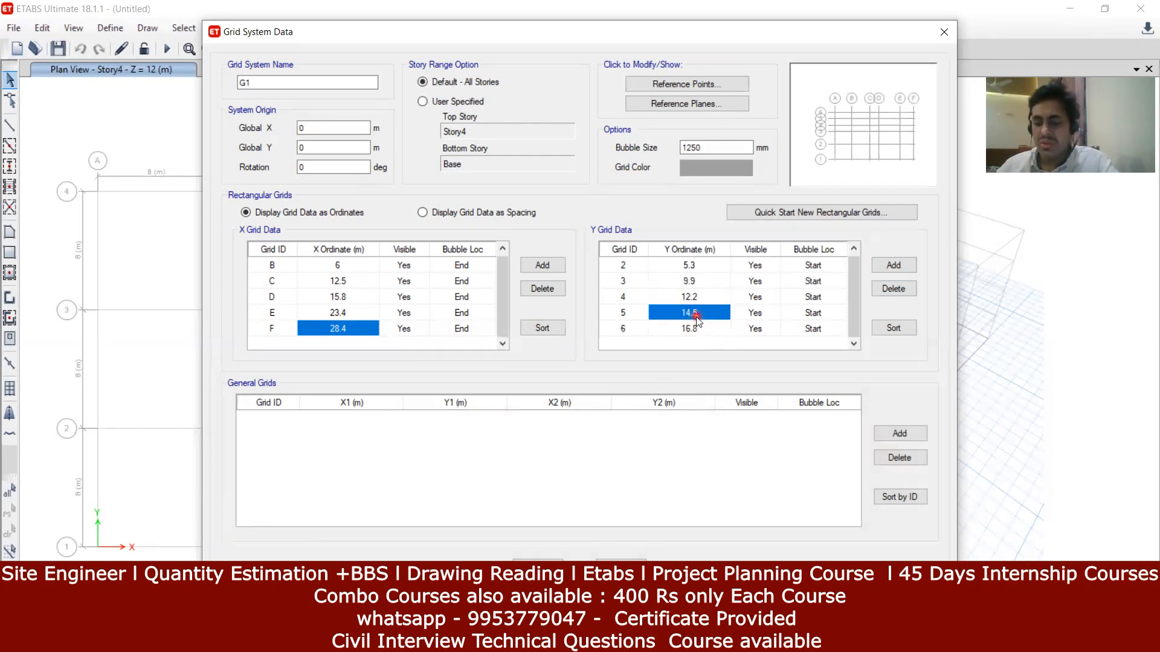
text(12.2+)
key(alt+Tab)
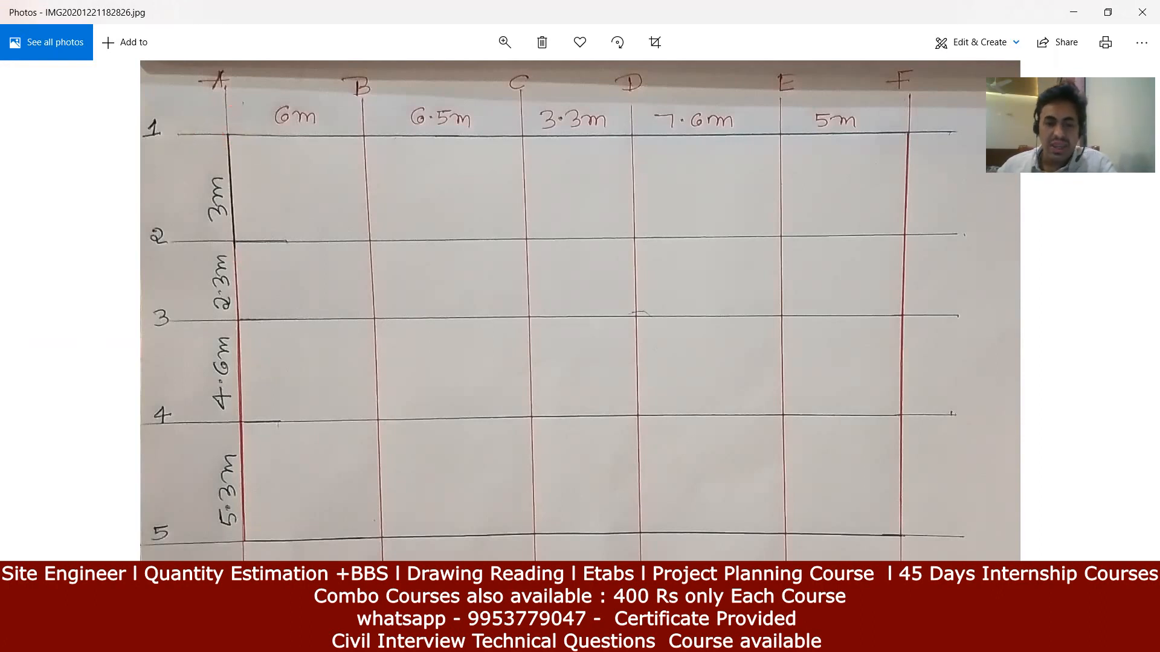
key(alt+Tab)
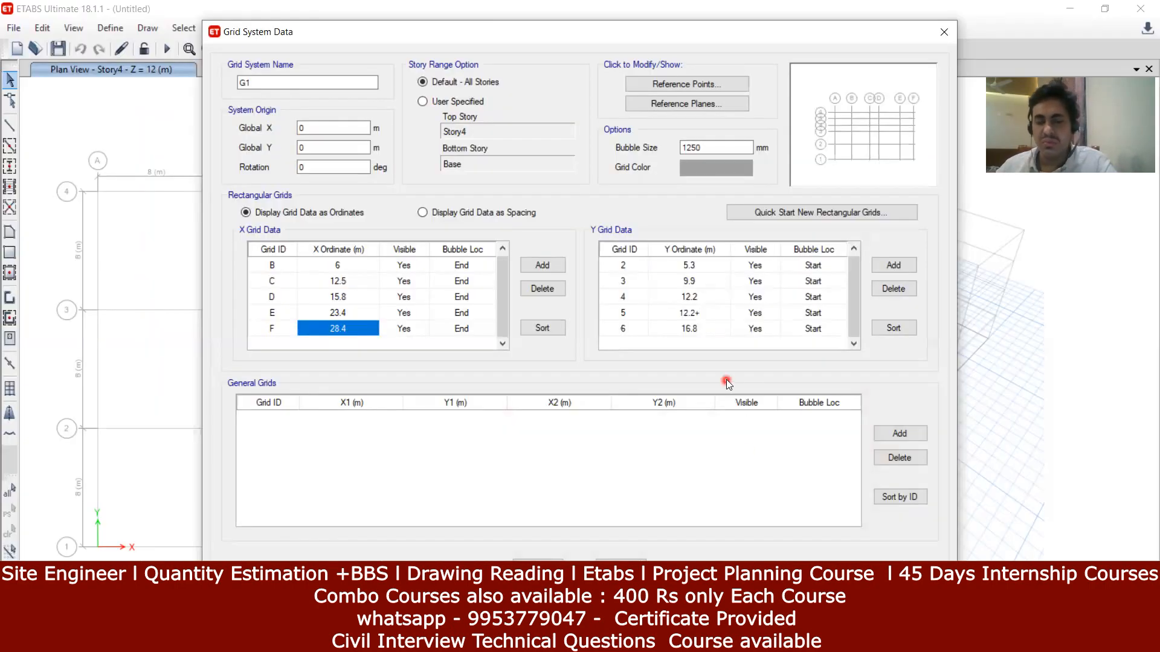
text(3)
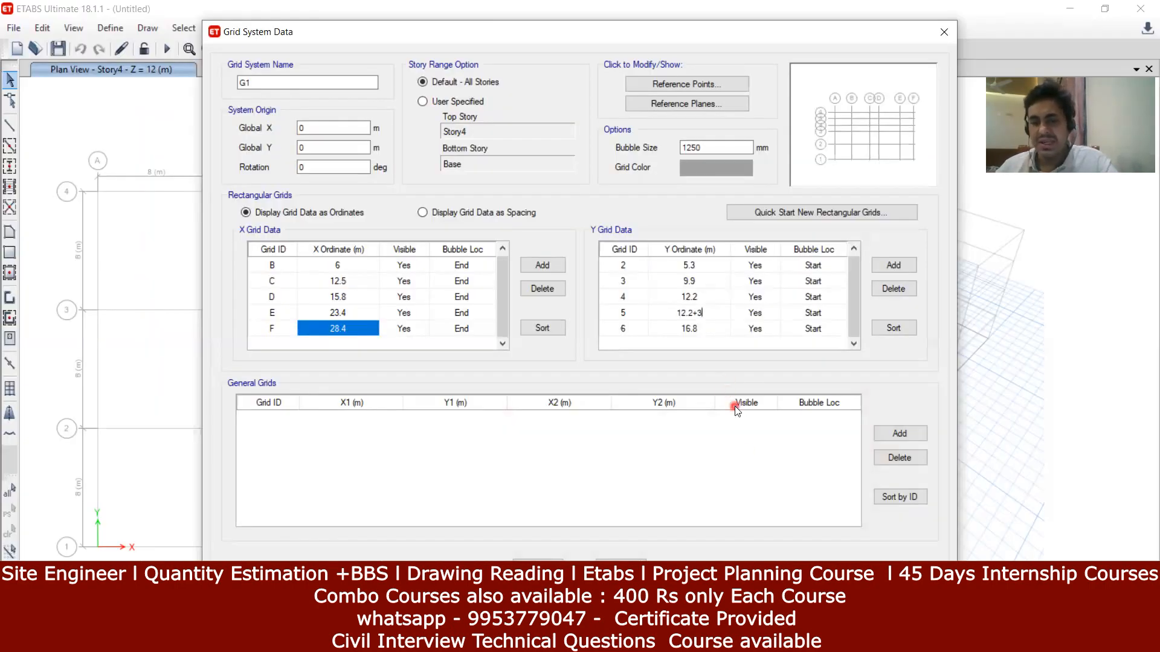
key(Return)
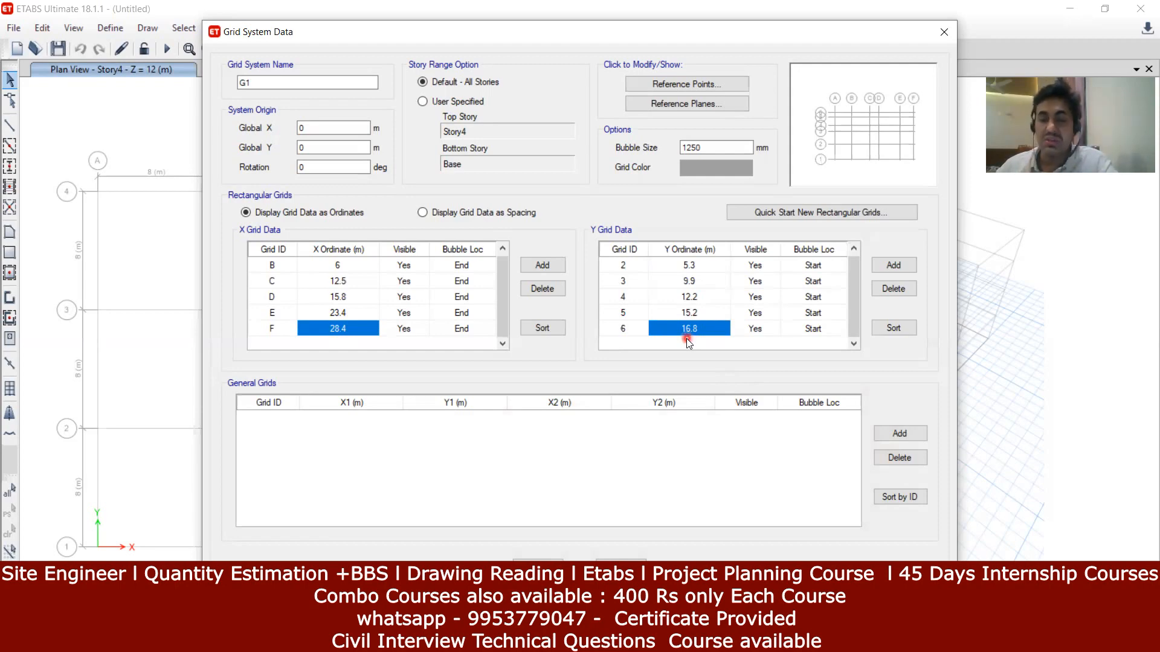
click(897, 289)
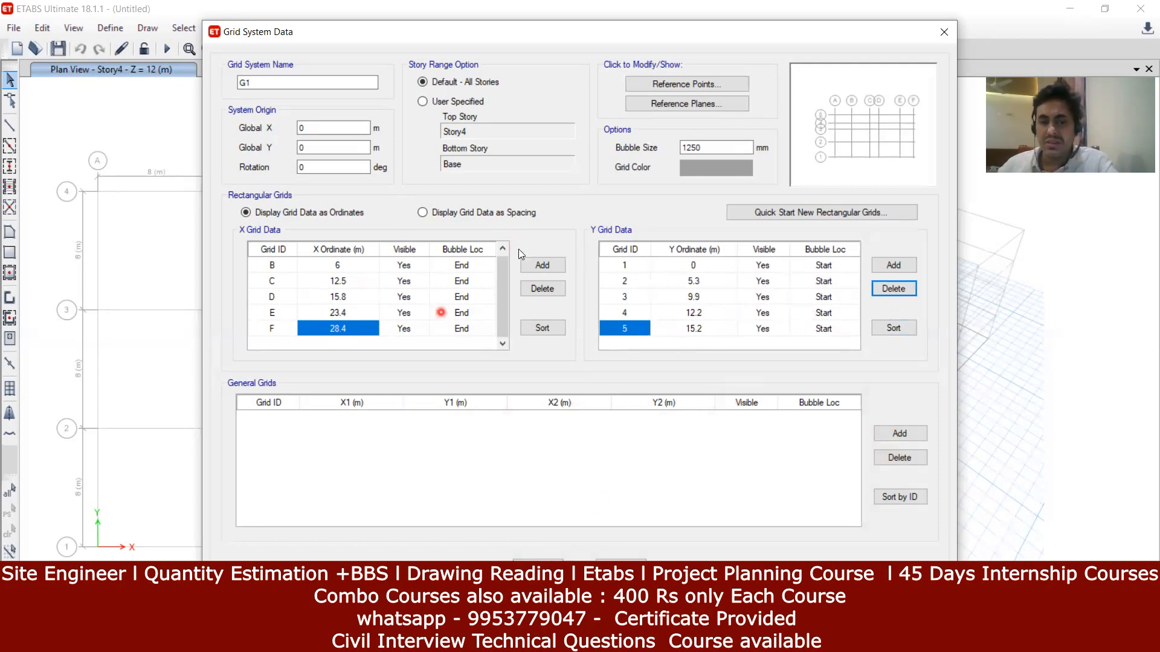
Step: Apply the grid edits in both dialogs and close the 3-D view so the plan fills the window
click(550, 549)
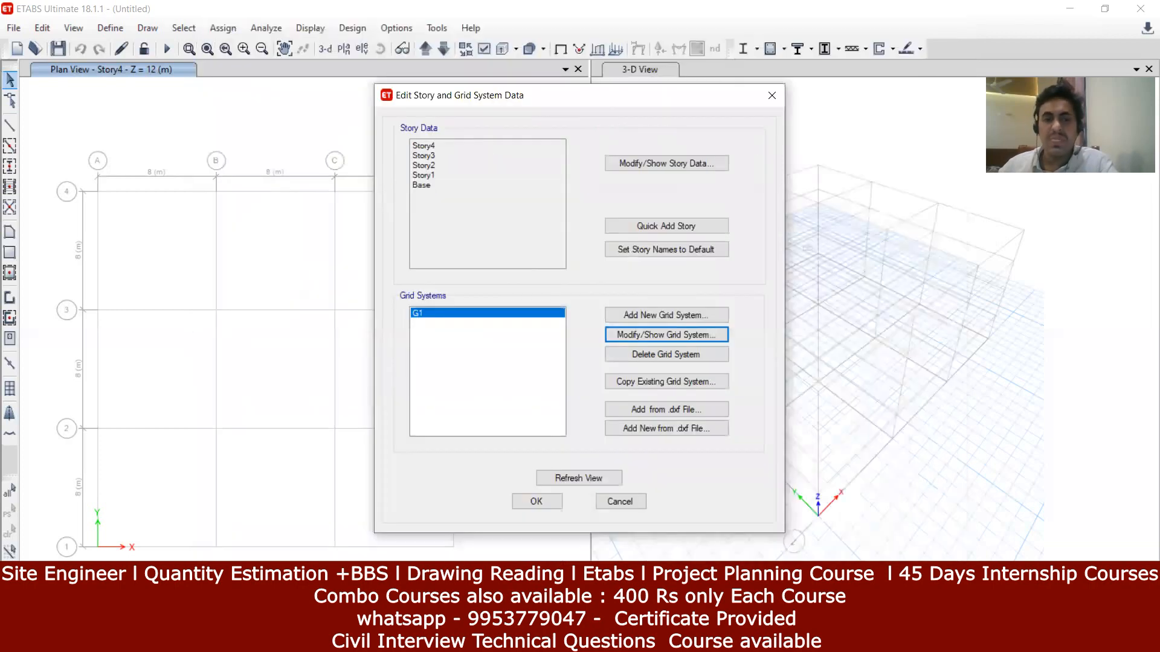
click(540, 501)
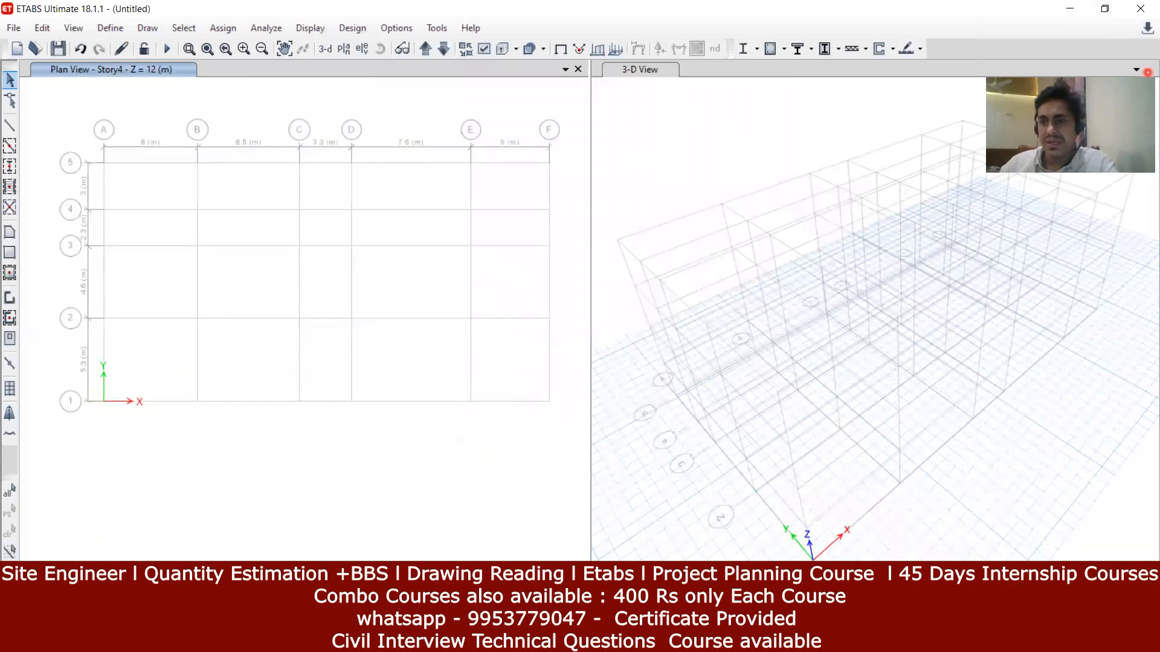
click(1144, 72)
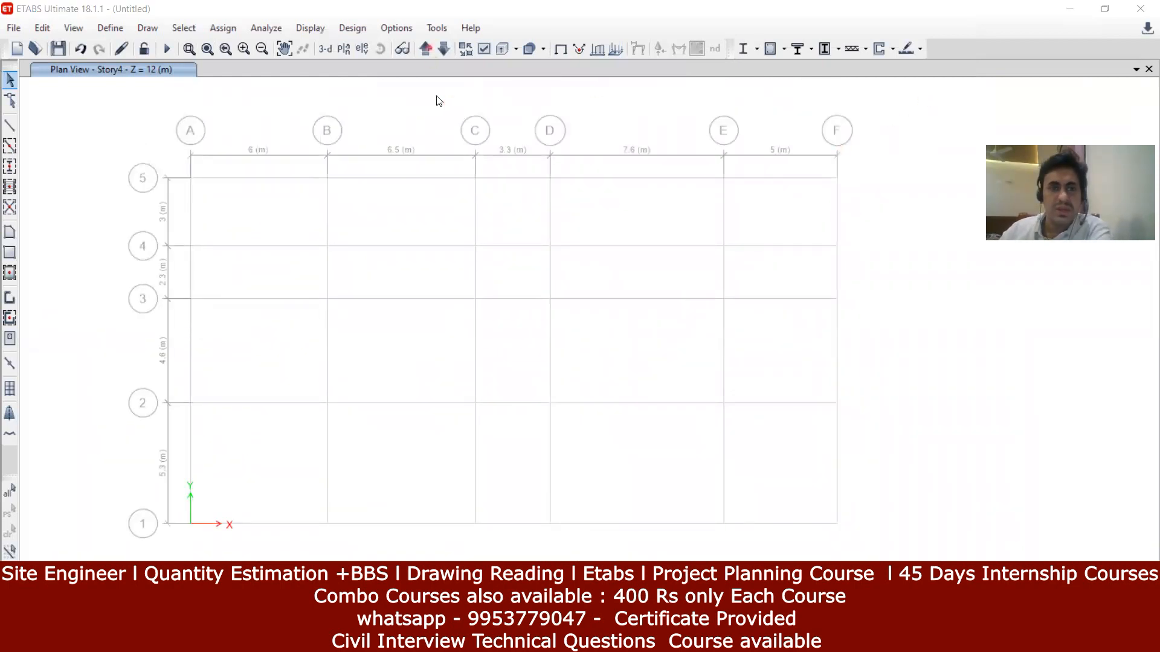
click(409, 30)
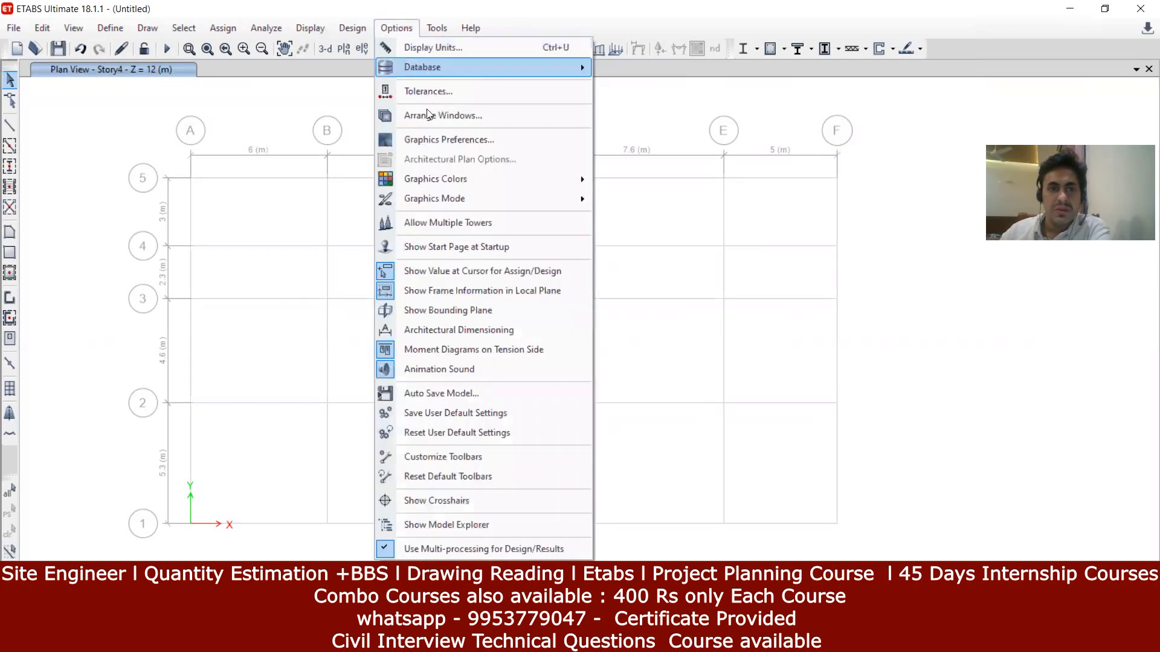
Step: Switch the display colours to the Black Background screen scheme and re-centre the plan
mouse_move(450, 180)
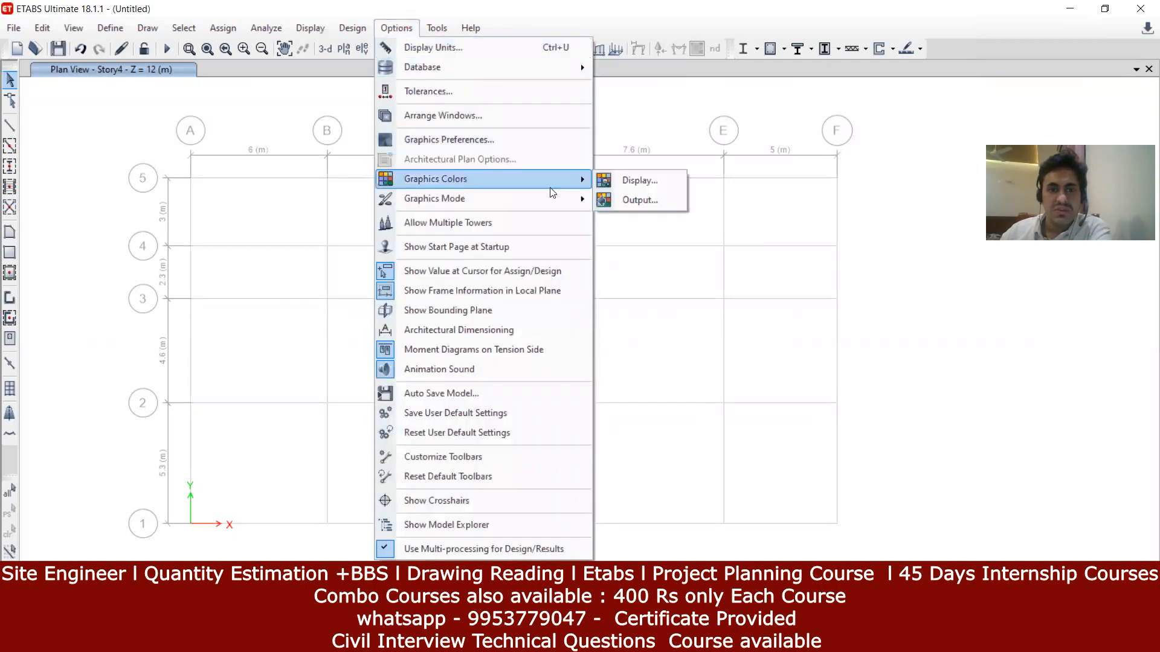
click(668, 181)
click(824, 351)
click(805, 379)
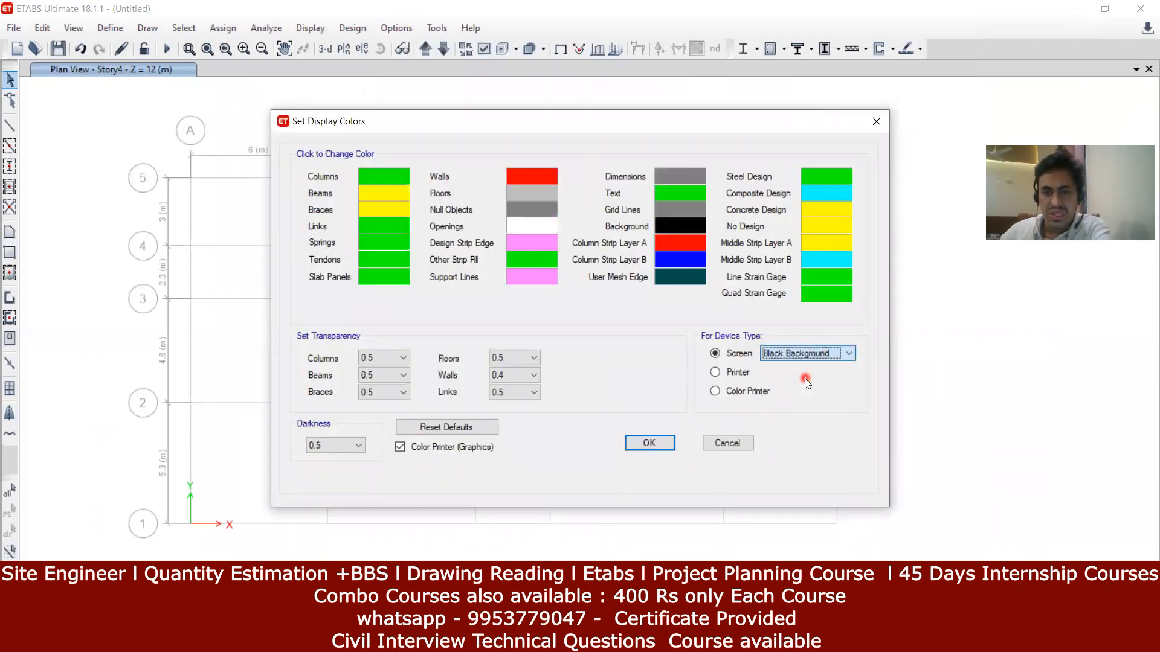
click(666, 445)
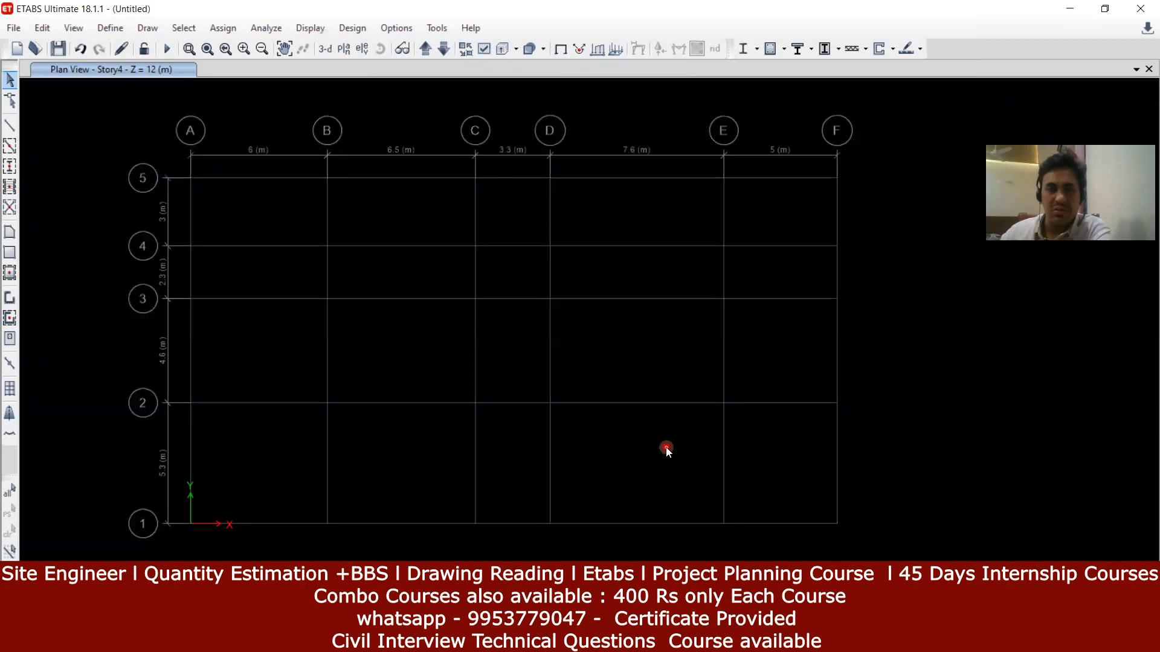
middle_drag(703, 468, 705, 442)
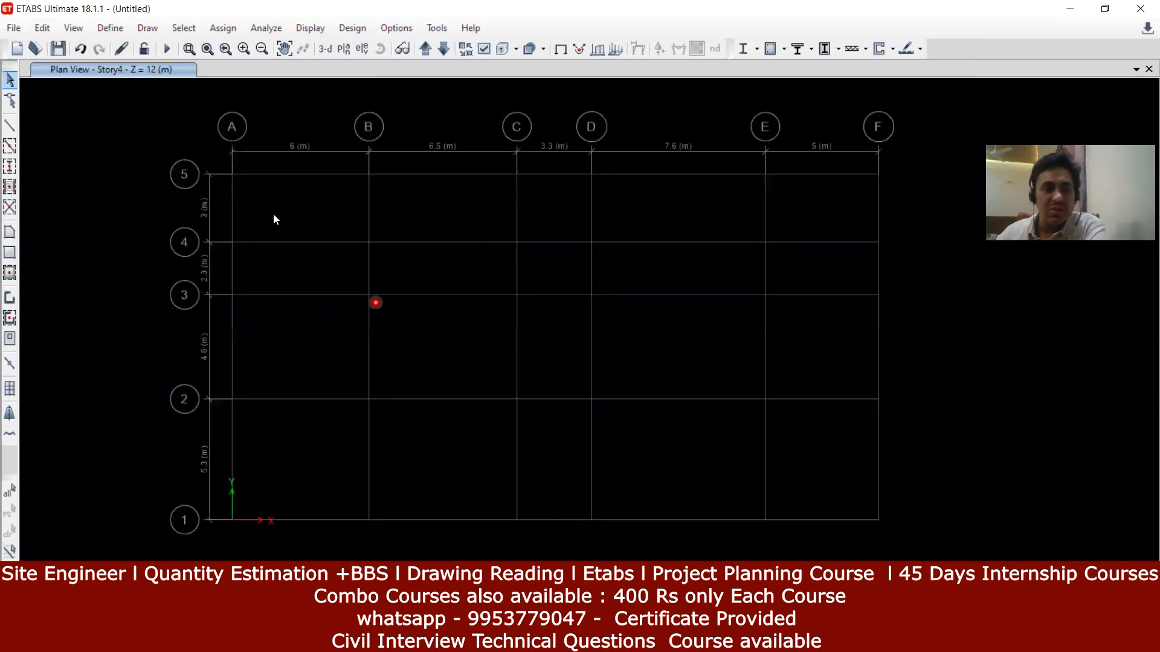
key(alt+Tab)
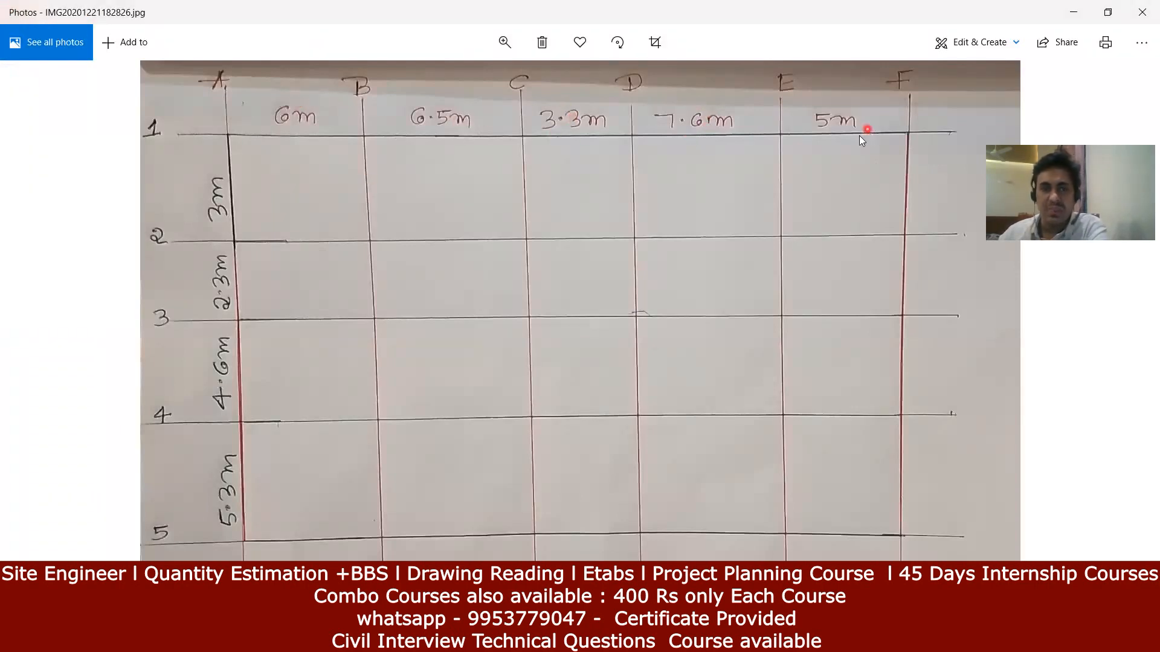
Step: Return from the sketch to the ETABS plan view
key(alt+Tab)
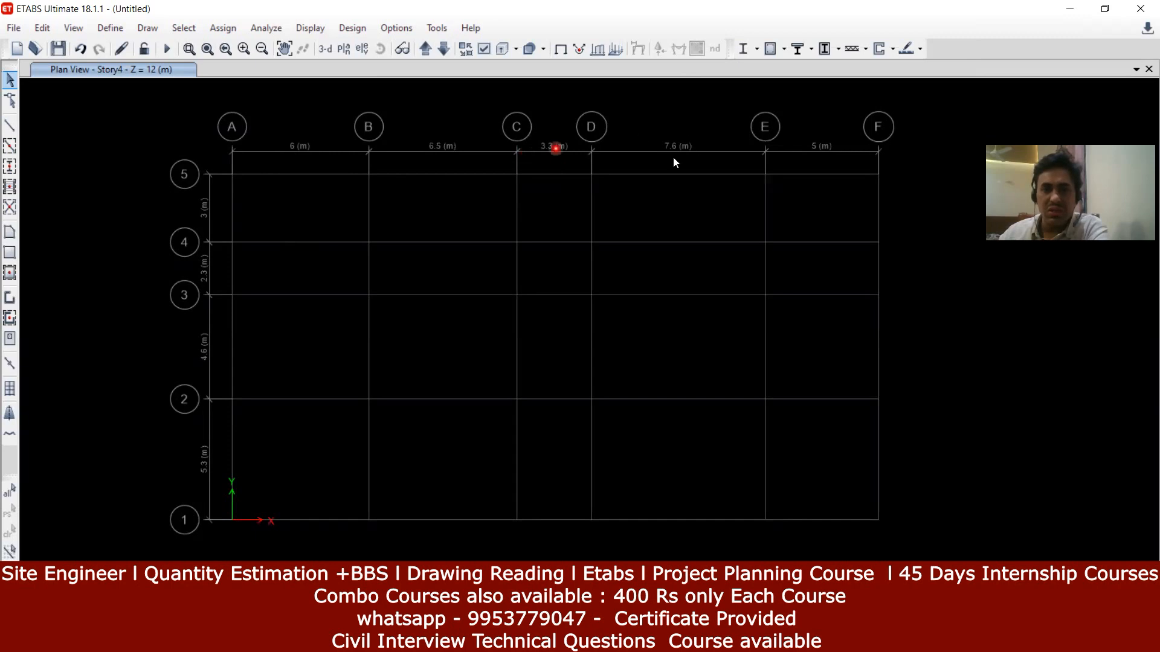
Step: Zoom and pan around the plan to inspect grid lines 1–5 against the sketch
key(alt+Tab)
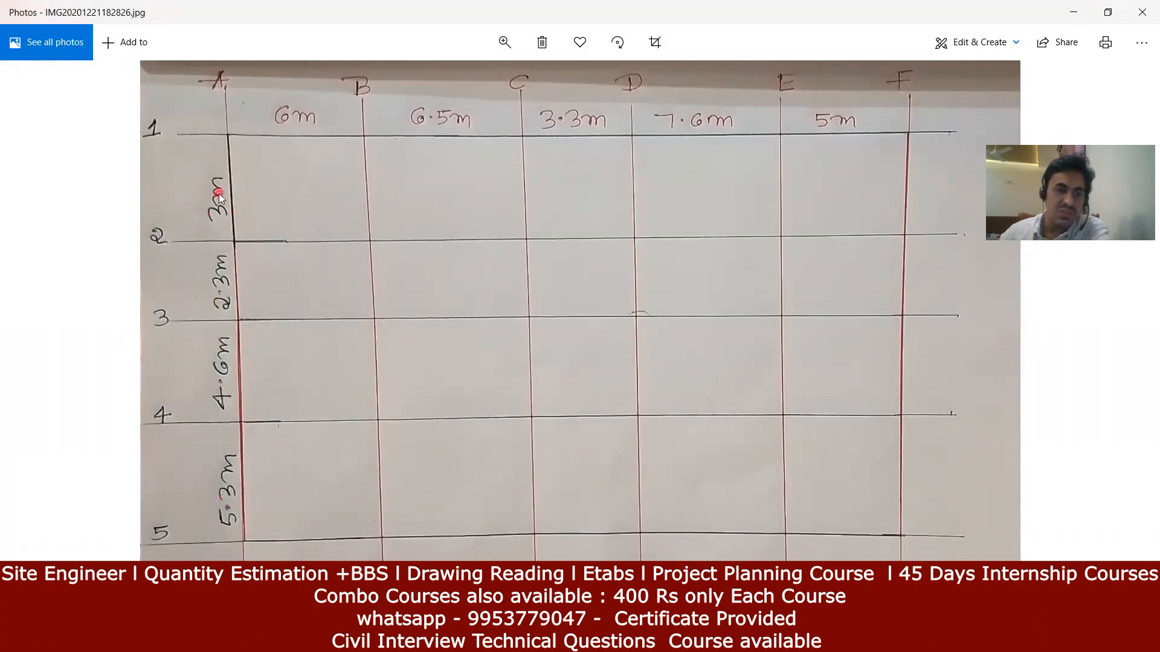
click(573, 639)
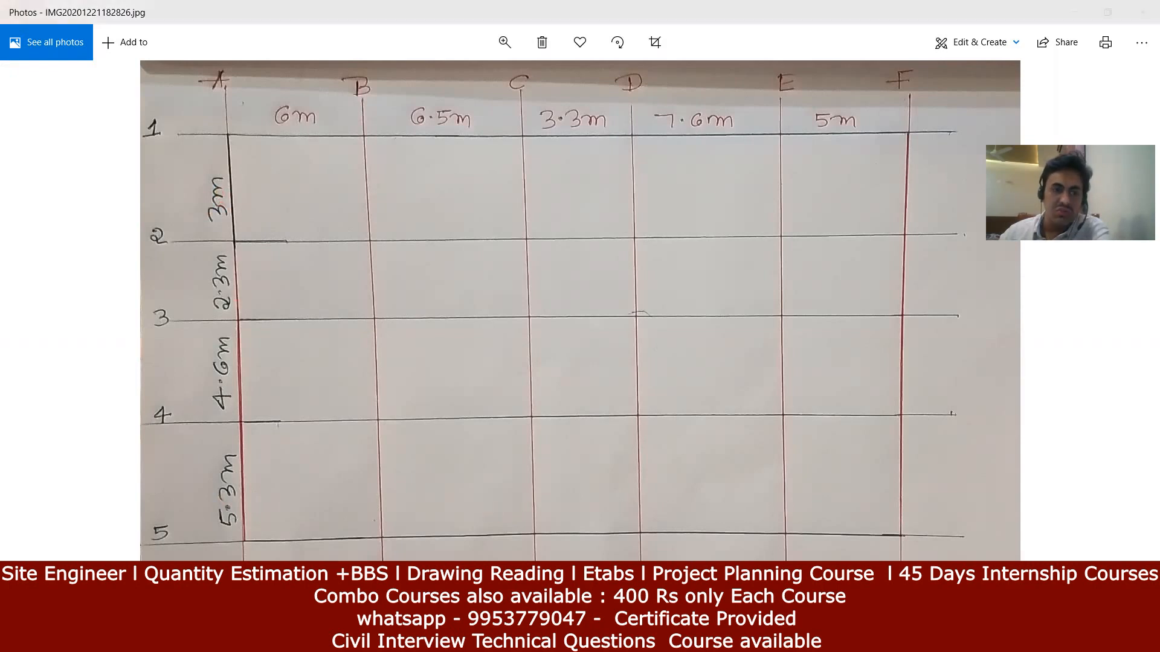
scroll(195, 234, up, 3)
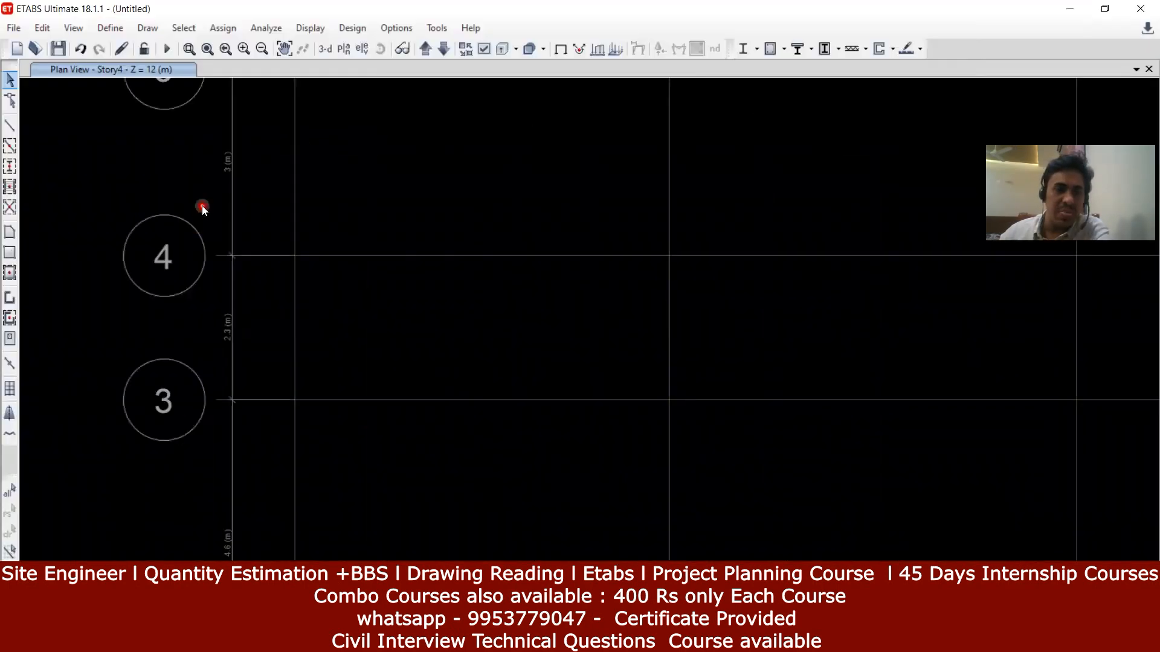
scroll(201, 206, down, 3)
middle_drag(204, 207, 354, 193)
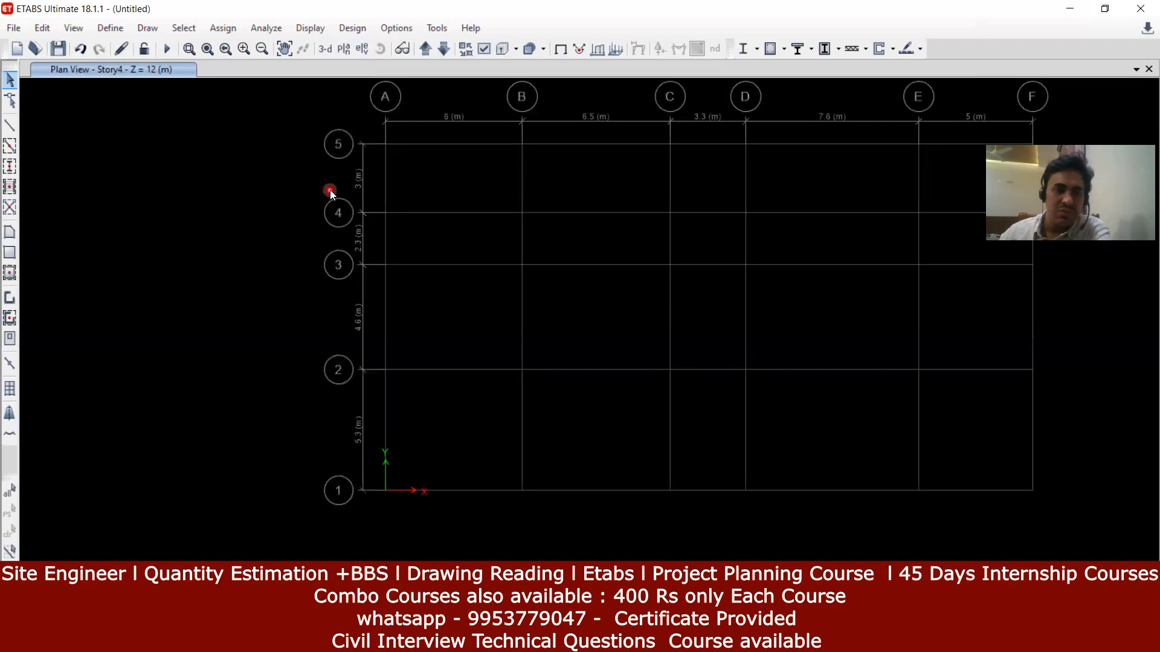
scroll(330, 190, up, 3)
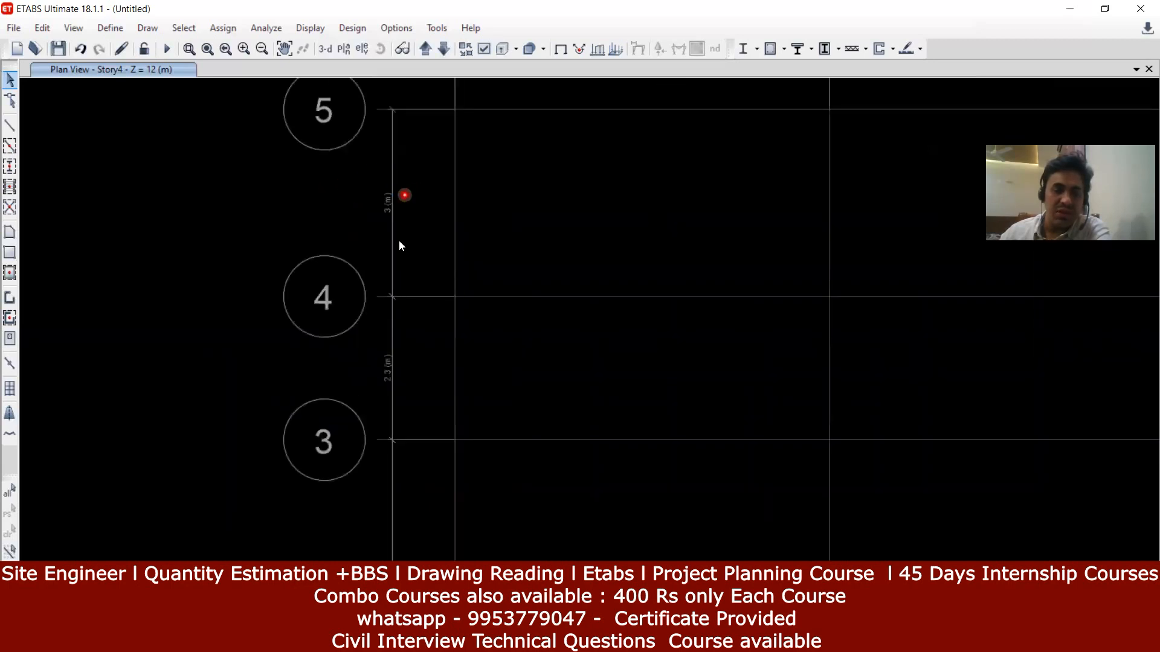
middle_drag(396, 235, 390, 138)
scroll(391, 280, up, 3)
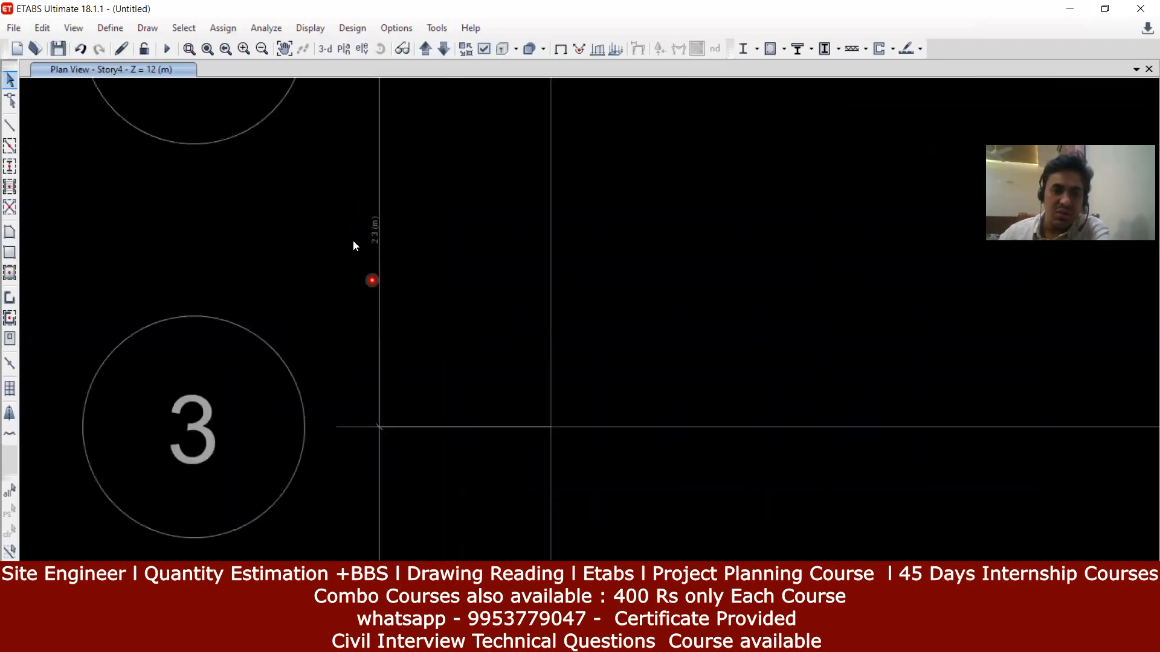
scroll(406, 259, down, 3)
scroll(422, 171, up, 2)
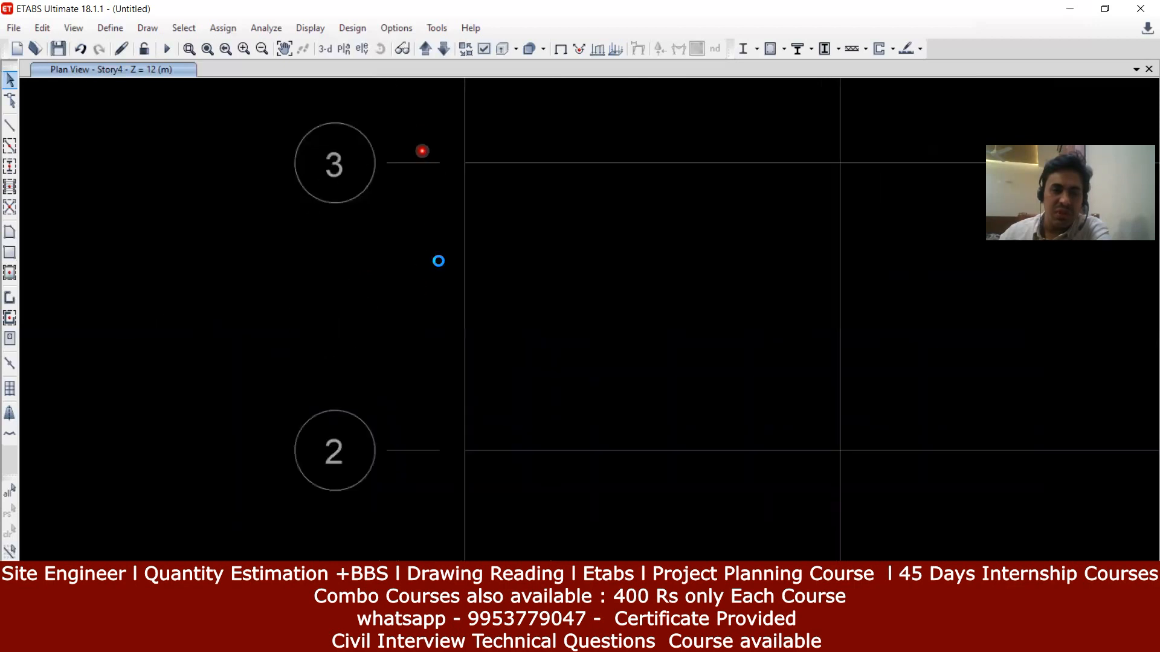
middle_drag(412, 332, 418, 104)
middle_drag(463, 366, 444, 150)
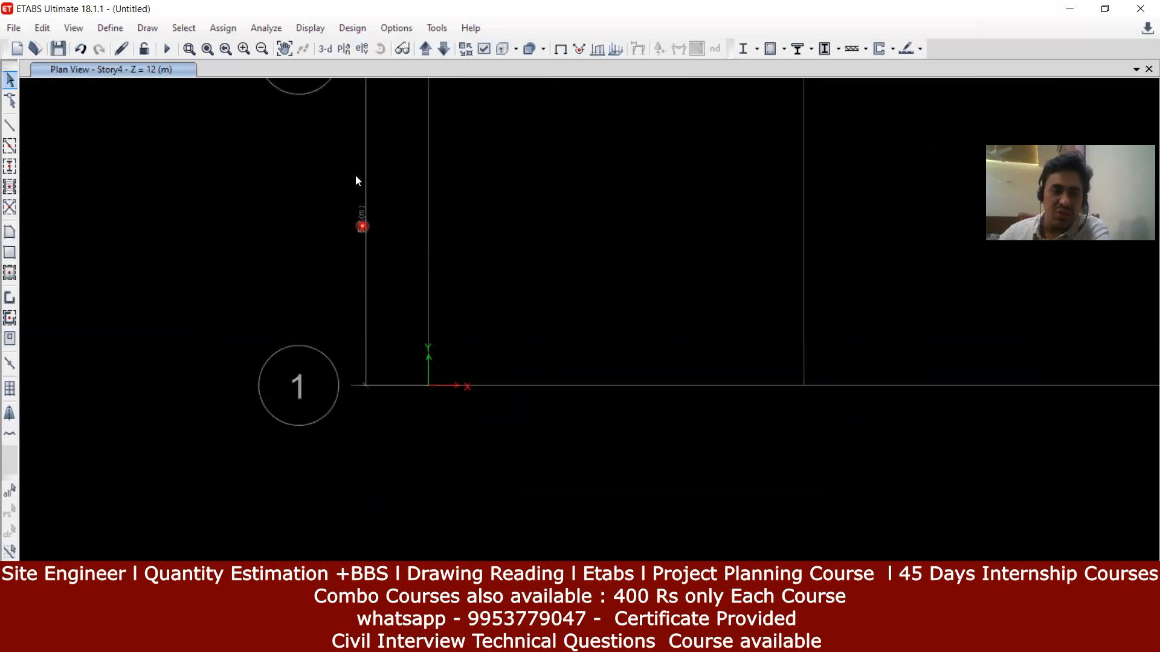
scroll(355, 215, up, 3)
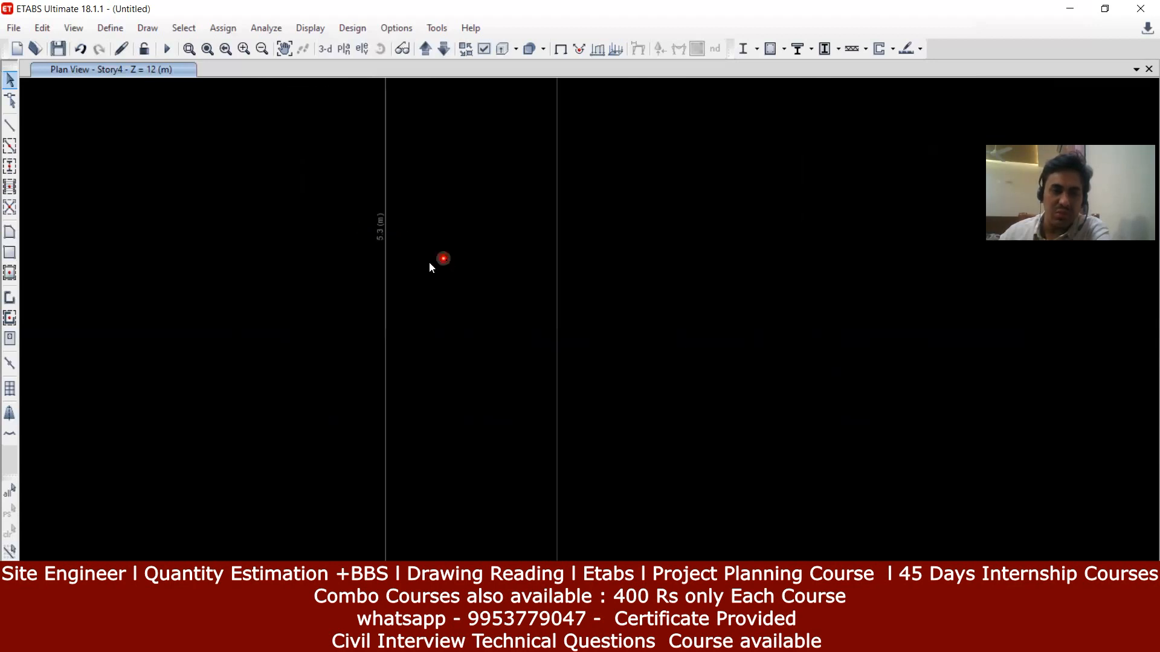
scroll(396, 234, down, 3)
middle_drag(397, 233, 386, 416)
Step: Bring up the hand-drawn plan photo, comparing it once more with the ETABS plan
click(447, 637)
click(447, 637)
click(459, 637)
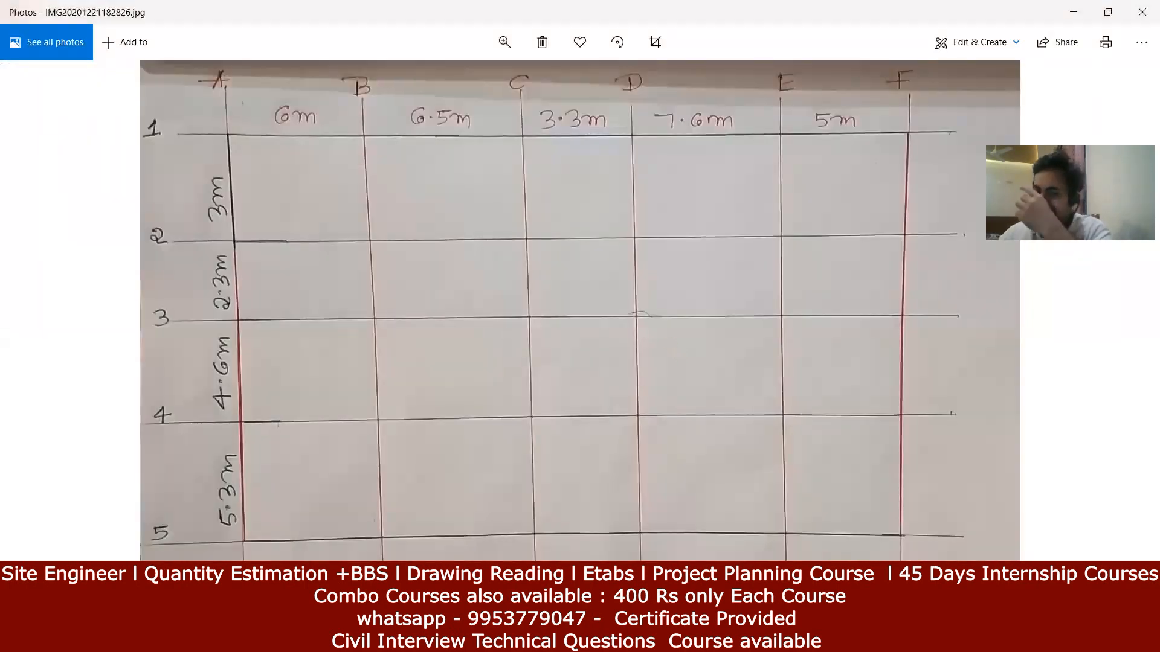
key(alt+Tab)
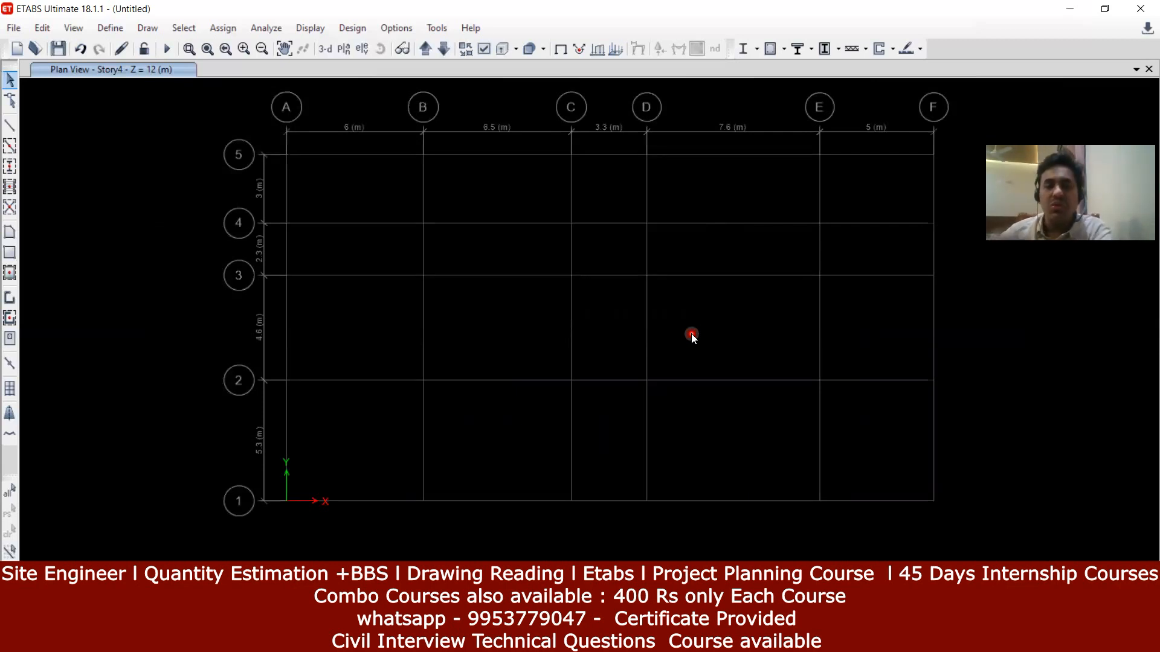
key(alt+Tab)
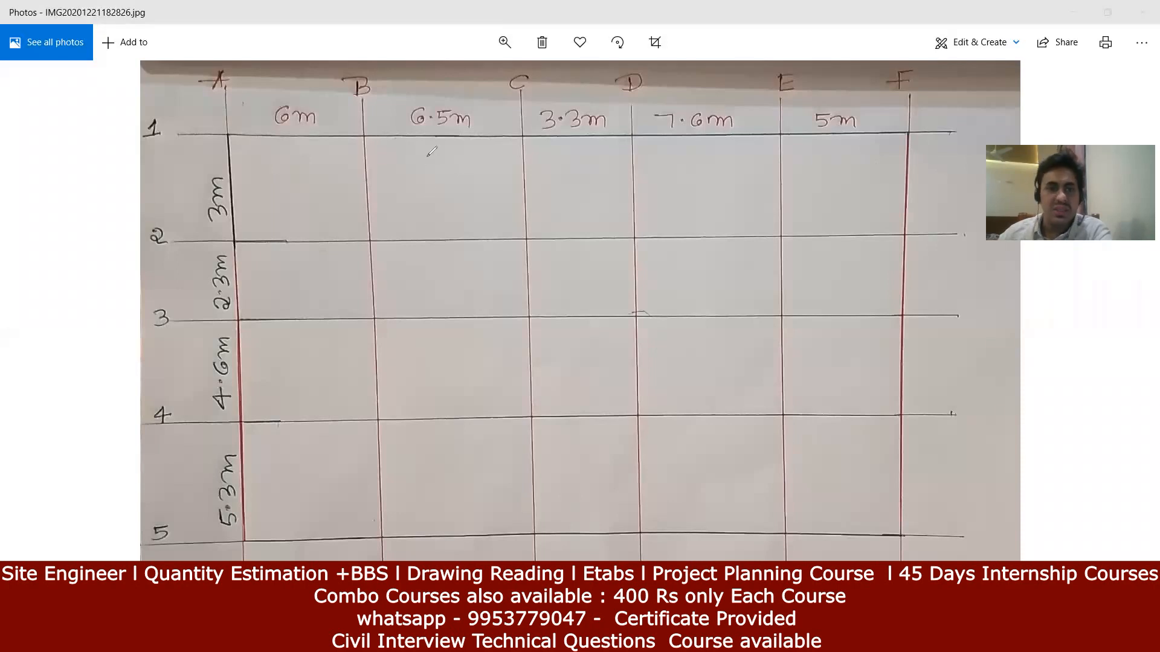
Step: Outline and label the Kitchen and Bed room in red along grid A
drag(432, 138, 432, 153)
mouse_move(432, 244)
mouse_down()
mouse_move(382, 313)
mouse_move(238, 337)
mouse_up()
mouse_move(266, 269)
mouse_down()
mouse_move(296, 310)
mouse_move(303, 282)
mouse_move(320, 284)
mouse_up()
click(300, 263)
mouse_move(302, 243)
mouse_down()
mouse_move(337, 269)
mouse_move(340, 249)
mouse_move(370, 249)
mouse_move(416, 195)
mouse_up()
mouse_move(418, 313)
mouse_down()
mouse_move(418, 488)
mouse_move(361, 515)
mouse_up()
drag(284, 479, 310, 501)
mouse_move(297, 457)
mouse_down()
mouse_move(298, 499)
mouse_move(308, 501)
mouse_move(338, 448)
mouse_move(352, 447)
mouse_up()
mouse_move(343, 382)
mouse_down()
mouse_move(373, 418)
mouse_move(415, 336)
mouse_move(409, 347)
mouse_move(401, 335)
mouse_move(416, 329)
mouse_up()
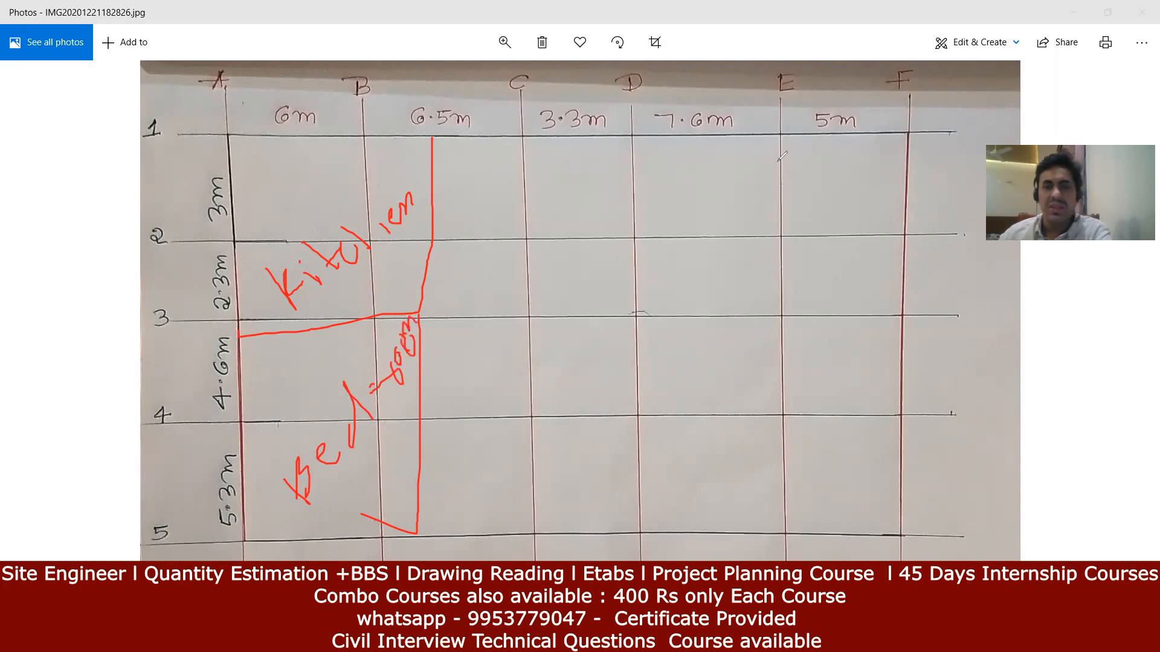
Step: Outline and label the L-shaped room in the top-right 7.6 m bay
mouse_move(685, 138)
mouse_down()
mouse_move(689, 269)
mouse_move(852, 270)
mouse_up()
drag(730, 193, 744, 182)
mouse_move(716, 240)
mouse_down()
mouse_move(758, 219)
mouse_move(772, 188)
mouse_move(812, 165)
mouse_move(825, 170)
mouse_move(837, 140)
mouse_move(845, 183)
mouse_up()
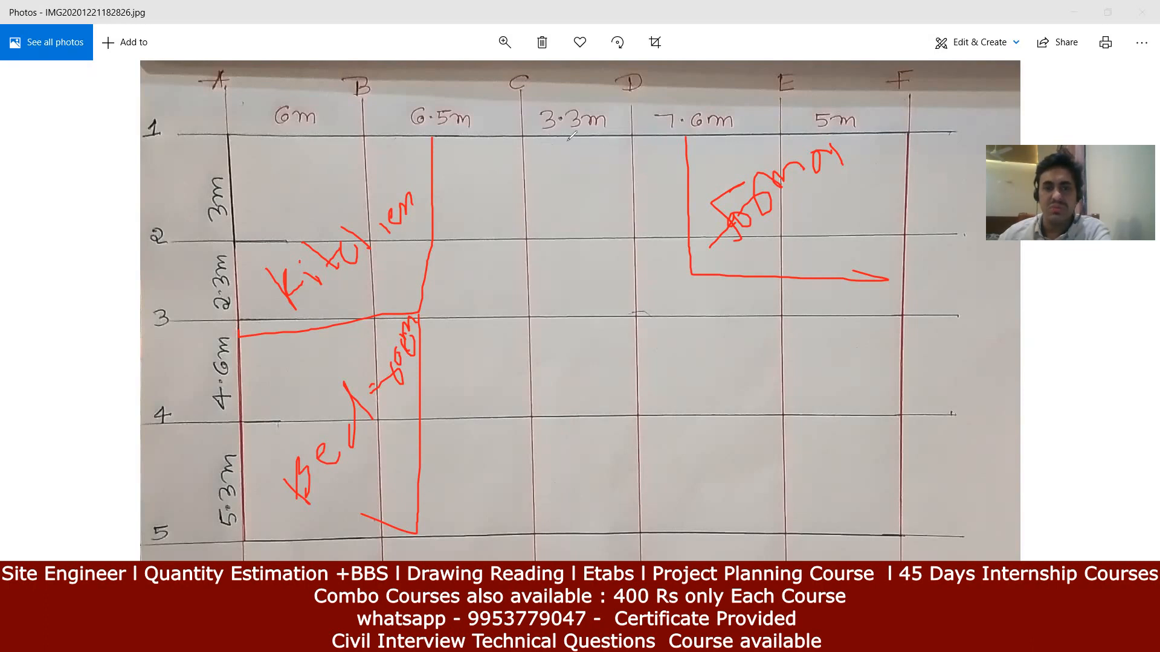
Step: Box and label the Pooja room between C and D, and write Dining Hall mid-plan
mouse_move(524, 138)
mouse_down()
mouse_move(524, 188)
mouse_move(585, 195)
mouse_move(623, 192)
mouse_move(630, 139)
mouse_up()
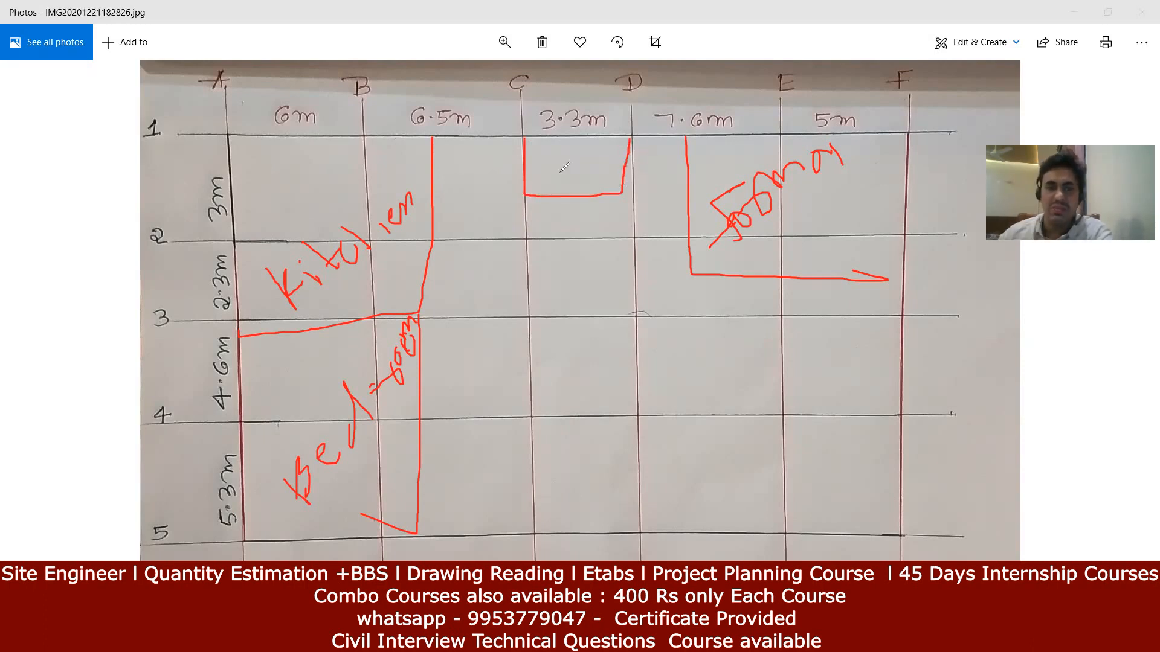
mouse_move(541, 178)
mouse_down()
mouse_move(550, 195)
mouse_move(539, 180)
mouse_move(634, 138)
mouse_up()
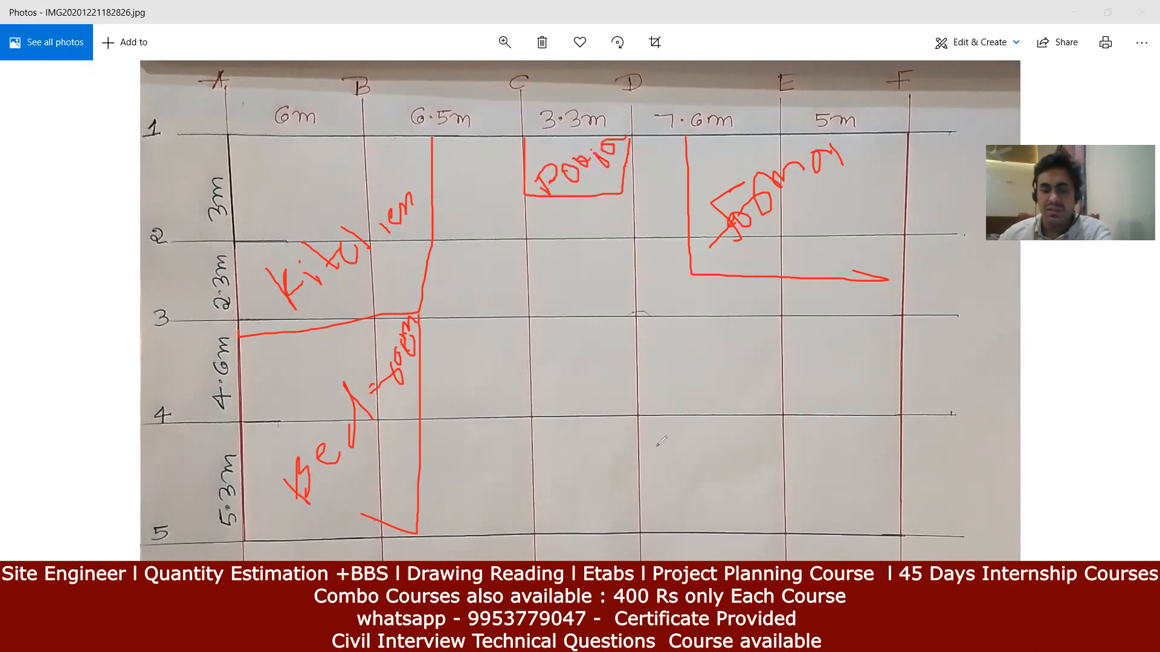
click(624, 394)
mouse_move(644, 411)
mouse_down()
mouse_move(680, 362)
mouse_move(688, 378)
mouse_move(700, 338)
mouse_move(734, 333)
mouse_move(758, 312)
mouse_move(715, 450)
mouse_move(714, 411)
mouse_move(755, 371)
mouse_move(772, 379)
mouse_up()
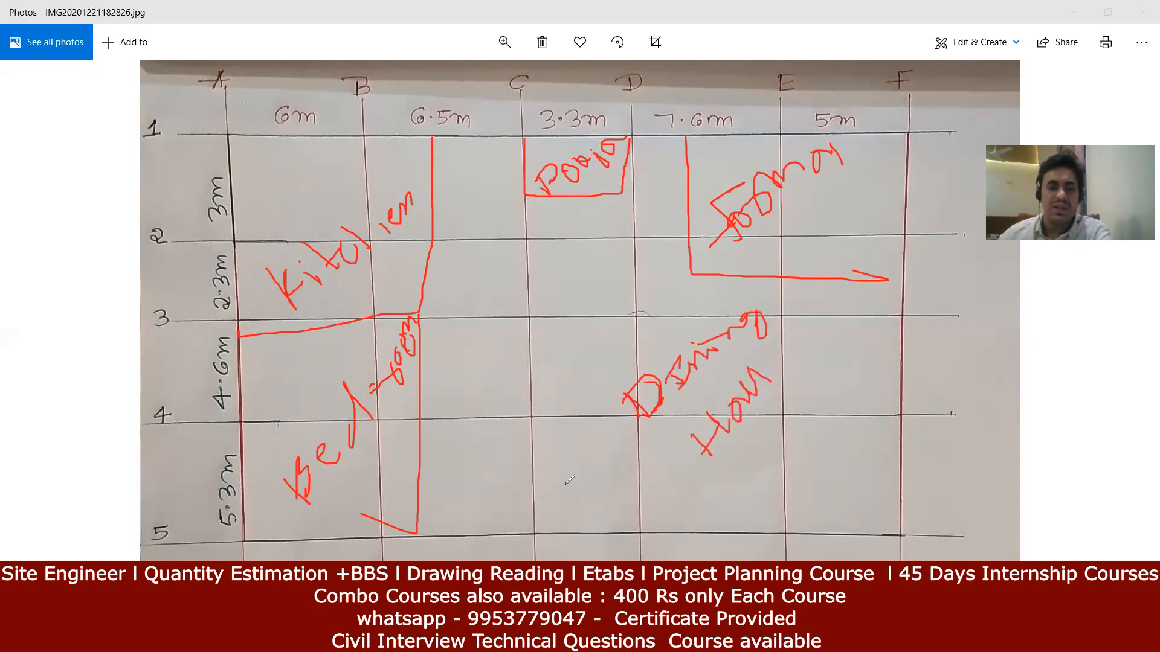
Step: Outline and label the small room beside the bedroom and sketch the bottom opening between C and D
mouse_move(415, 465)
mouse_down()
mouse_move(451, 467)
mouse_move(463, 483)
mouse_up()
mouse_move(422, 430)
mouse_down()
mouse_move(538, 425)
mouse_move(528, 525)
mouse_up()
mouse_move(437, 515)
mouse_down()
mouse_move(463, 530)
mouse_move(443, 526)
mouse_up()
mouse_move(476, 489)
mouse_down()
mouse_move(466, 503)
mouse_move(534, 431)
mouse_move(523, 447)
mouse_up()
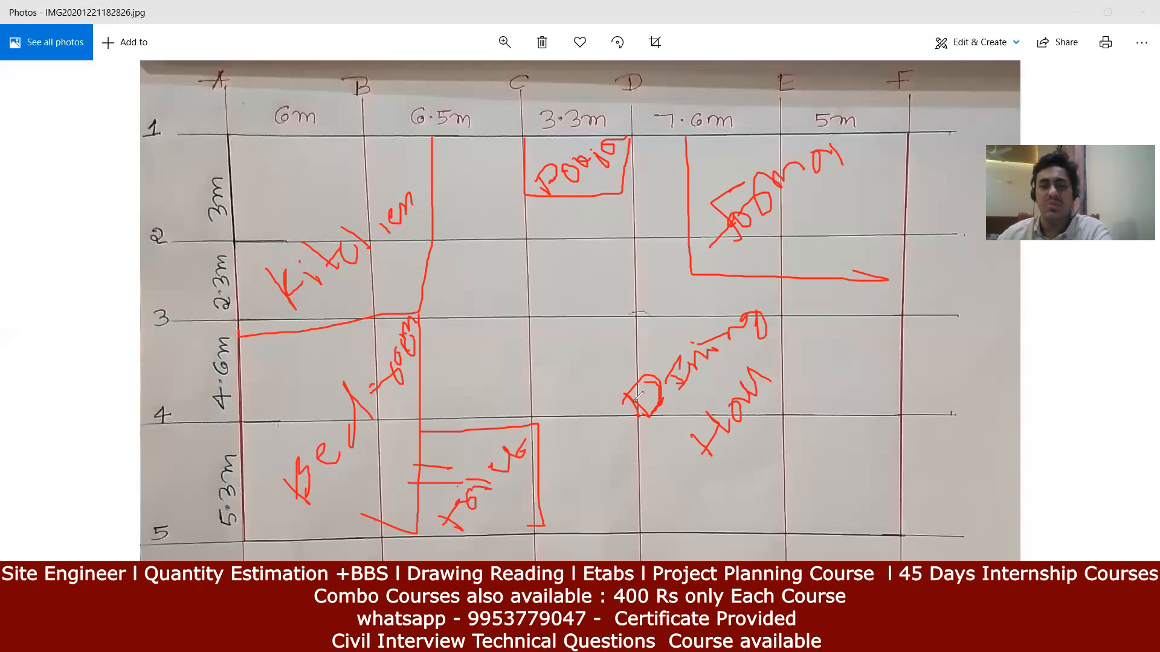
drag(609, 559, 587, 496)
drag(670, 559, 636, 483)
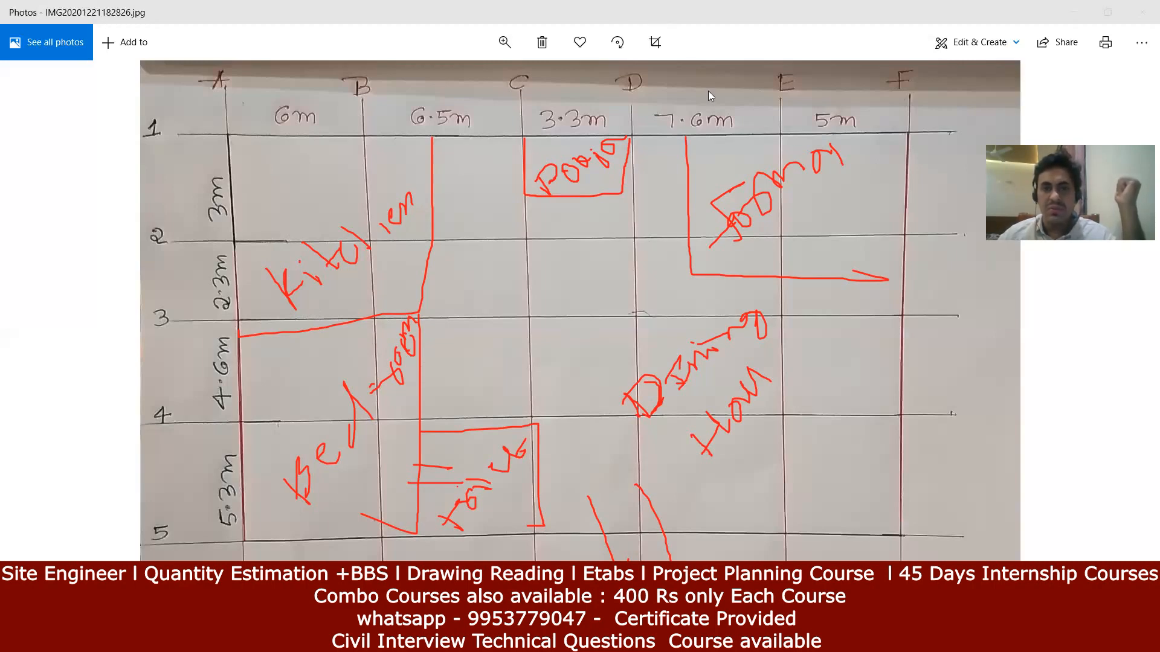
key(alt+Tab)
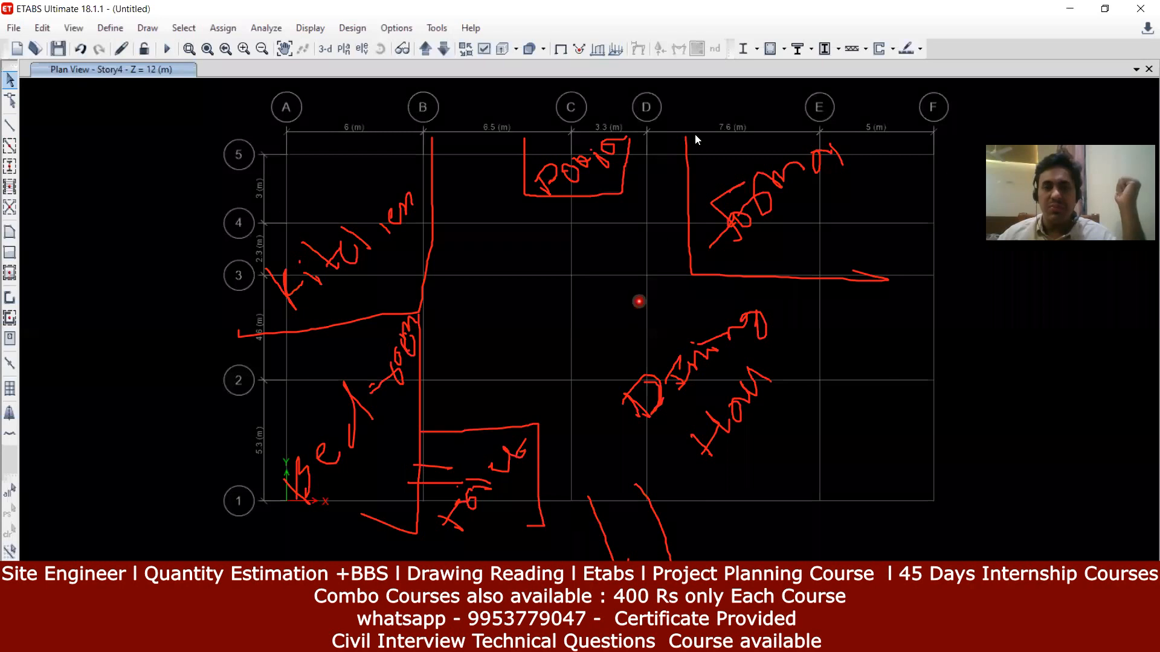
Step: Clear the red annotations from the screen and bring up the Edit menu
click(928, 66)
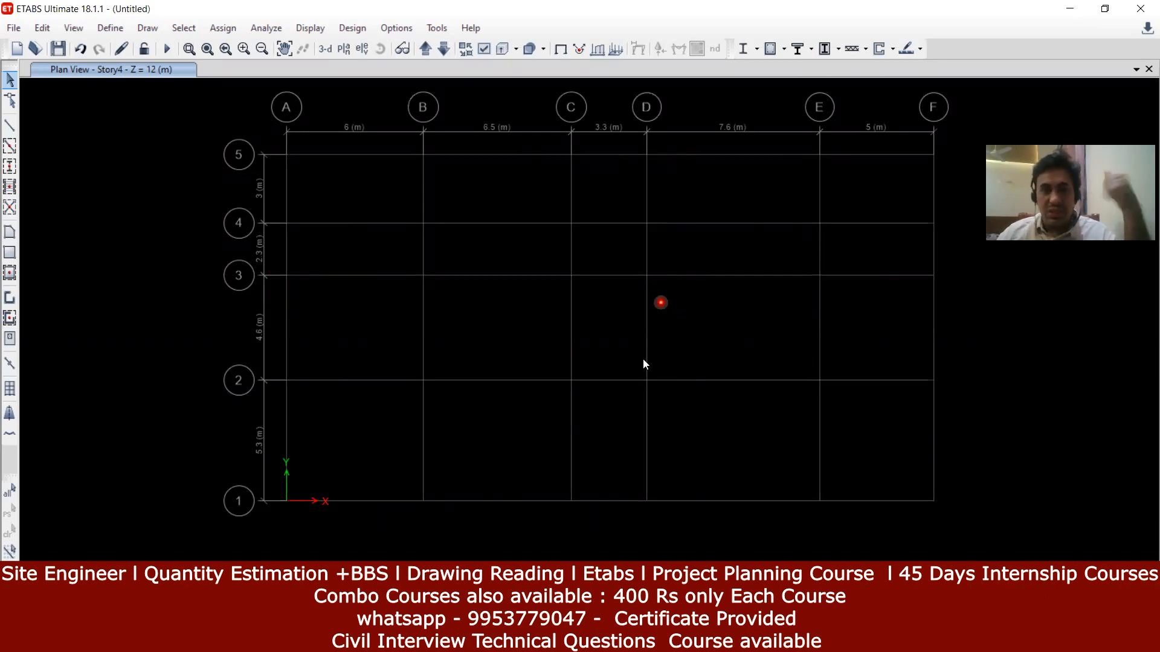
click(43, 29)
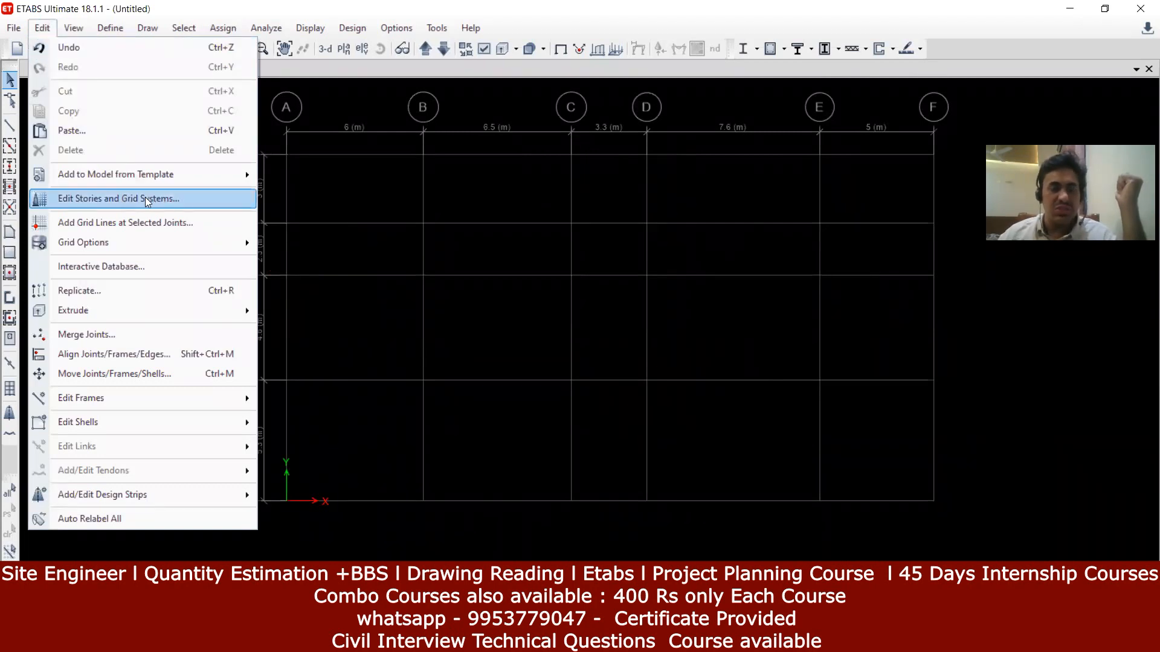
click(401, 167)
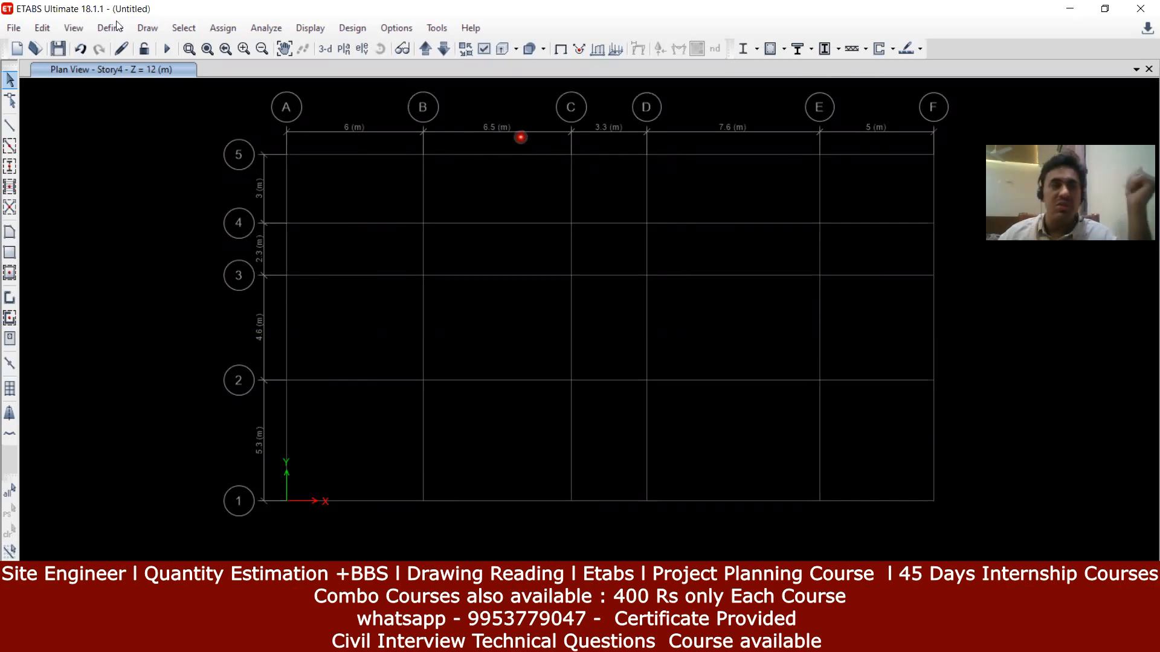
click(52, 32)
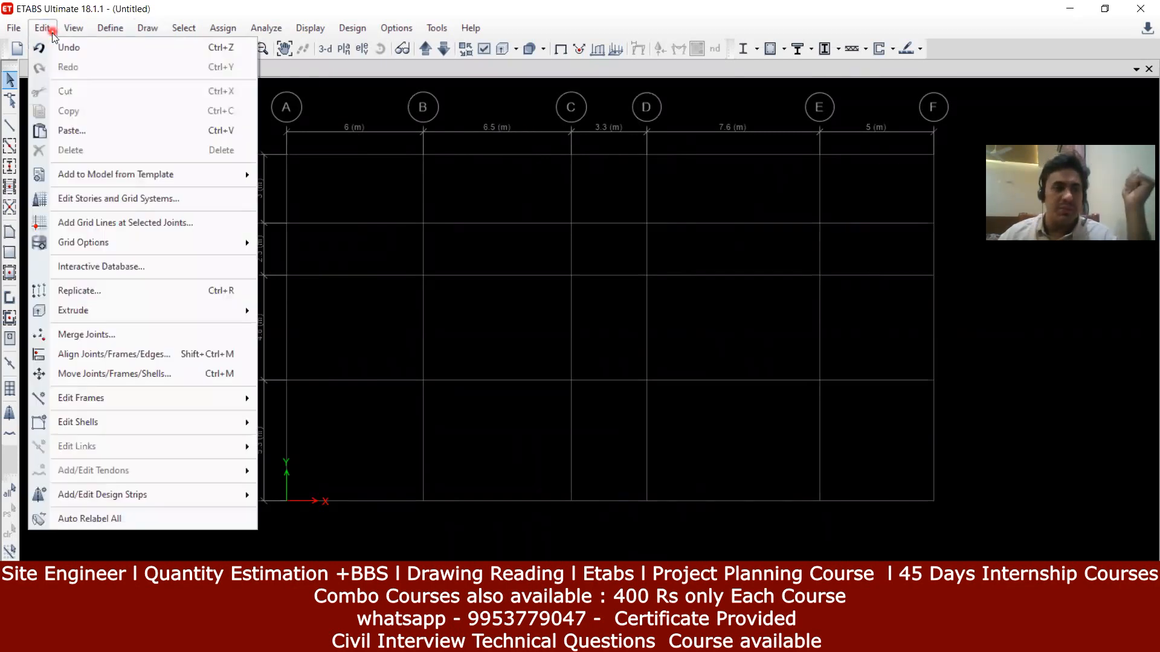
Step: Show G1's grid data from Edit Stories and Grid Systems and launch Quick Start New Rectangular Grids
click(142, 195)
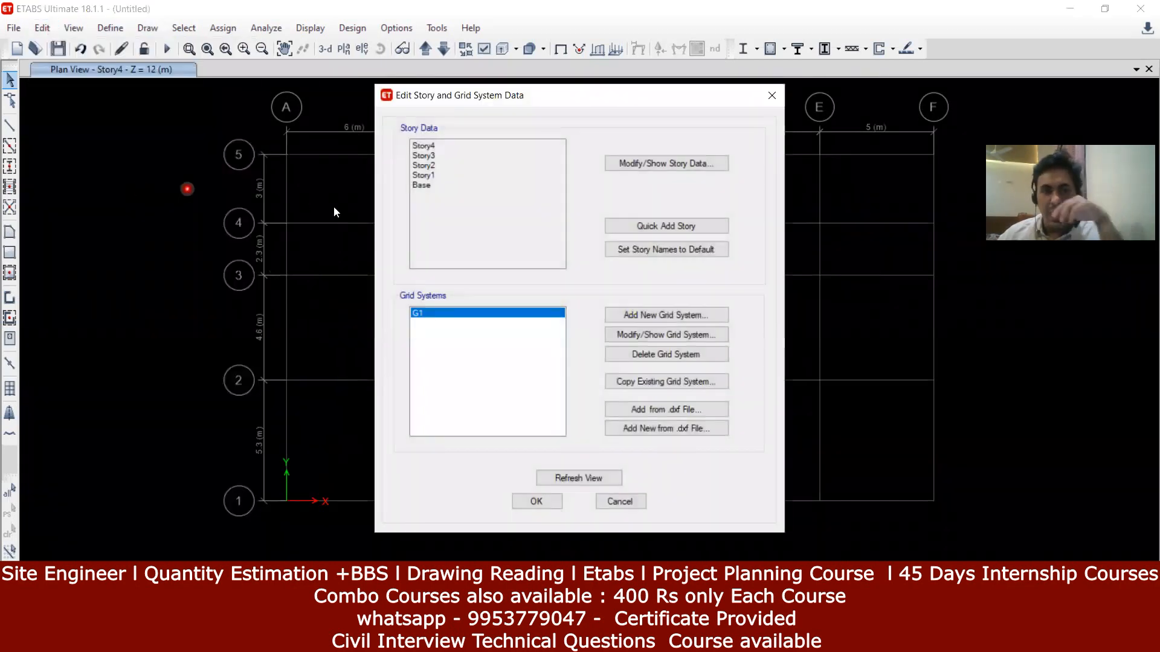
click(427, 315)
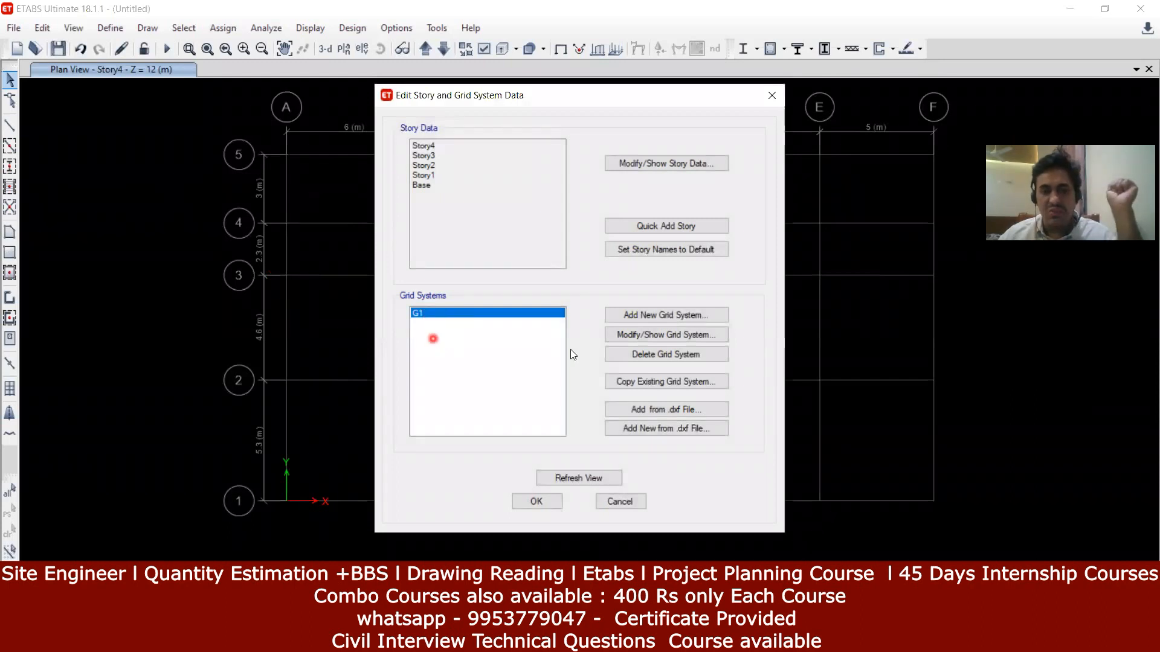
click(661, 337)
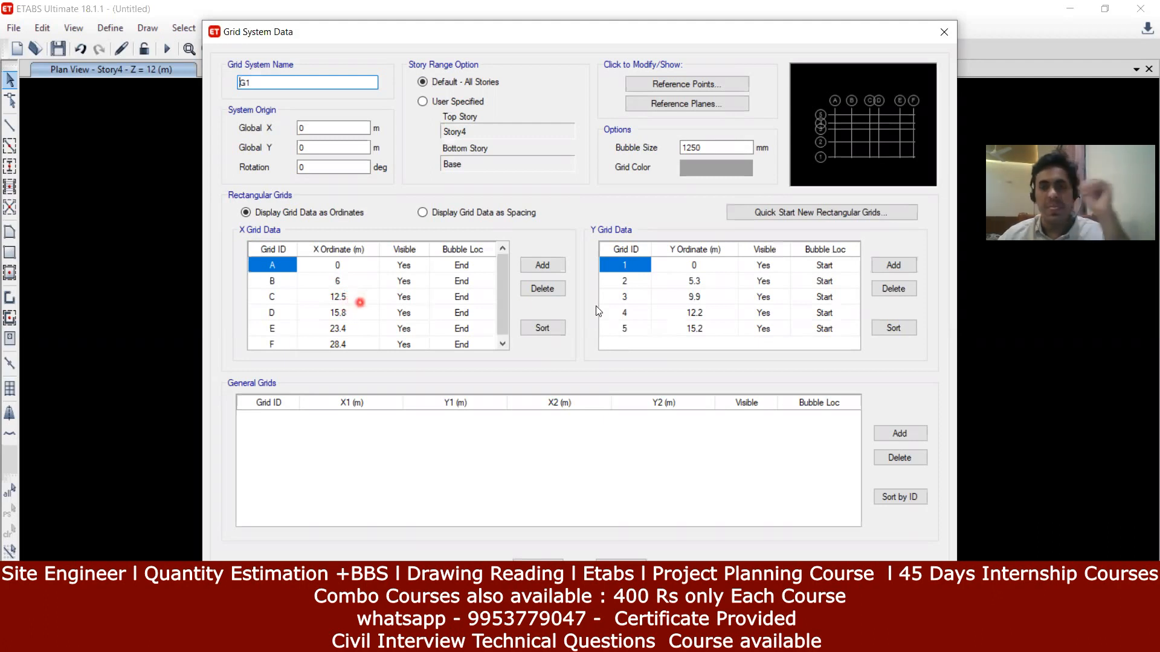
click(817, 213)
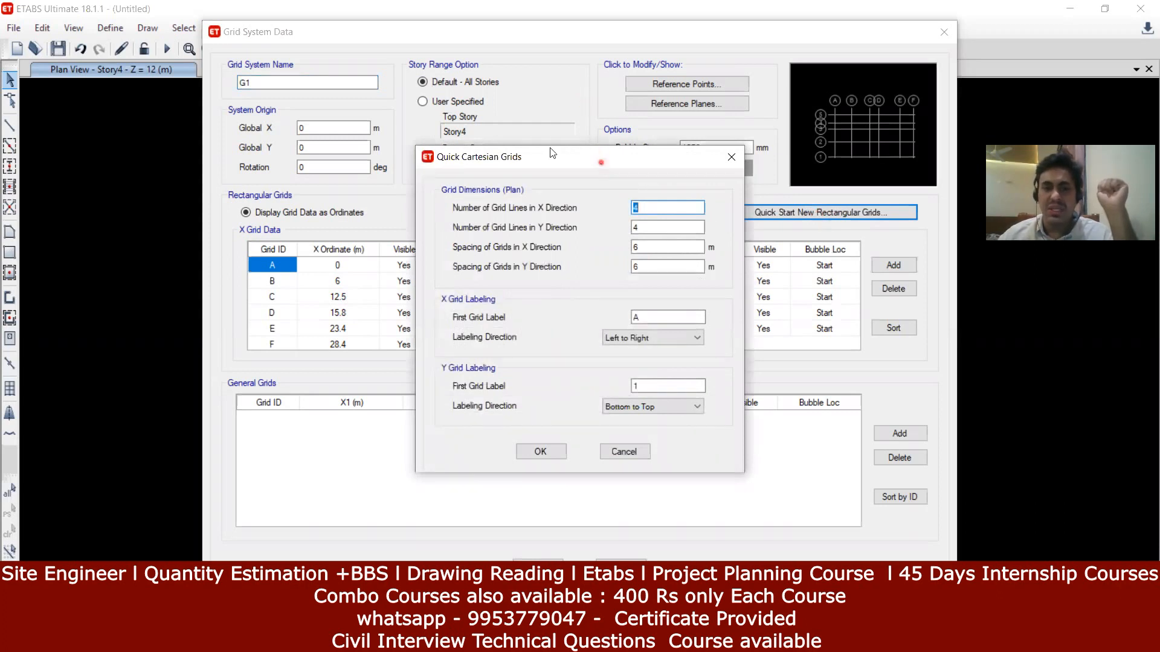
drag(602, 164, 552, 141)
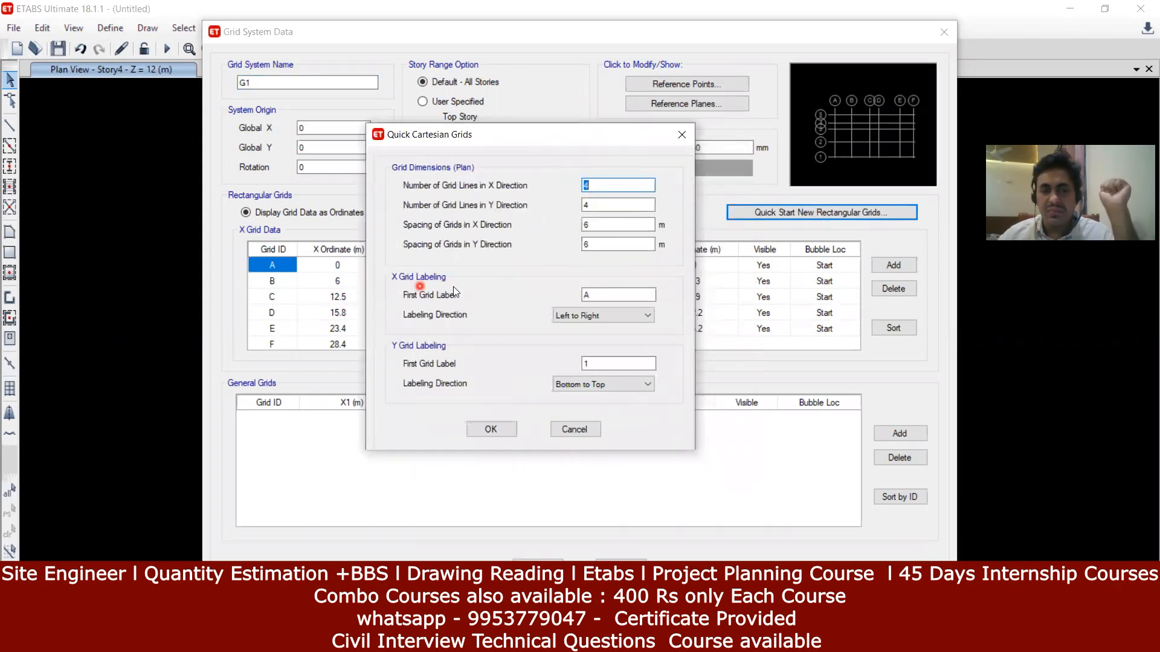
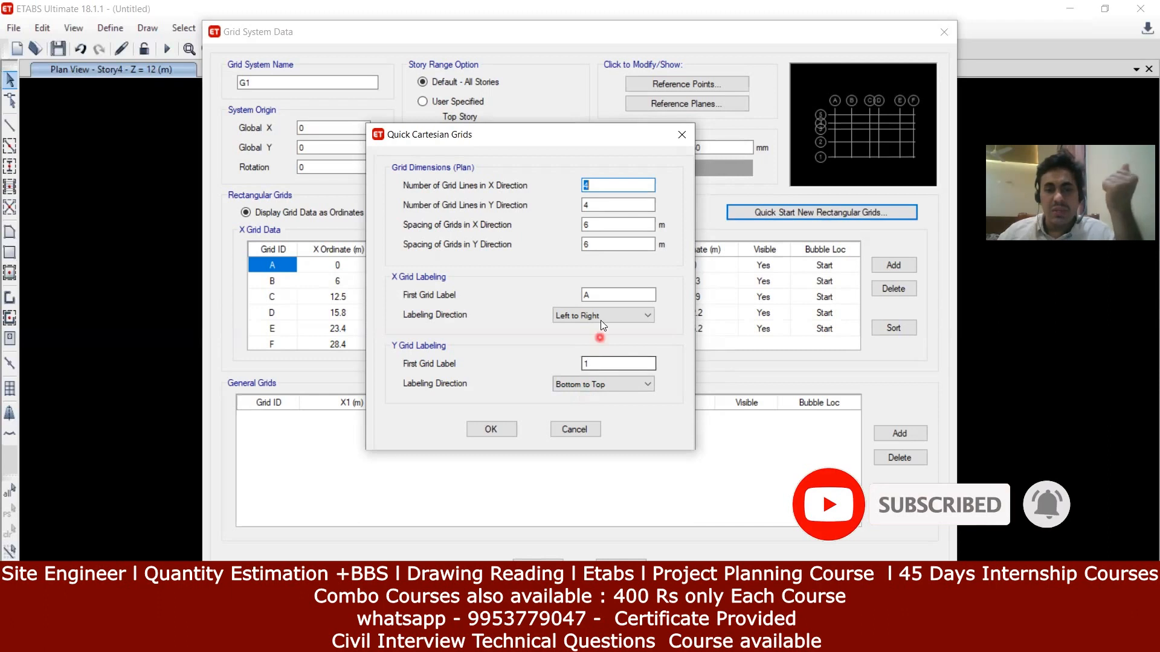
Step: Label X grid lines from T running right to left, and Y lines from 21 top to bottom
click(617, 293)
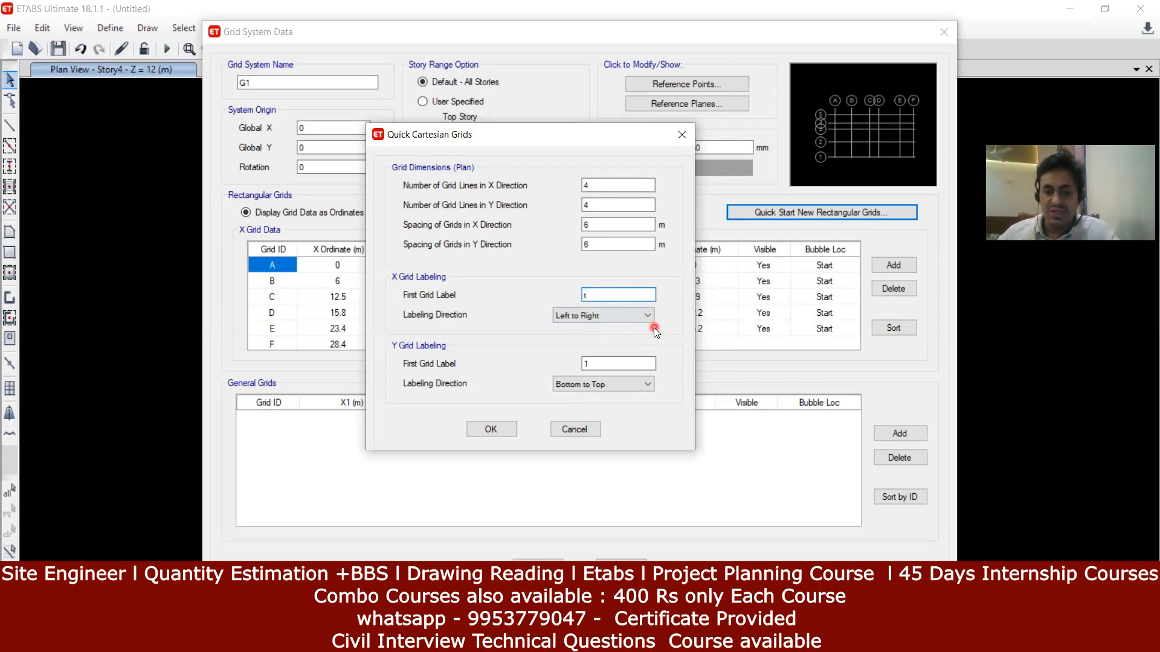
text(T)
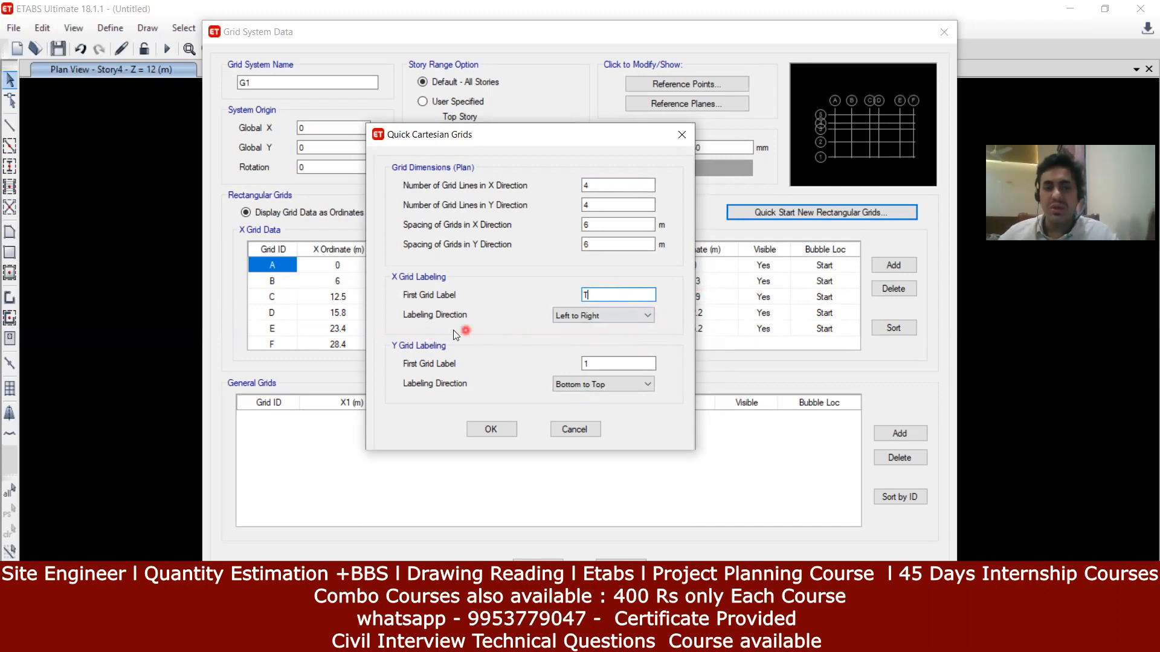
click(580, 319)
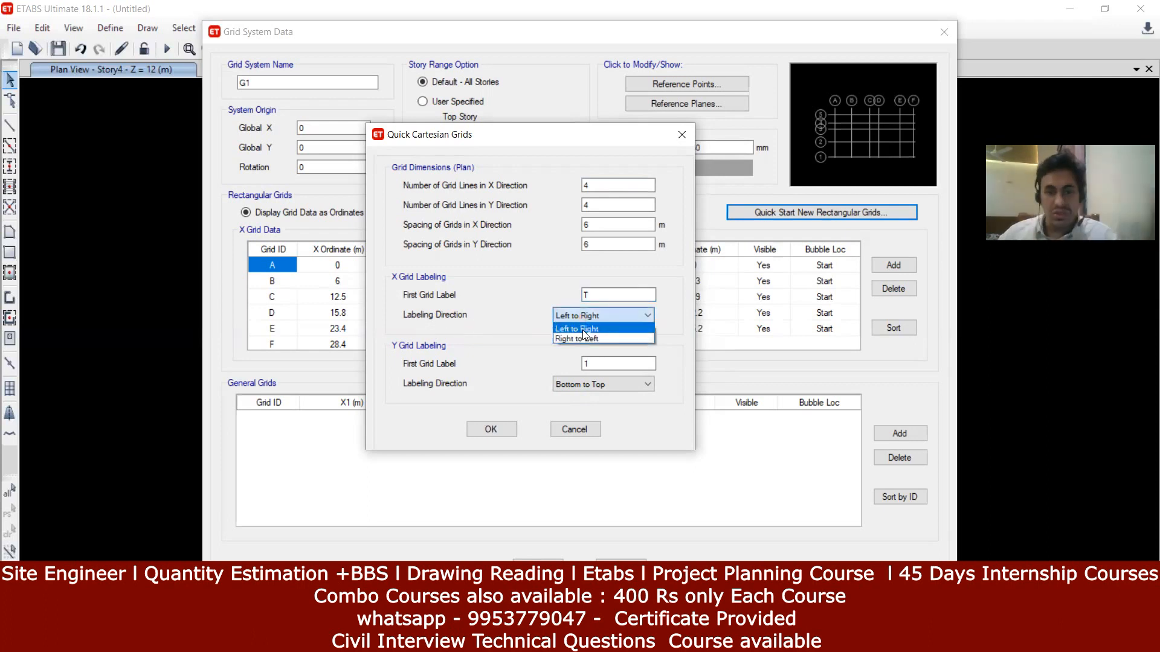
click(583, 333)
click(586, 363)
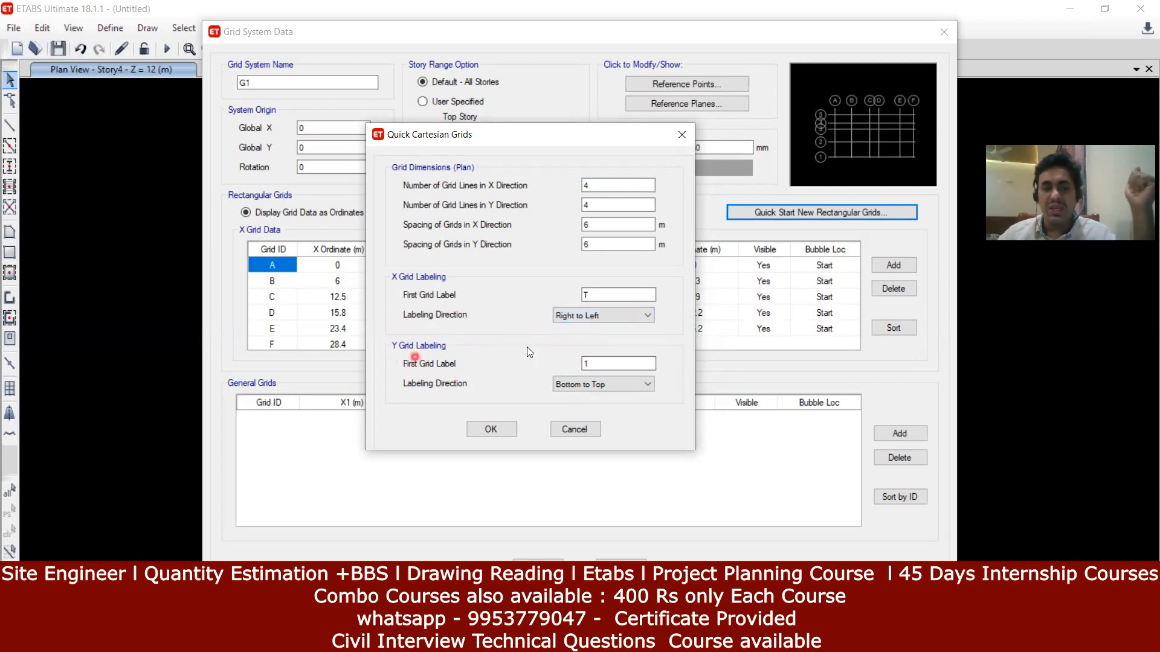
click(604, 364)
key(BackSpace)
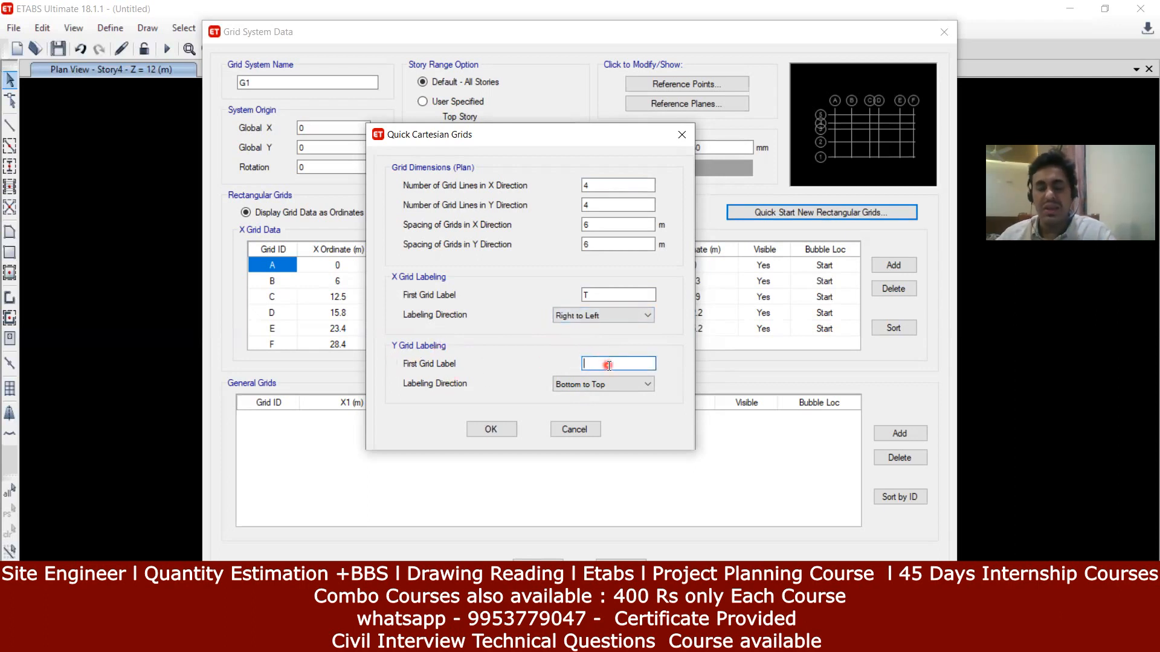
text(21)
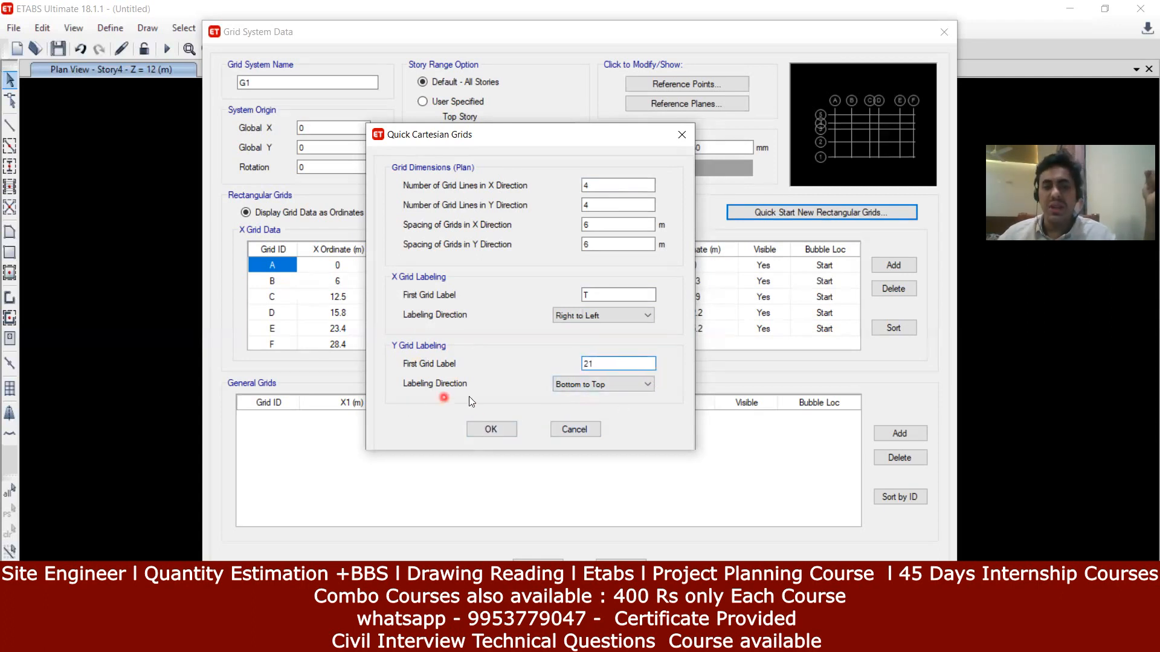
click(579, 389)
click(585, 404)
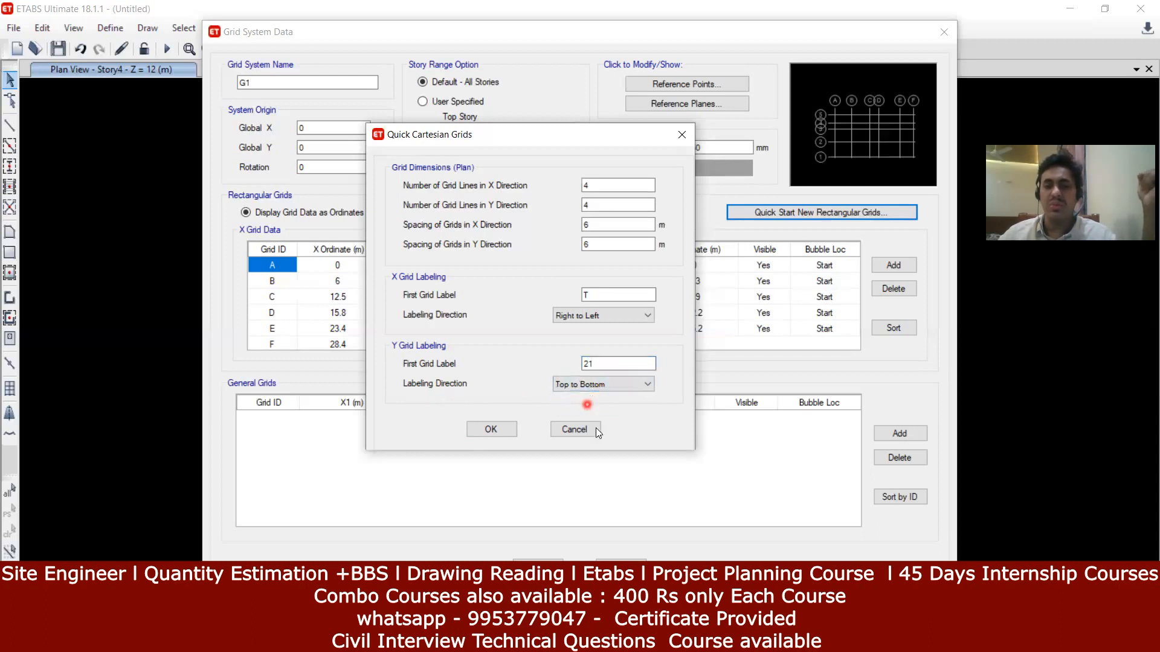
Step: Accept the relabelled 4×4 grid at 6 m spacing and close the grid dialogs
click(510, 431)
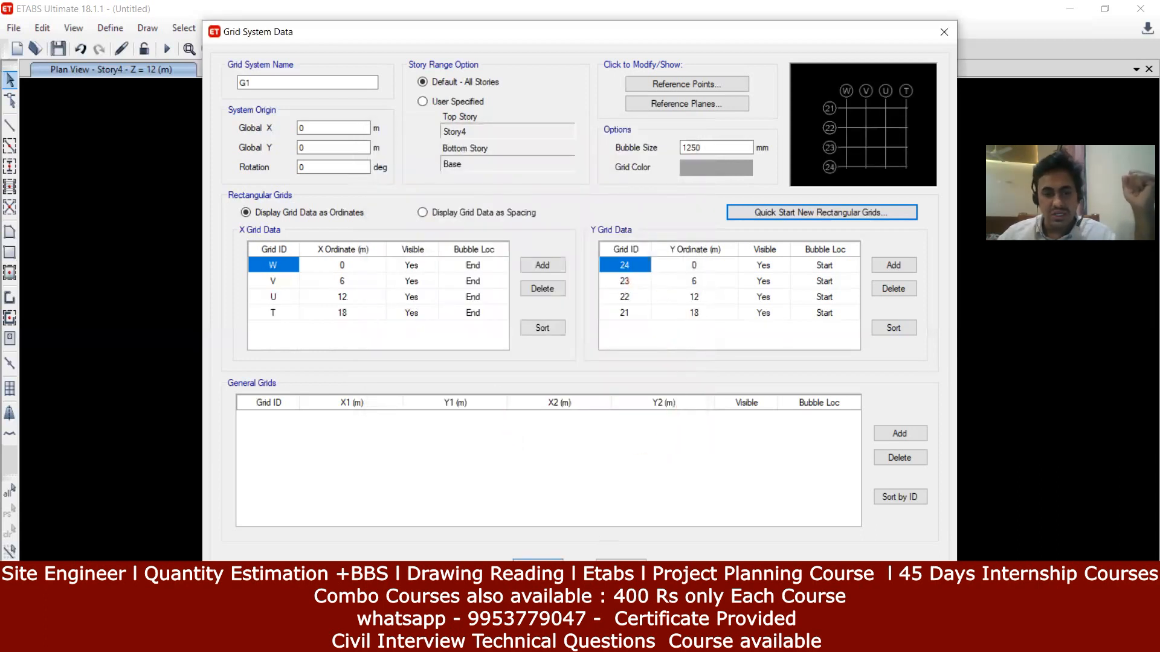
click(538, 568)
click(555, 502)
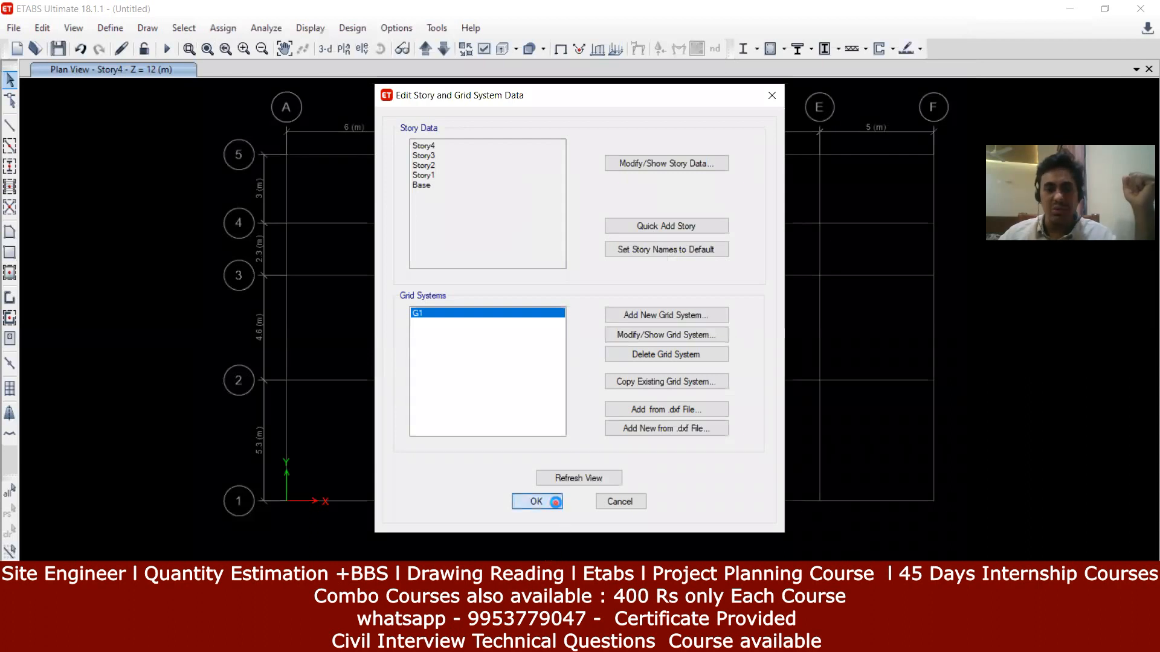
Step: Return to the Story4 plan and pan it to inspect the W–T / 21–24 grid lines
click(660, 433)
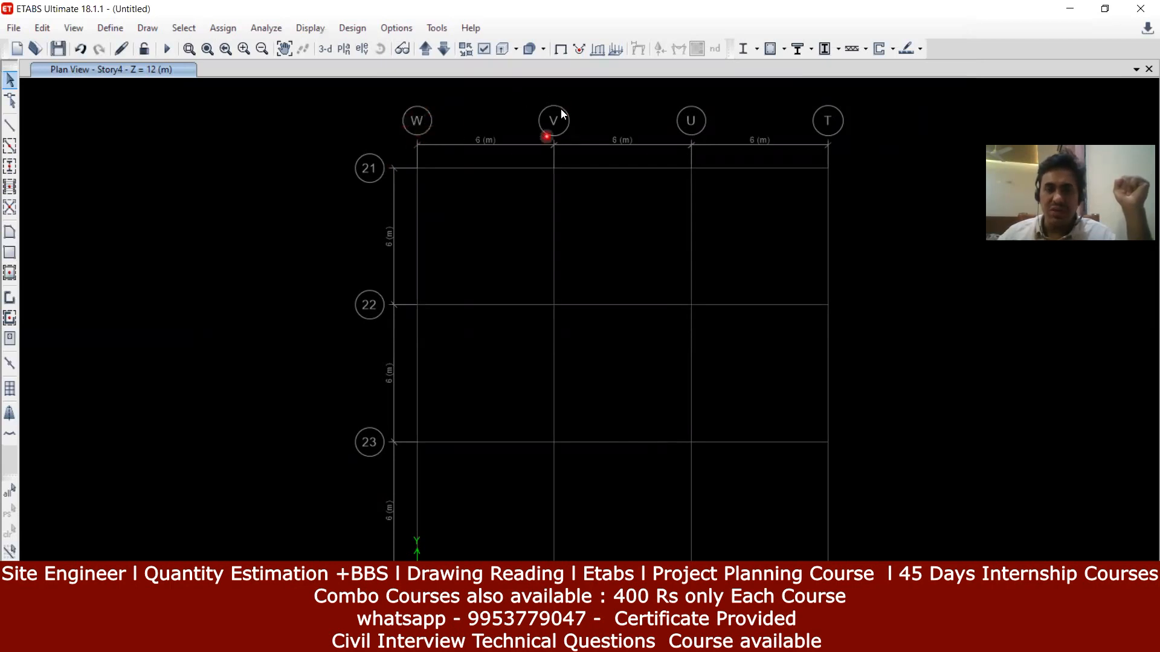
middle_drag(672, 284, 698, 277)
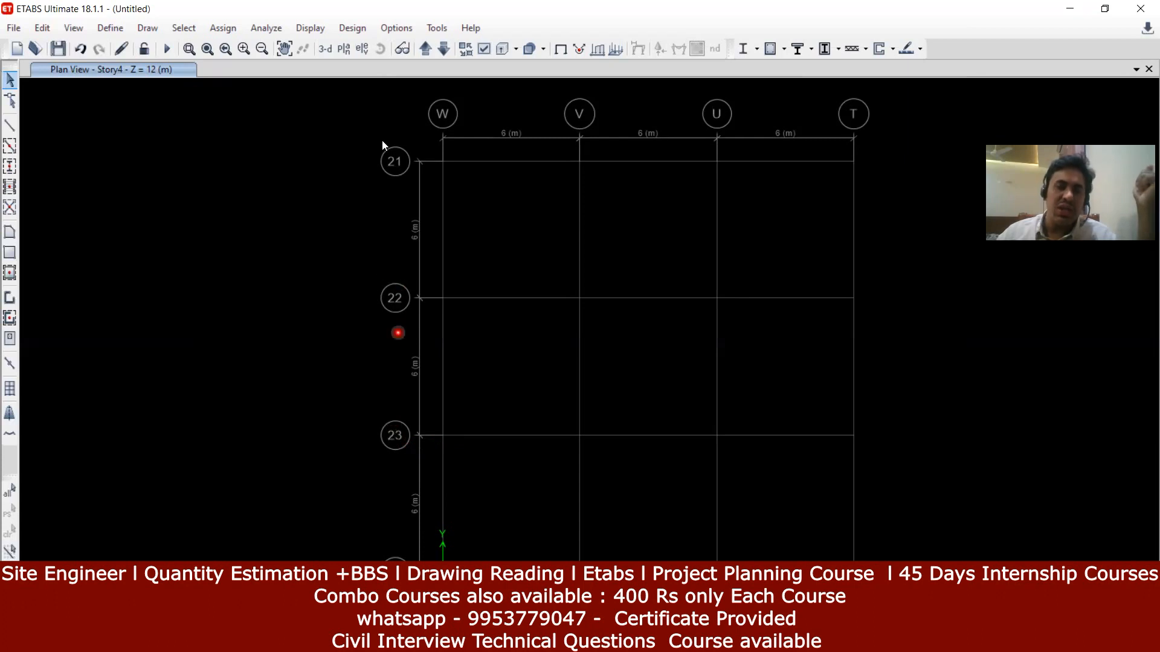
middle_drag(512, 278, 425, 262)
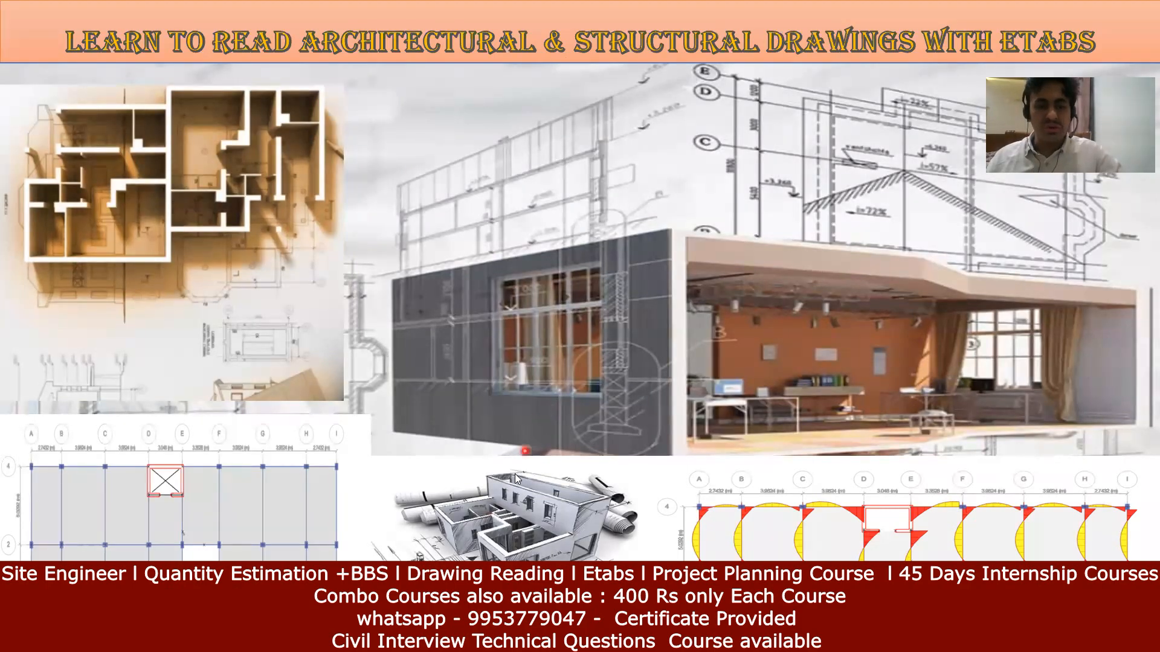
Step: End the PowerPoint slide show with Esc and switch back to the ETABS model
key(Escape)
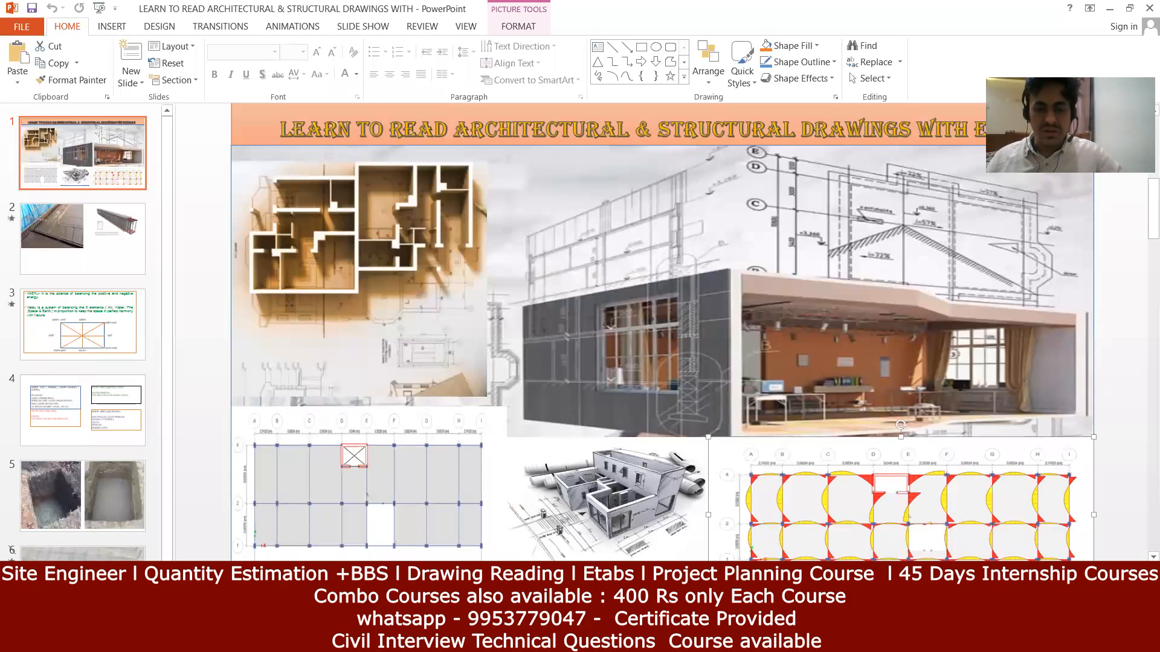
key(alt+Tab)
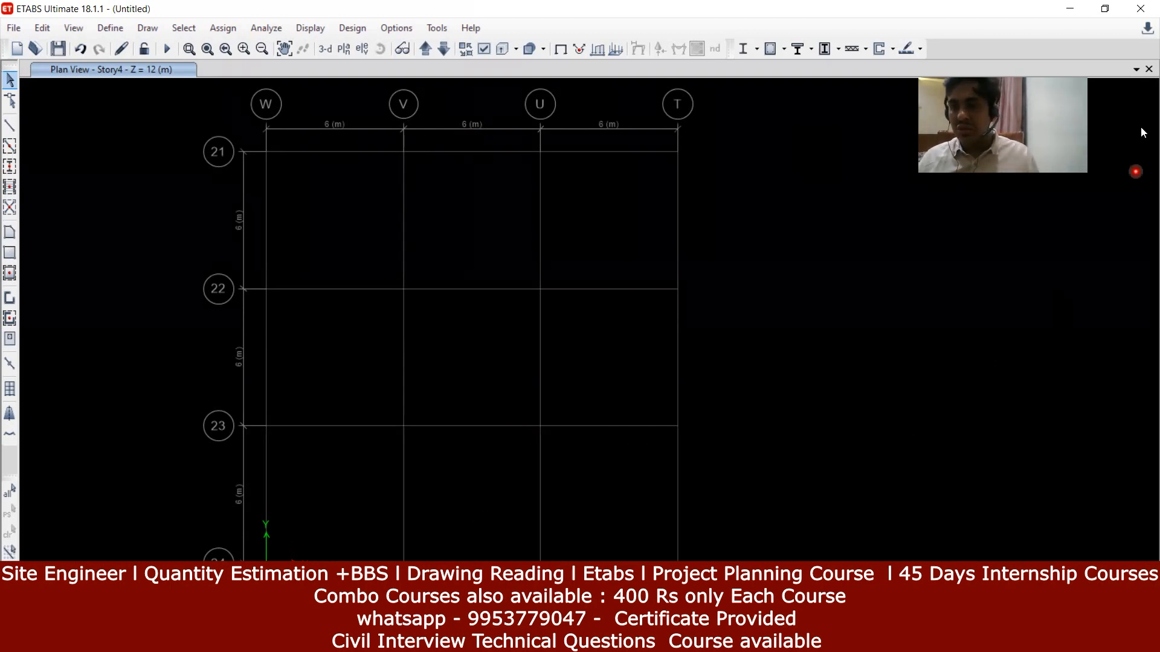
Step: Add a 3-D view beside the Story4 plan and zoom the plan out to show the whole grid
click(1140, 72)
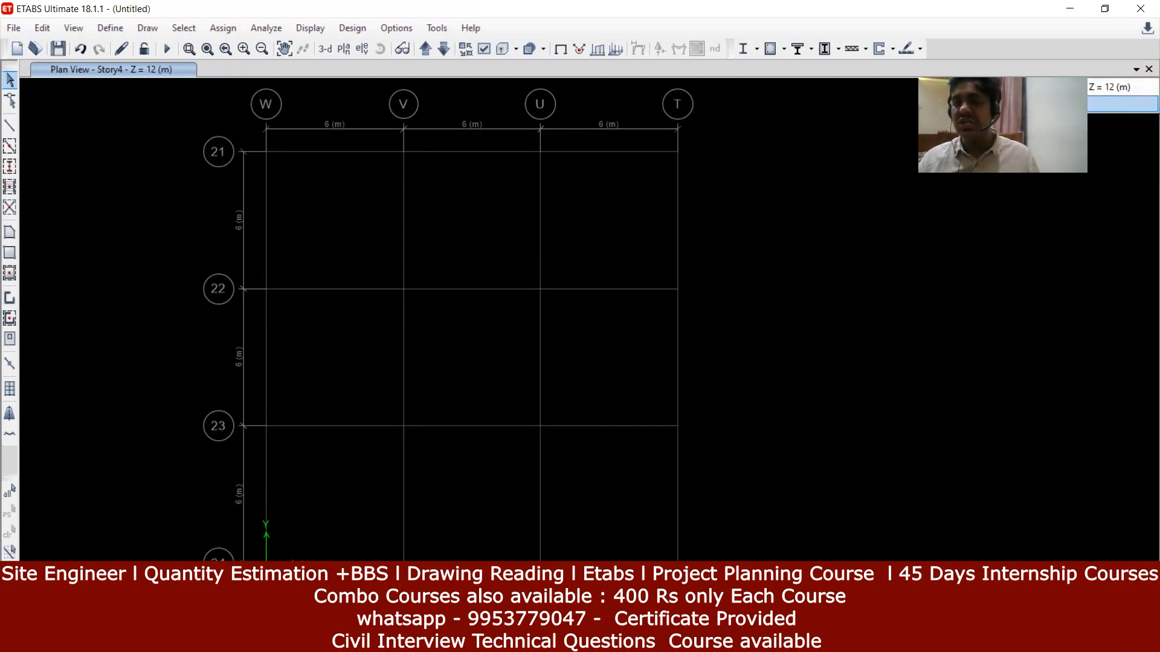
click(1027, 104)
scroll(356, 289, down, 5)
middle_drag(355, 289, 364, 230)
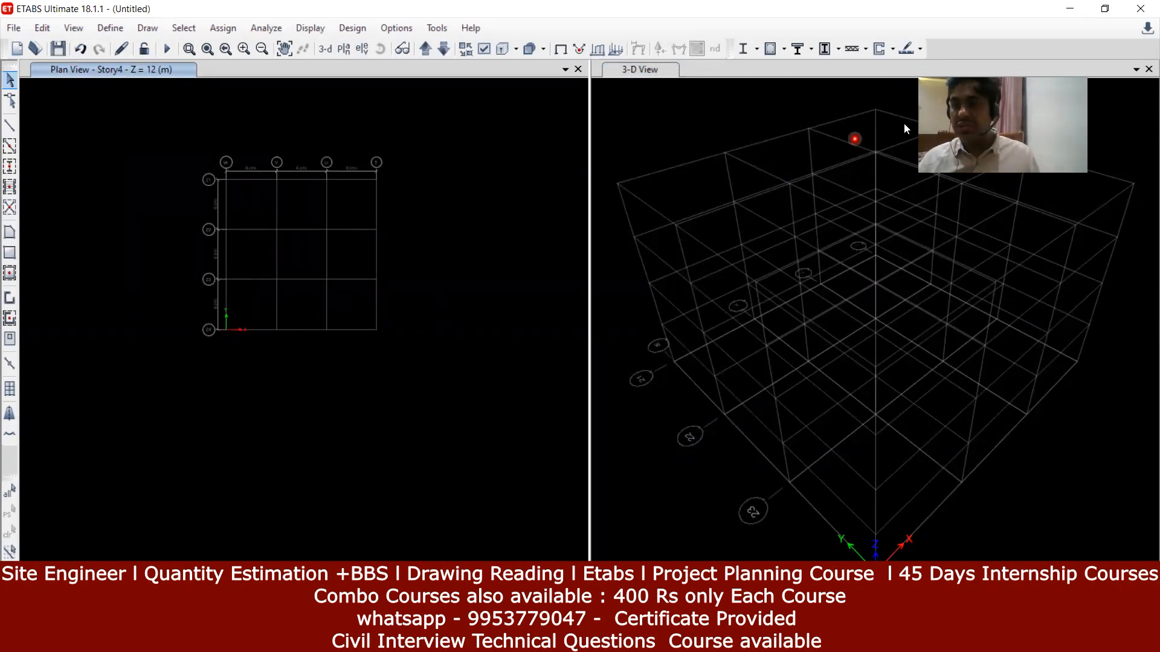
Step: Open two more 3-D view windows using the pane options' New Window
click(1136, 68)
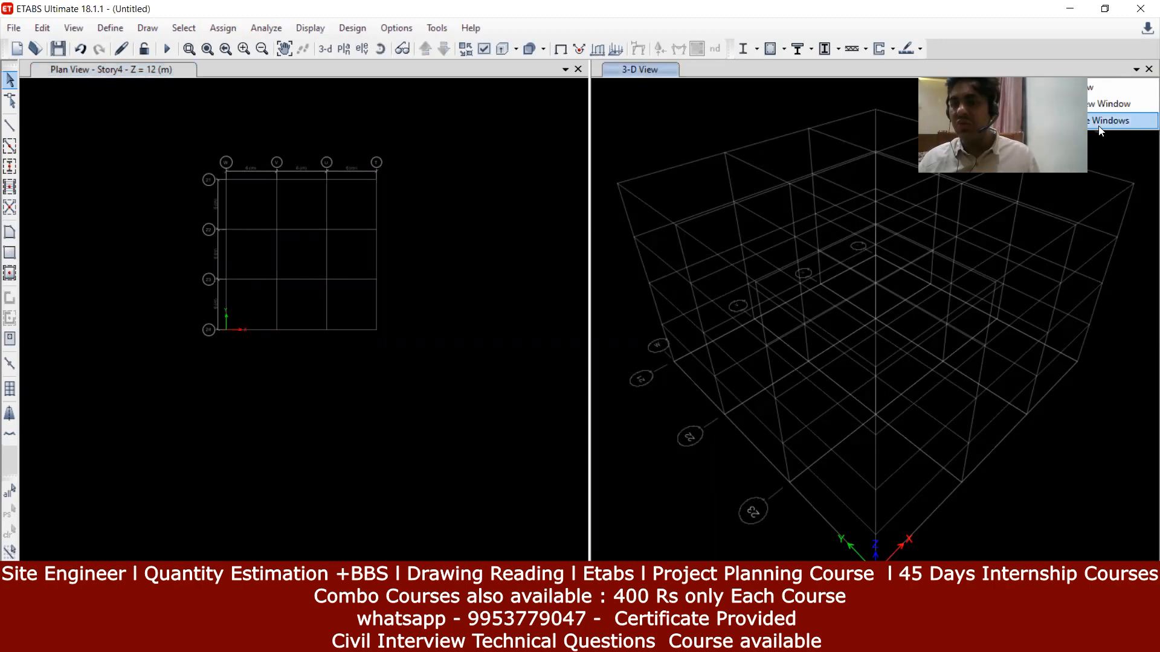
click(1096, 107)
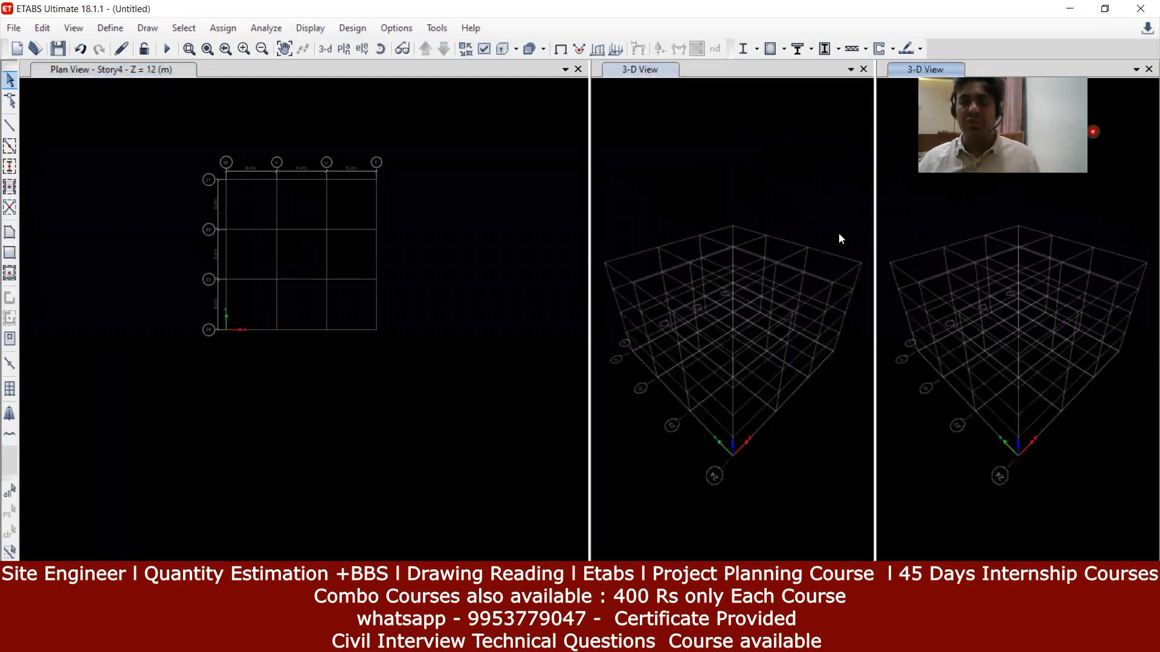
click(1136, 69)
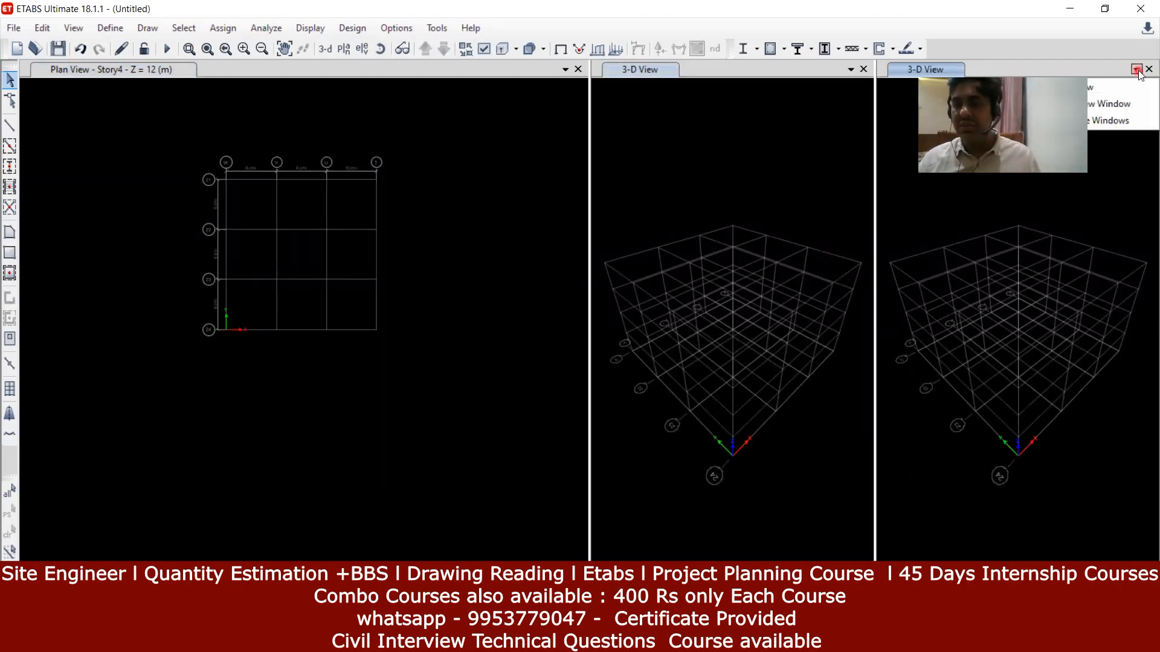
click(1117, 103)
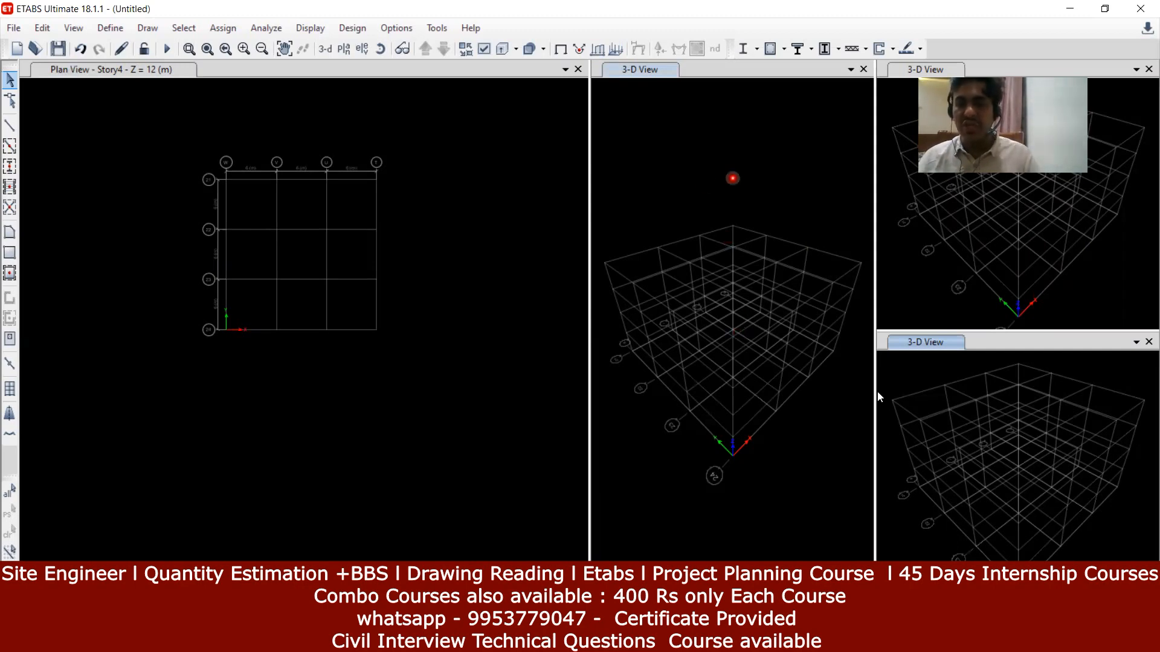
Step: Activate the middle 3-D view pane and bring up the storey plan chooser, Story4 to Base
click(730, 154)
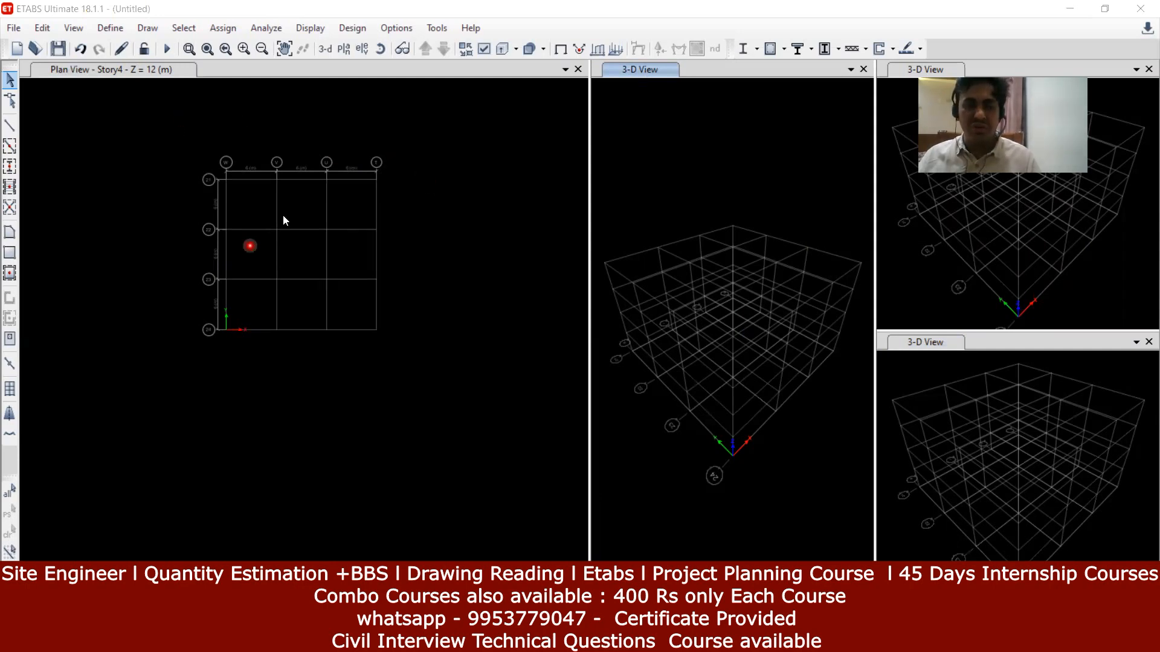
click(134, 154)
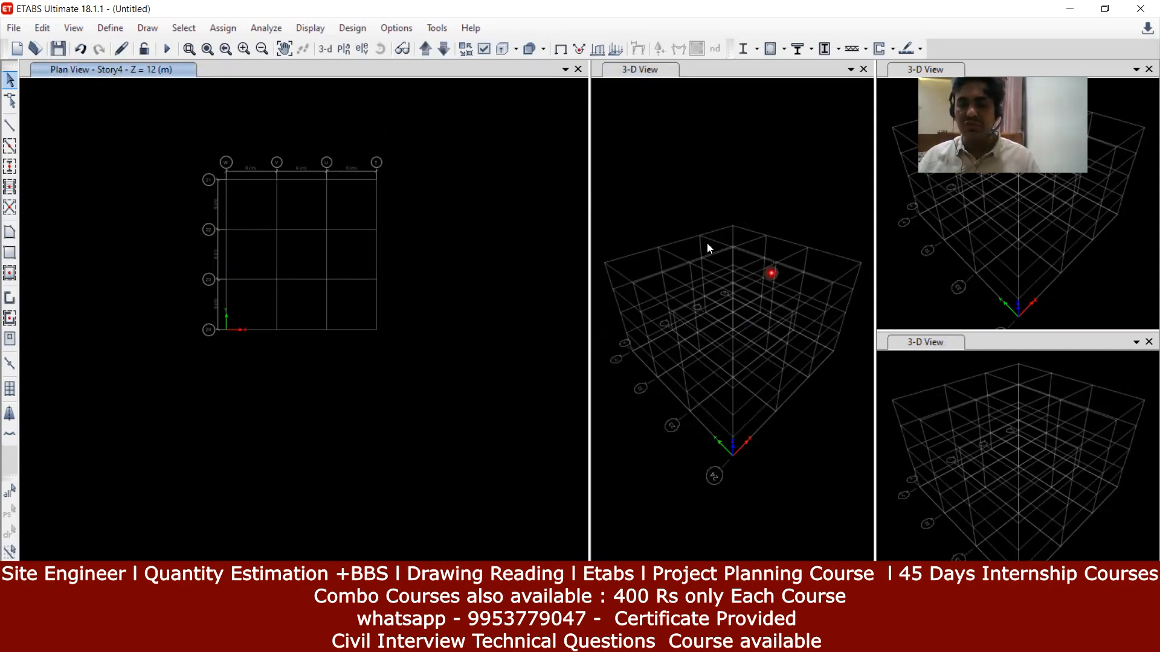
click(713, 145)
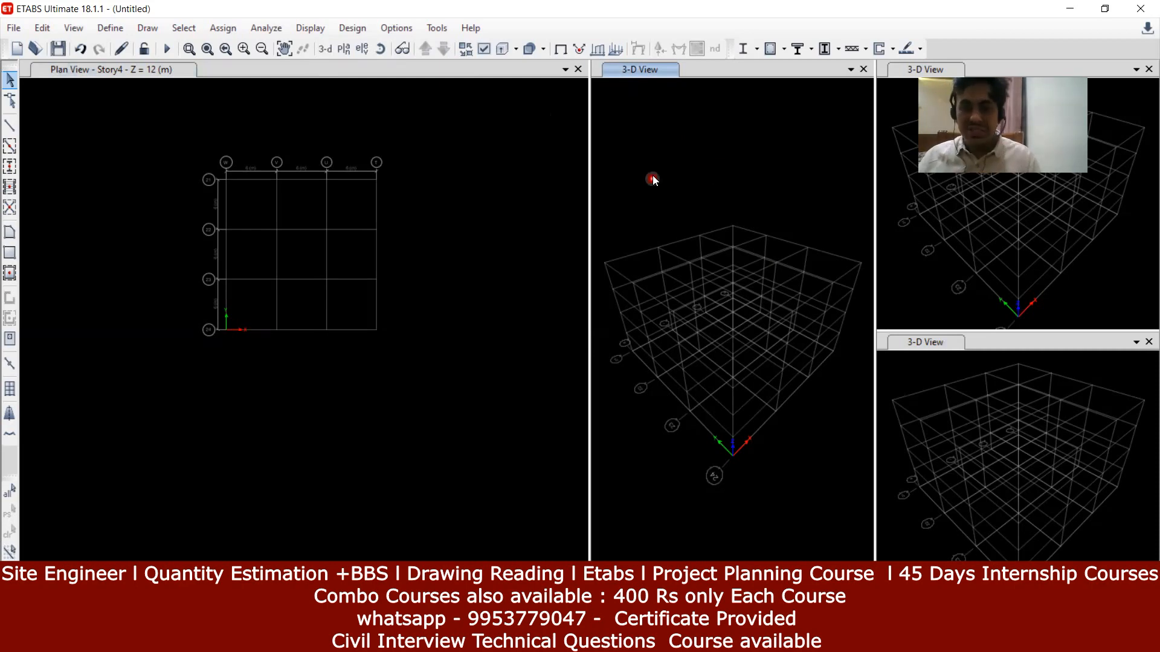
click(349, 49)
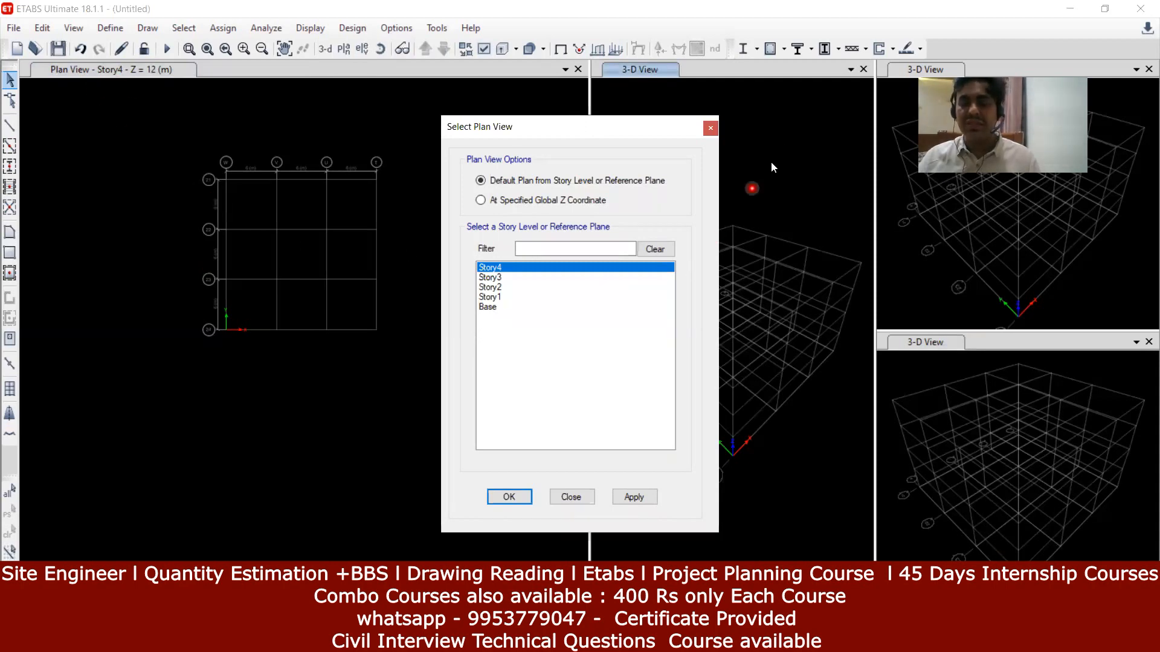
Step: Show the Story1 plan in the middle pane, then open elevation choices for the lower-right view
click(488, 297)
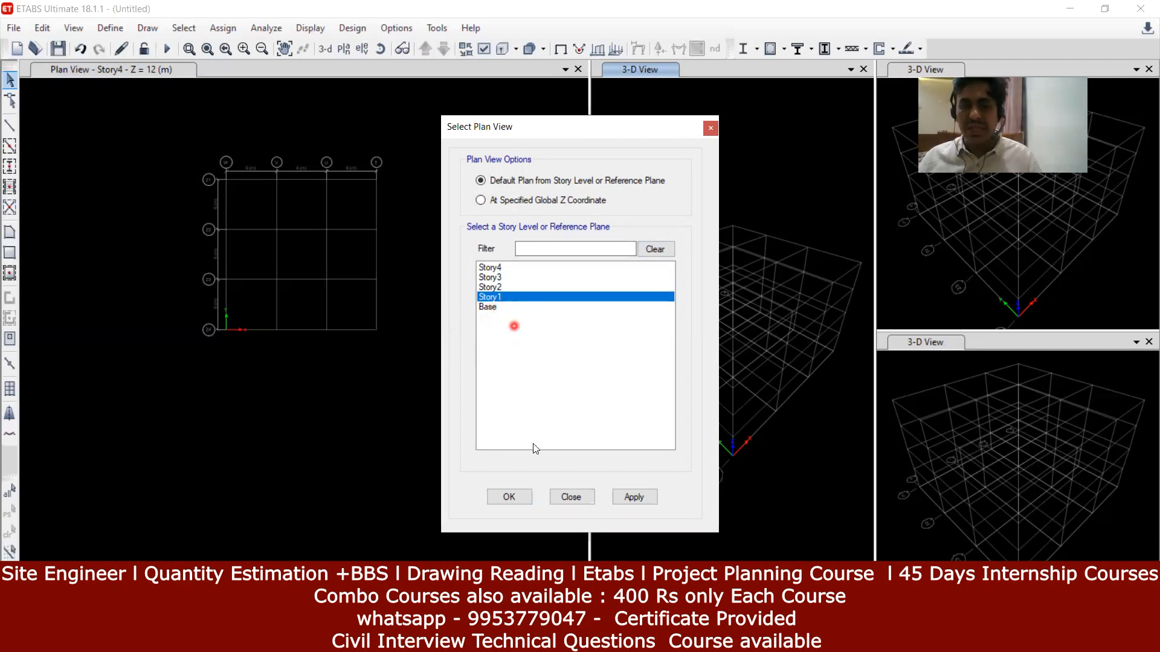
click(636, 499)
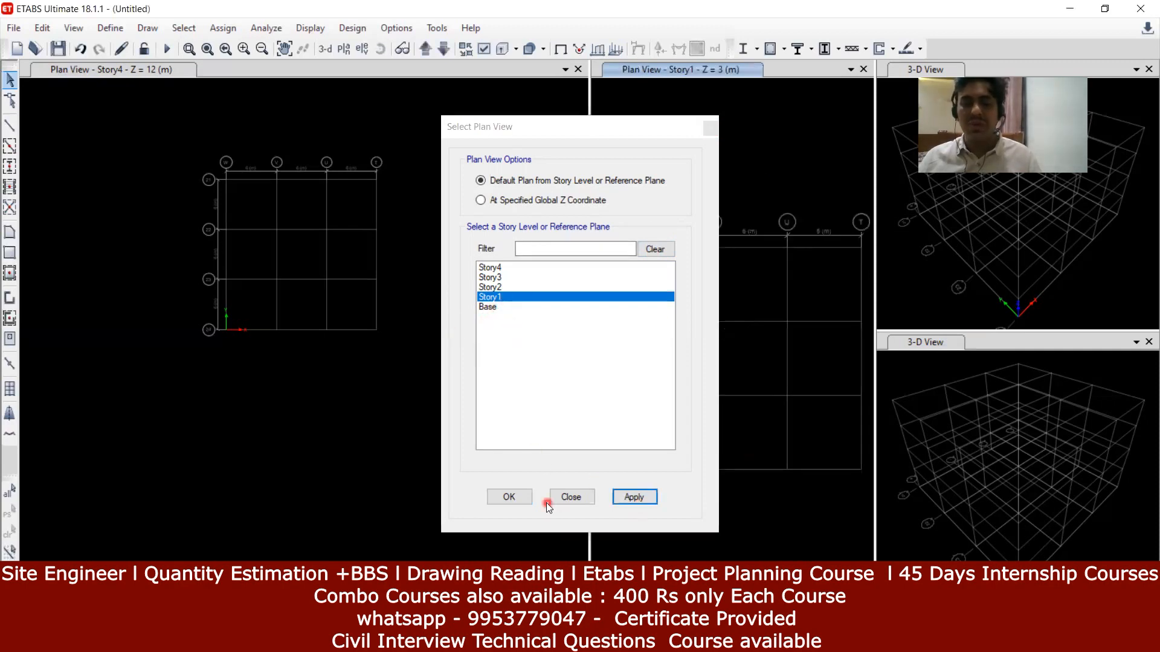
click(514, 497)
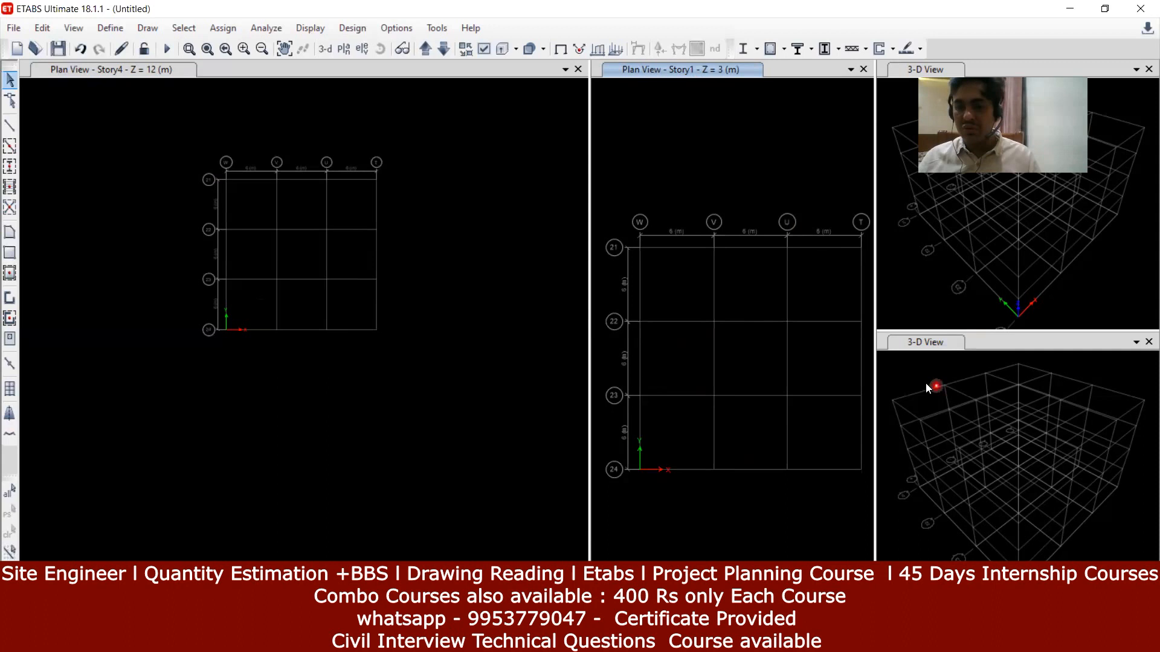
click(911, 374)
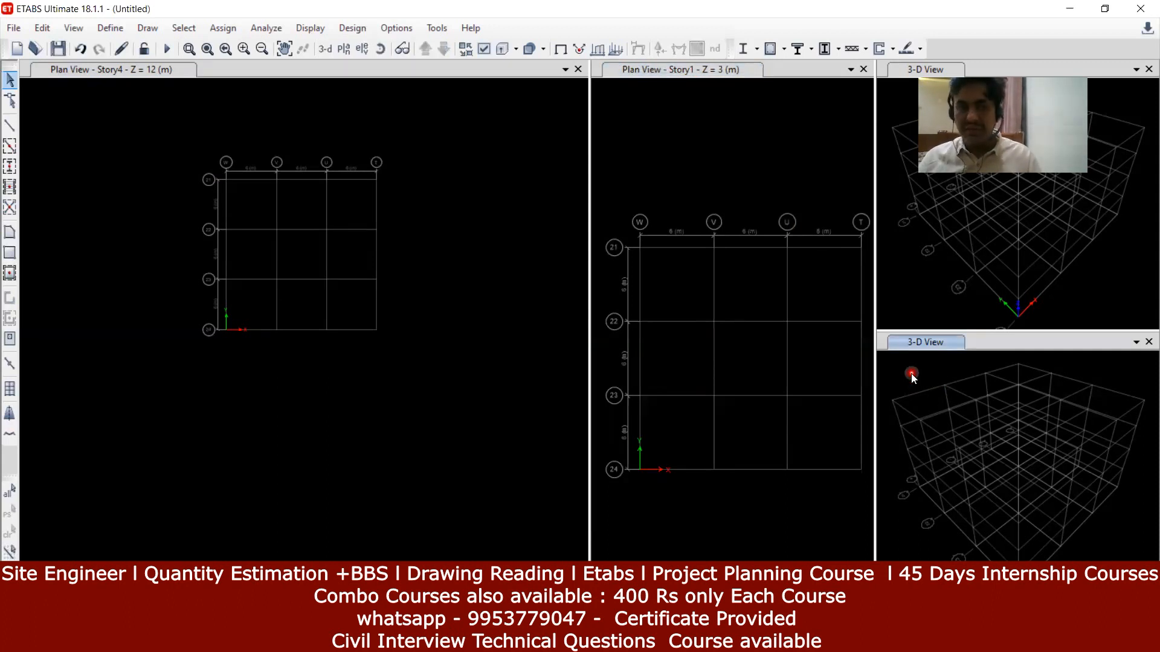
click(363, 49)
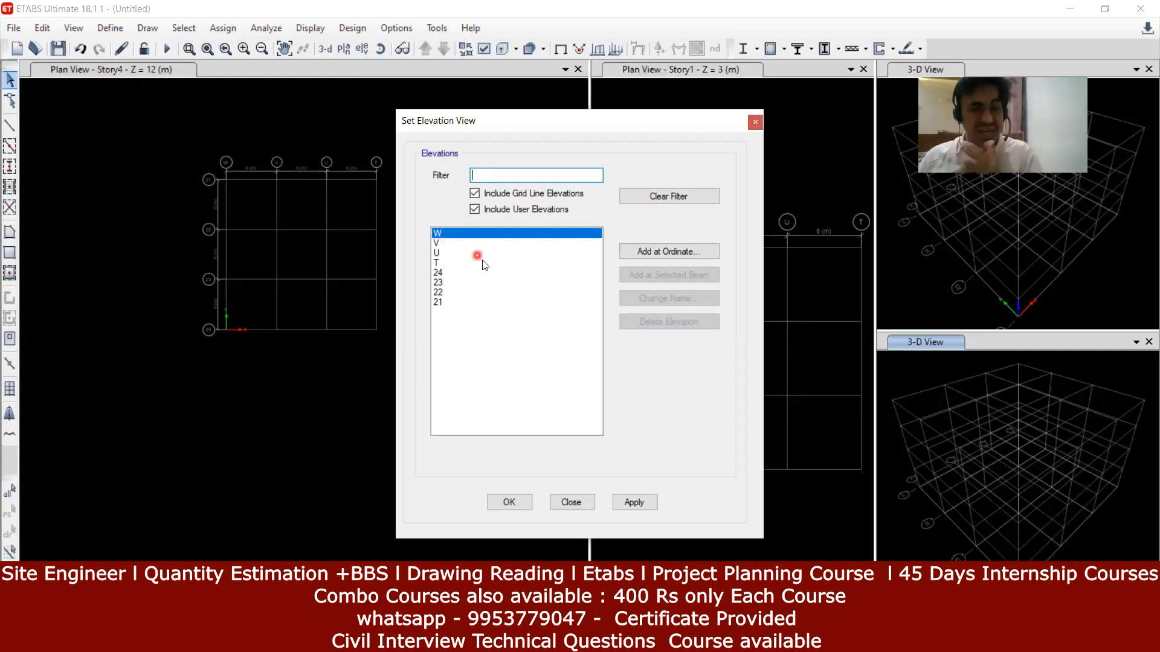
click(449, 275)
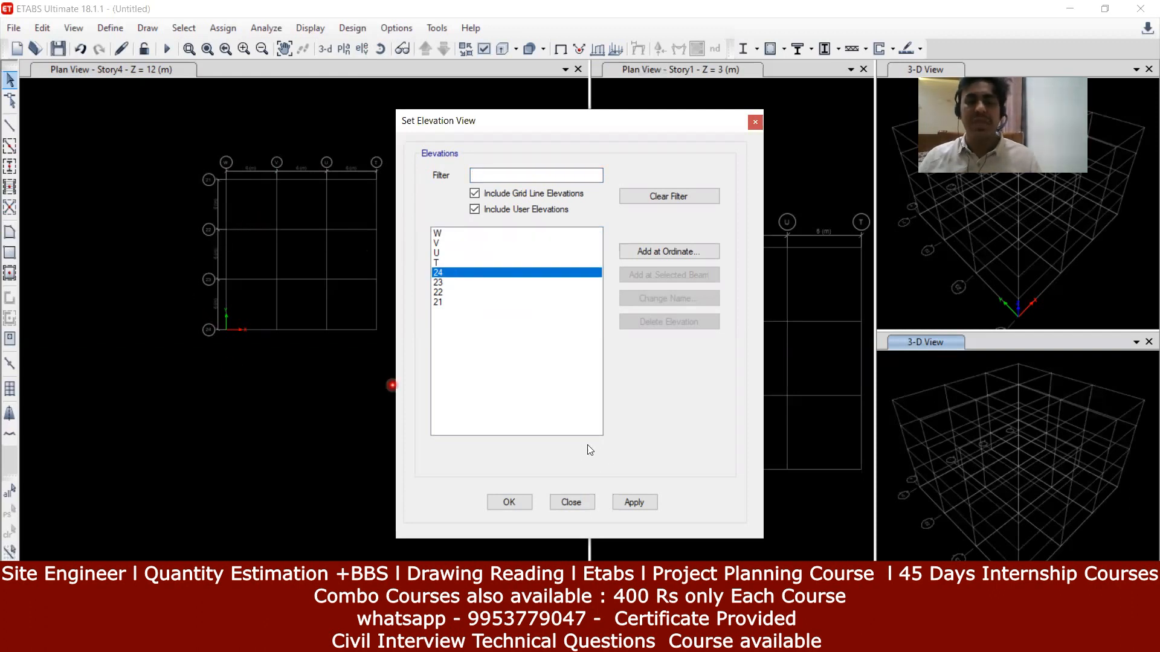
click(645, 509)
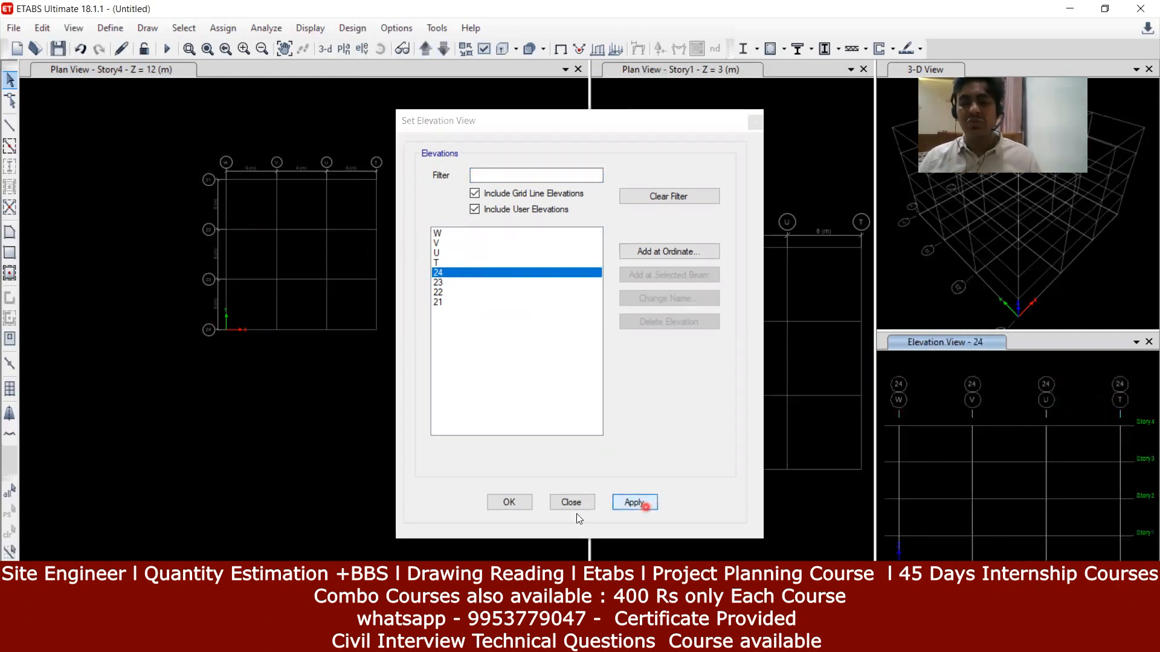
click(509, 502)
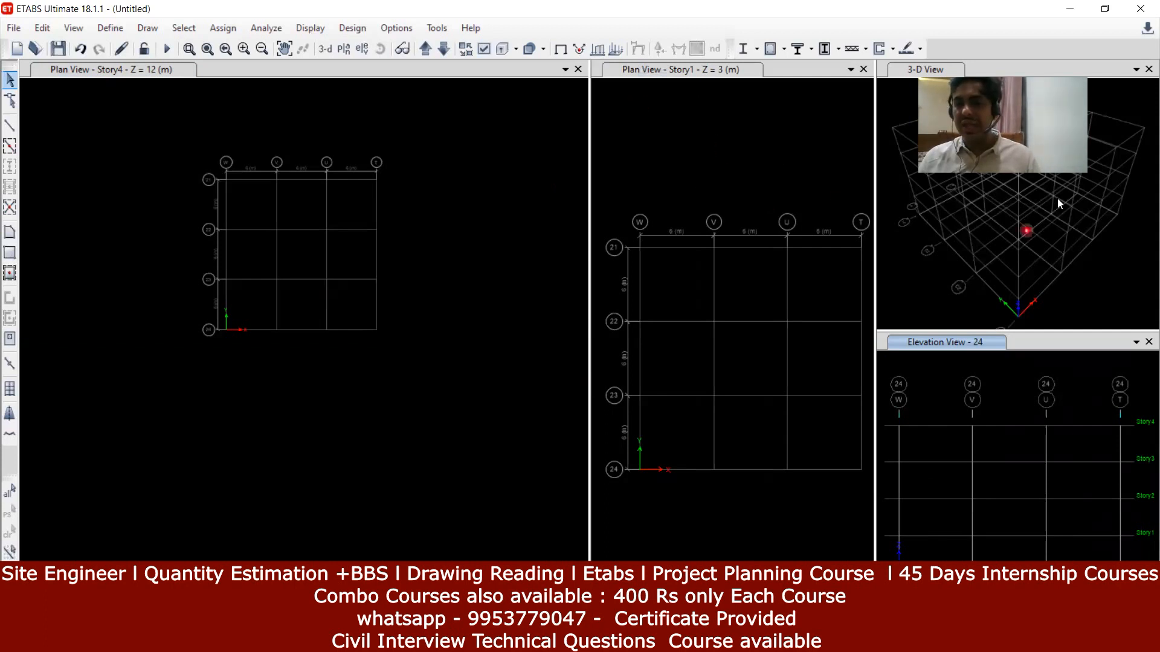
drag(1018, 73, 796, 45)
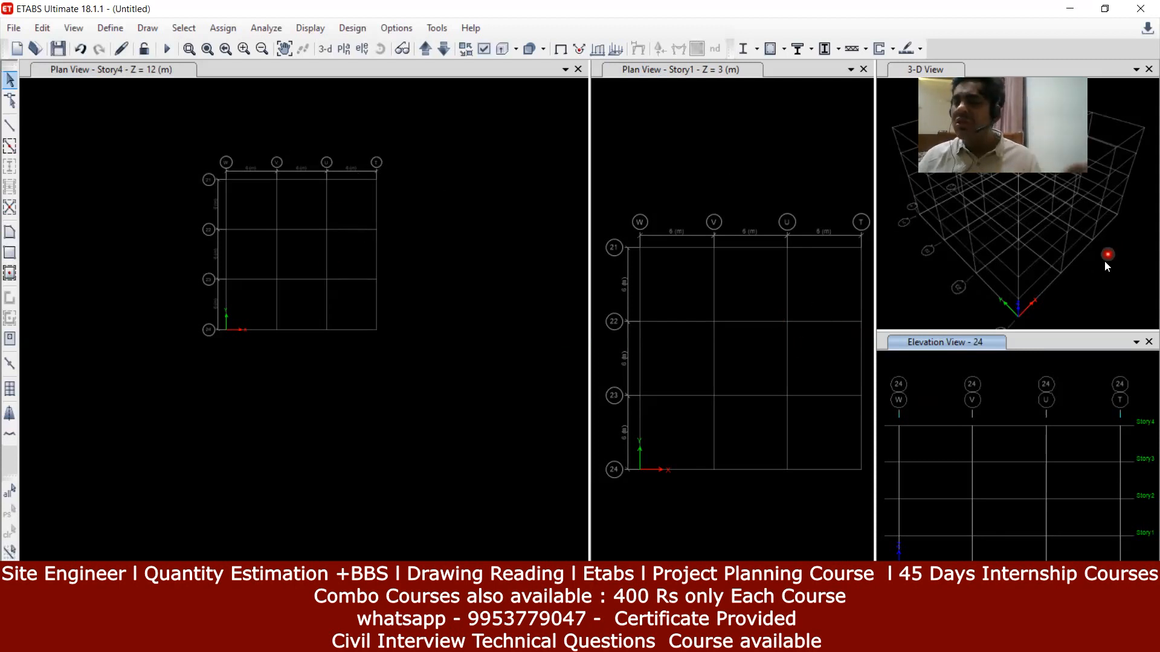
Step: Close the small 3-D and elevation panes, leaving the Story4 plan beside a large 3-D view
click(1100, 270)
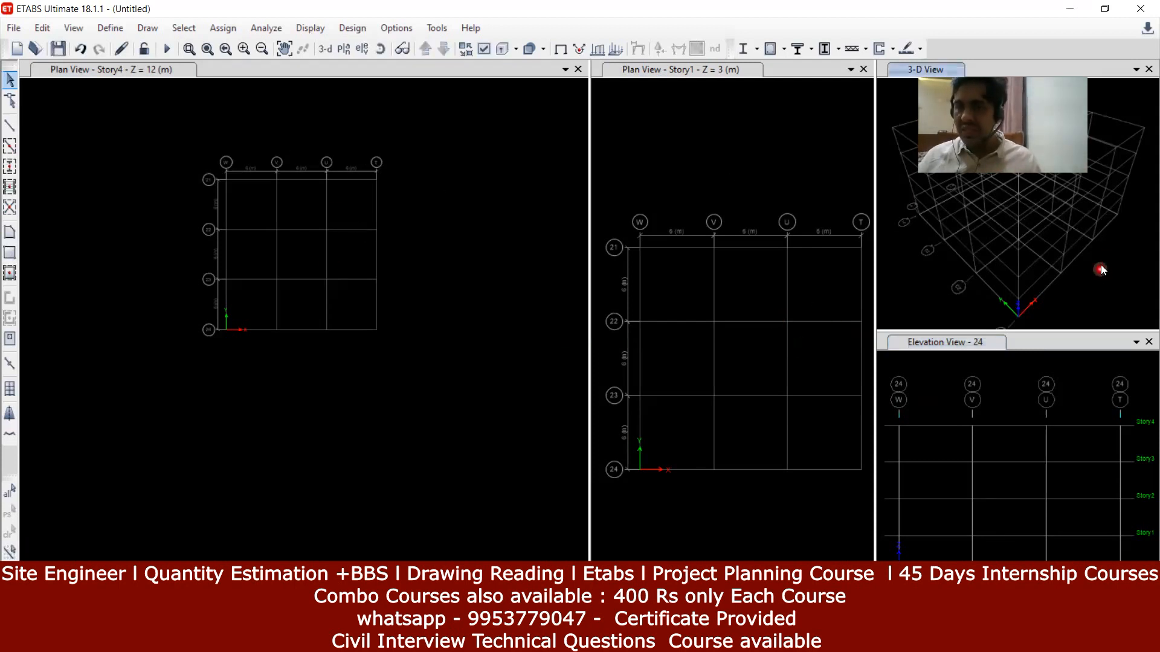
click(1147, 69)
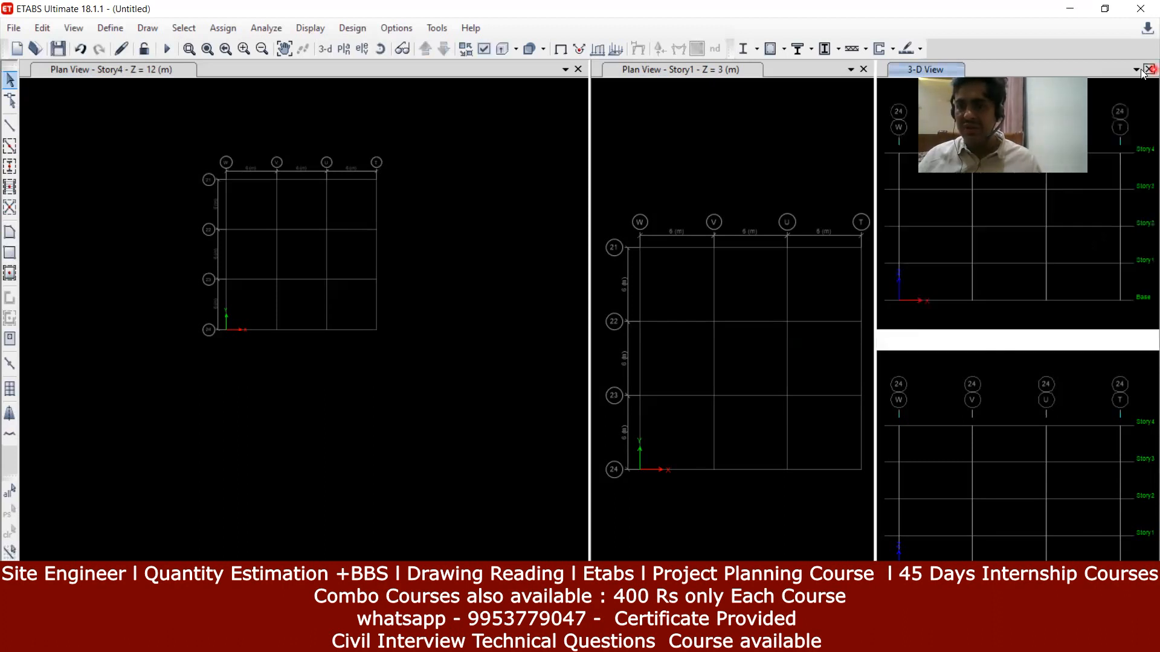
click(1148, 69)
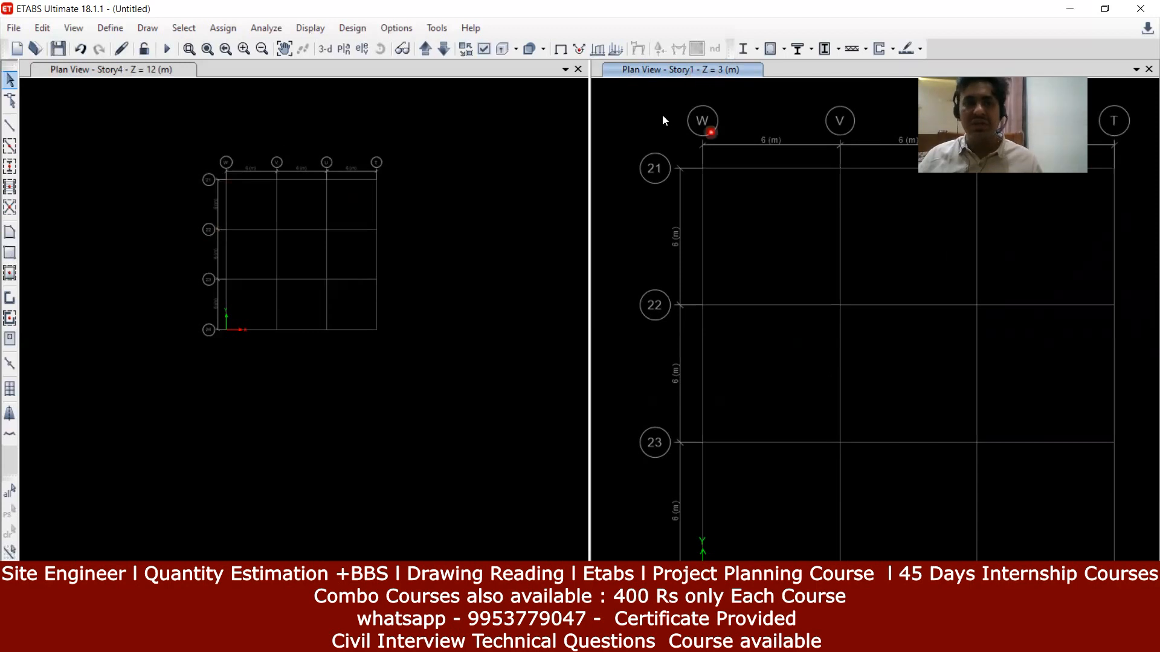
click(325, 49)
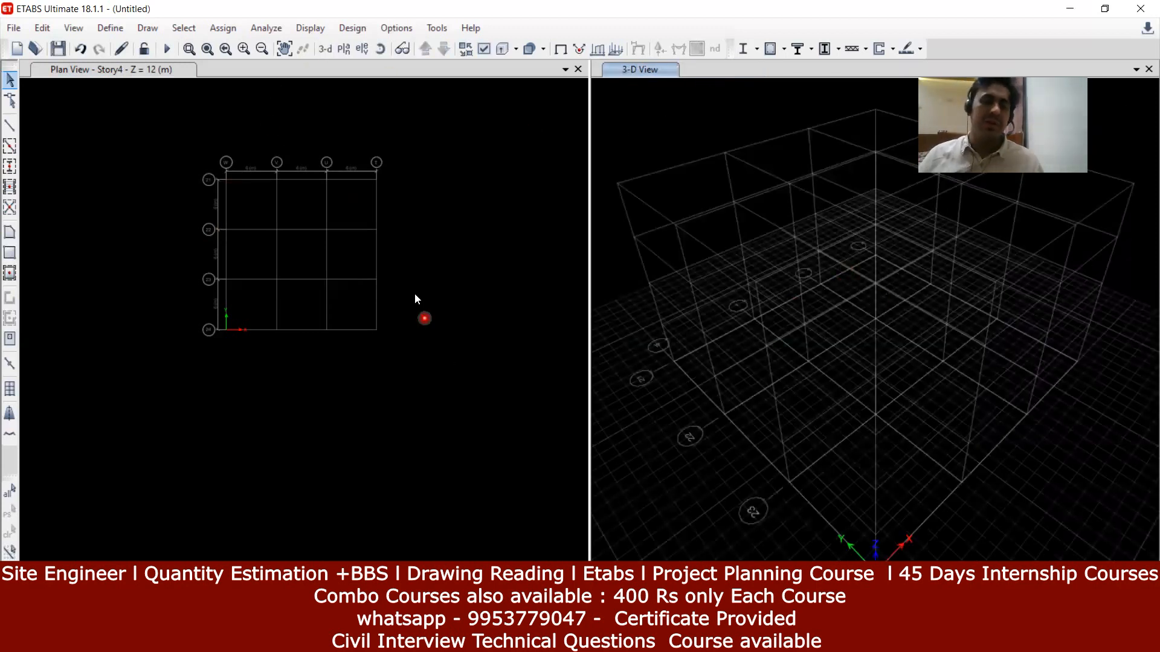
Step: Switch the left pane to the Story1 plan at Z = 3 m and reposition it
click(416, 316)
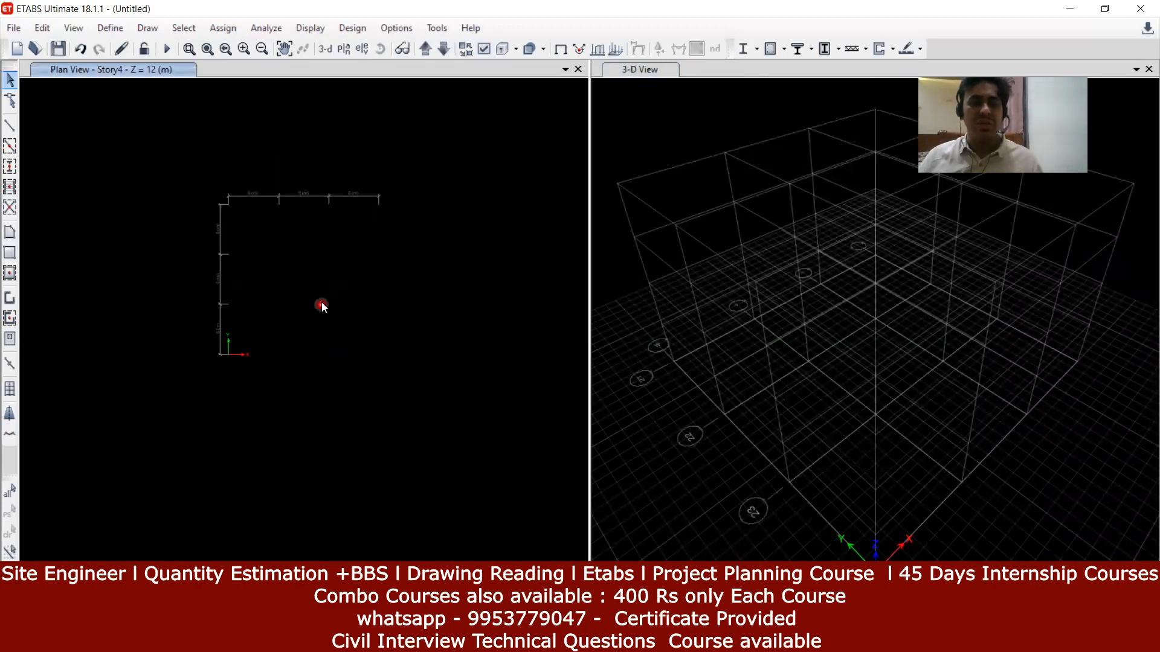
click(348, 50)
click(493, 297)
click(503, 495)
scroll(377, 351, down, 3)
middle_drag(377, 350, 370, 312)
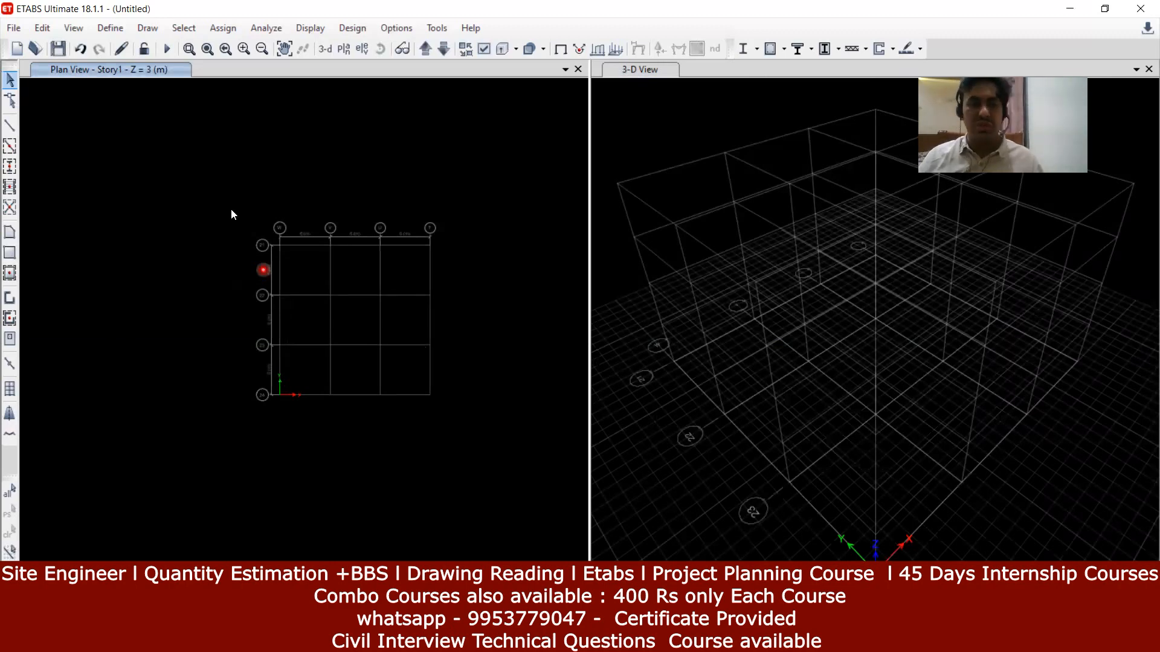
Step: Reopen and dismiss the Select Plan View dialog without changes, then bring up the Edit menu
click(343, 48)
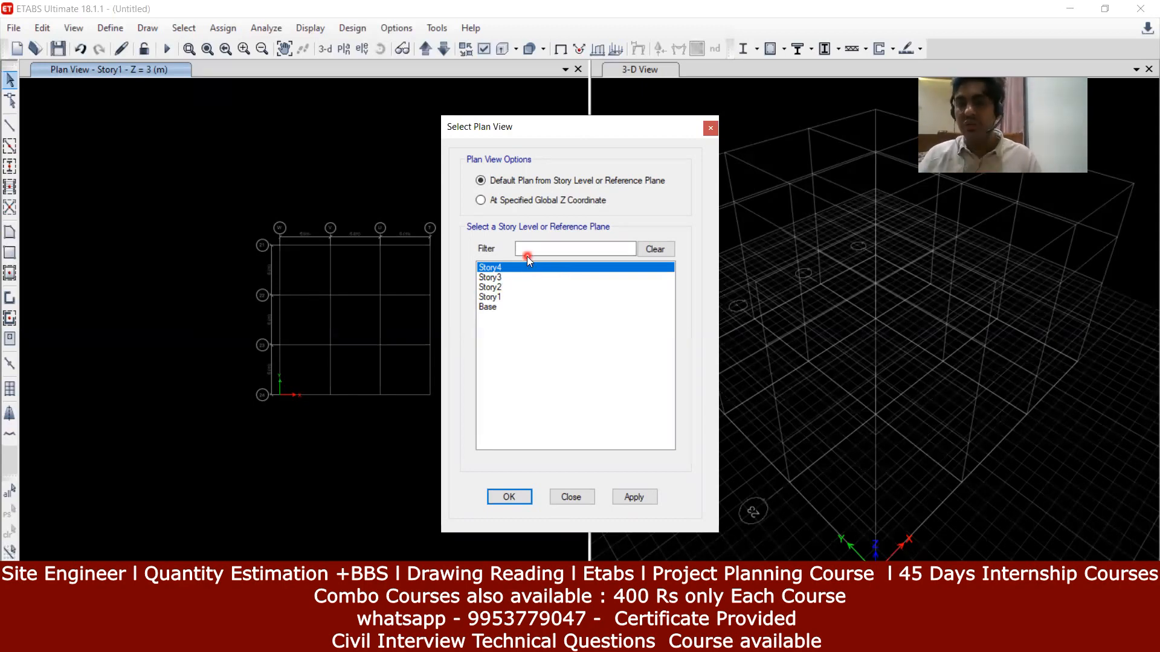
click(710, 130)
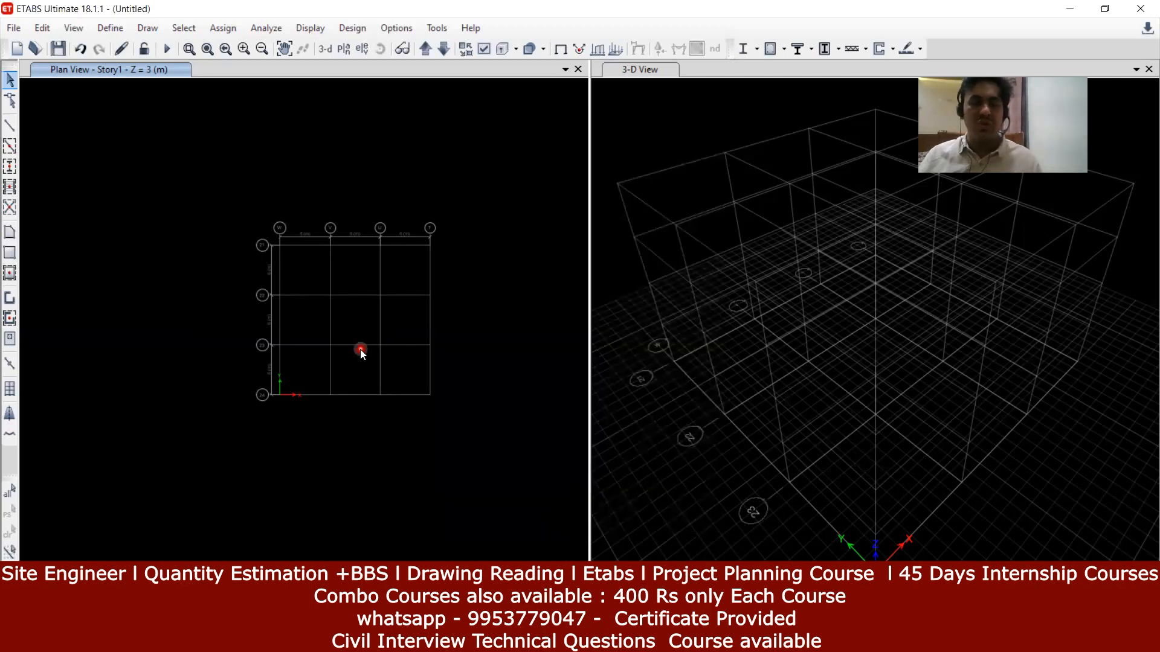
click(42, 28)
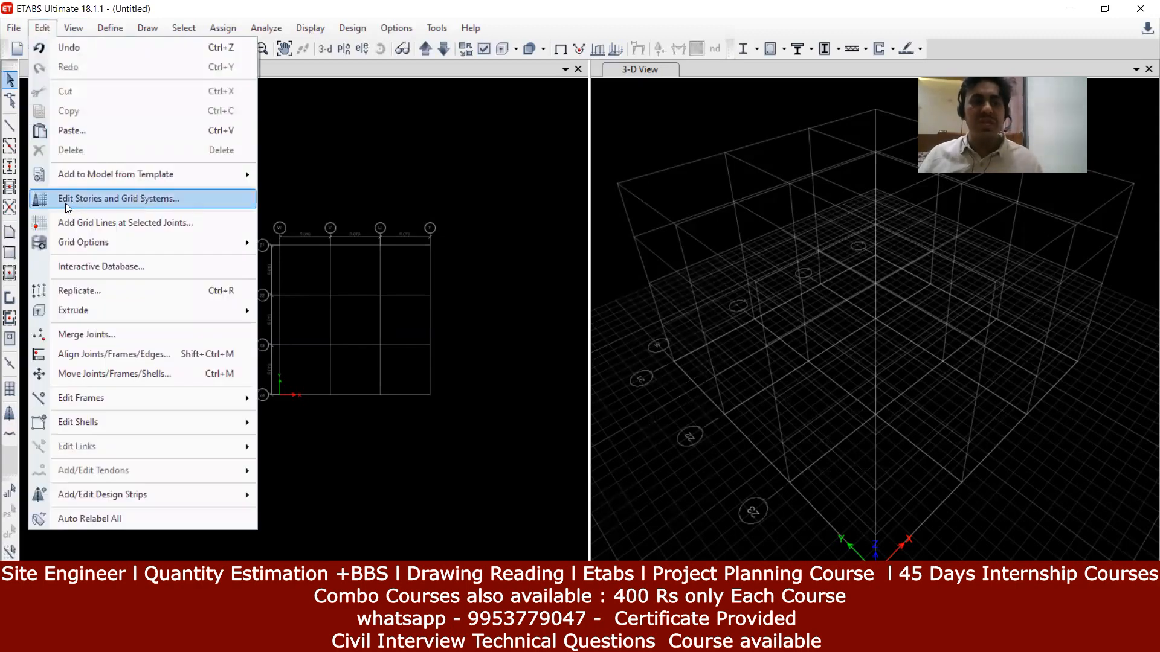
Step: Open Edit Stories and Grid Systems to review Story1–Story4, Base and grid system G1
click(127, 202)
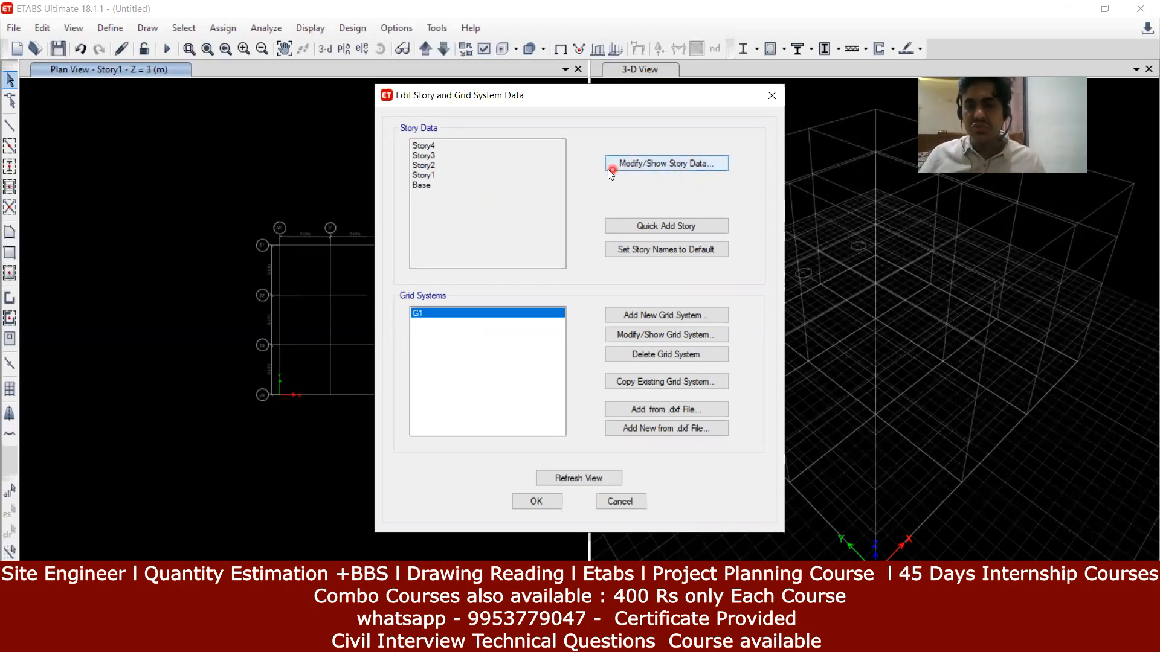
Step: In Story Data, rename Base to FOUNDATION and Story1 to PLINTH LEVEL
click(681, 164)
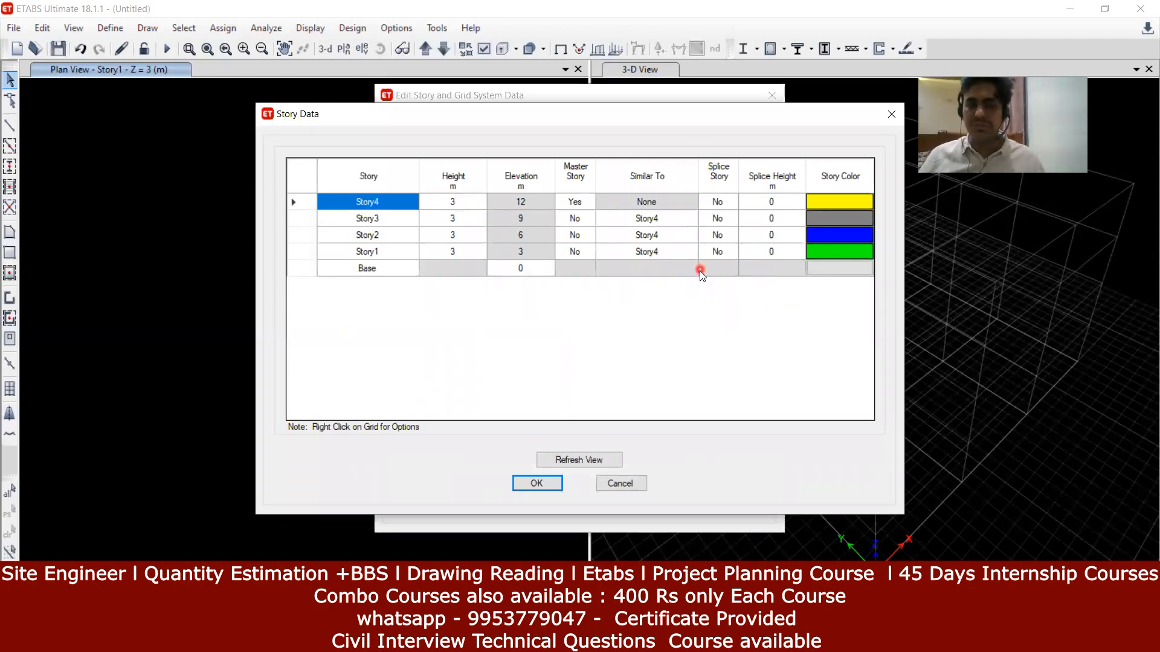
click(355, 274)
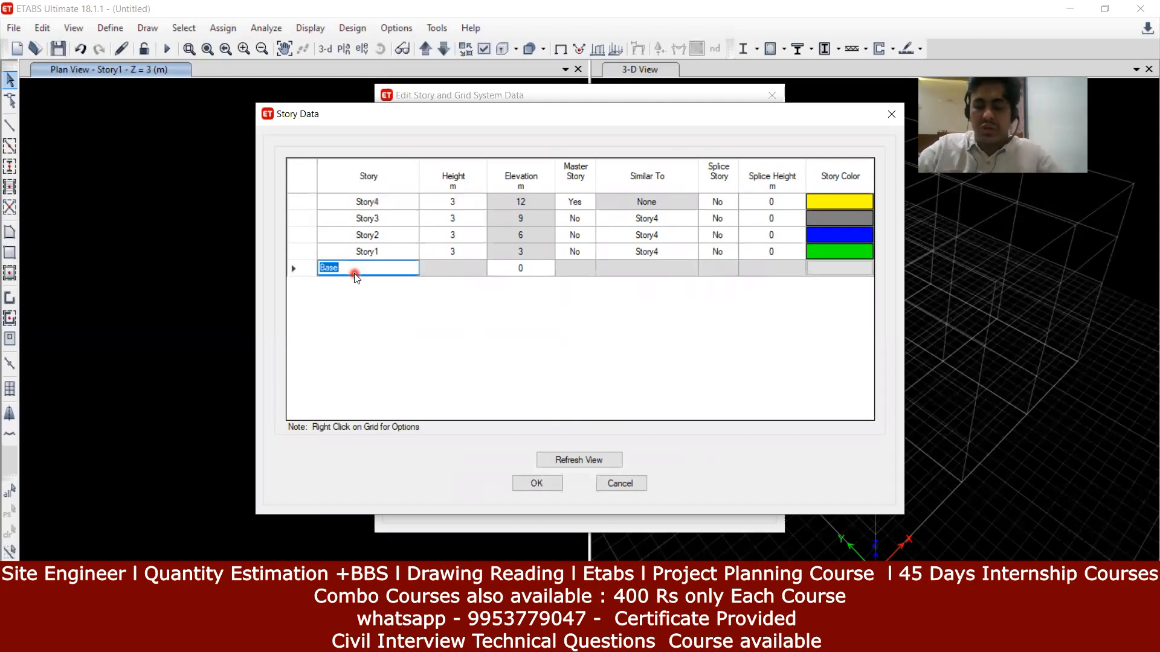
key(BackSpace)
text(FO)
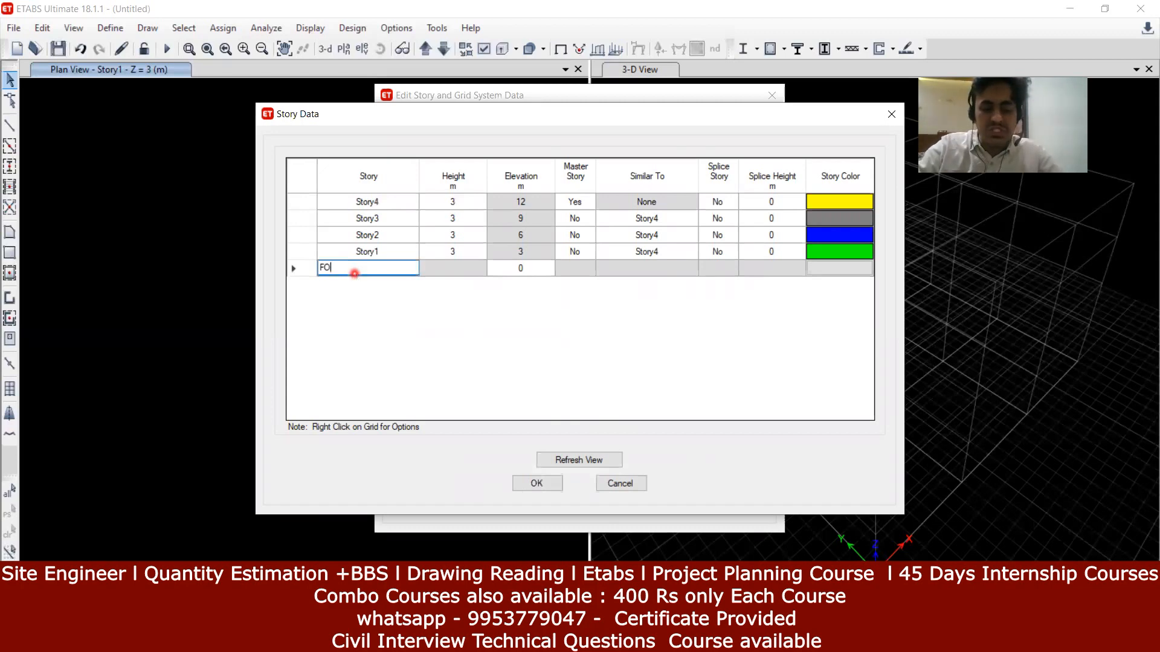
text(UNDATION)
key(Return)
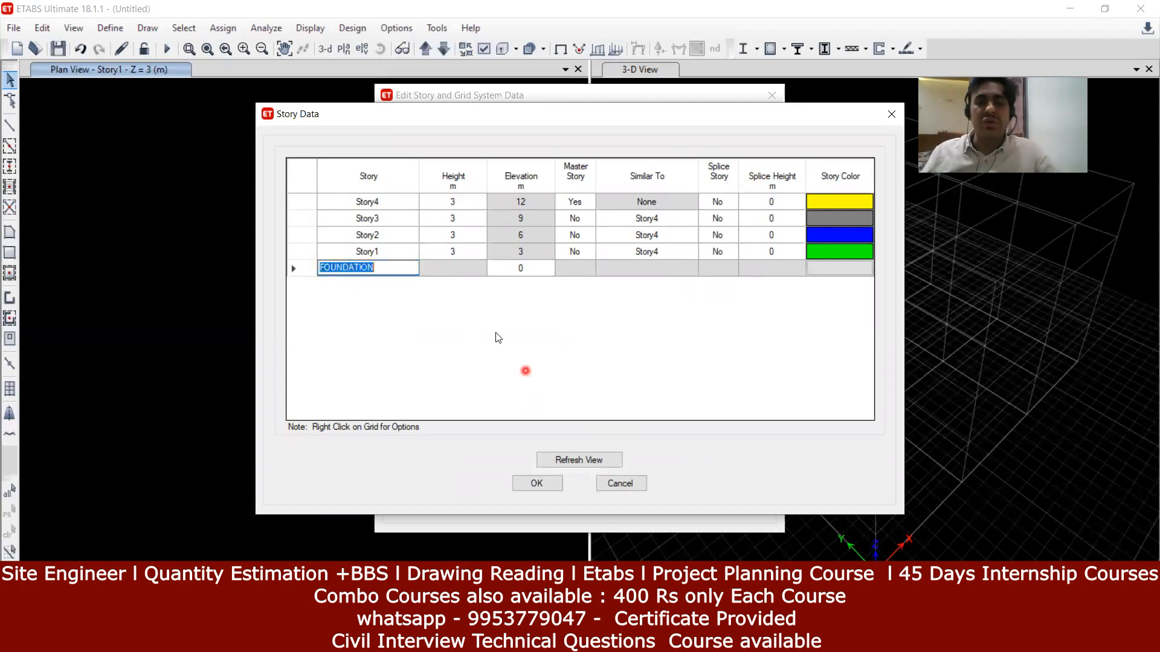
click(393, 249)
text(P)
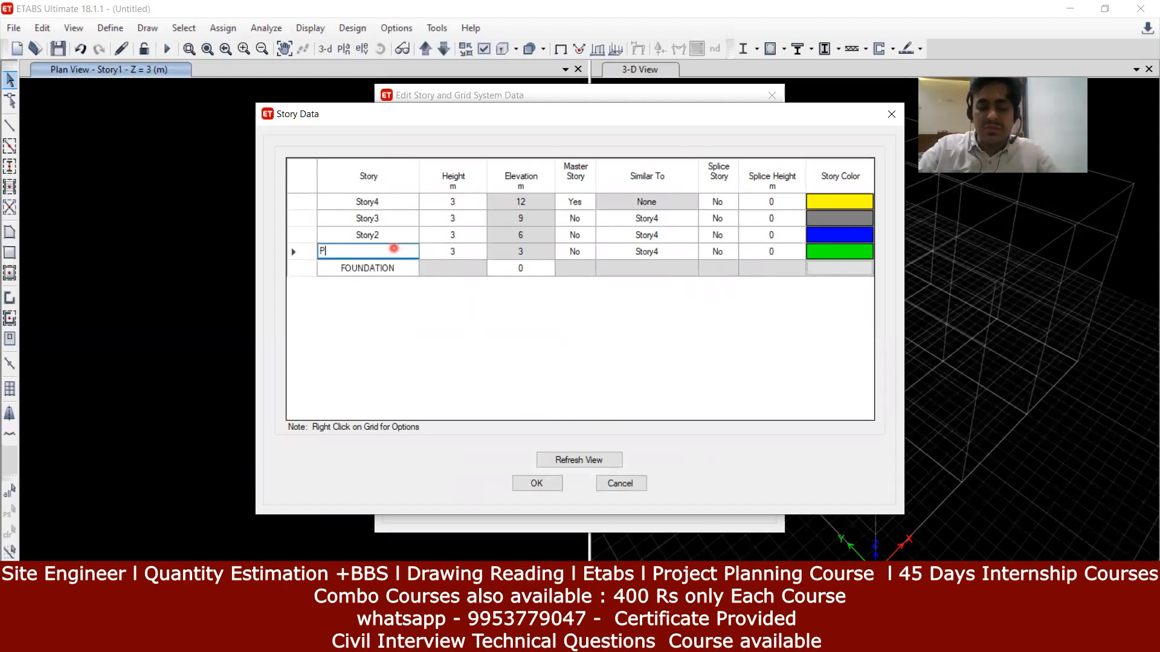
text(LINTH K)
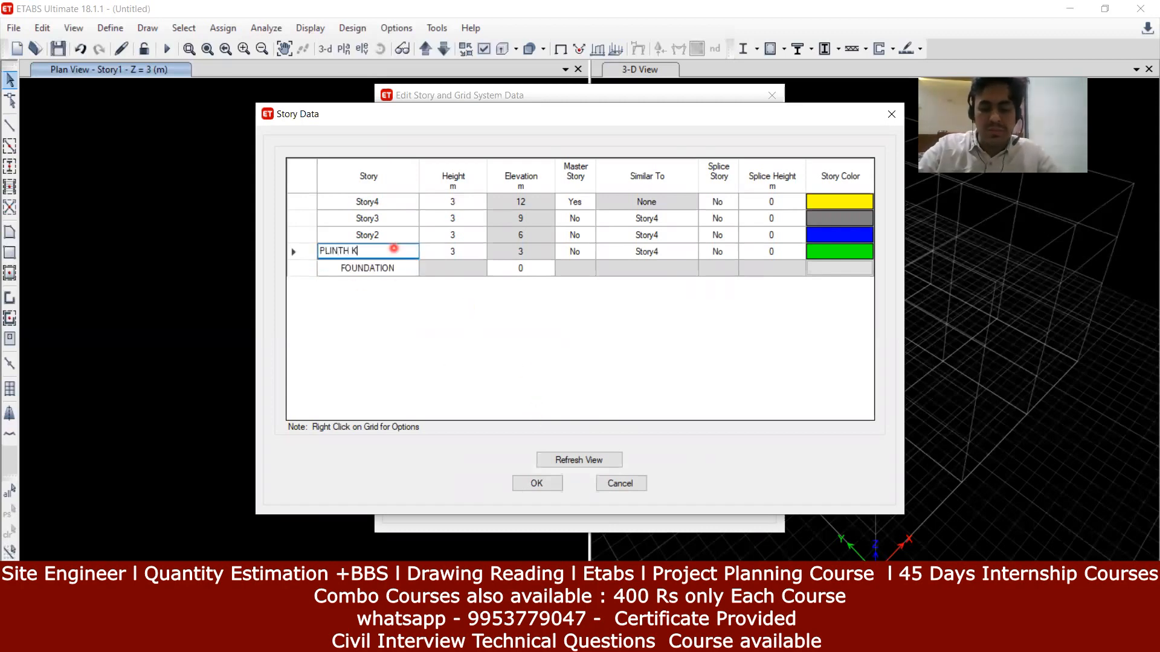
key(BackSpace)
text(LEVEL)
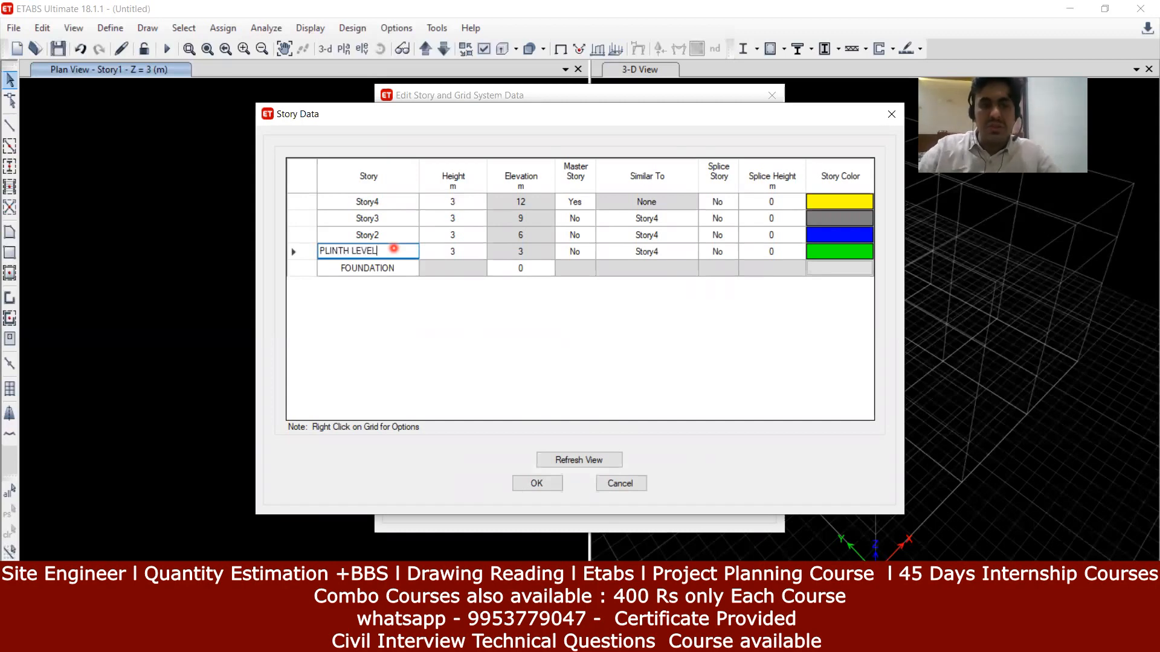
click(425, 308)
Step: Rename Story2, Story3 and Story4 to 1ST FLOOR, 2ND FLOOR and 3RD FLOOR
click(403, 249)
drag(379, 224, 382, 239)
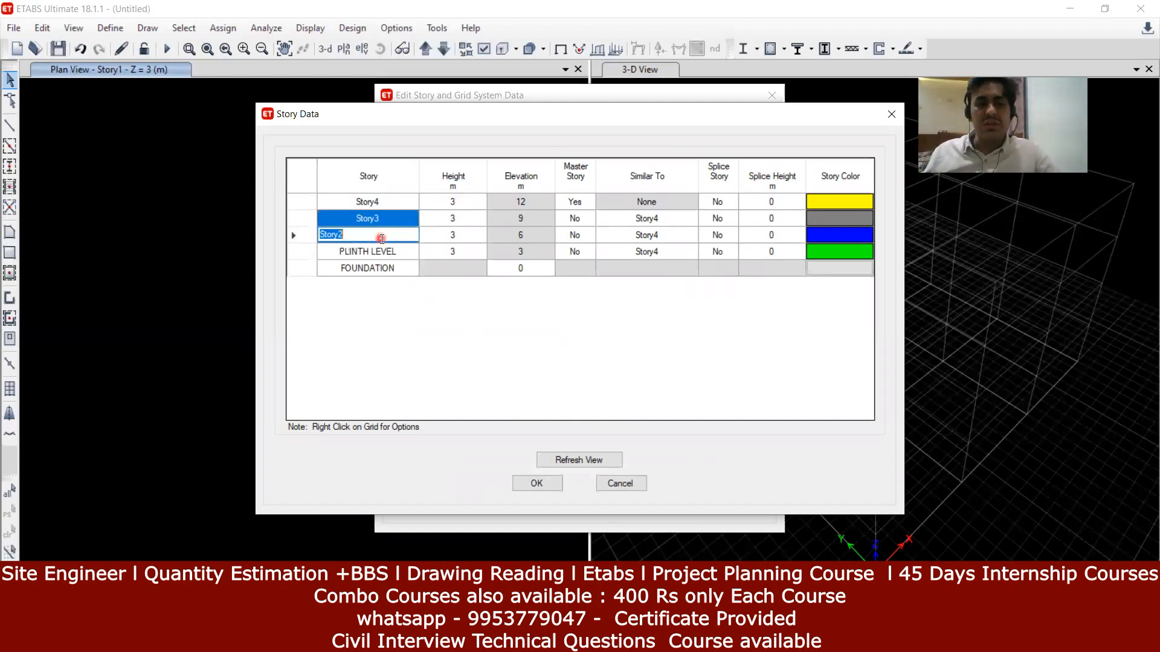
key(BackSpace)
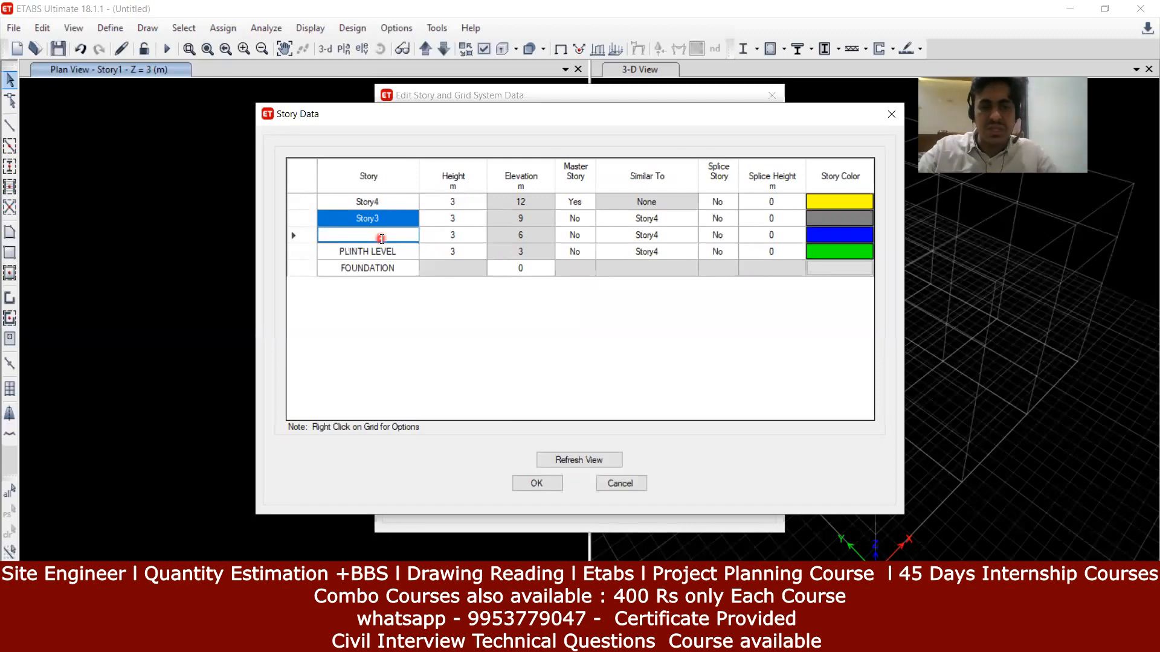
text(1ST F)
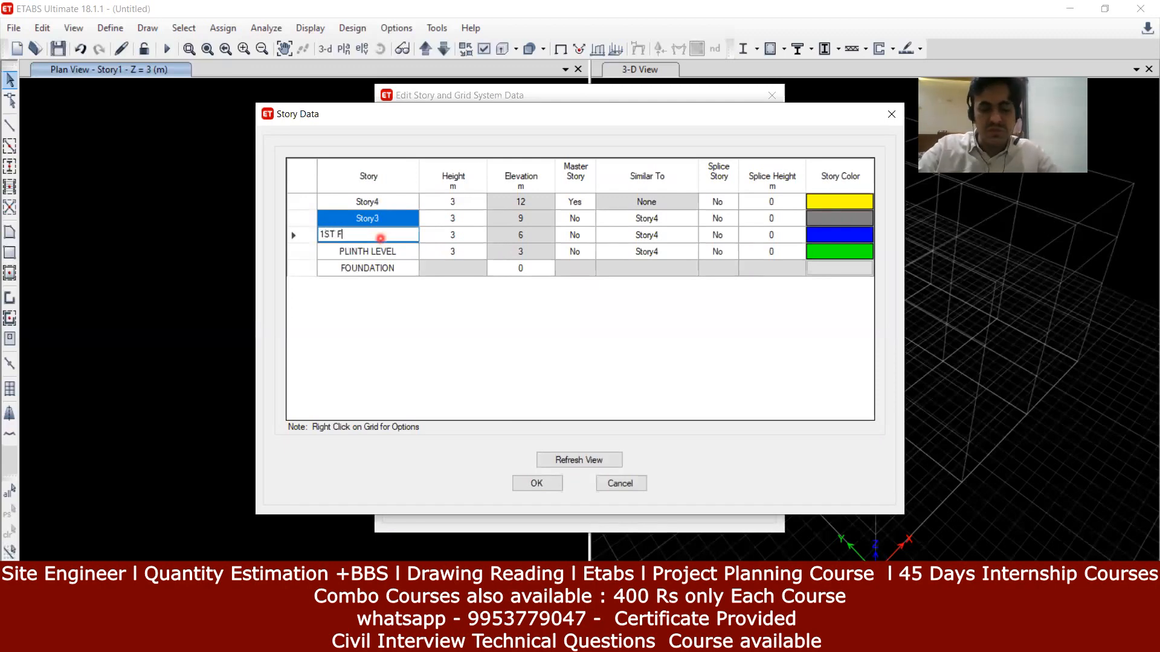
text(LOOR)
key(ctrl+a)
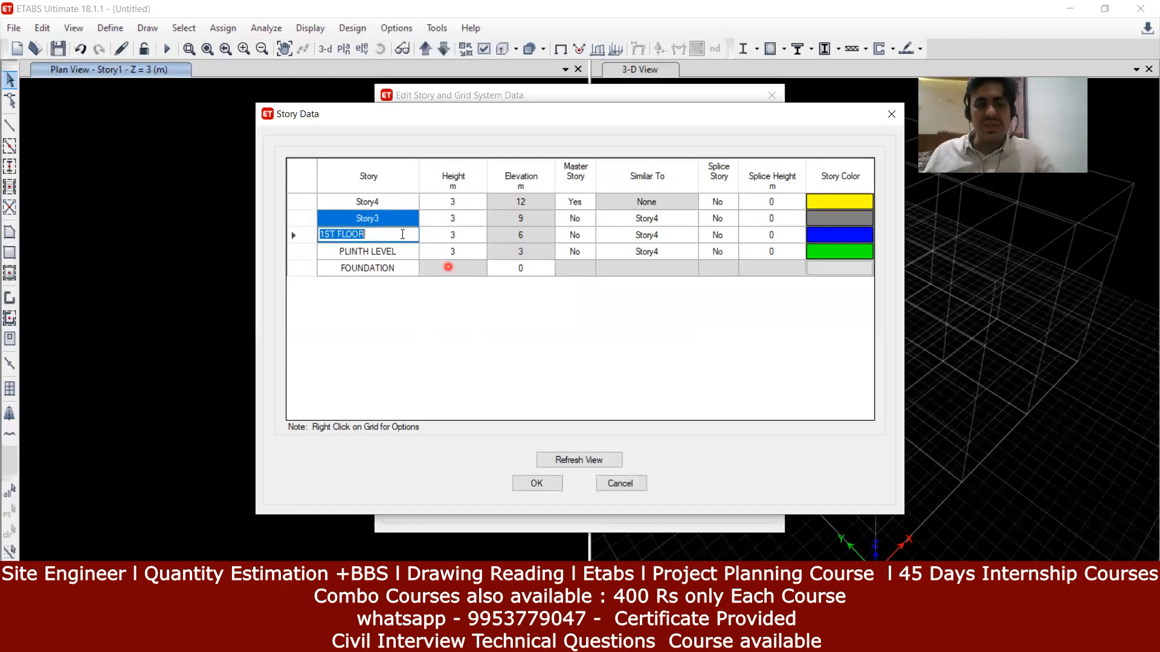
click(382, 215)
key(BackSpace)
text(2)
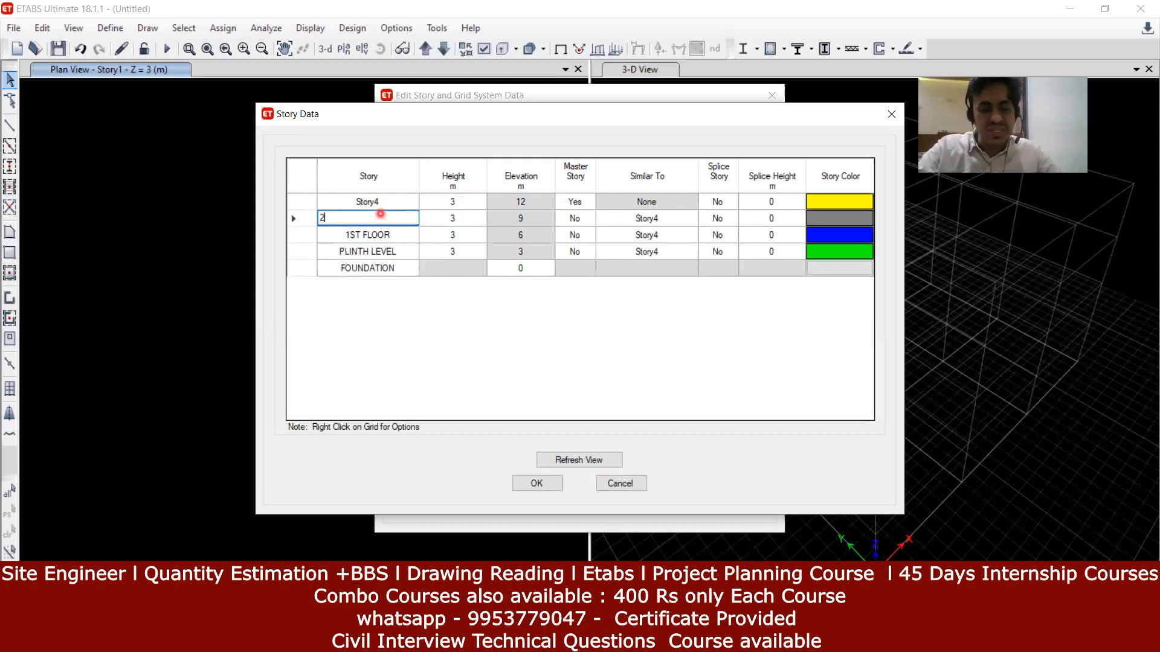
text(ND FLOOR)
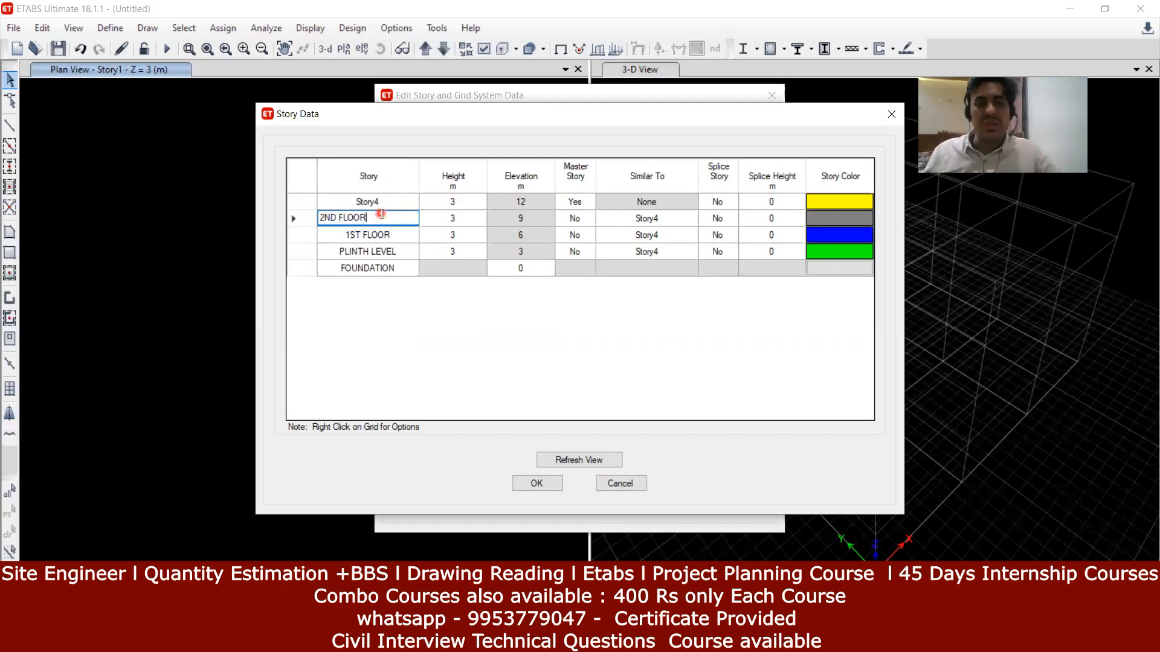
key(Return)
click(405, 202)
key(BackSpace)
text(3RD F)
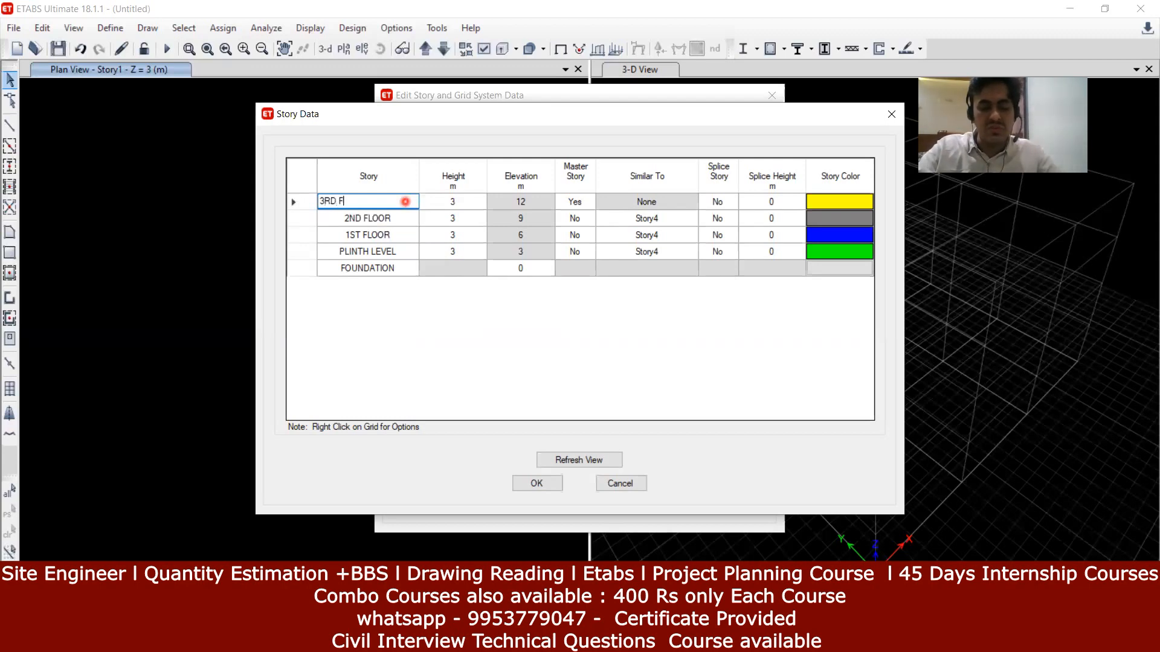
text(LOOR)
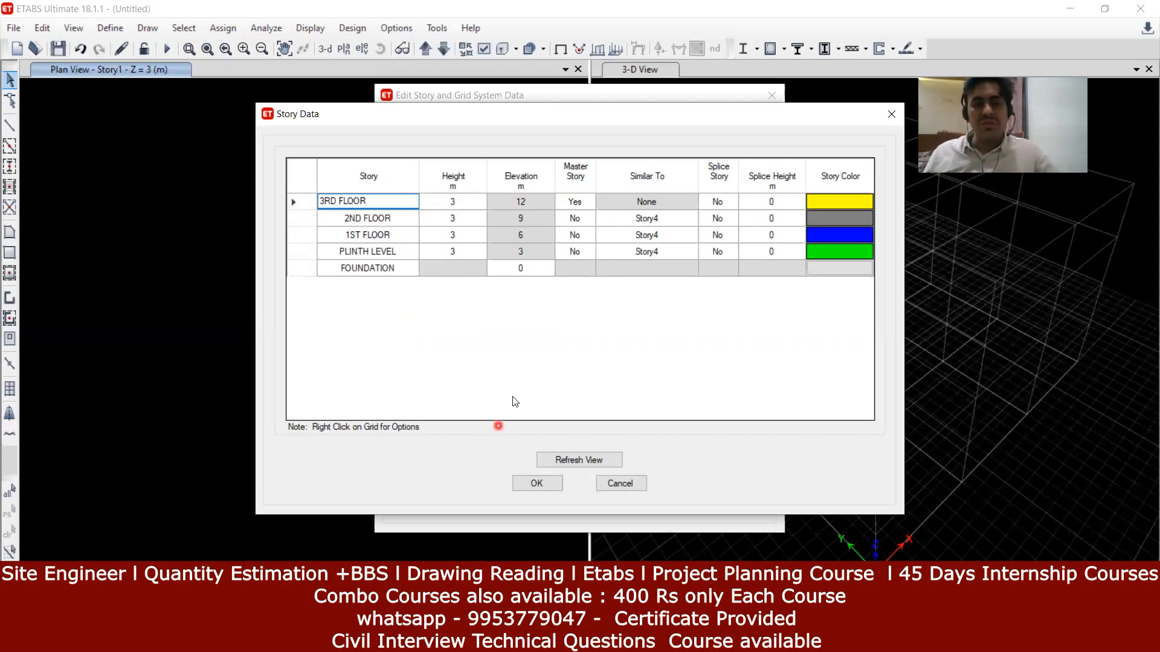
key(Return)
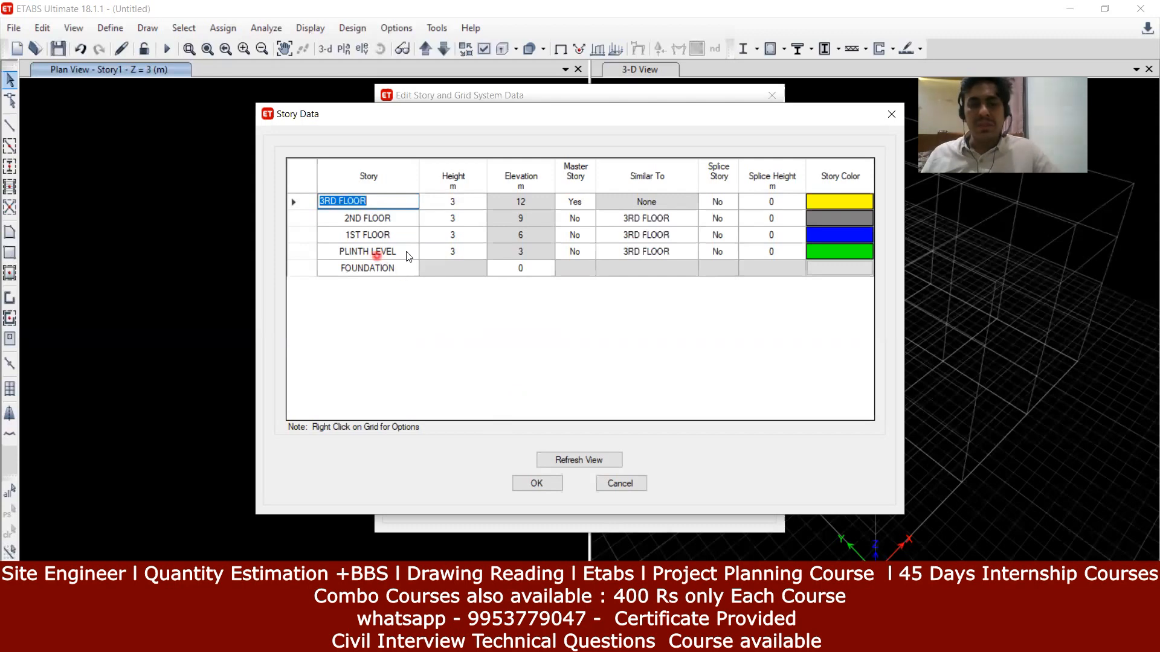
Step: Set the PLINTH LEVEL height to 1.5 m and the 1ST FLOOR height to 3.2 m
click(464, 251)
text(1)
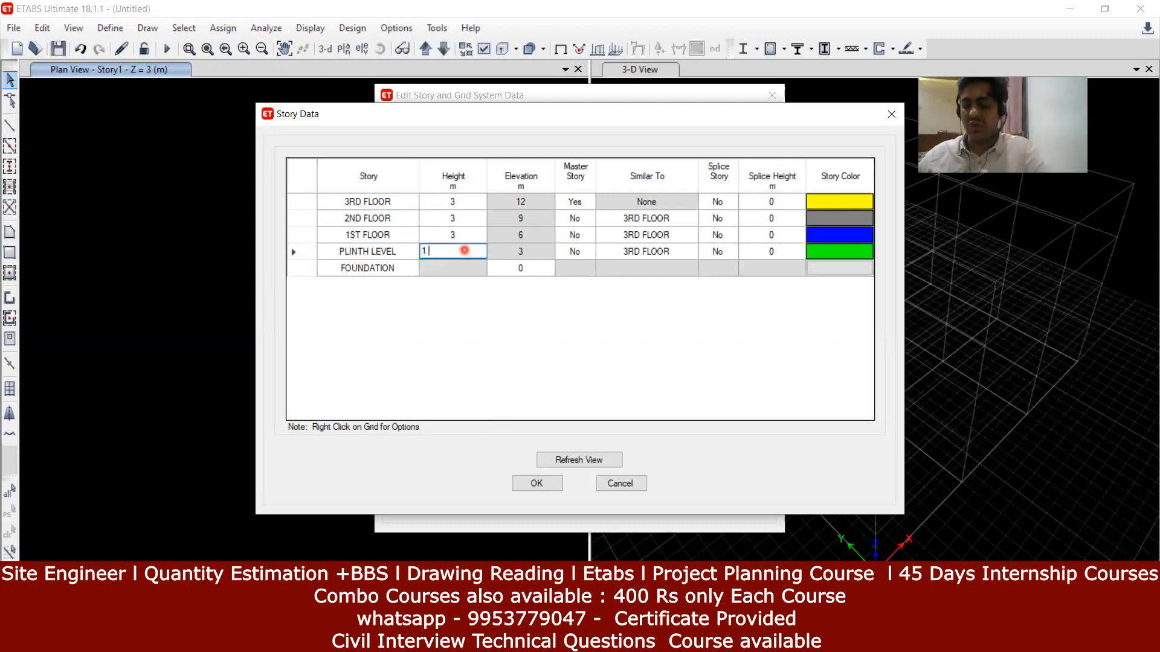
text(.5)
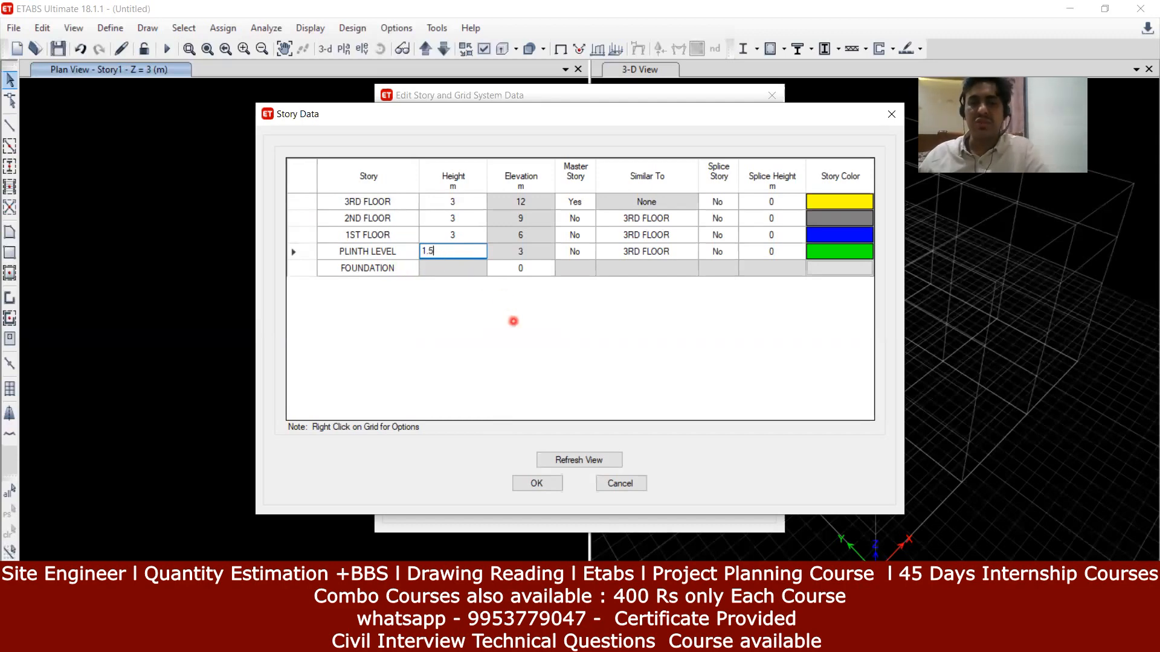
click(514, 321)
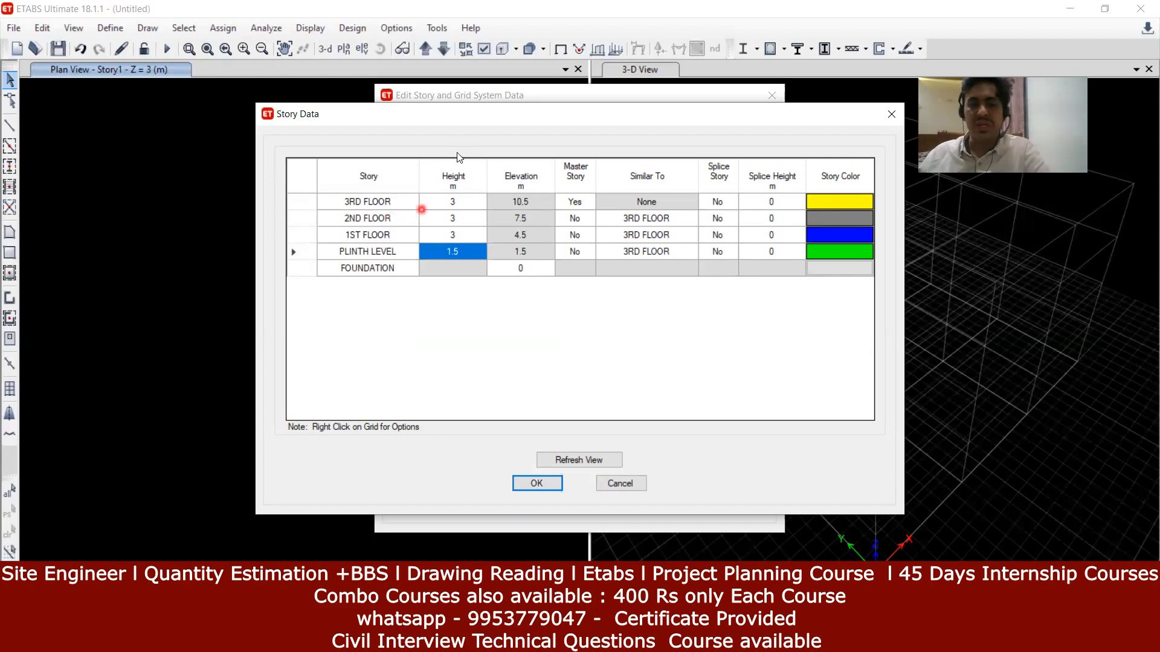
click(472, 240)
text(3.)
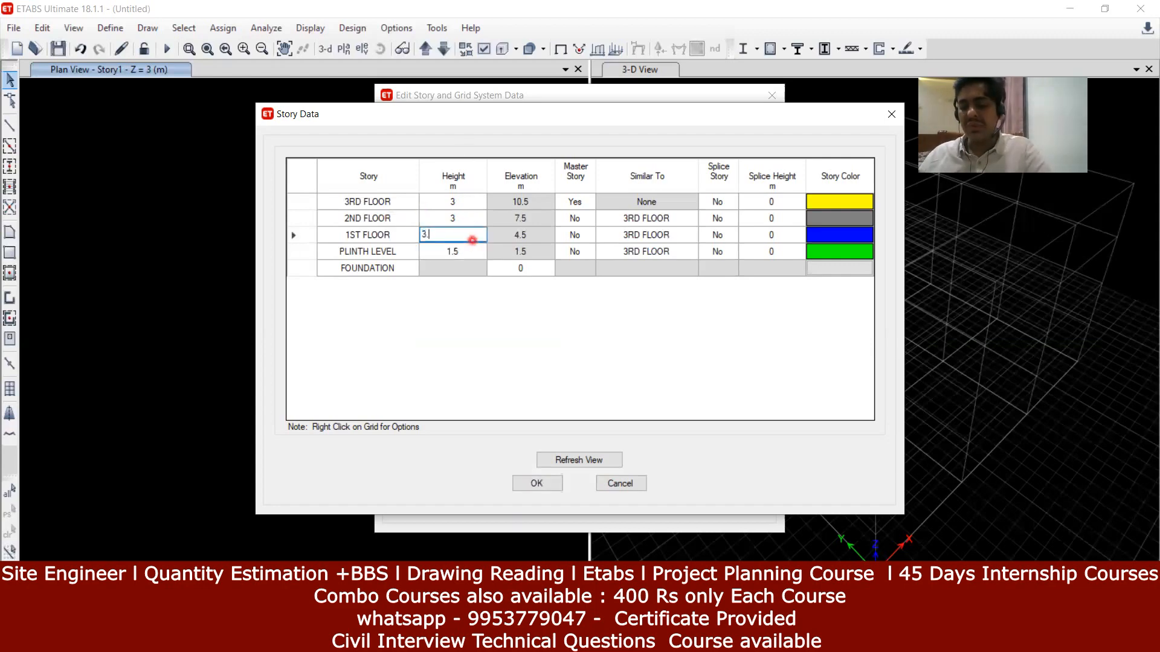
text(1)
click(479, 295)
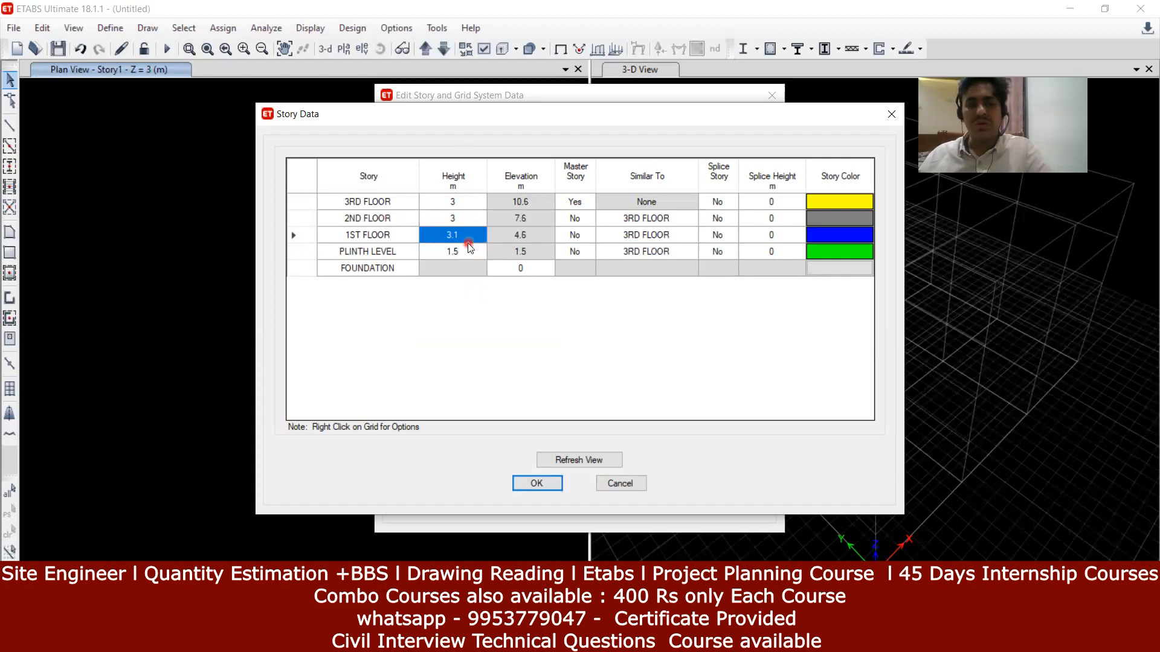
click(468, 238)
text(3.2)
click(493, 308)
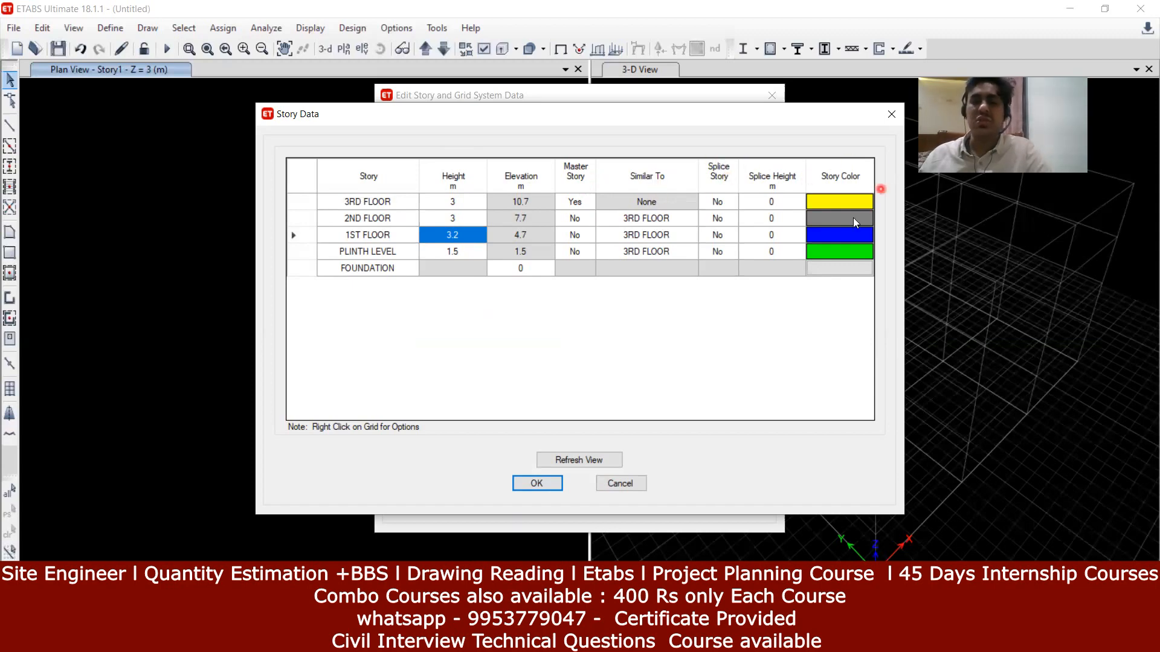
click(840, 234)
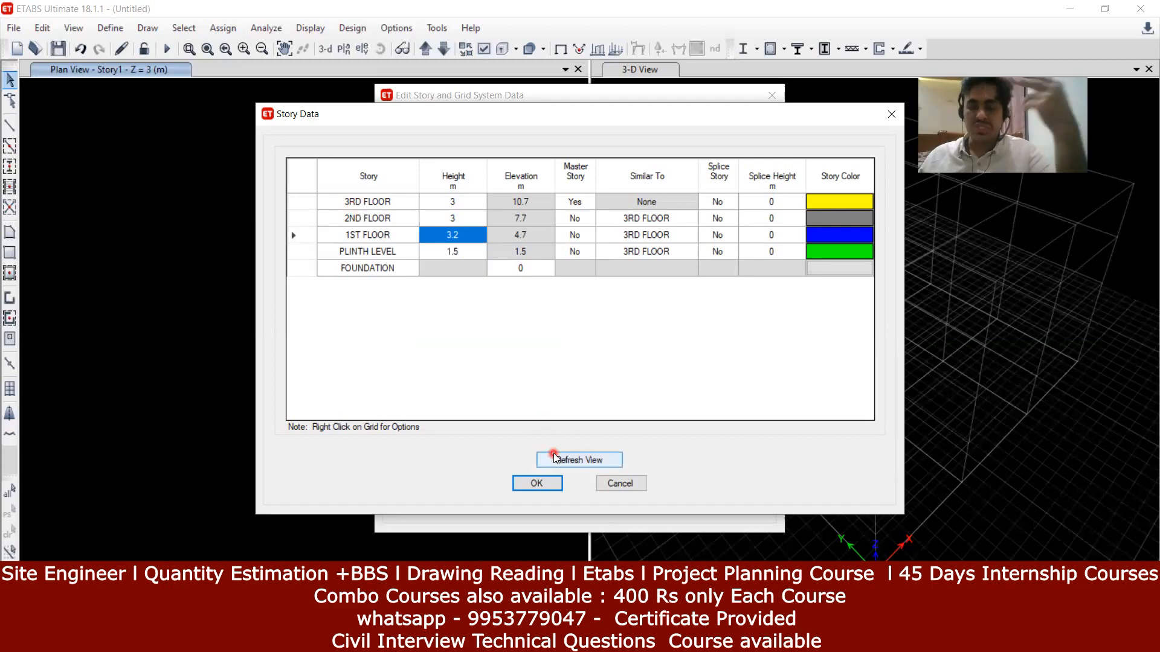
Step: Accept the storey edits and quick-add new 3 m storeys, Story1–Story7, above 3RD FLOOR
click(550, 483)
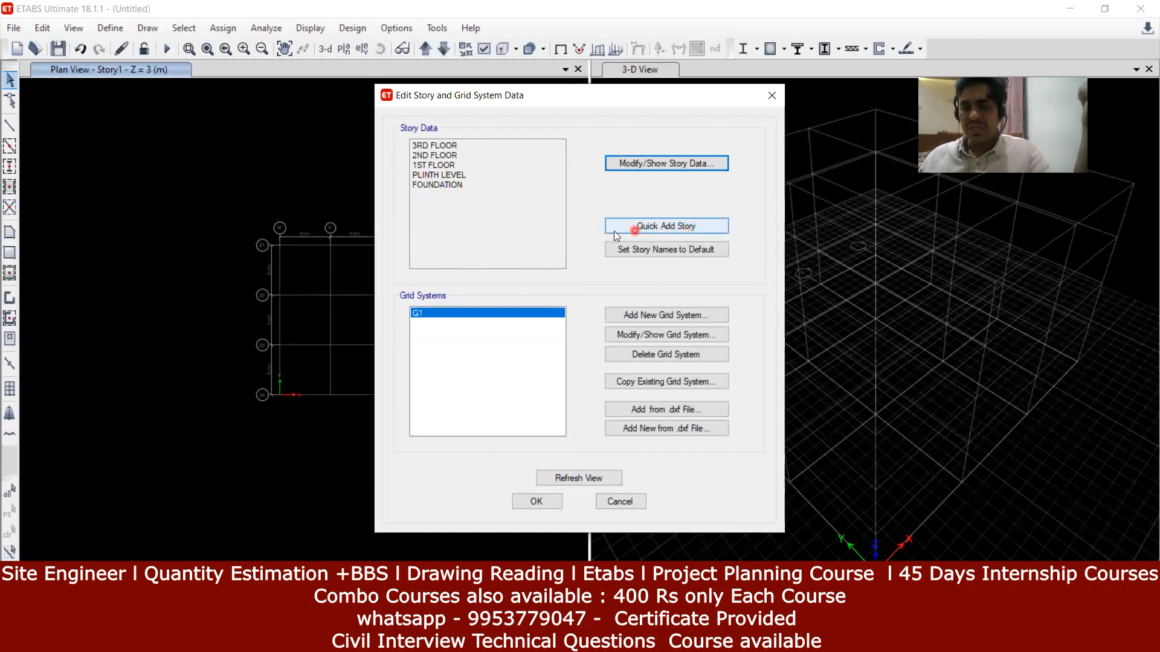
click(689, 229)
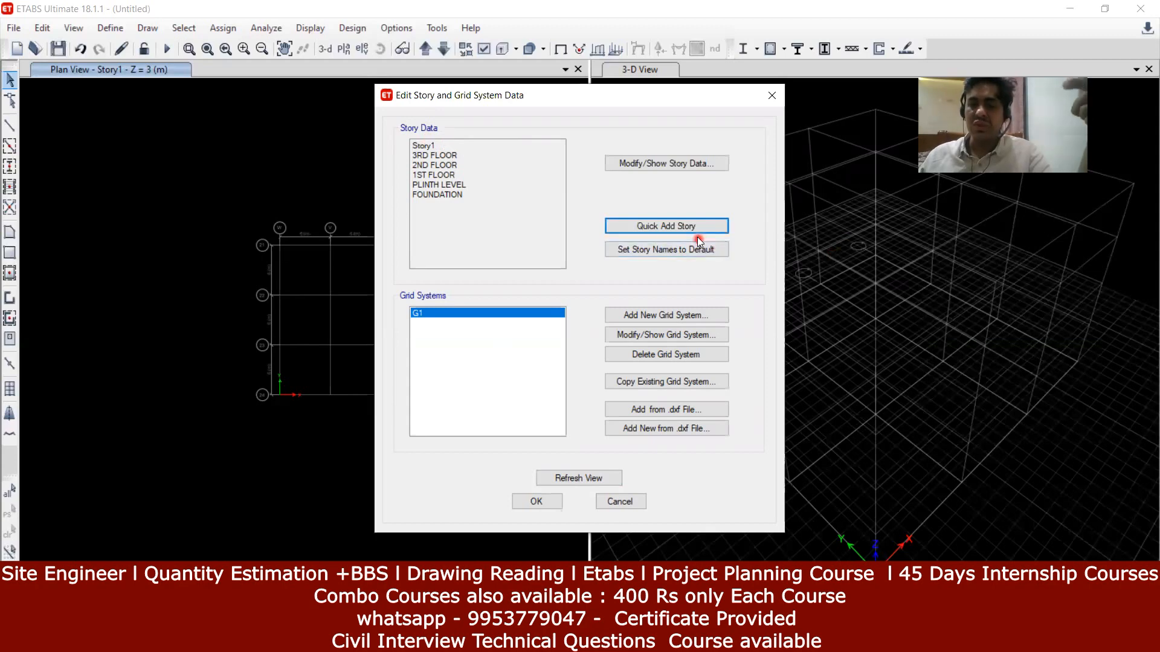
click(686, 229)
click(685, 228)
click(685, 228)
click(685, 229)
click(685, 229)
click(685, 228)
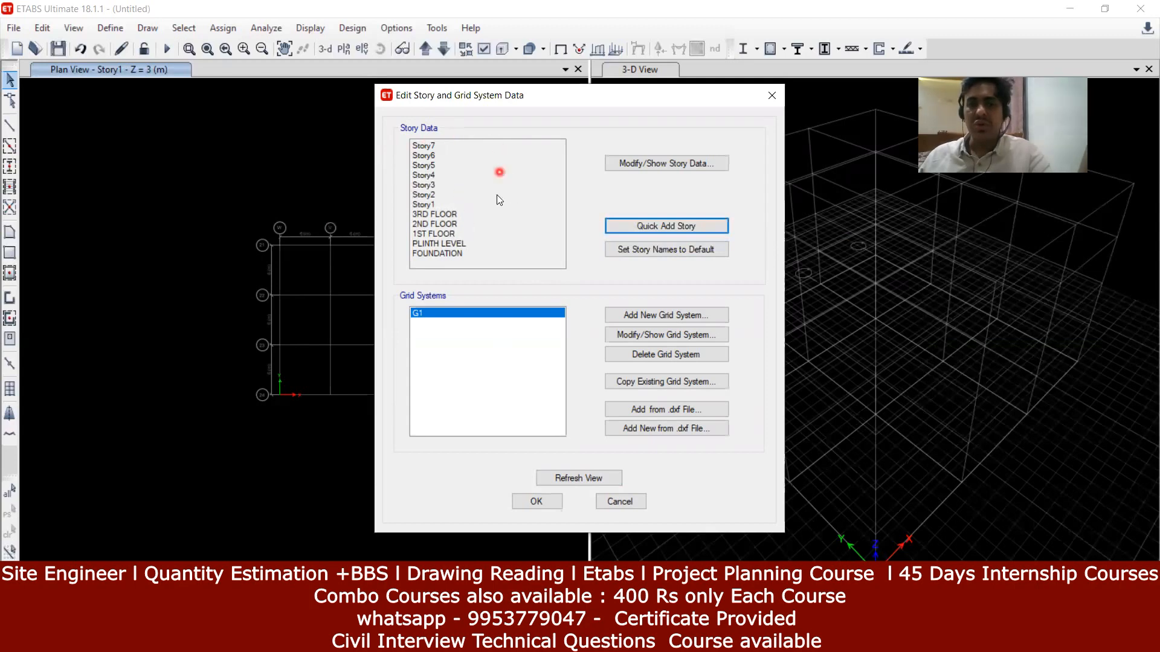
Step: Reopen the Story Data table
click(640, 169)
click(661, 165)
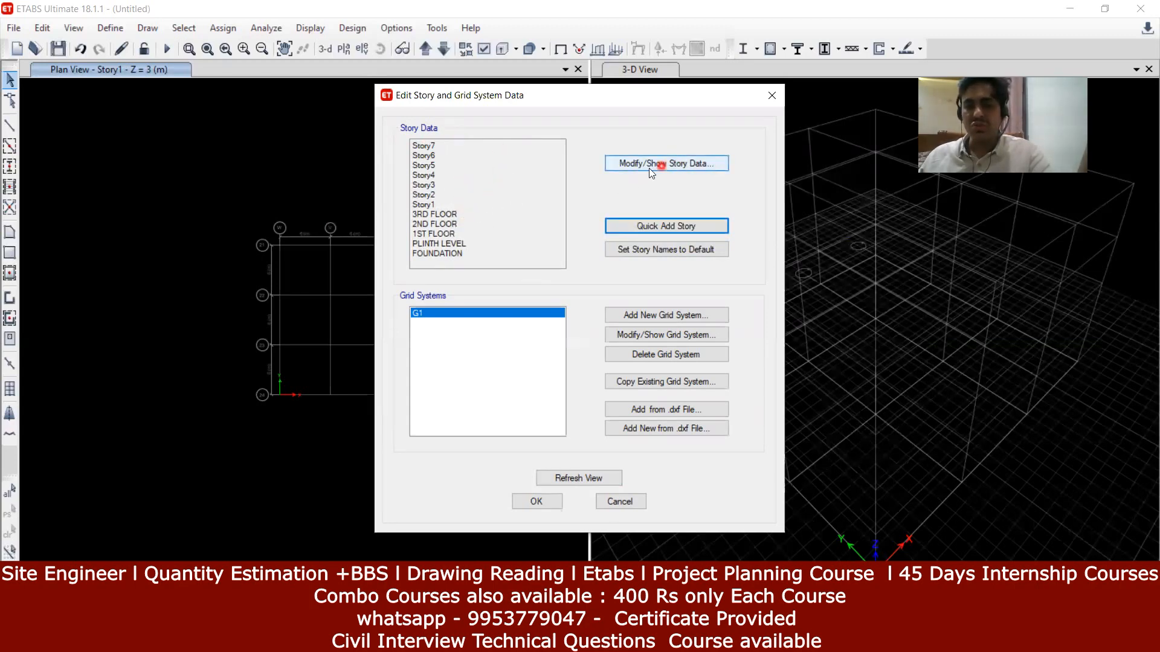
click(682, 168)
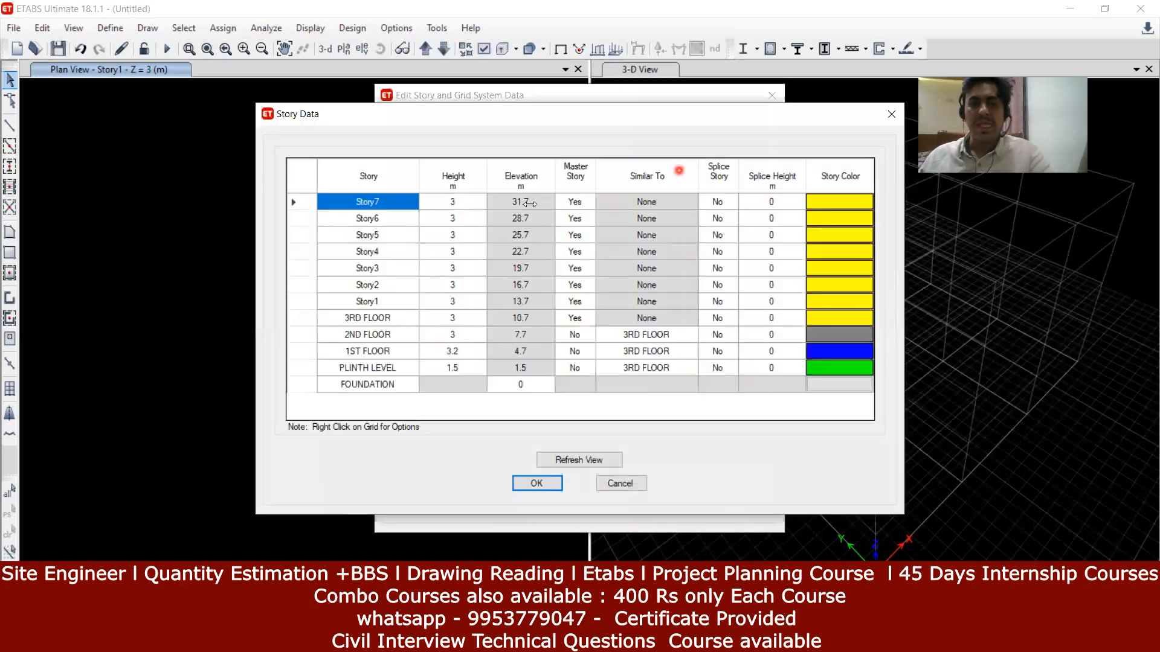
Step: Rename Story1–Story5 to 4TH FLOOR, 5 TH FLOOR, 6 TH FLOOR, 7TH FLOOR and 8TH FLOOR
click(398, 305)
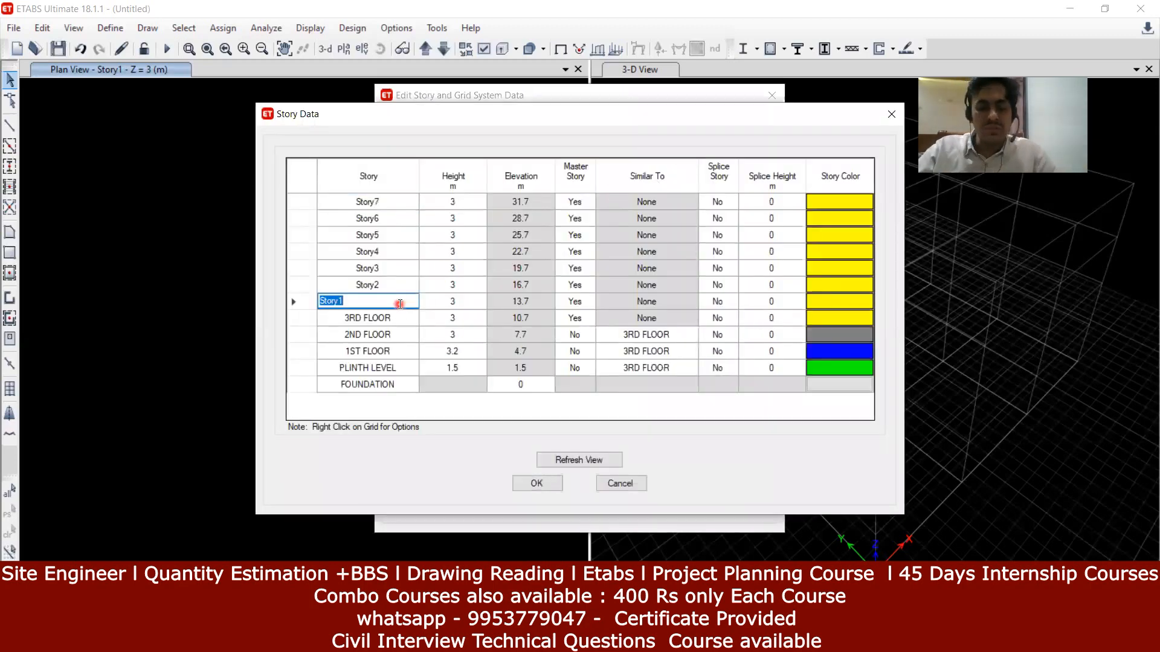
text(4TH FLOOT)
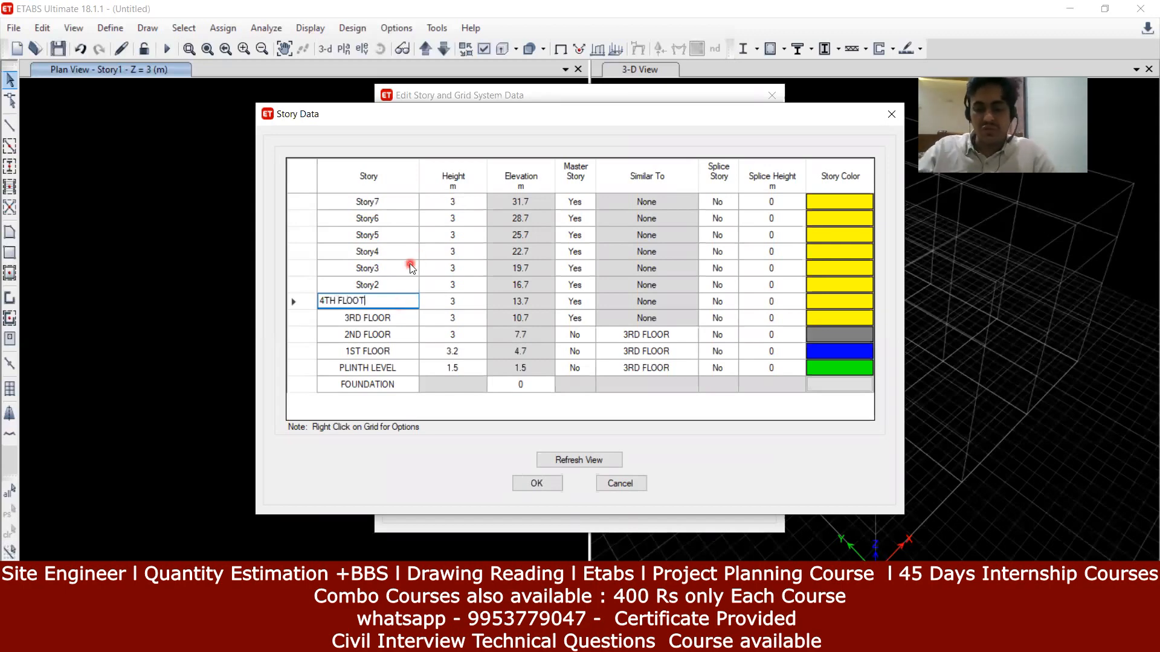
key(BackSpace)
text(R)
click(393, 284)
text(5)
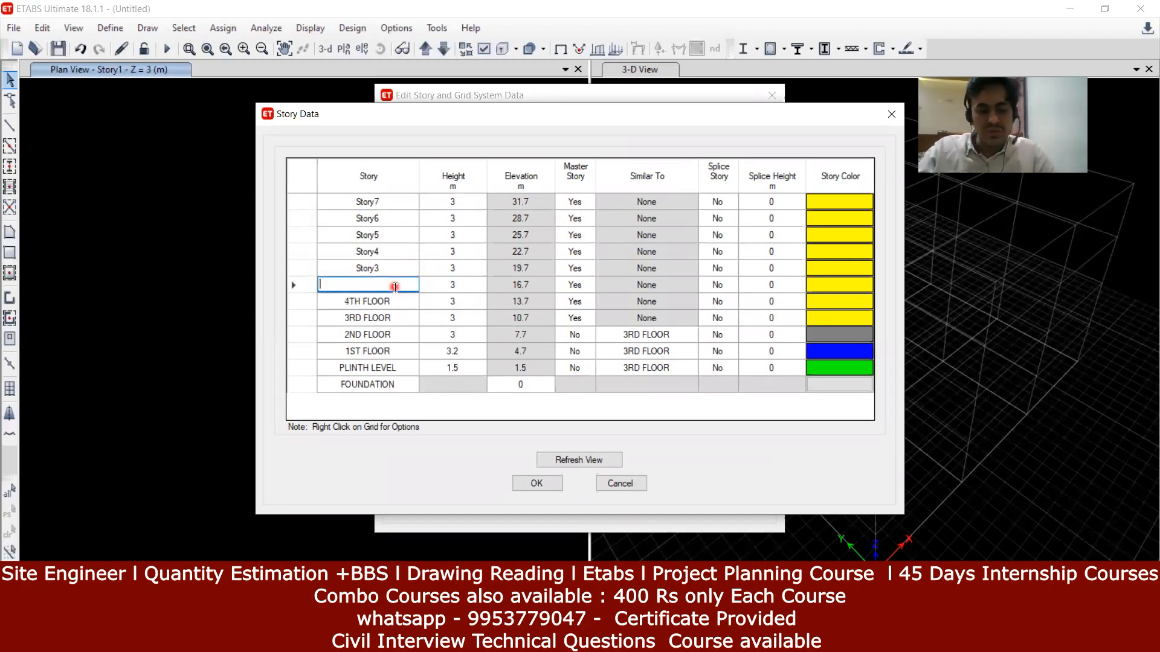
text( TH FLOOR)
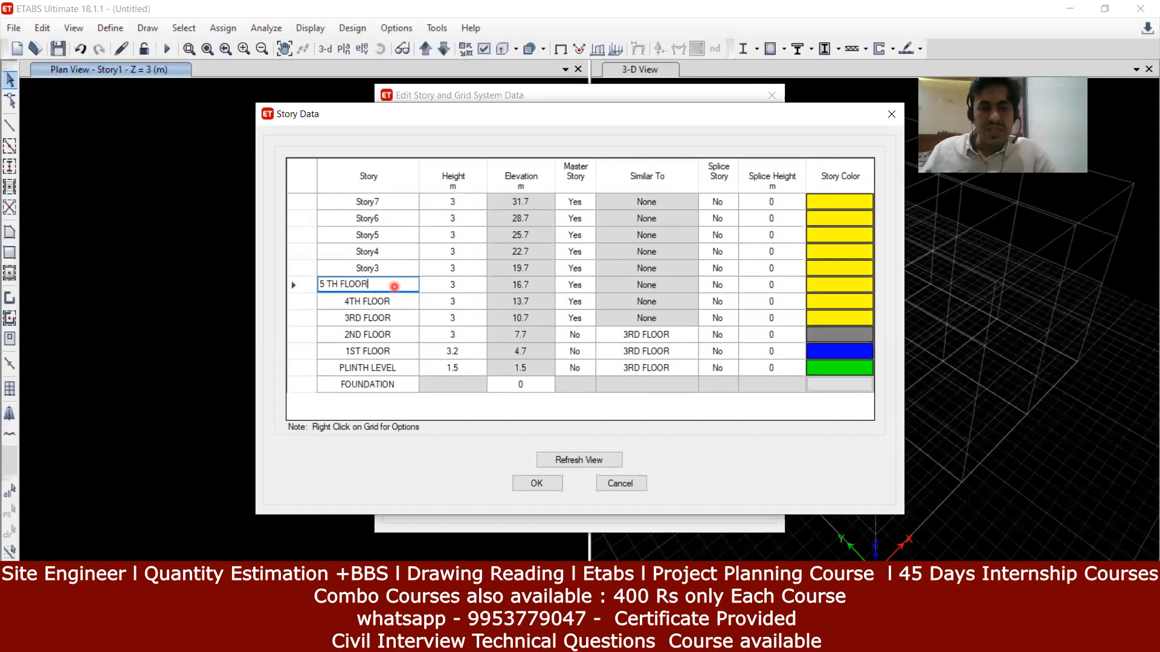
click(391, 269)
key(BackSpace)
text(6 TH F)
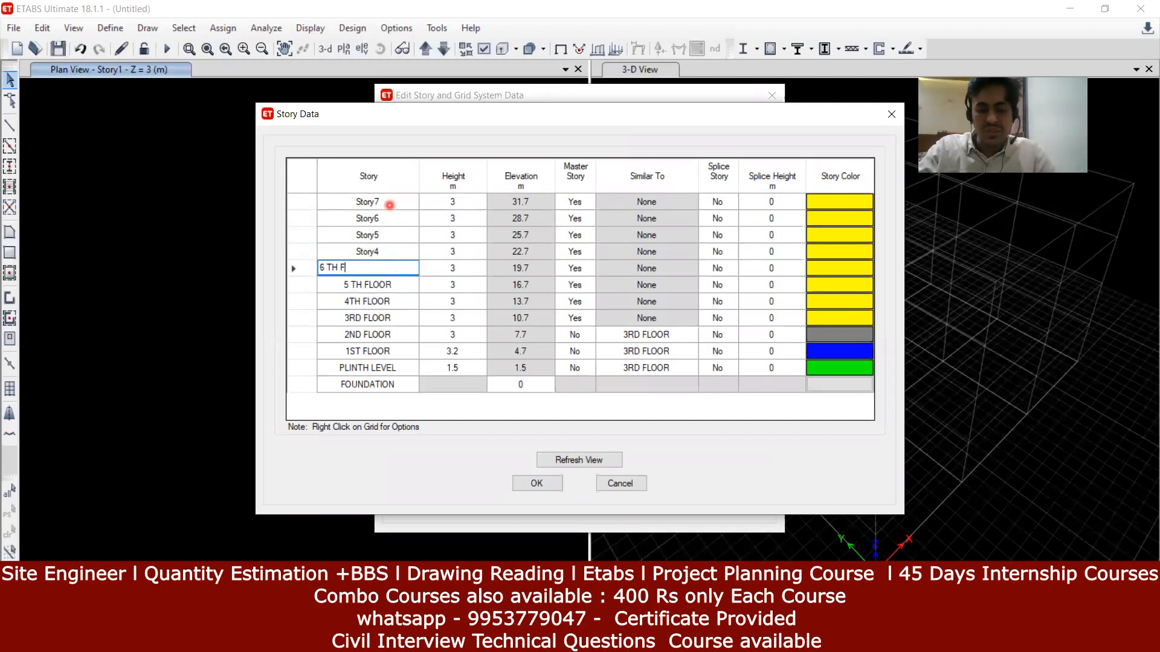
text(LOOR)
click(392, 253)
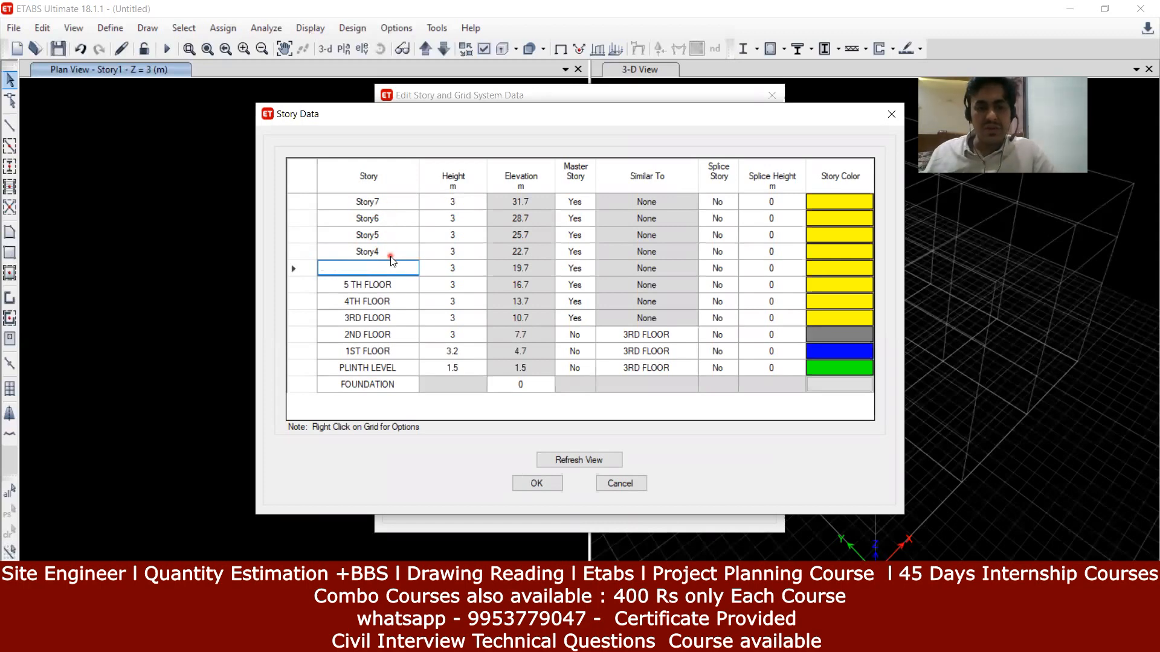
key(BackSpace)
text(7 T)
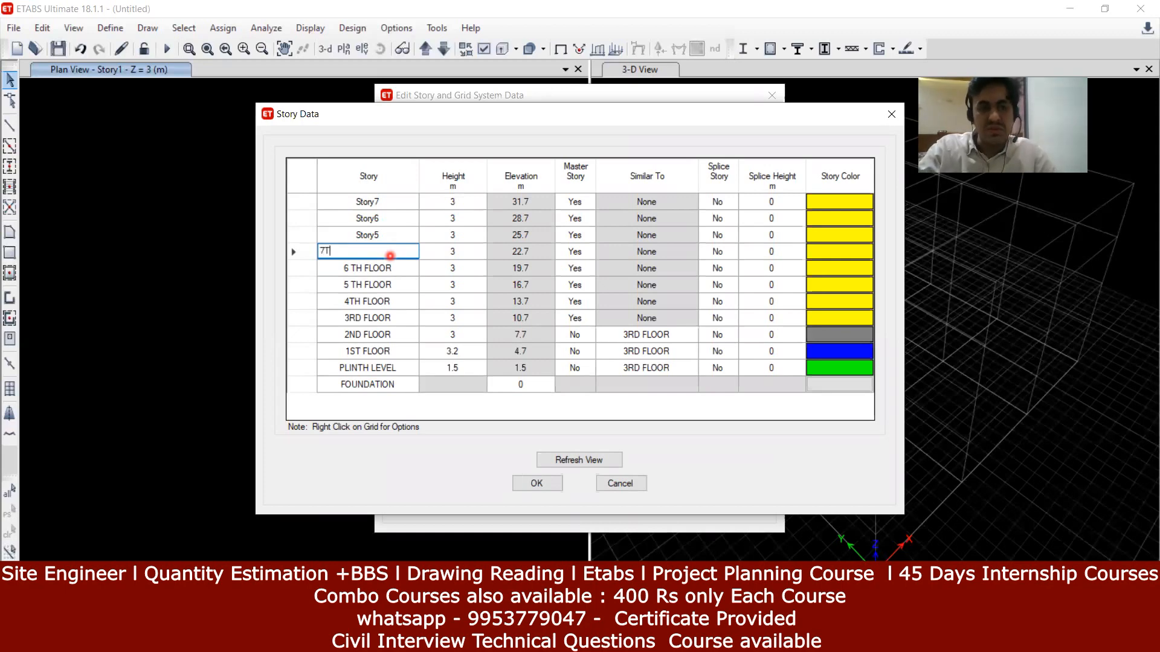
text(FLOOR)
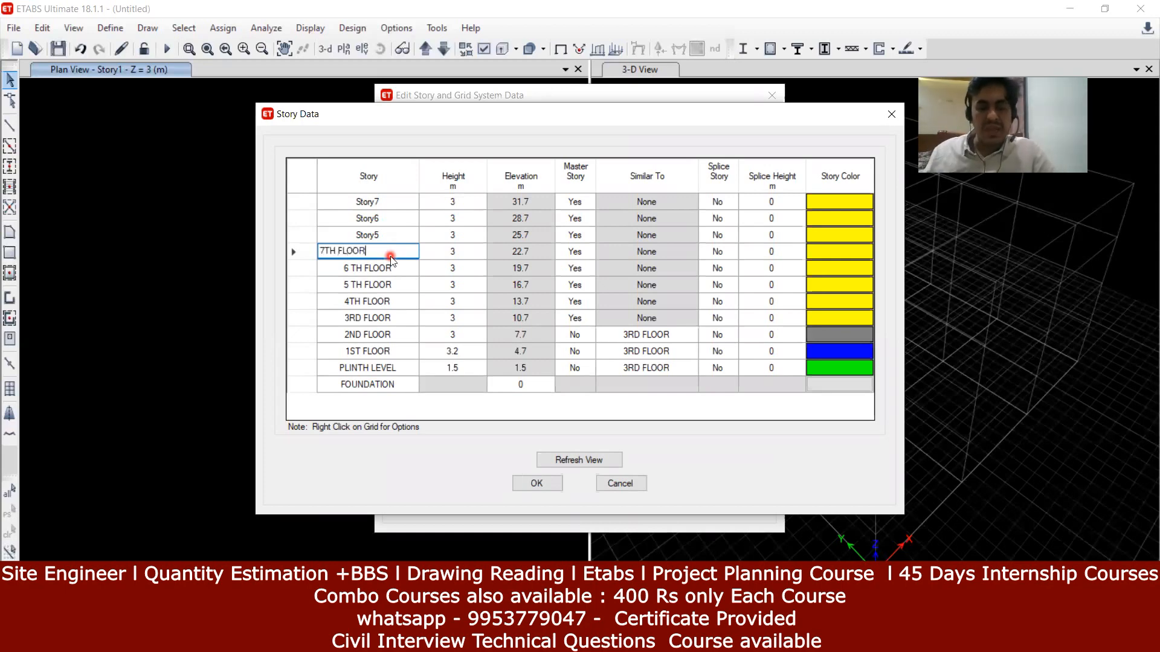
click(416, 233)
key(BackSpace)
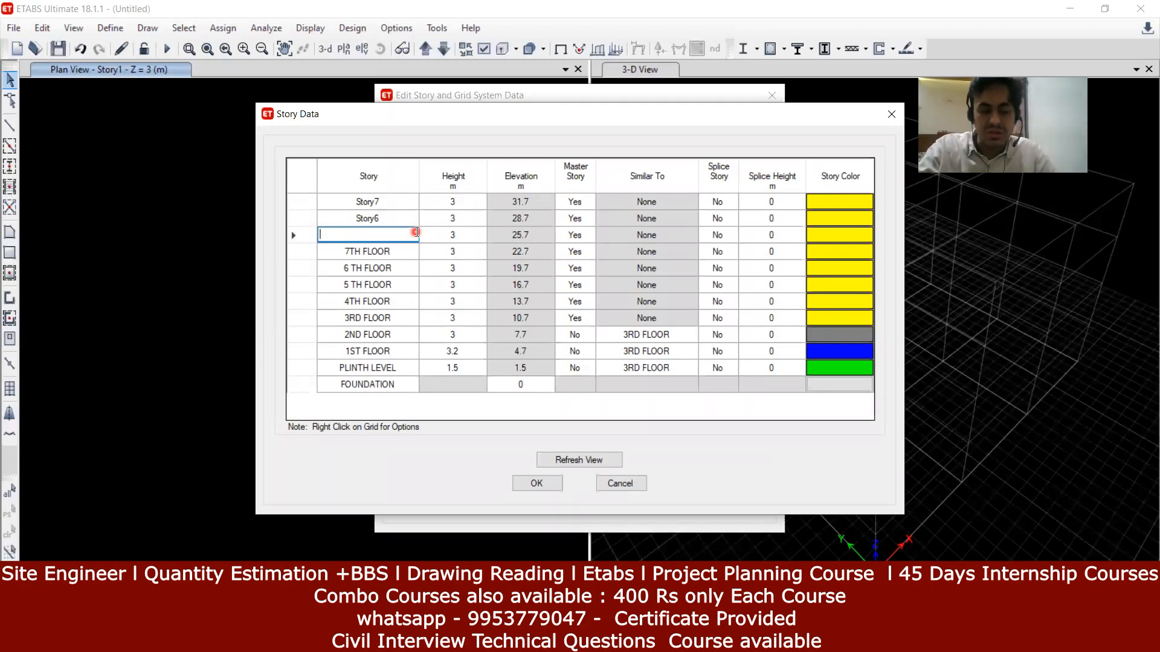
text(8TH FLOOR)
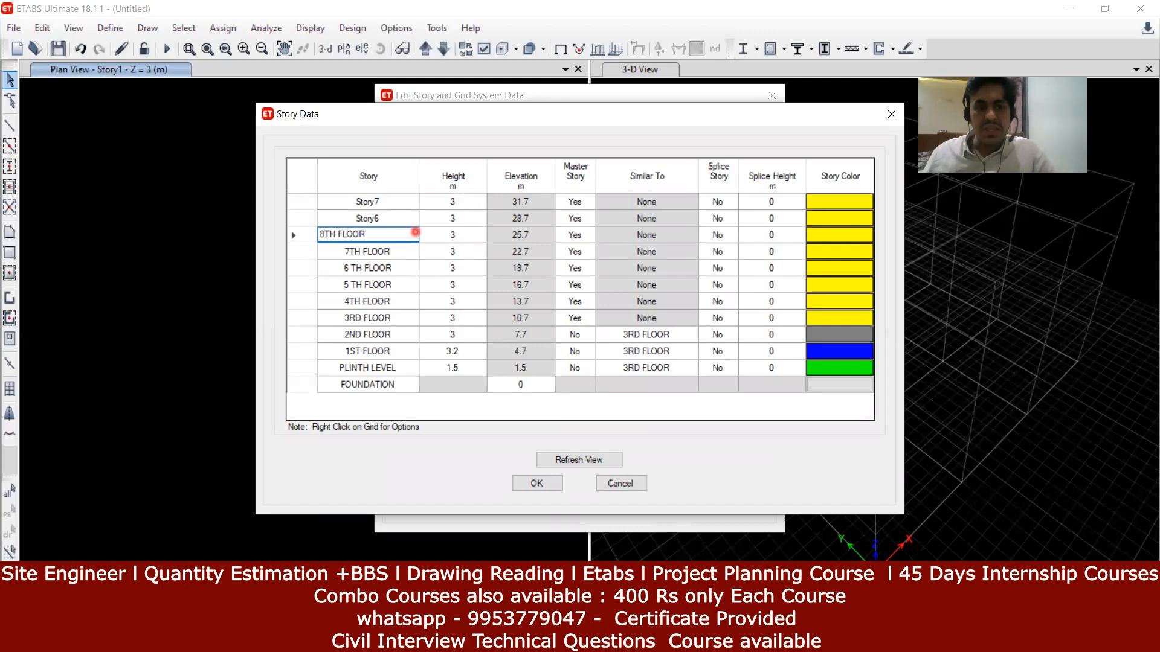
Step: Rename Story6 to TERRACE and Story7 to LMR/HEAD ROOM/OHT
click(387, 221)
text(T)
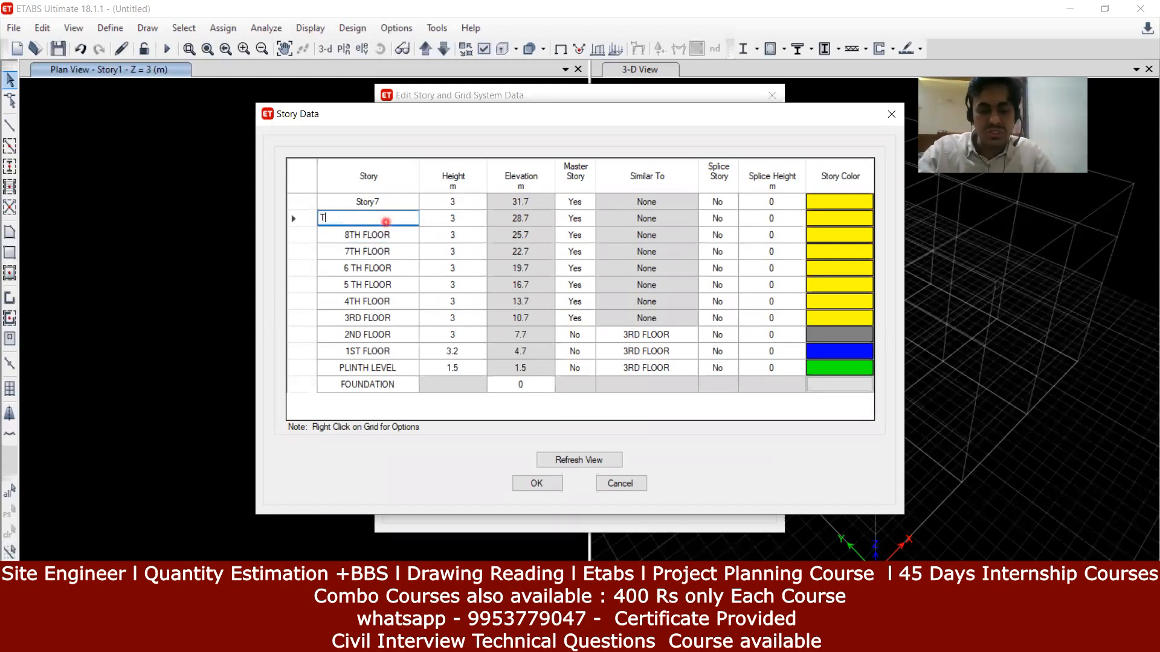
text(ERRCAE)
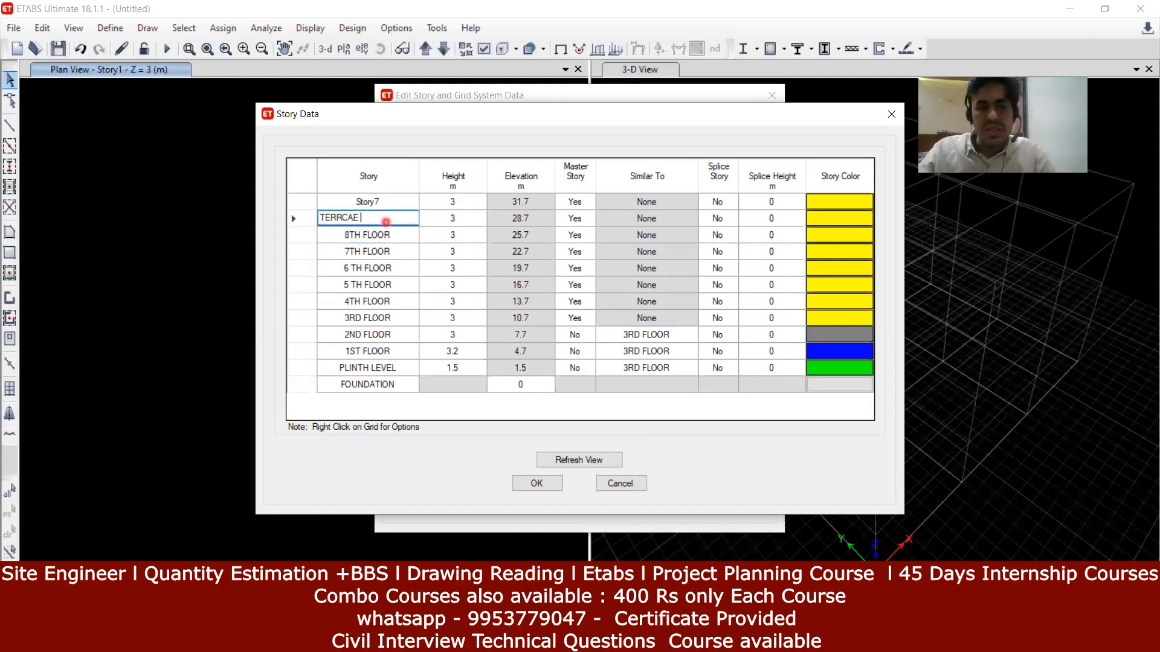
key(Up)
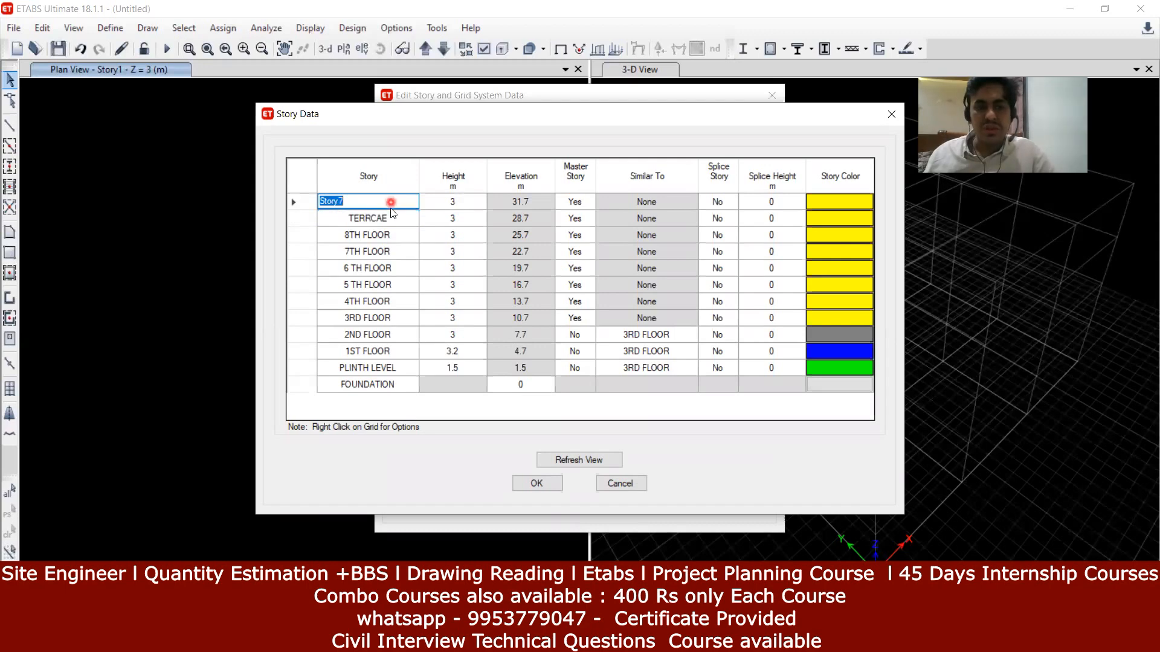
click(391, 215)
click(392, 215)
key(BackSpace)
key(BackSpace)
key(BackSpace)
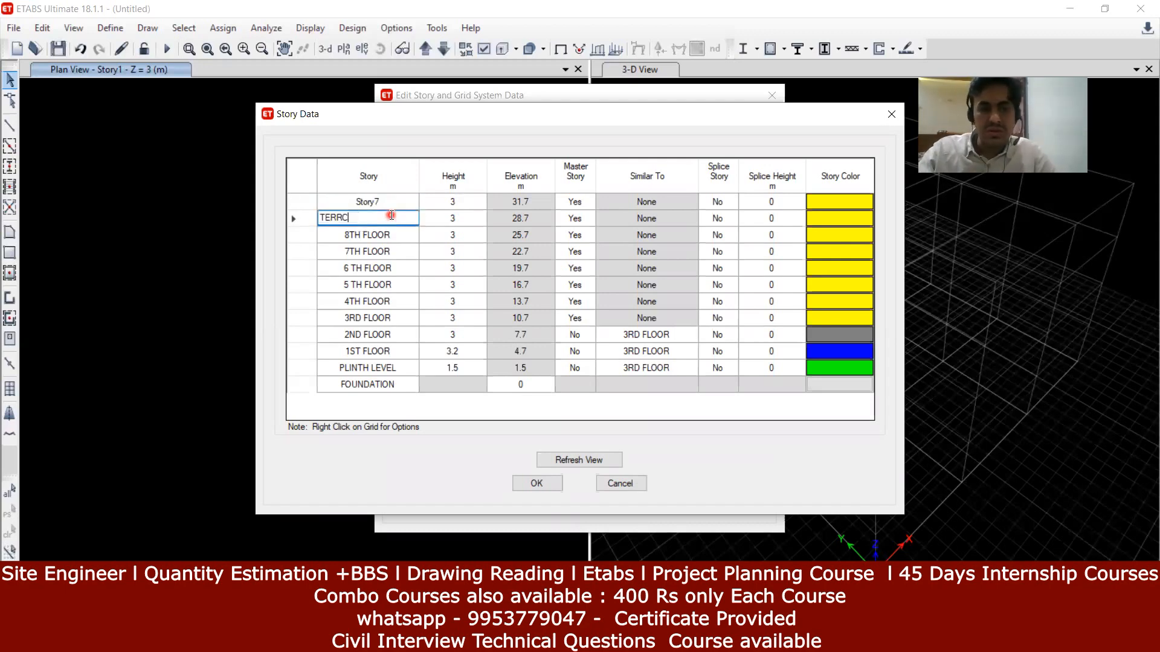
key(BackSpace)
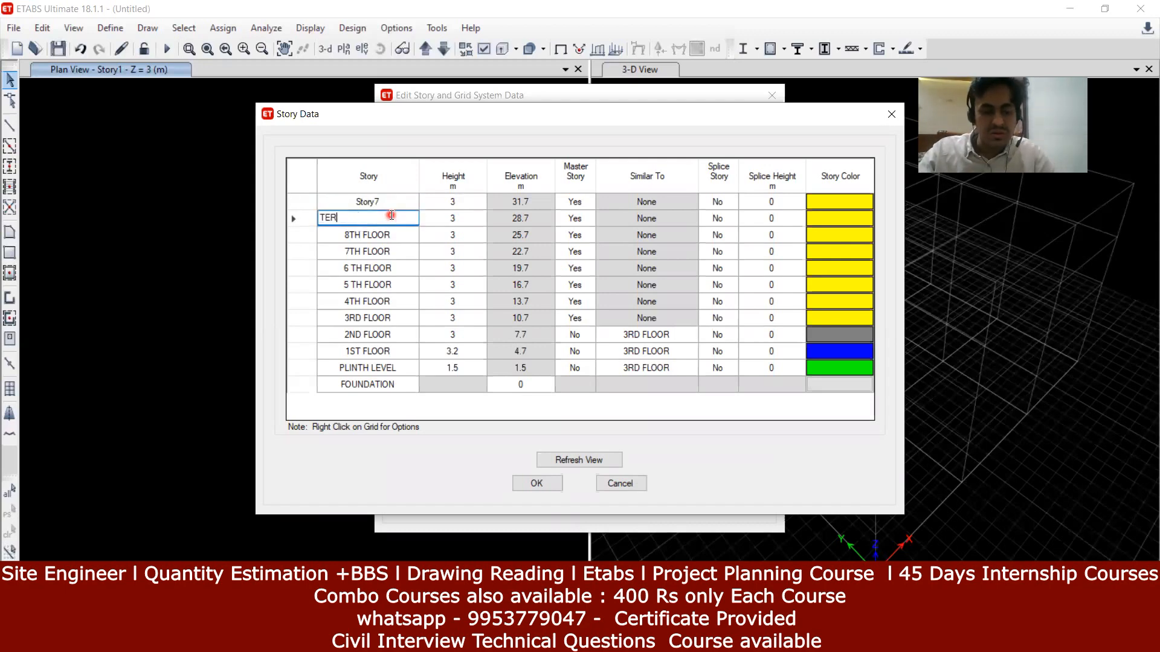
text(RACE)
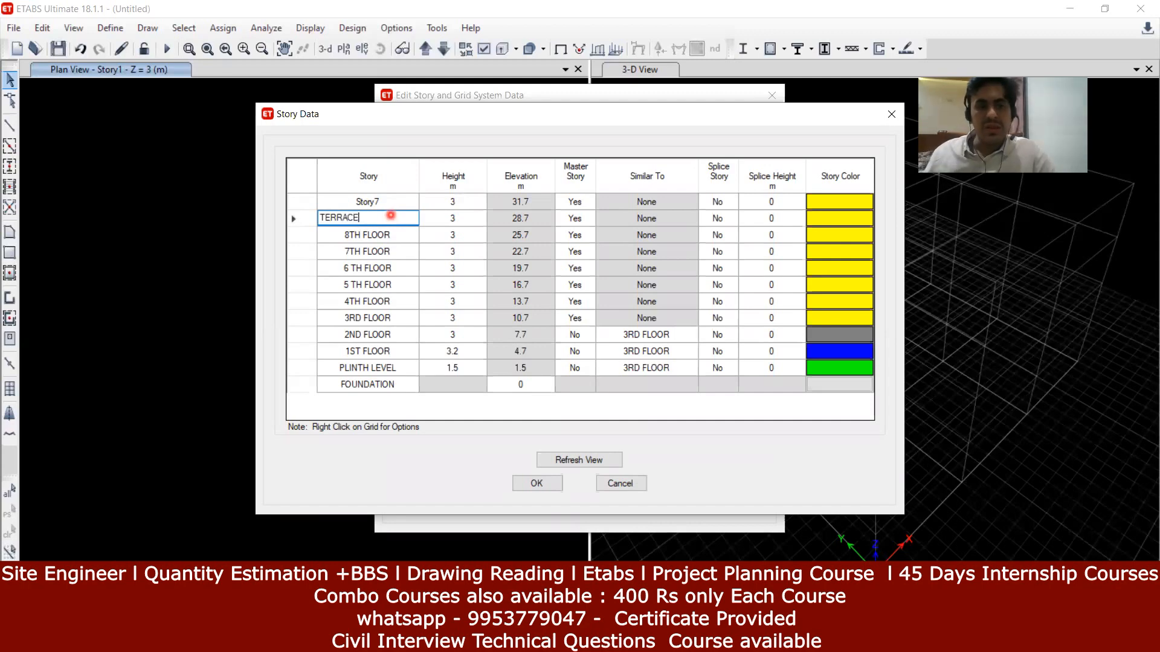
click(454, 260)
click(398, 207)
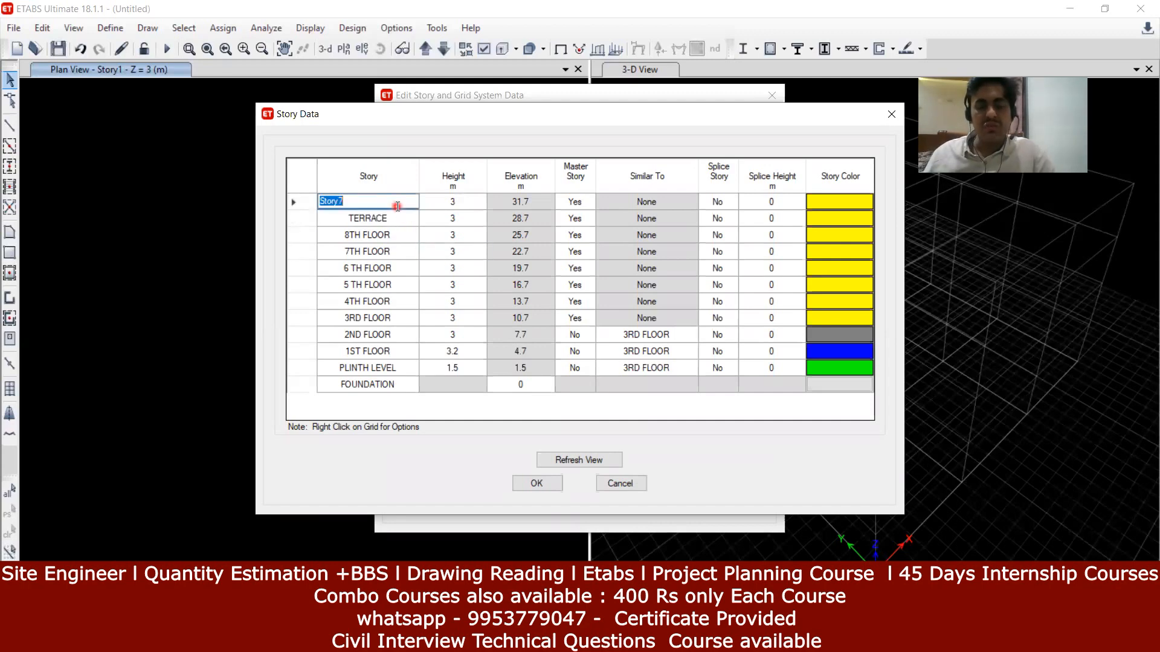
key(BackSpace)
text(LMR)
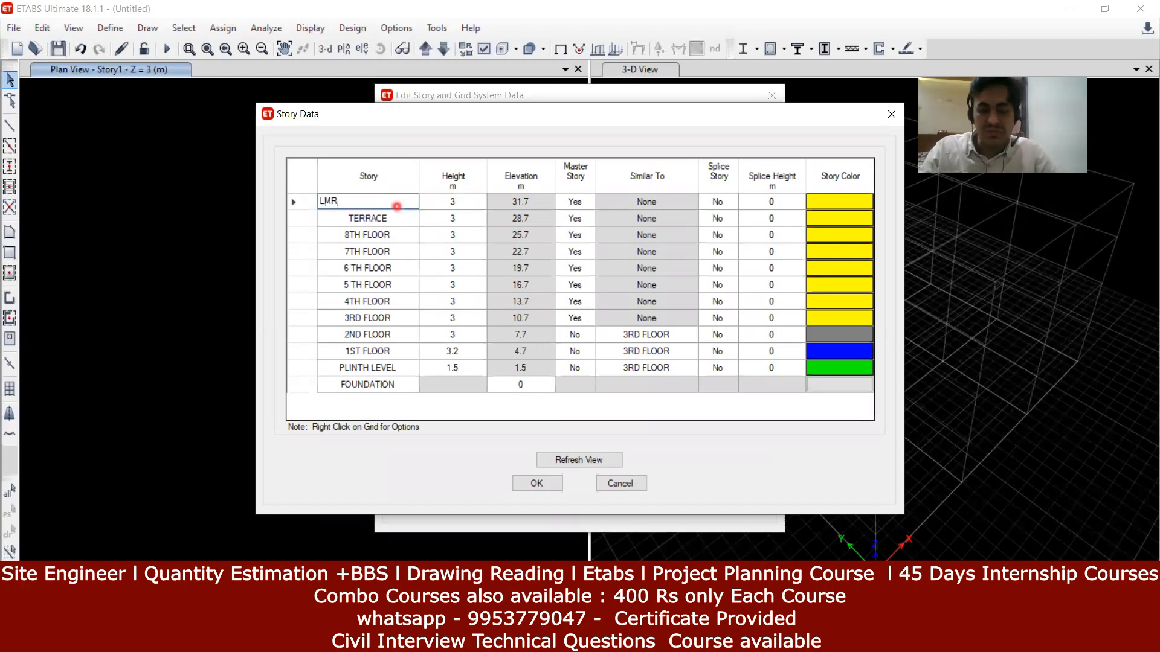
text(/ HEAD)
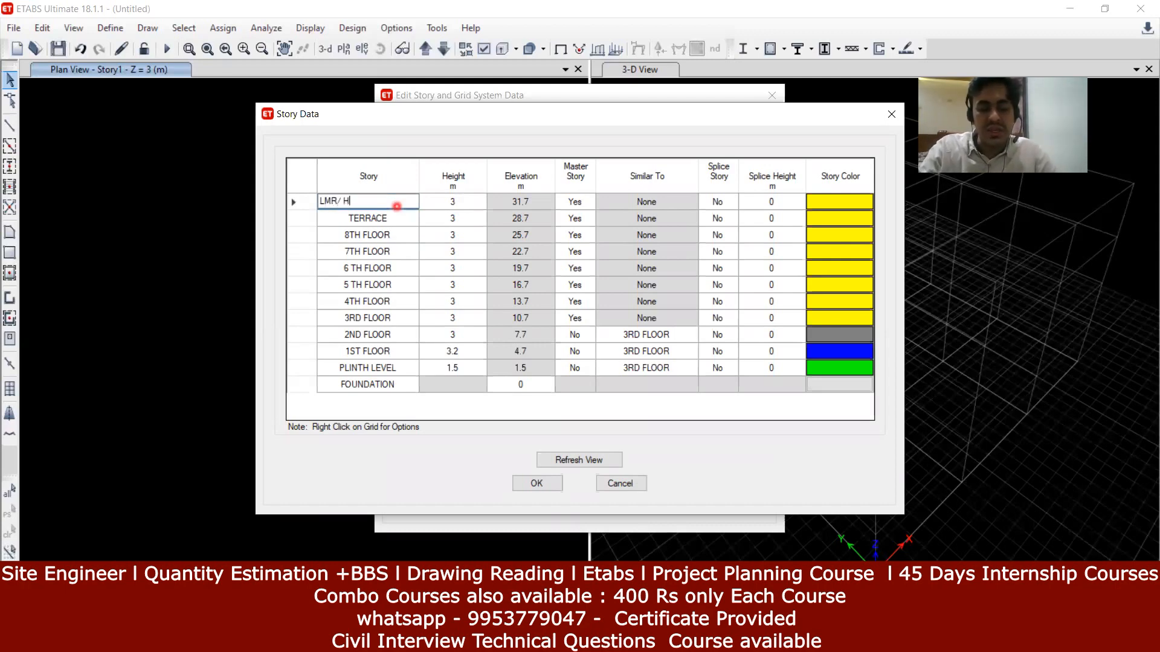
text(OO)
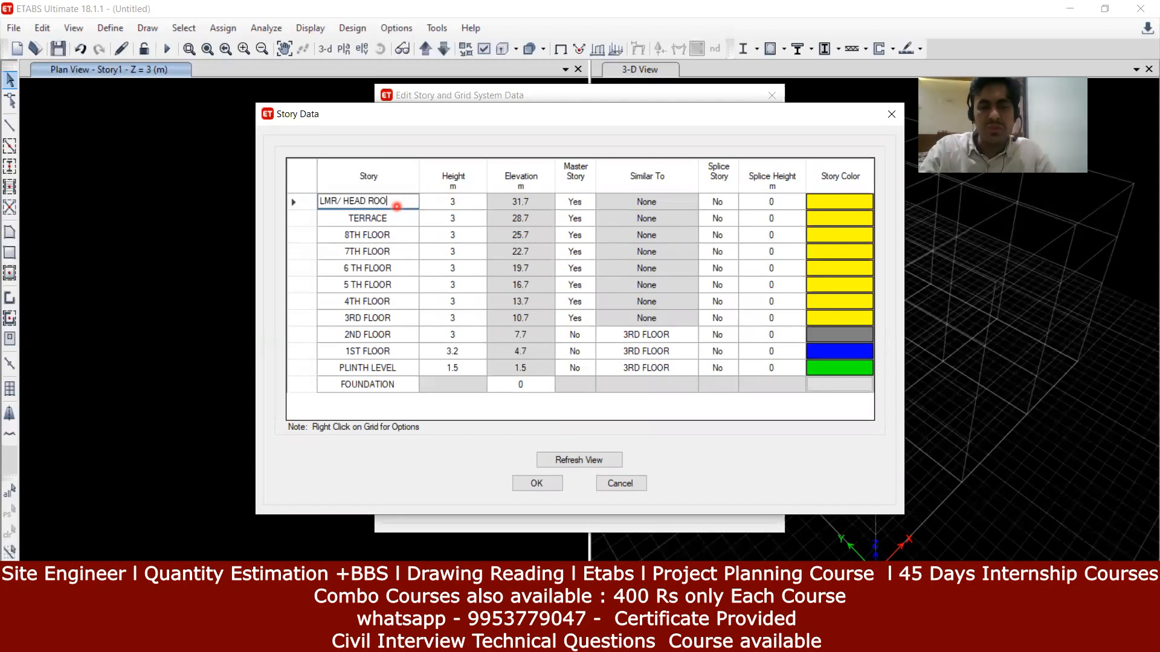
text(M / OHT)
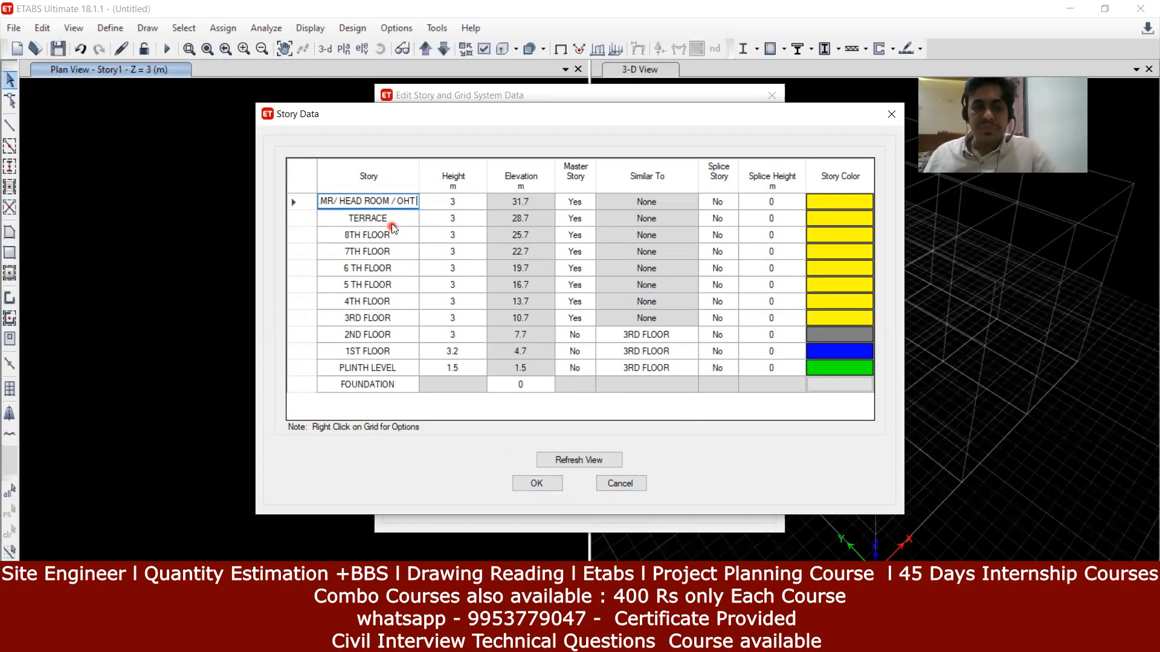
Step: Set the LMR/HEAD ROOM/OHT story height to 2.5 m and close the table
click(459, 205)
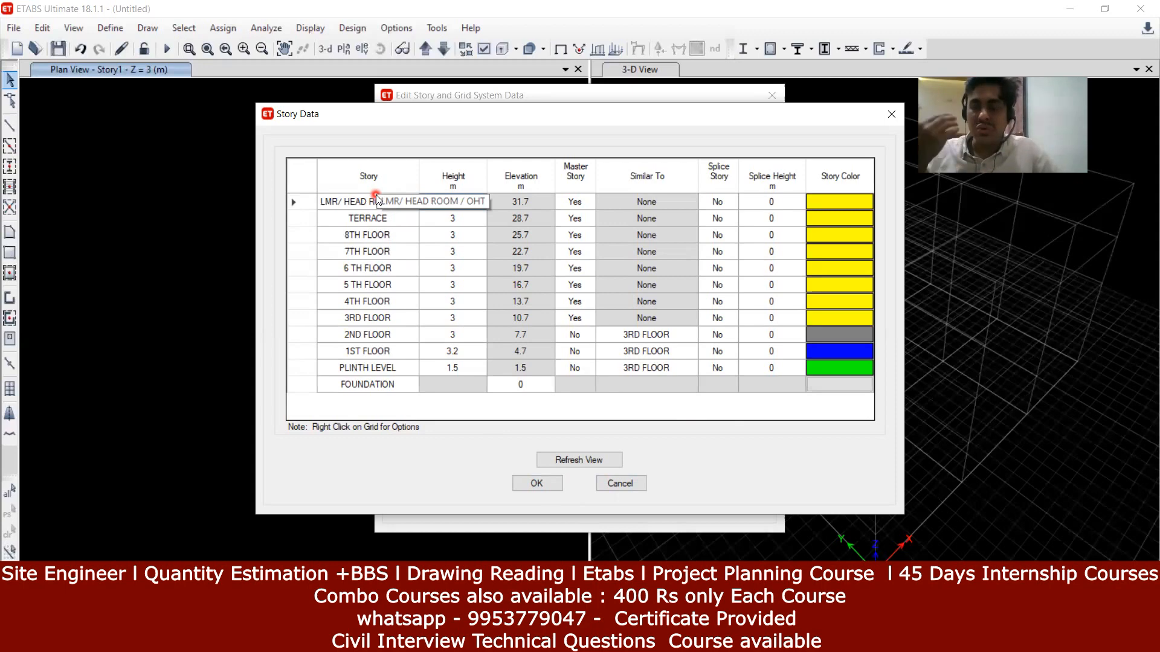
key(Tab)
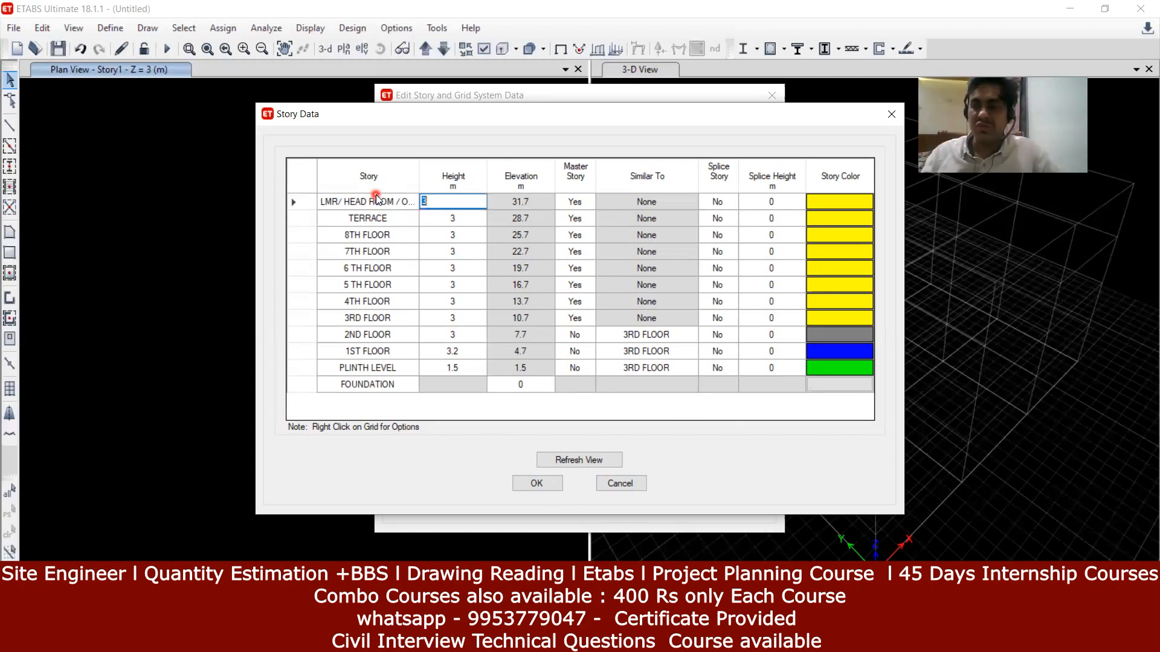
key(BackSpace)
text(2)
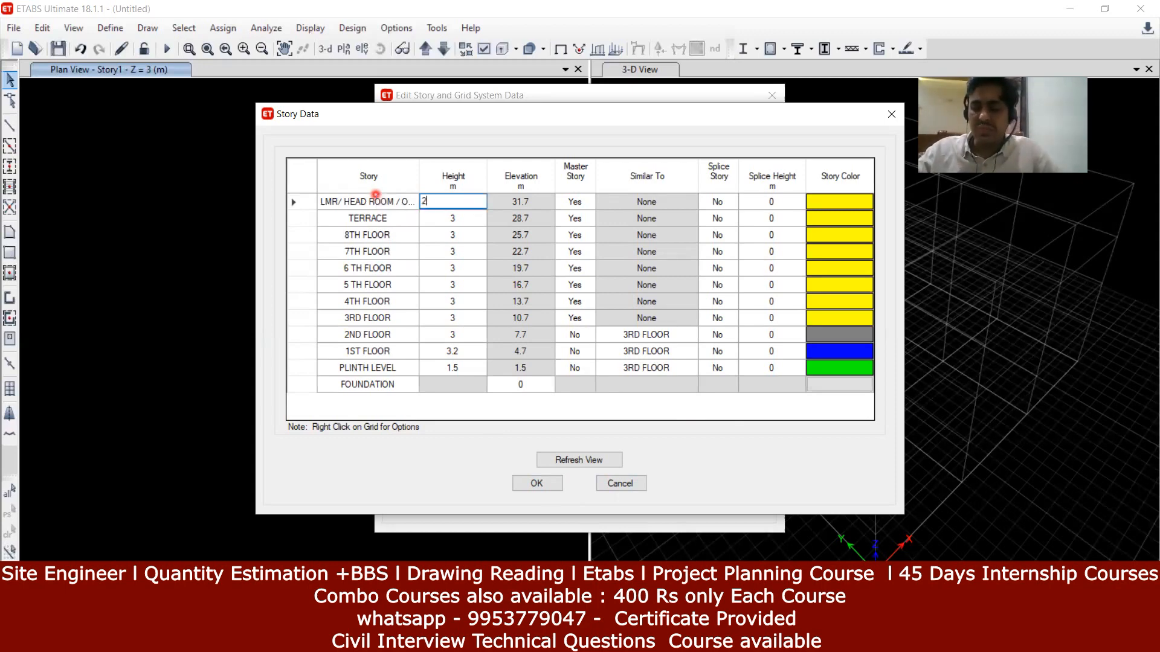
text(.5)
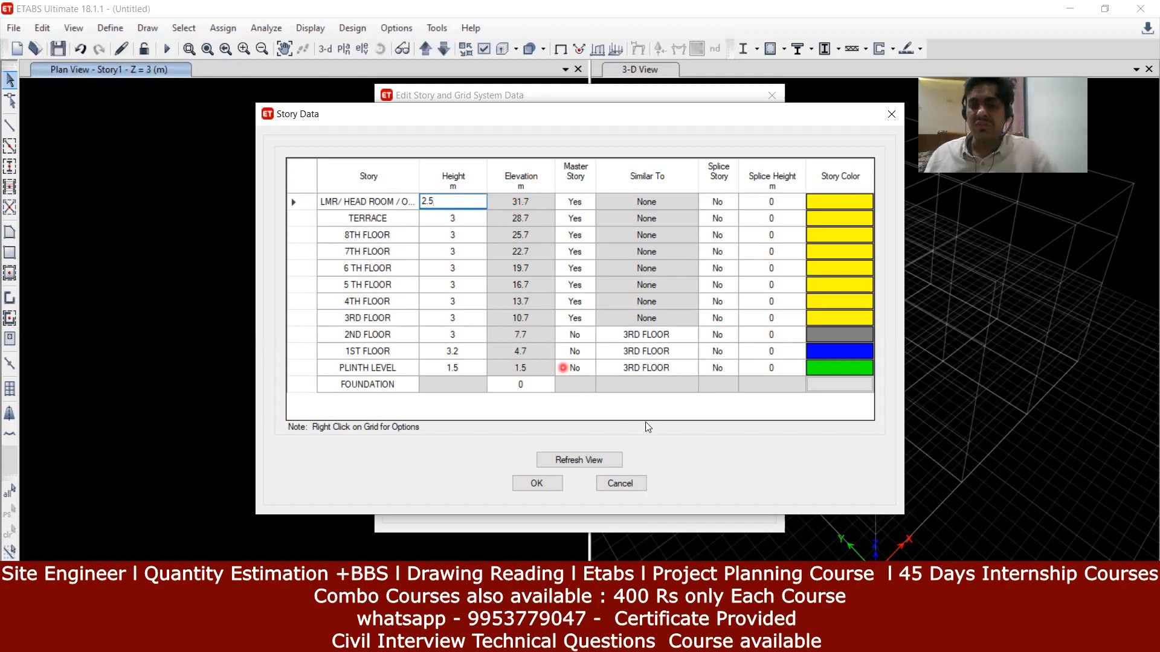
click(364, 334)
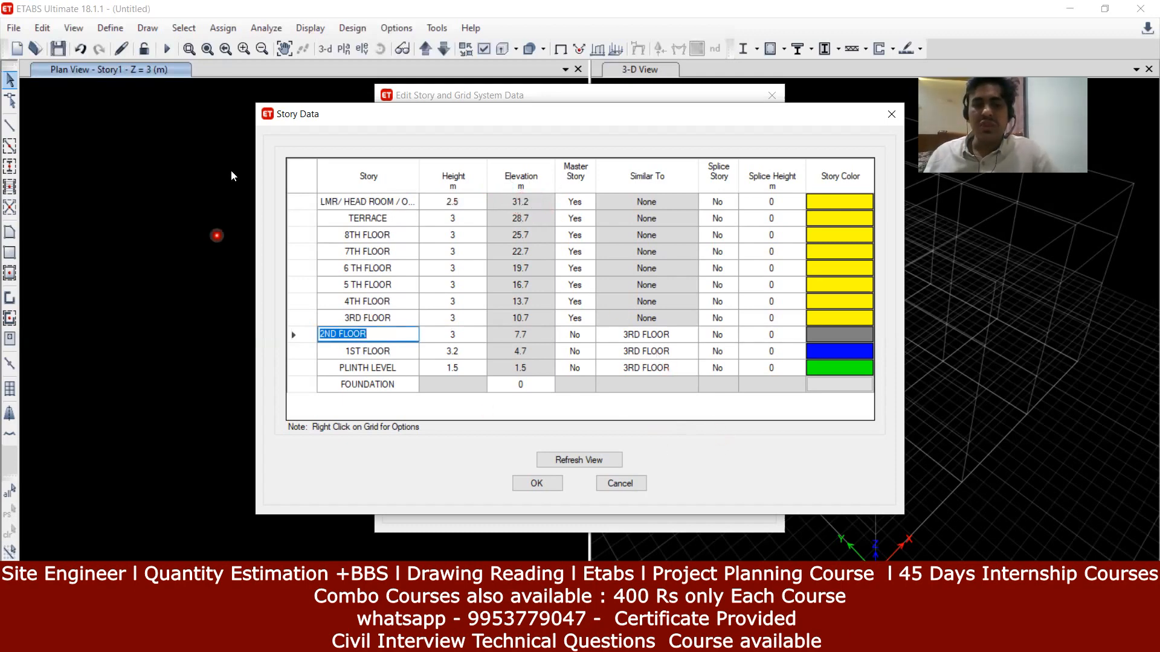
click(536, 483)
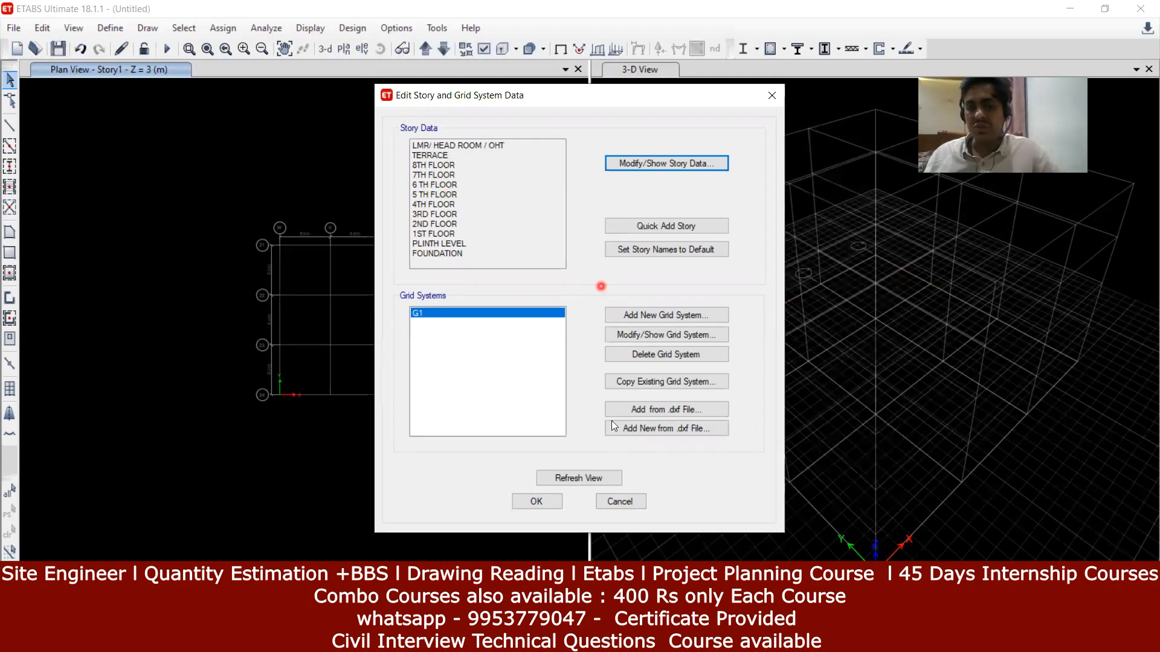
Step: Close the story and grid editor and pan the 3-D and plan views
click(546, 502)
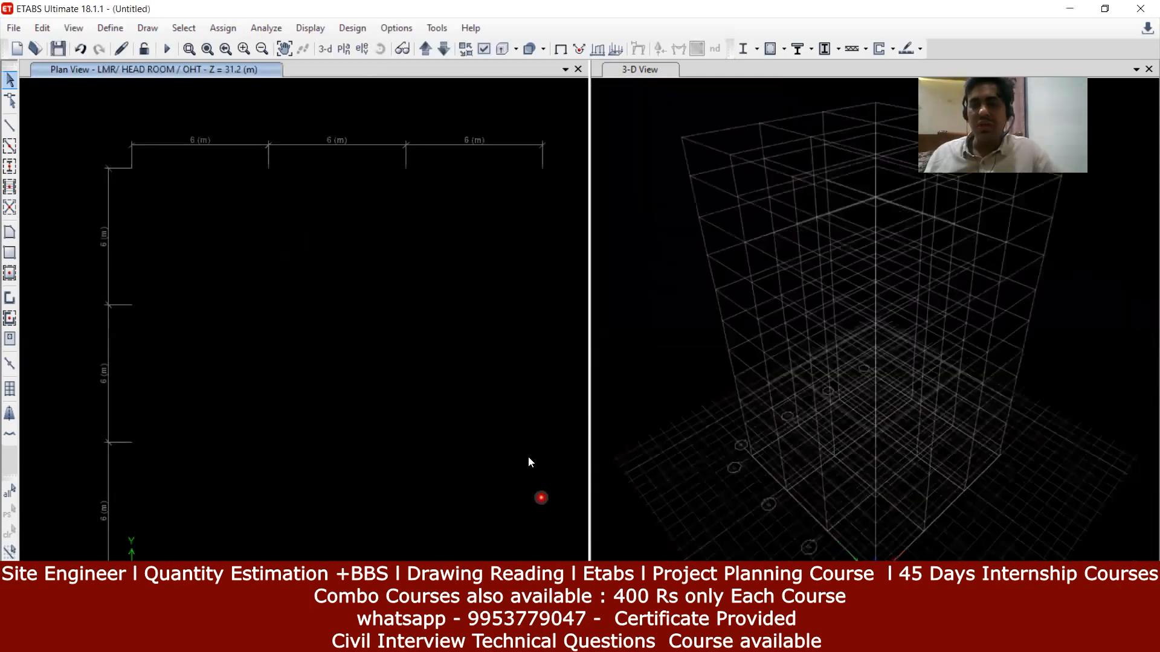
middle_drag(866, 338, 859, 372)
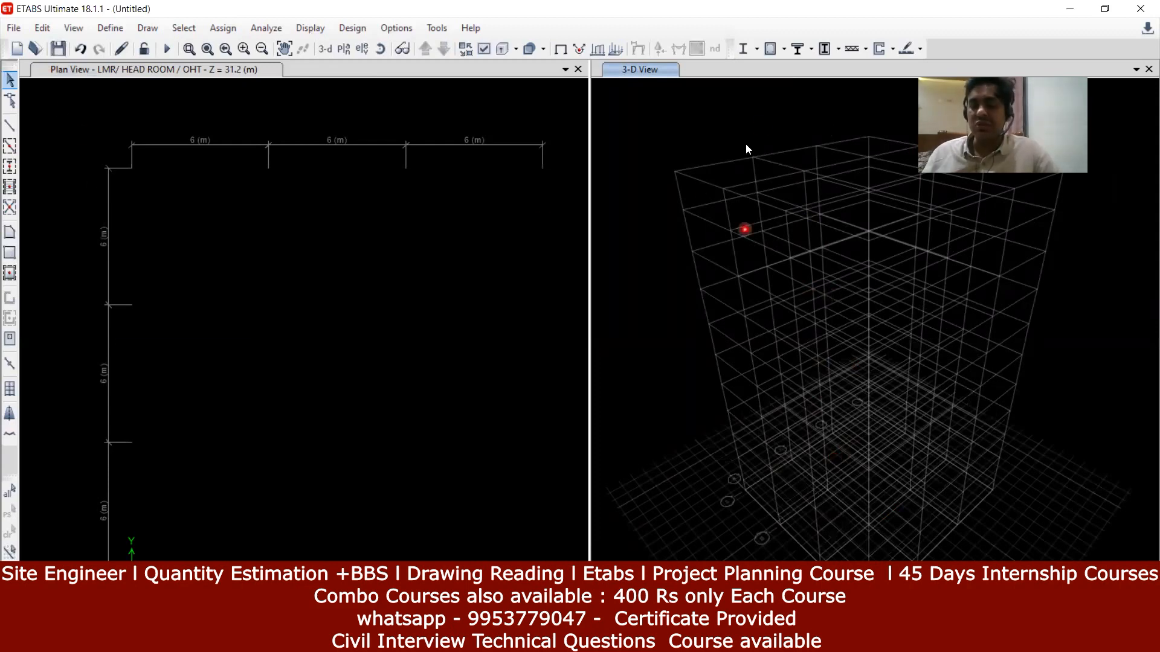
middle_drag(320, 292, 333, 262)
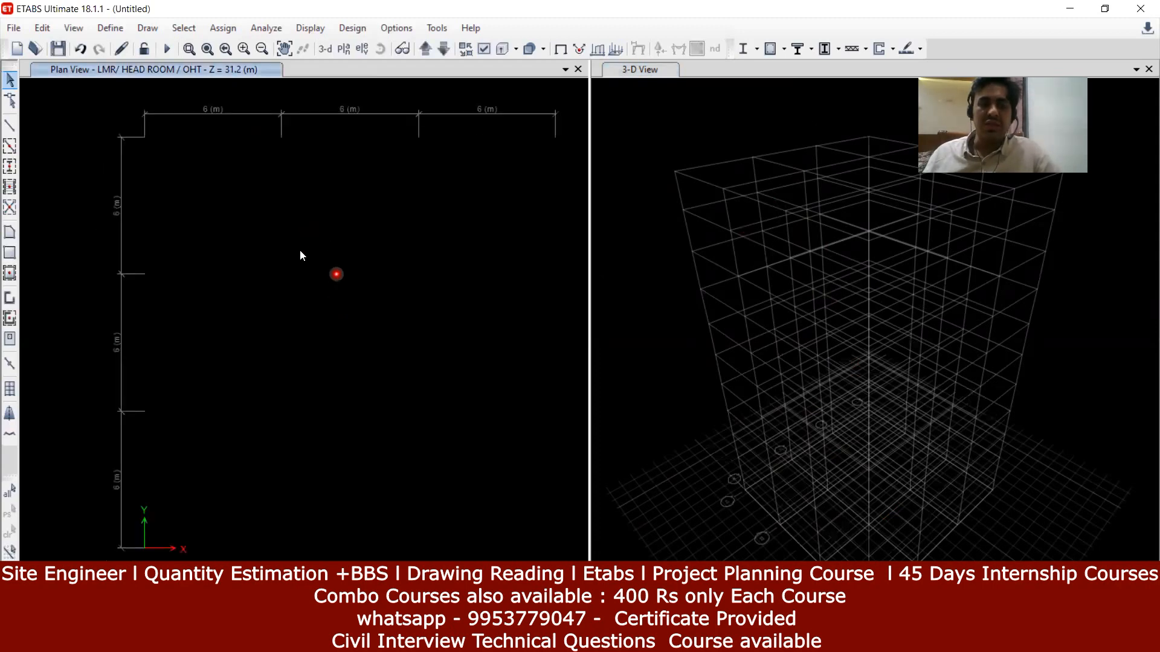
Step: Show the LMR/HEAD ROOM/OHT level in the plan view
click(343, 49)
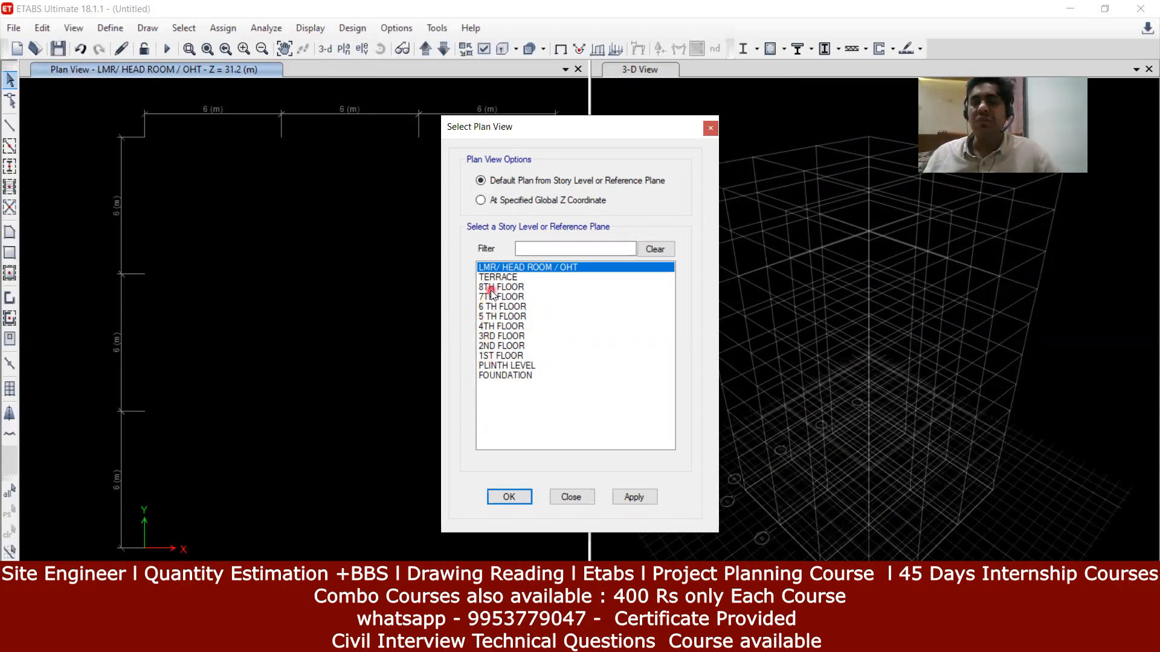
click(509, 497)
middle_drag(481, 474, 468, 430)
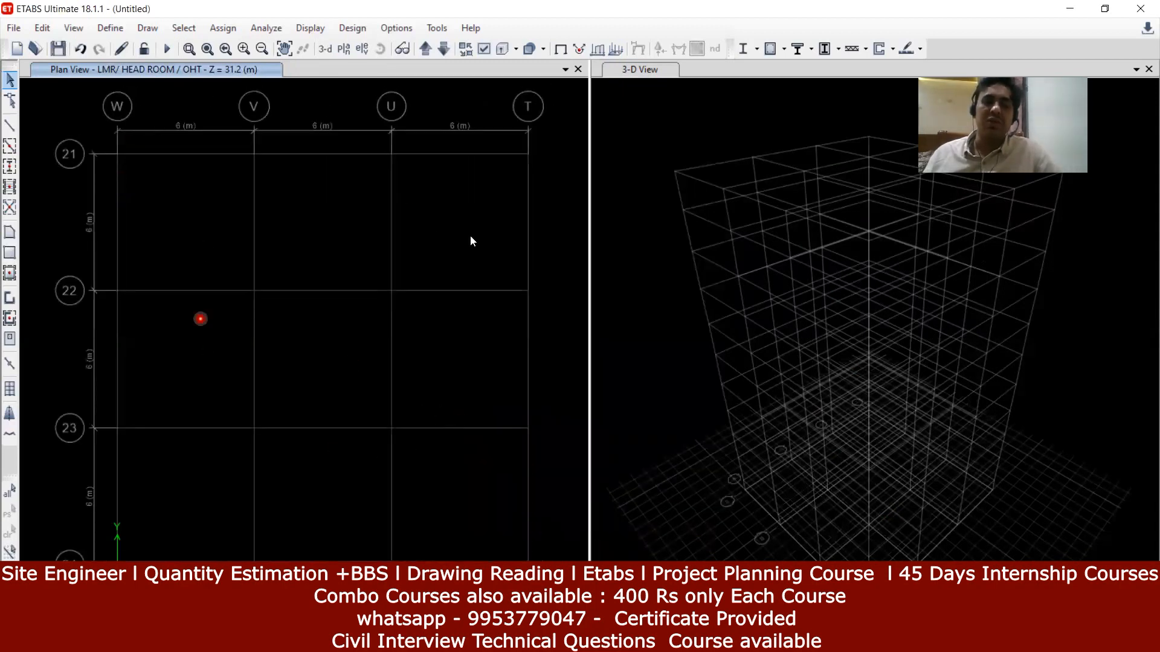
click(491, 313)
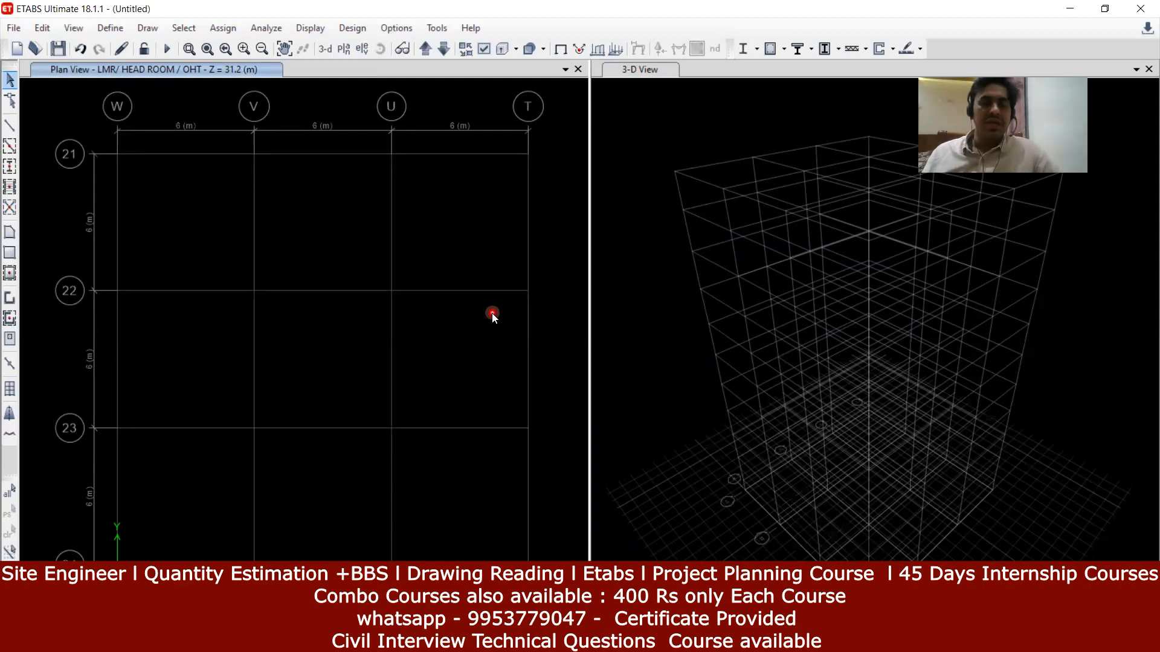
click(40, 28)
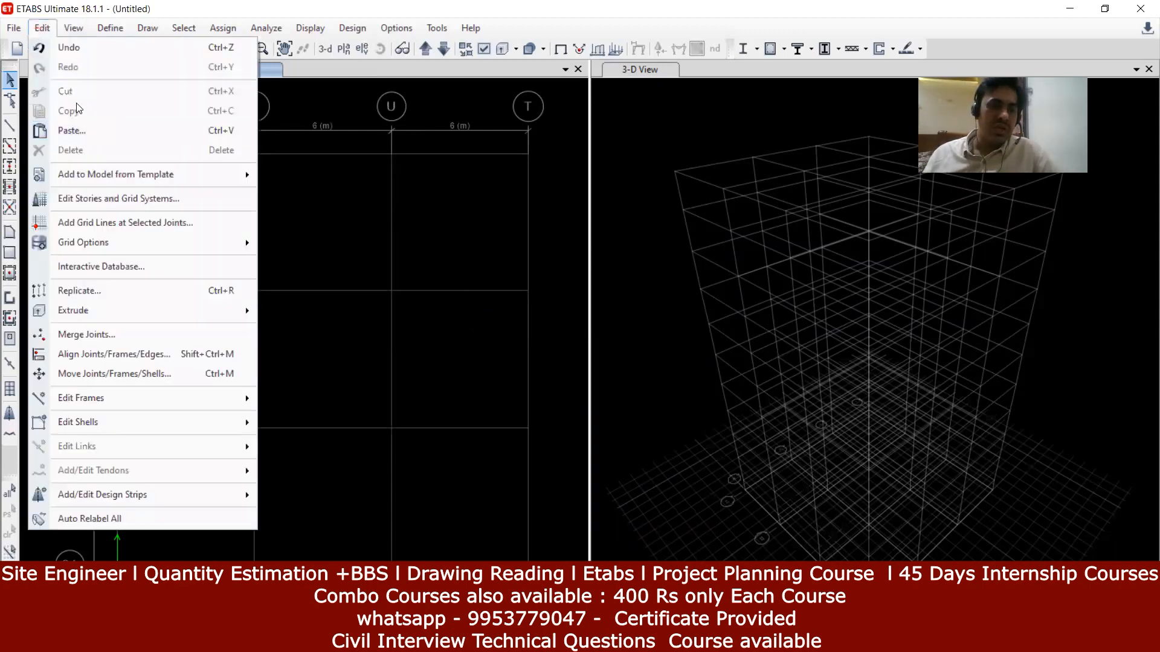
Step: Reopen the Story Data table and bring up the row's Add Story options
click(111, 198)
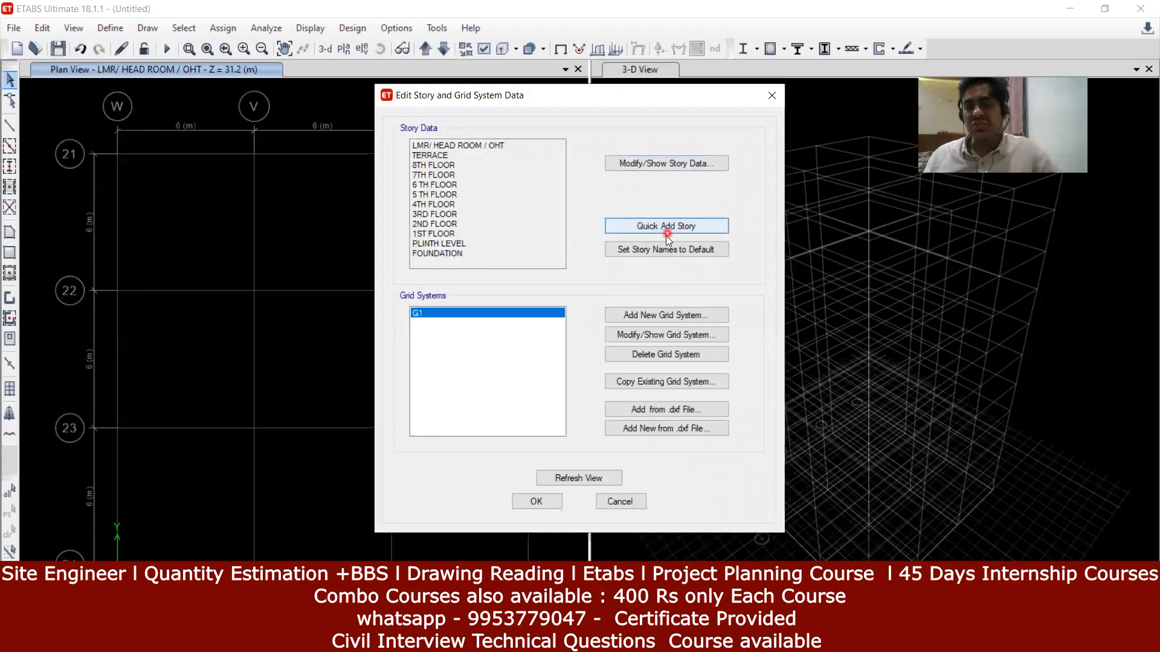
click(660, 163)
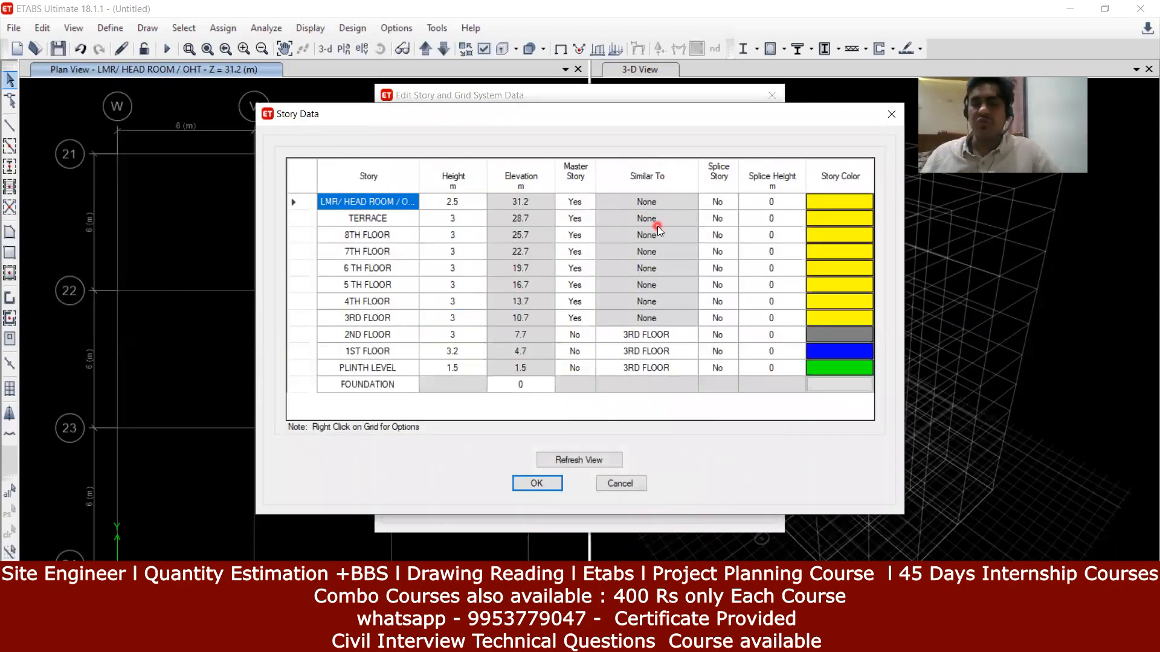
right_click(296, 203)
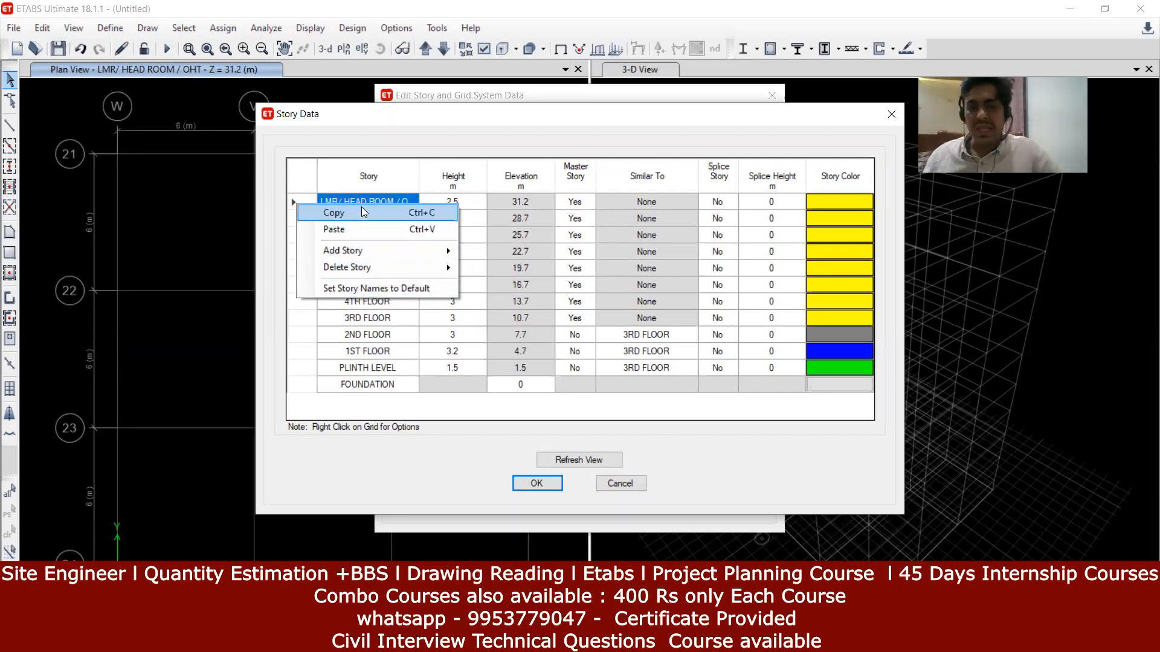
mouse_move(387, 254)
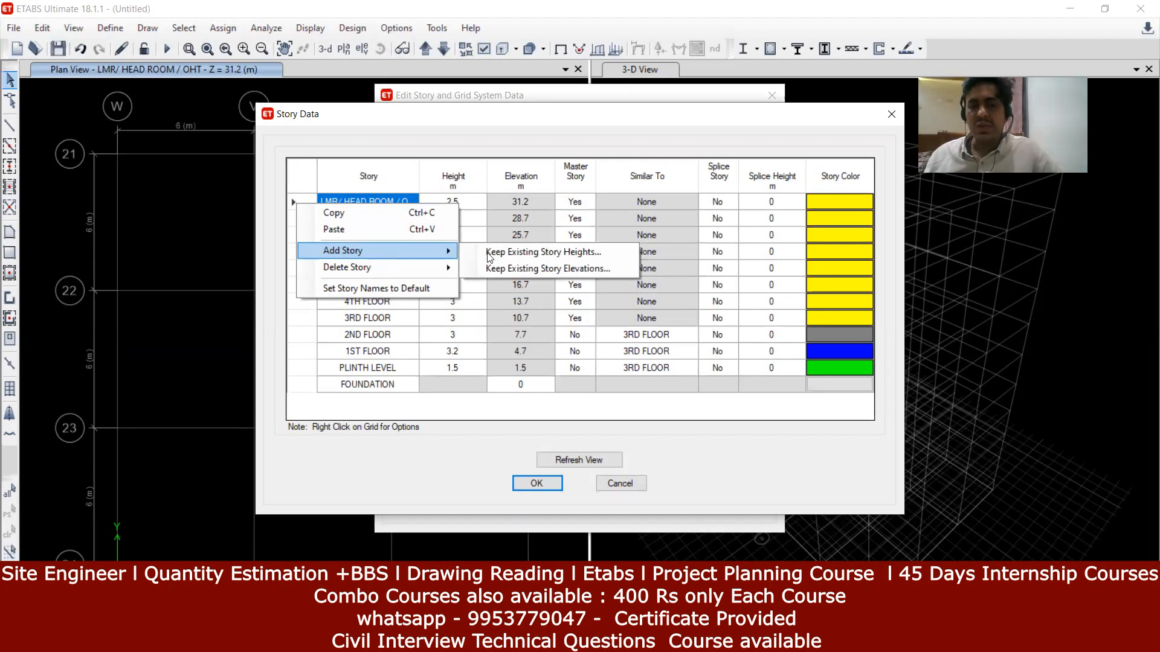
Step: Insert a 5 m story above 4TH FLOOR, keeping existing story heights
click(506, 253)
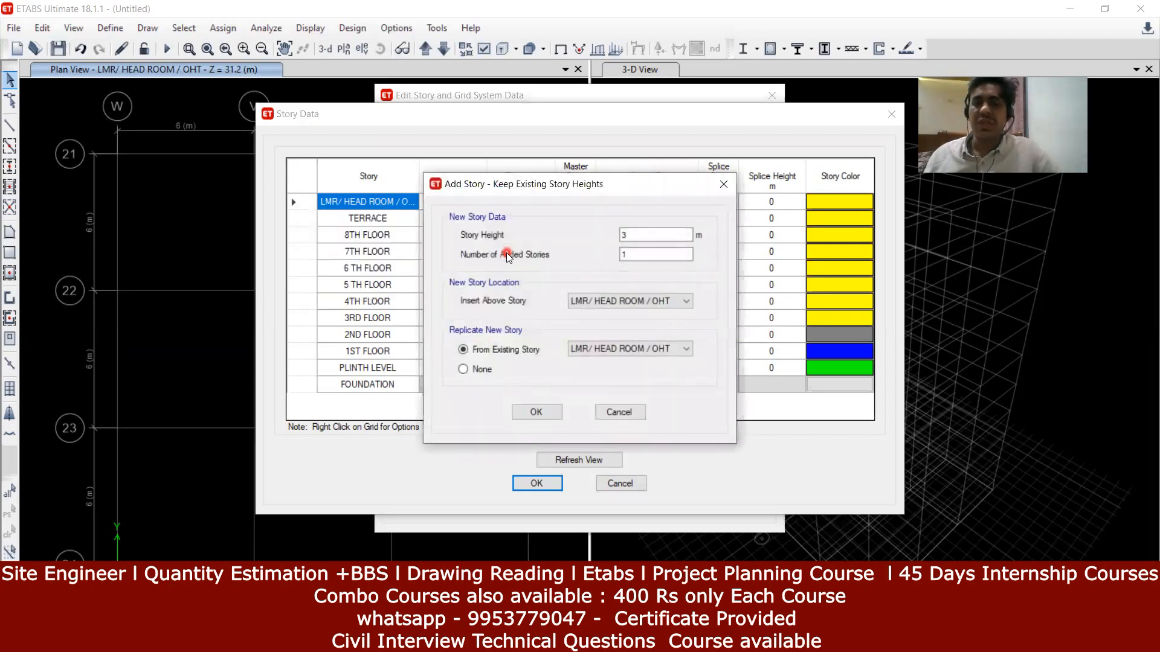
click(649, 234)
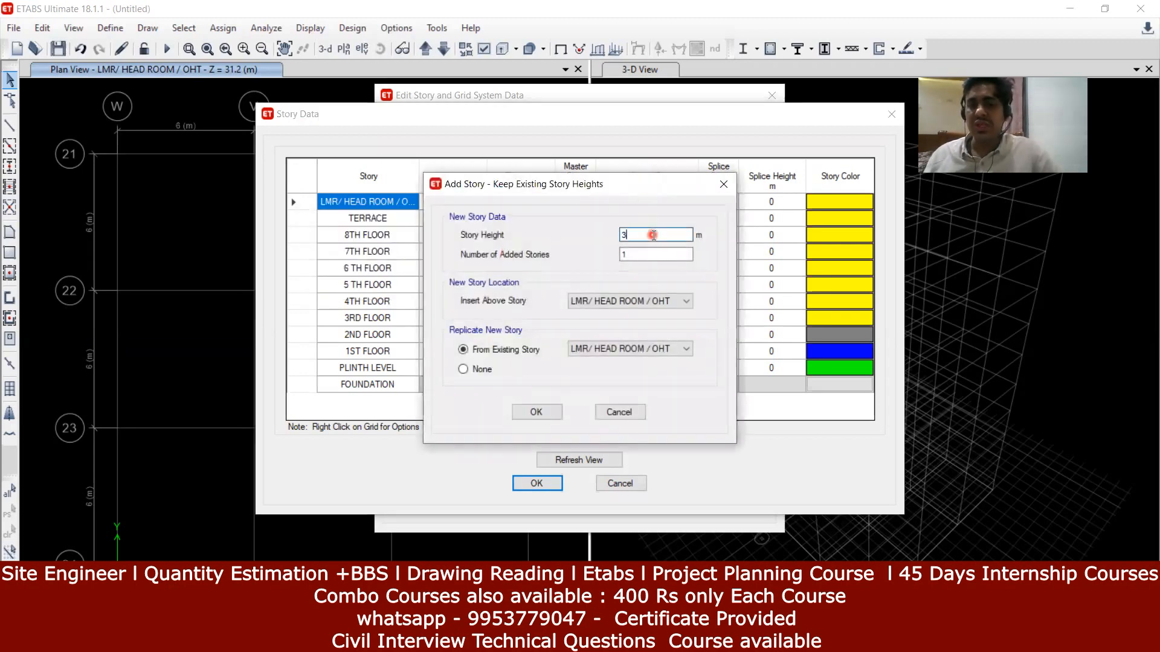
key(BackSpace)
text(5)
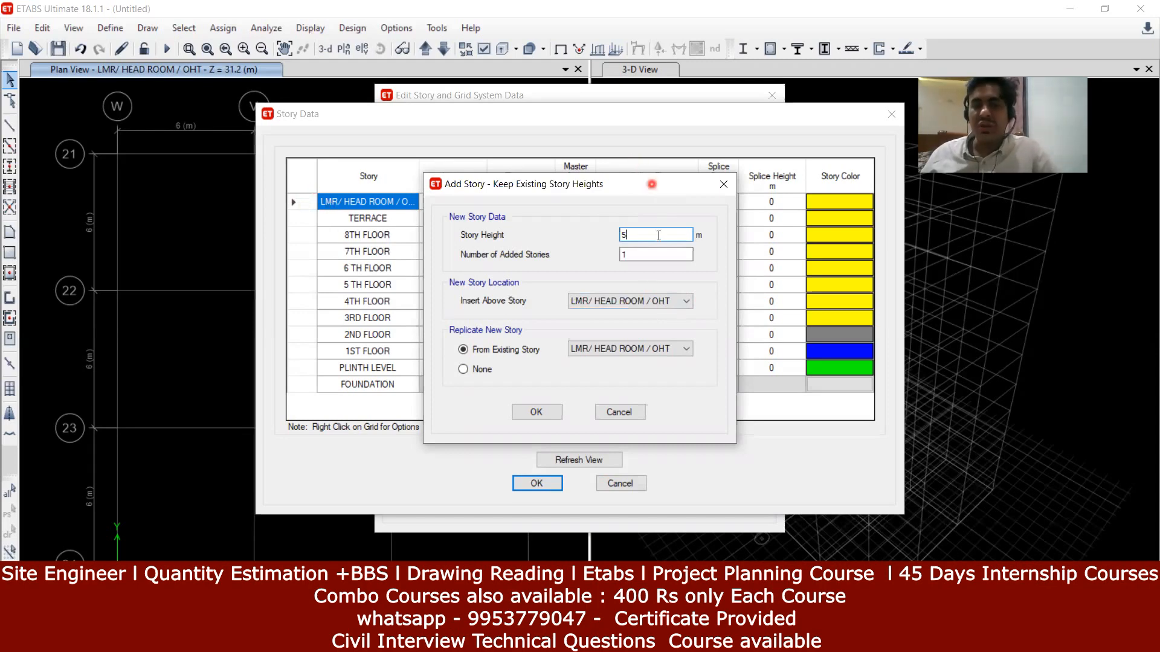
click(649, 302)
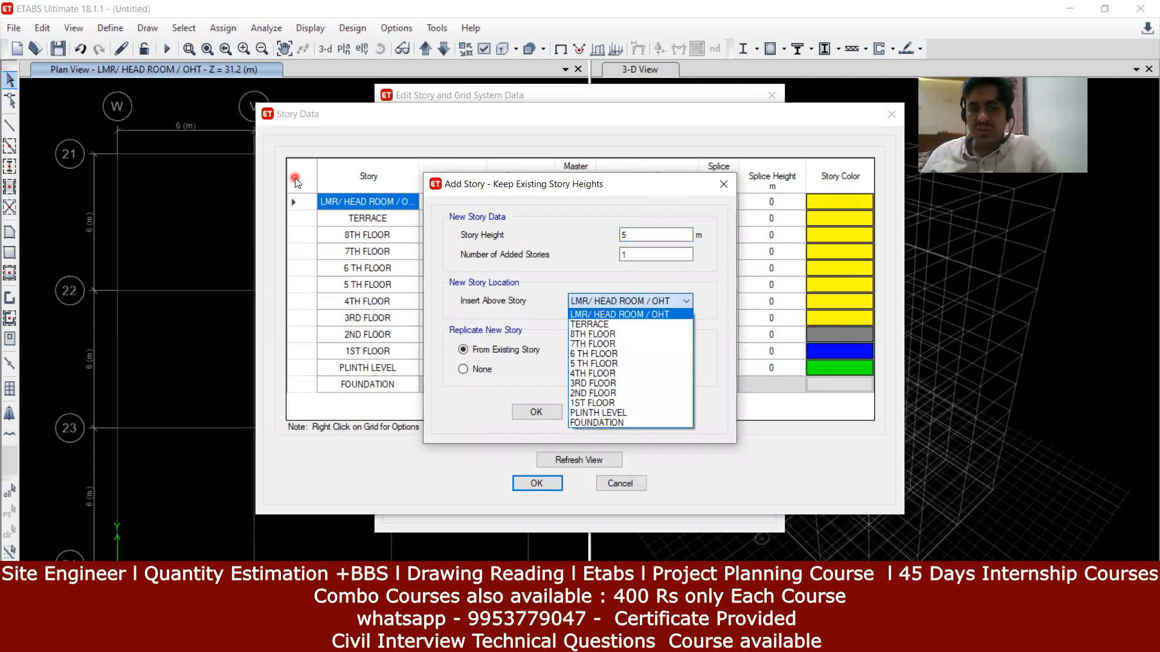
click(628, 374)
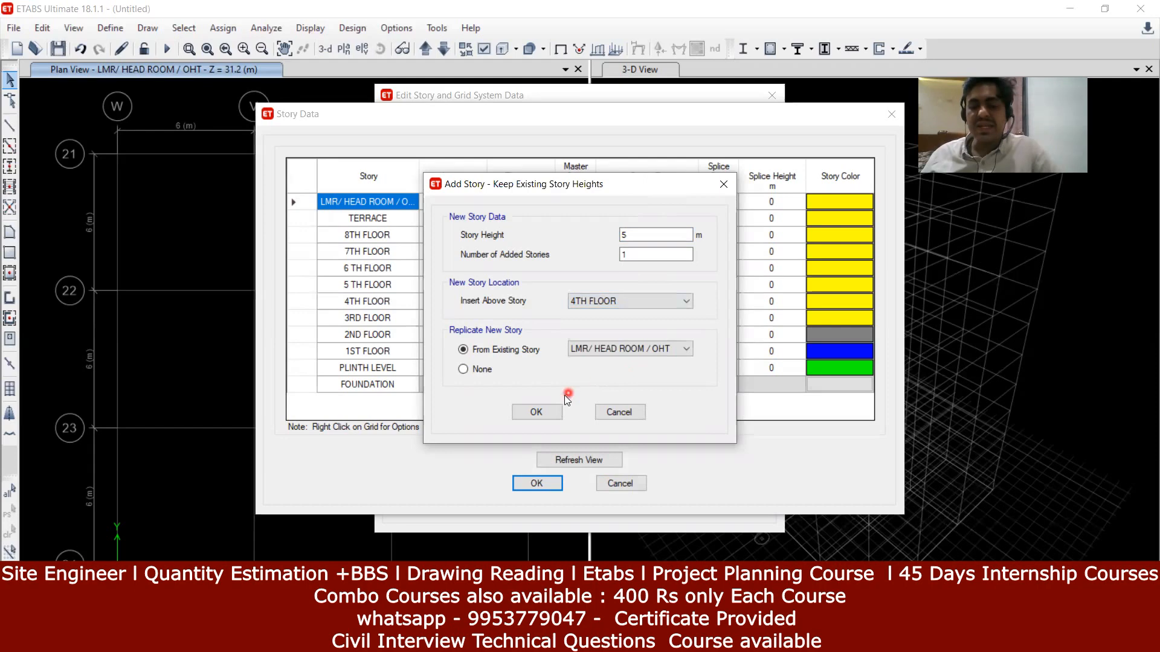
click(550, 412)
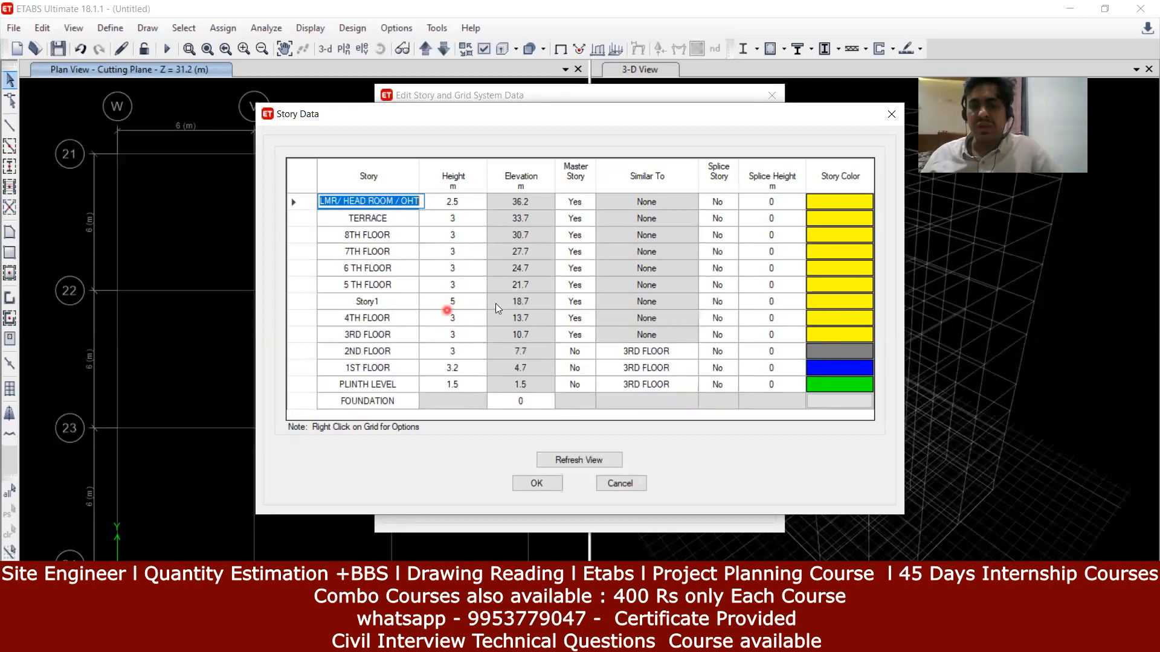
click(391, 300)
Step: Rename the new 5 m story to FLOOR and apply the Story Data changes
key(BackSpace)
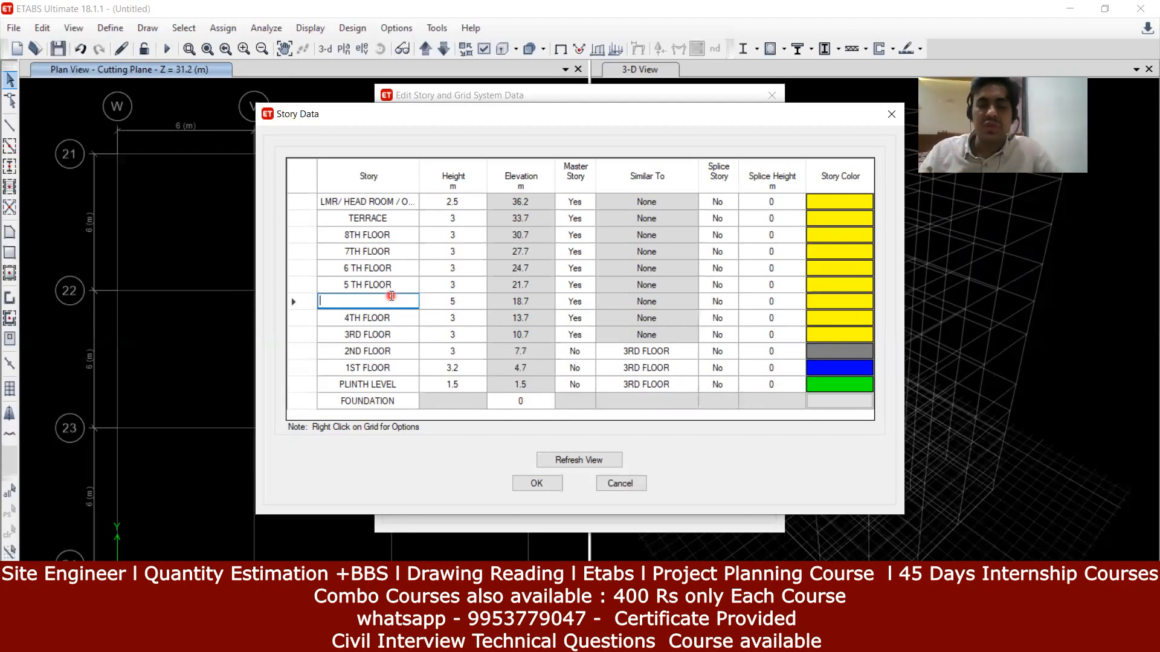
text(FLOOR)
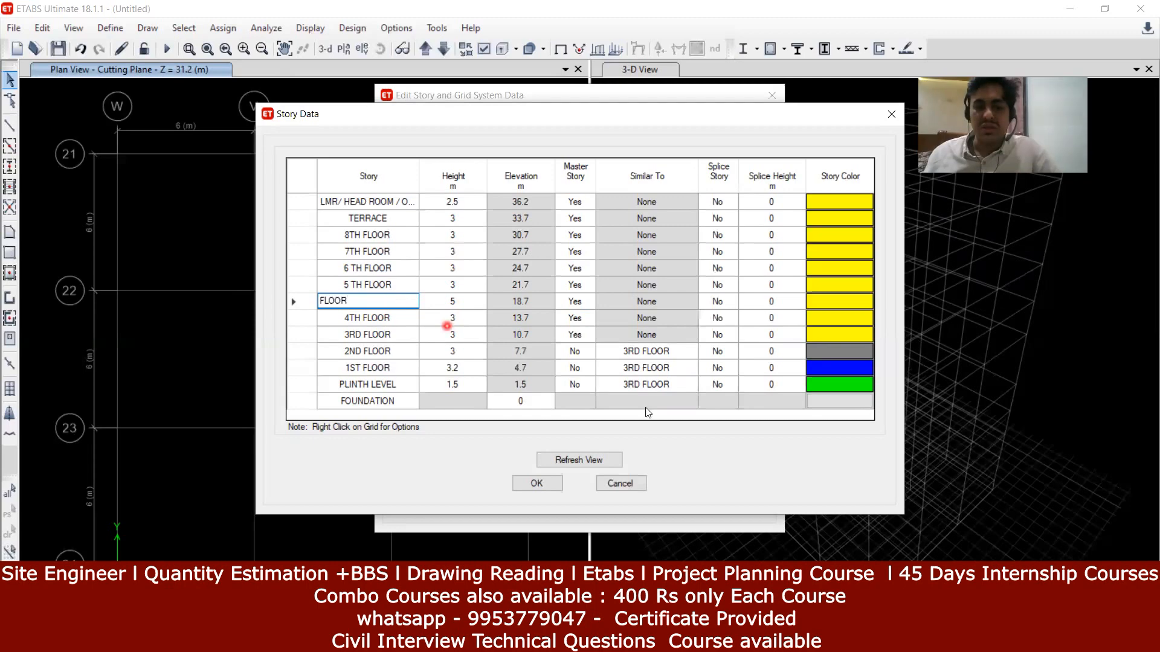
click(548, 334)
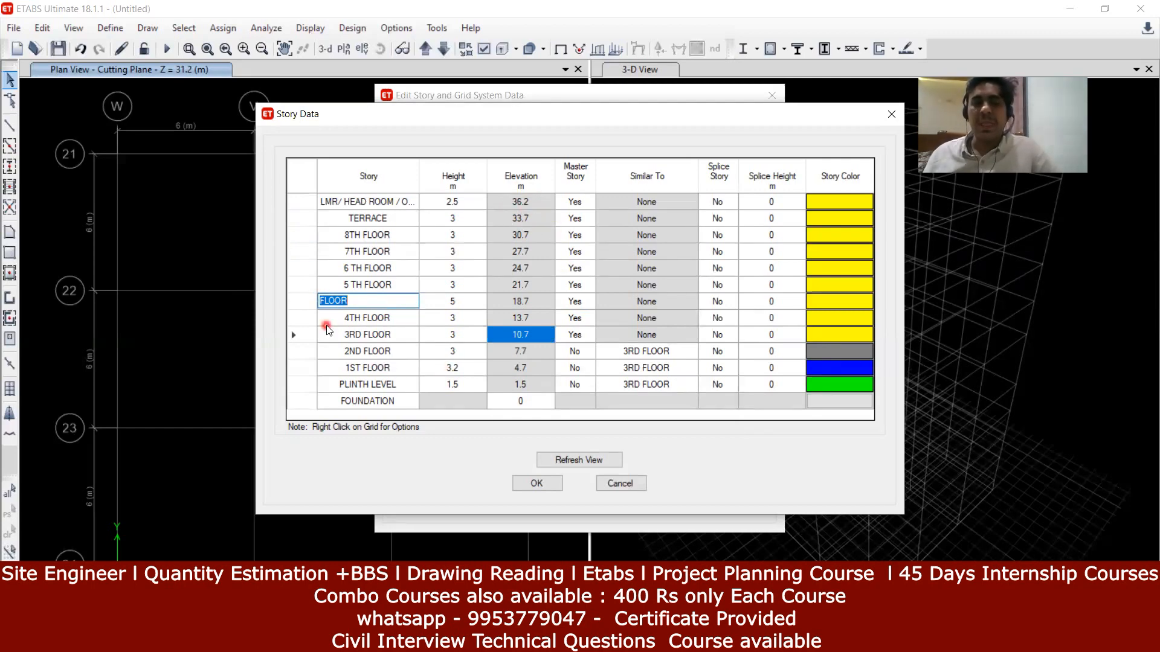
click(544, 484)
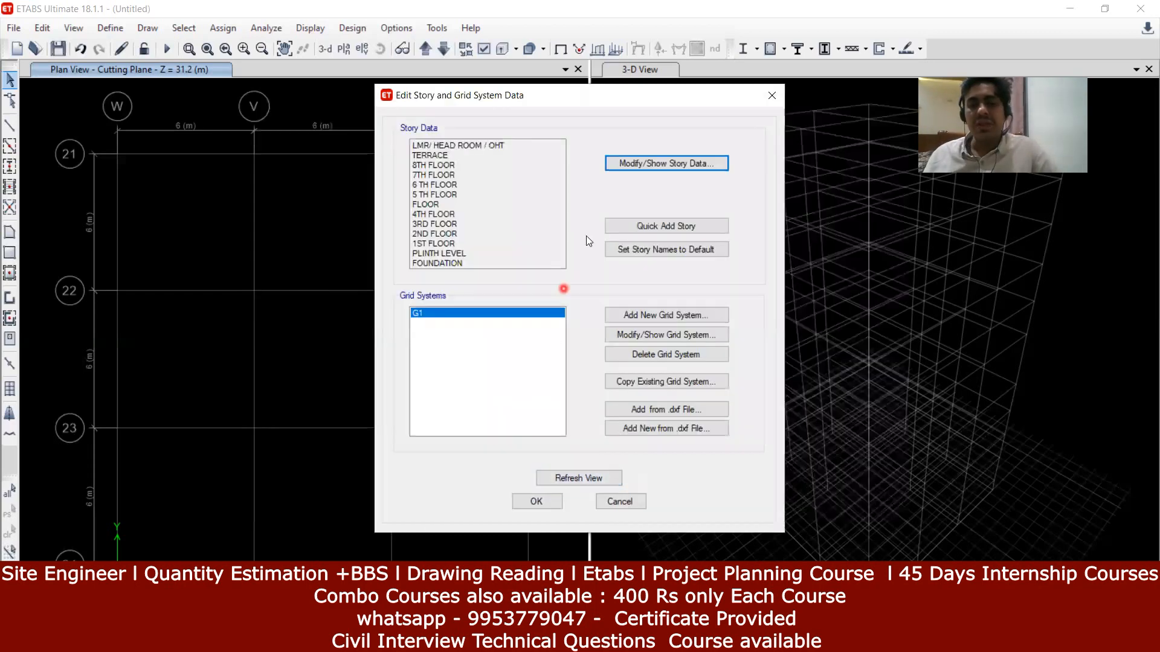
Step: Quick-add stories repeatedly until Story77 at 228.7 m, then accept the changes
click(652, 234)
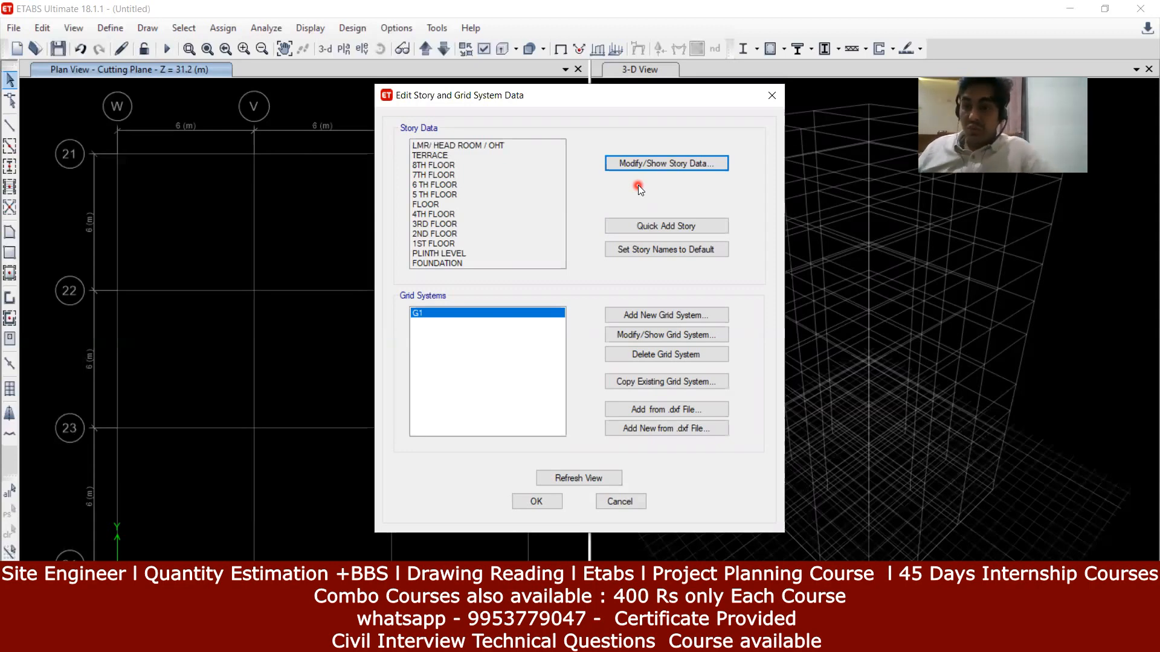
click(654, 229)
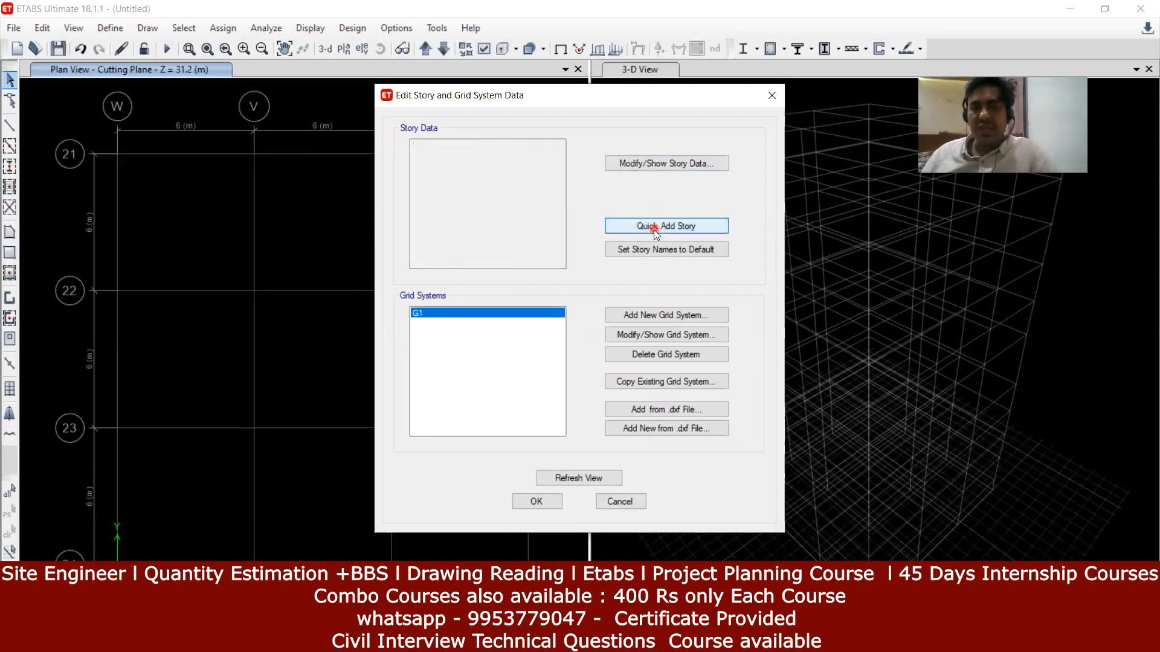
click(654, 230)
click(654, 229)
click(654, 229)
click(654, 230)
click(654, 229)
click(654, 230)
click(653, 230)
click(653, 229)
click(654, 229)
click(654, 229)
click(653, 229)
click(653, 229)
click(653, 229)
click(653, 230)
click(654, 230)
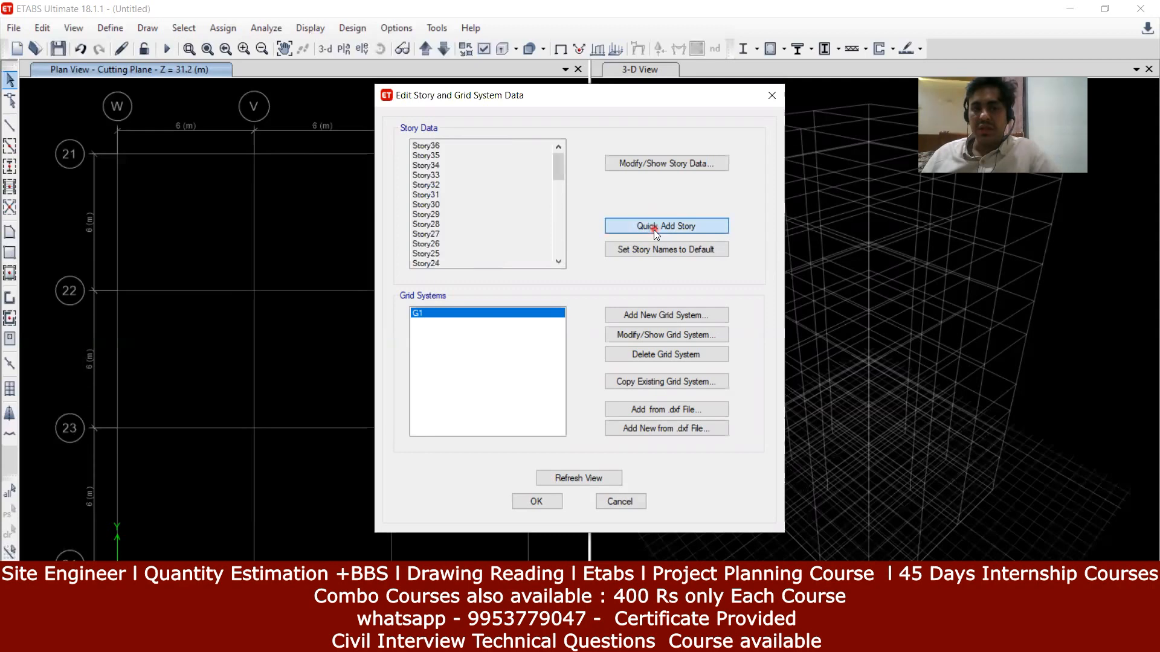
click(653, 229)
click(654, 229)
click(653, 229)
click(653, 230)
click(653, 229)
click(653, 230)
click(653, 229)
click(654, 230)
click(654, 230)
click(654, 230)
click(654, 230)
click(654, 230)
click(653, 229)
click(653, 230)
click(653, 230)
click(653, 230)
click(653, 229)
click(653, 229)
click(654, 230)
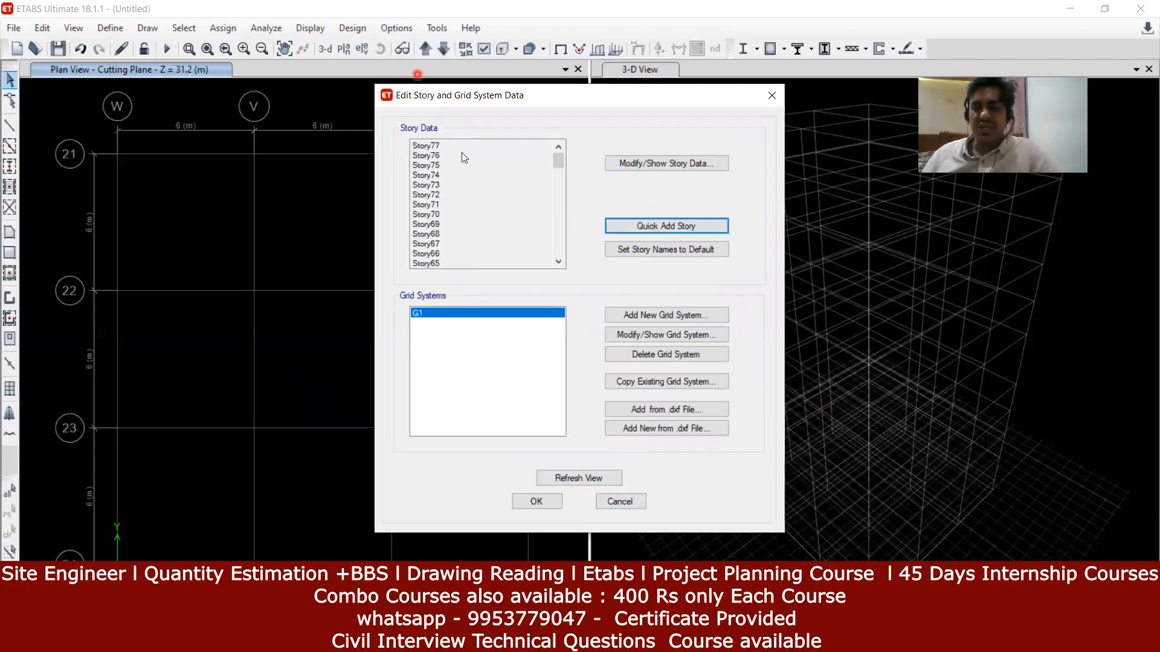
click(549, 500)
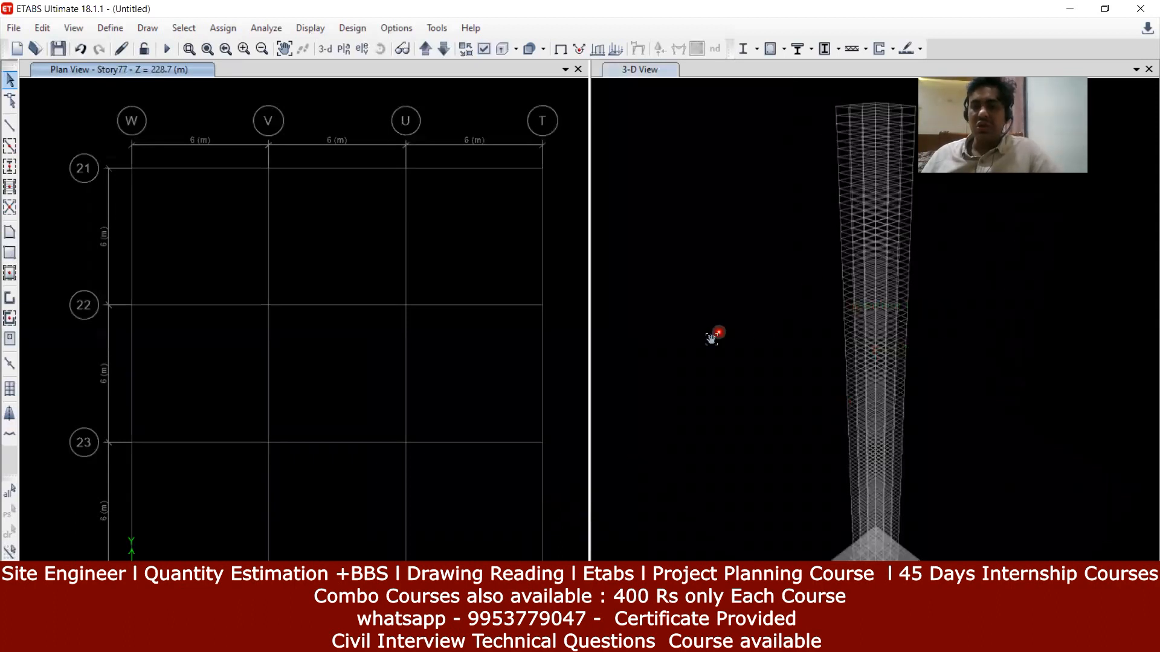
Step: Pan the 3-D view to bring the base of the Story77 tower into view
click(705, 332)
middle_drag(703, 356, 705, 293)
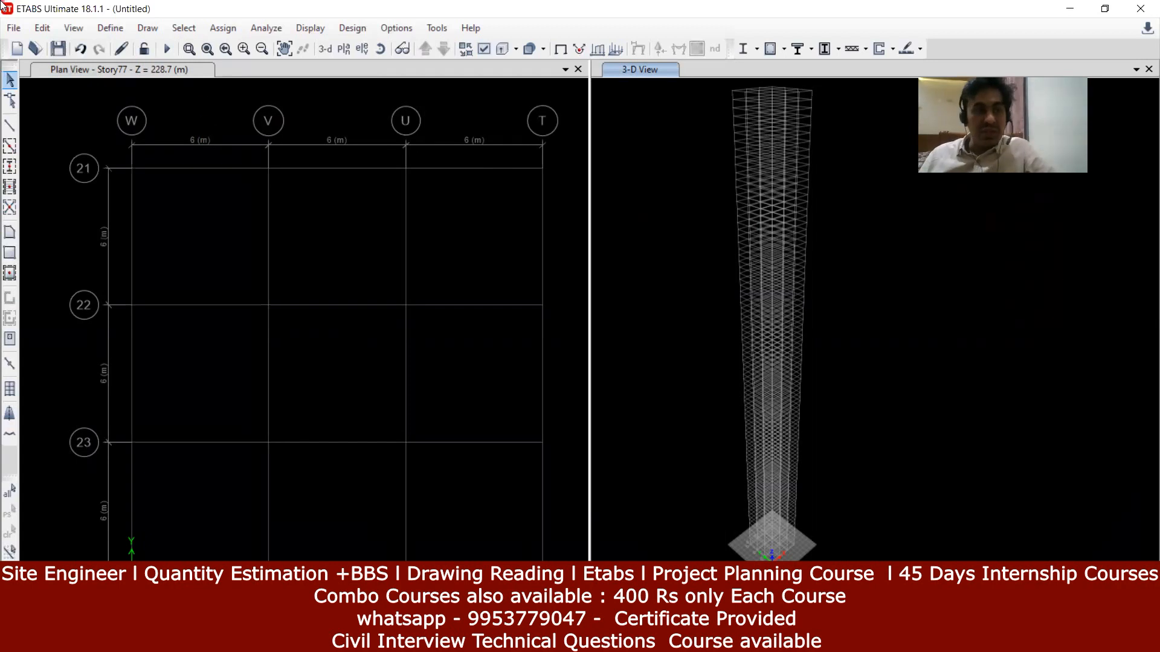
click(16, 28)
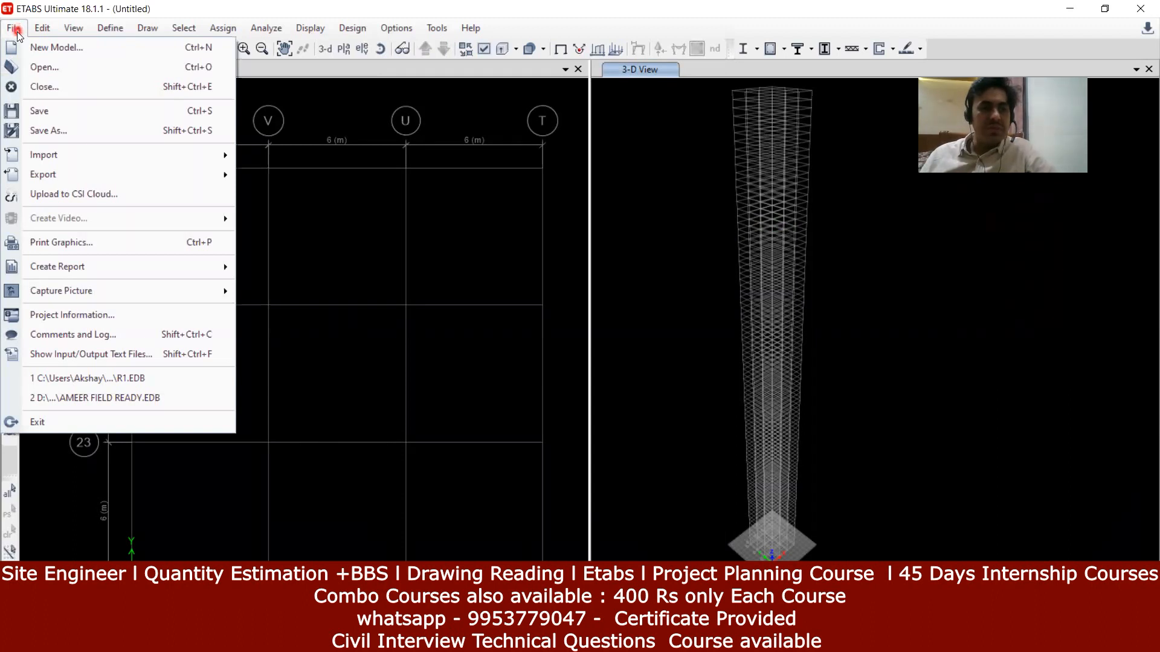
Step: Dismiss the ETABS import options and bring the hostel ground and first floor plan PDF forward
click(8, 31)
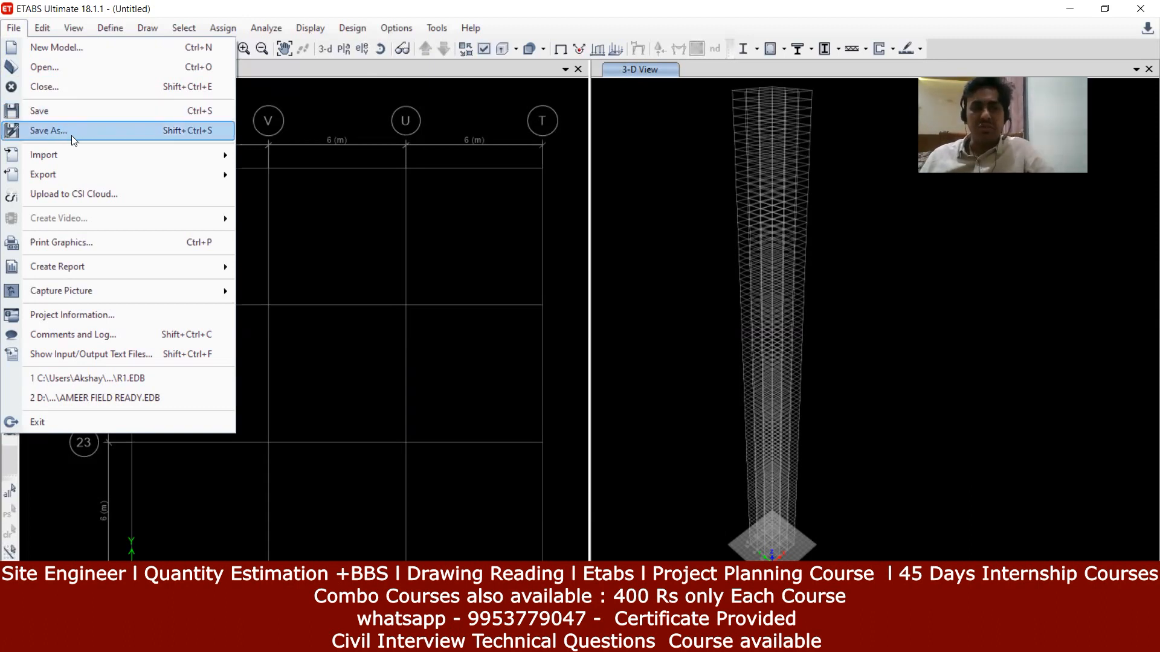
mouse_move(79, 156)
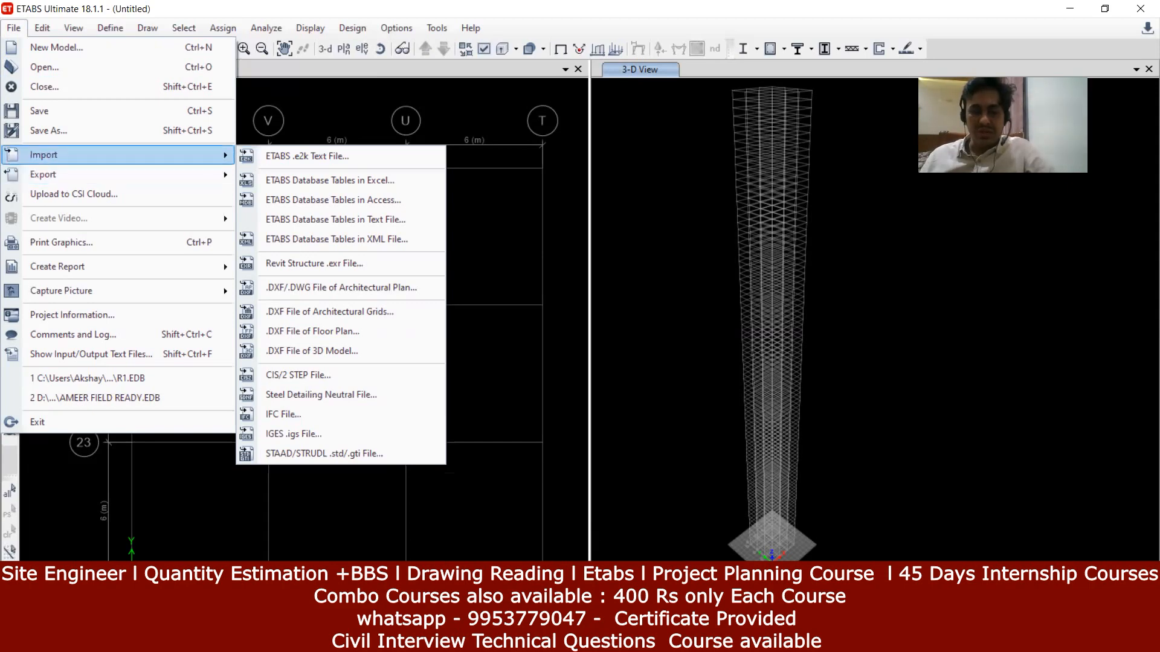
key(Escape)
key(Escape)
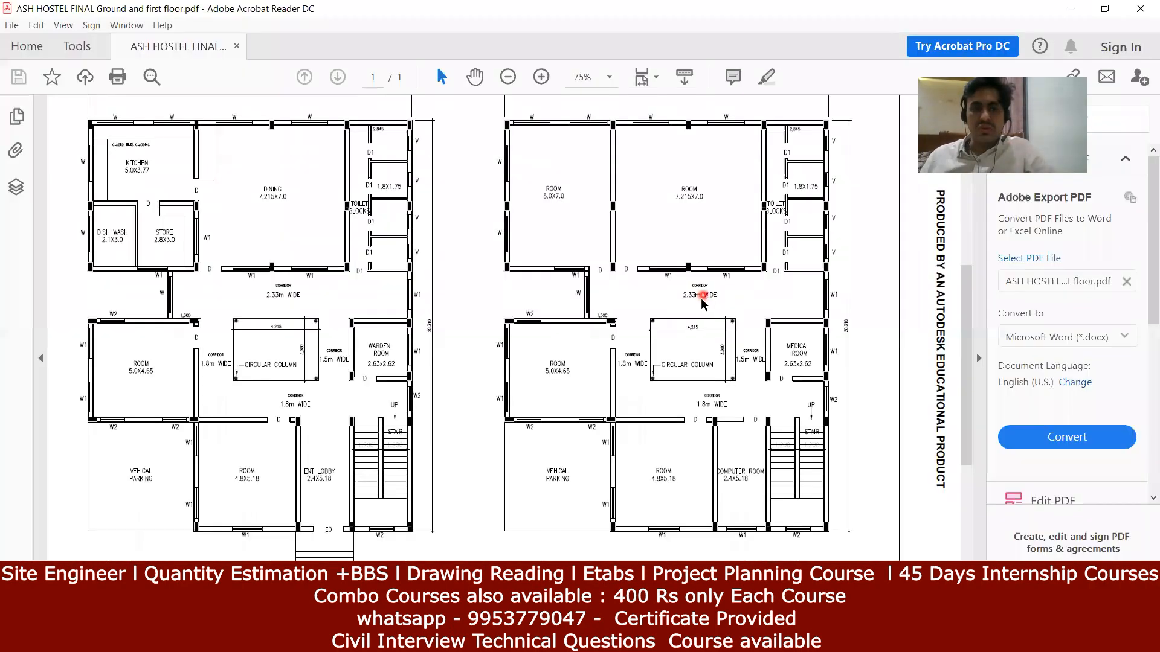
scroll(702, 298, down, 1)
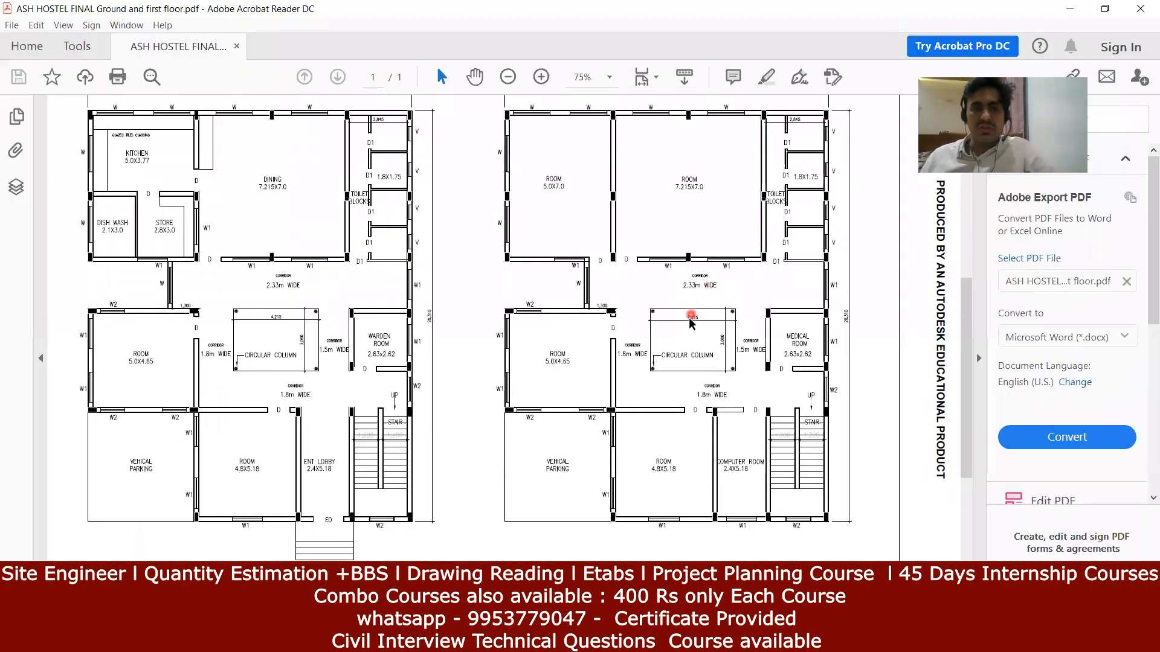
Step: Minimise the hostel plan PDF to return to the ETABS Story77 plan view
click(690, 641)
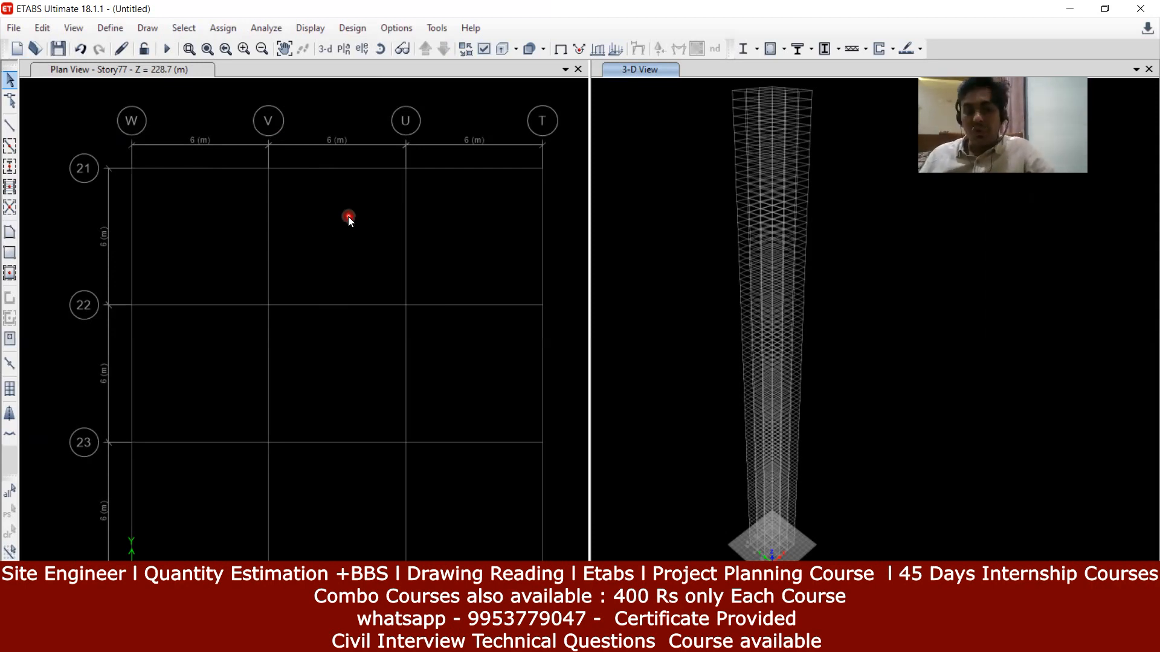
Step: Glance at the ETABS import formats, close them unused, and bring the hostel plan PDF back
click(14, 30)
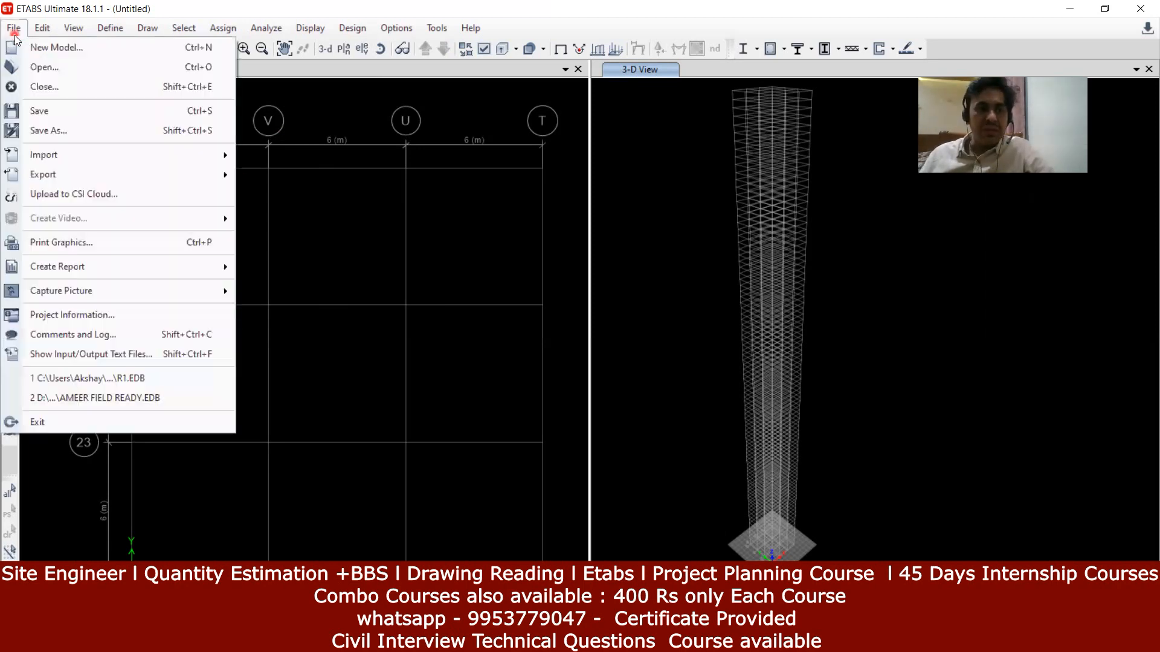
mouse_move(56, 152)
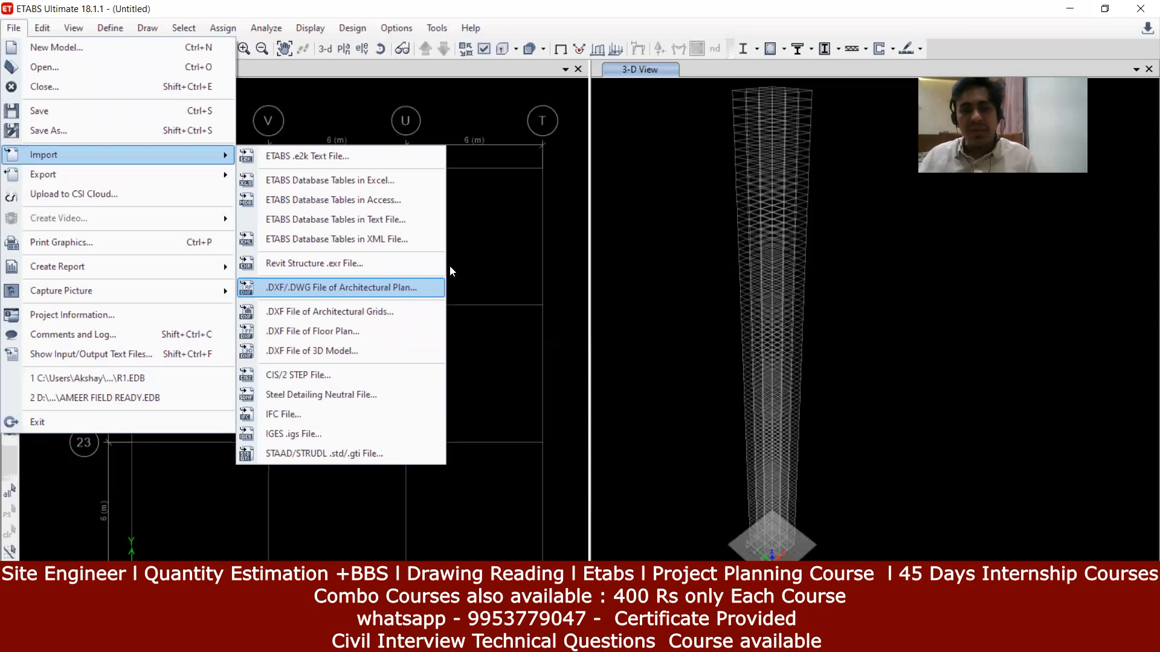
click(560, 239)
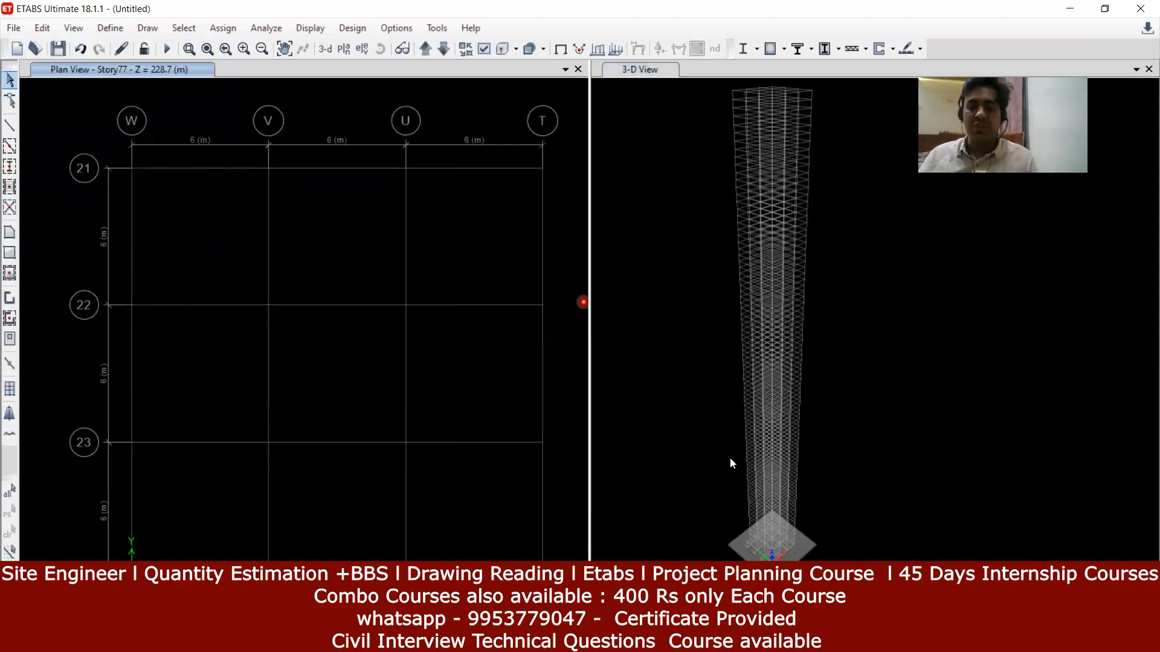
click(671, 639)
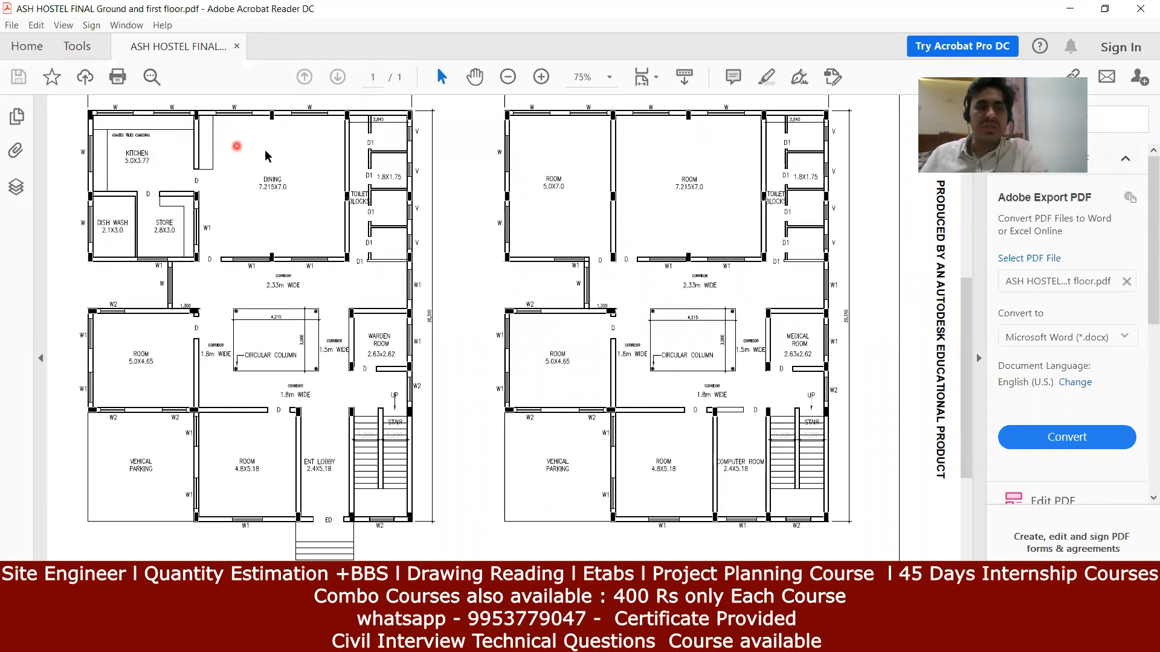
Step: Zoom the hostel floor plan to 150% around the kitchen and dining rooms
click(540, 77)
click(541, 78)
click(541, 78)
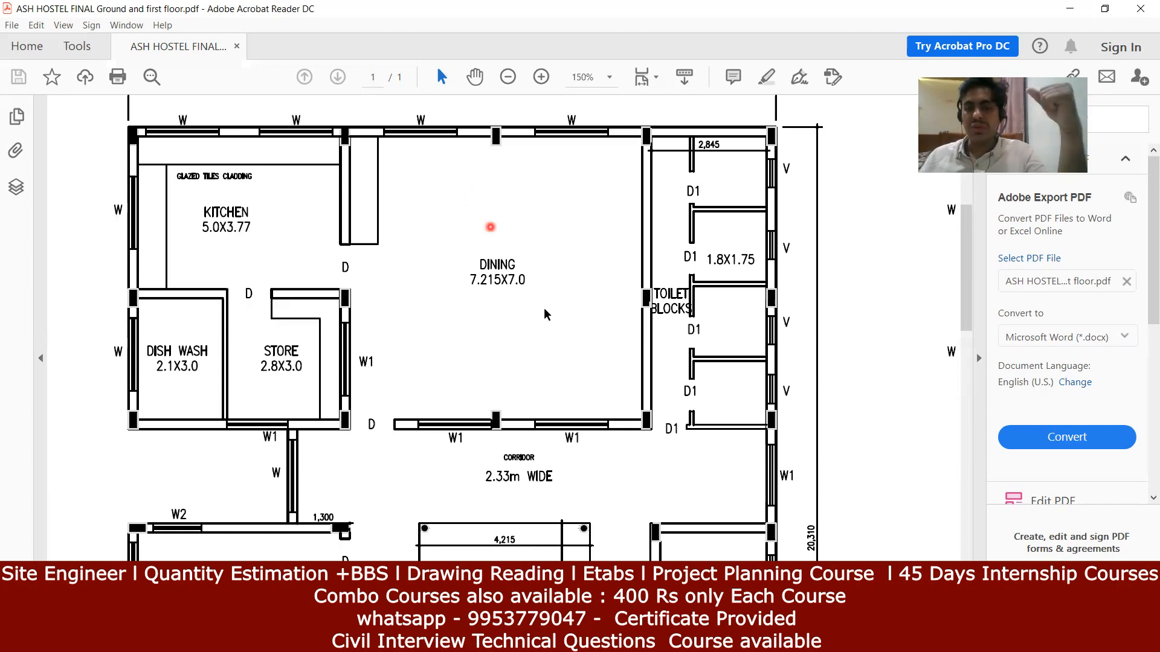
Step: Switch from the PDF back to the ETABS model window
click(532, 640)
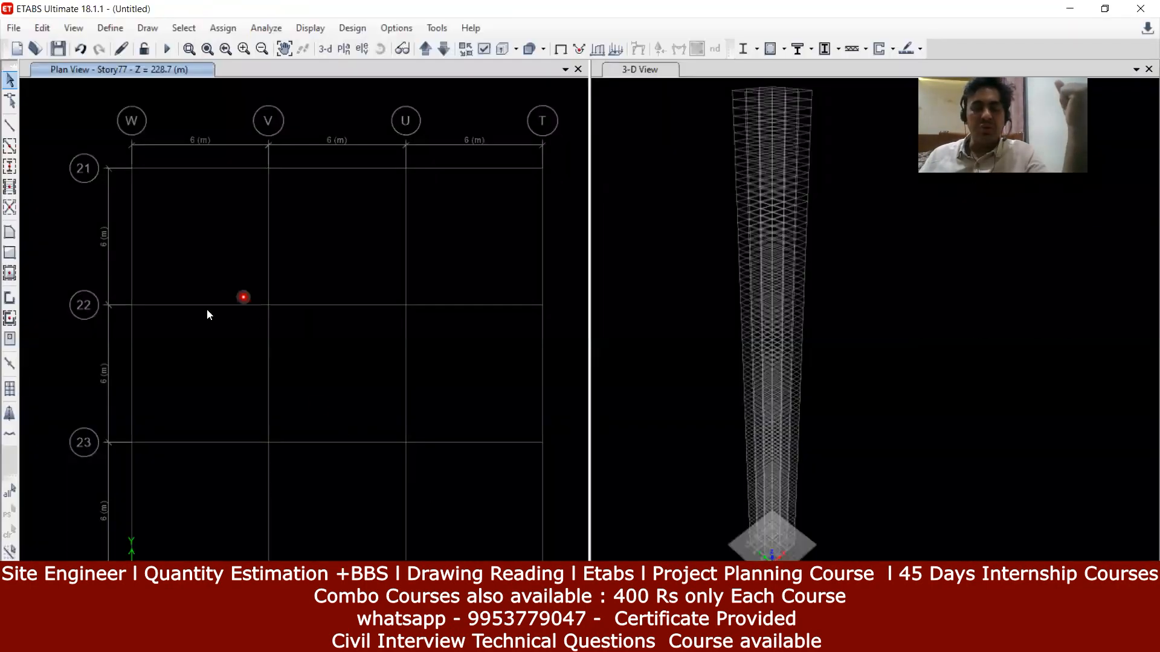
click(532, 640)
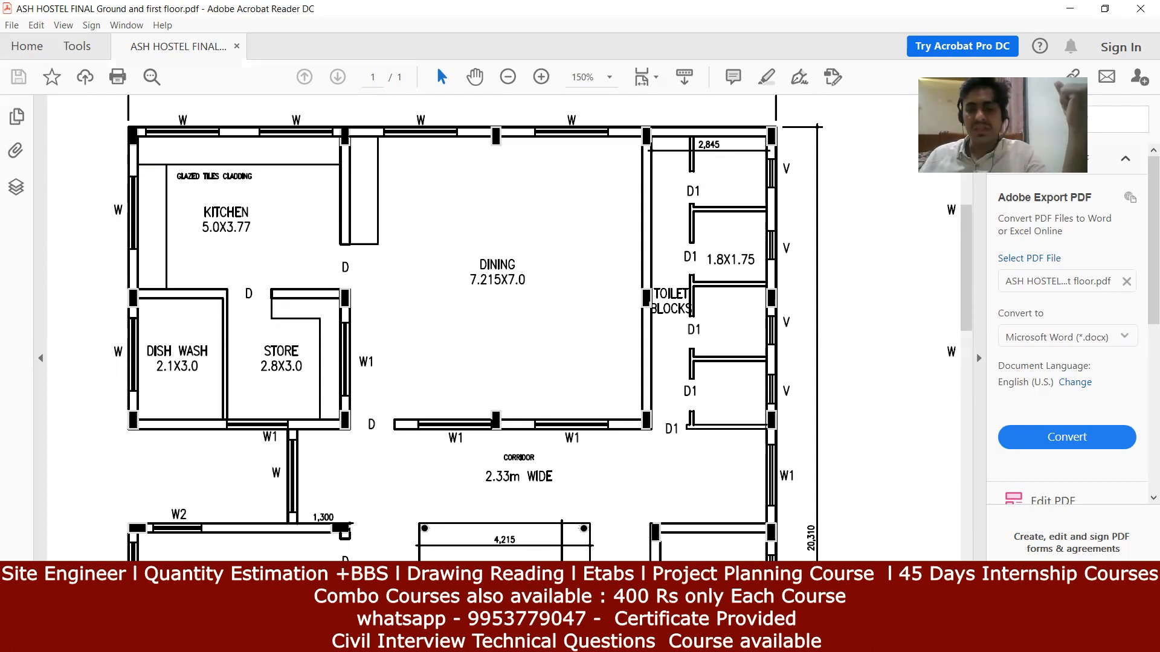
key(alt+Tab)
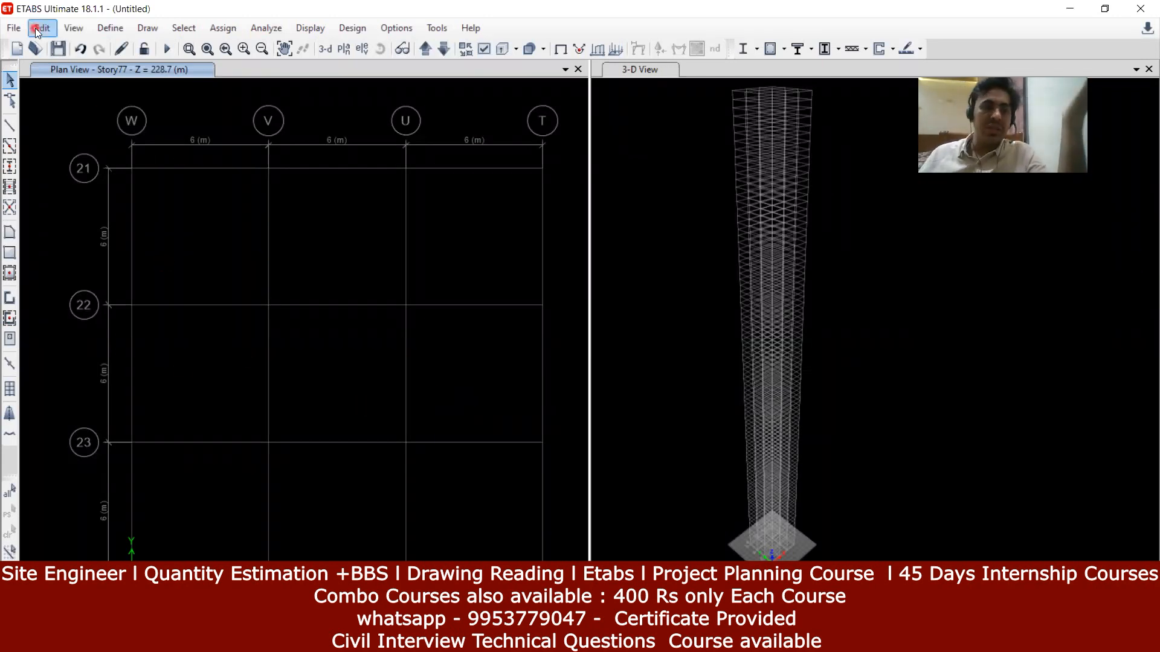
Step: Show the File > Import submenu listing e2k, Excel, Access, XML and DXF formats
click(13, 28)
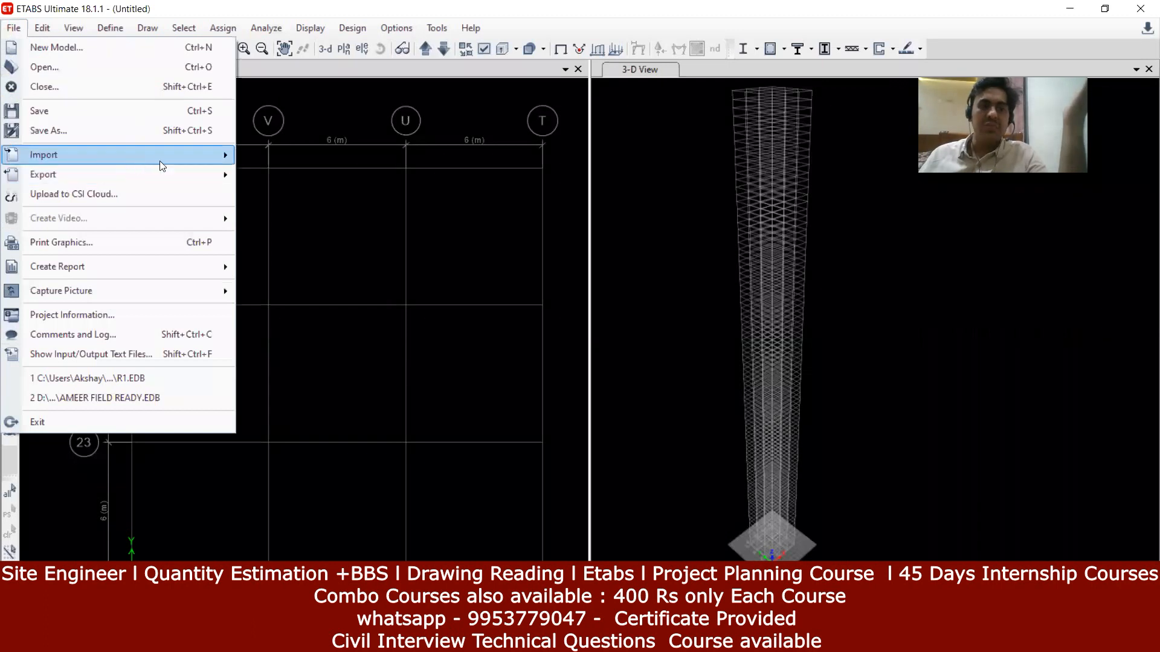
mouse_move(200, 158)
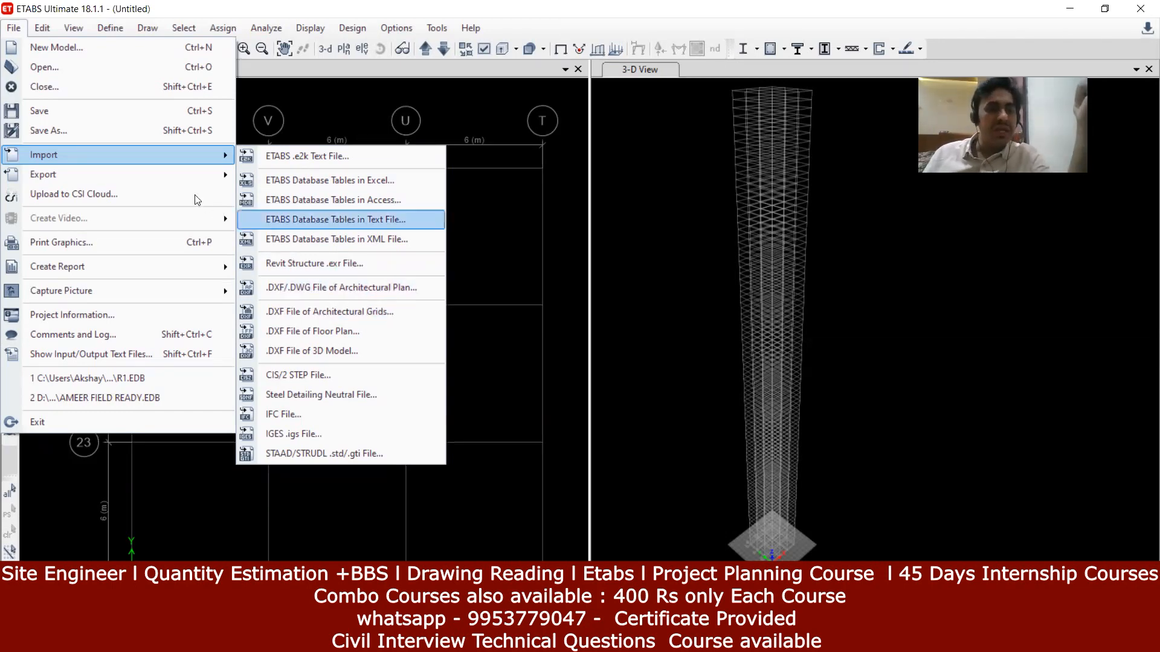
mouse_move(144, 175)
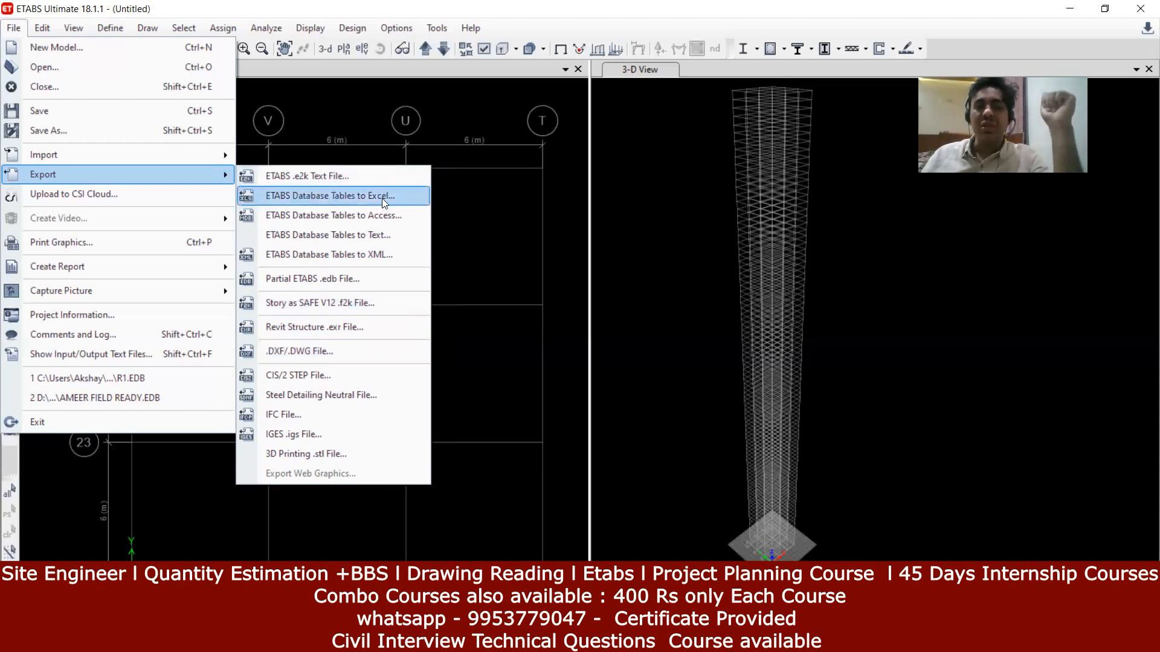
Step: Start an ETABS .e2k text file export, then abandon it at the Consistent Units prompt
click(417, 121)
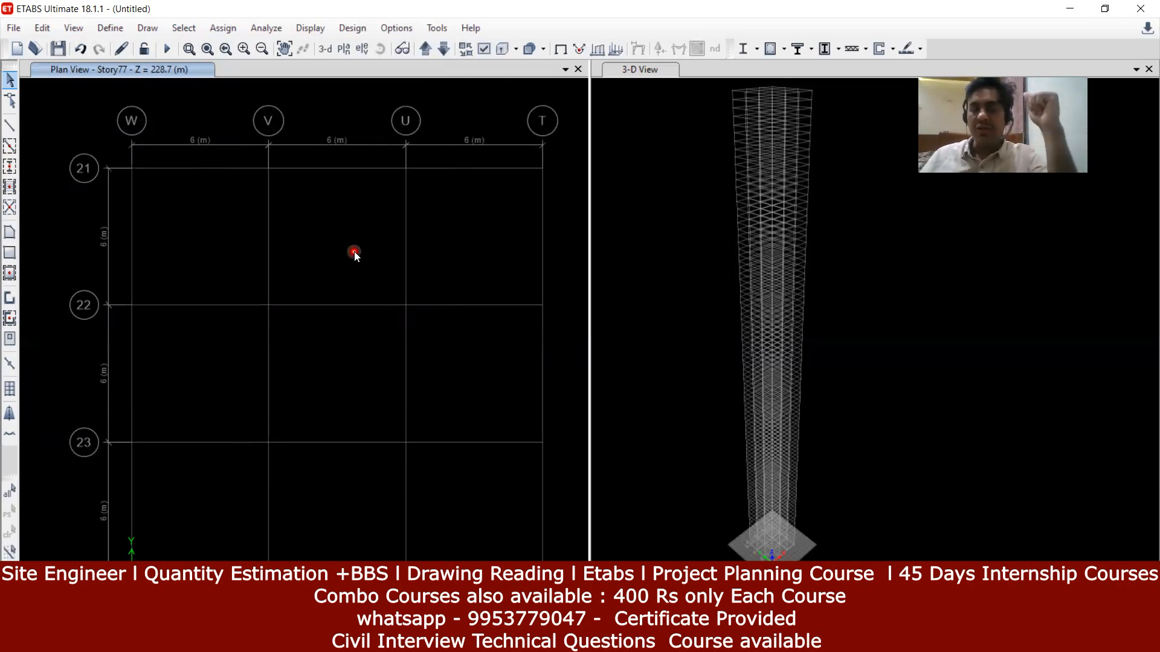
click(13, 28)
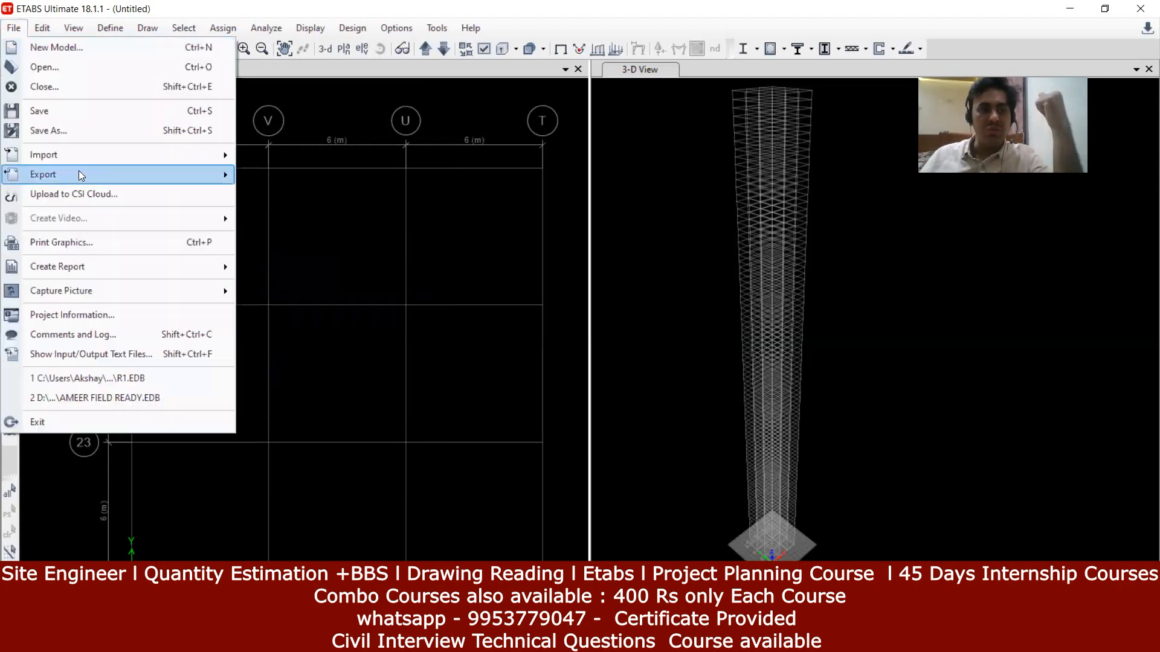
mouse_move(81, 180)
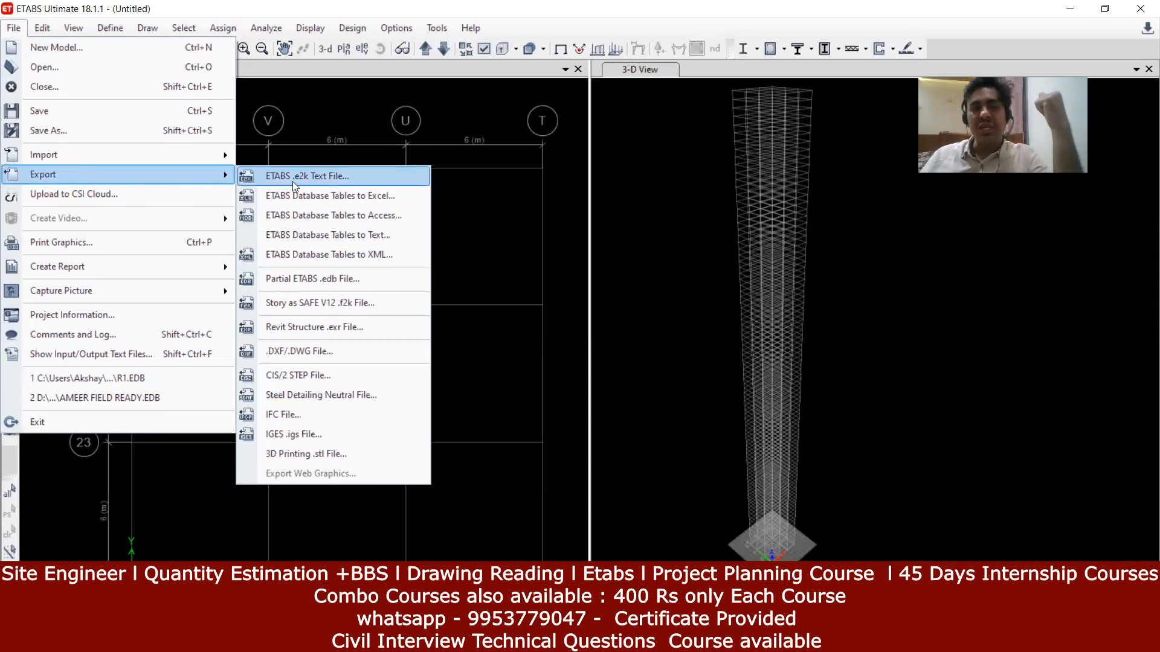
click(323, 179)
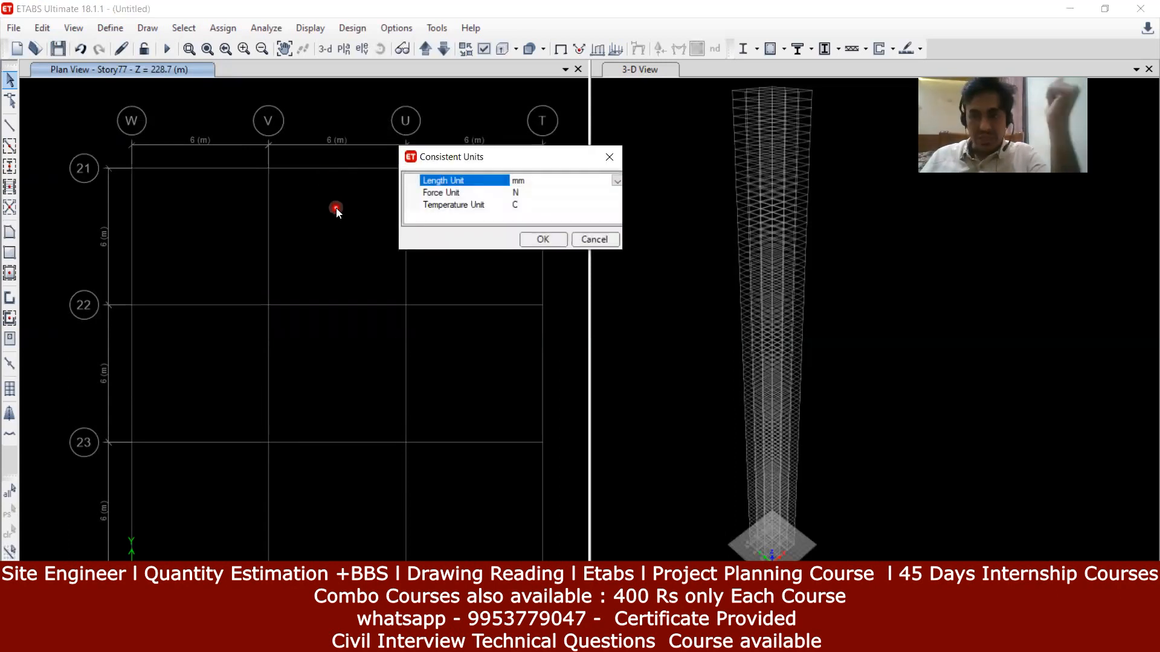
click(621, 160)
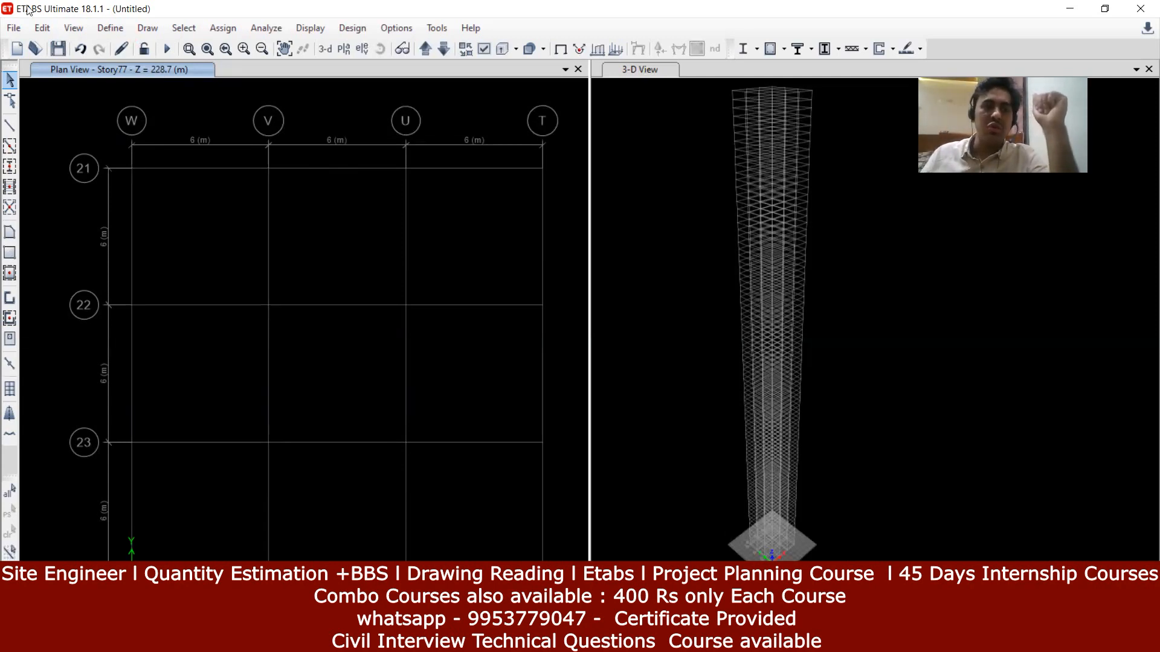
Step: Look over the File > Export formats again, close them, and reopen the File menu
click(216, 271)
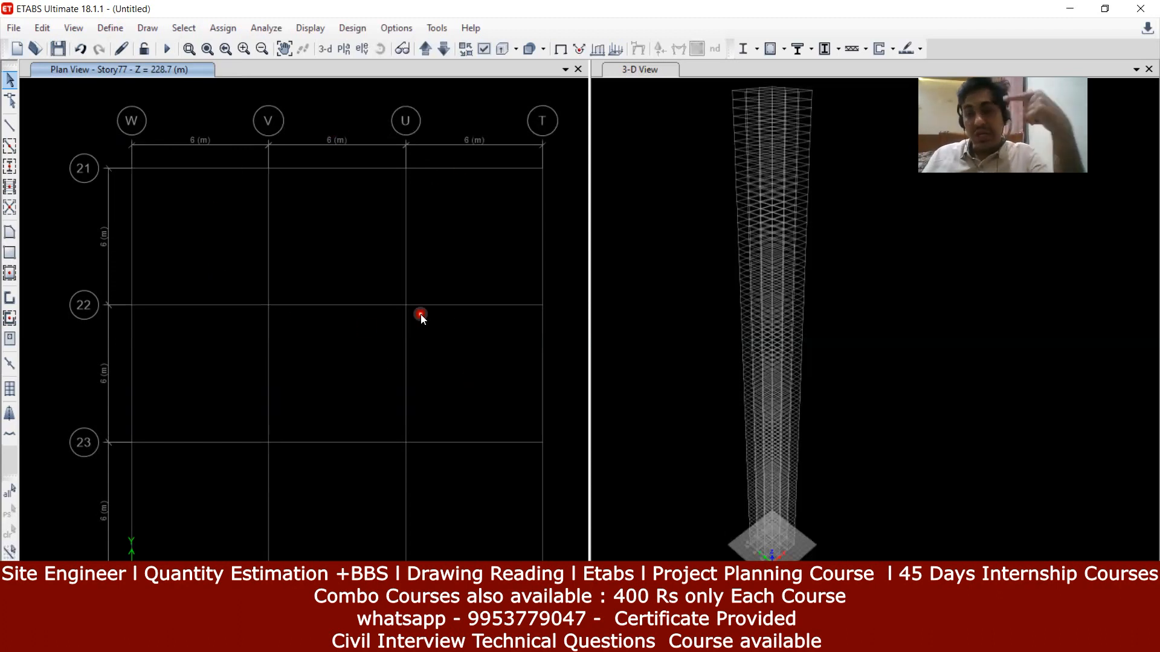
click(13, 28)
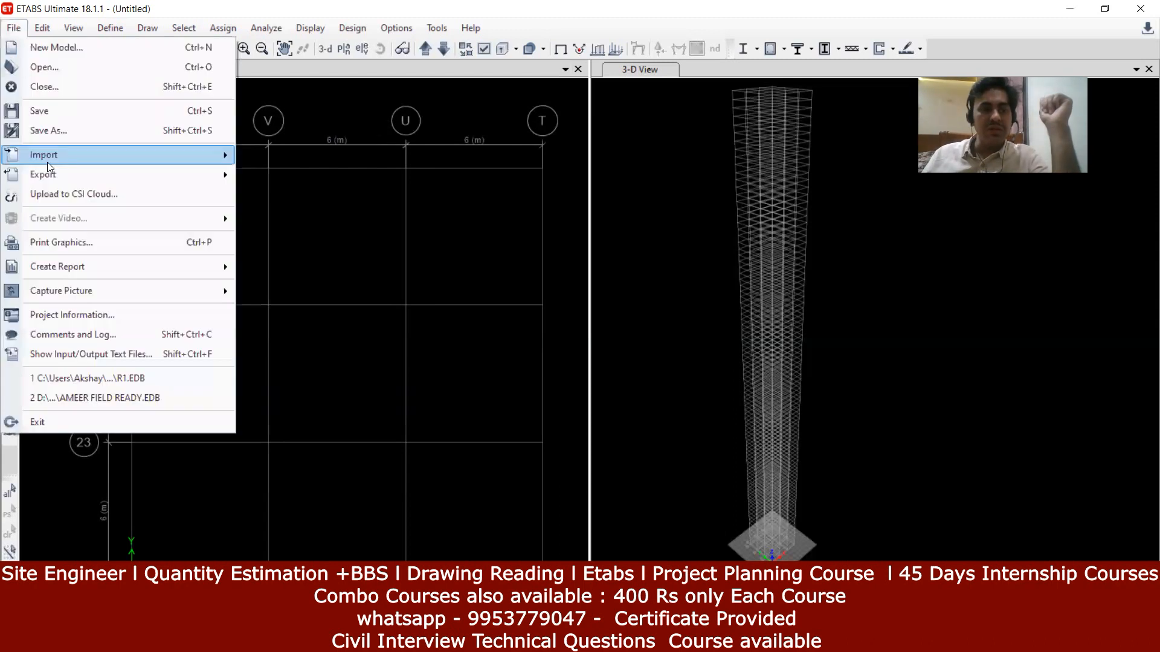
mouse_move(53, 171)
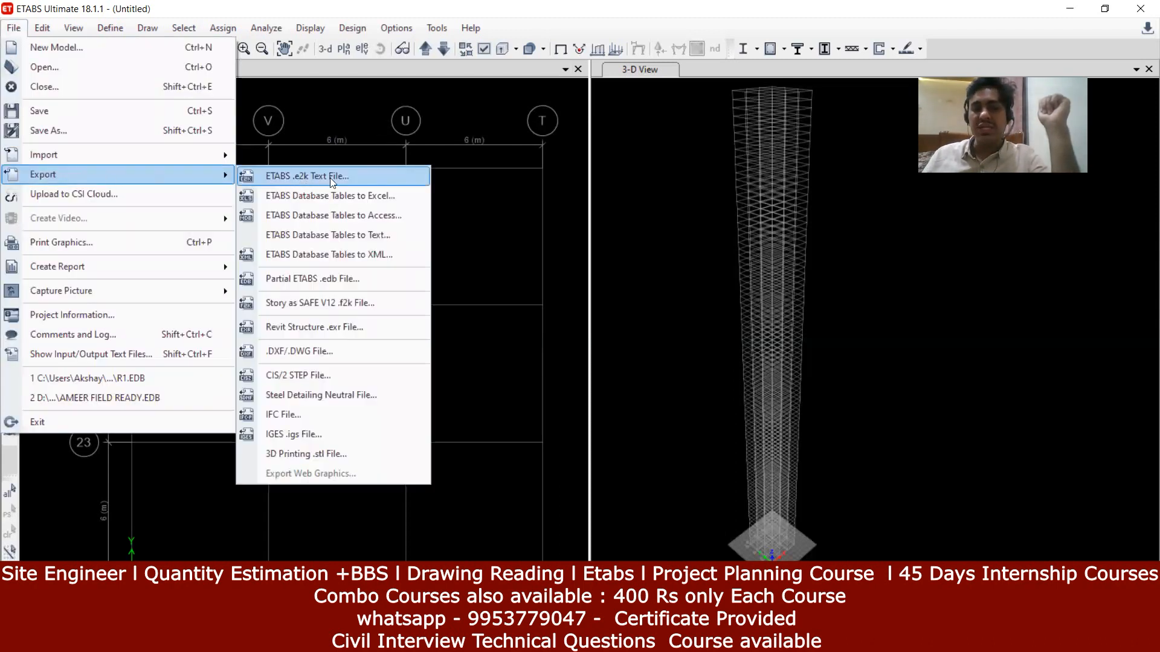
click(575, 187)
click(15, 29)
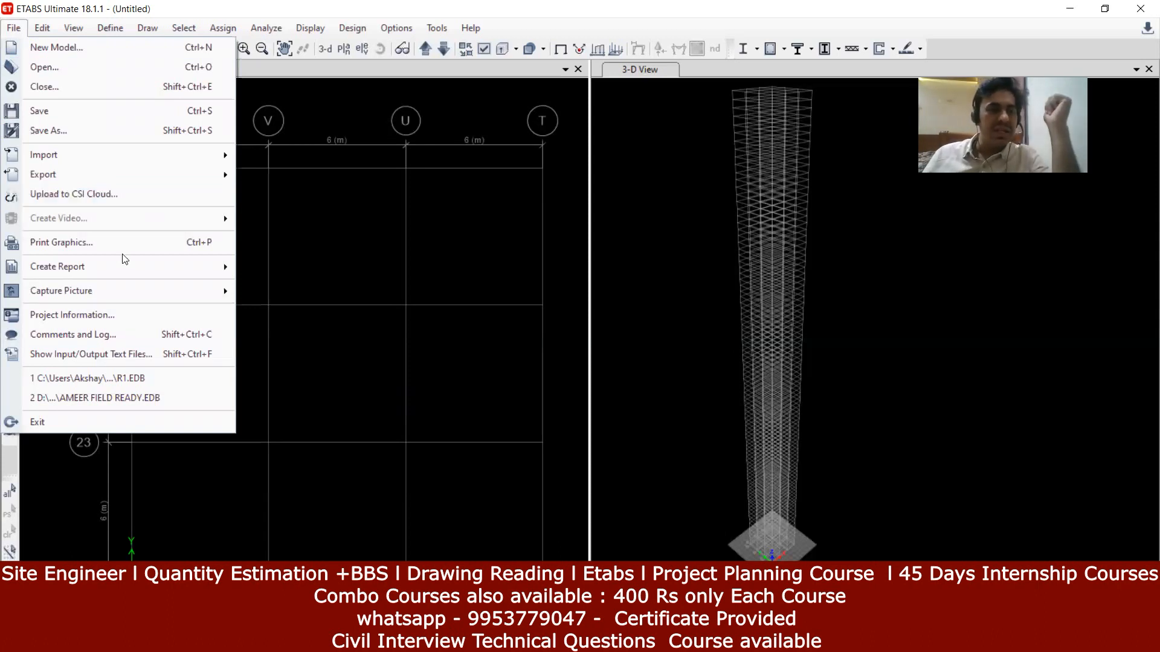
Step: View the Project Information fields (client name, project number, company) and cancel without changes
click(102, 319)
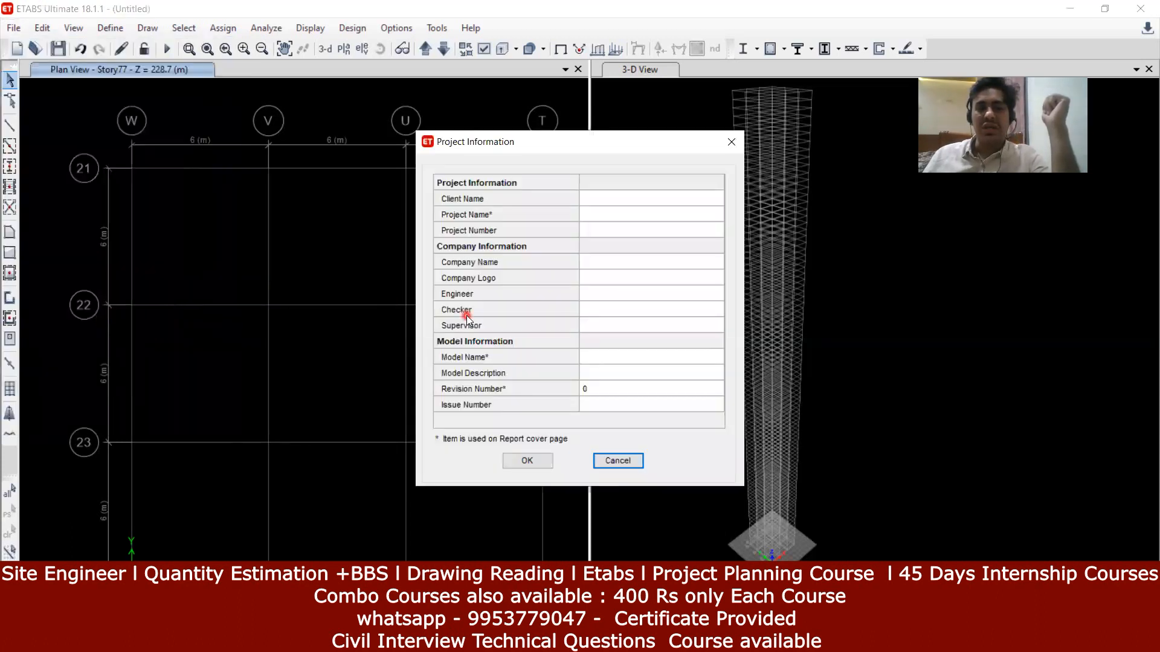
click(619, 202)
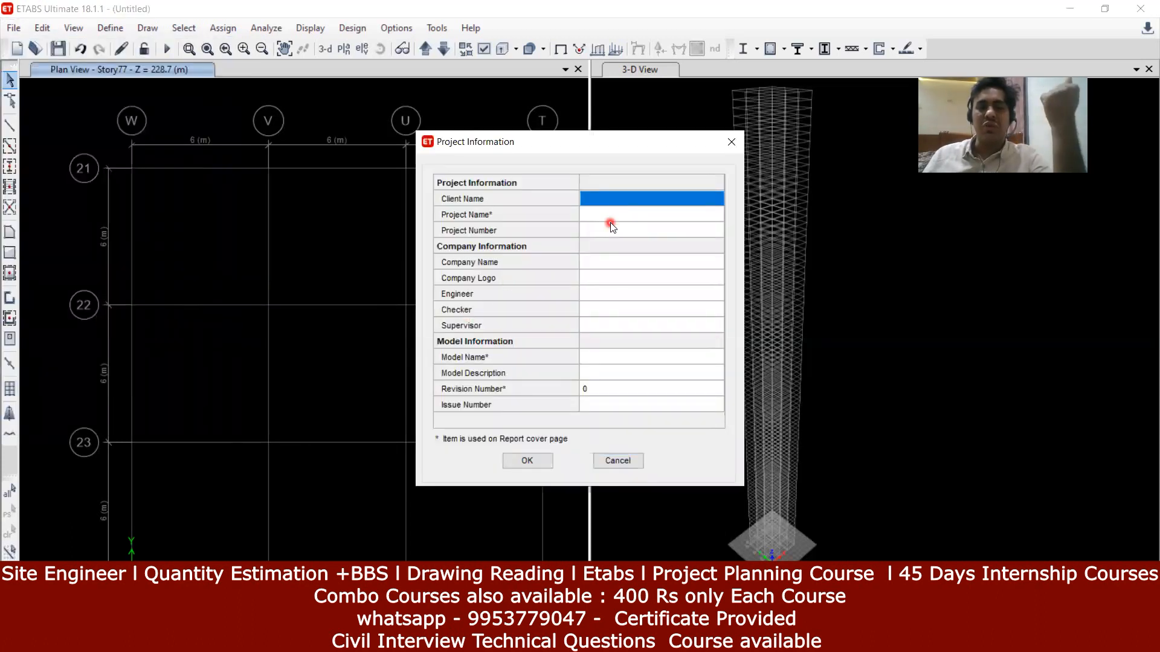
click(610, 226)
click(621, 263)
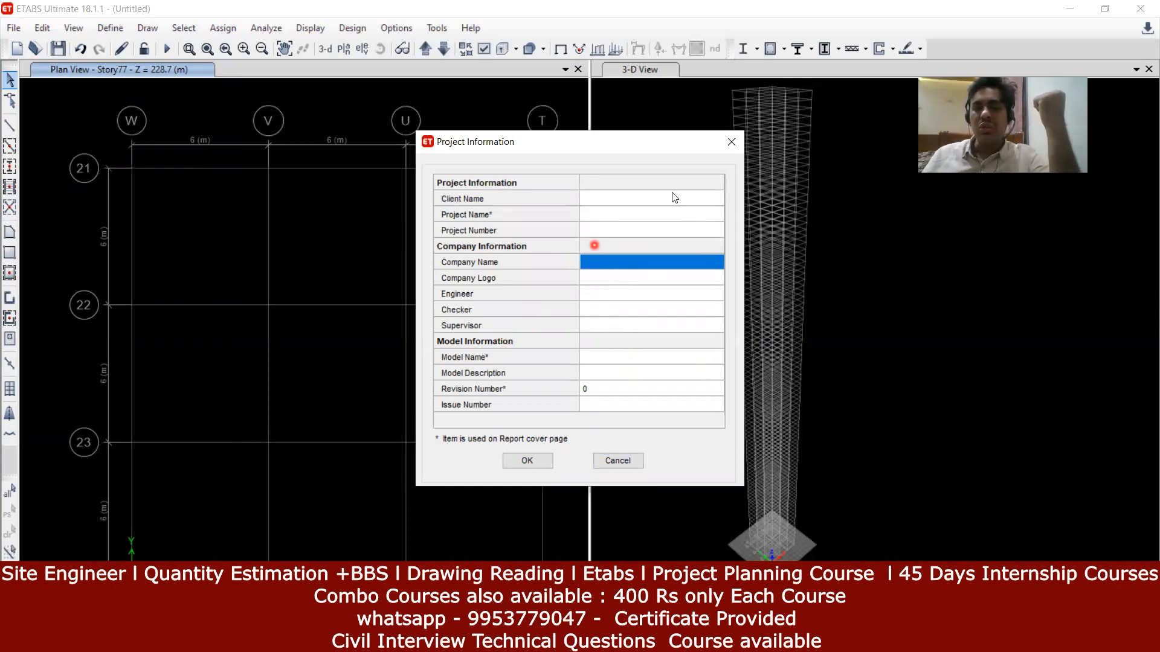
click(616, 460)
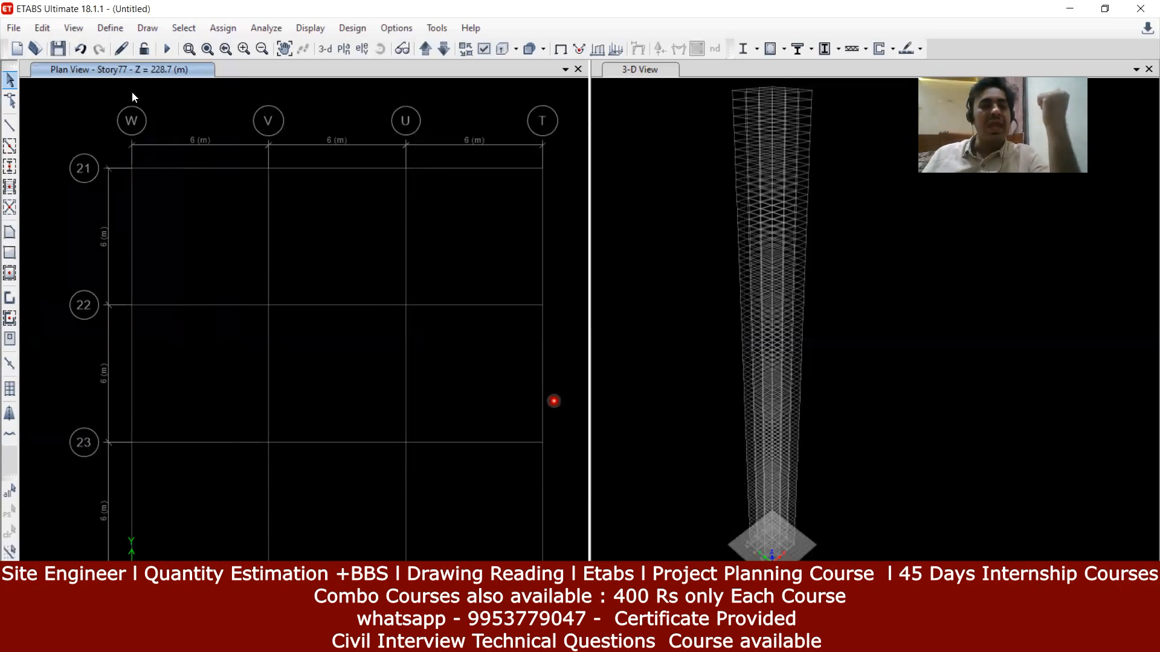
Step: Generate and display the 10-page ETABS project report
click(11, 28)
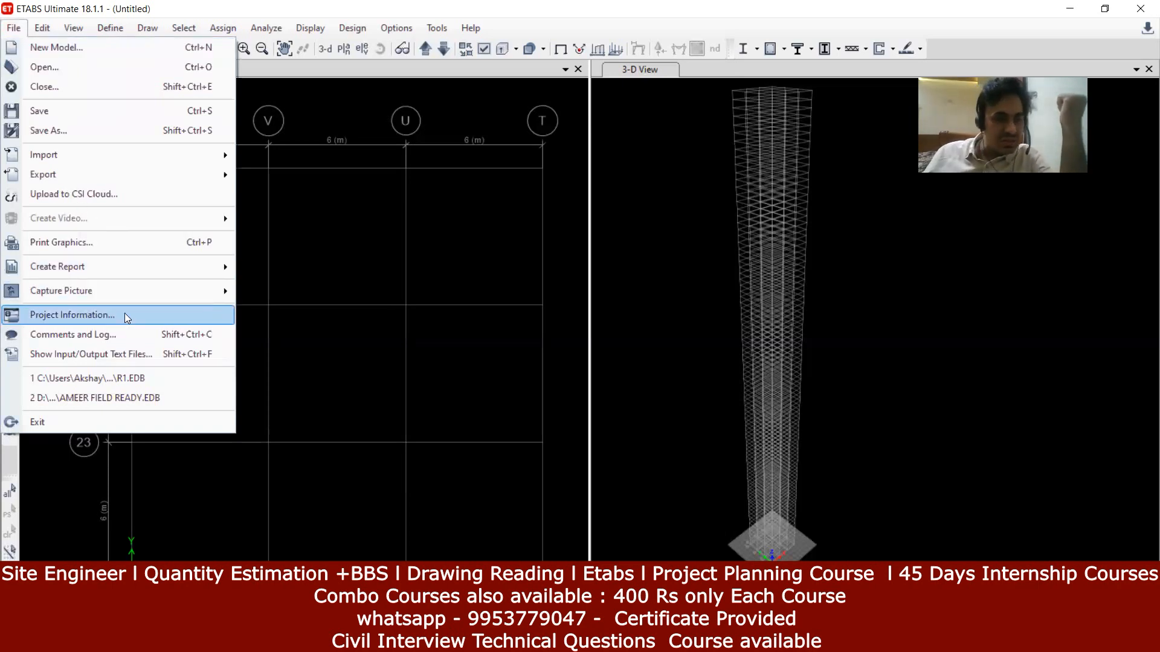
mouse_move(133, 269)
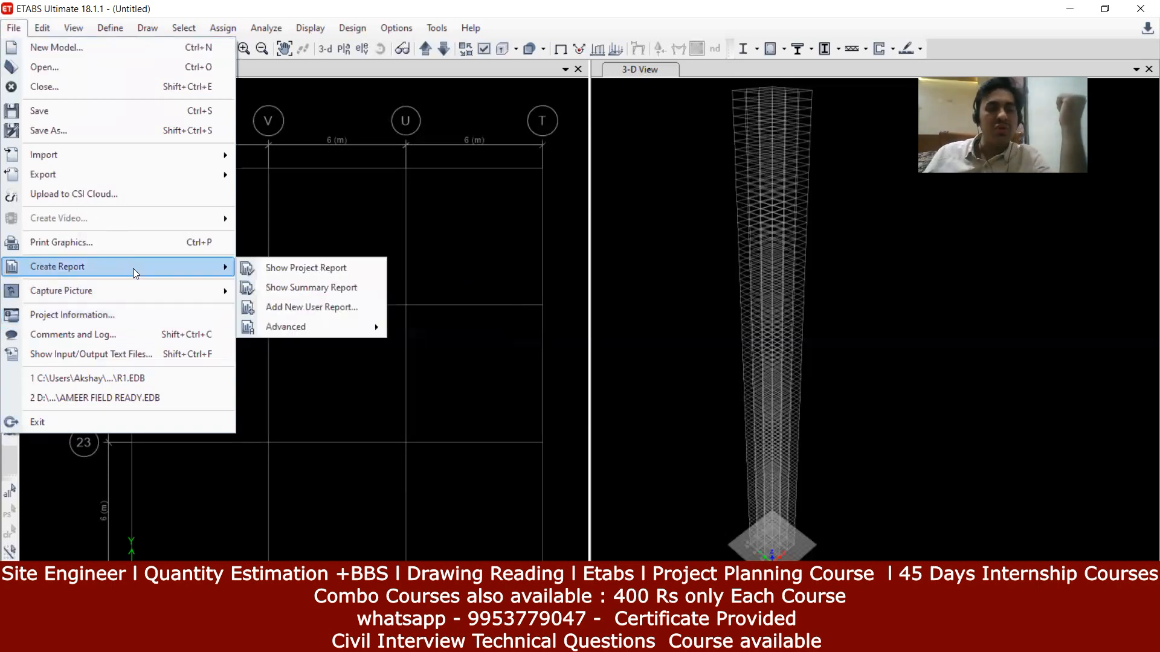
click(285, 266)
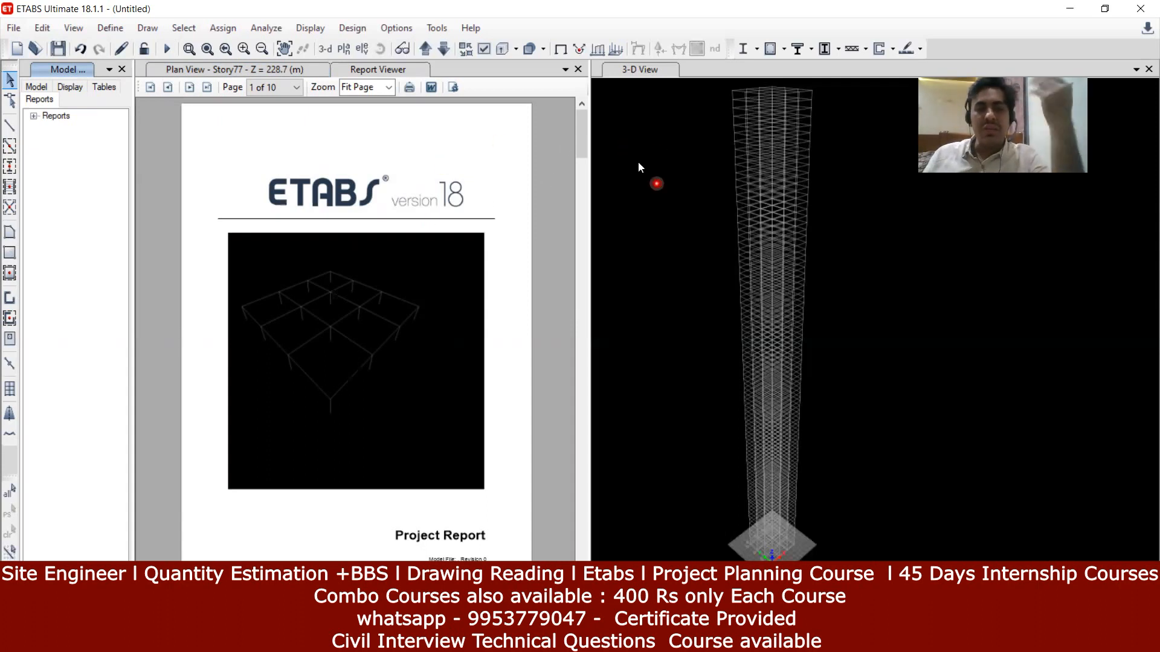
Step: Jump to the report's grid data pages and close the Model Explorer to widen the report
drag(581, 136, 573, 379)
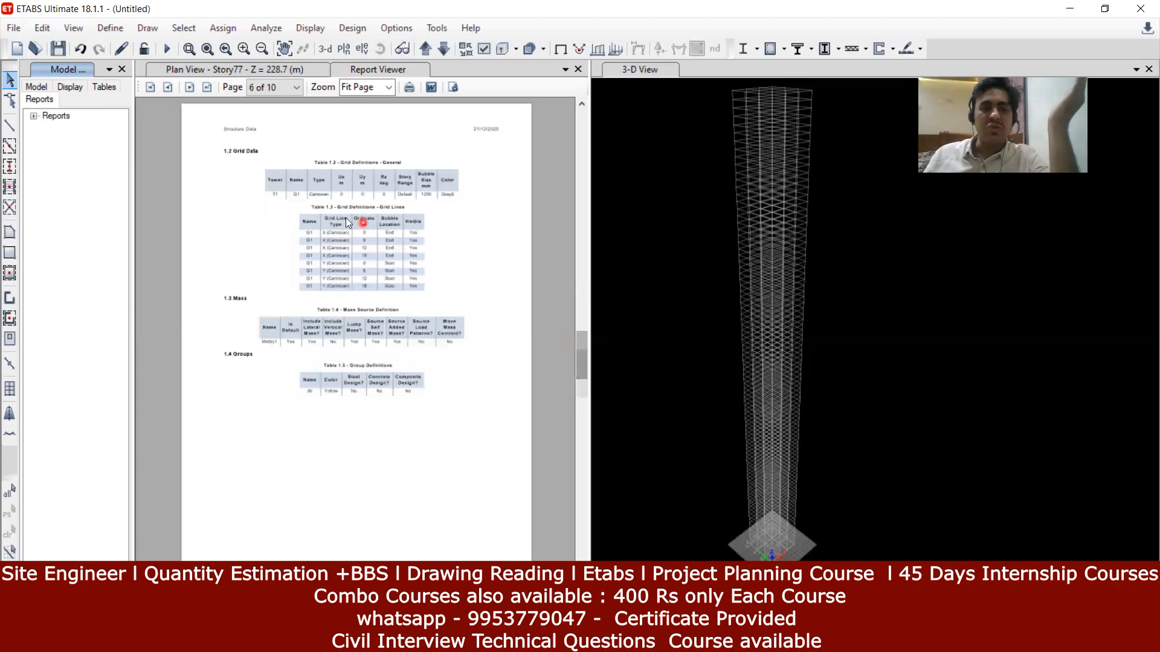
click(297, 174)
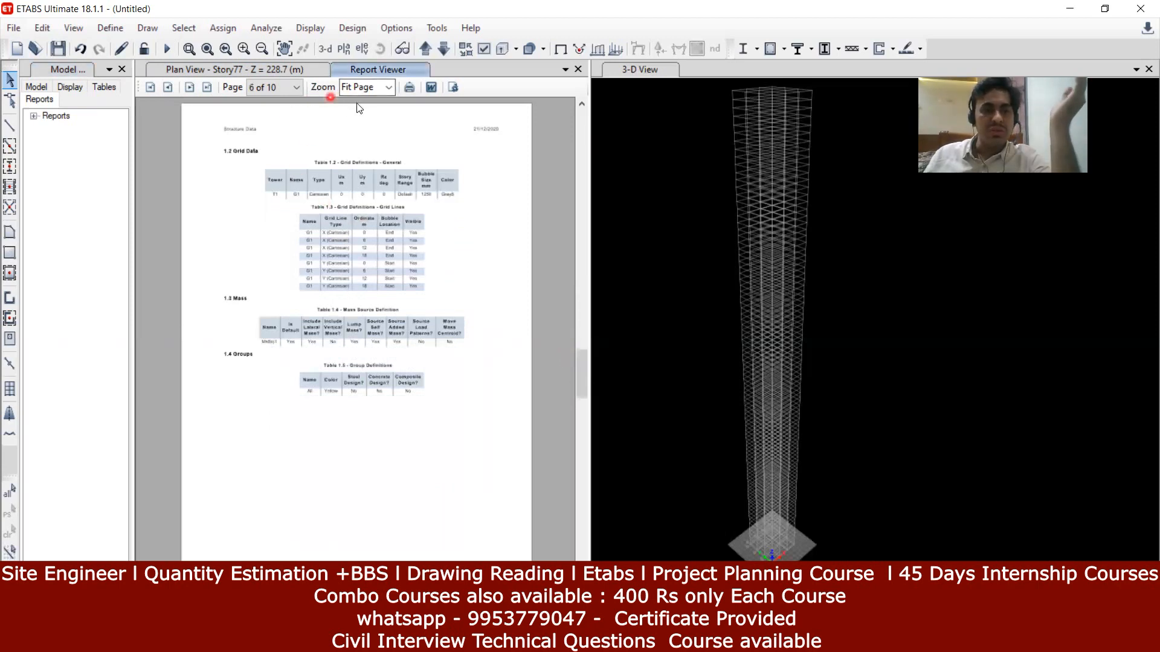
click(119, 70)
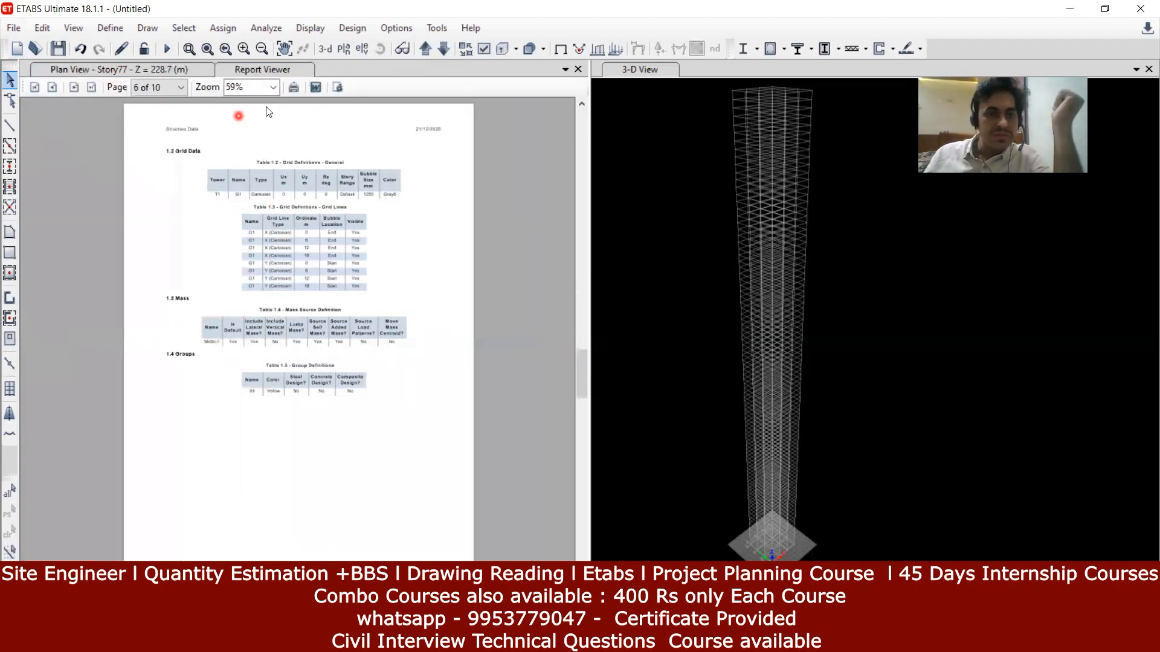
Step: Set the report zoom to 100%, then enlarge it to 150%
click(273, 87)
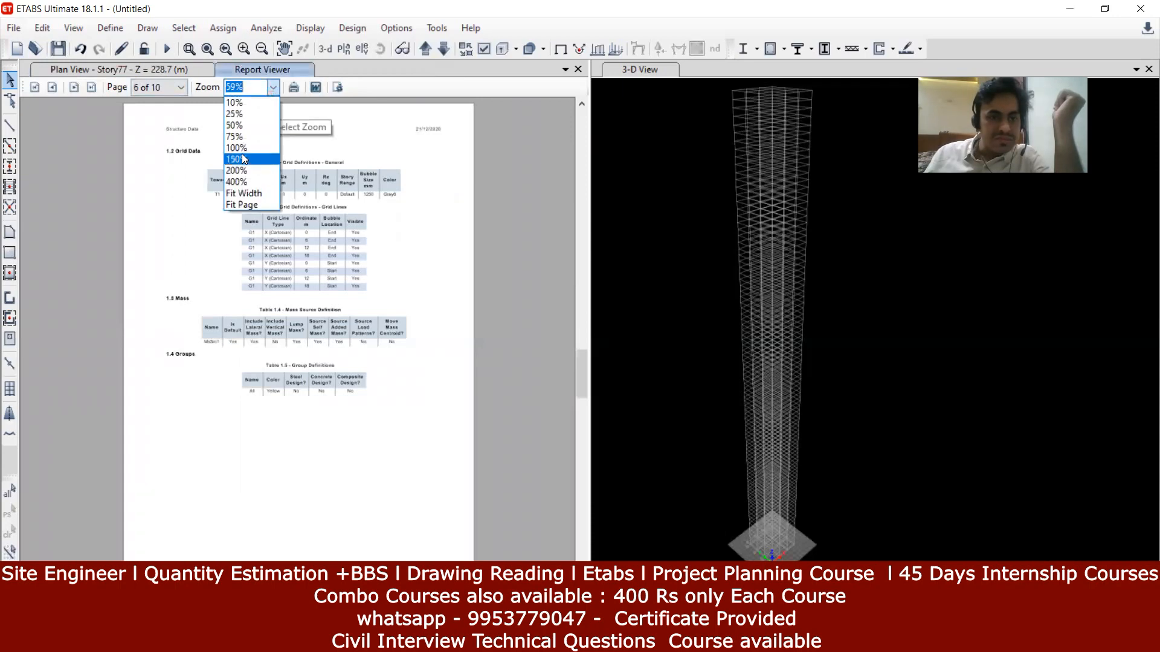
click(241, 148)
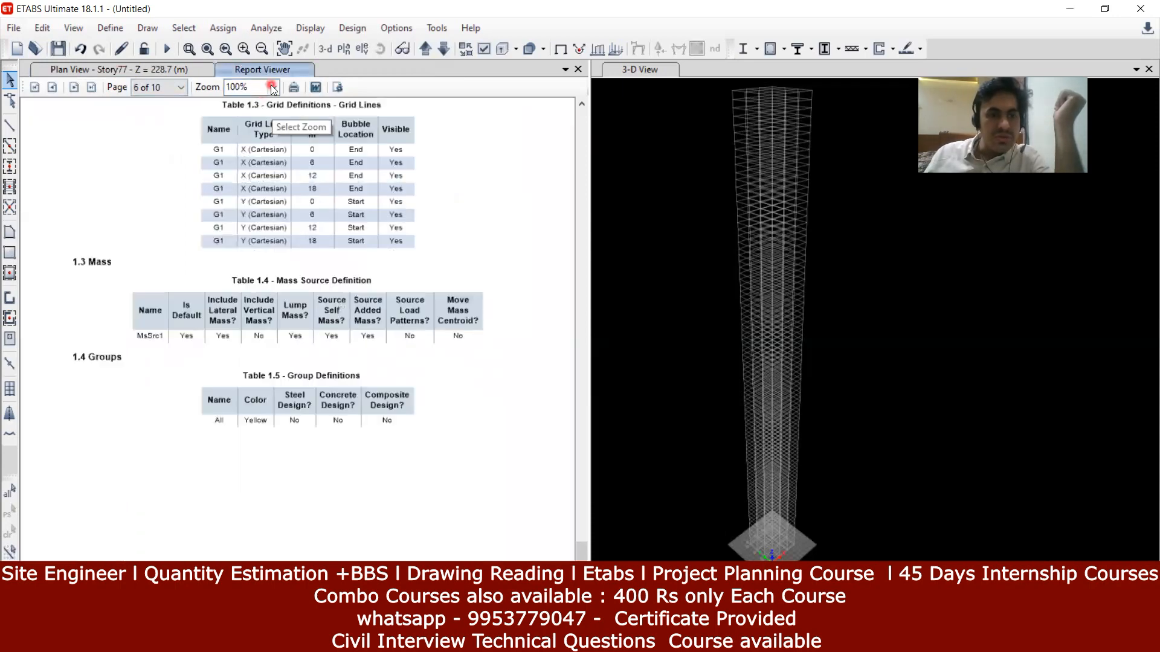
click(273, 87)
click(261, 154)
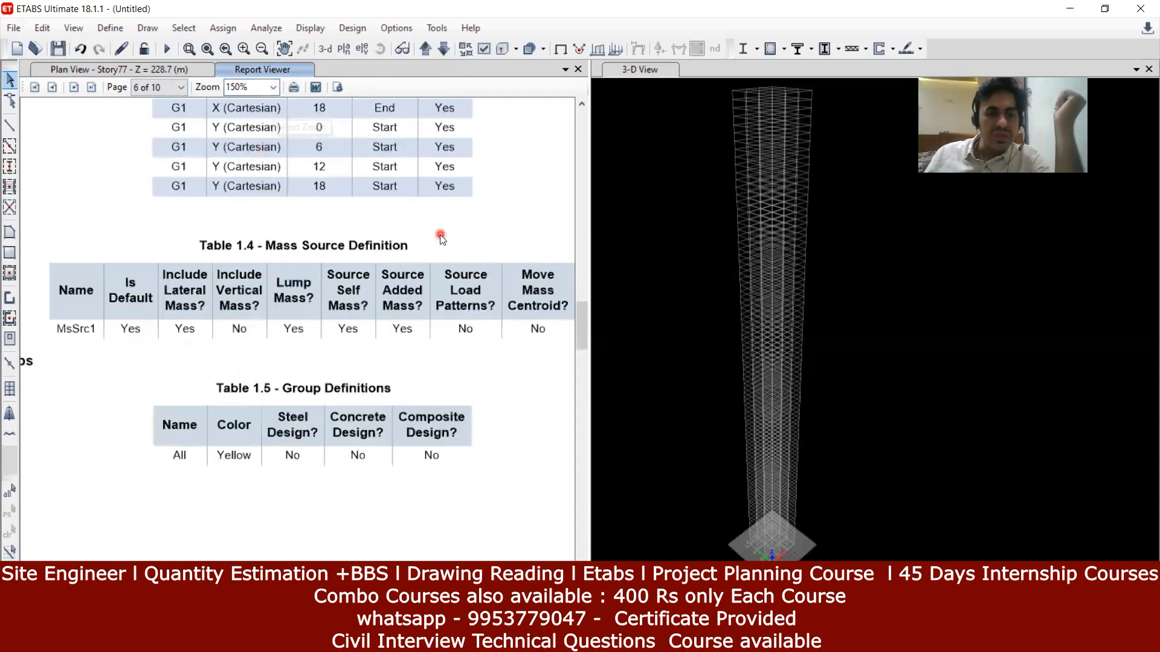
Step: Scroll through the Story Definitions table on page 5 down to PLINTH LEVEL
scroll(442, 236, up, 10)
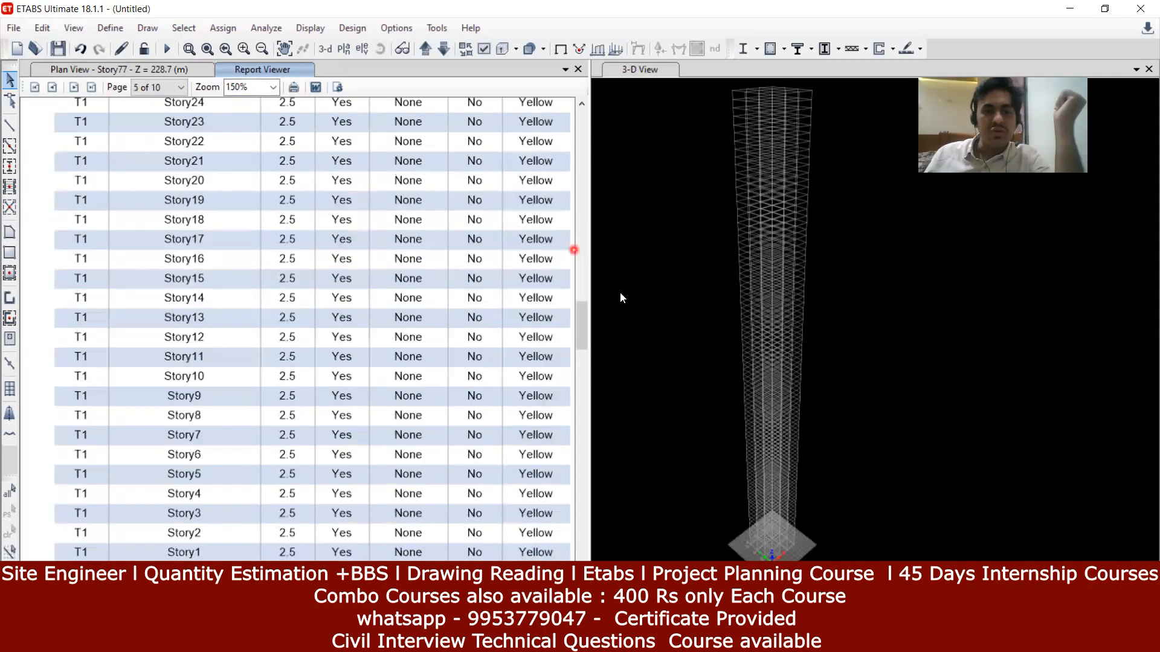
drag(580, 318, 580, 269)
click(537, 215)
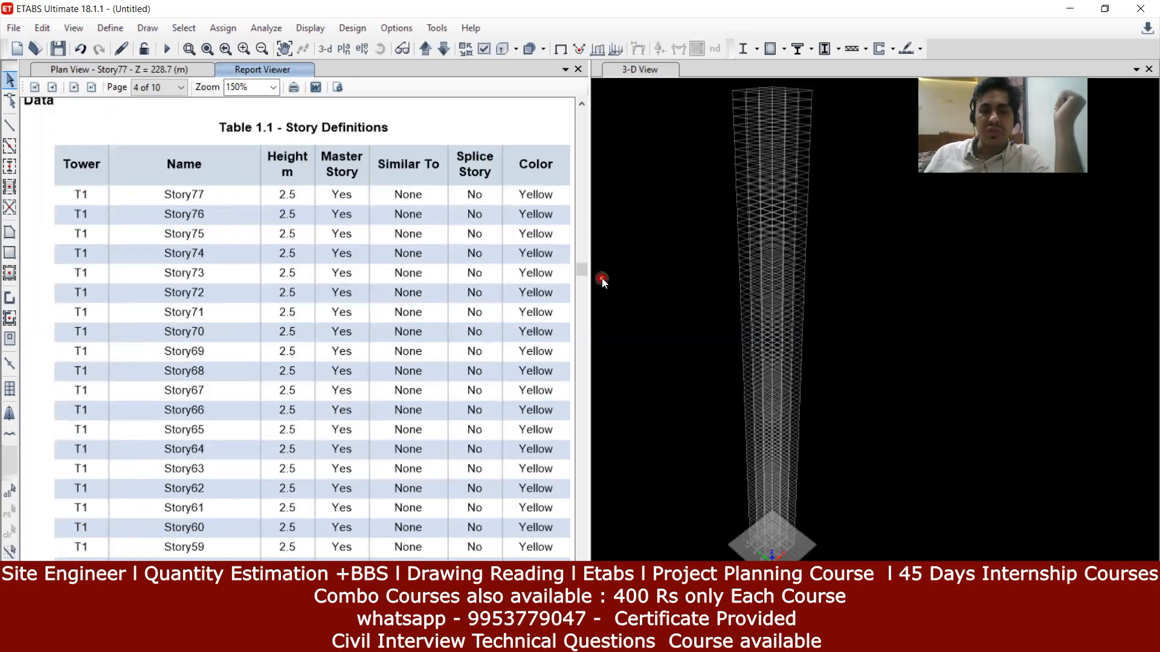
click(575, 357)
drag(575, 367, 596, 338)
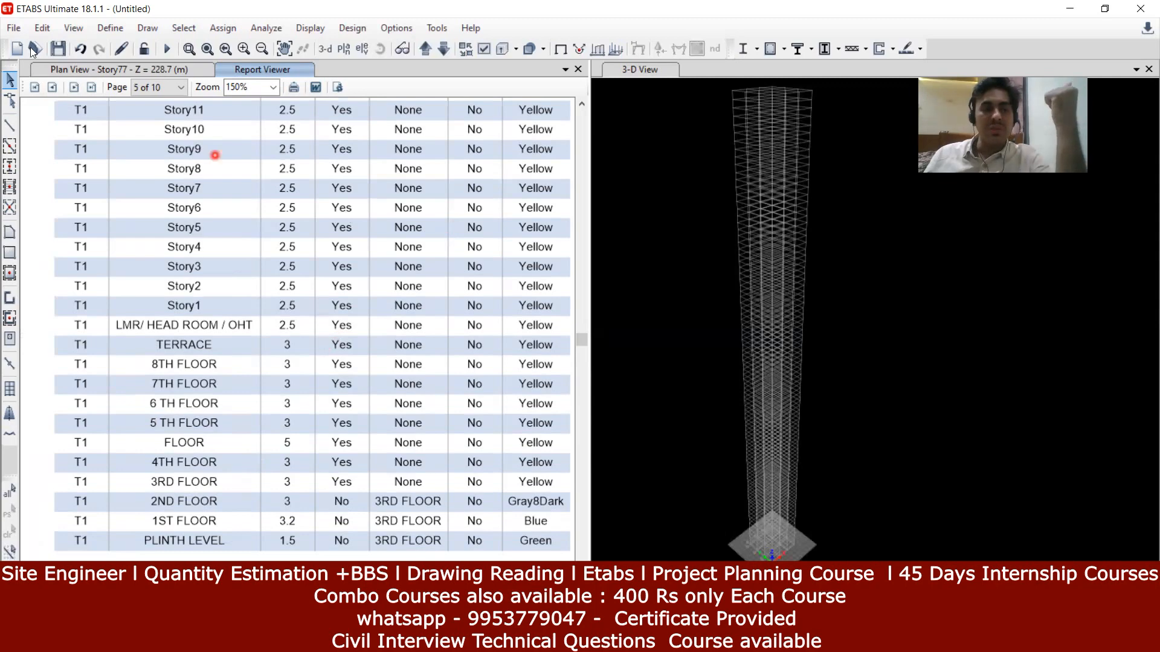
click(14, 28)
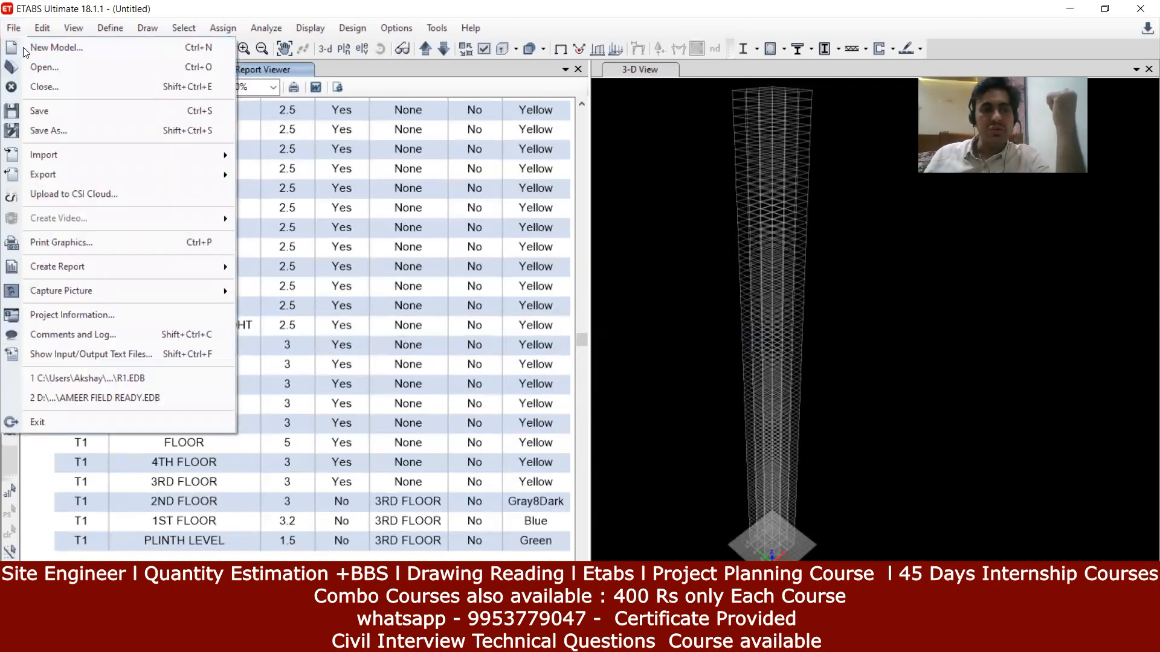
Step: Start a new model, dismiss the prompt, then begin opening an existing model file
click(23, 47)
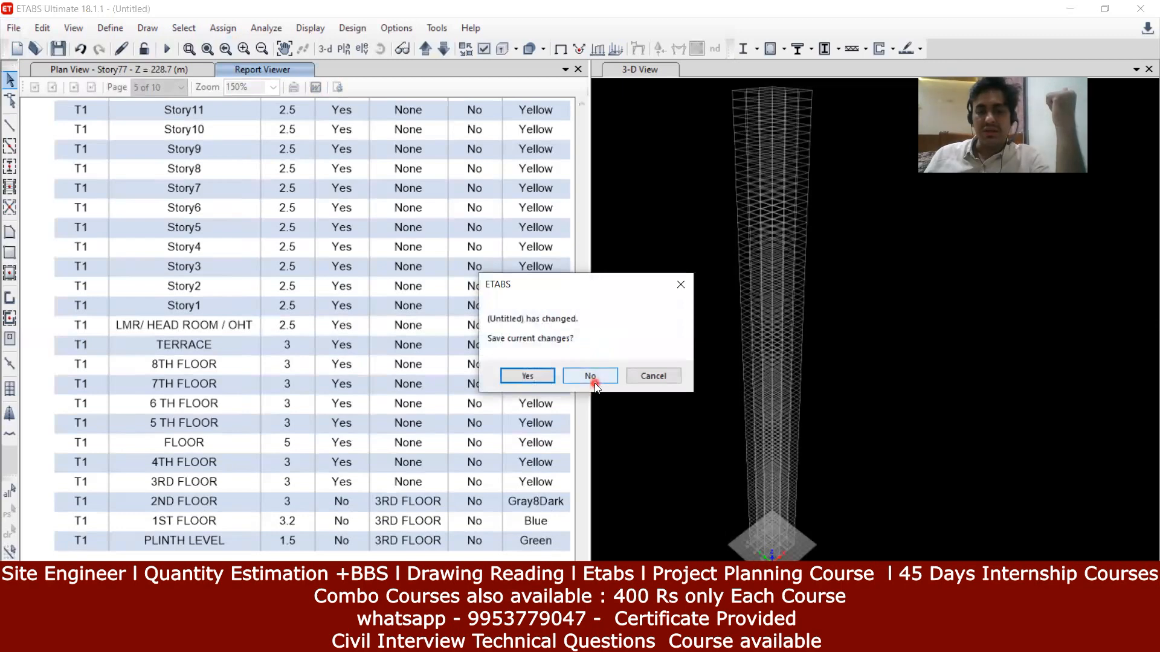
click(674, 295)
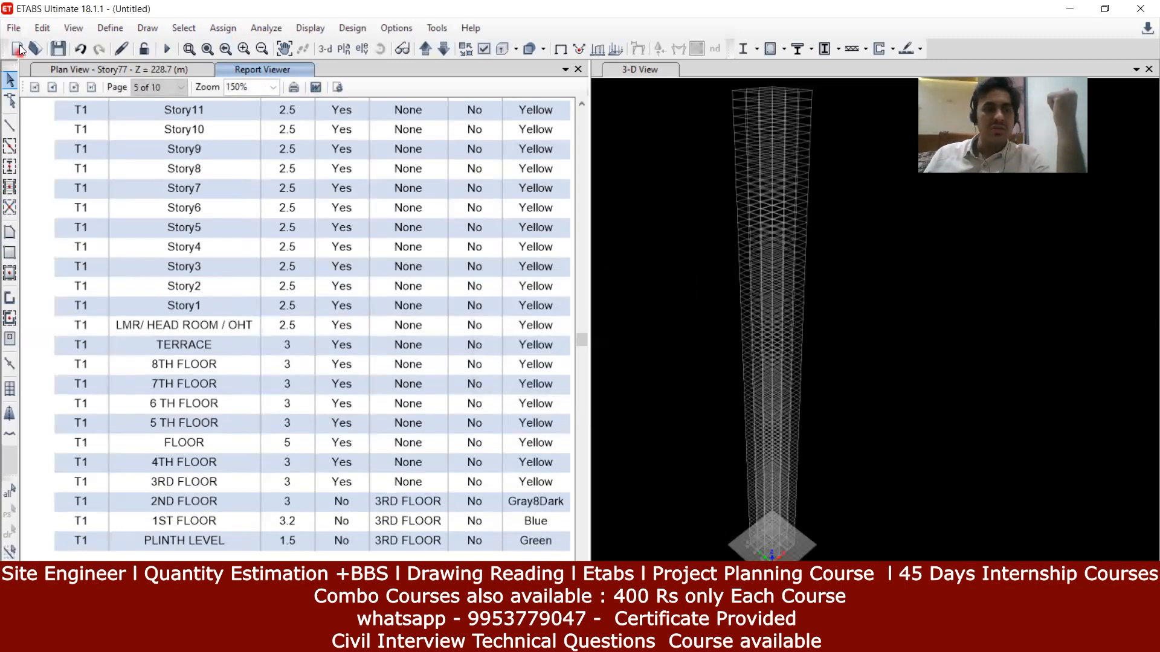
click(13, 28)
click(44, 67)
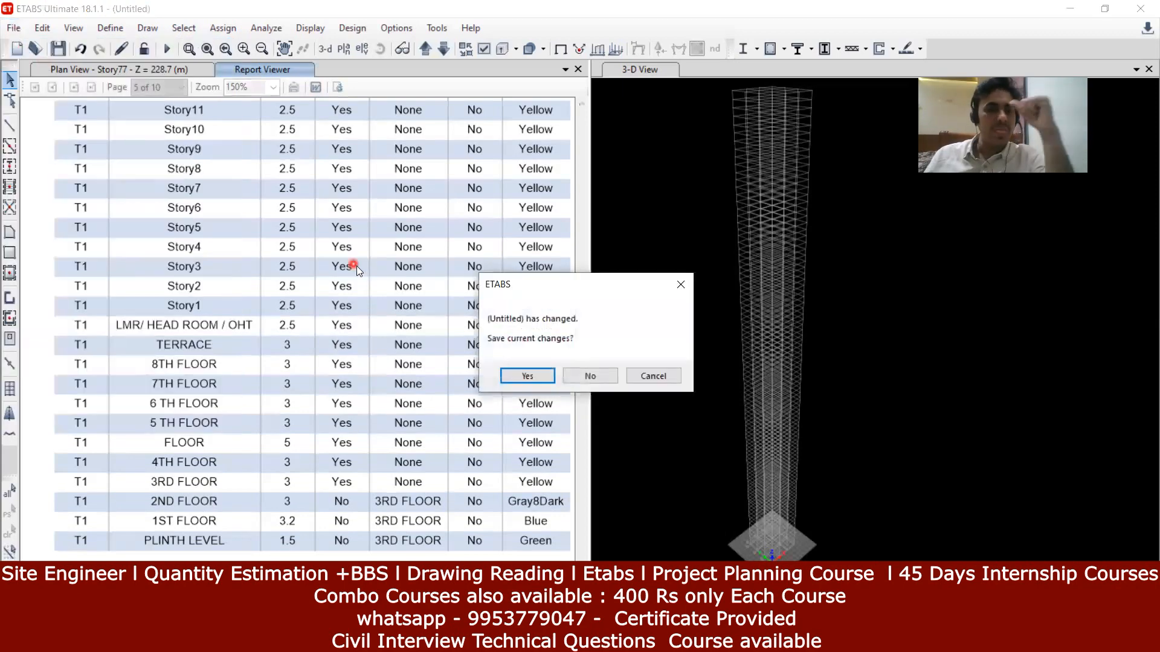
Step: Save the current model as G in Downloads and select R1 to open
click(529, 375)
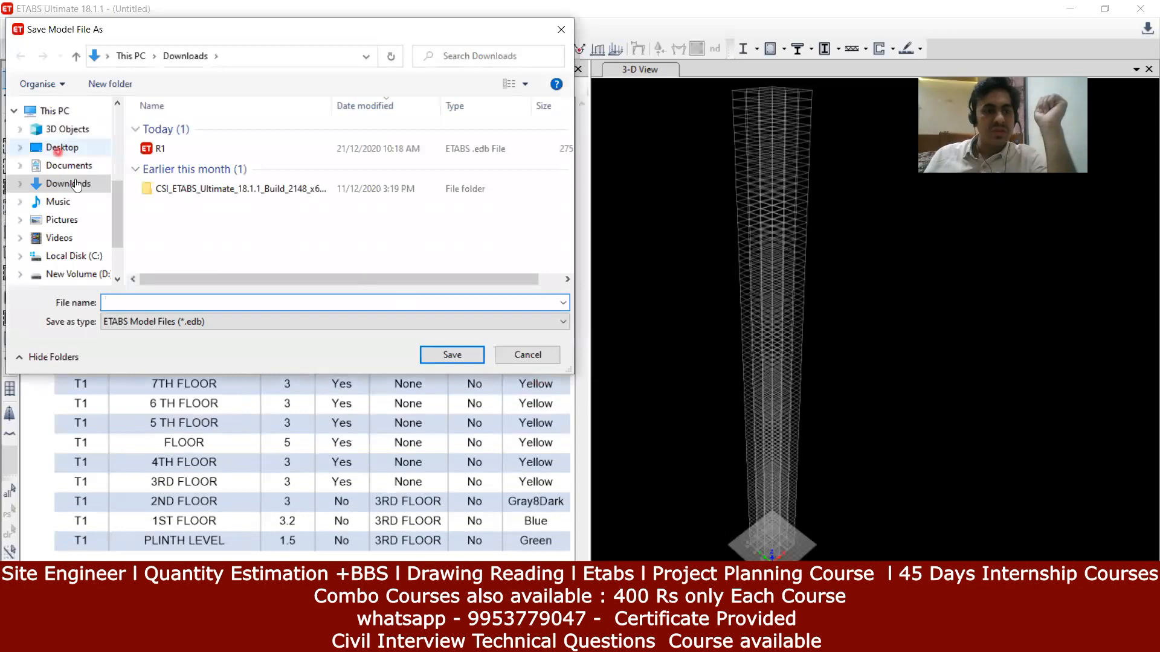
text(G)
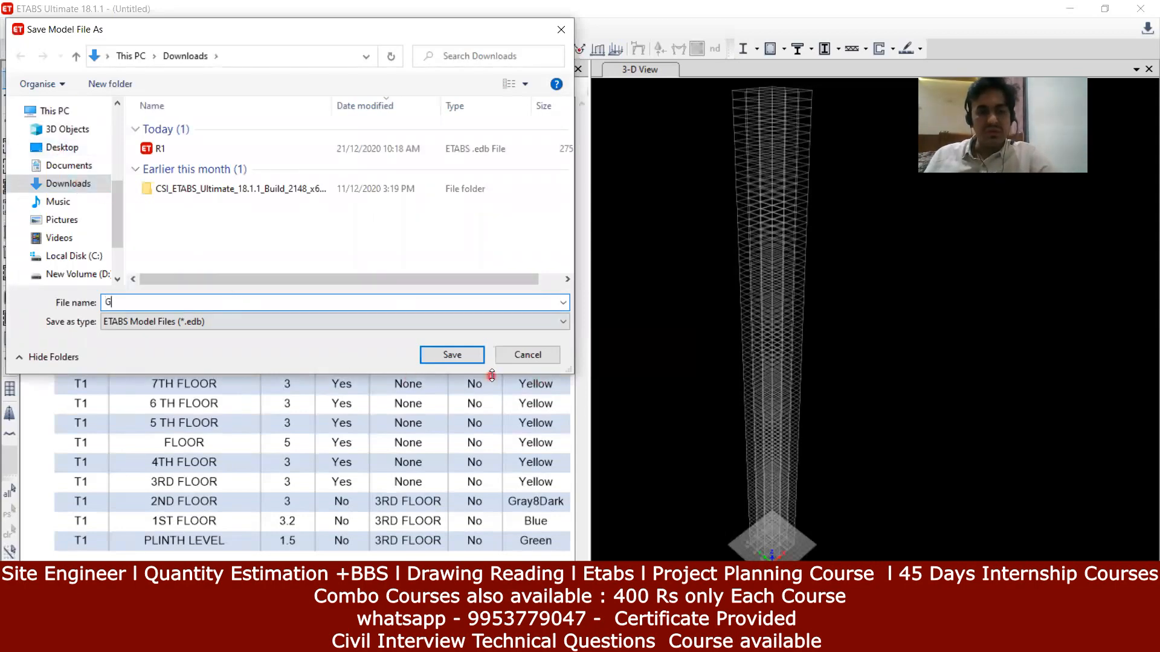
click(480, 356)
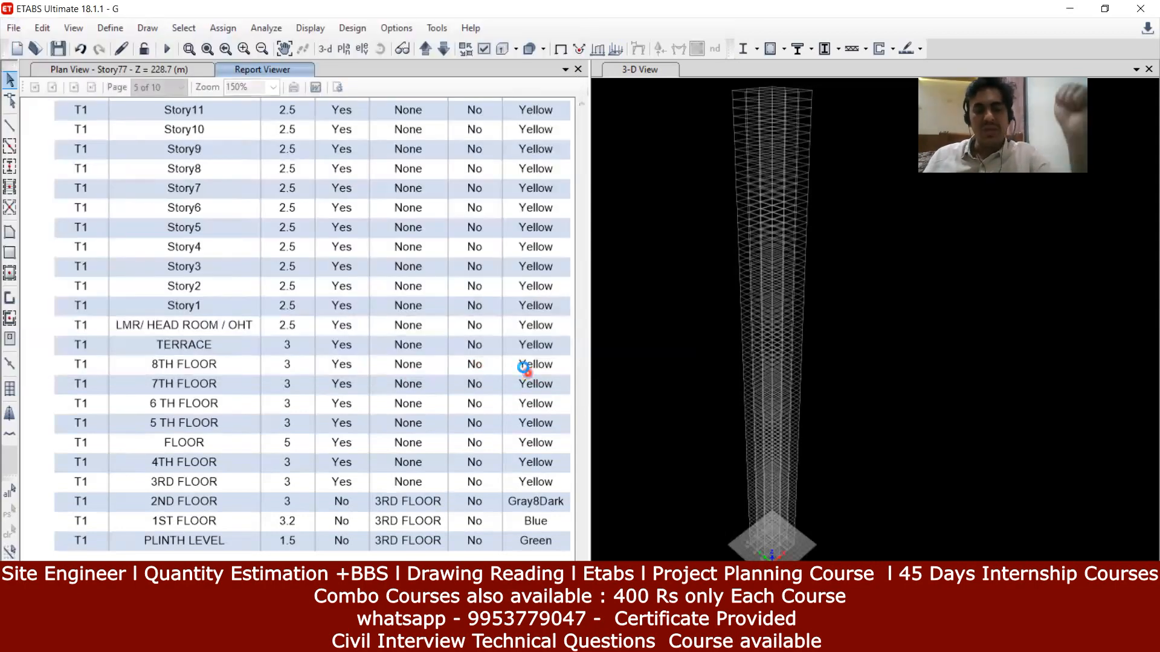
click(34, 49)
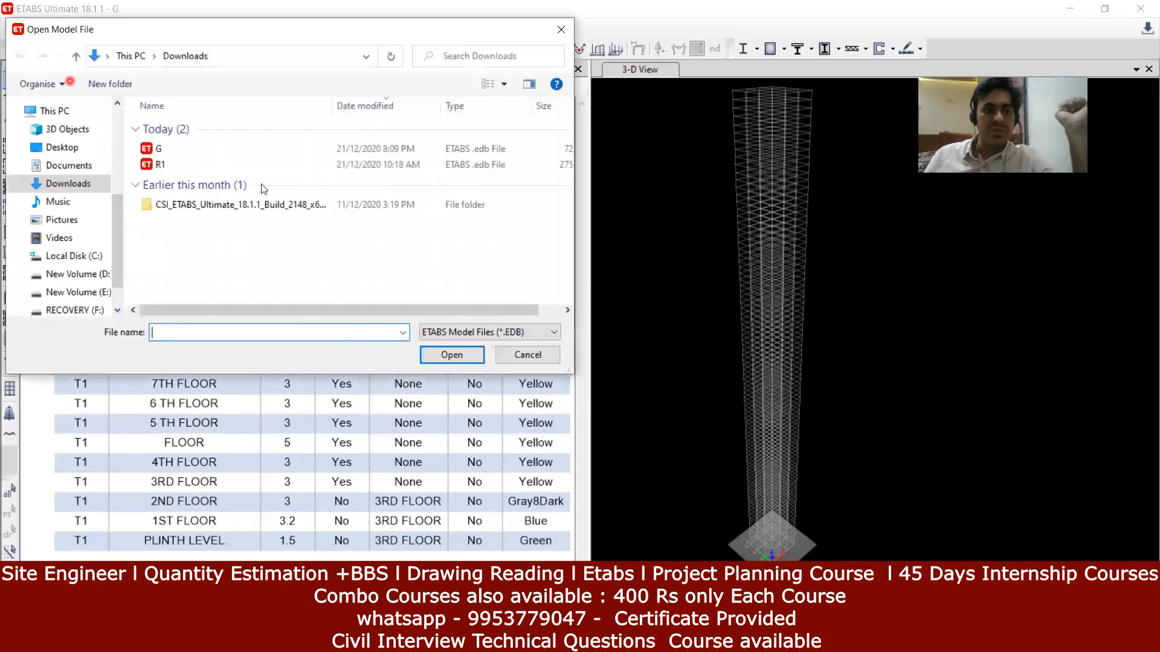
click(204, 175)
Step: Open the R1 model and generate its project report via Create Report > Show Project Report
click(442, 356)
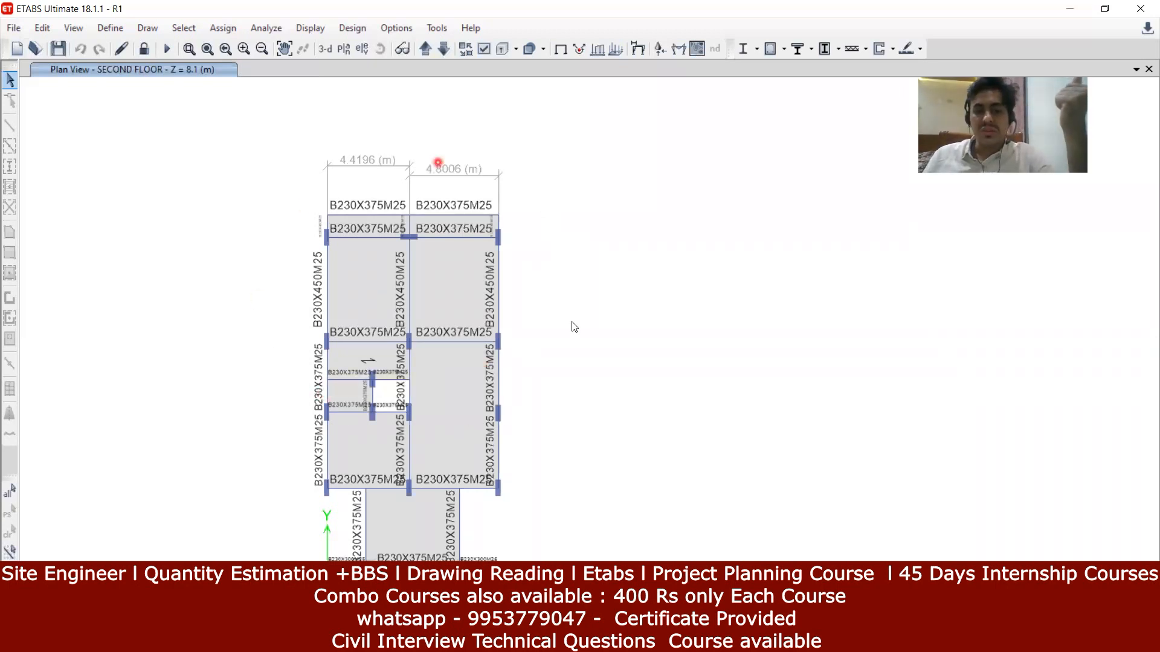
click(13, 29)
mouse_move(100, 266)
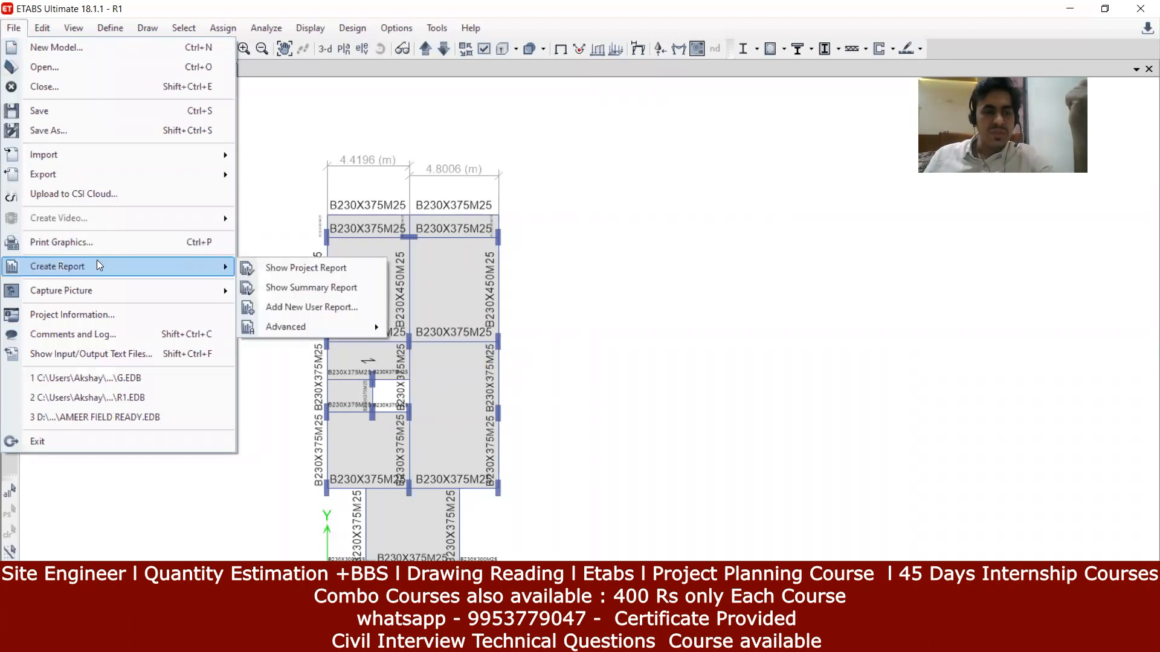
click(300, 274)
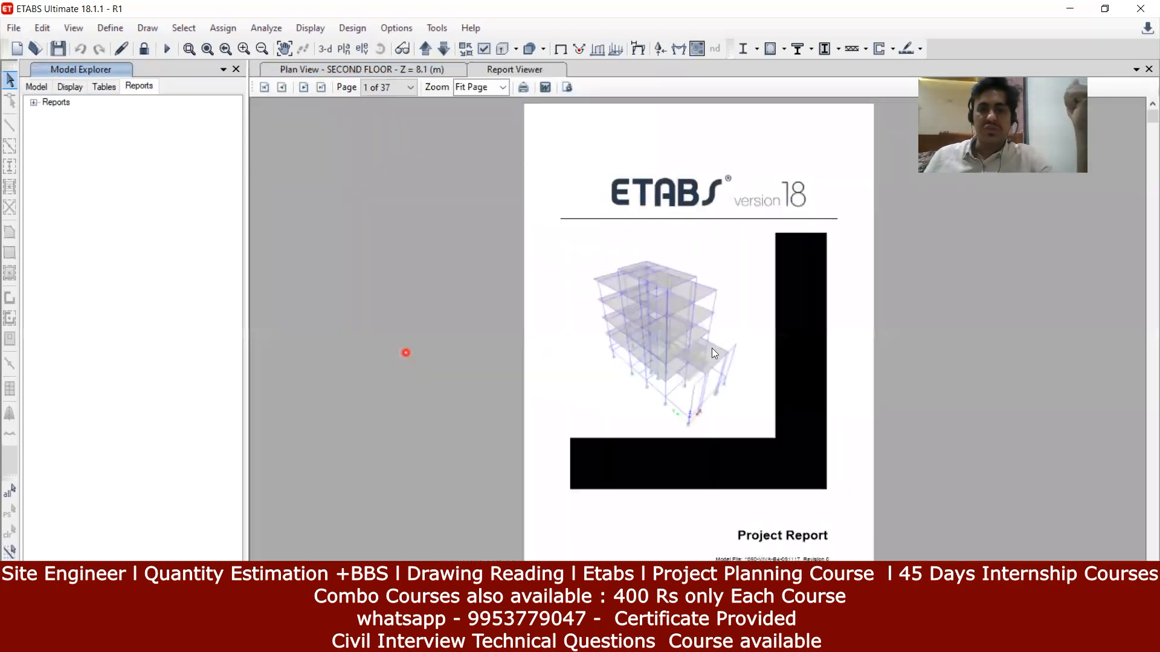
Step: Set the report zoom to 100%, scroll a little, then enlarge it to 150%
scroll(747, 324, down, 3)
click(591, 171)
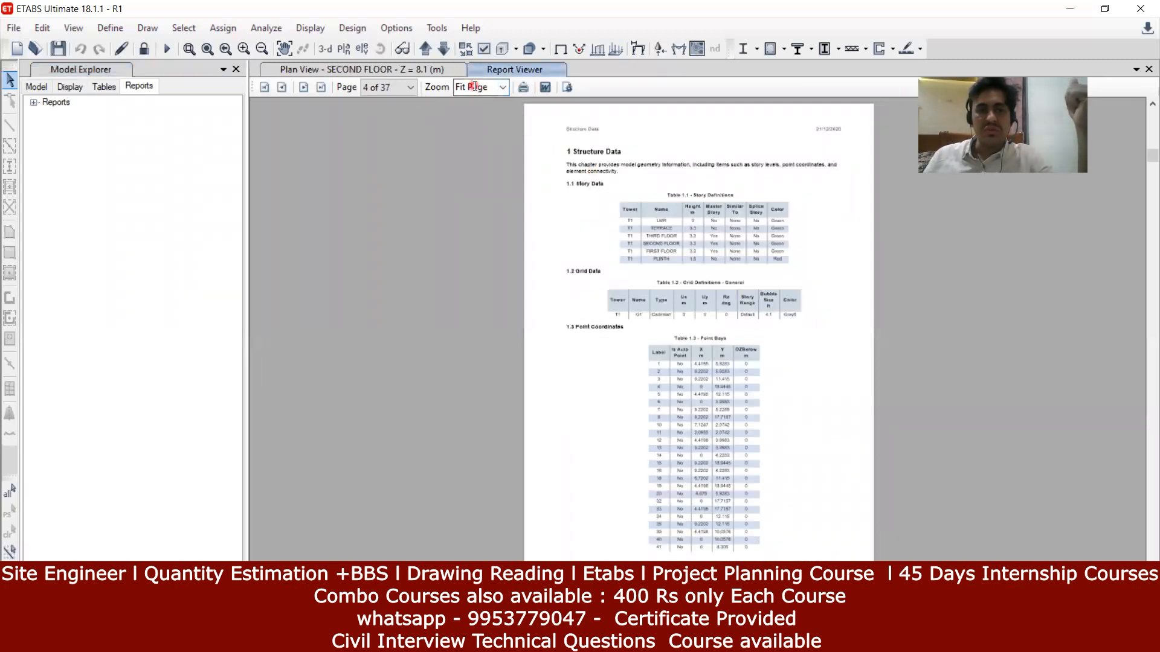
click(502, 87)
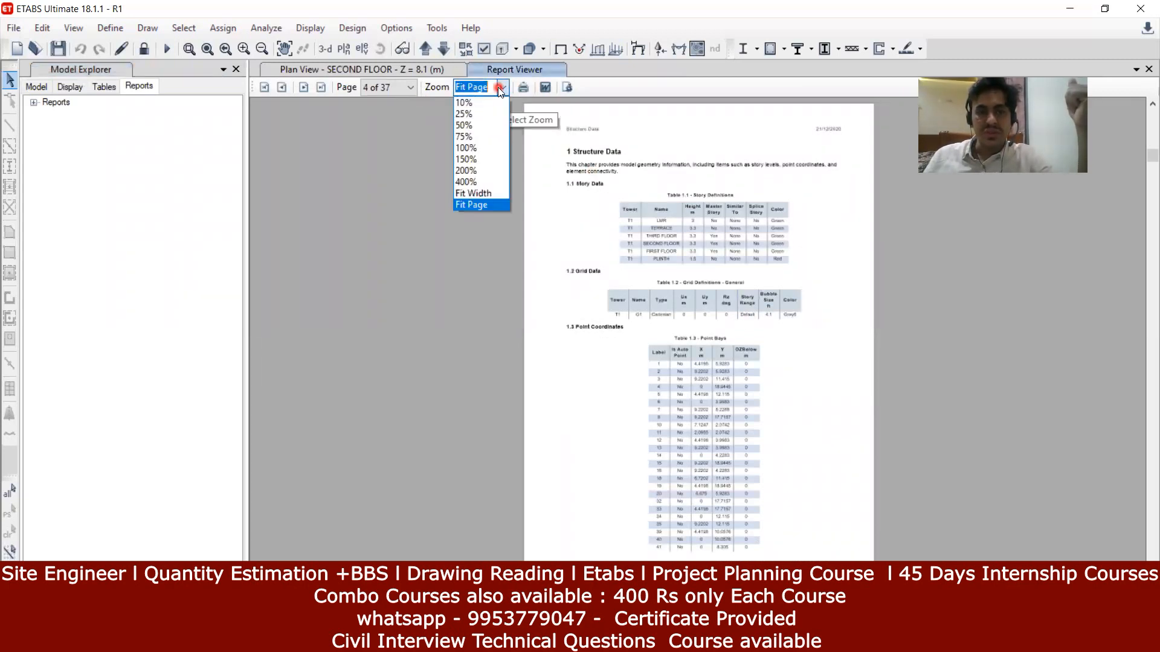
click(492, 148)
scroll(745, 333, down, 10)
scroll(742, 346, down, 10)
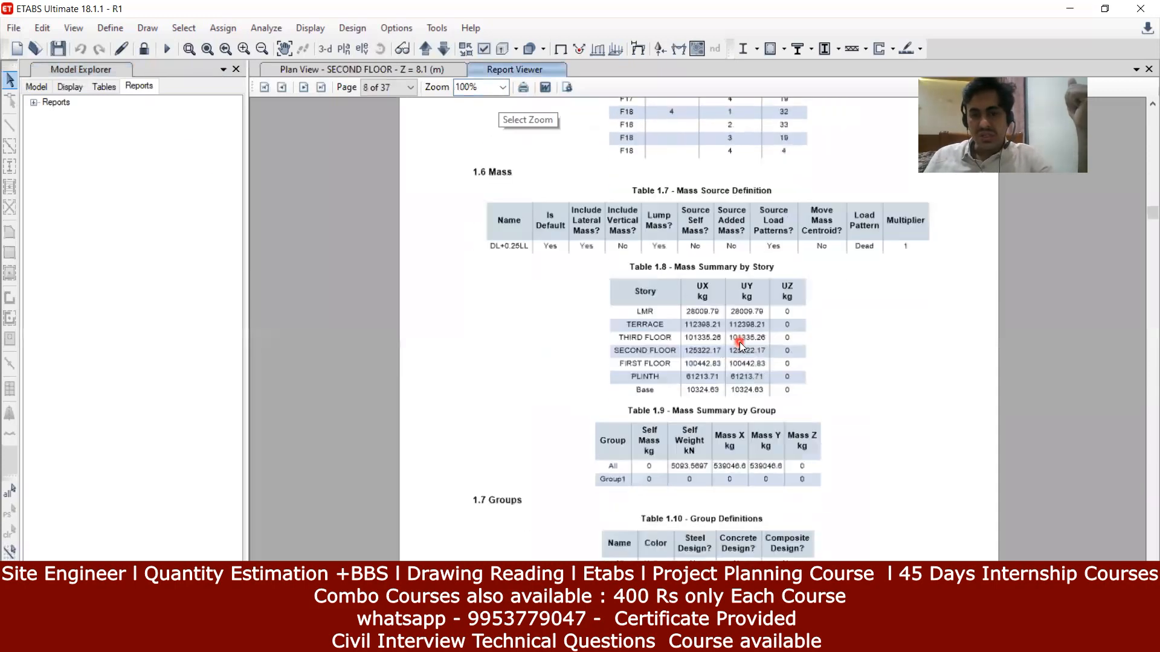
scroll(739, 348, down, 2)
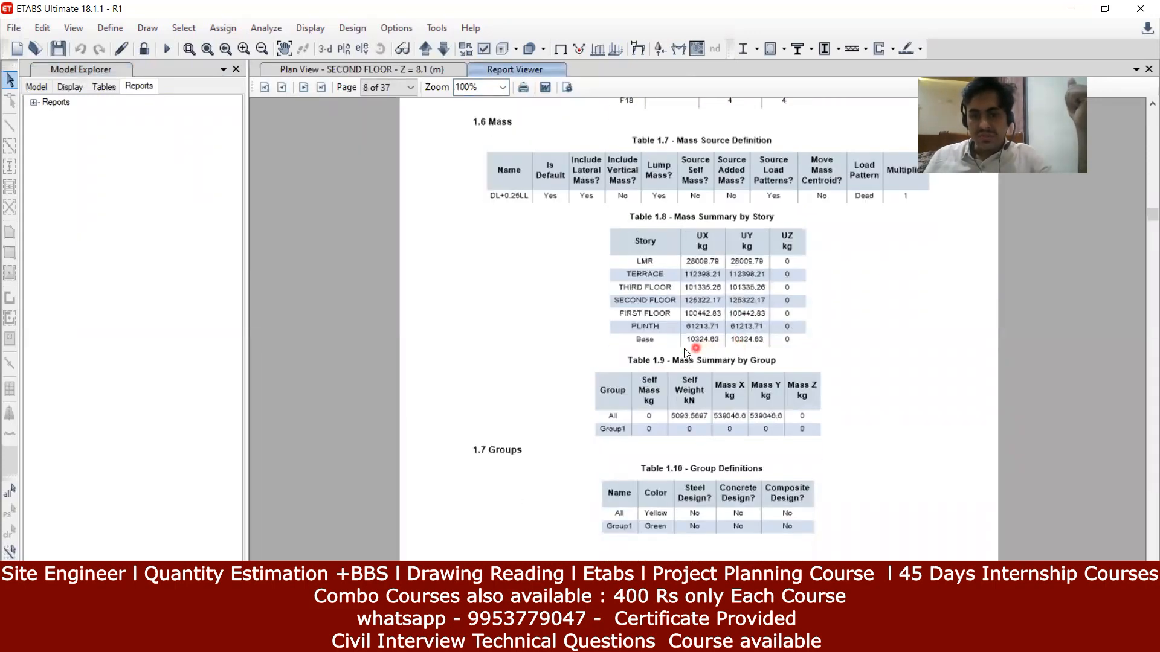
click(507, 87)
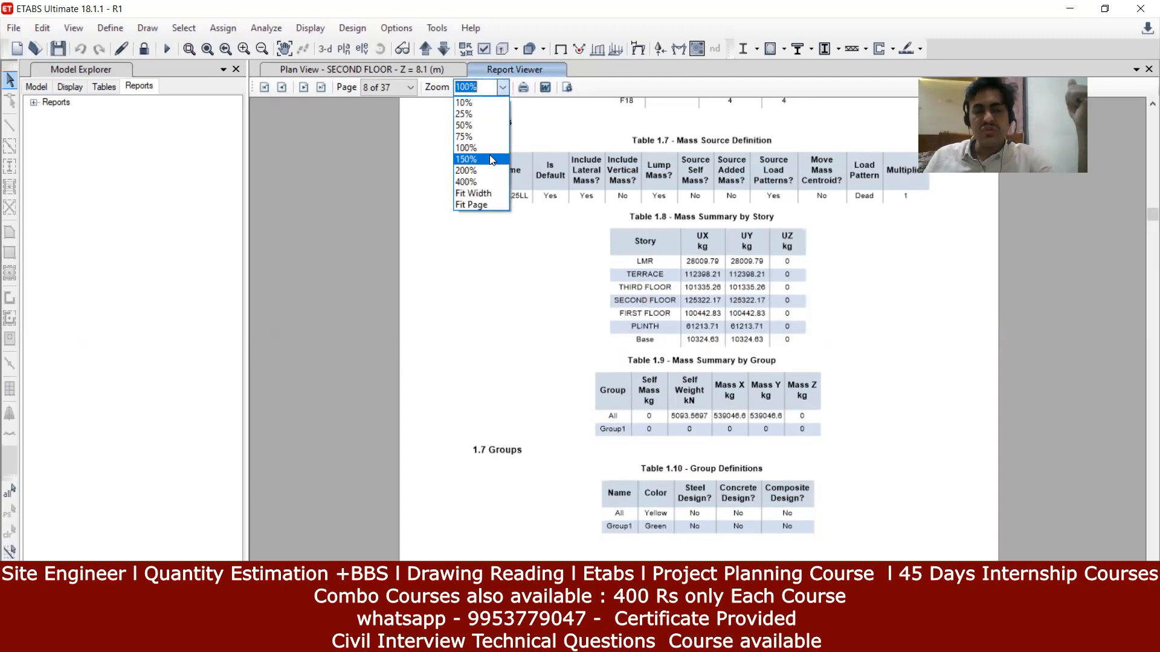
click(489, 161)
Step: Scroll the report down to page 14, Table 3.1 Joint Assignments
scroll(645, 269, down, 3)
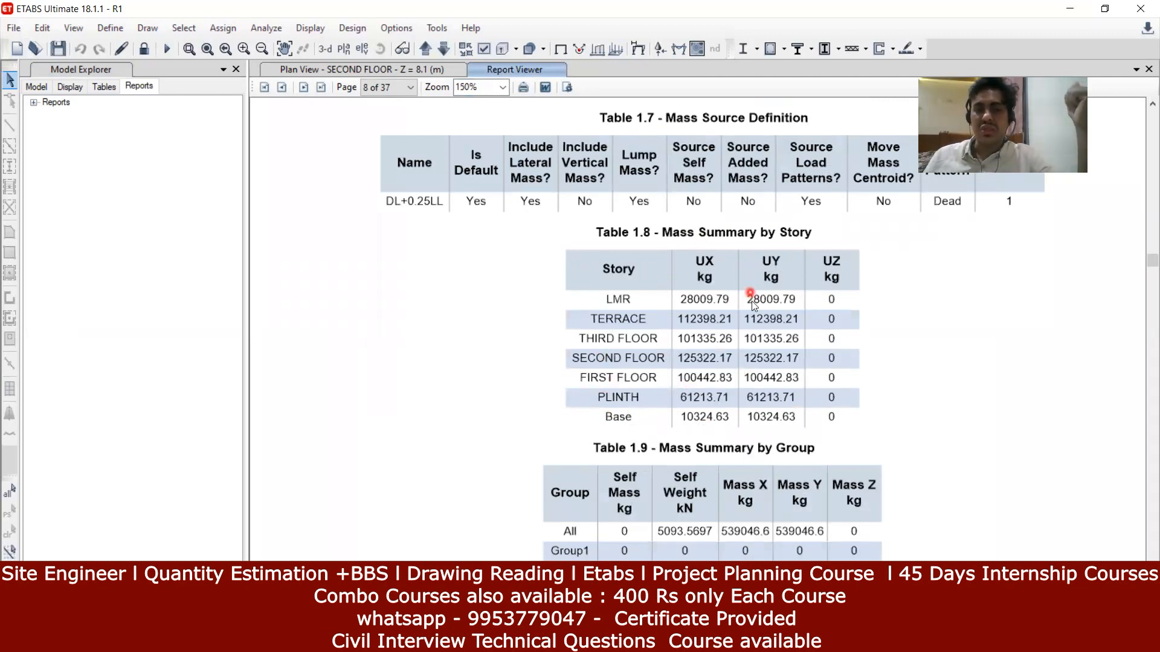
scroll(753, 308, down, 1)
scroll(753, 331, up, 1)
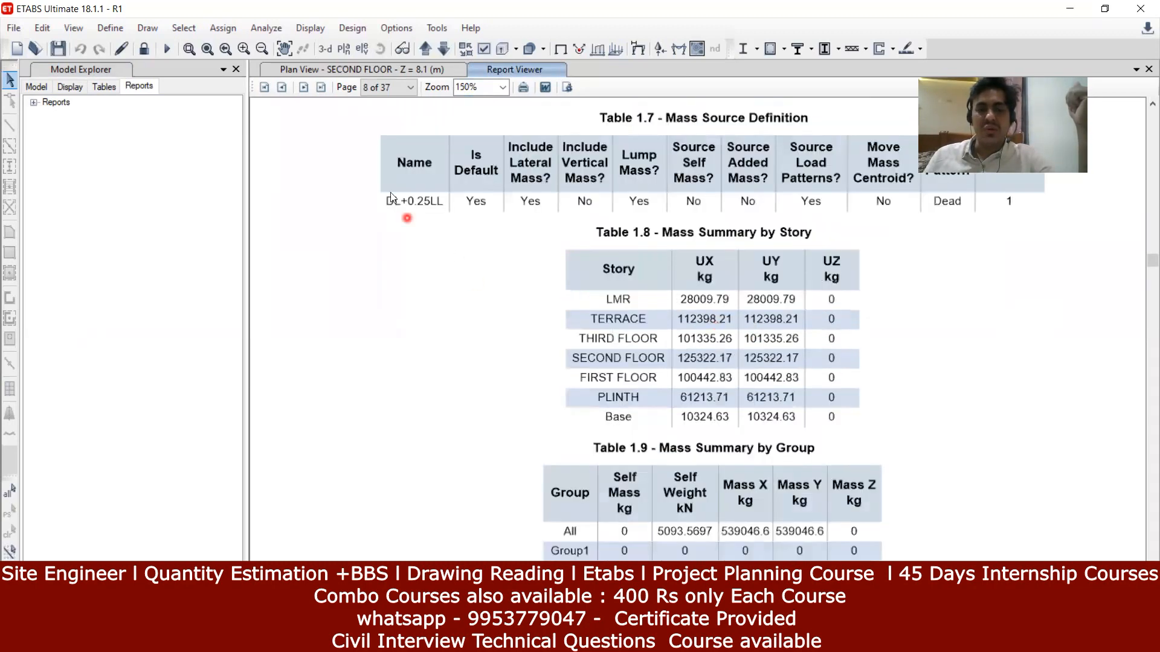
scroll(616, 286, down, 3)
scroll(618, 296, down, 8)
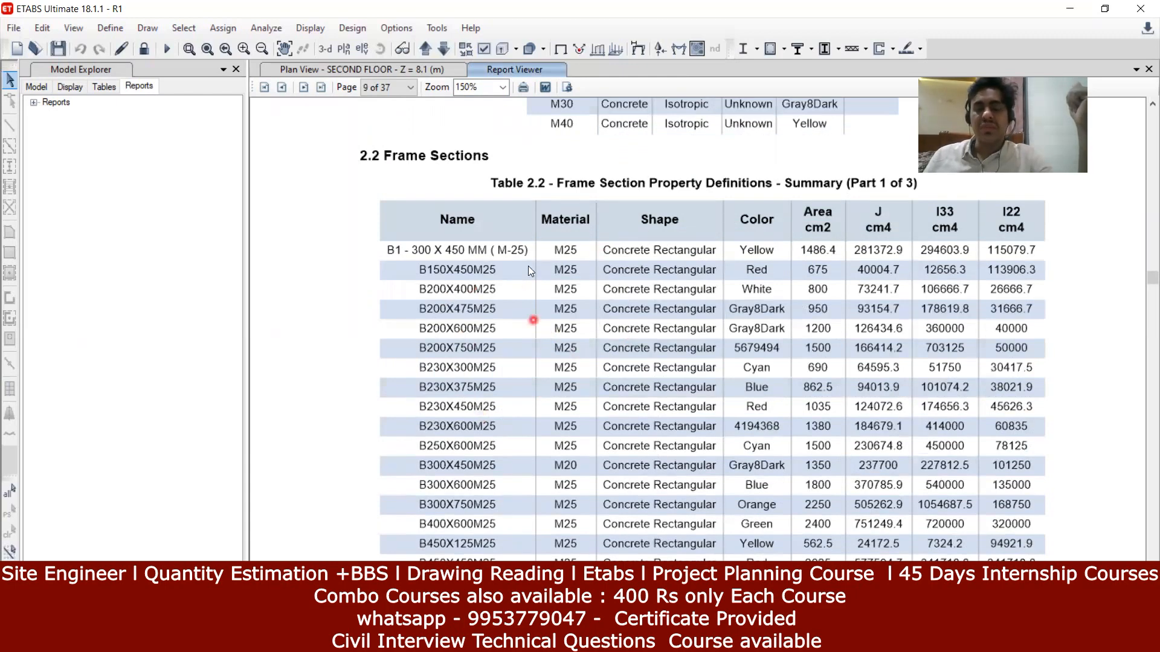
scroll(552, 312, down, 6)
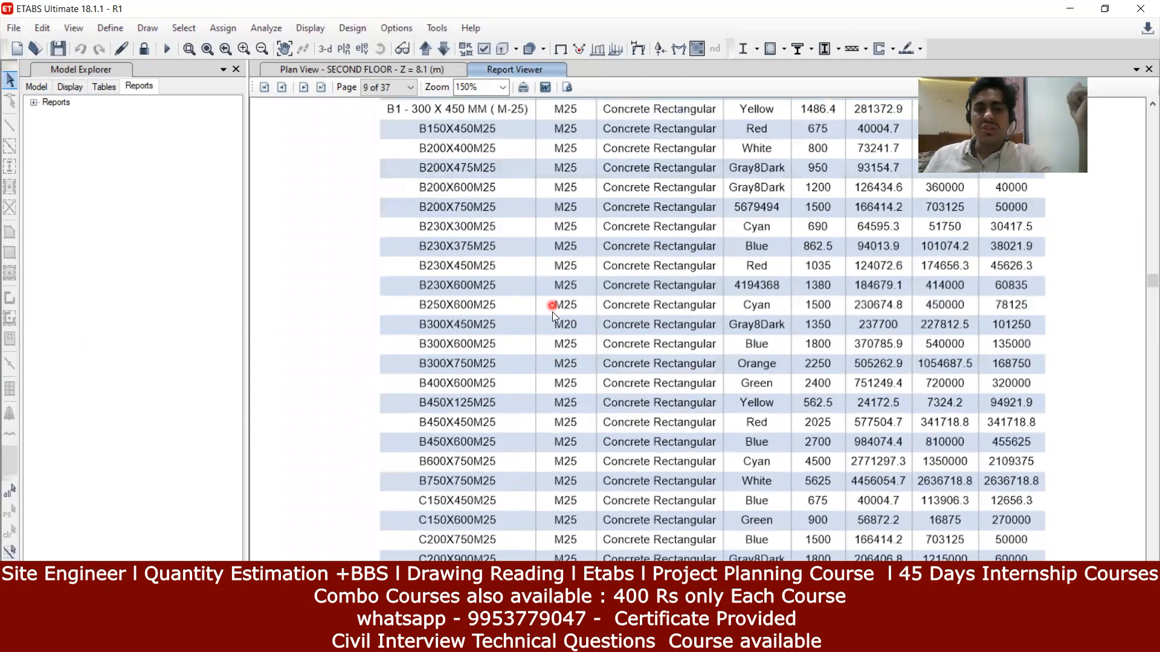
scroll(552, 315, down, 5)
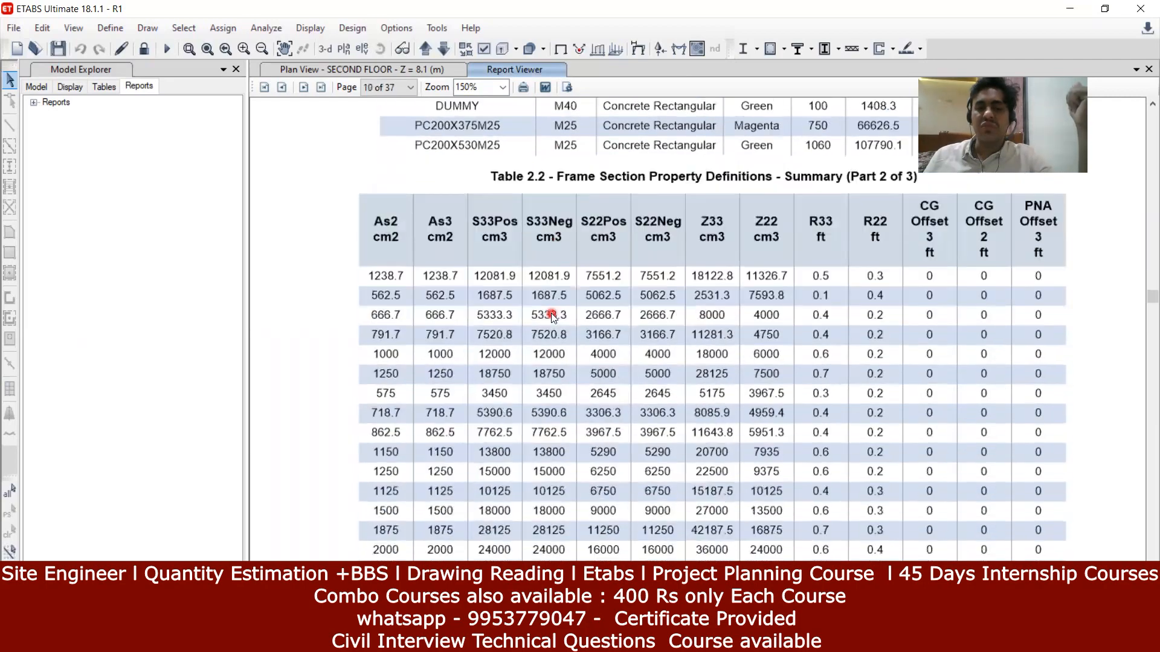
scroll(551, 313, down, 10)
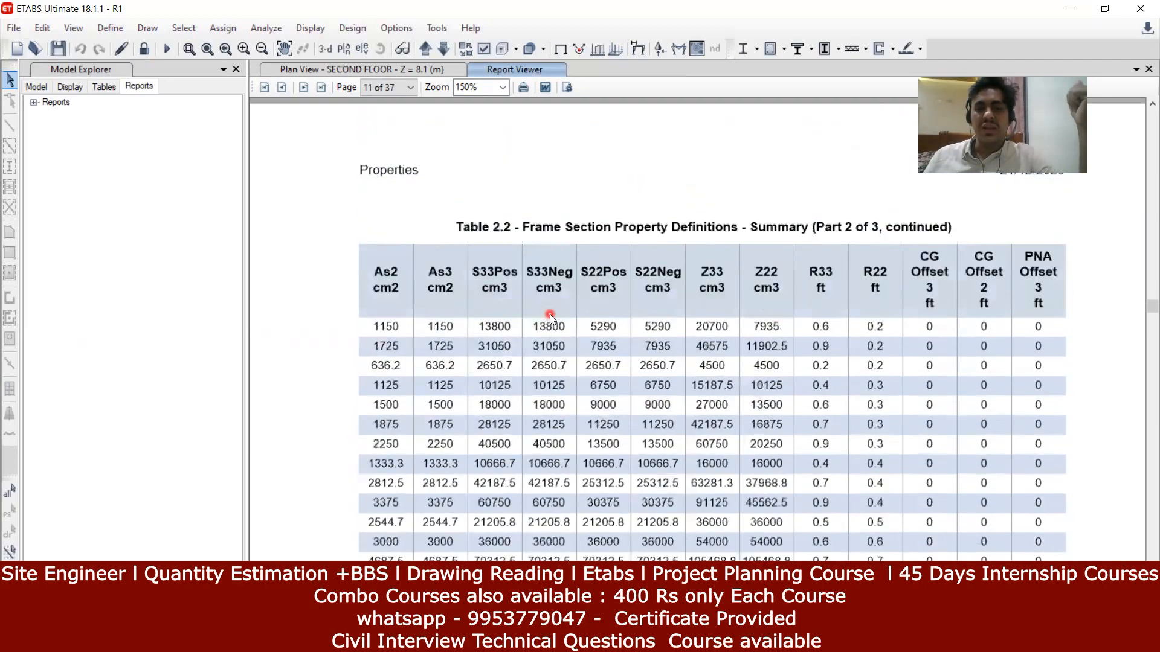
scroll(550, 316, down, 15)
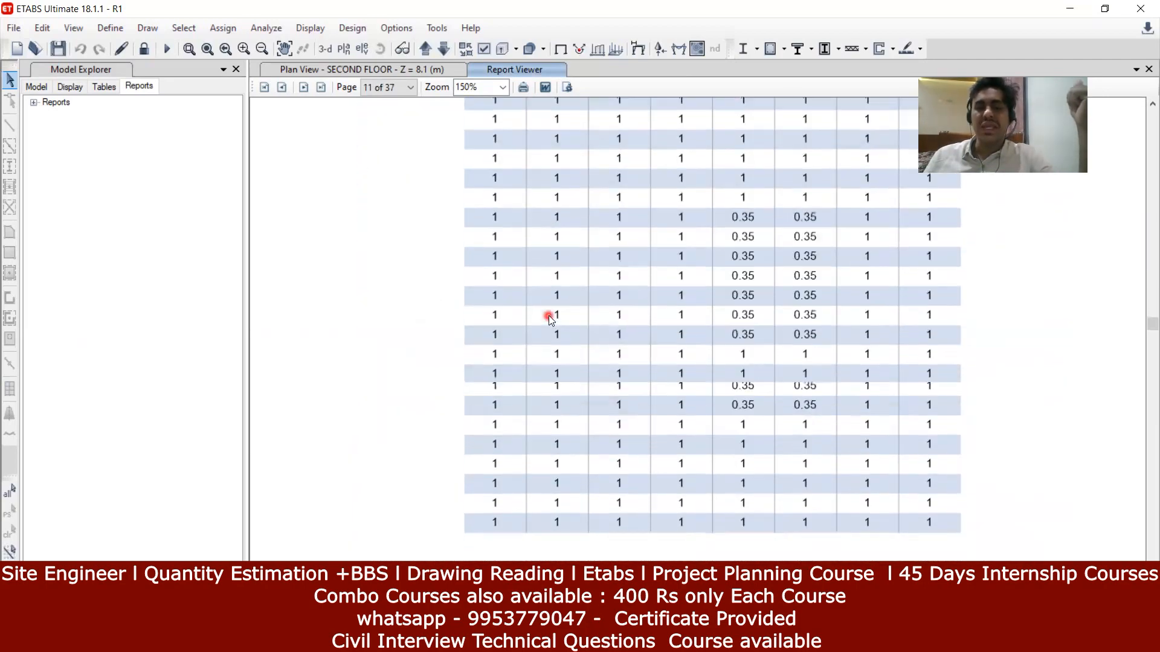
scroll(549, 317, down, 15)
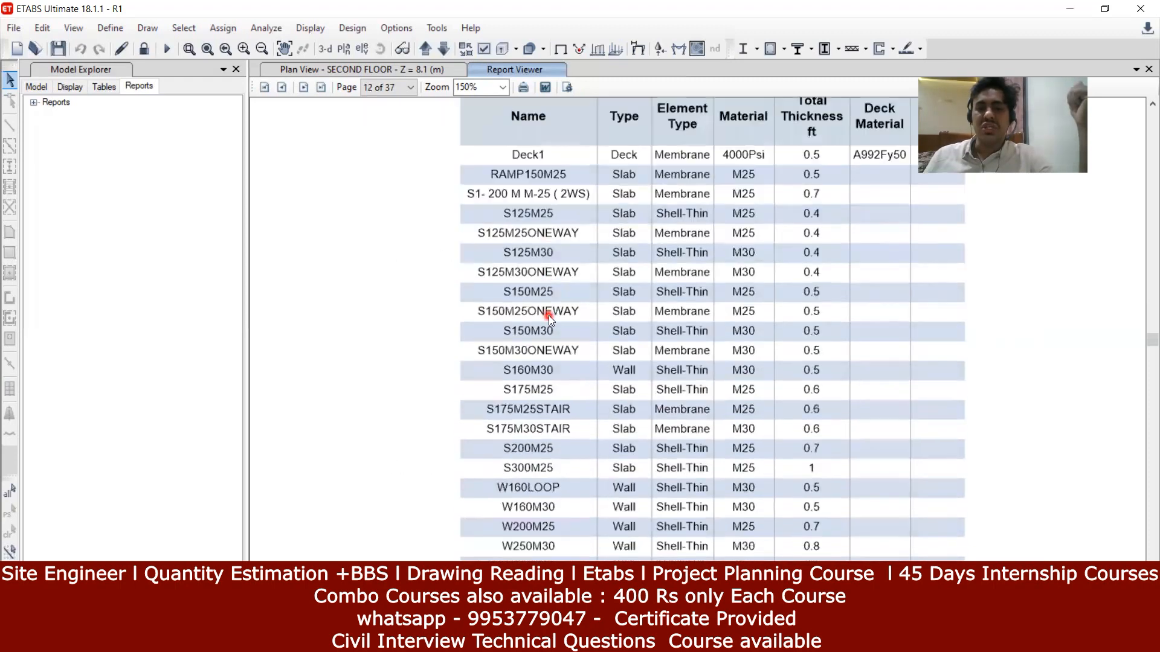
scroll(549, 317, down, 15)
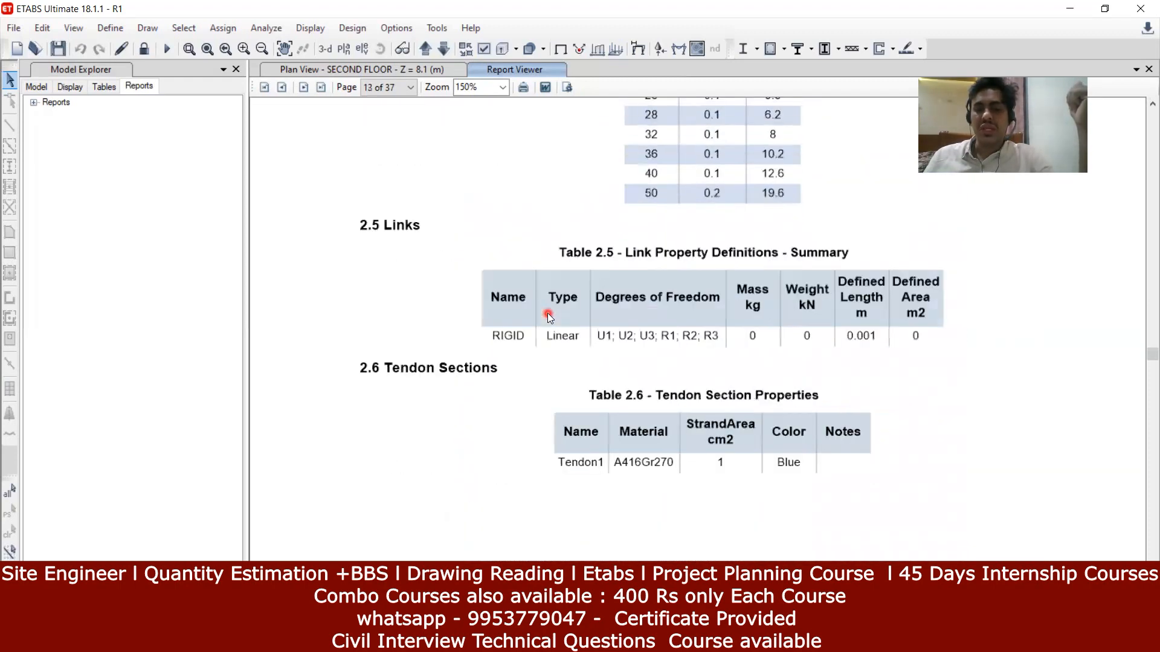
scroll(547, 315, down, 12)
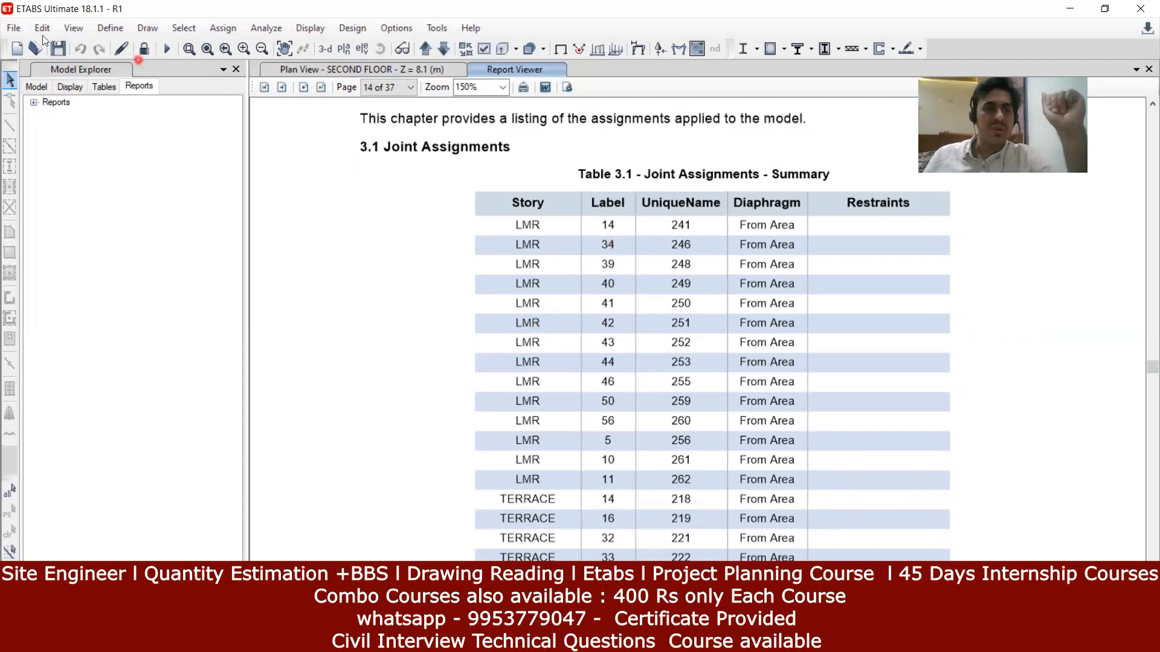
Step: Open and close the File menu, end the PowerPoint slide show, and return to ETABS
click(13, 27)
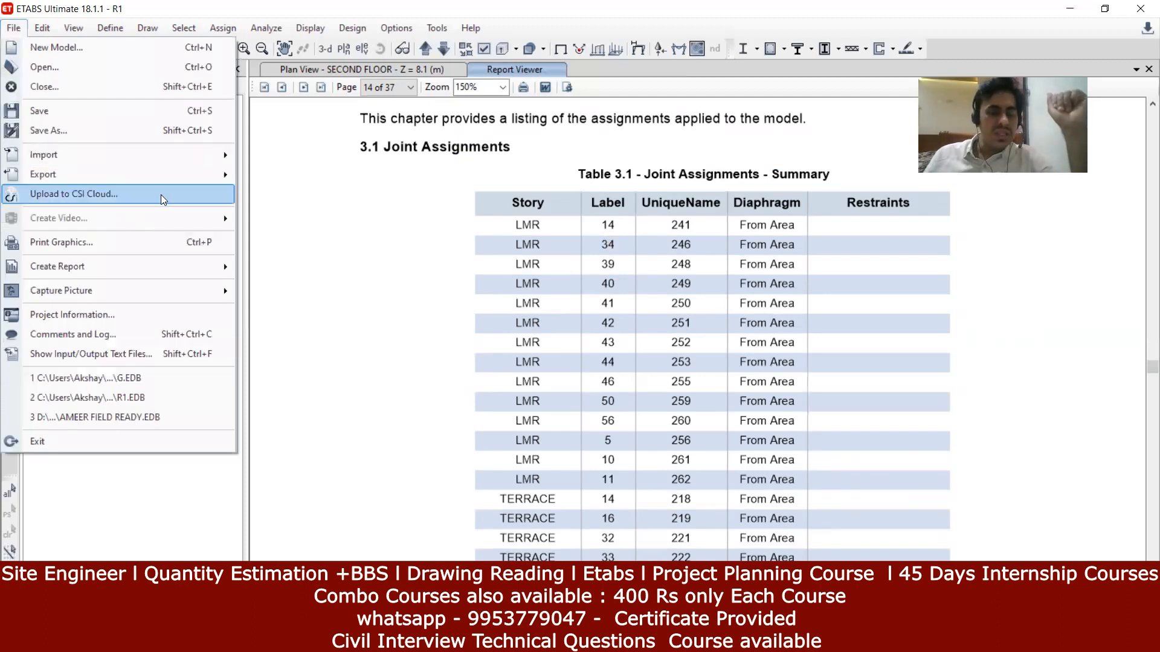
click(295, 169)
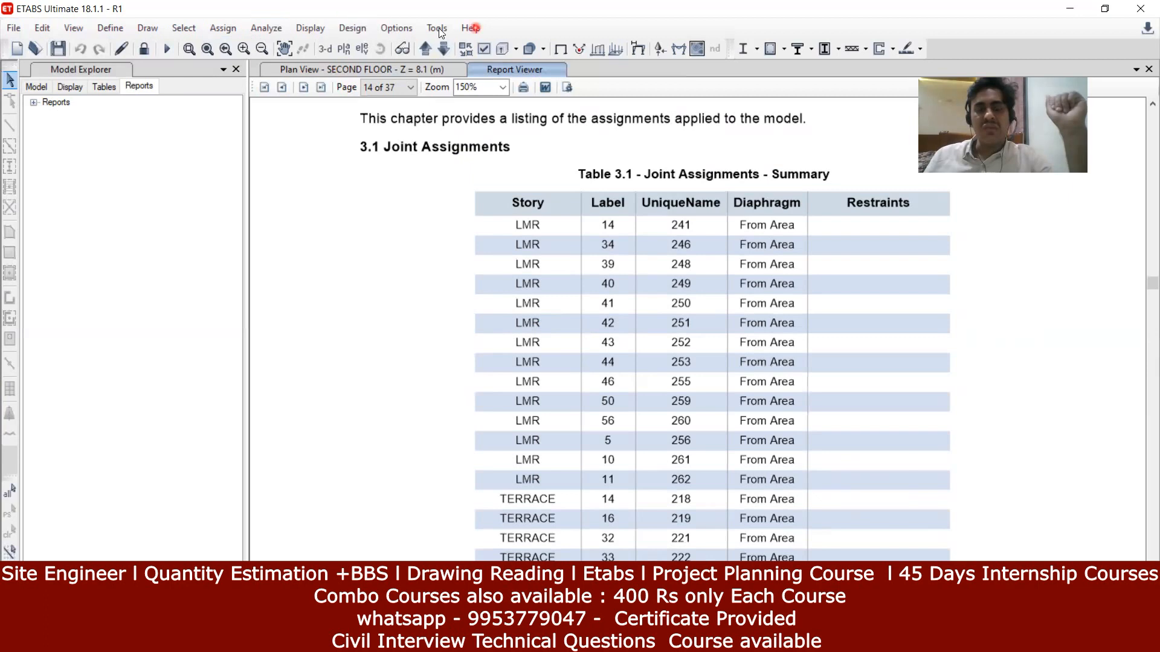
click(536, 112)
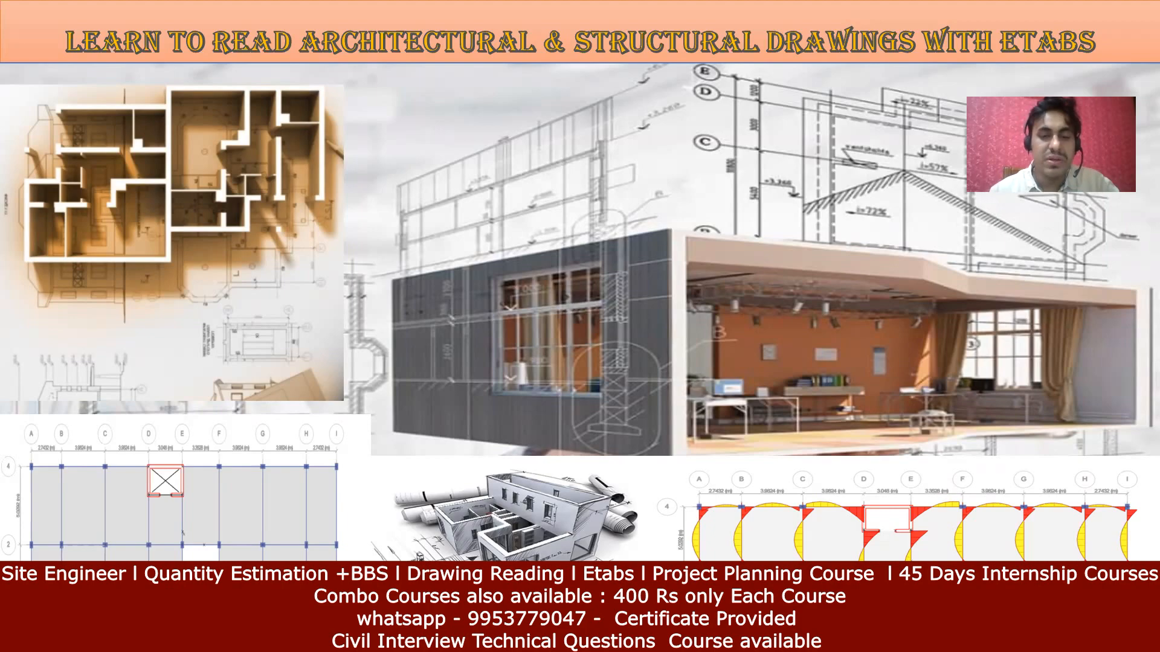
key(Escape)
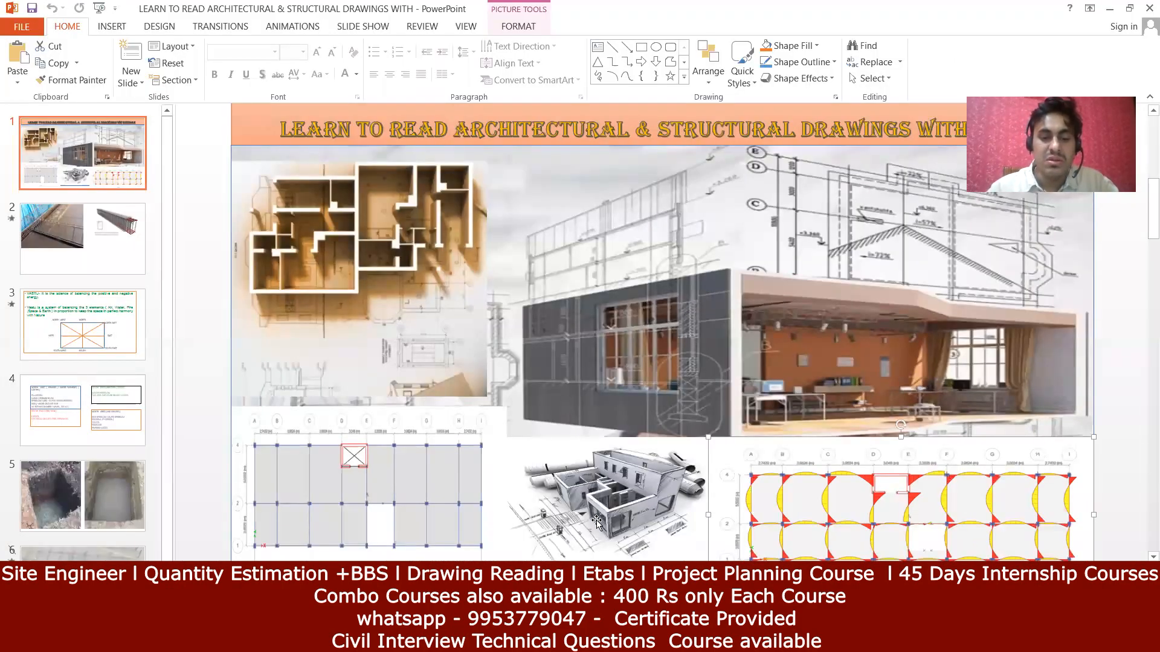
key(alt+Tab)
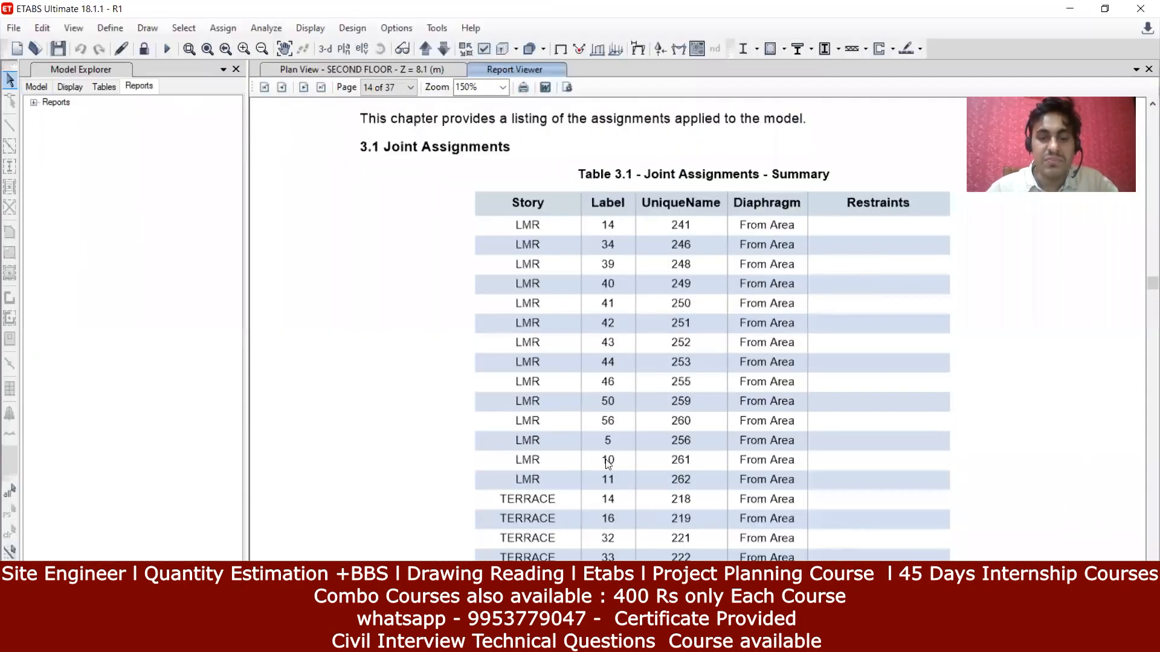
Step: Close the report and Model Explorer, and add a 3-D view beside the second-floor plan
click(1148, 69)
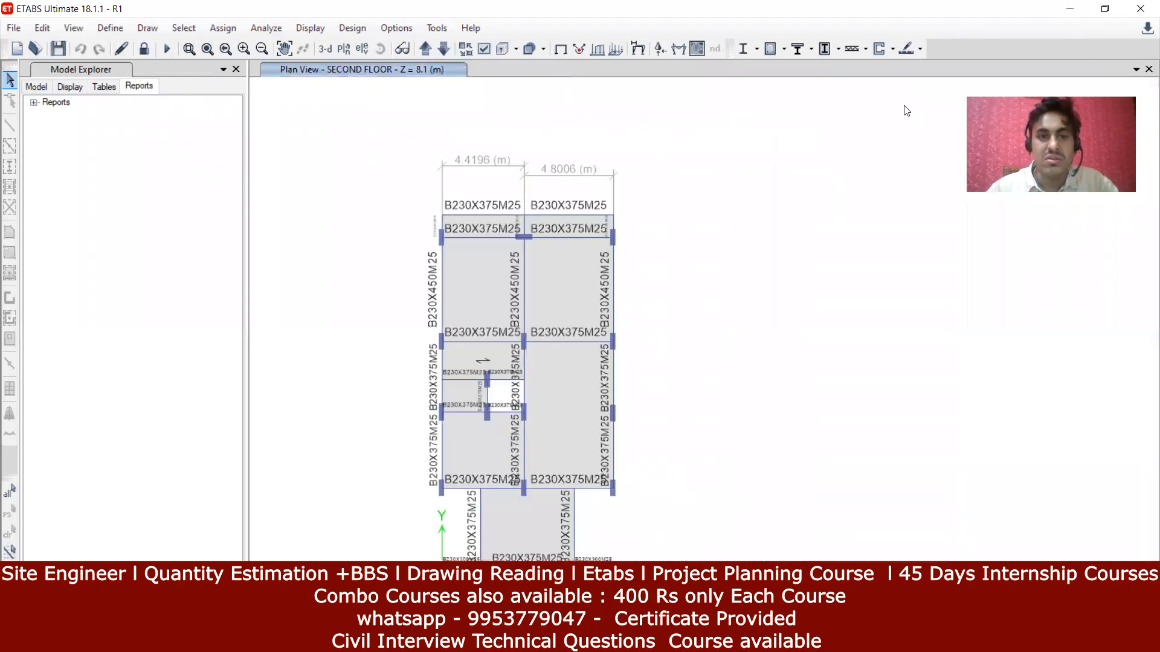
click(236, 70)
click(235, 70)
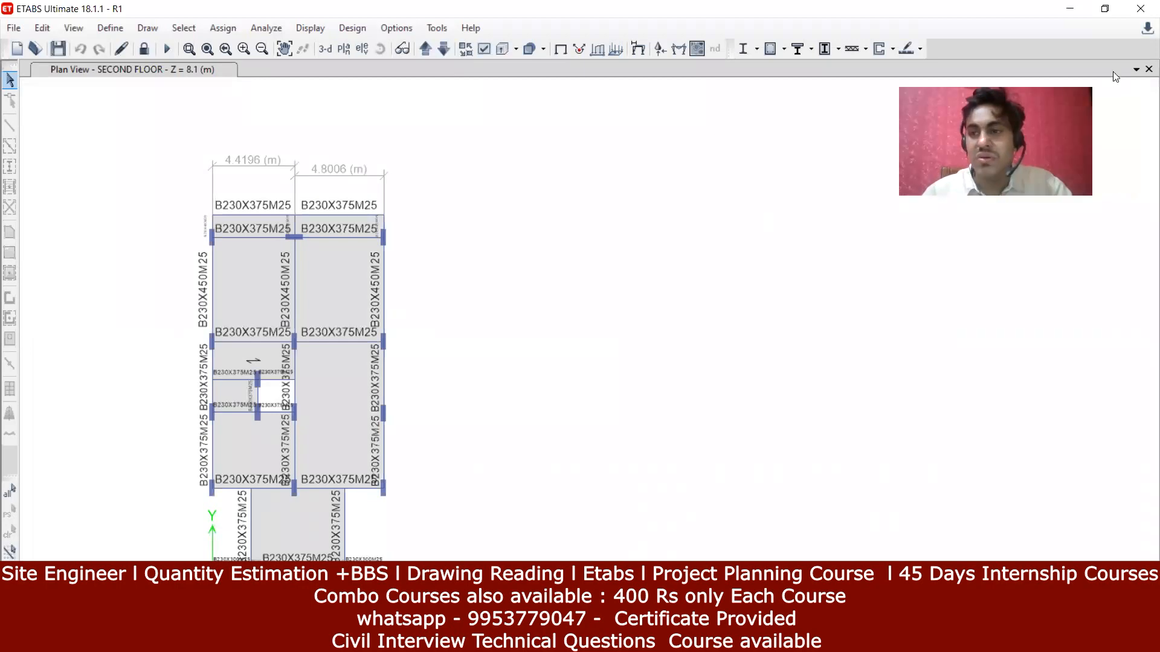
click(1135, 69)
click(1107, 104)
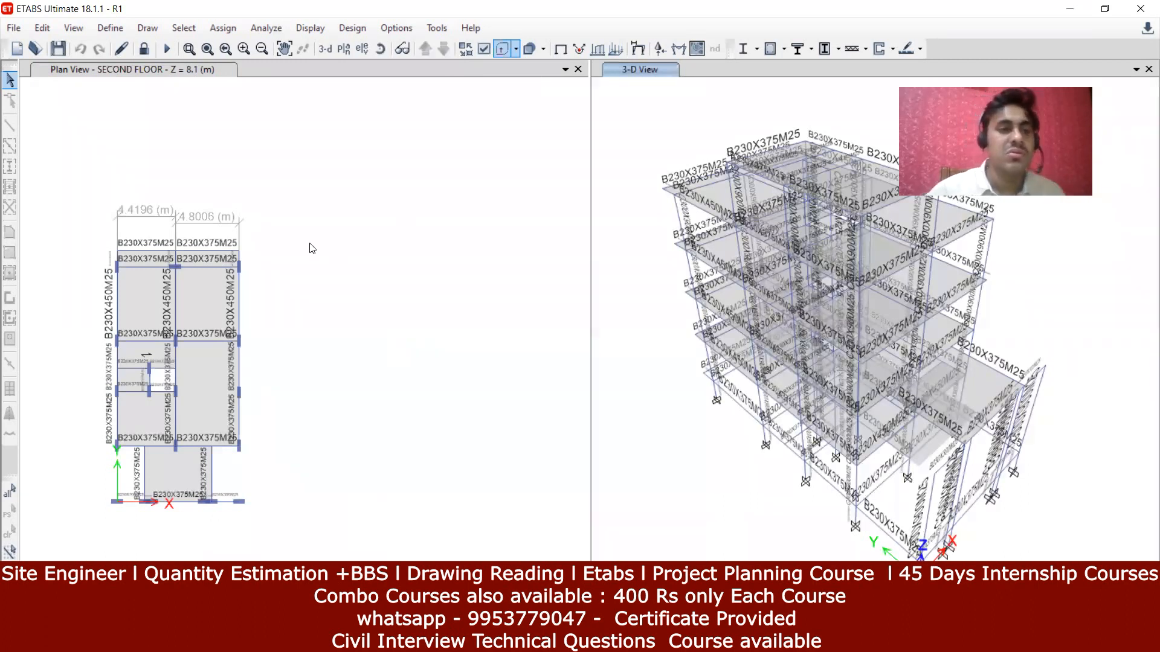
Step: Unlock the model, accepting the loss of analysis results
click(43, 28)
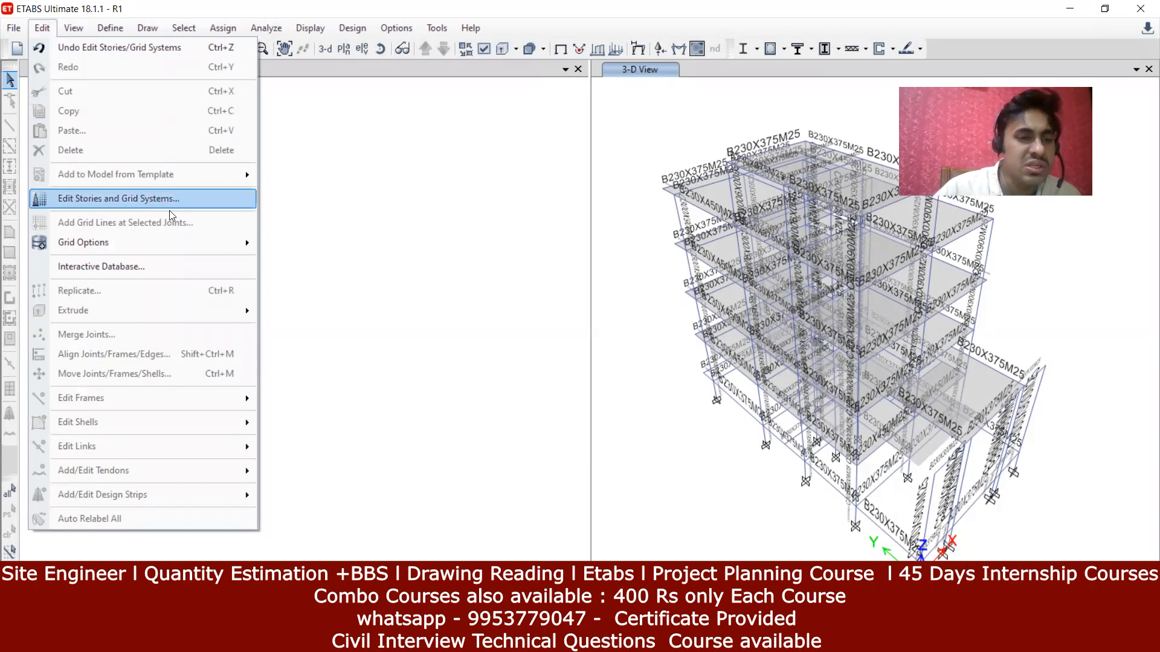
click(298, 176)
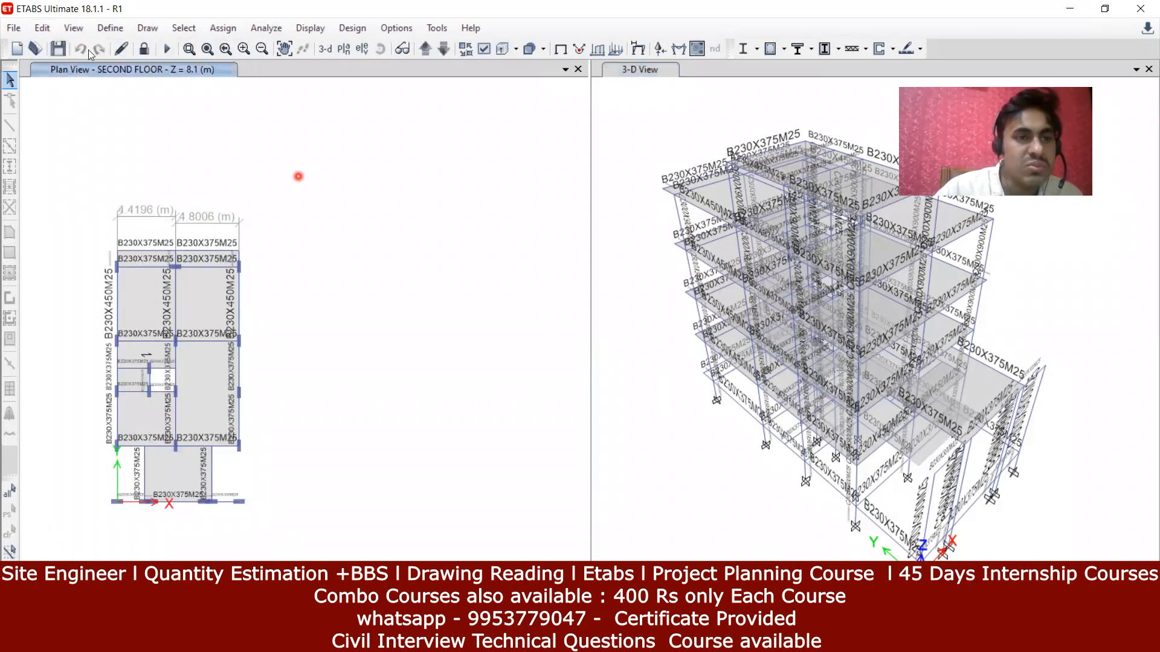
click(144, 49)
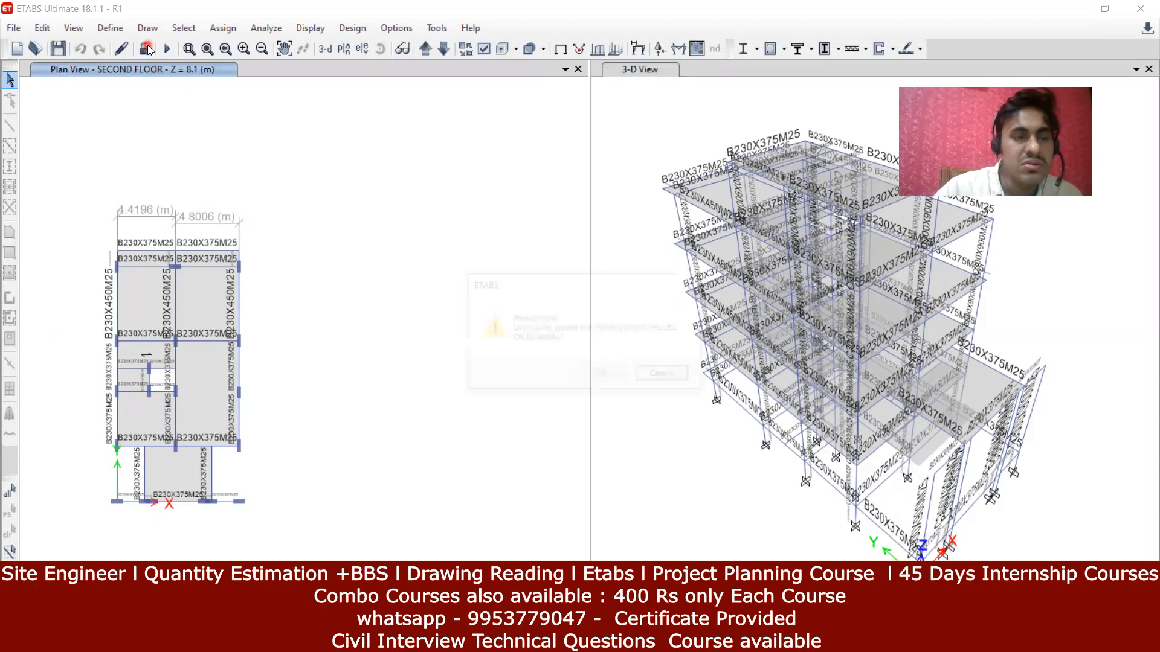
click(601, 376)
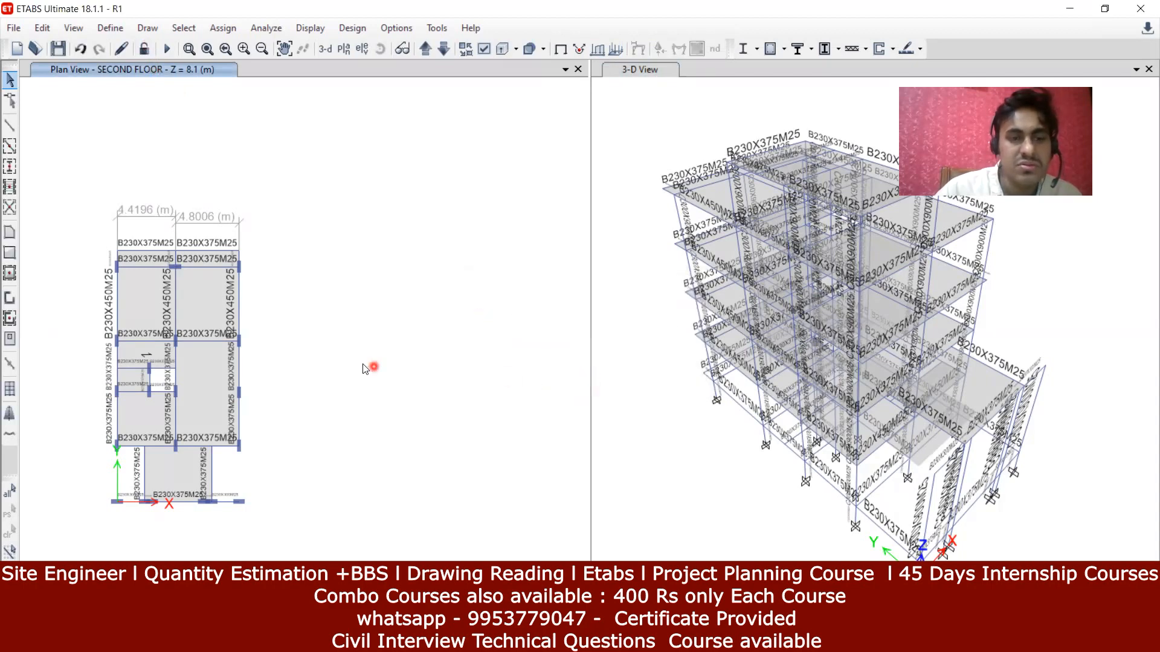
Step: Review the story and grid system data from Base to LMR and close it unchanged
click(42, 28)
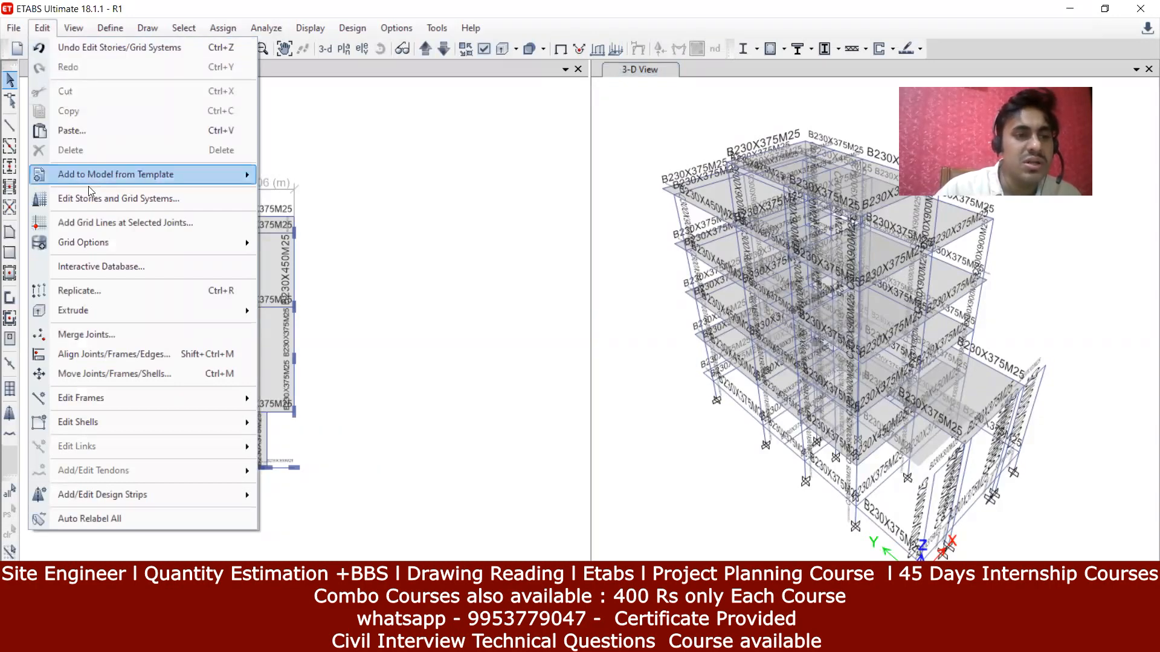
click(185, 199)
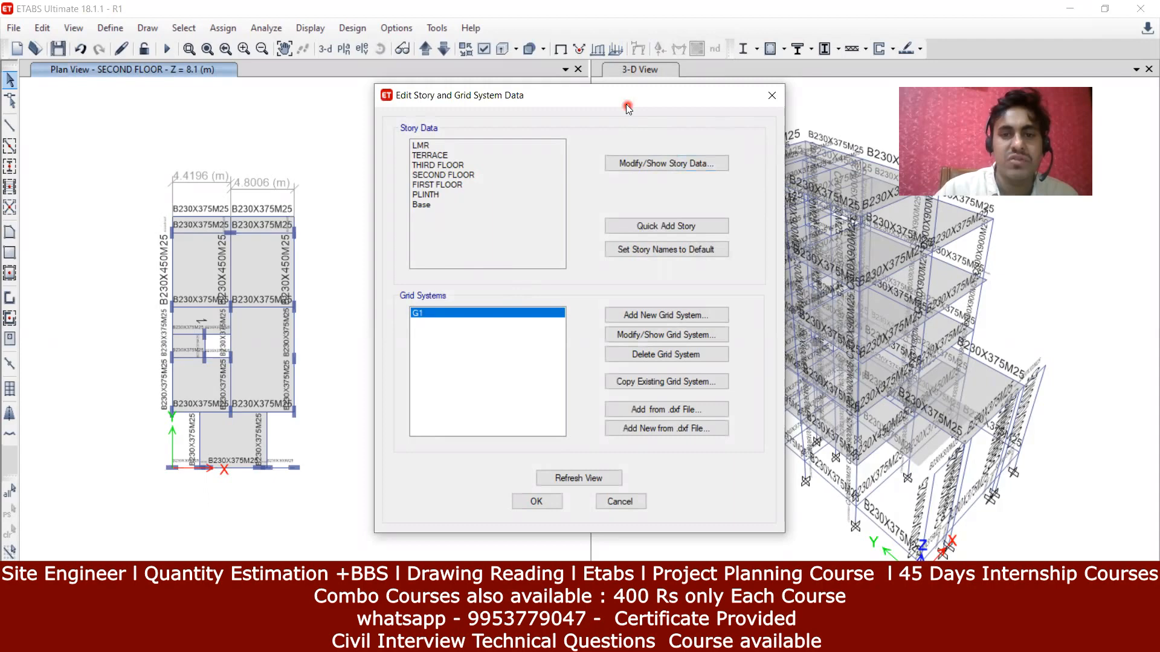
click(772, 95)
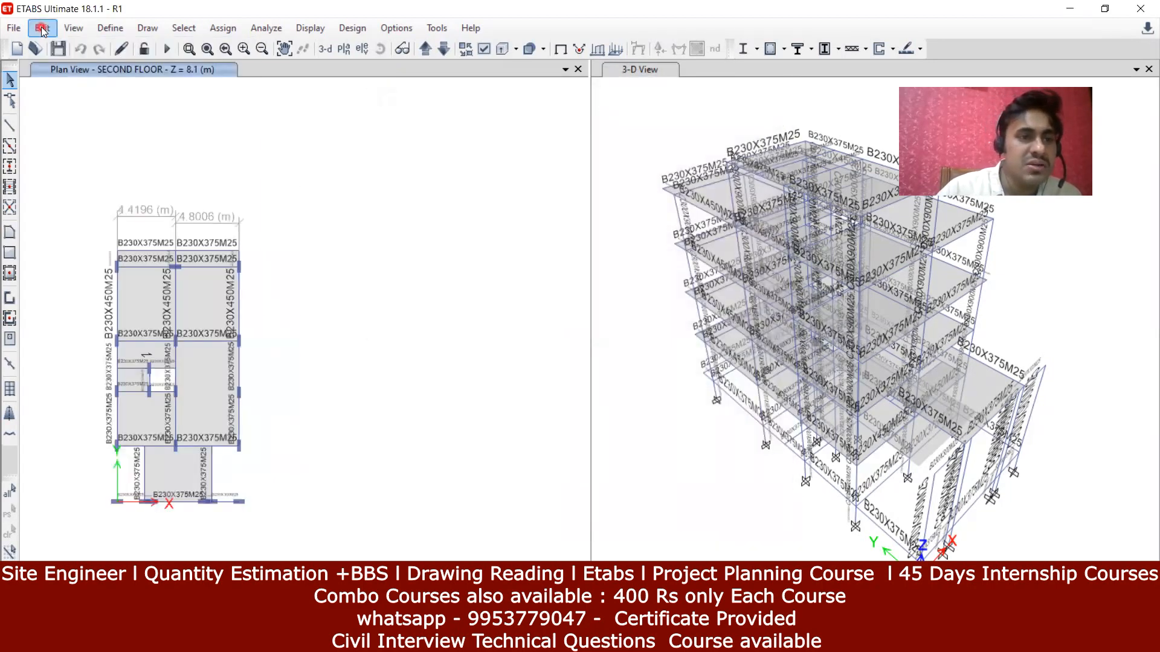
click(42, 29)
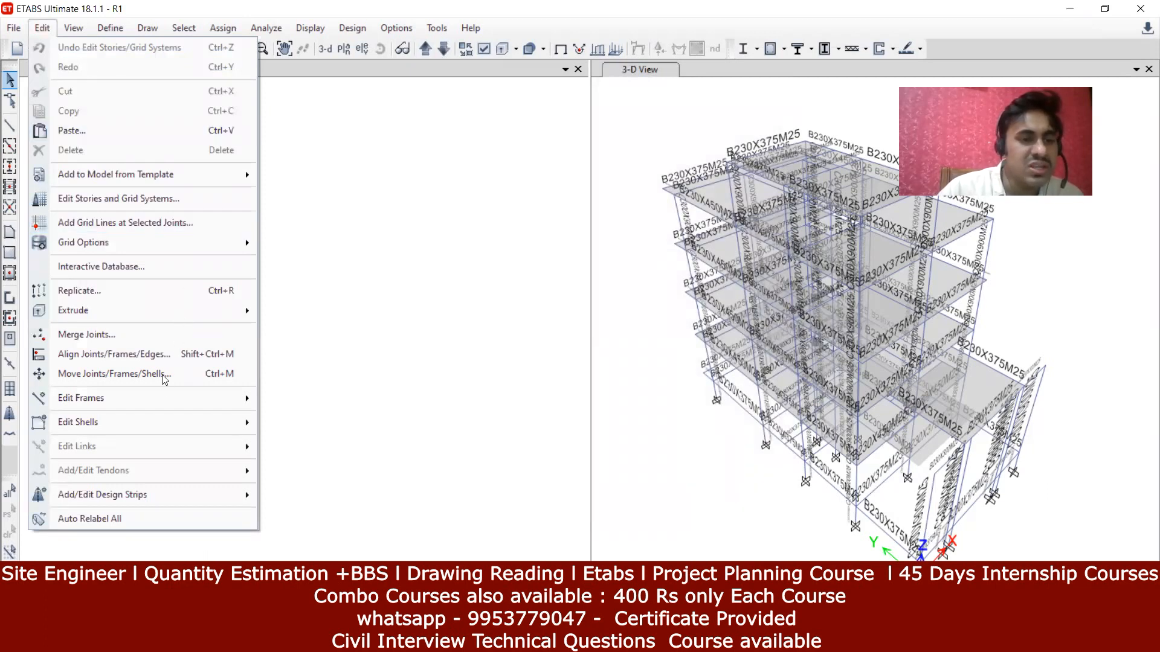
mouse_move(133, 406)
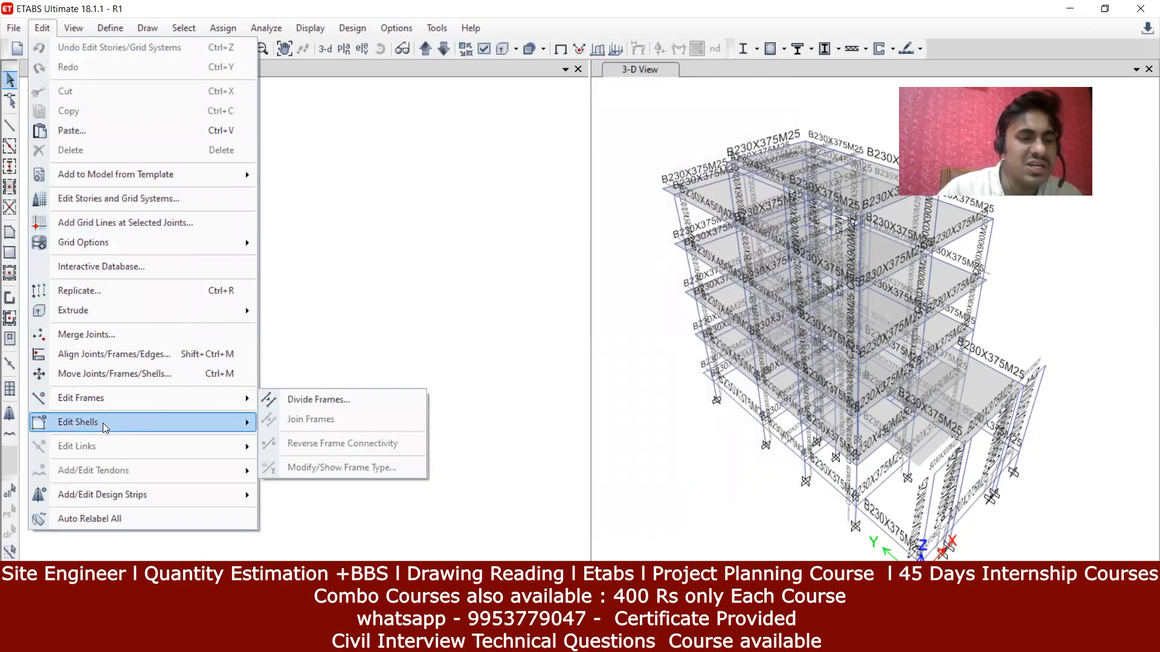
mouse_move(105, 427)
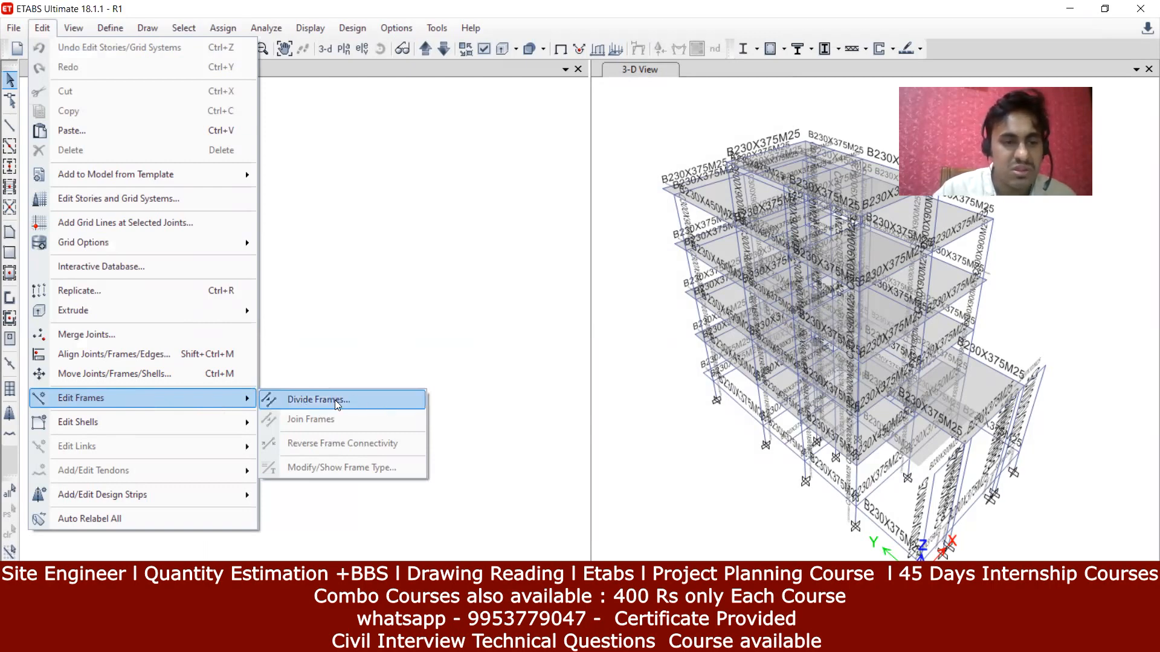
mouse_move(158, 427)
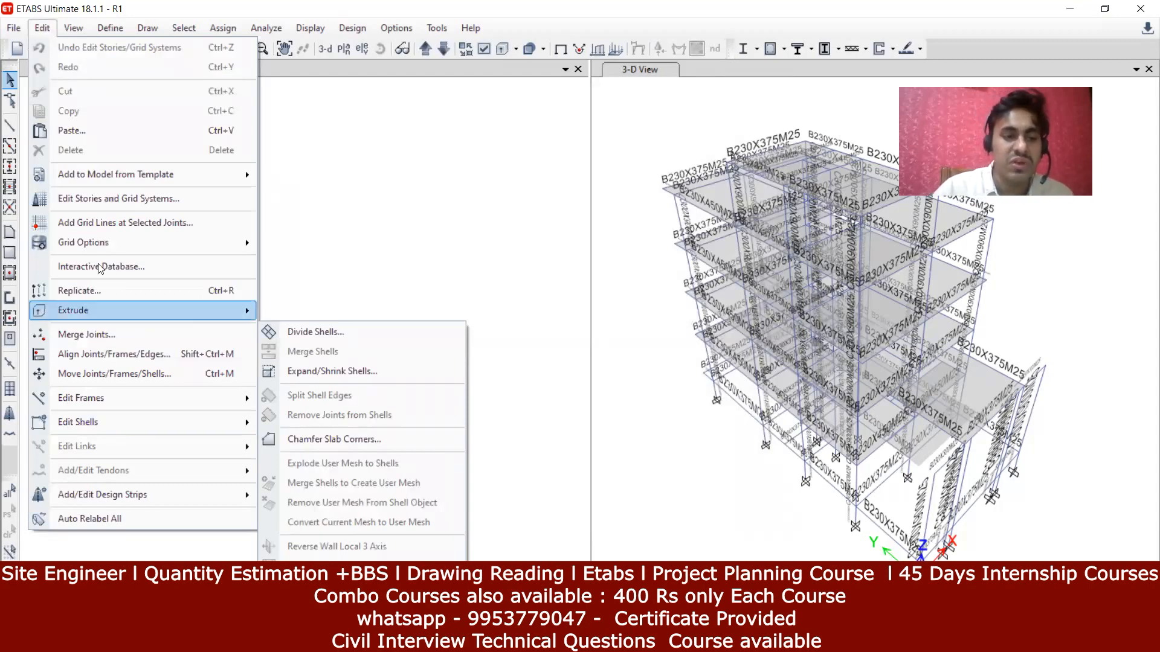
click(407, 240)
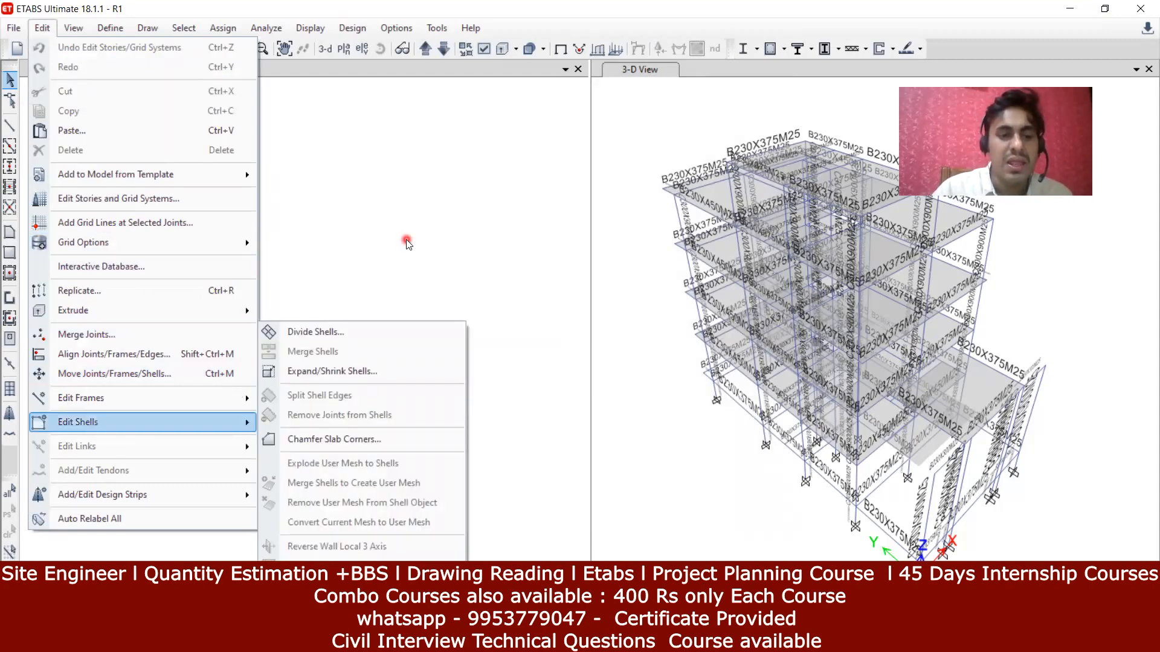
click(72, 28)
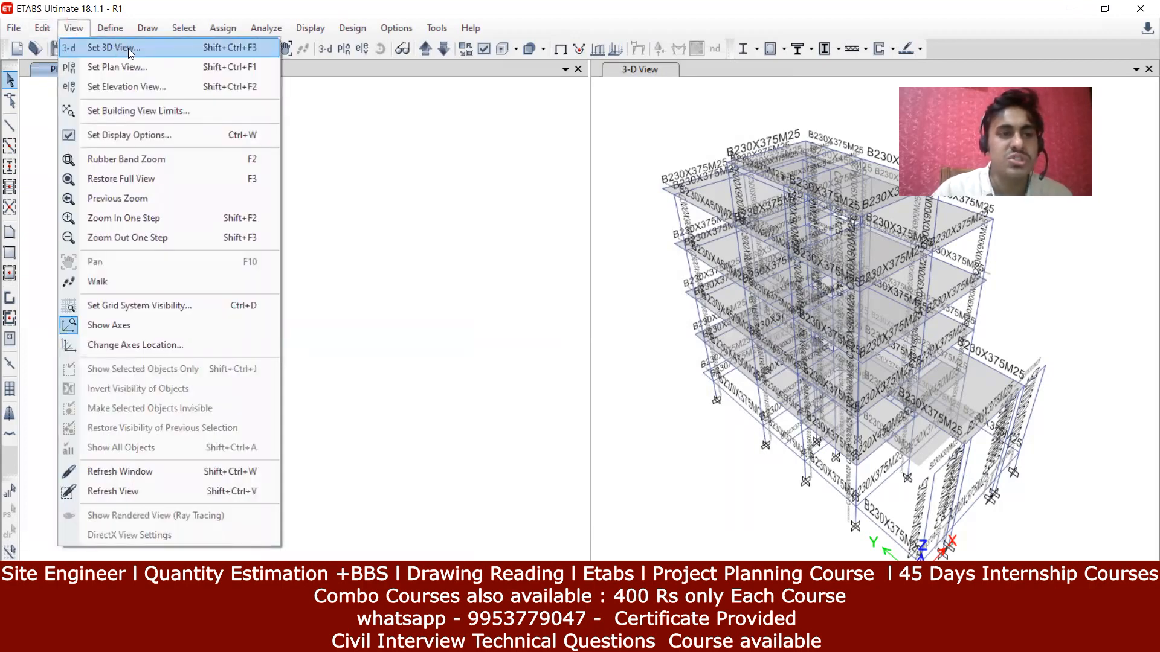
click(308, 54)
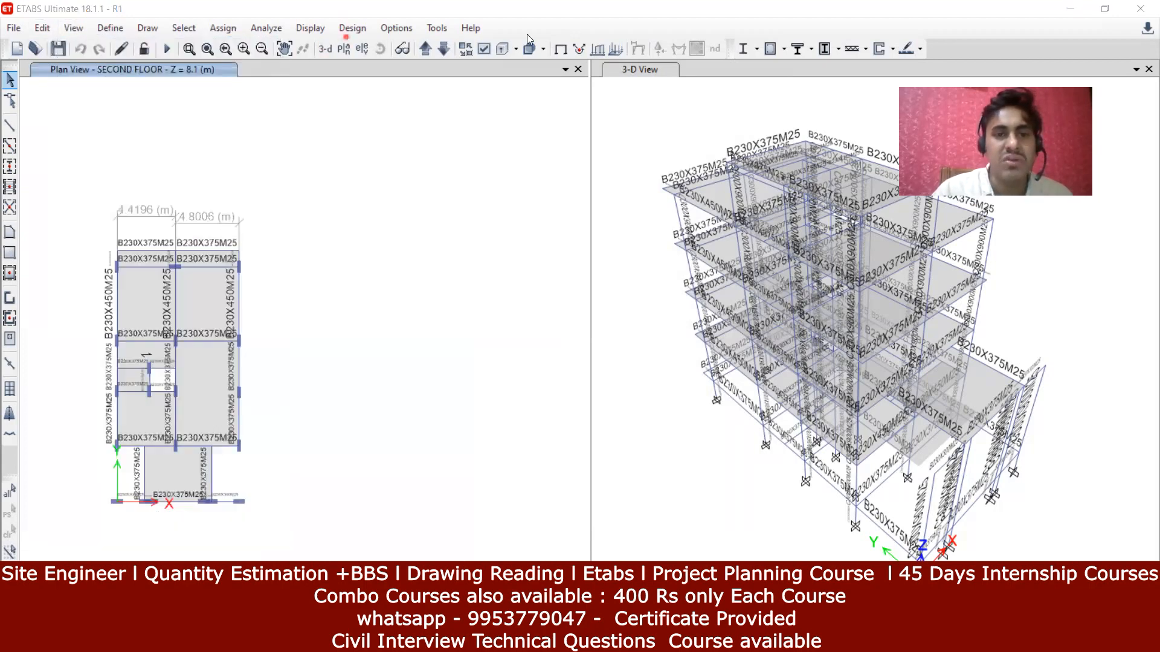
click(13, 28)
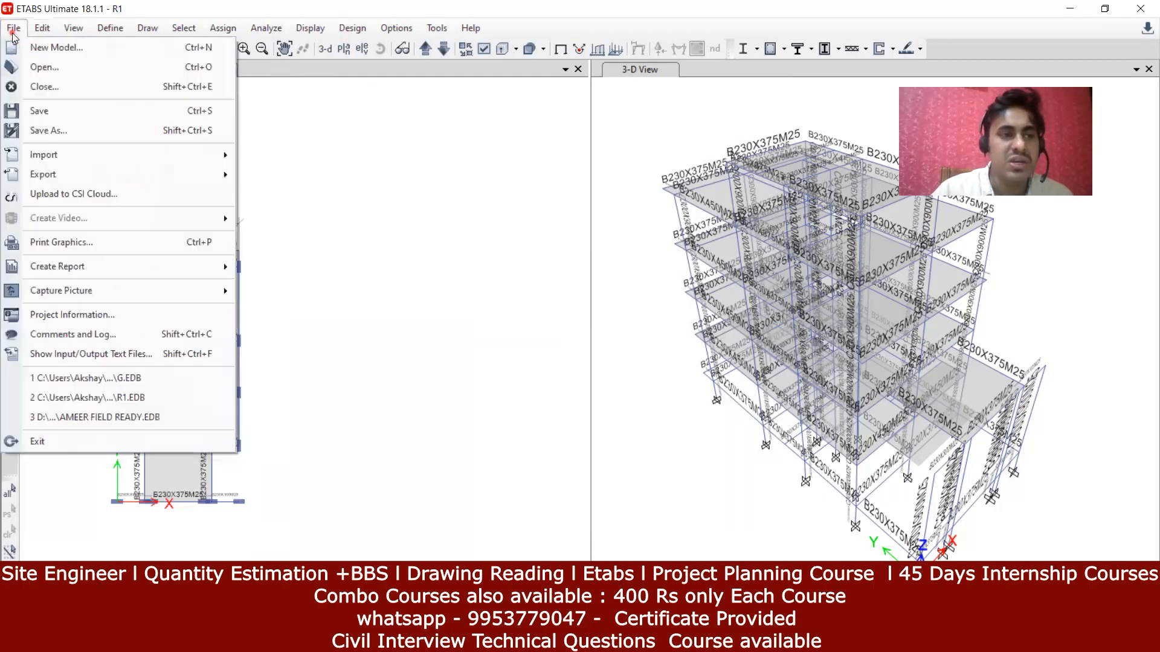
click(48, 44)
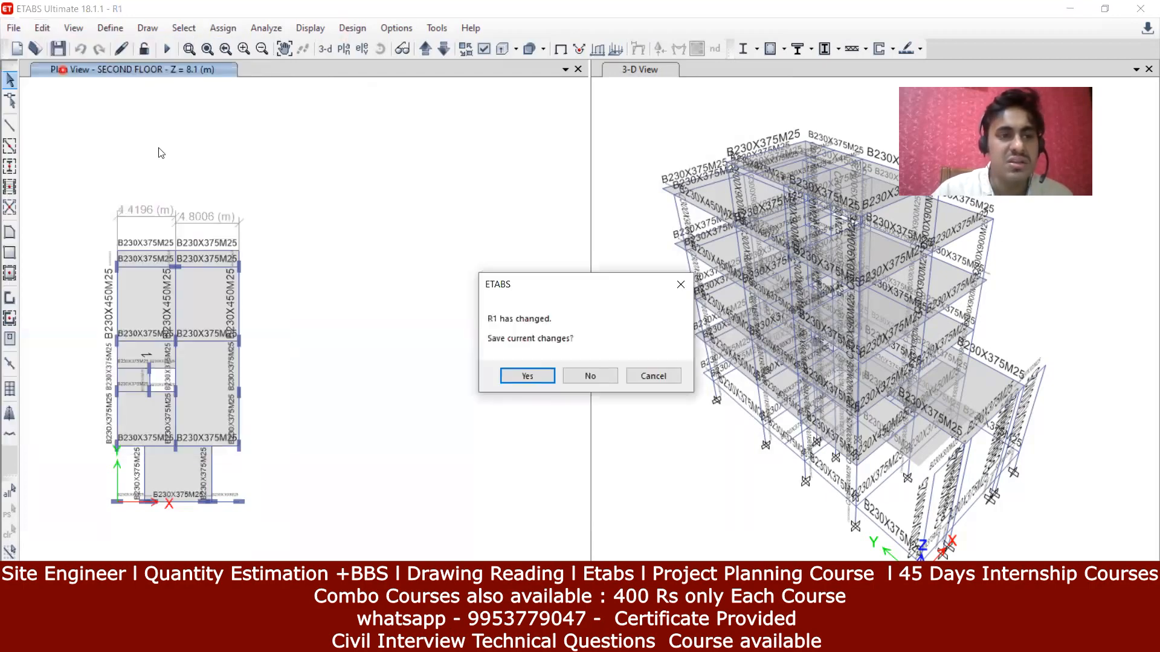
click(590, 376)
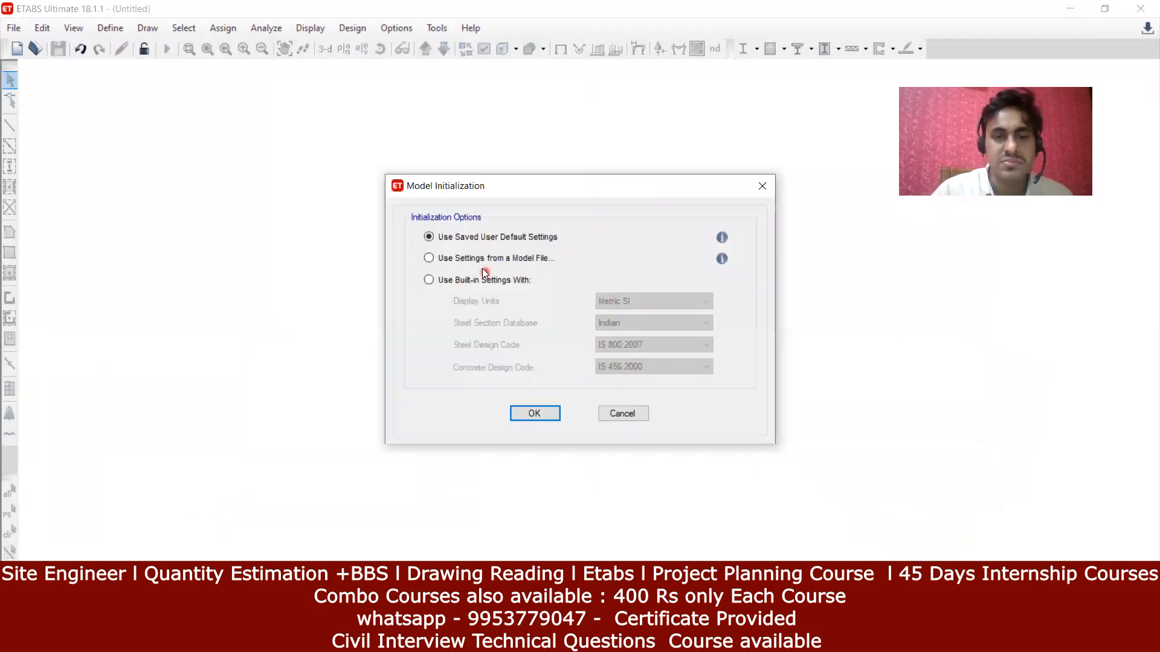
click(483, 281)
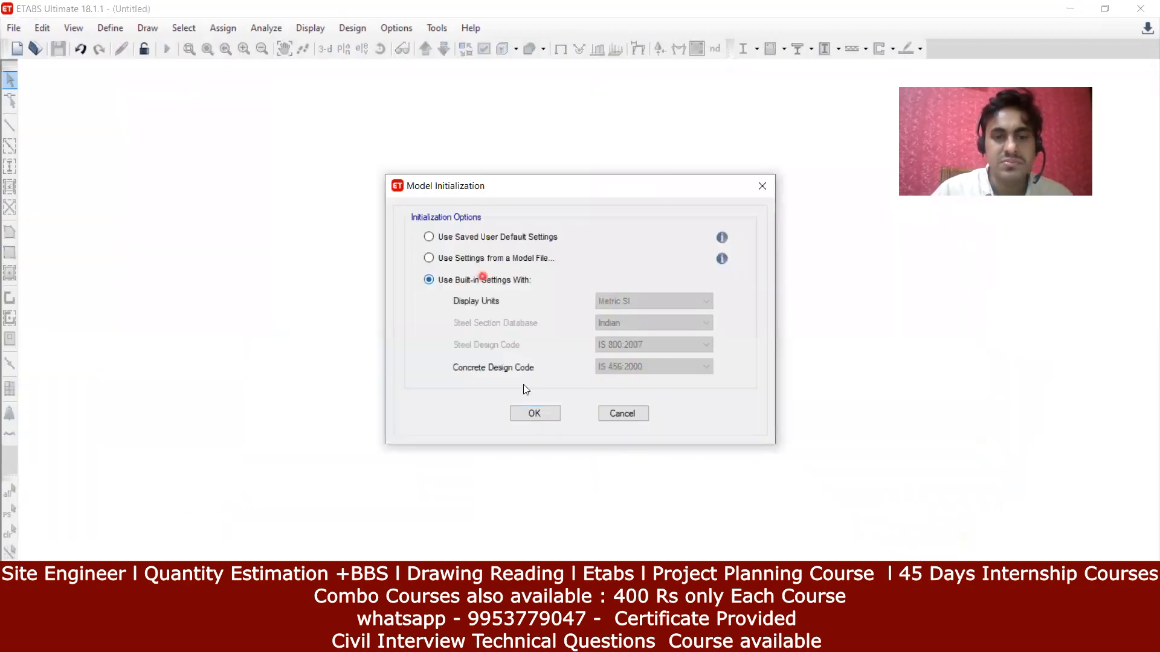
click(531, 418)
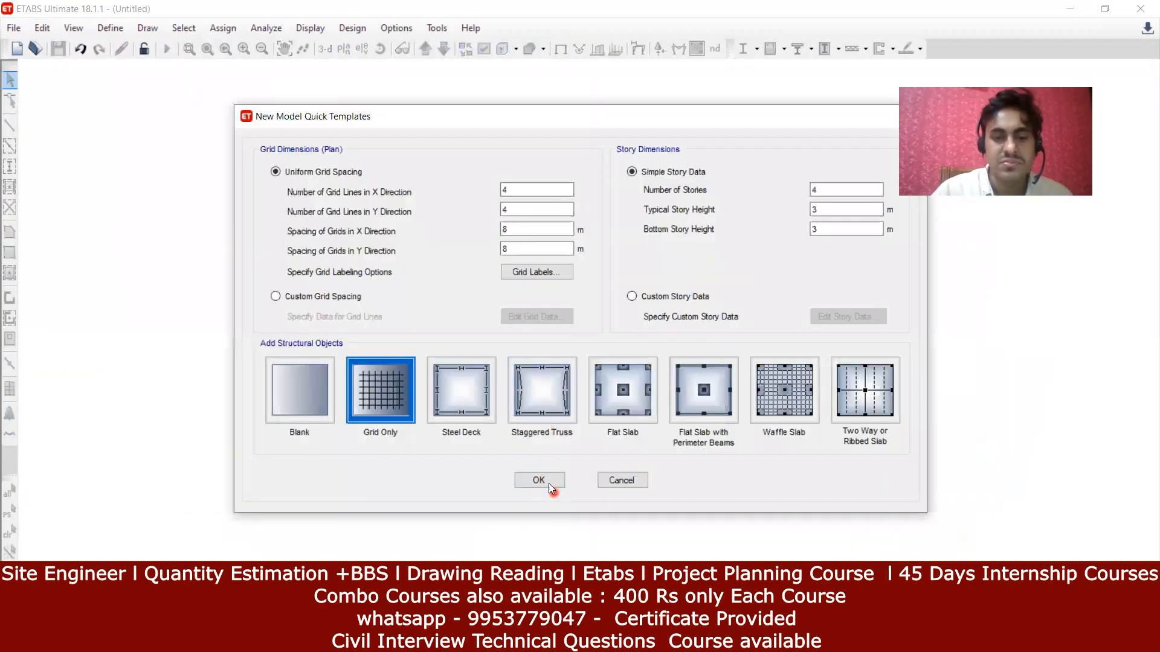
click(550, 478)
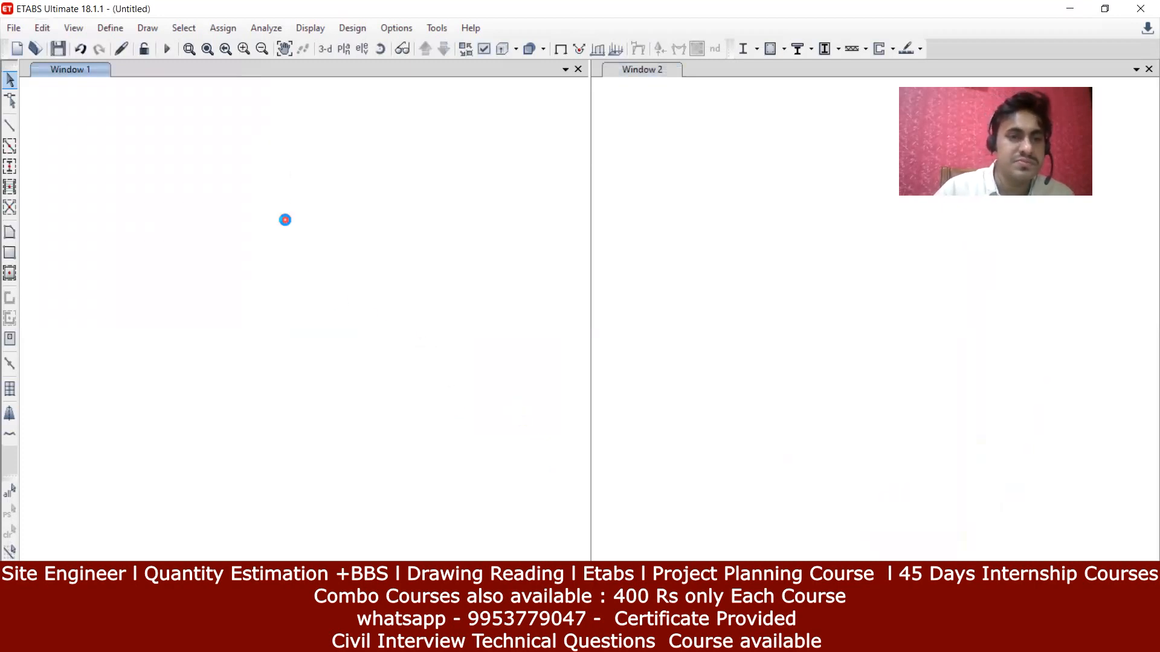
click(73, 28)
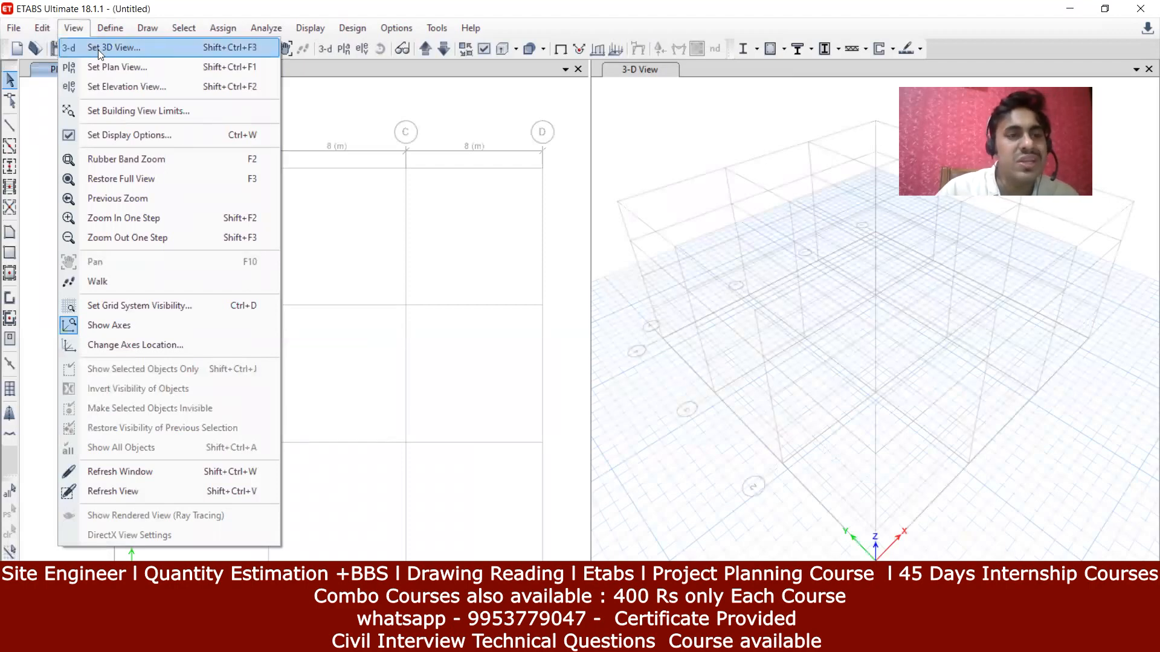
click(141, 50)
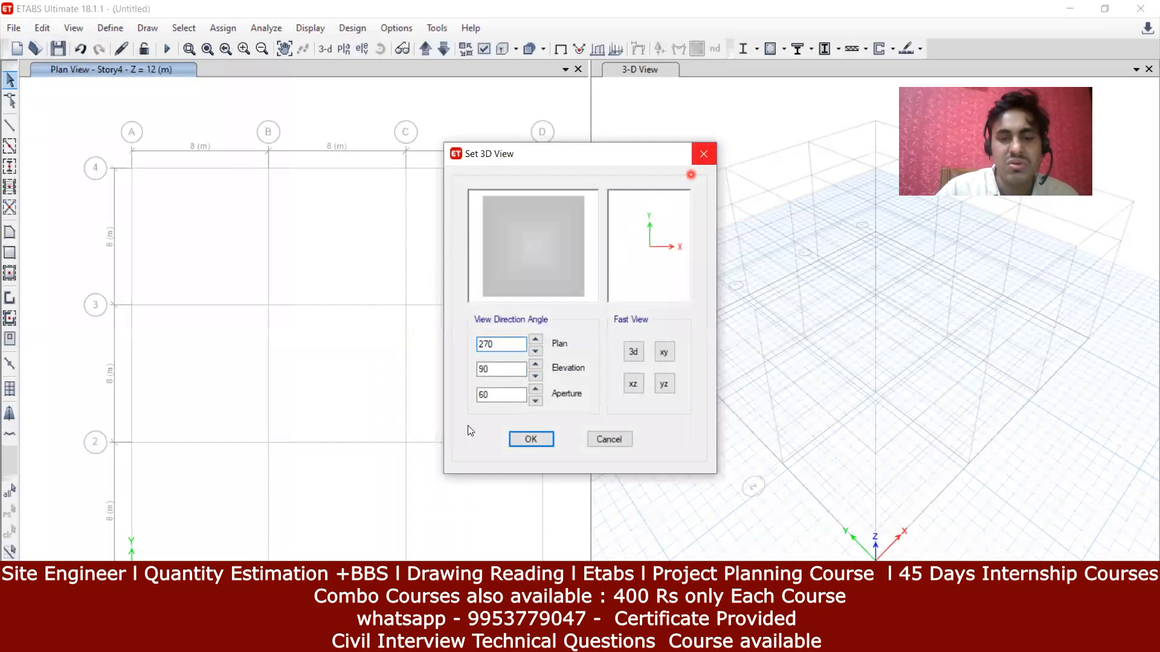
click(521, 439)
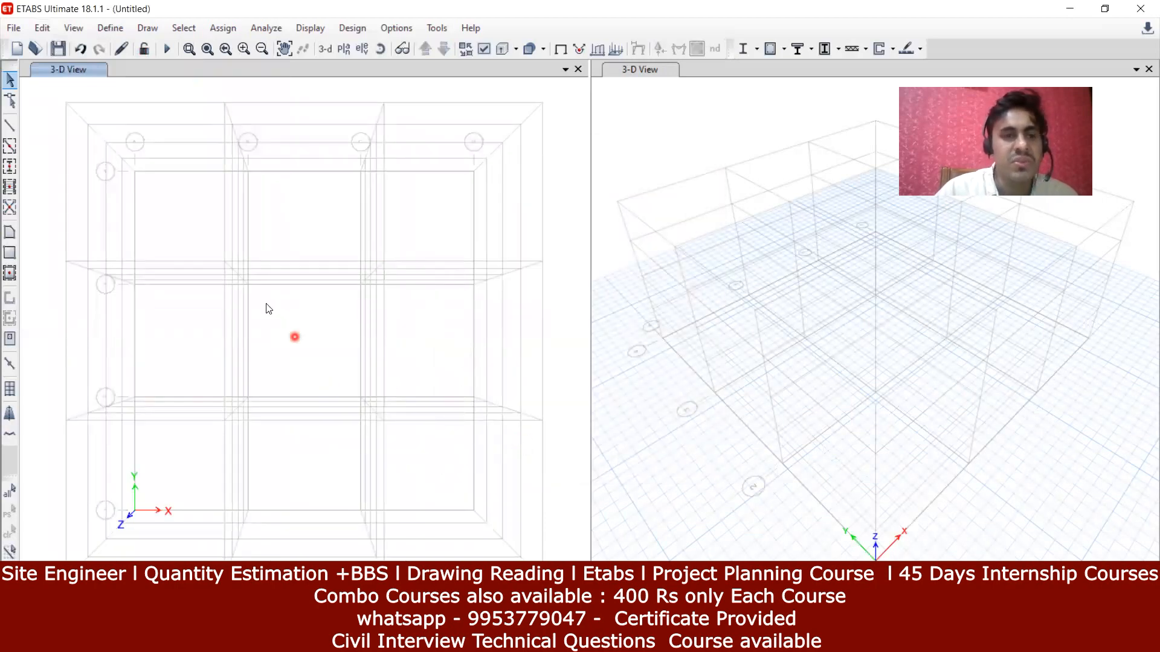
click(79, 29)
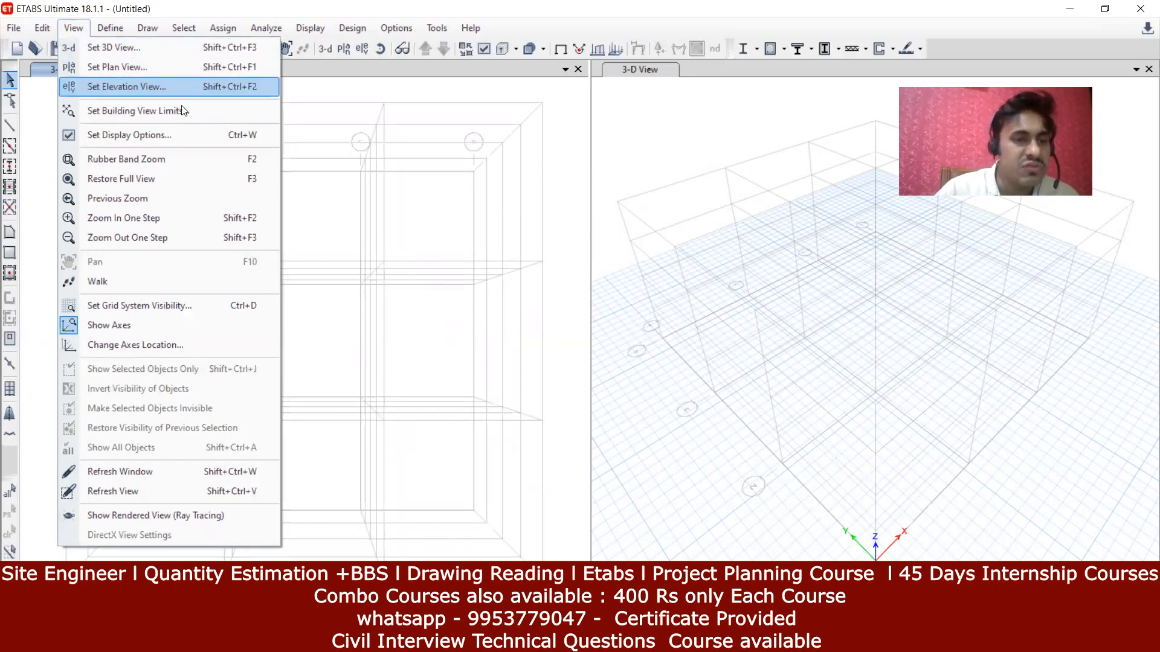
click(168, 323)
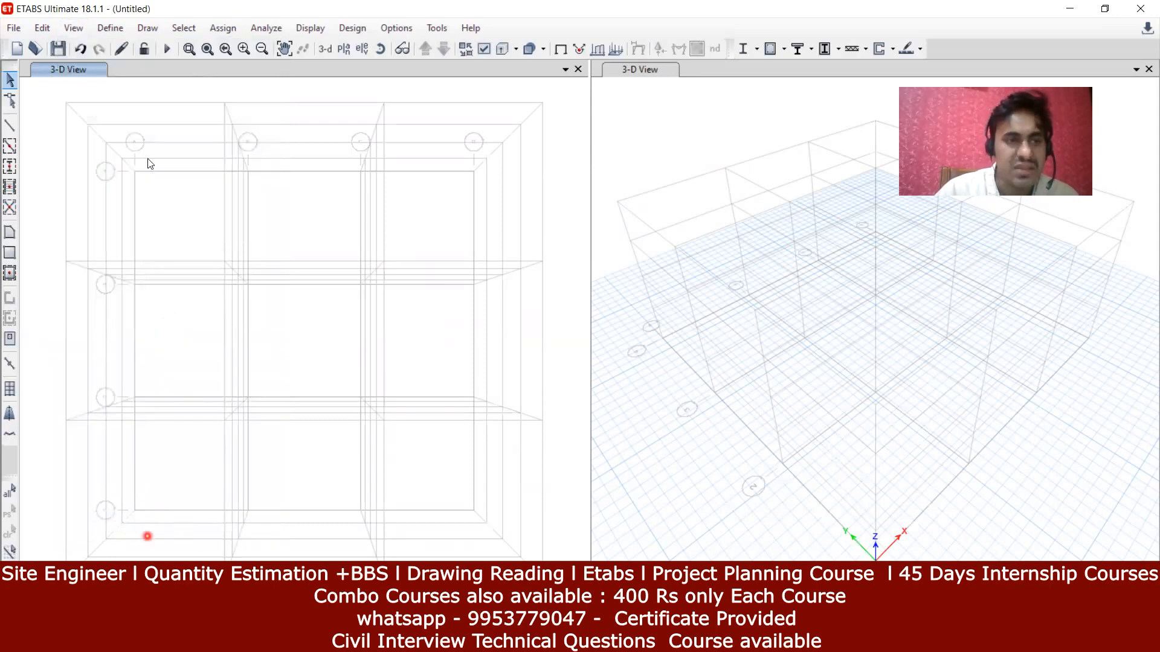
click(73, 28)
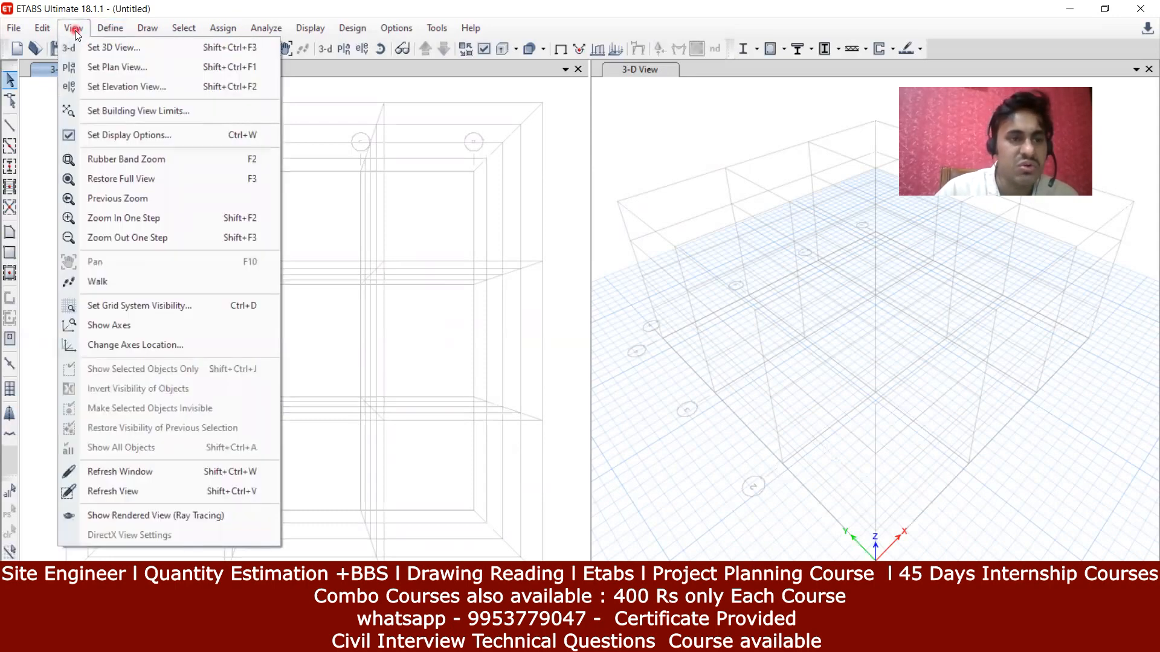
click(108, 325)
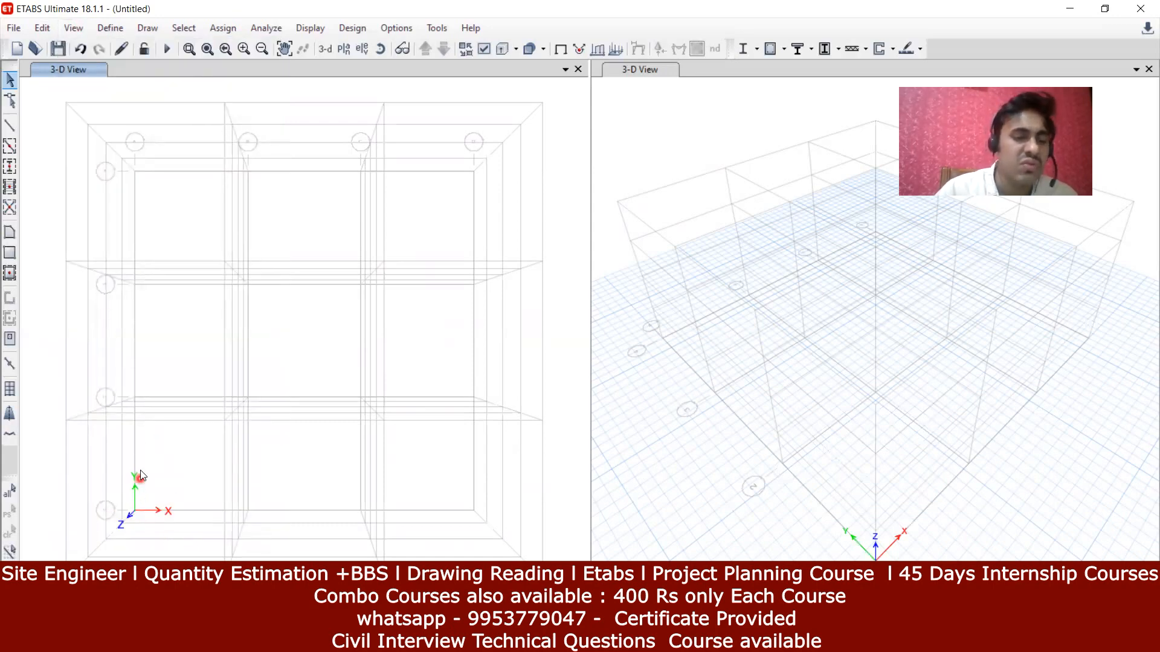
click(73, 27)
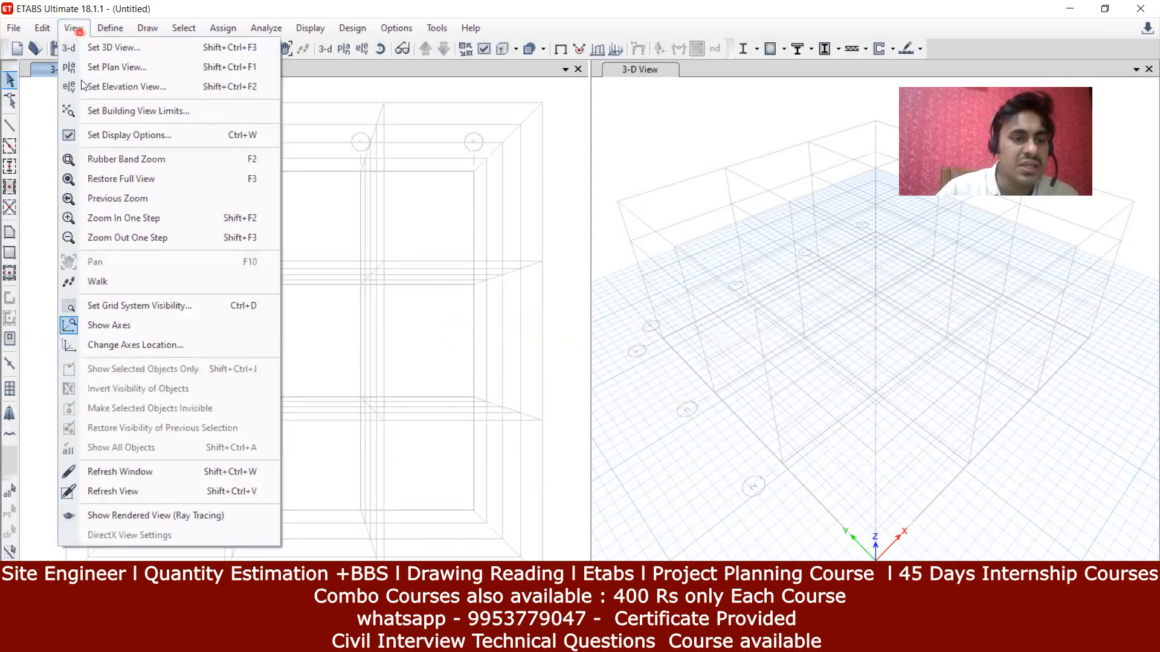
click(123, 218)
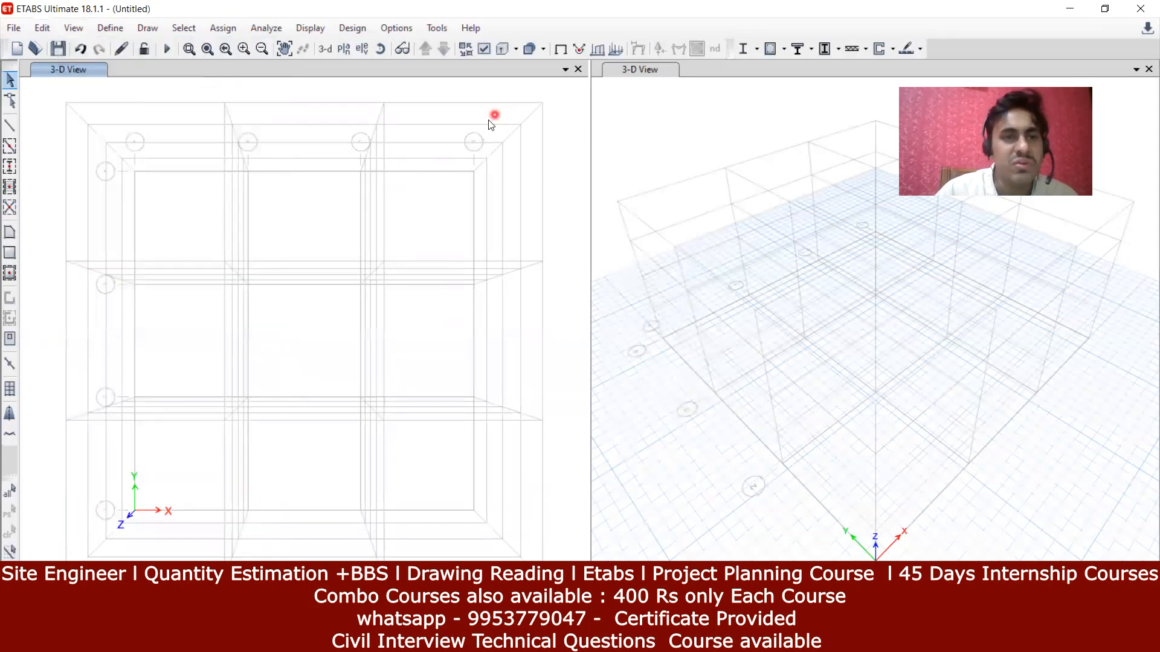
click(244, 51)
click(244, 51)
click(262, 50)
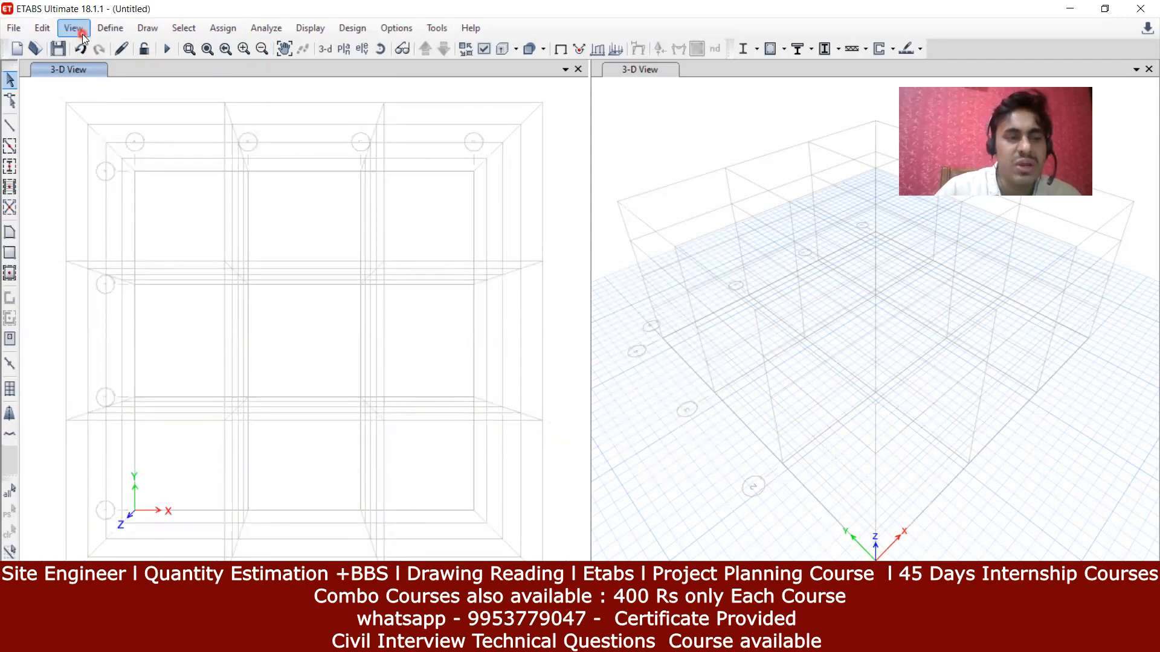
Step: Add a new material with region India, type Concrete, Indian standard grade M30
click(122, 30)
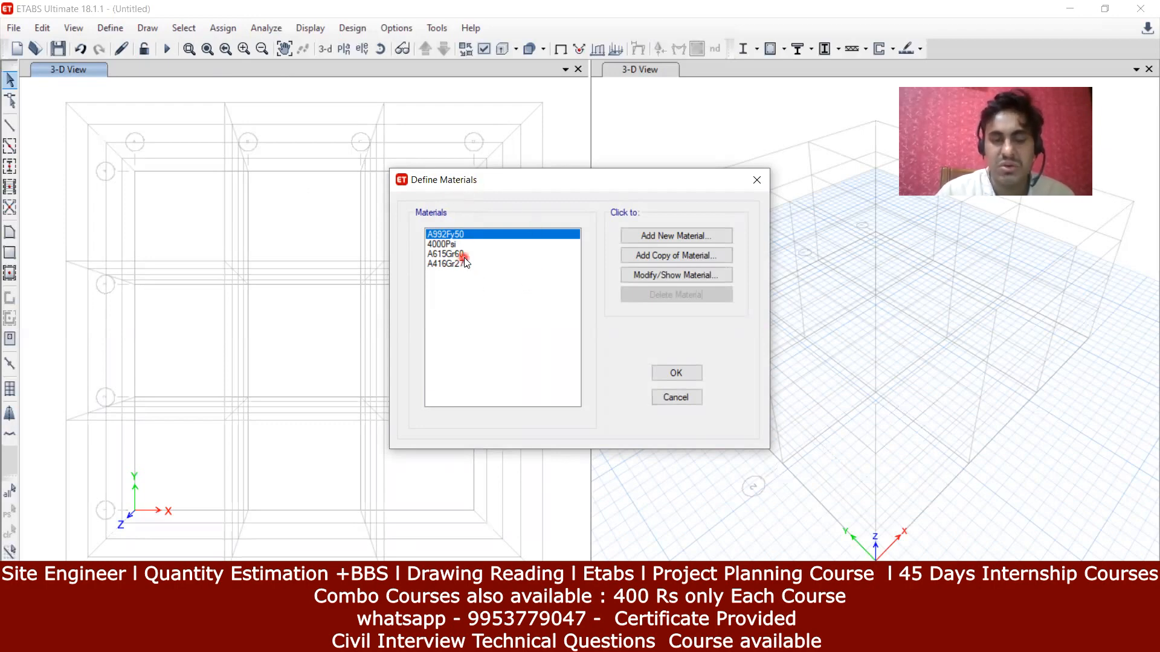
click(682, 236)
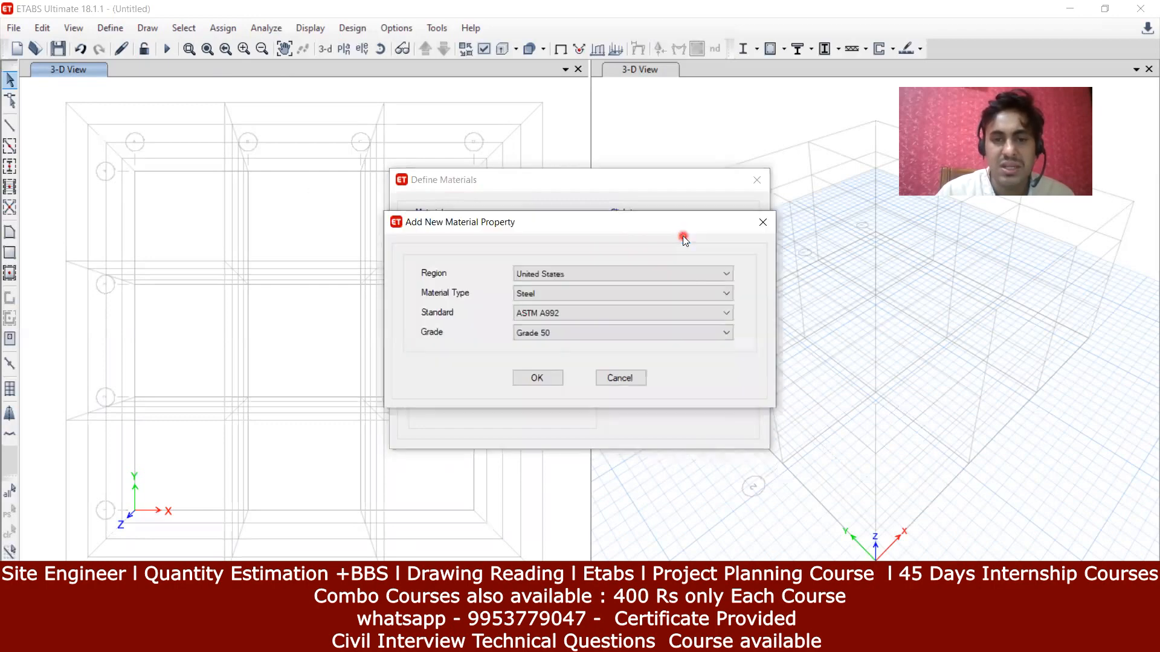
click(436, 288)
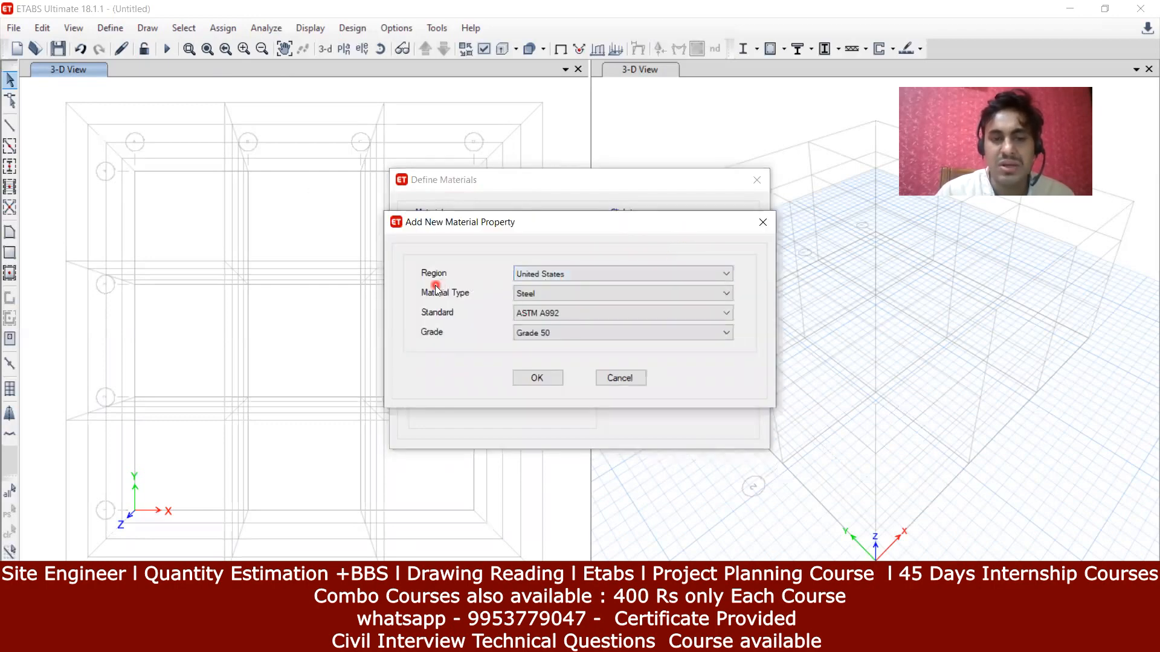
click(544, 275)
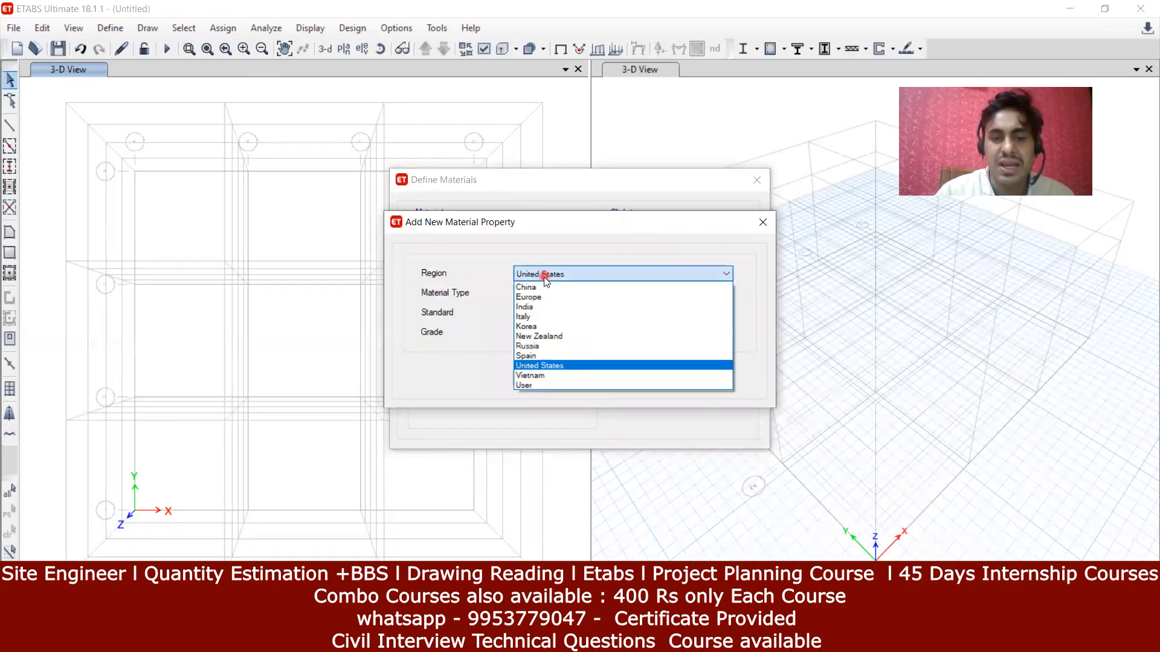
click(551, 307)
click(534, 295)
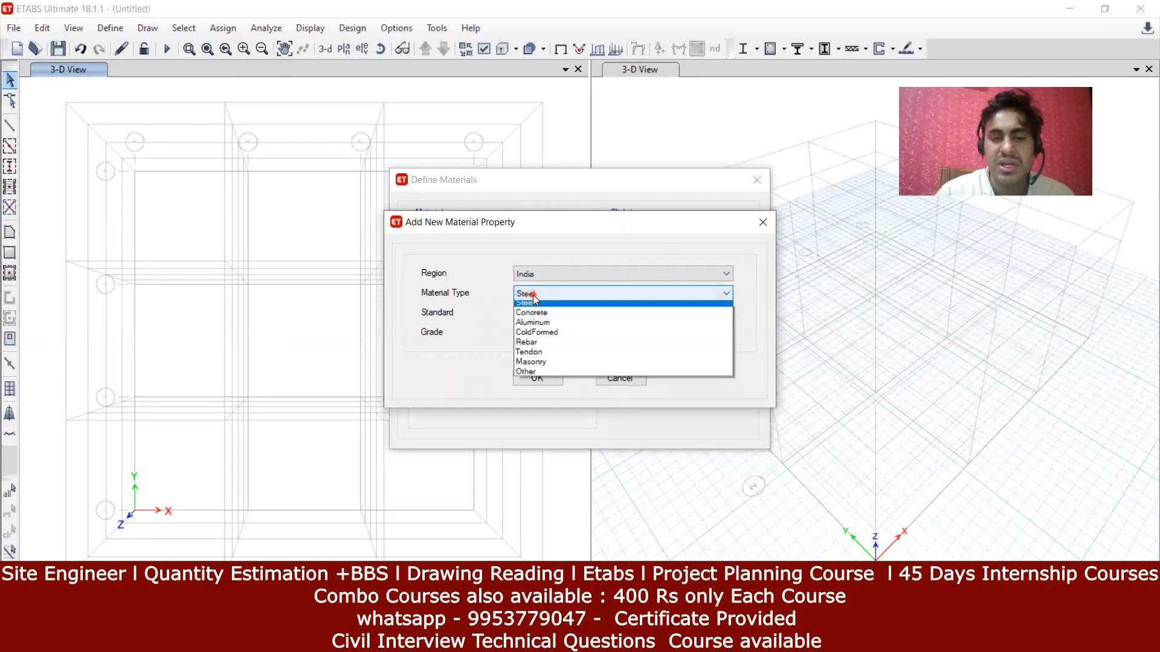
click(556, 318)
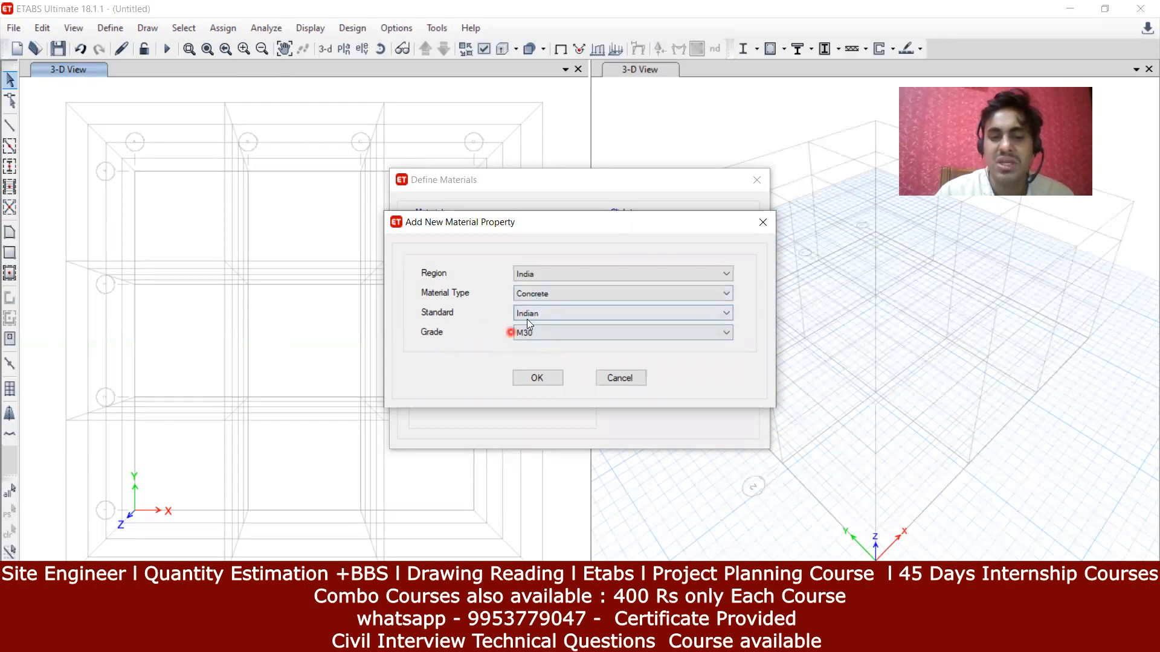
click(546, 379)
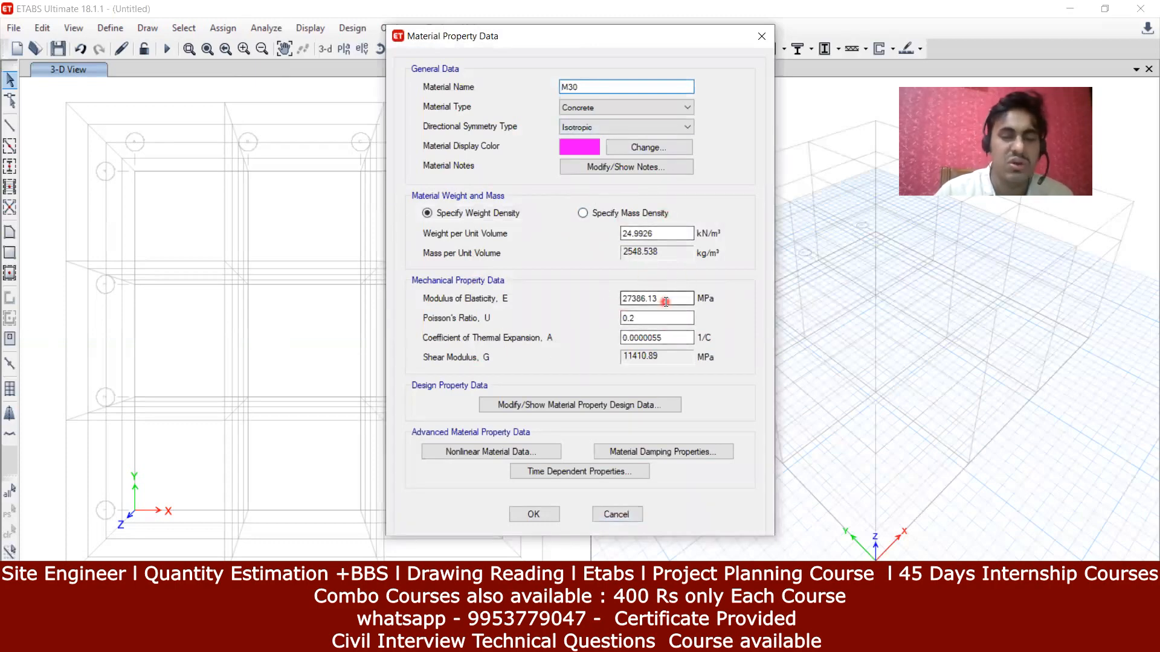
Step: Accept the M30 property data and close the materials list with M30 selected
click(533, 515)
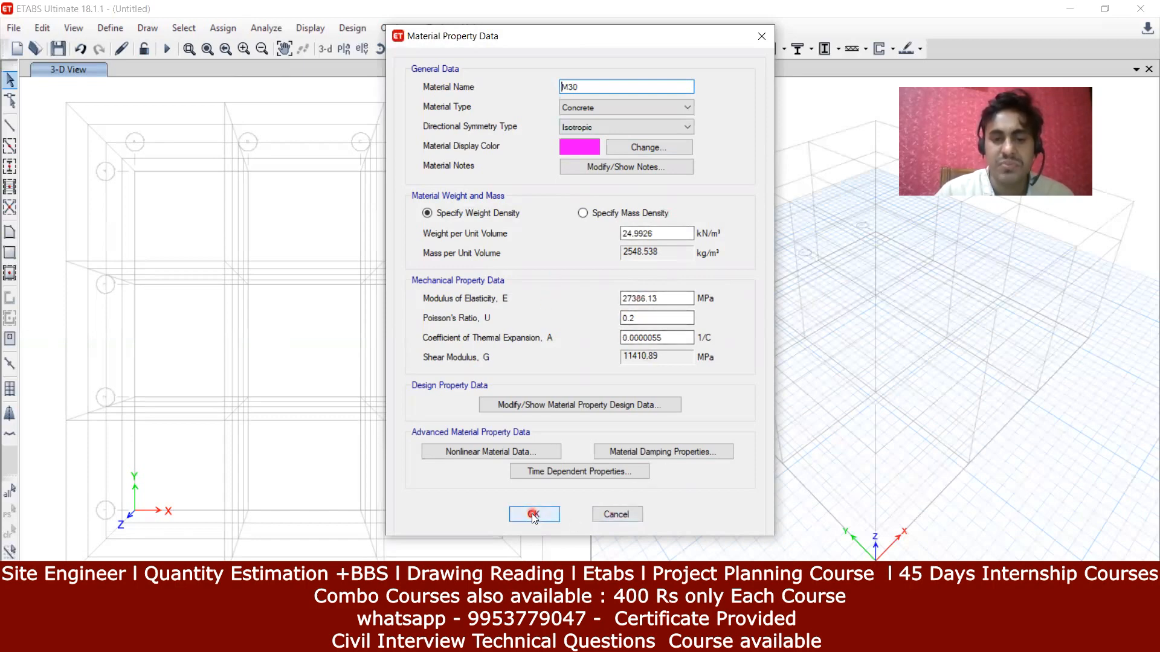
click(690, 373)
click(447, 297)
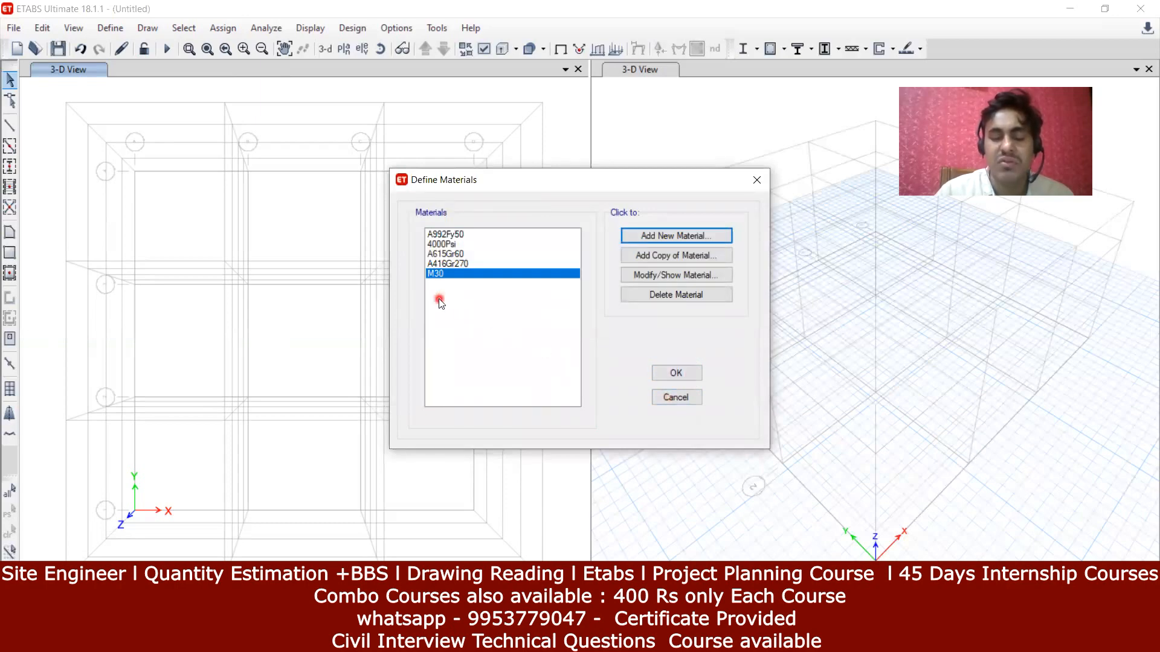
click(459, 279)
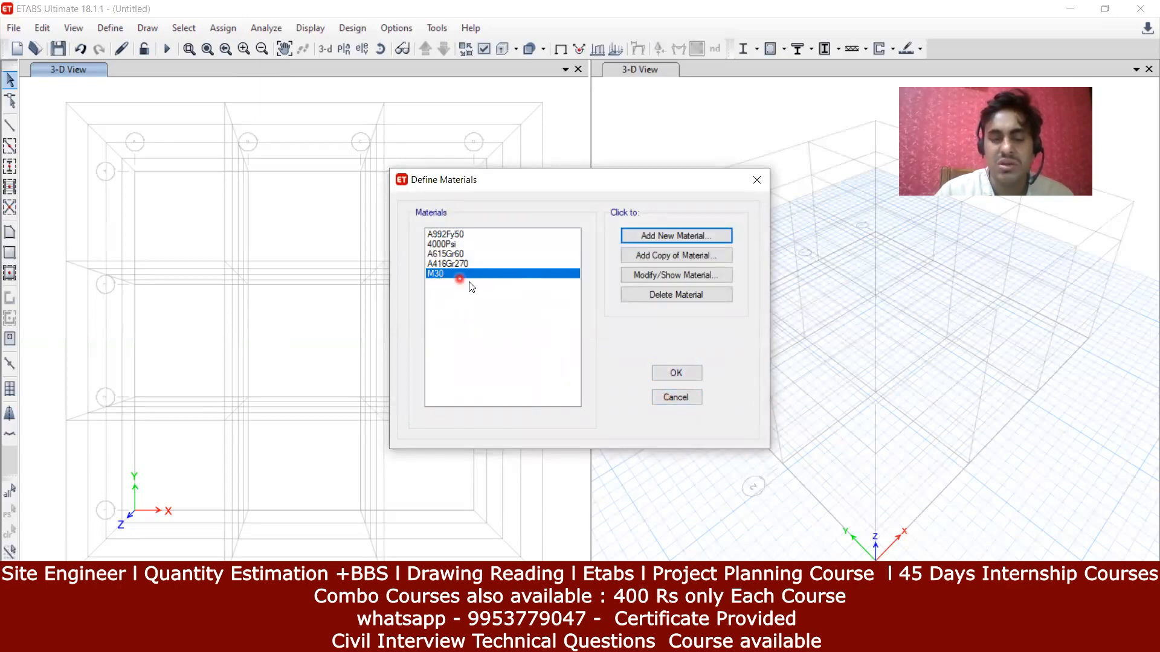
click(675, 381)
click(111, 28)
Step: Open the Frame Sections list under Section Properties and start adding a new frame section
mouse_move(117, 73)
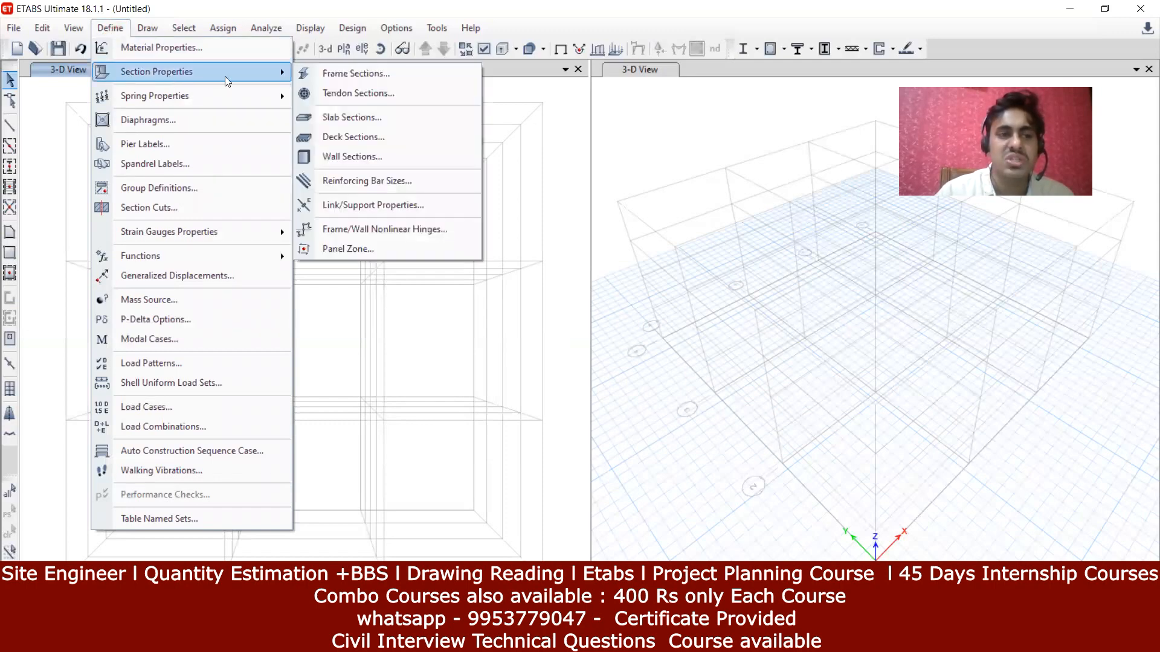
click(304, 79)
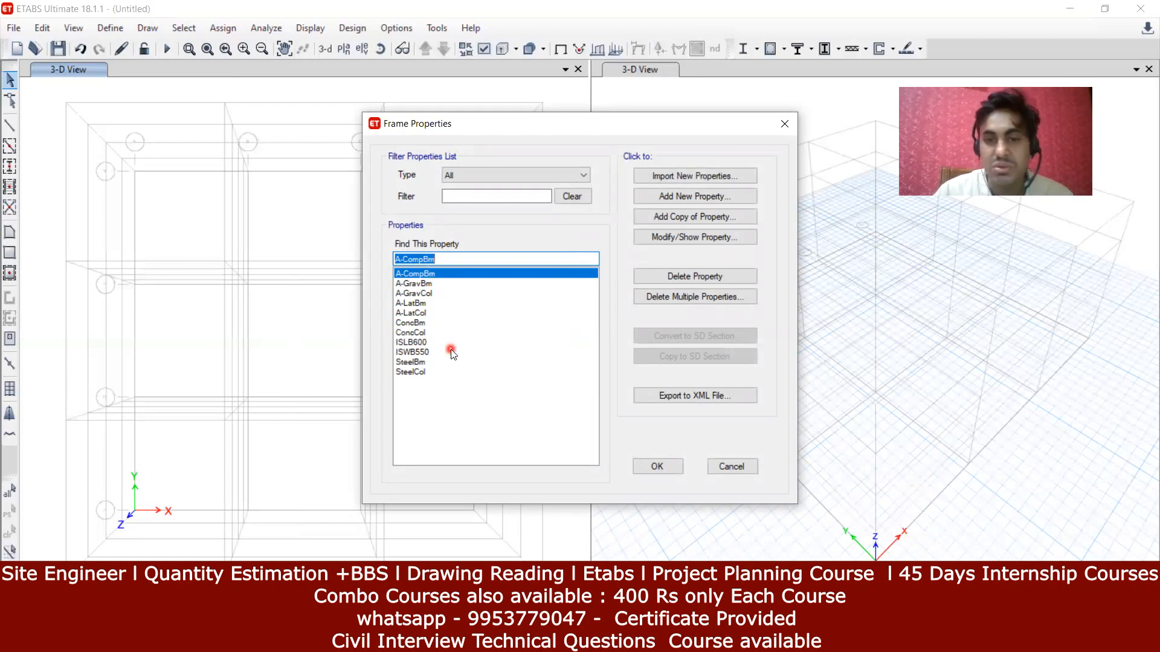
click(704, 201)
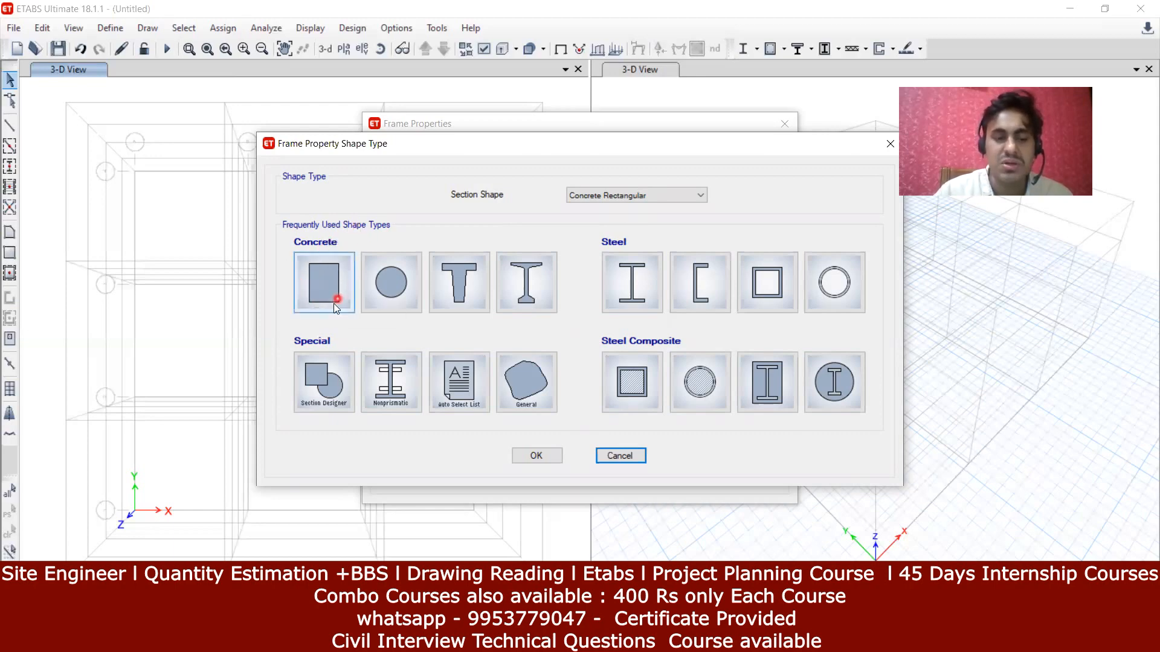
Step: Make the section Concrete Rectangular, name it 'B1- 230 X 450 MM', and assign M30 material
click(325, 286)
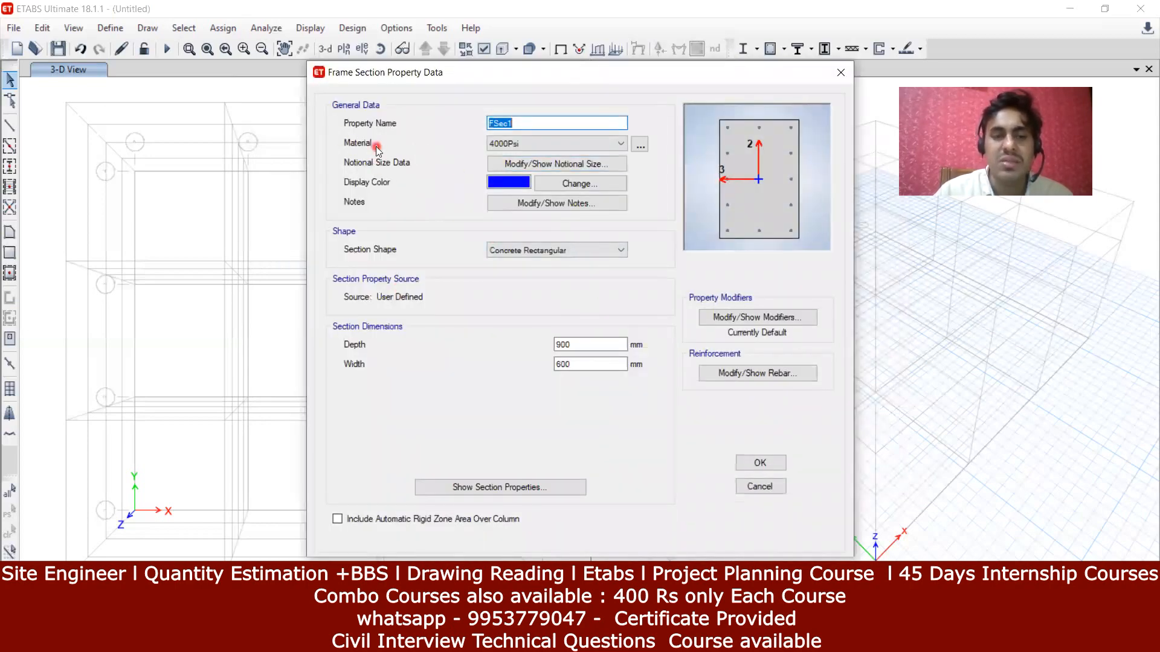
key(BackSpace)
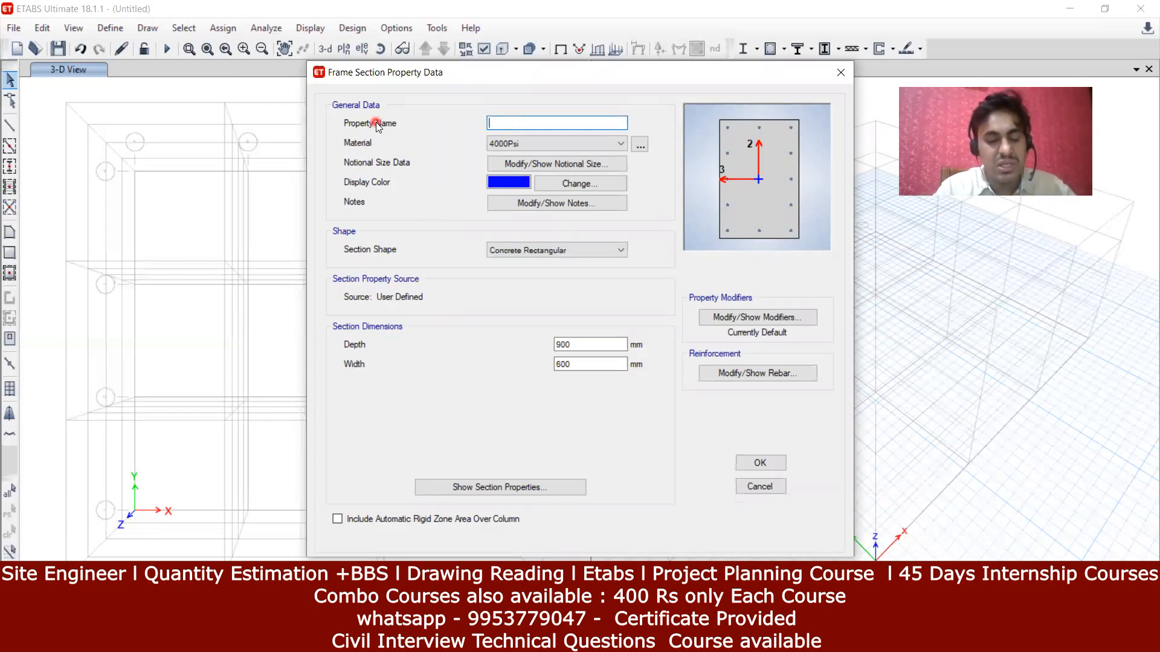
text(b1)
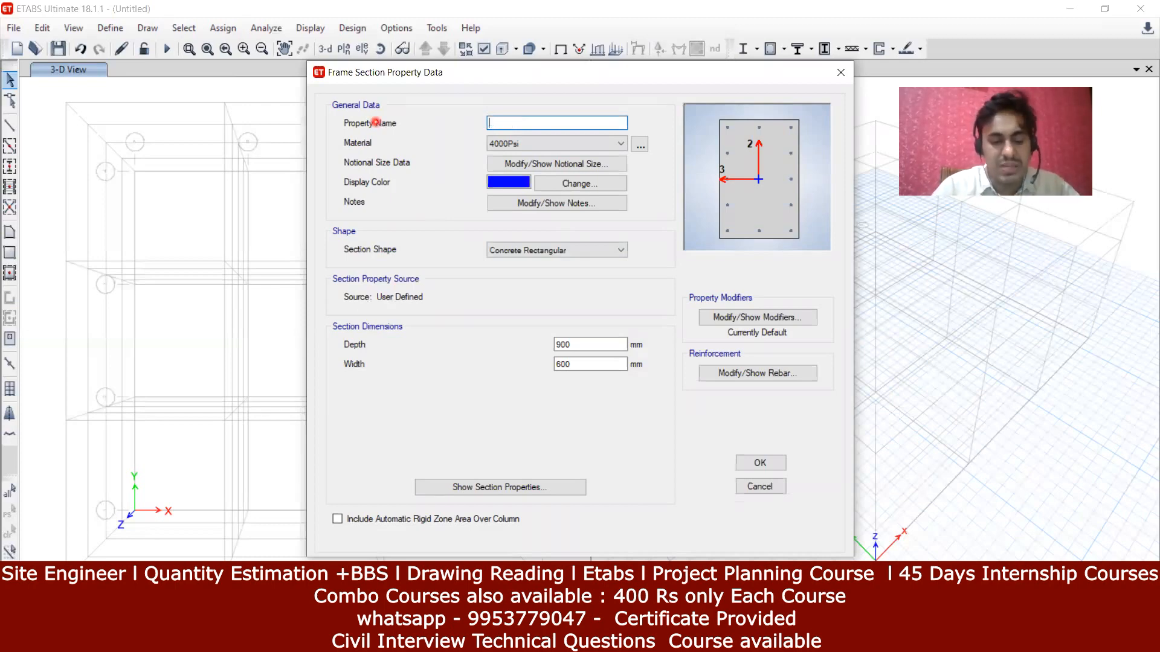
text(1- 230 X 450 MM)
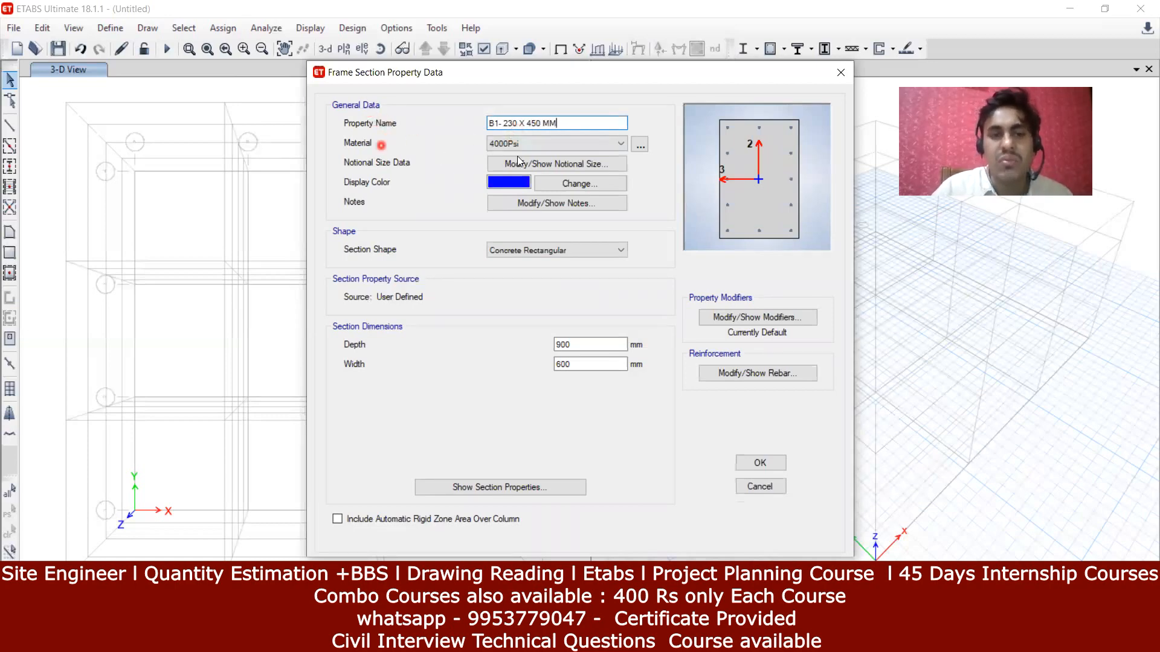
click(545, 147)
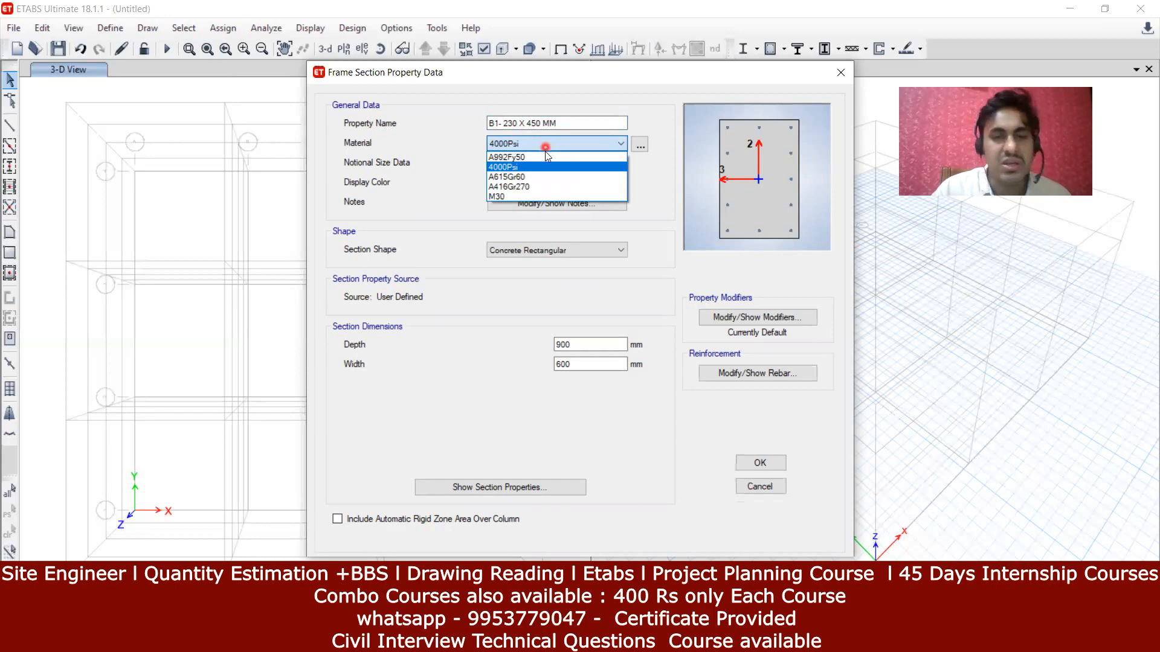
click(506, 197)
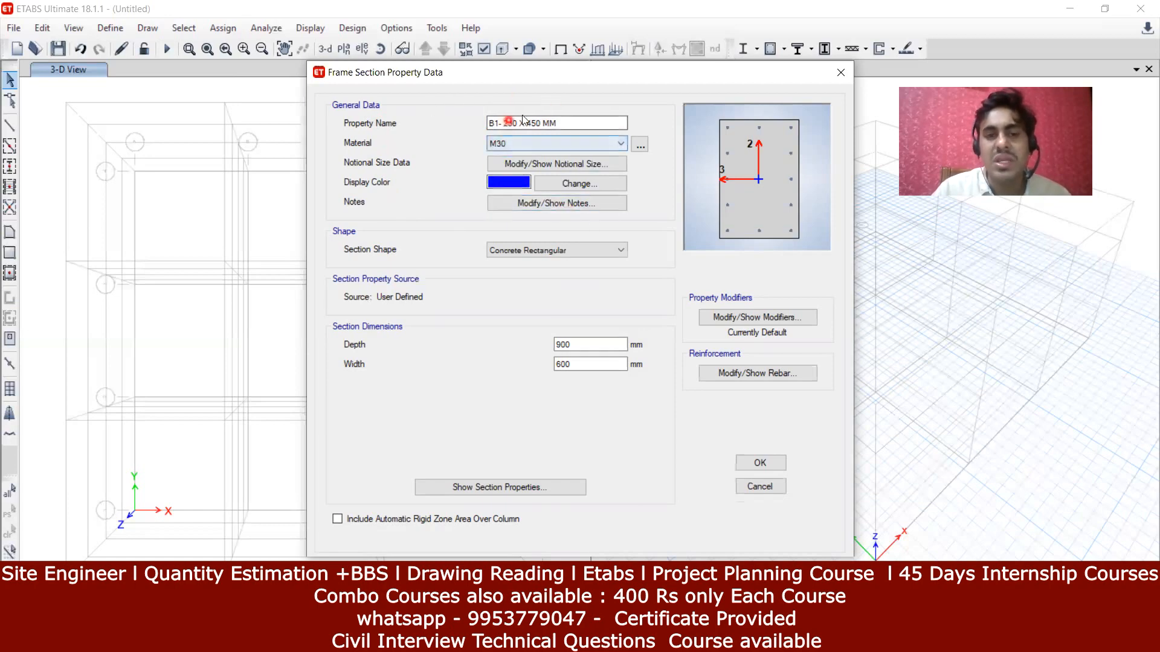
click(539, 131)
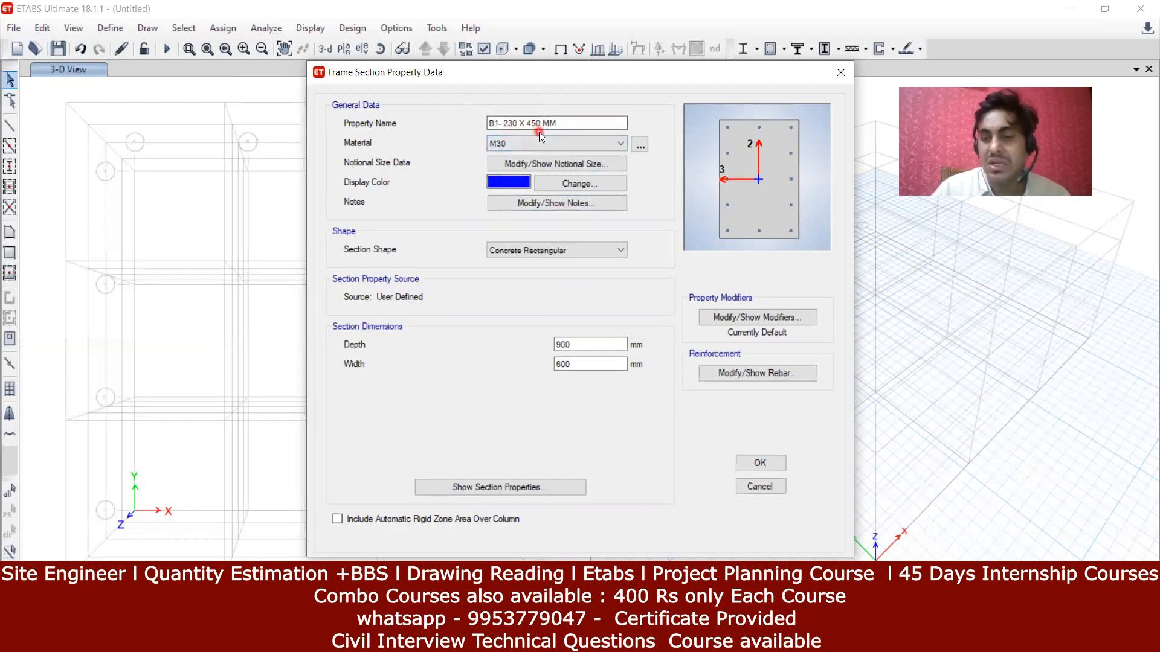
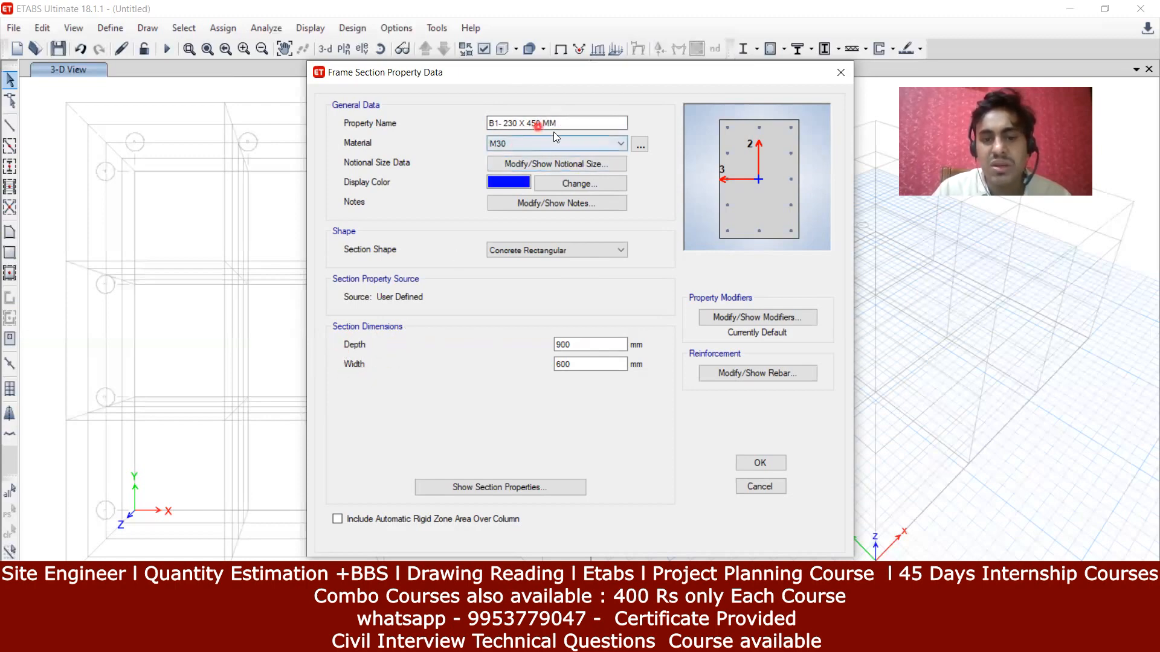
Step: Set the B1 section depth to 450 mm and width to 230 mm, then show its rebar data
drag(594, 348, 564, 341)
key(BackSpace)
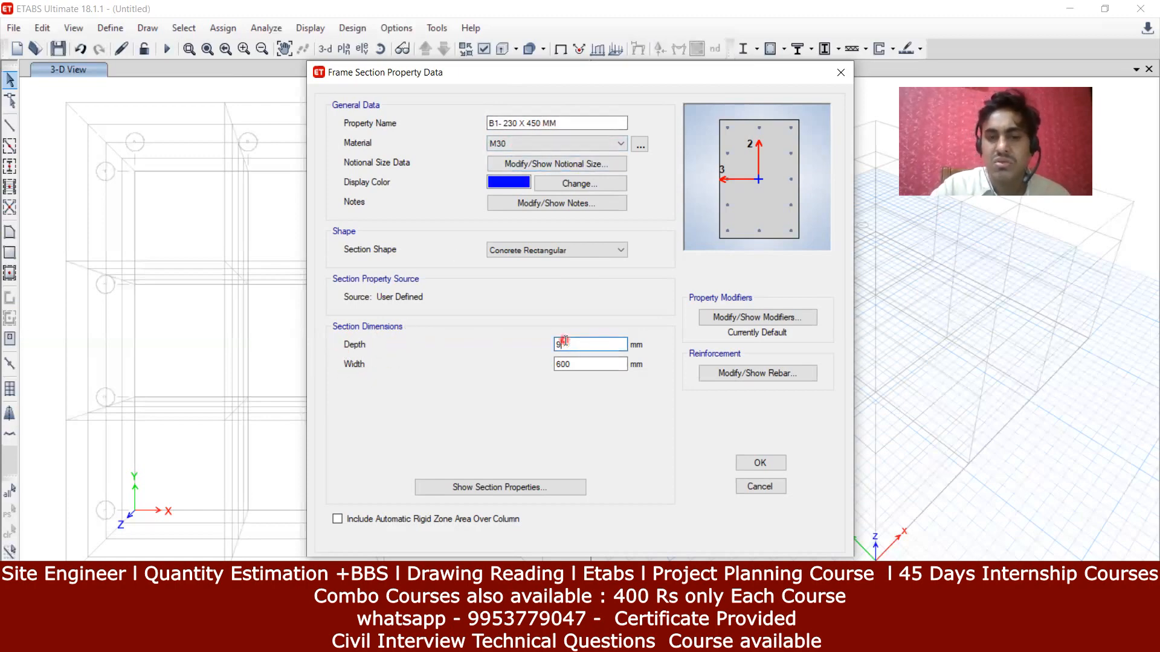
text(450)
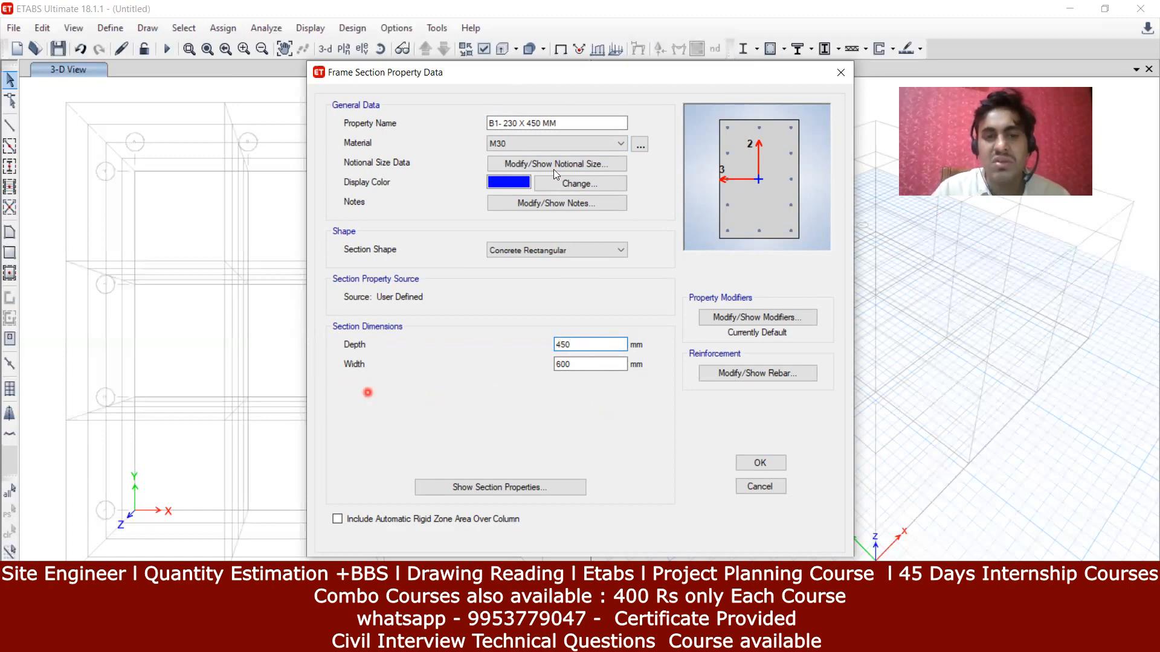
click(591, 366)
key(BackSpace)
key(BackSpace)
key(BackSpace)
text(230)
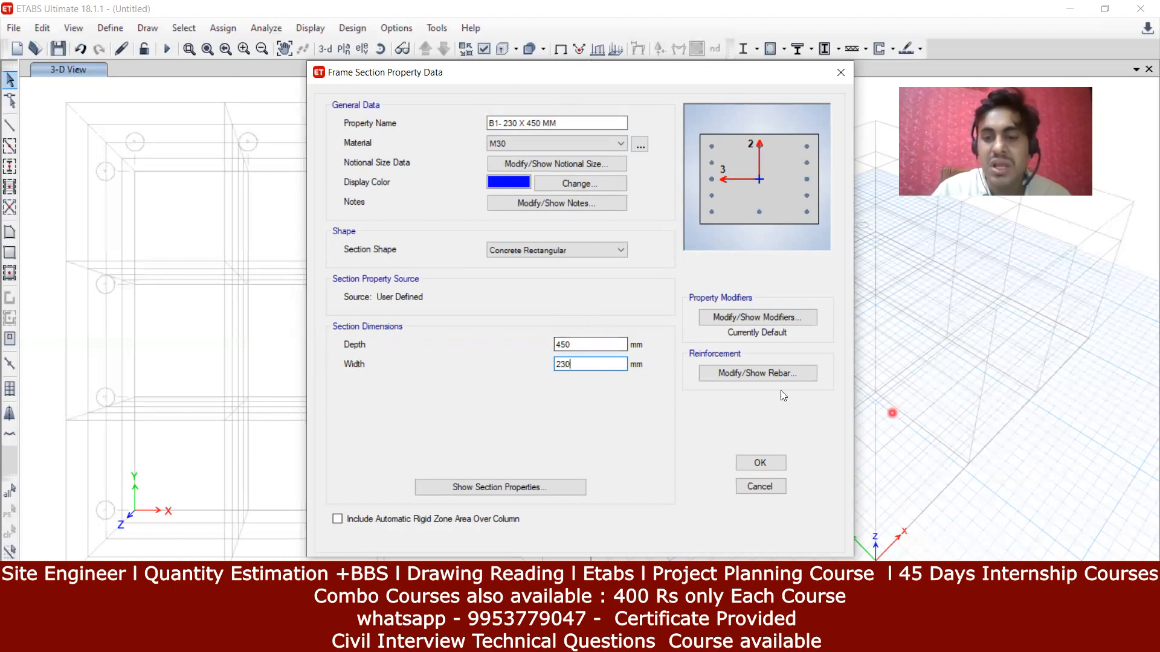
click(755, 375)
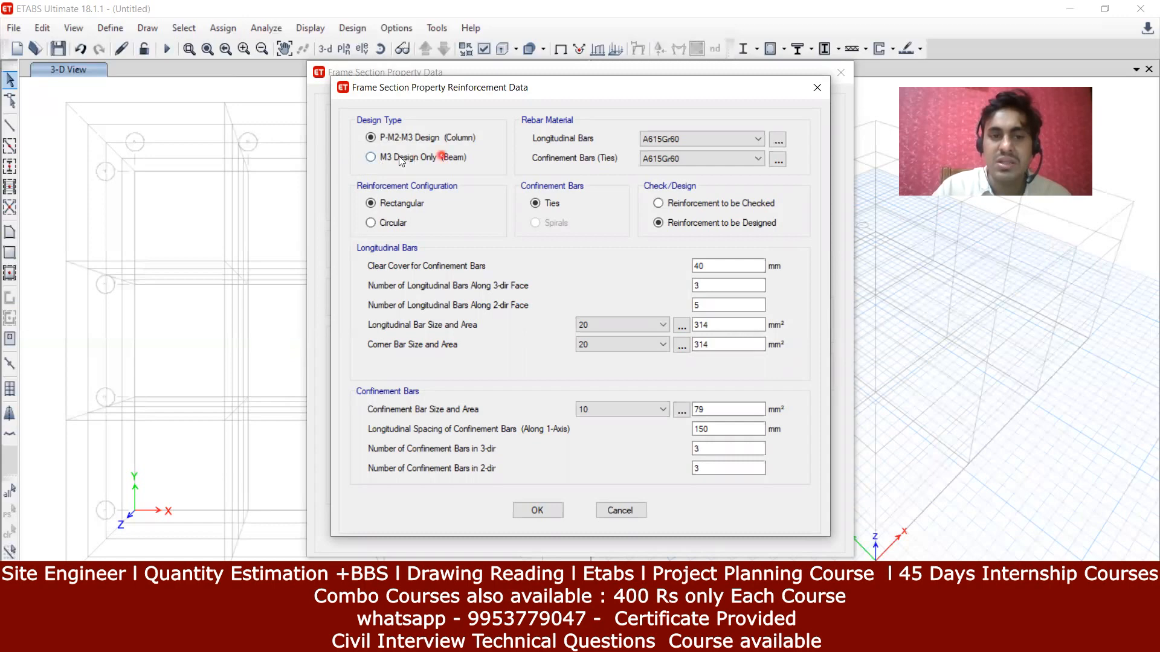
Step: Switch the section to M3 Design Only (Beam), keeping A615Gr60 longitudinal bars
click(372, 158)
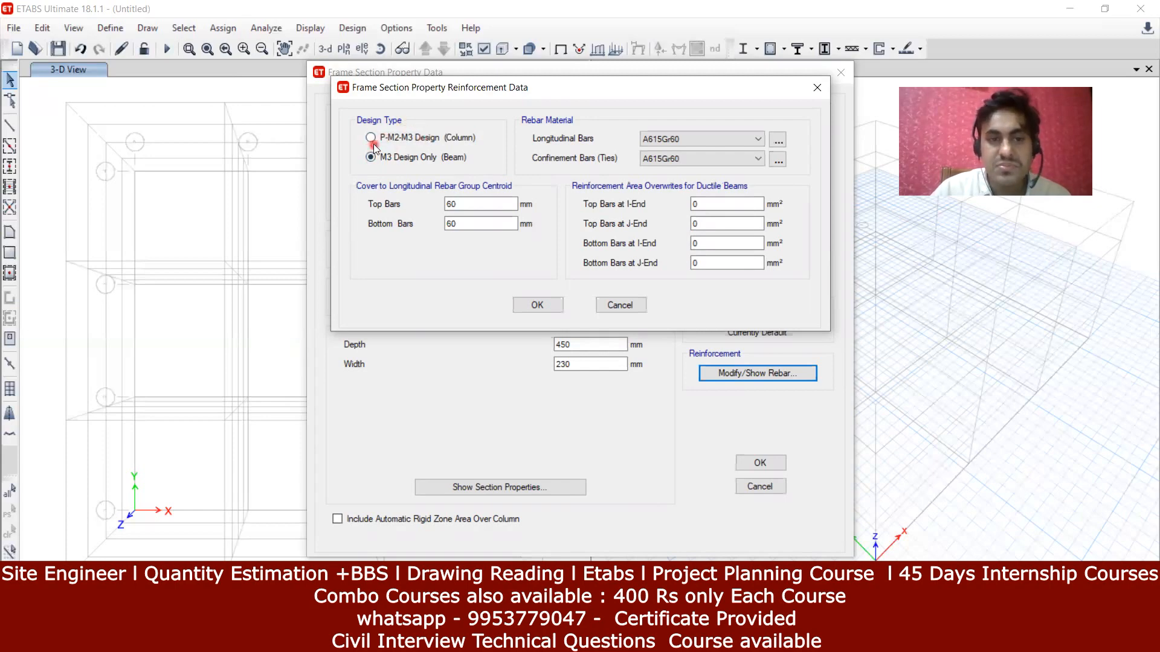
click(369, 136)
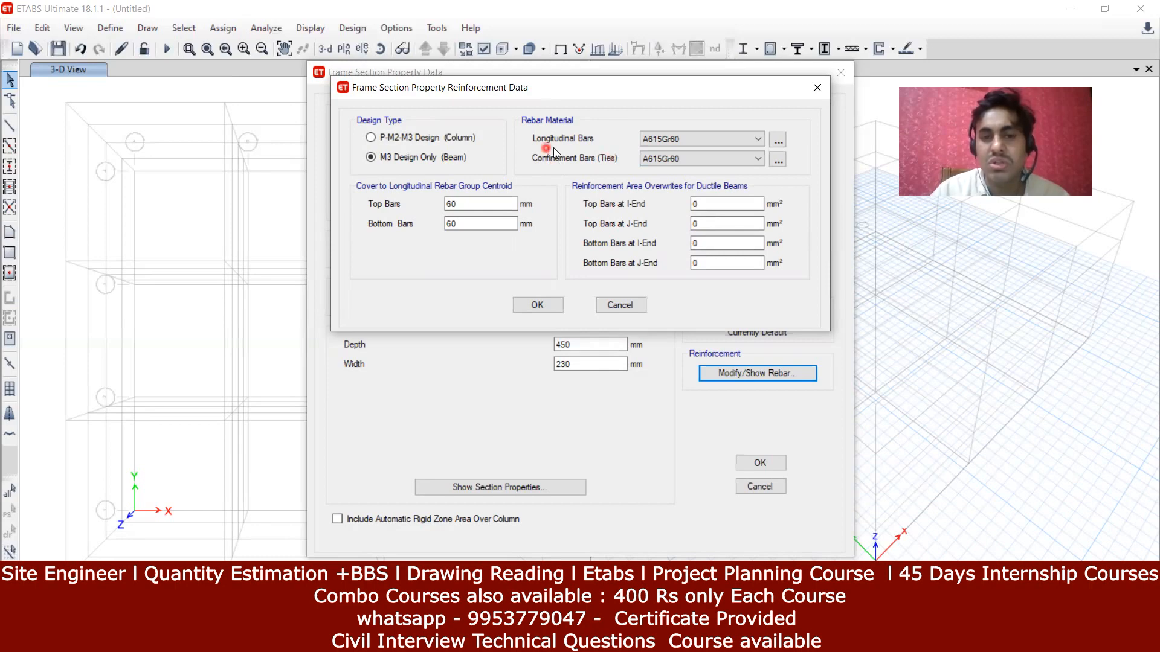
click(701, 138)
click(702, 137)
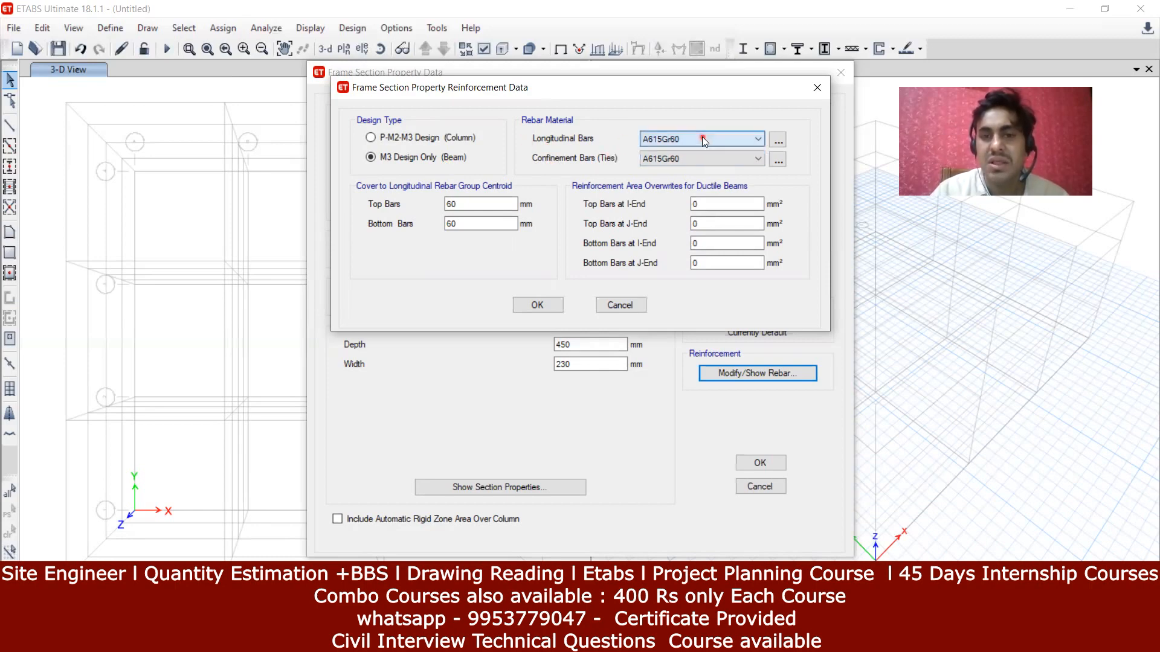
click(763, 139)
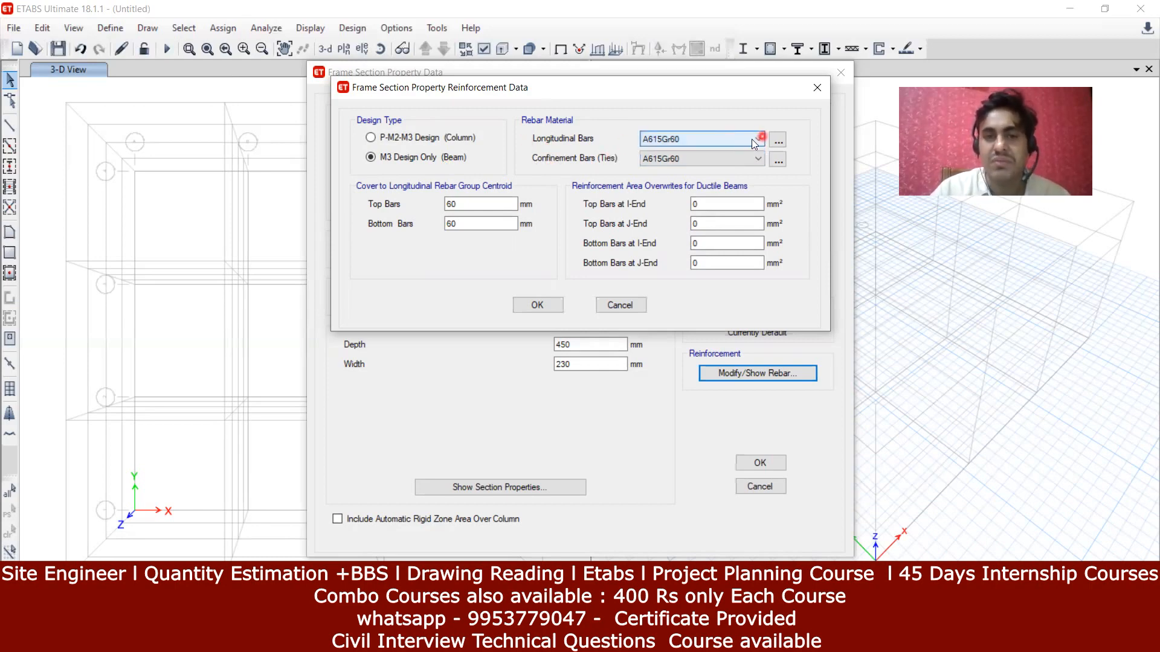
click(663, 144)
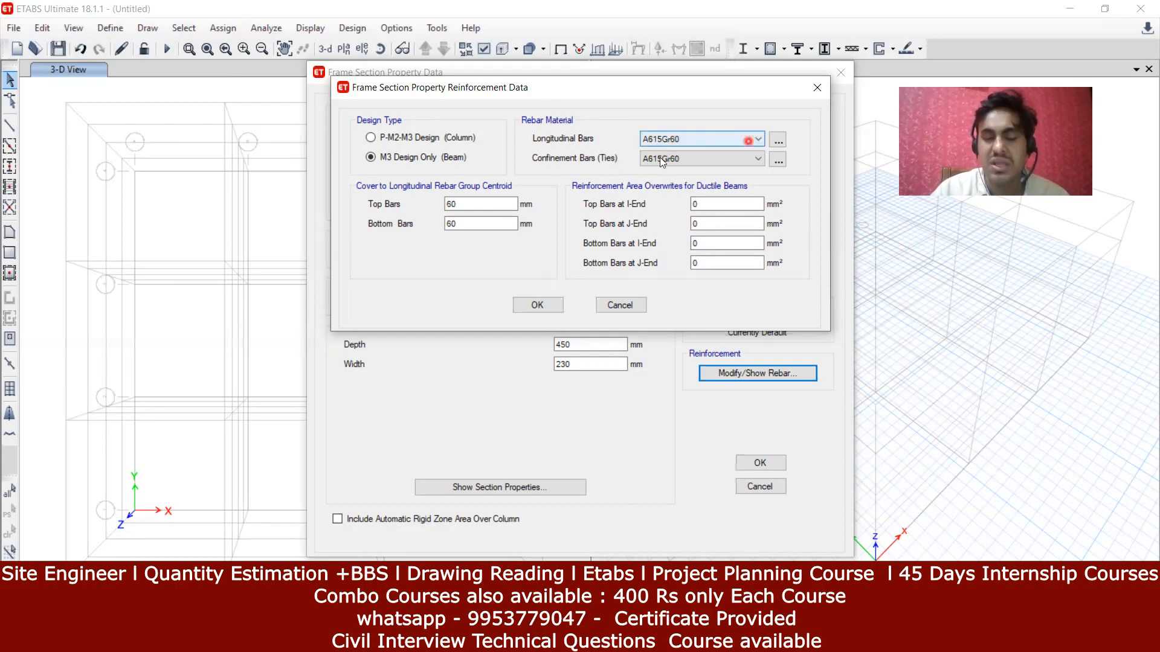
click(605, 170)
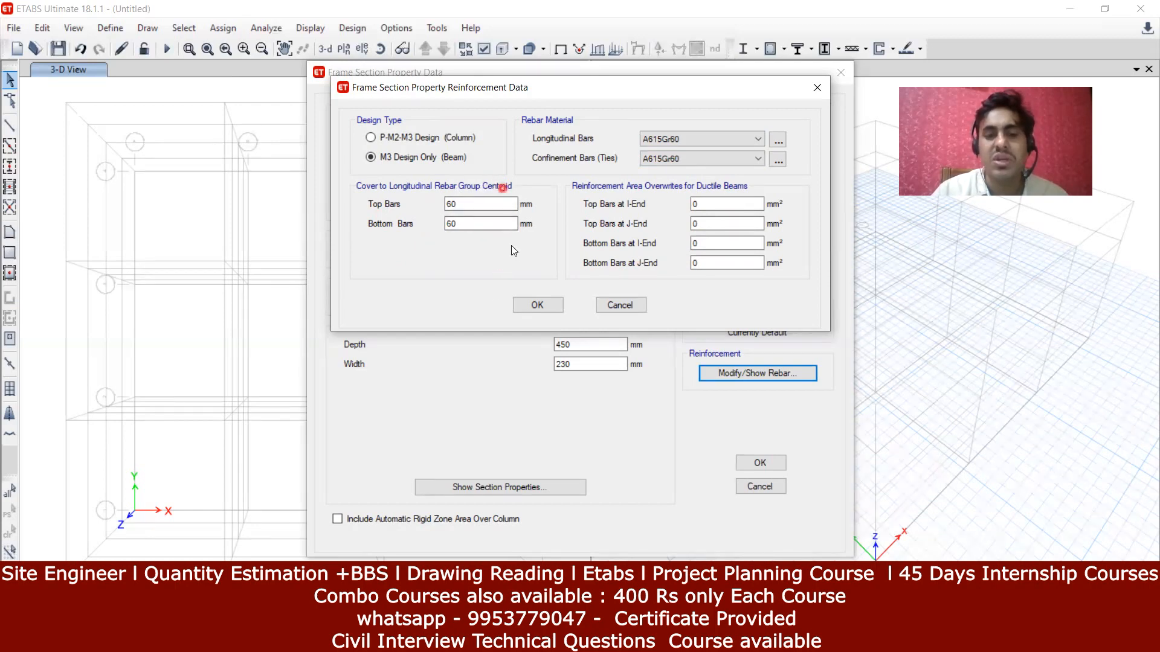
Step: Change the top and bottom bar cover from 60 mm to 25 mm
double_click(470, 201)
key(BackSpace)
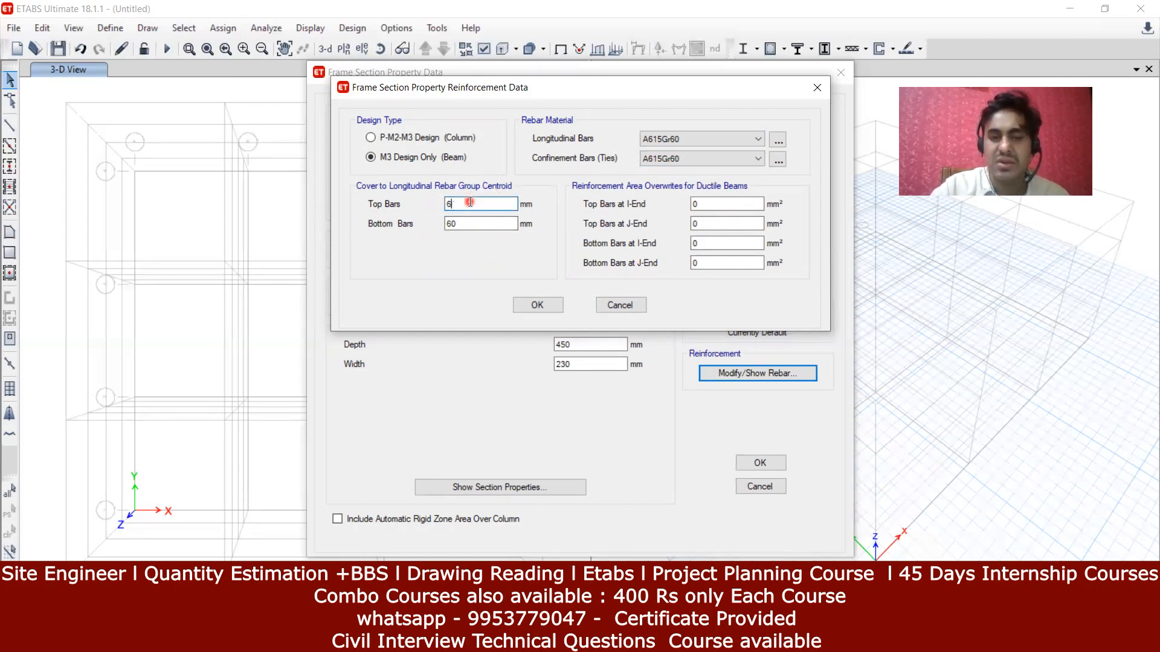
text(25)
click(492, 220)
key(BackSpace)
key(BackSpace)
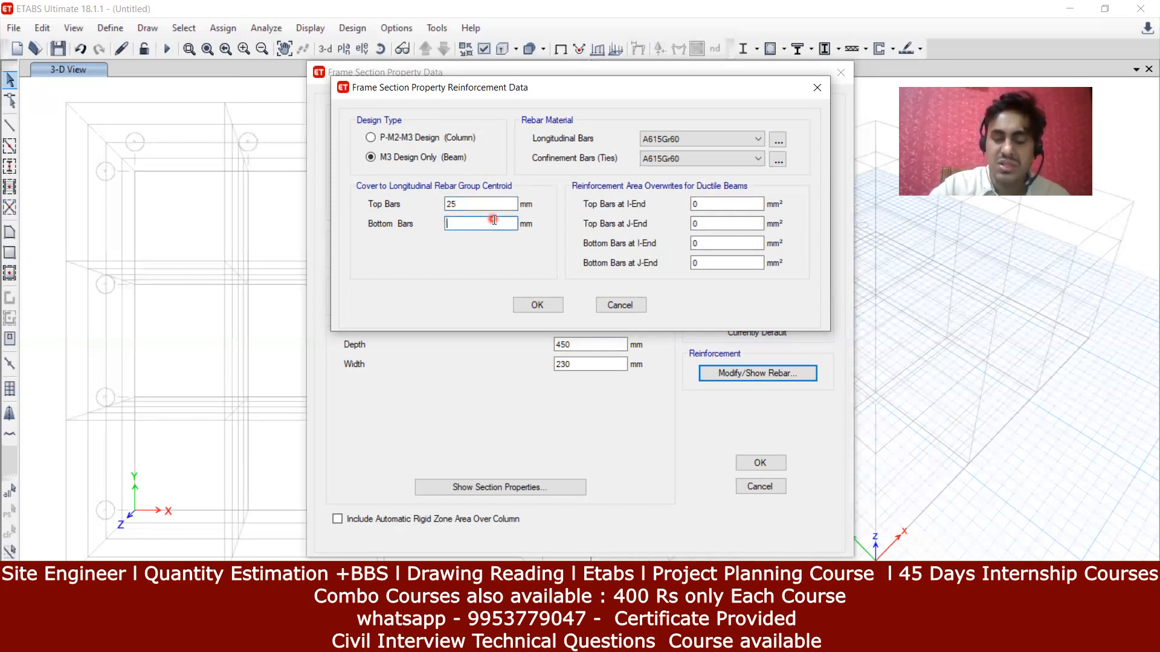
text(25)
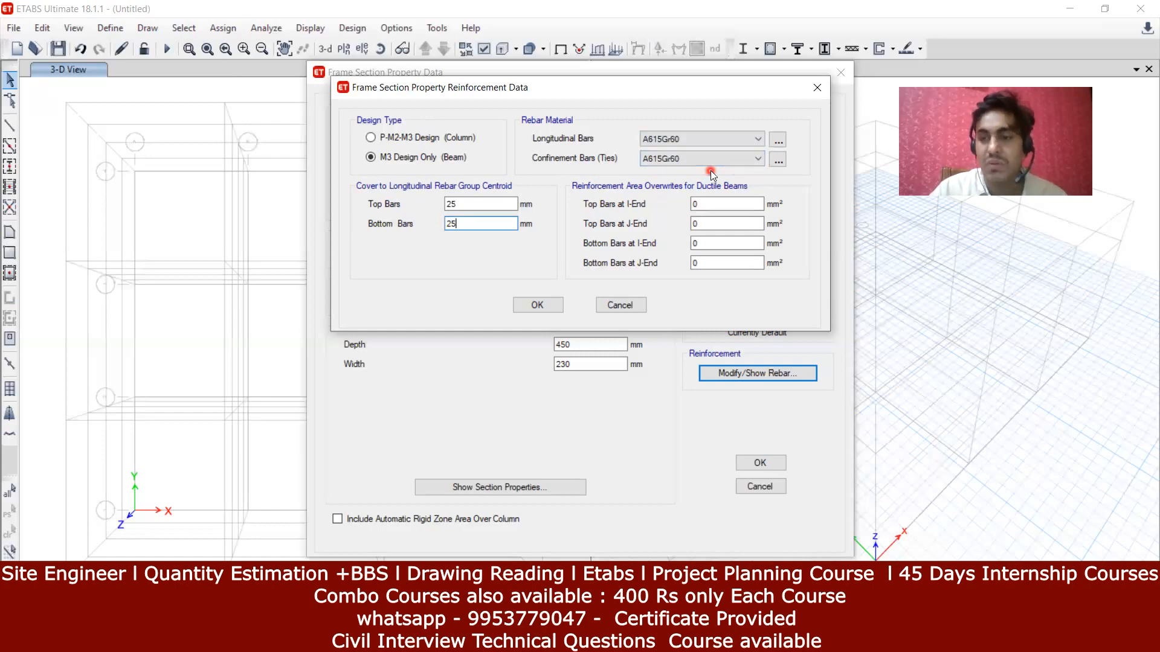
Step: Add an Indian HYSD Grade 415 rebar material, HYSD415, to the model
click(778, 140)
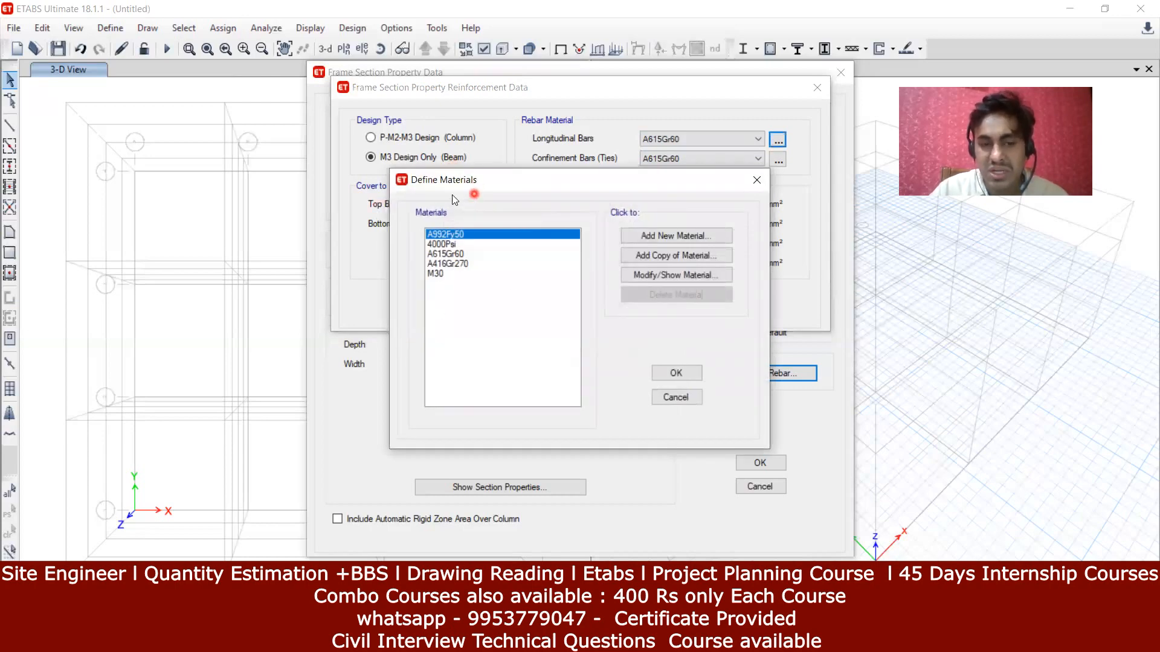
click(686, 235)
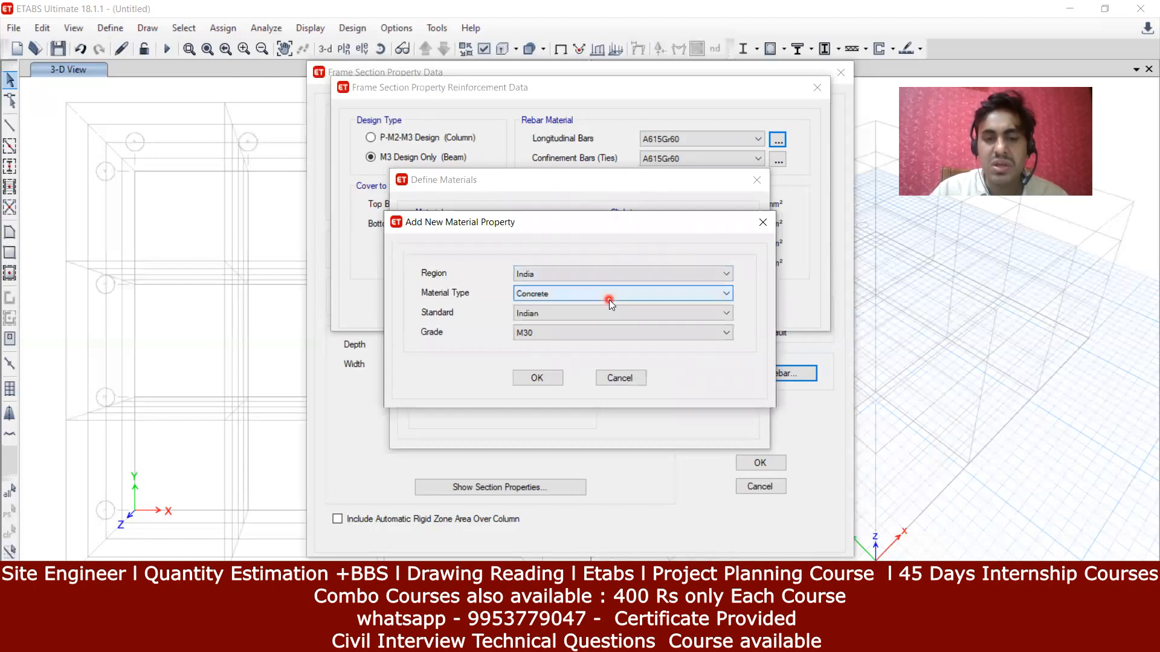
click(610, 300)
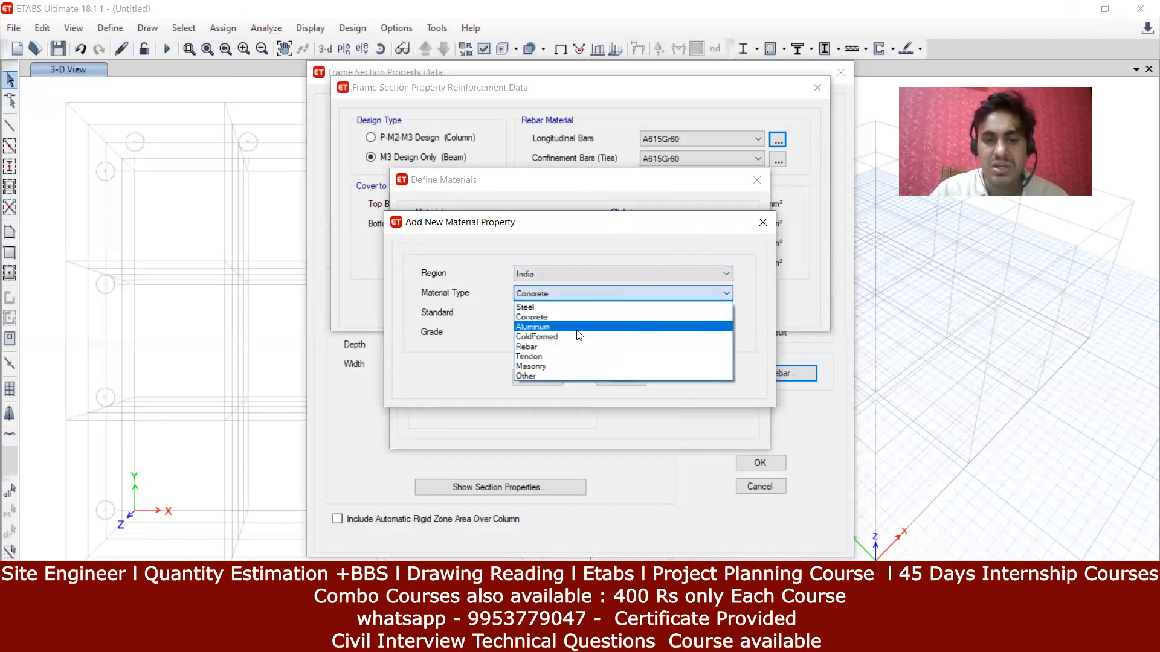
click(541, 347)
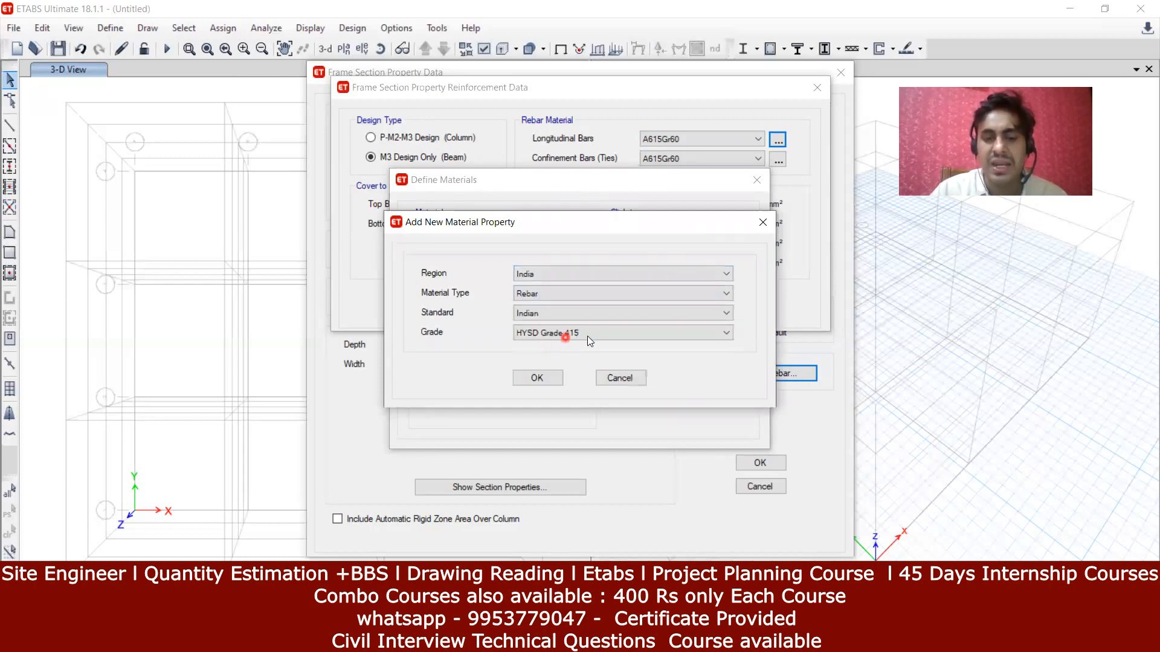
click(551, 384)
click(556, 477)
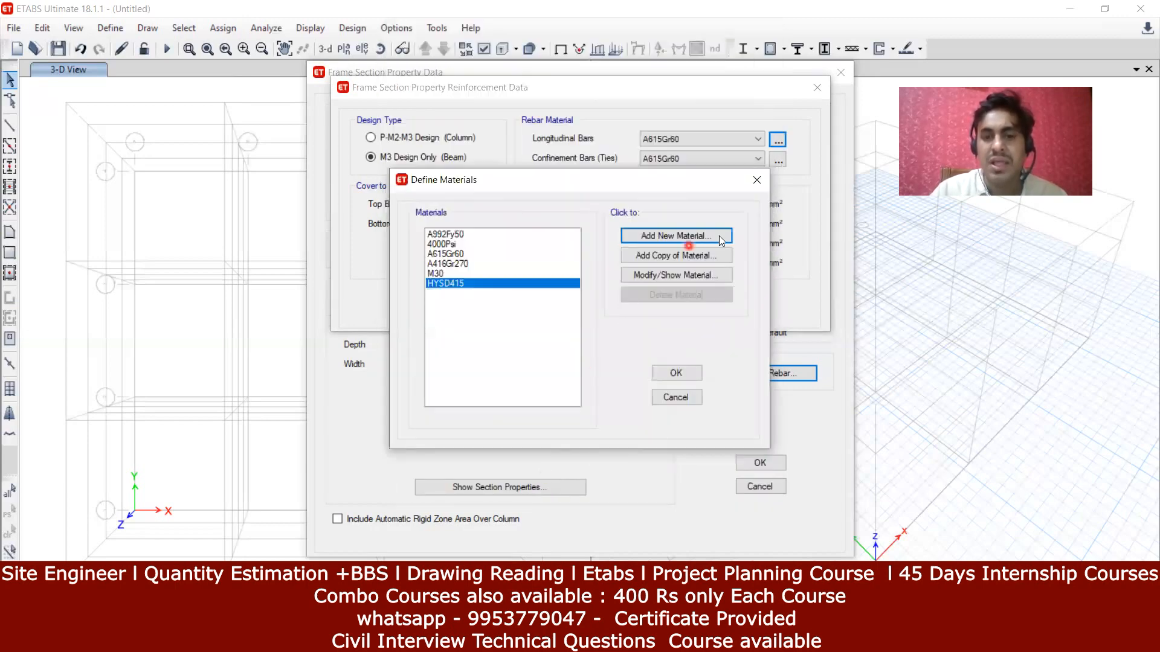
click(672, 373)
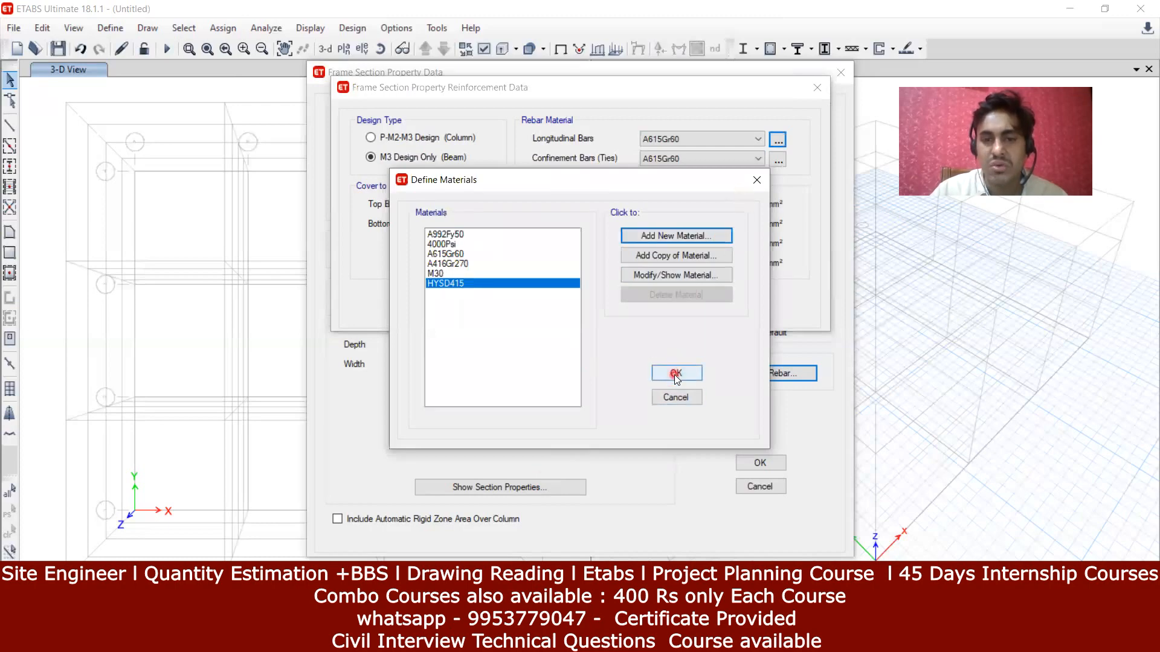
Step: Add a second Indian rebar material, HYSD Grade 500, named HYSD500
click(779, 160)
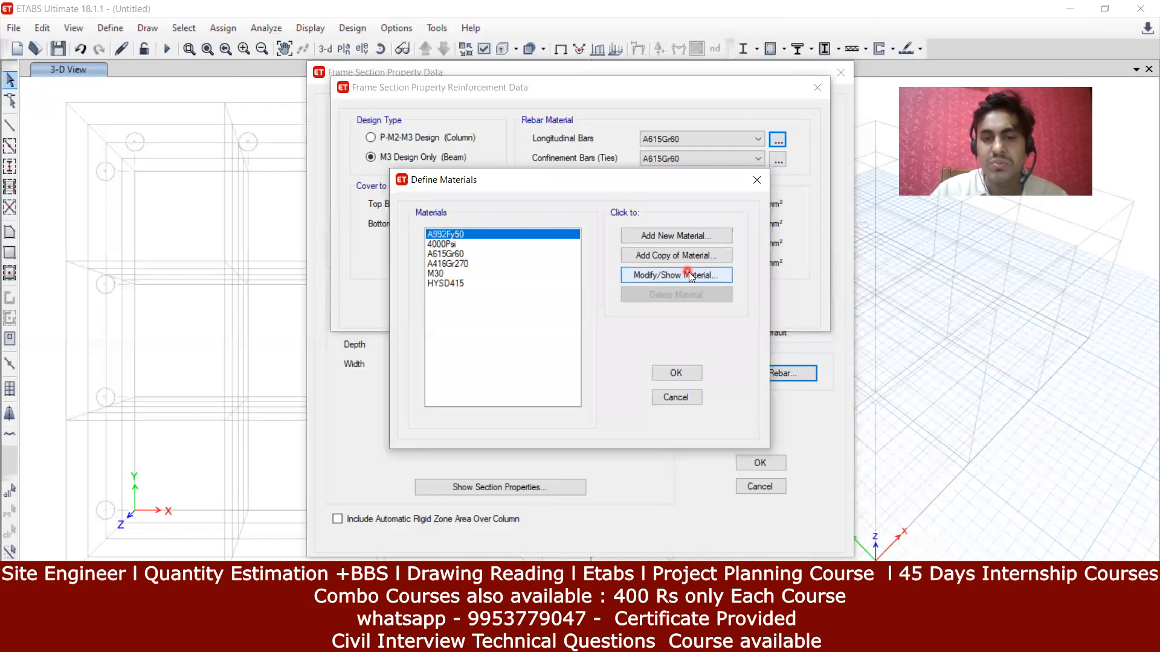
click(675, 237)
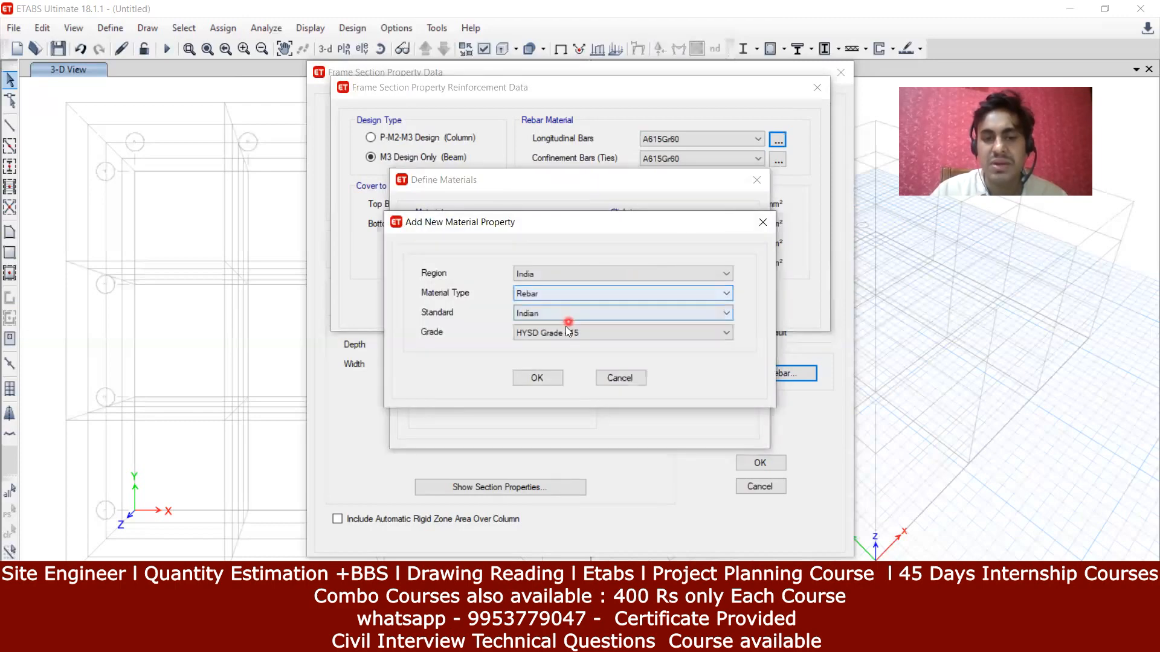
click(566, 332)
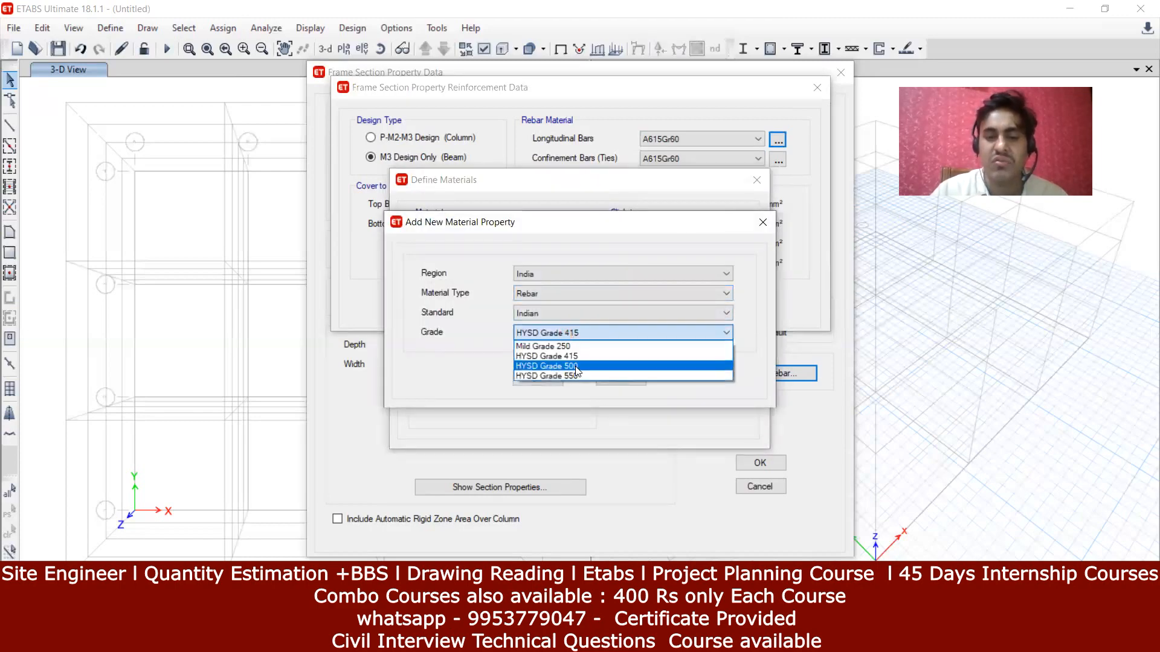
click(575, 366)
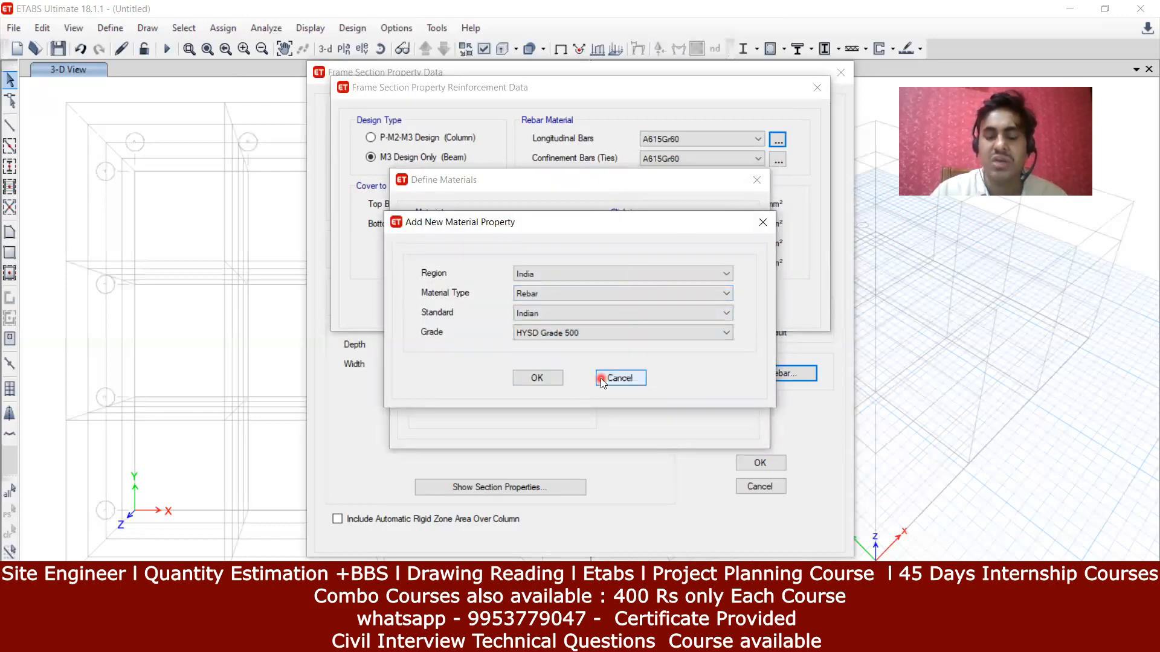
click(537, 378)
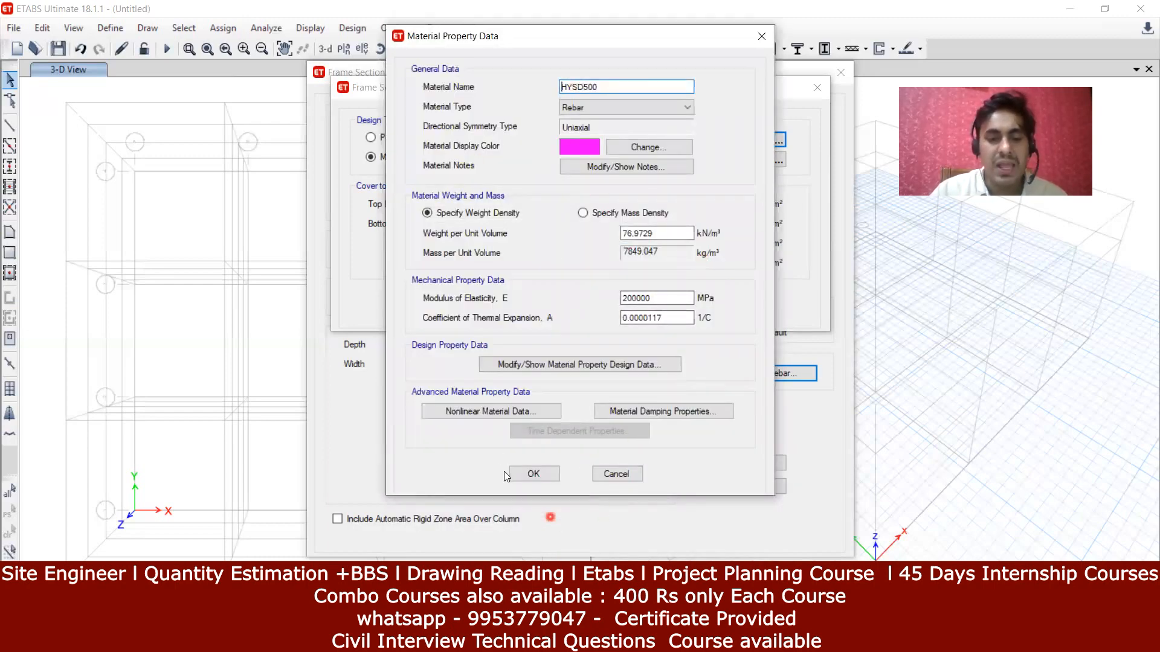
click(546, 472)
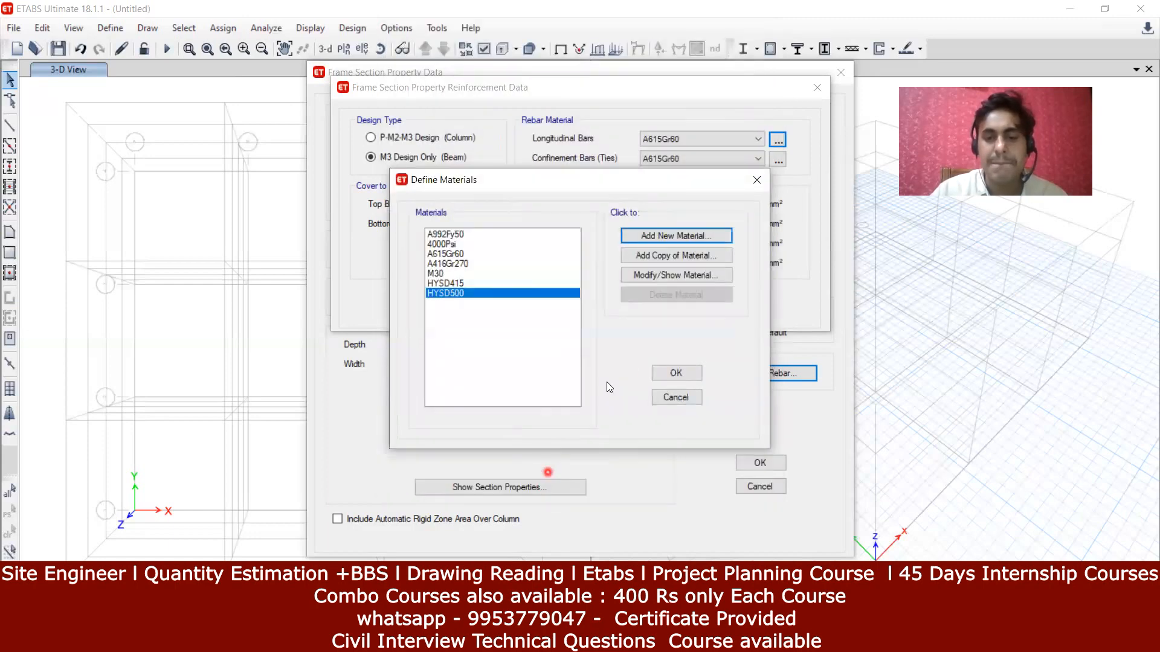
click(679, 375)
click(699, 199)
click(790, 180)
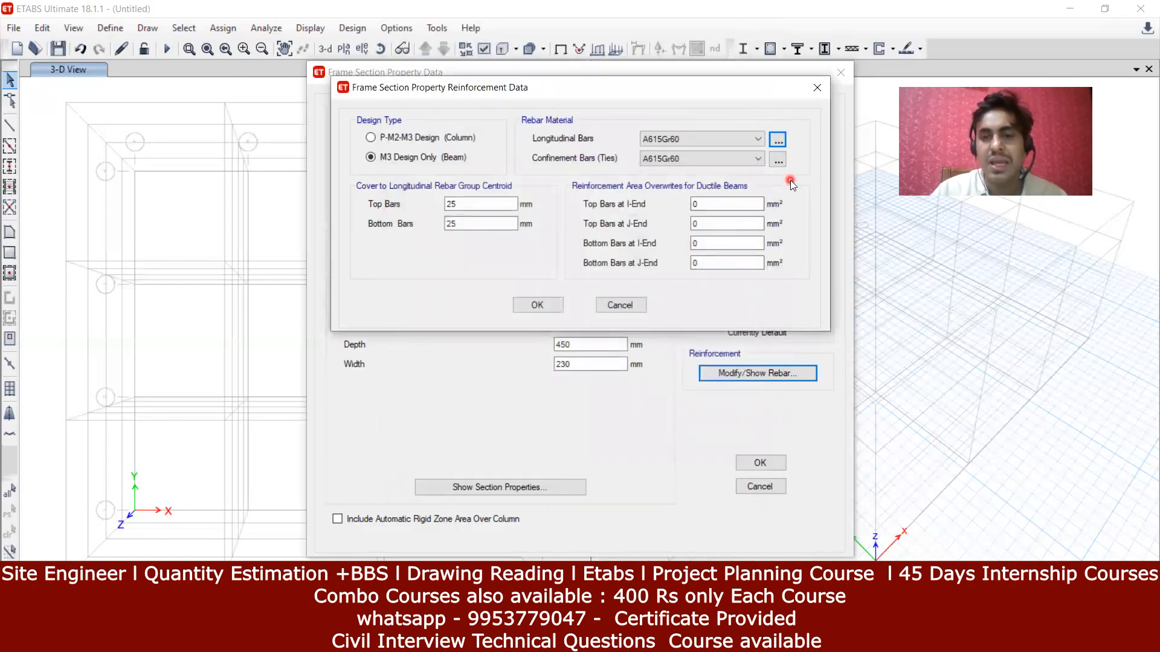
Step: Use HYSD500 for longitudinal bars and HYSD415 for ties, and confirm the reinforcement data
click(780, 140)
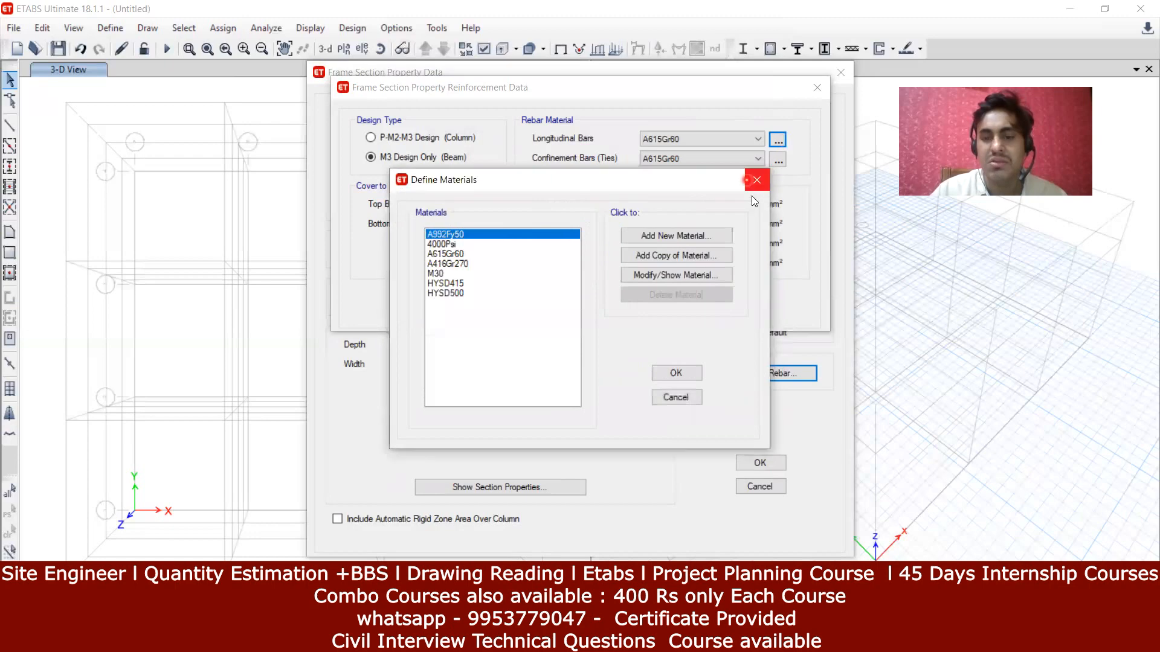
click(755, 194)
click(758, 181)
click(755, 152)
click(755, 140)
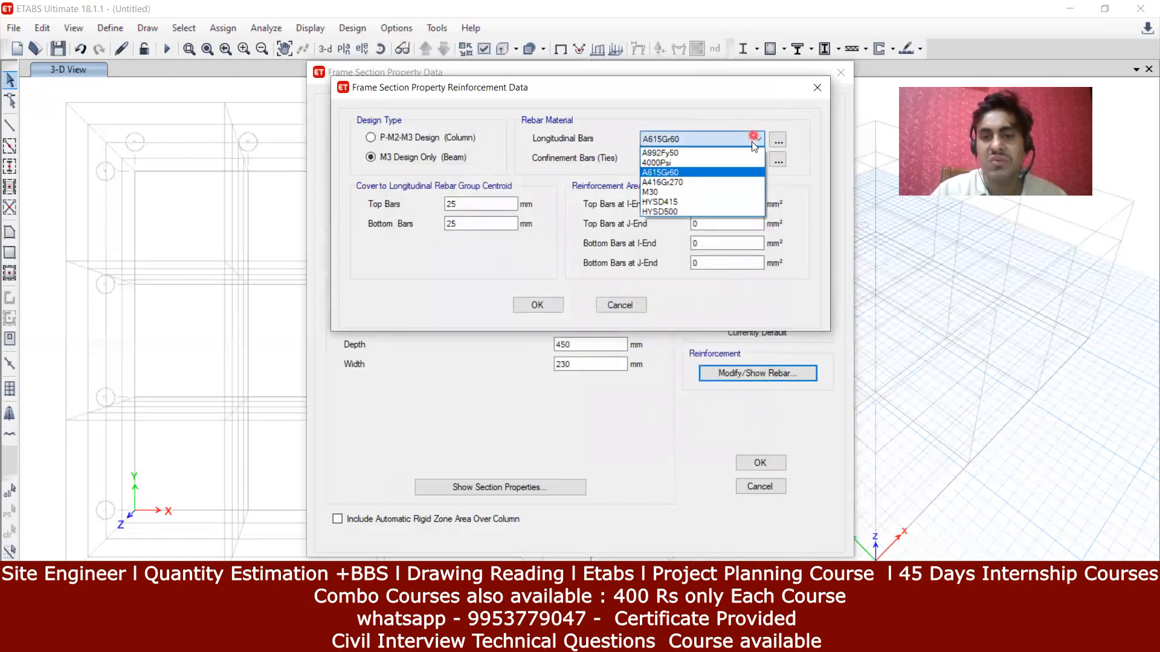
click(572, 150)
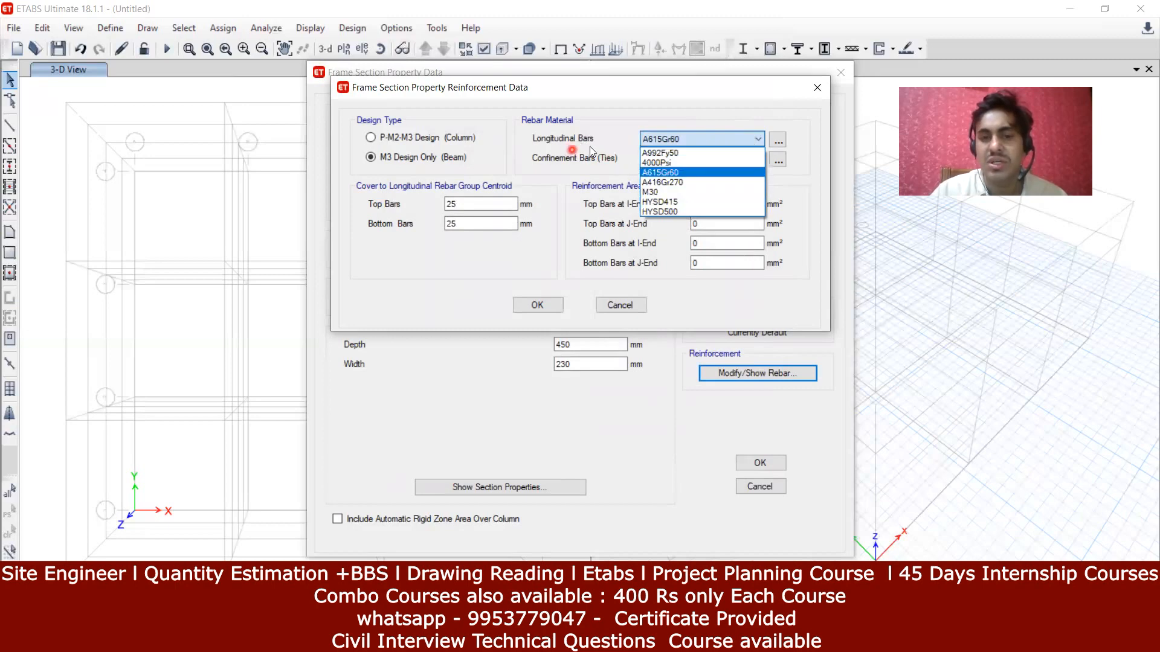
click(683, 213)
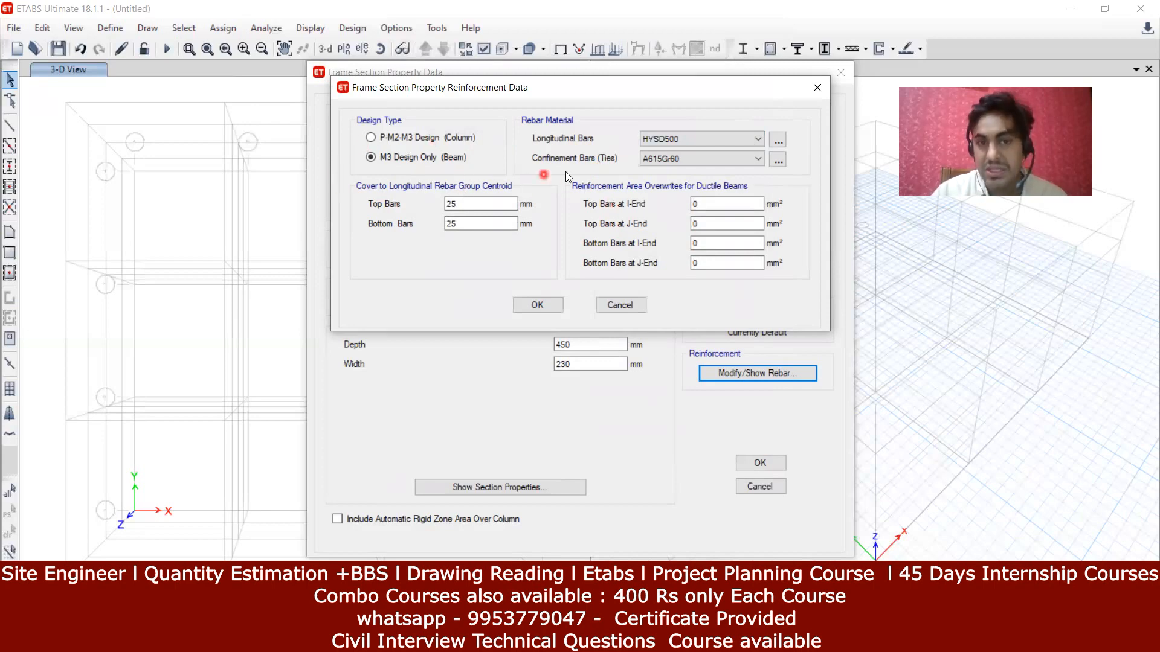
click(654, 159)
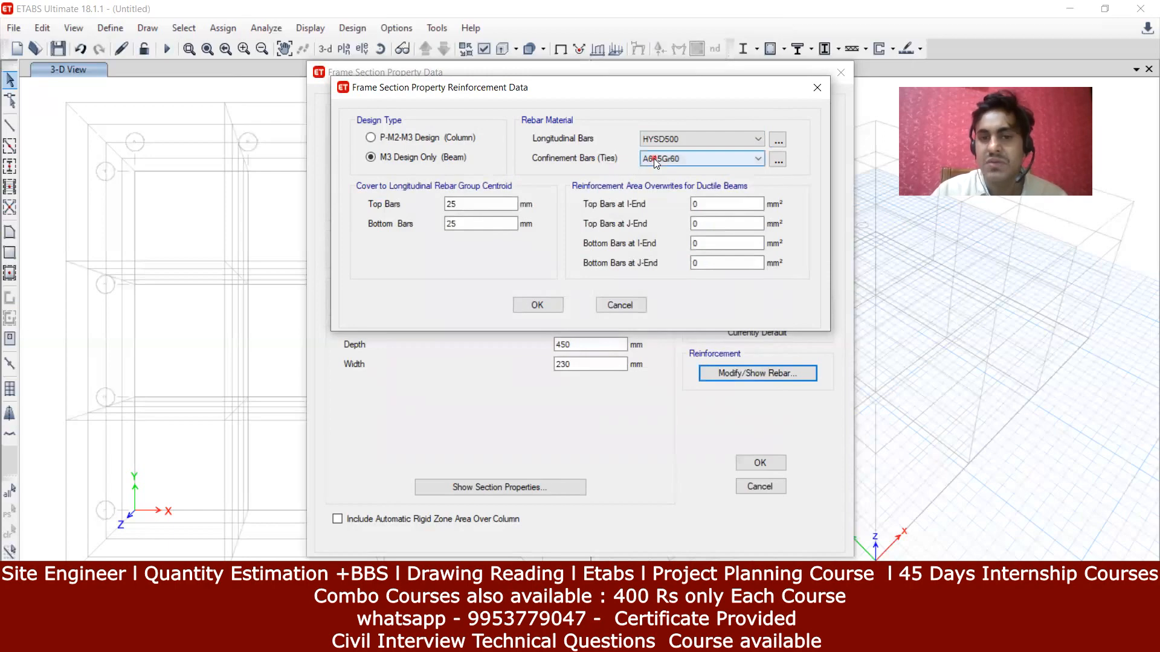
click(665, 221)
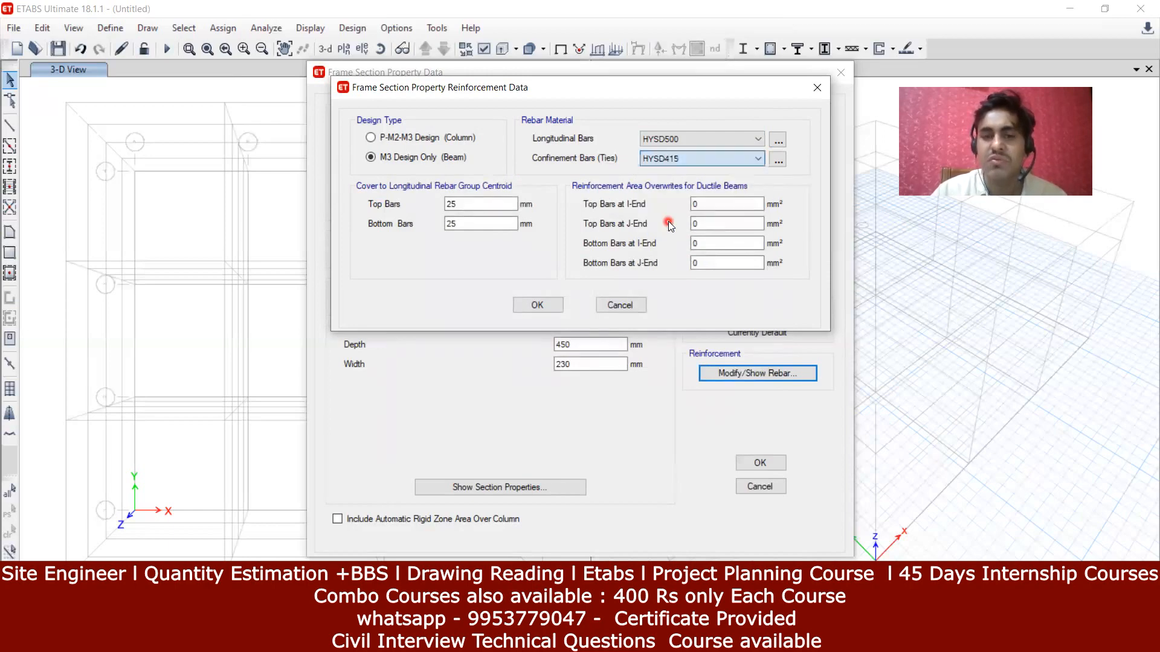
click(708, 223)
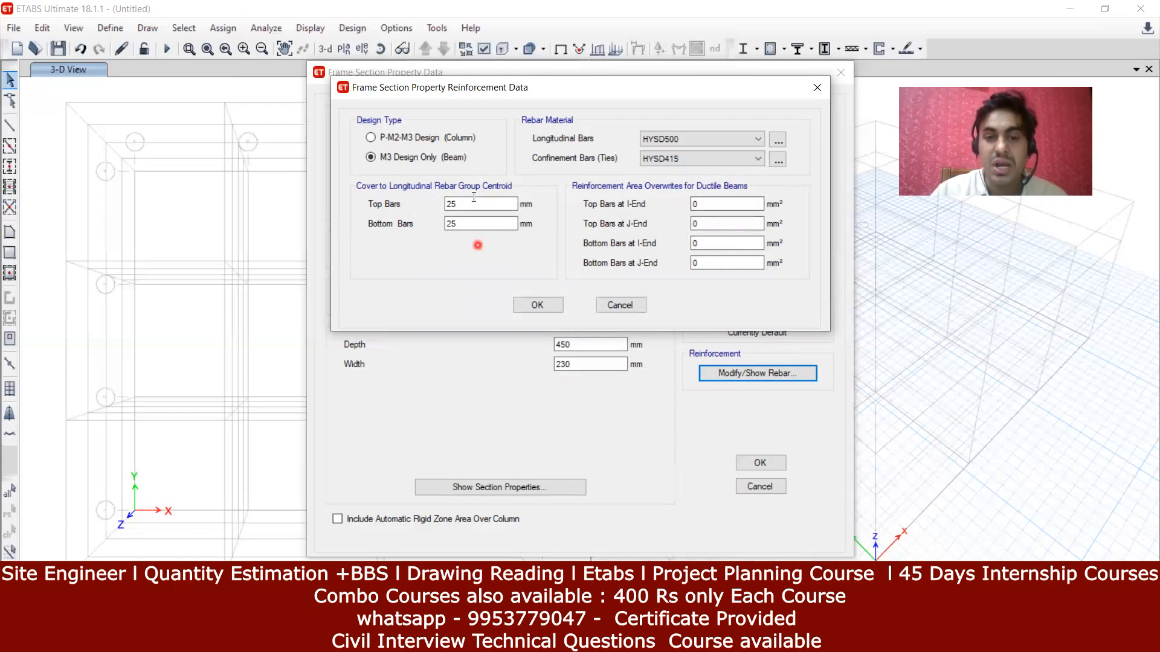
click(551, 300)
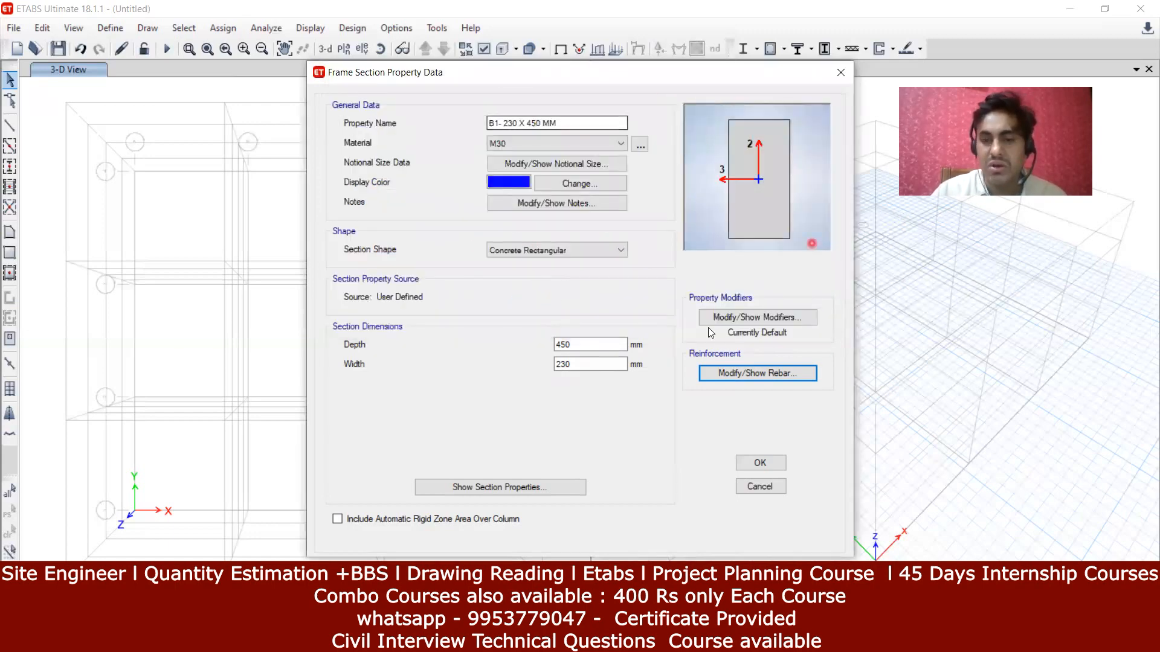
Step: Show the B1- 230 X 450 MM stiffness modification factors, all currently 1
click(737, 318)
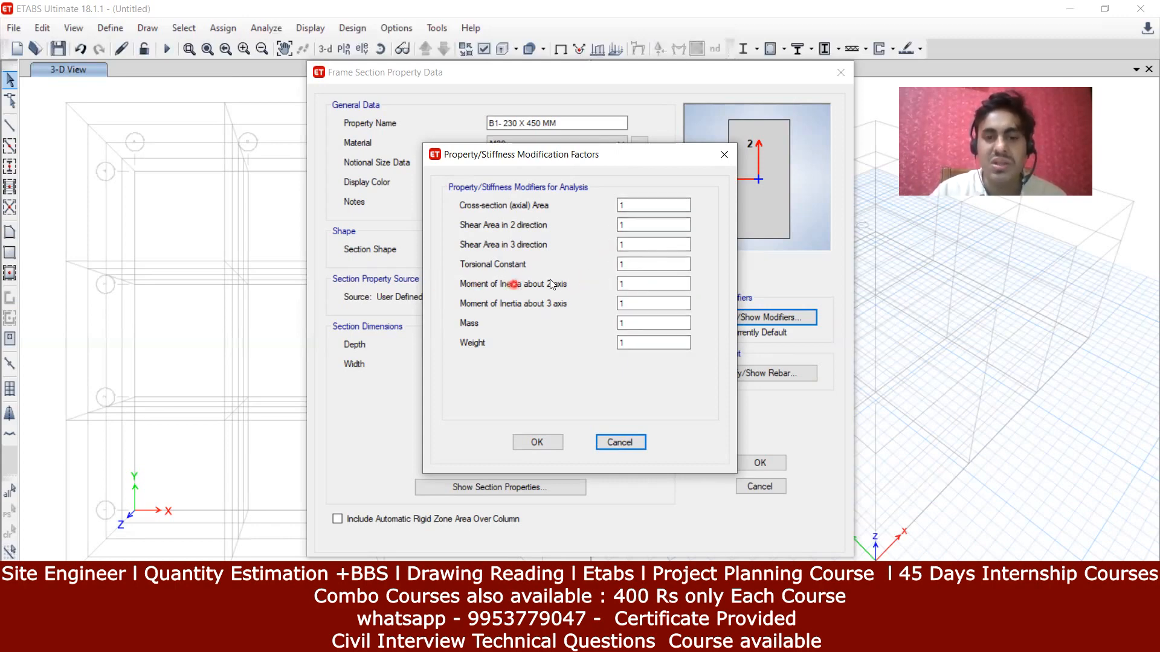
Step: Set the torsional constant modifier to 0.01 and save the B1- 230 X 450 MM section
click(654, 265)
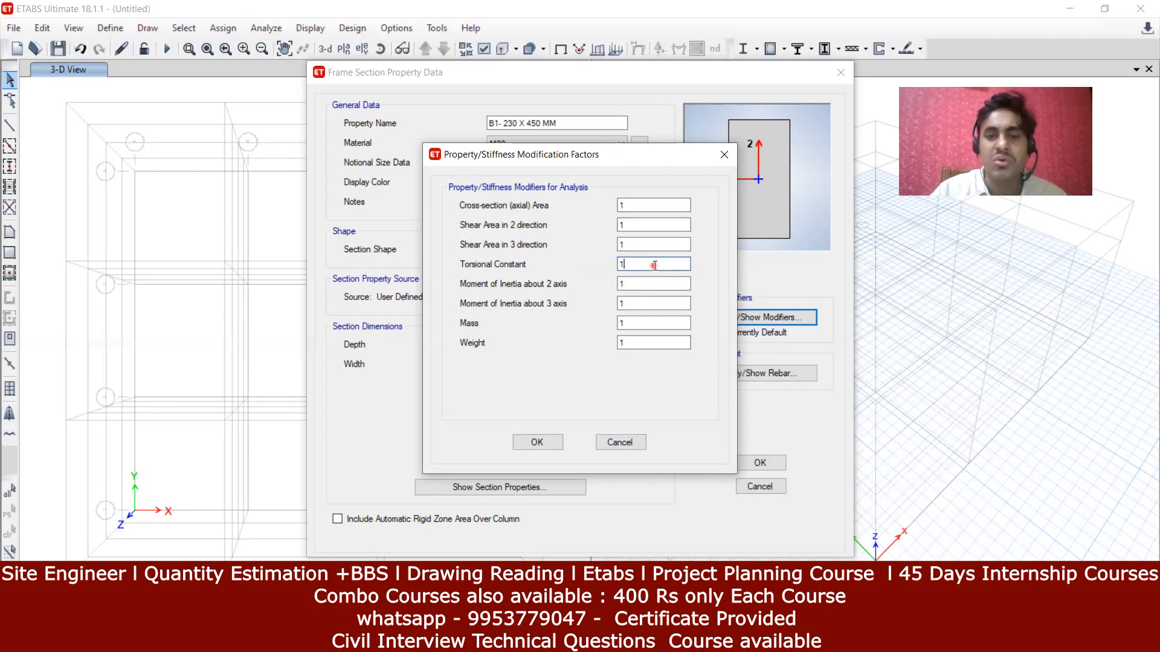
key(BackSpace)
text(0.01)
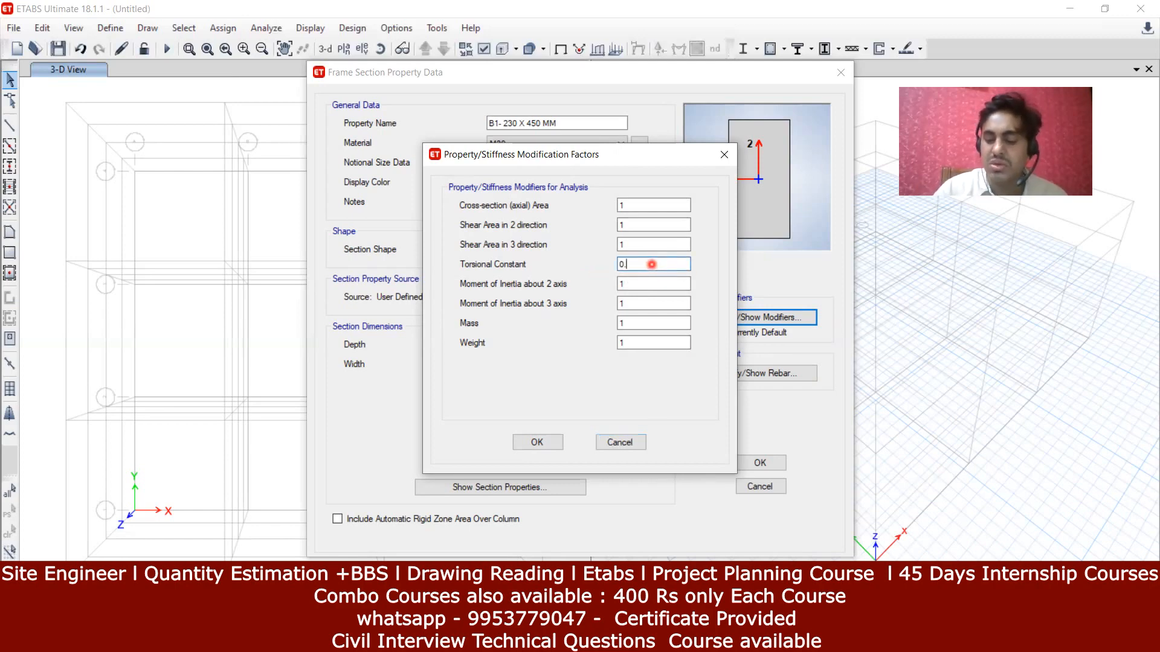
click(644, 282)
click(644, 403)
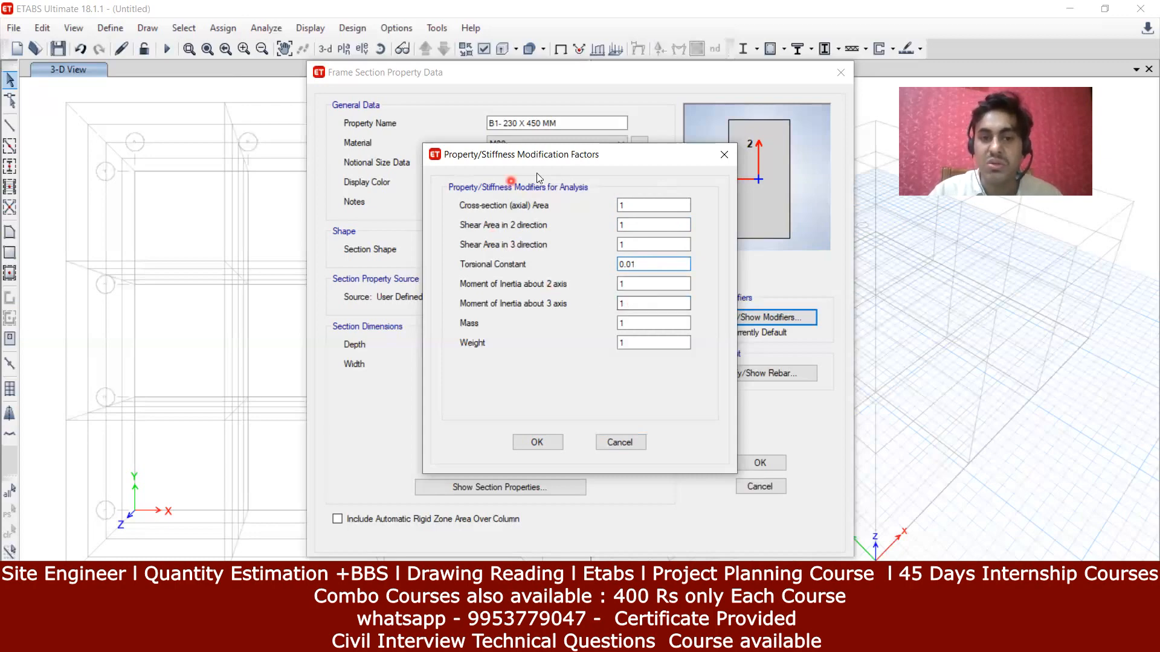
click(557, 445)
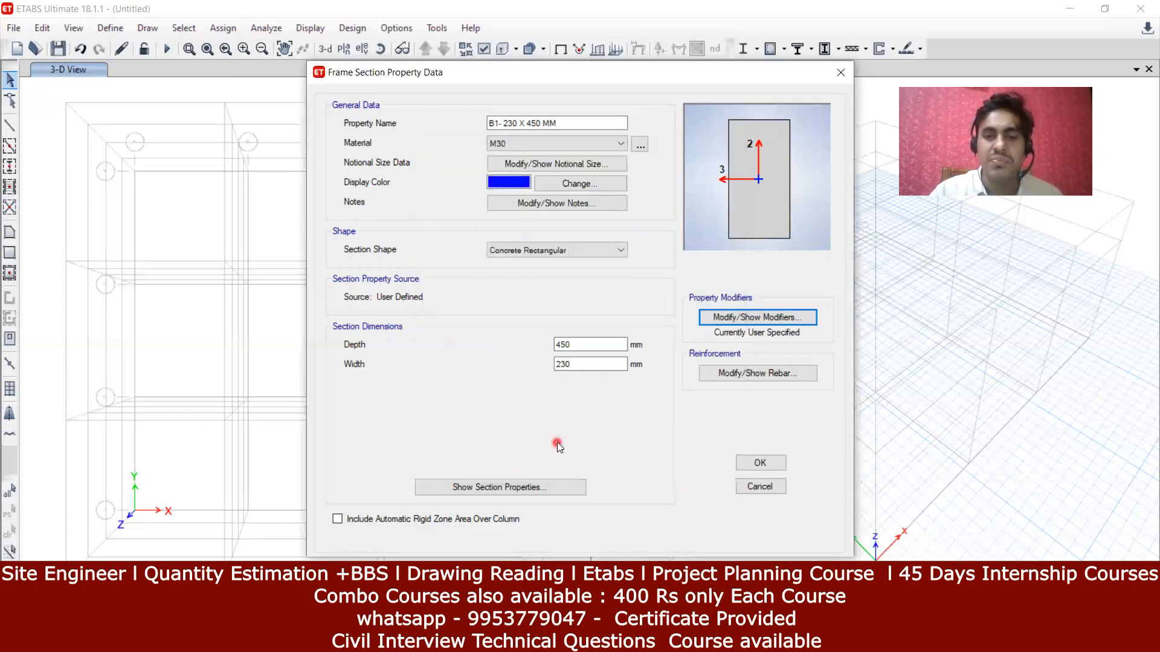
click(750, 466)
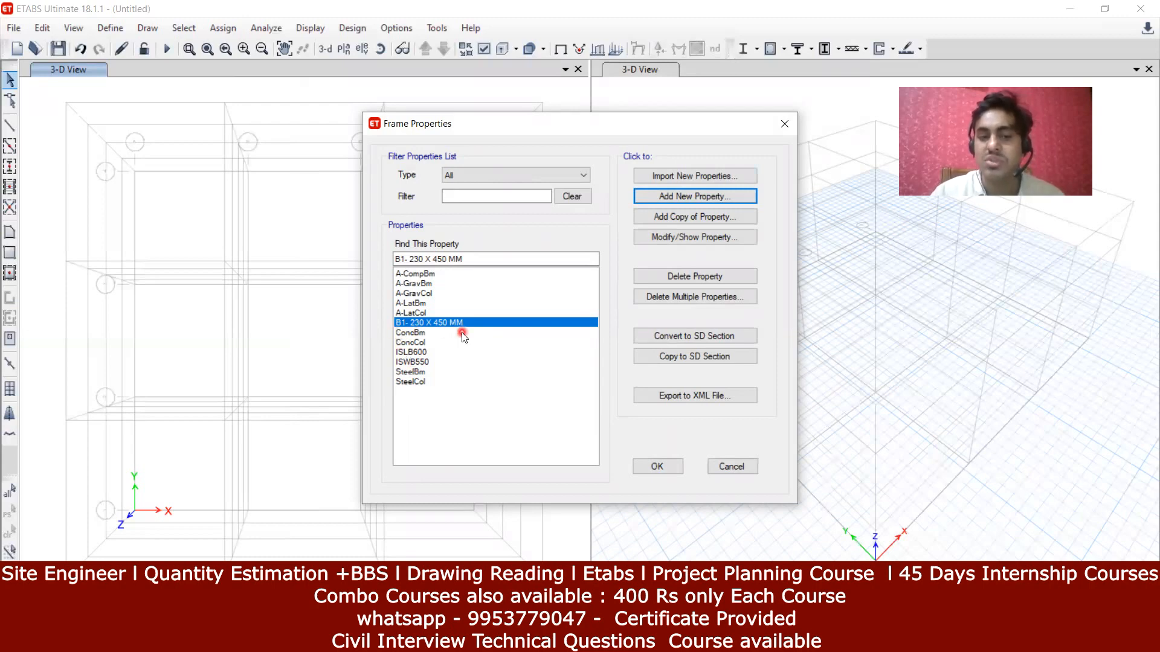
Step: Close the frame properties list and display the Story1 plan (Z = 3 m) in the left pane
click(657, 466)
right_click(279, 233)
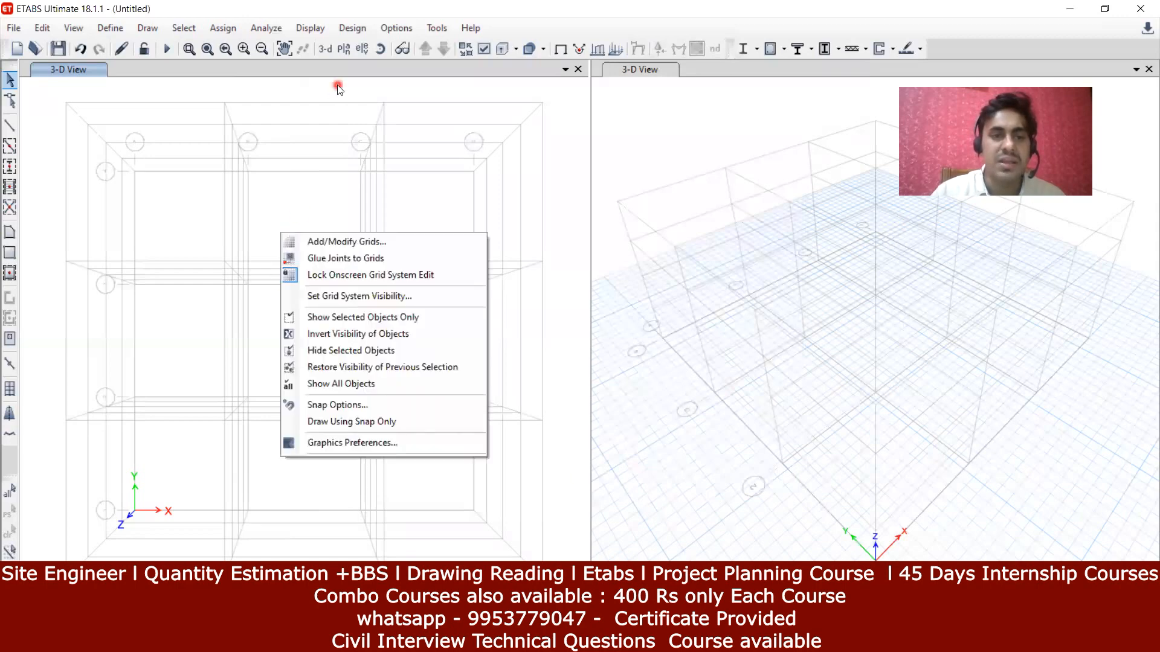
click(337, 84)
click(344, 50)
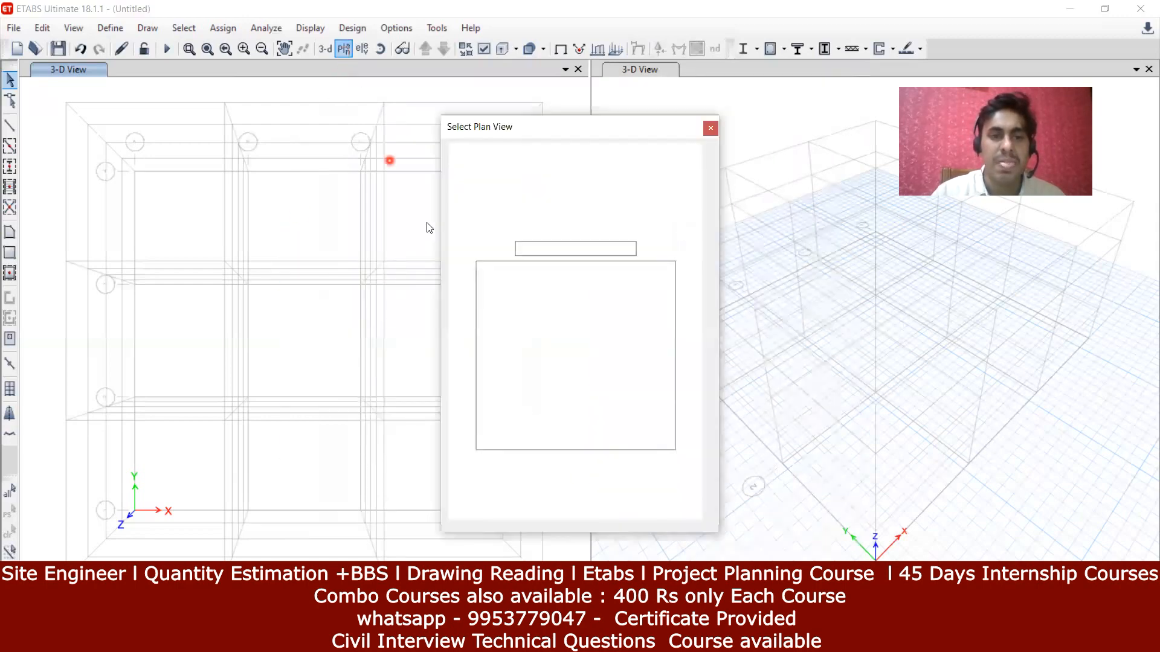
click(510, 299)
click(512, 496)
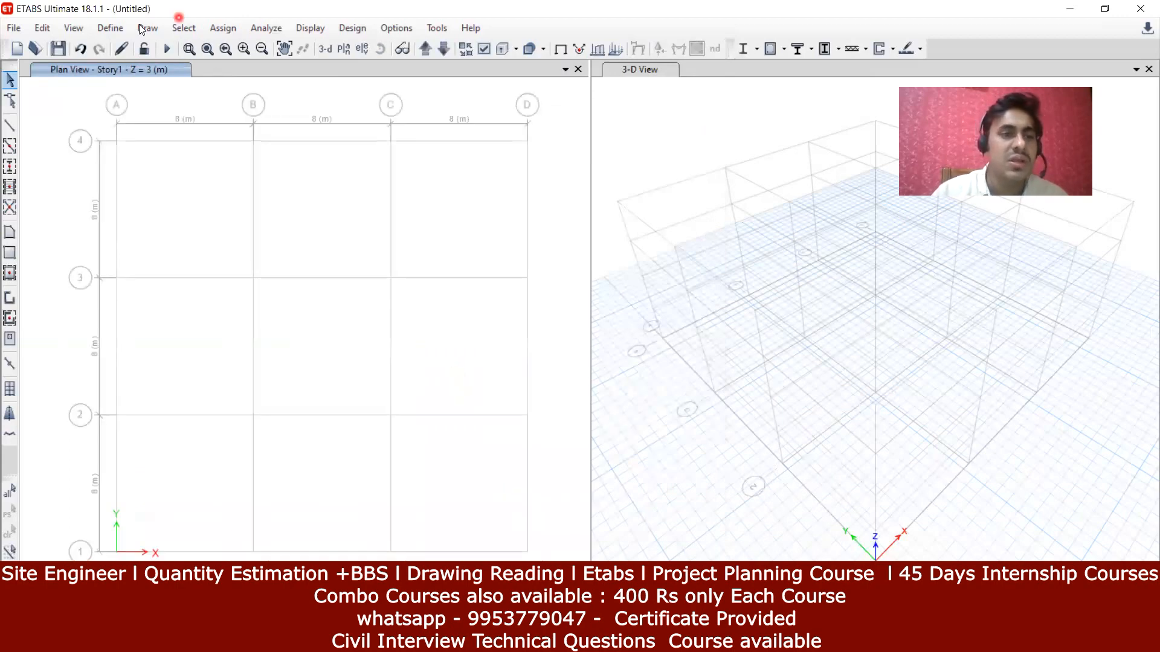
click(110, 28)
mouse_move(141, 95)
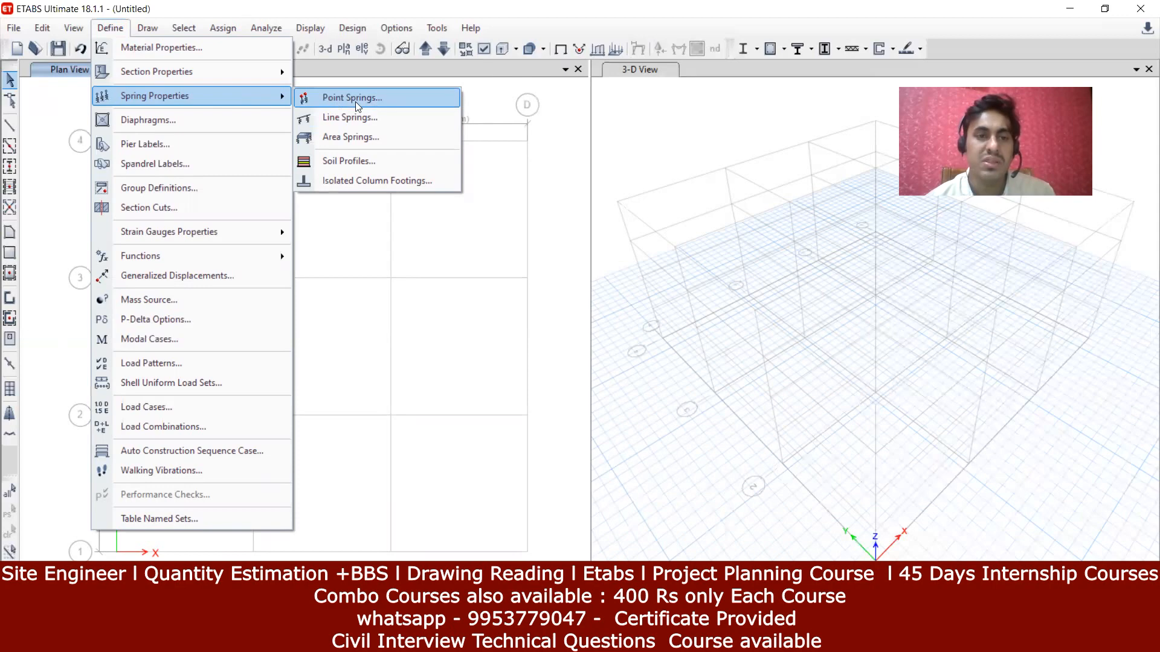
click(341, 162)
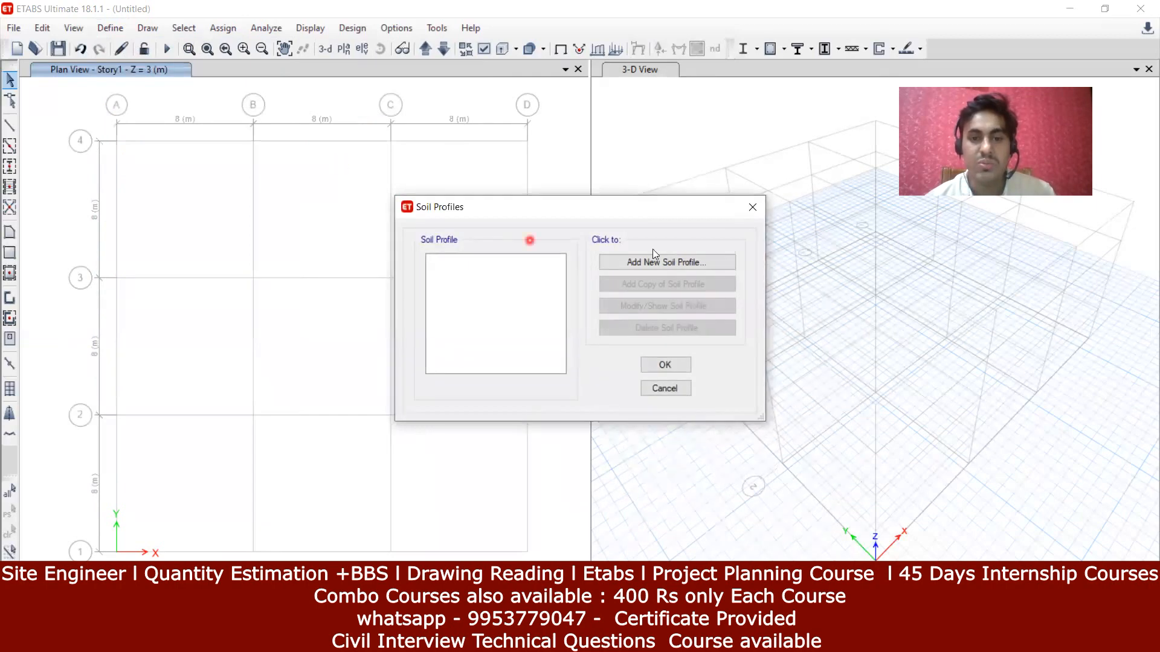
click(689, 262)
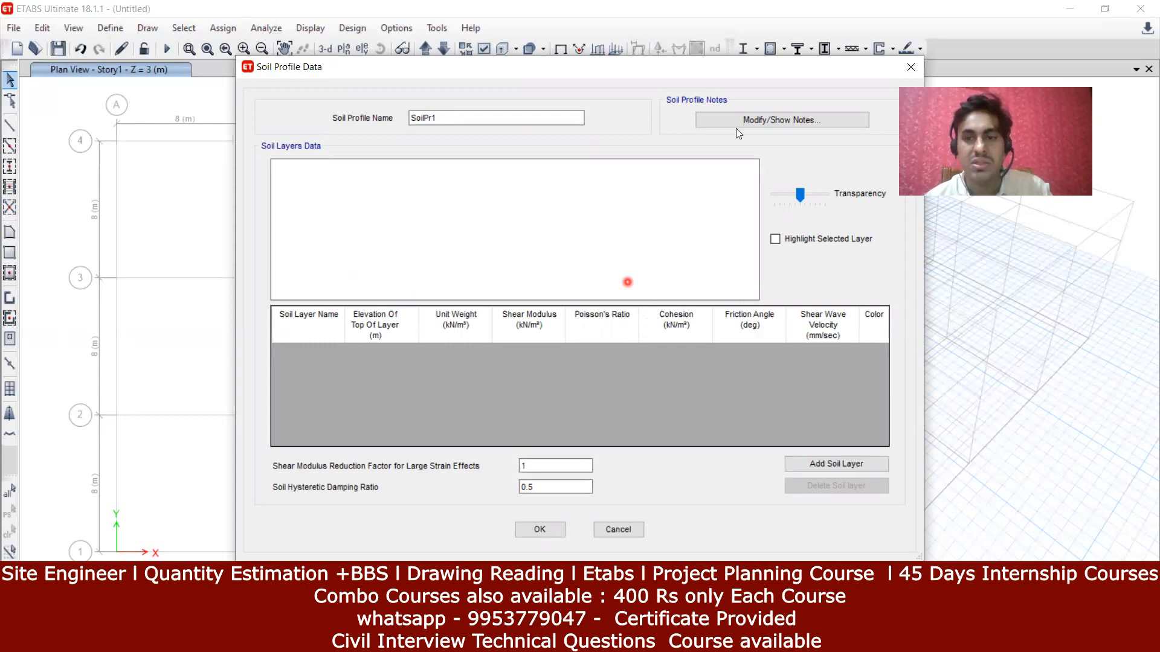
click(907, 69)
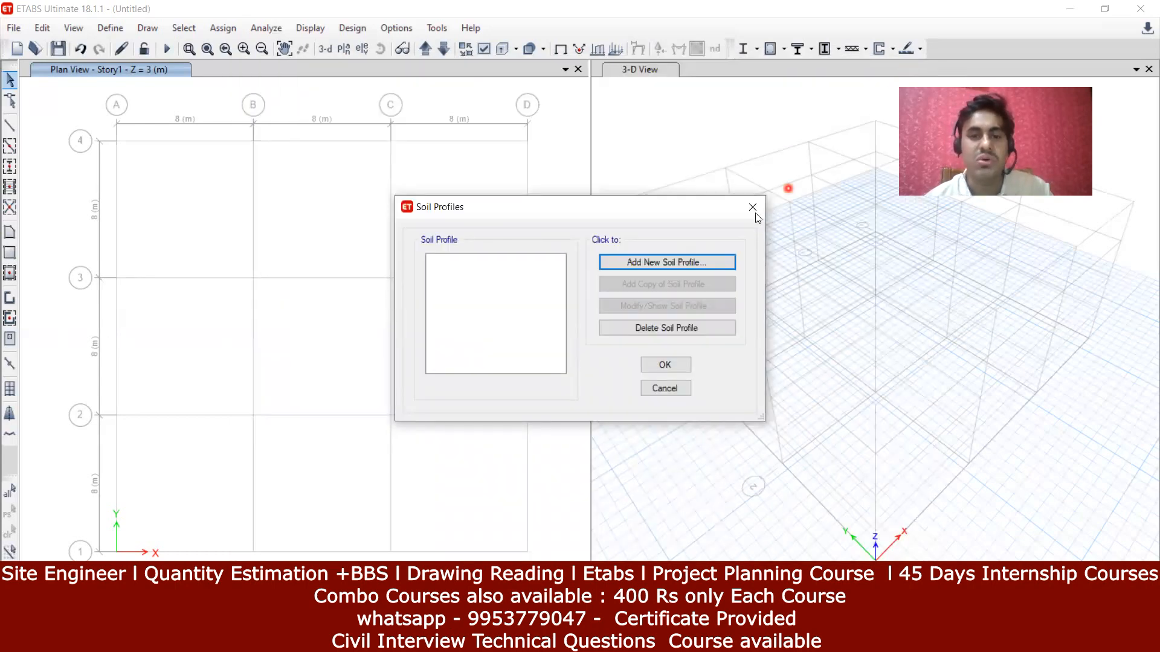
click(748, 206)
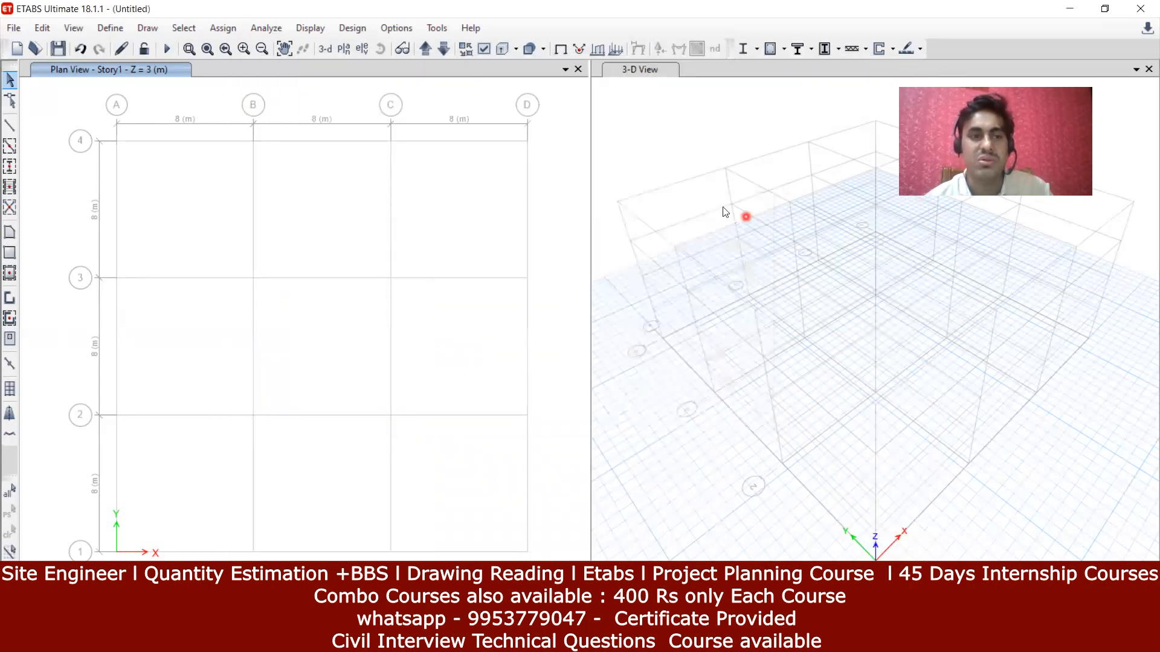
click(110, 28)
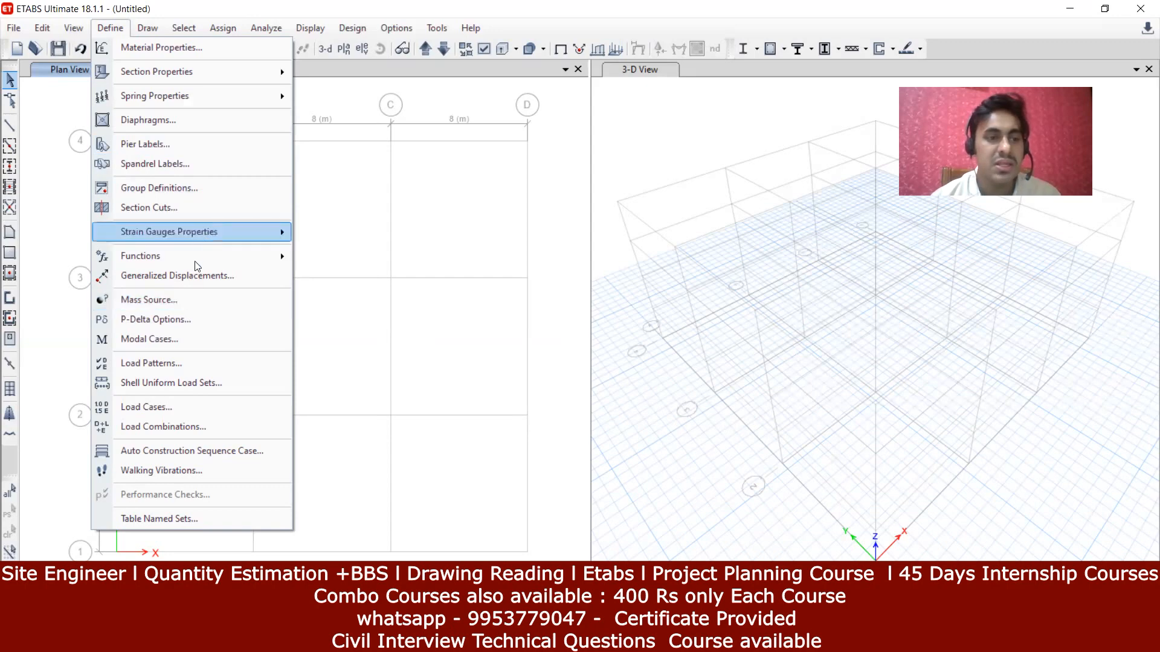
mouse_move(203, 260)
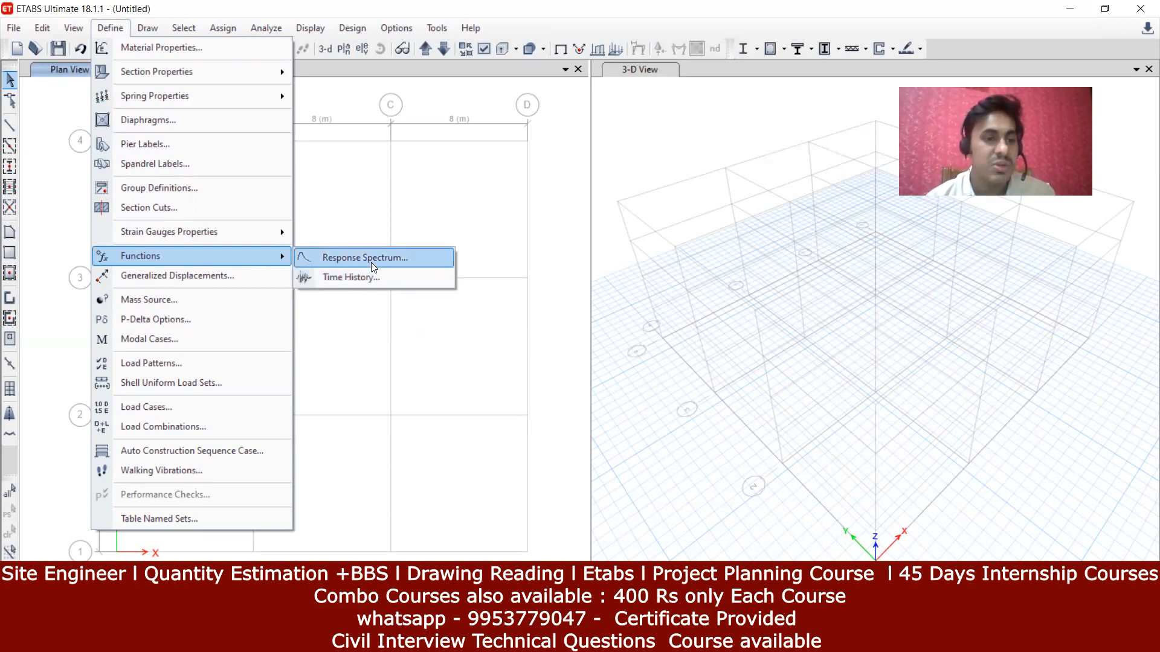
Step: Review the Mass Source settings, where MsSrc1 is the only and default source
click(239, 301)
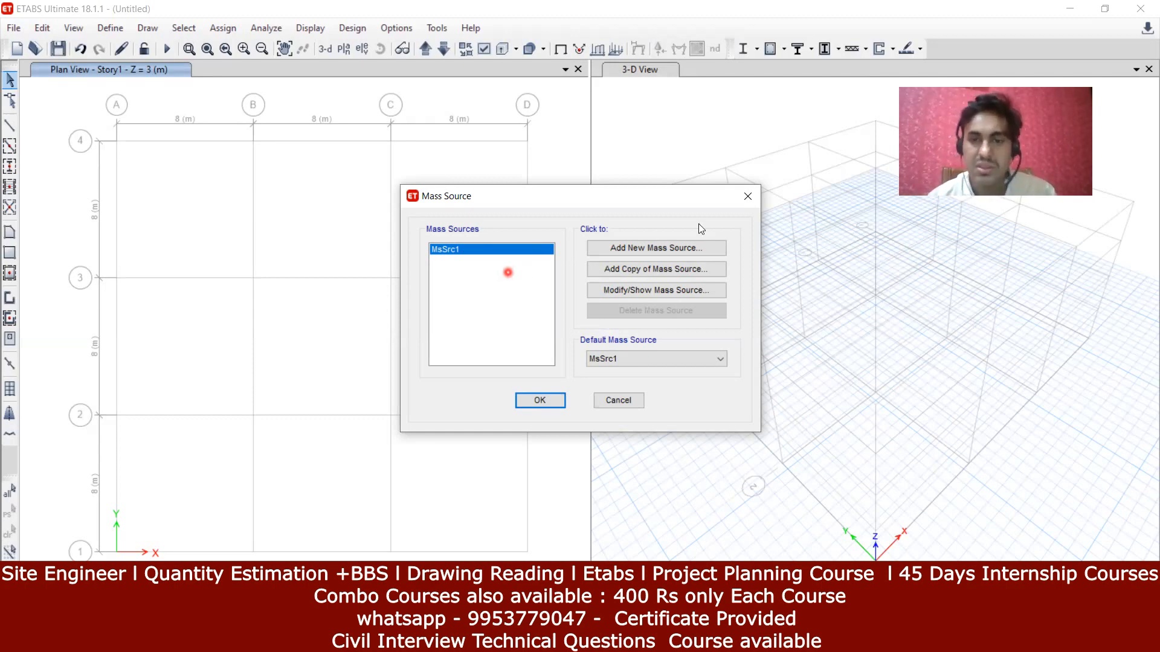
Step: Close the Mass Source dialog, leaving MsSrc1 as the only mass source
click(746, 200)
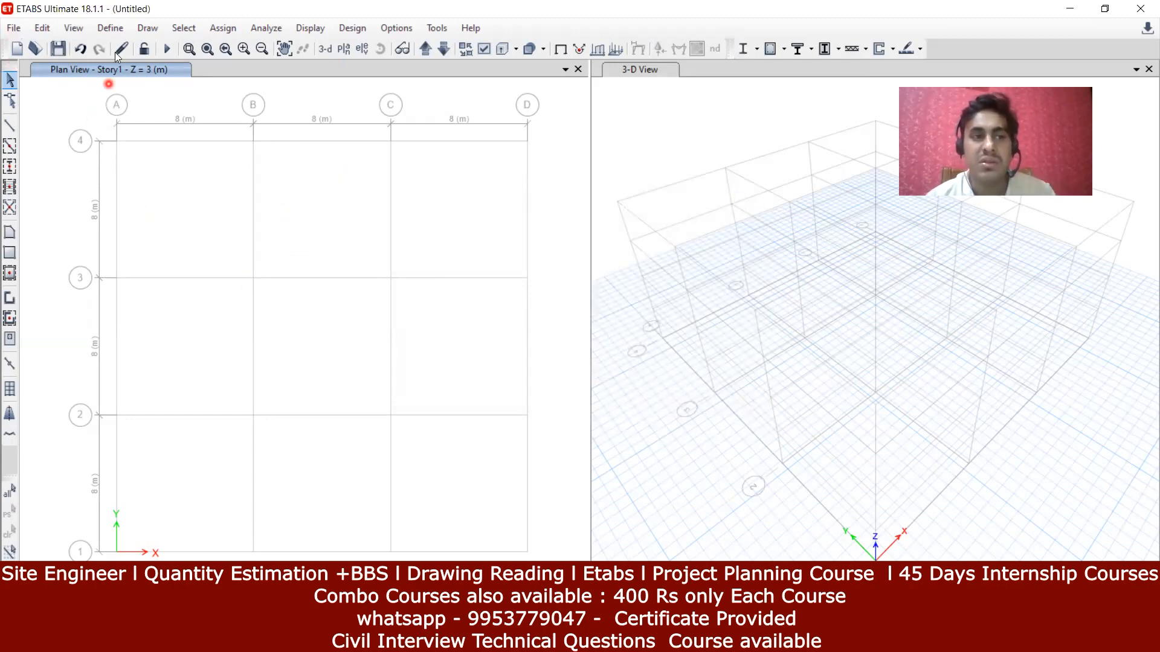
click(118, 28)
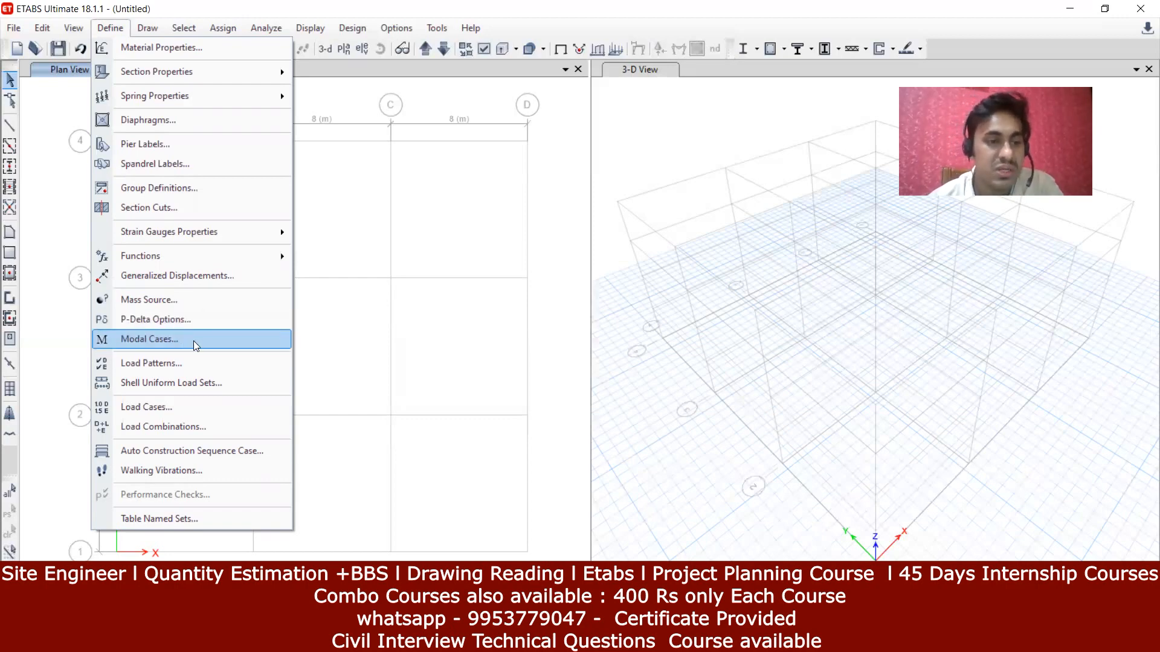
Step: Add a Super Dead load pattern named SIDL with self-weight multiplier 0, alongside Dead and Live
click(189, 360)
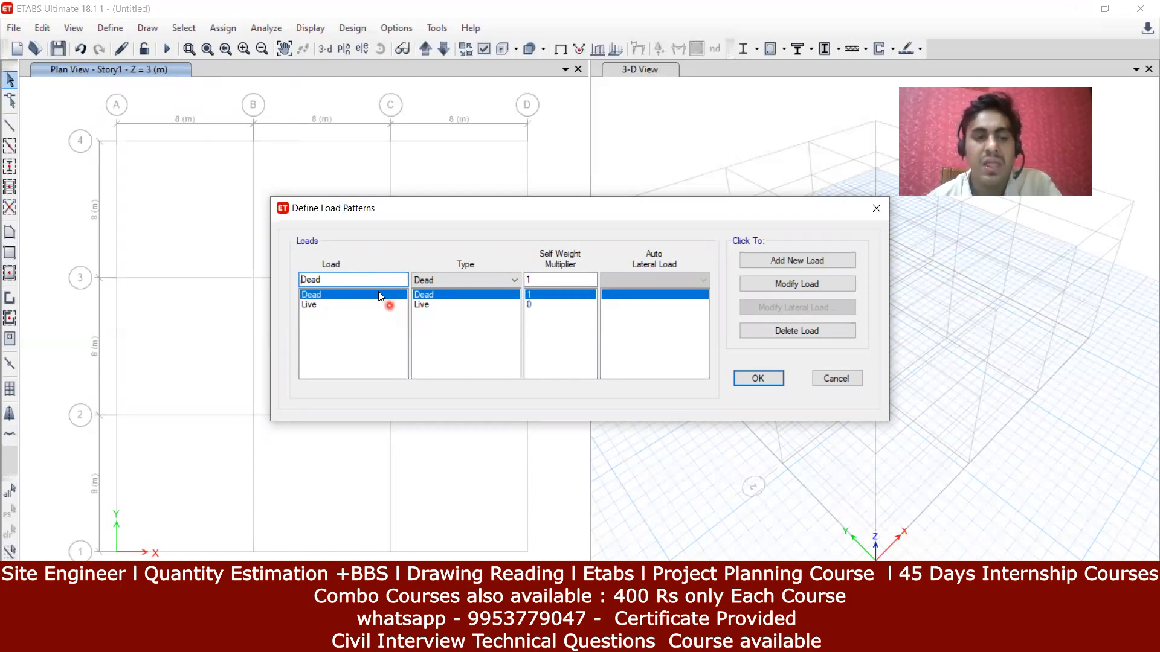
key(BackSpace)
key(BackSpace)
key(BackSpace)
key(BackSpace)
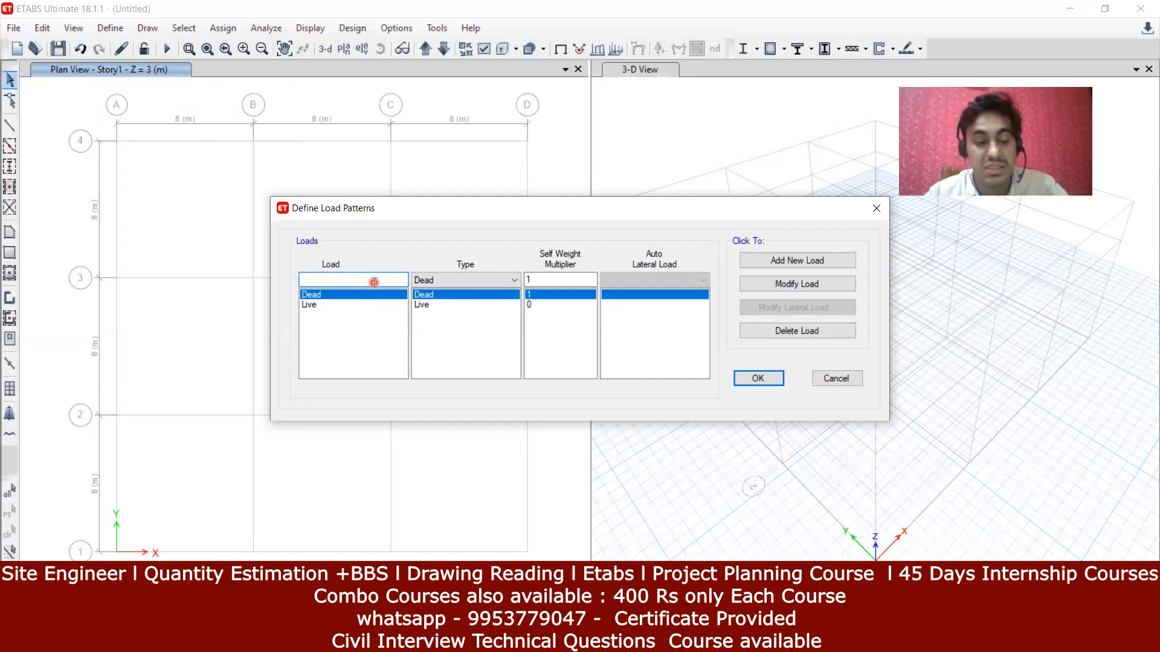
text(SIDL)
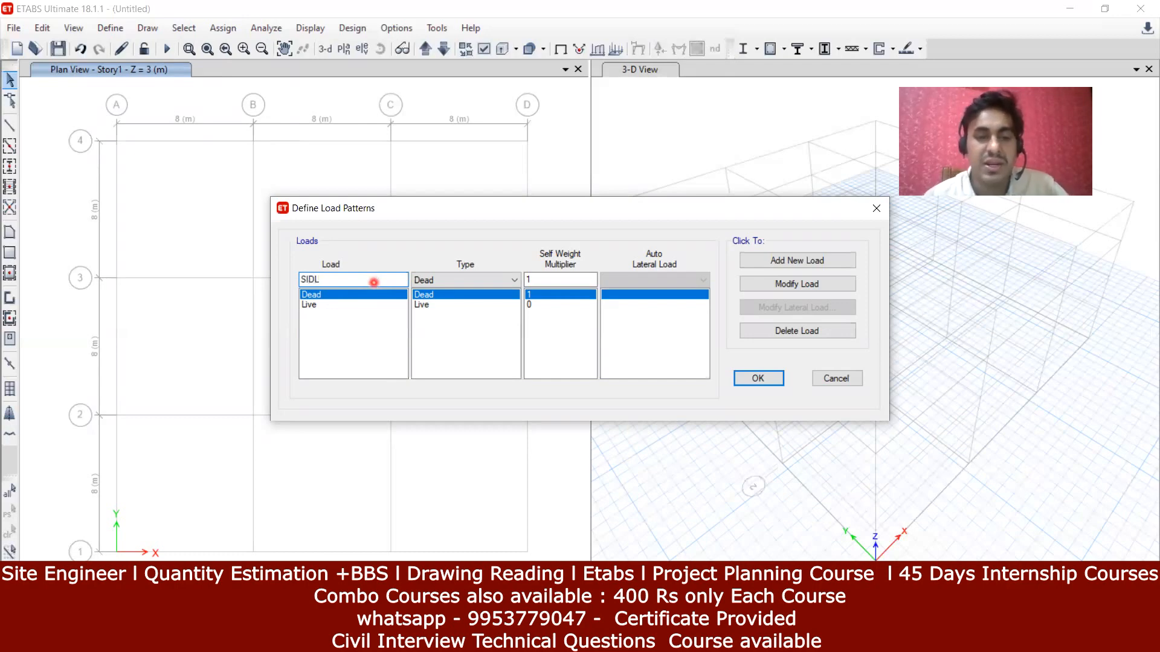
click(455, 282)
click(450, 304)
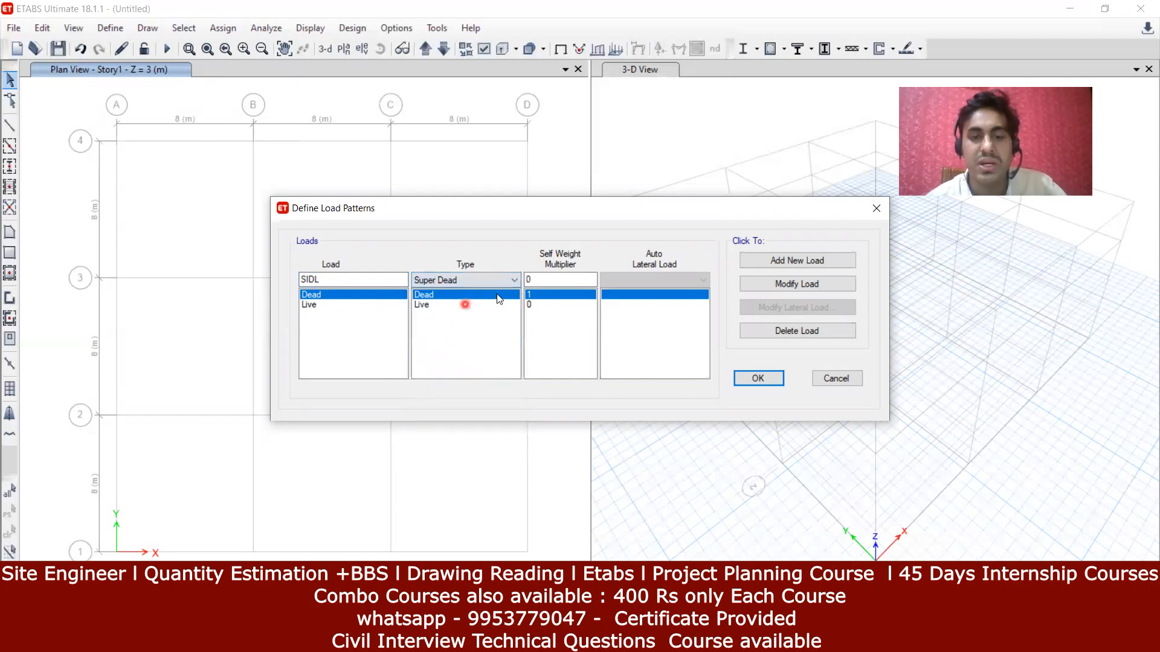
click(835, 259)
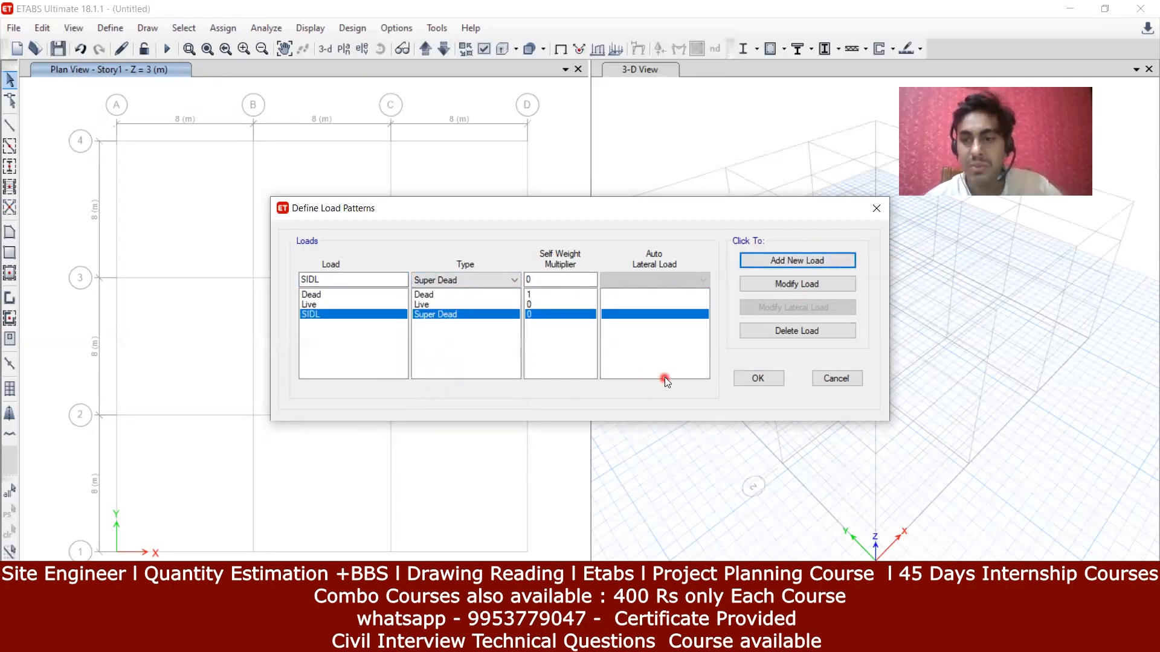
click(759, 378)
click(122, 30)
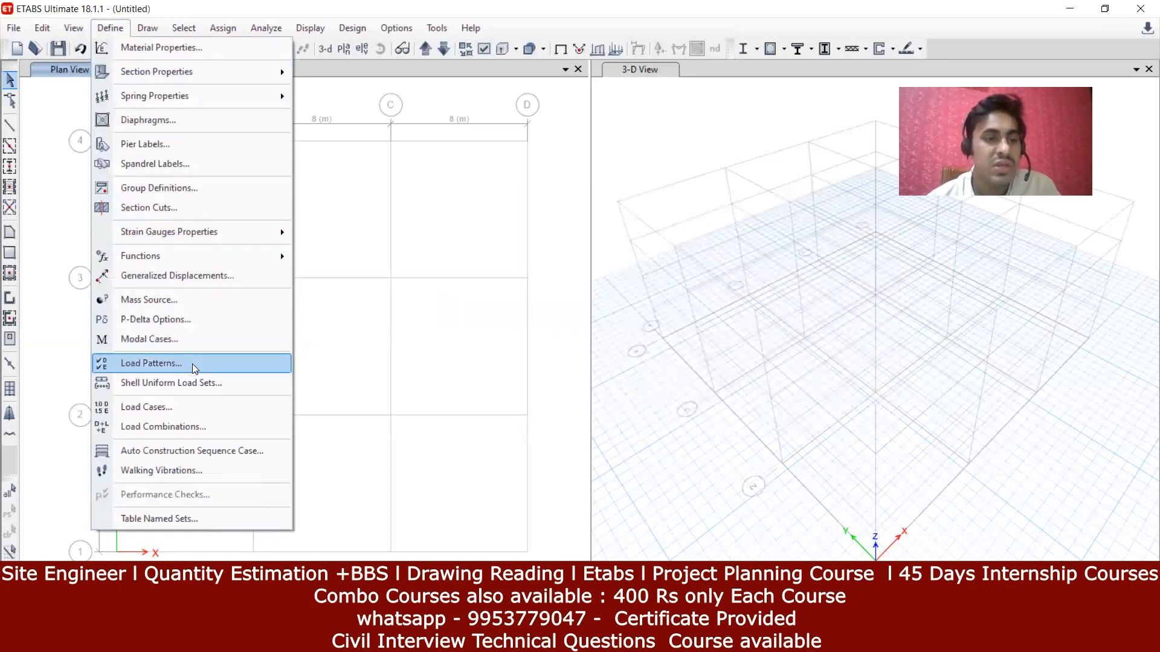
click(189, 382)
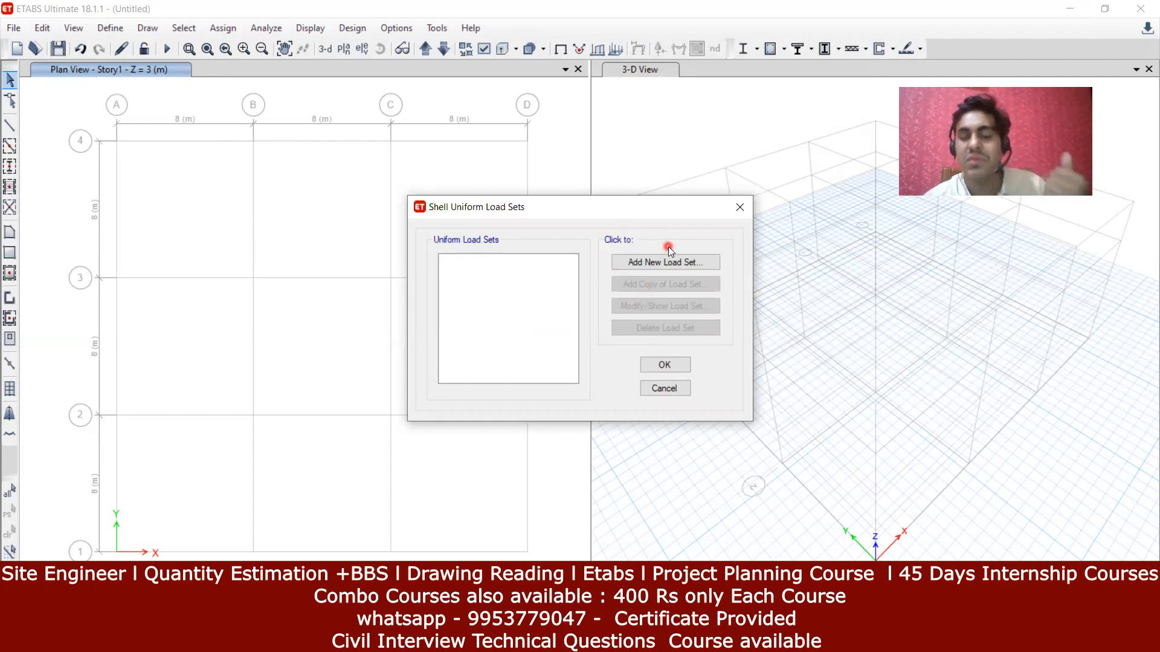
click(742, 207)
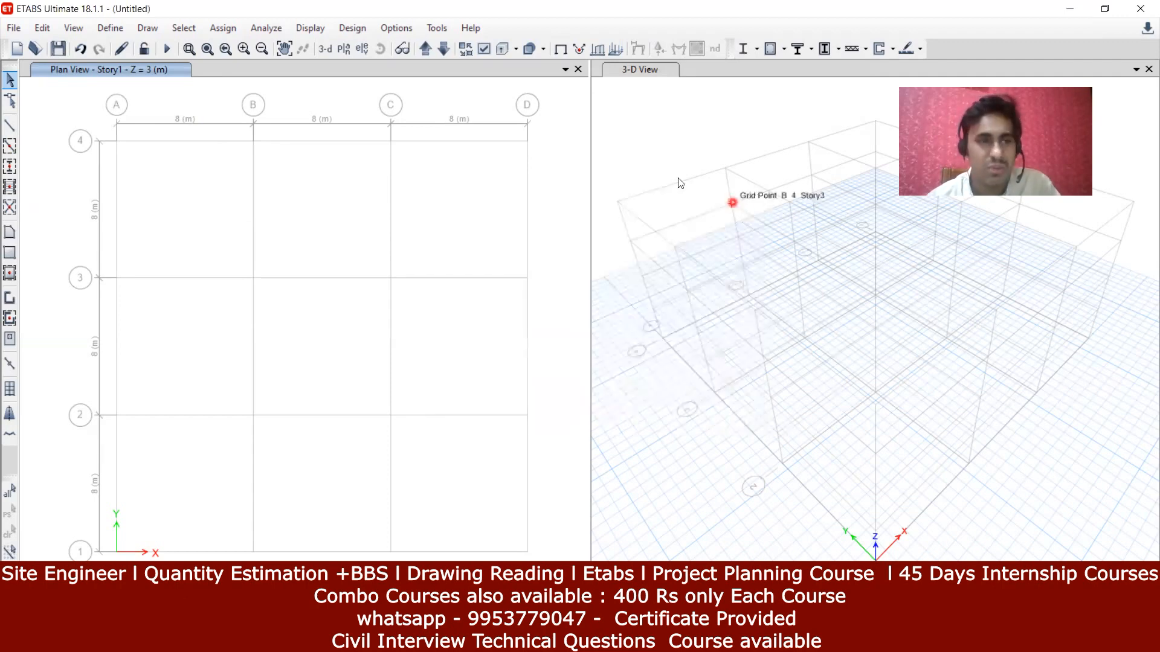
click(110, 27)
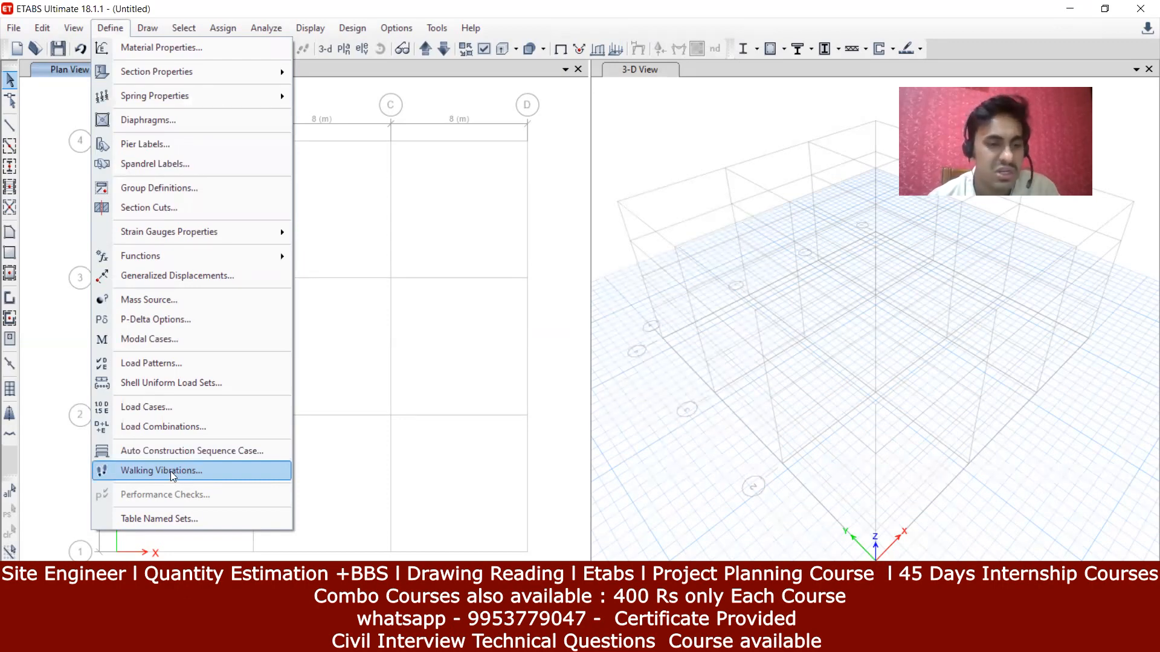
click(151, 32)
click(149, 31)
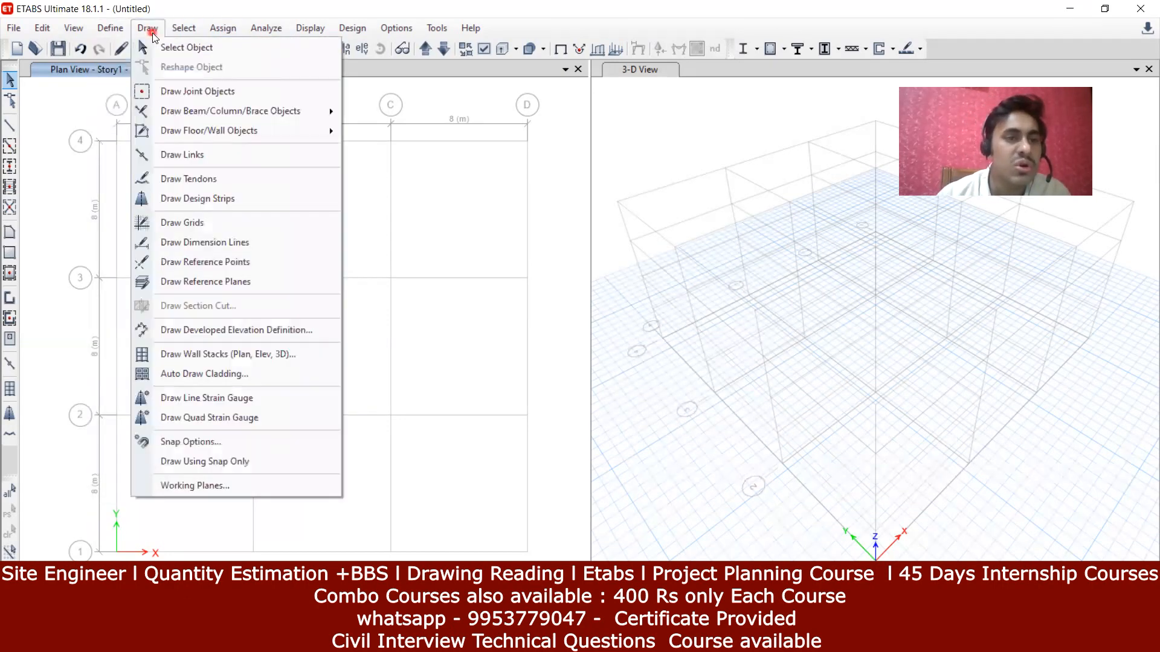
click(147, 28)
click(146, 28)
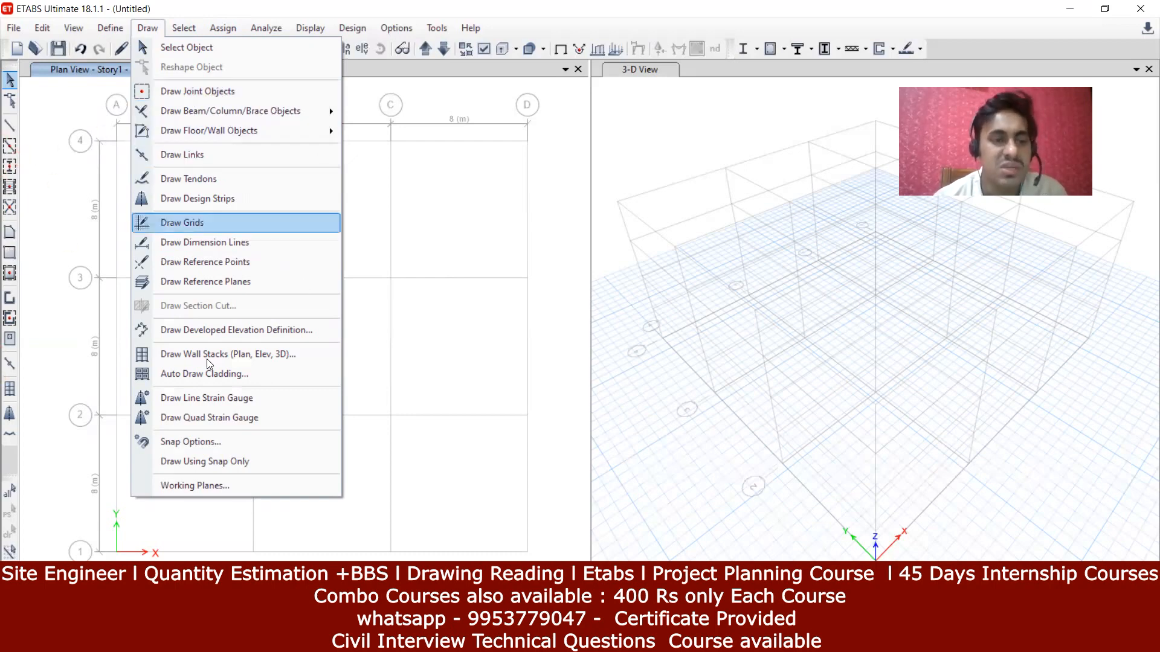
click(454, 195)
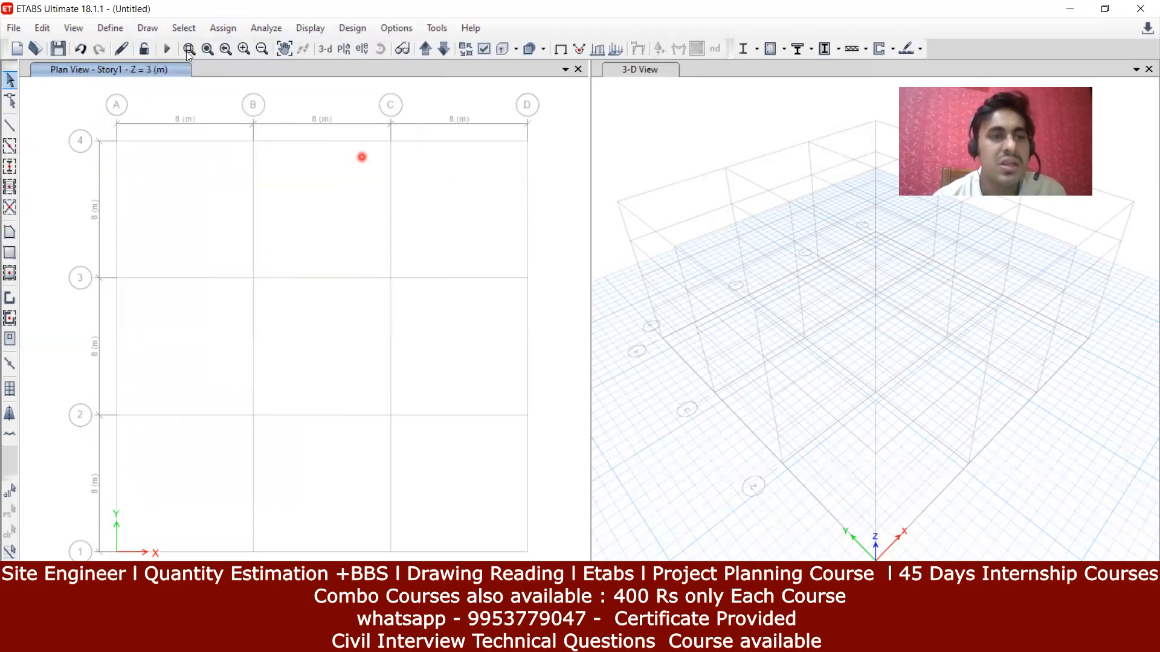
click(181, 27)
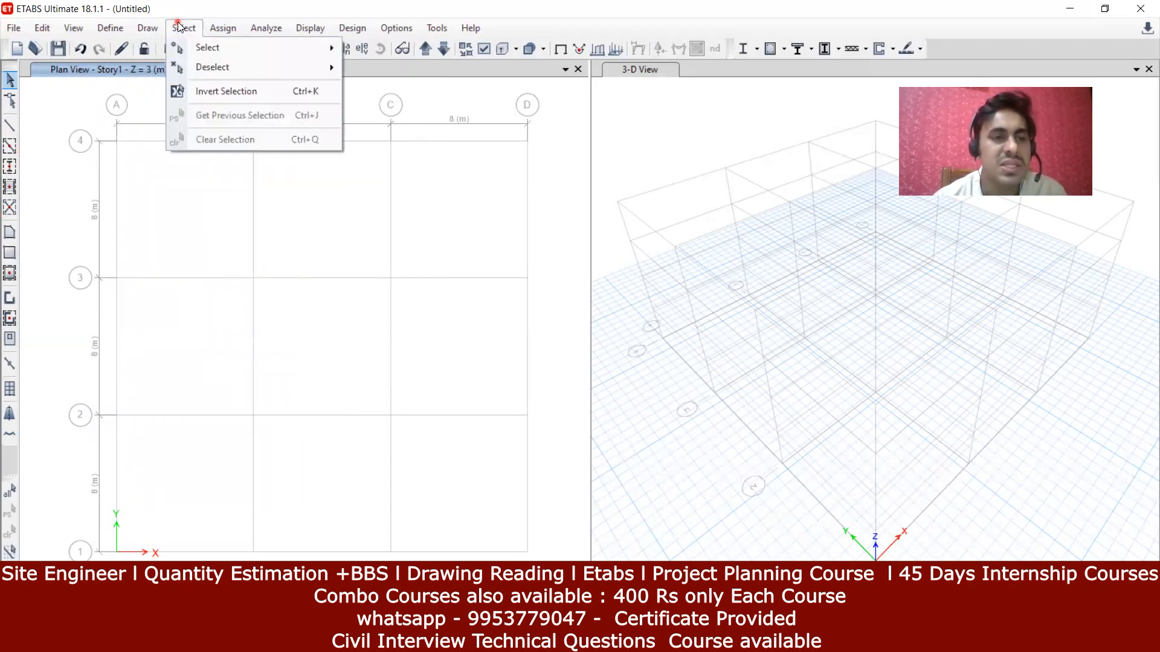
Step: Reopen the Select menu and choose selection by Object Type
click(180, 28)
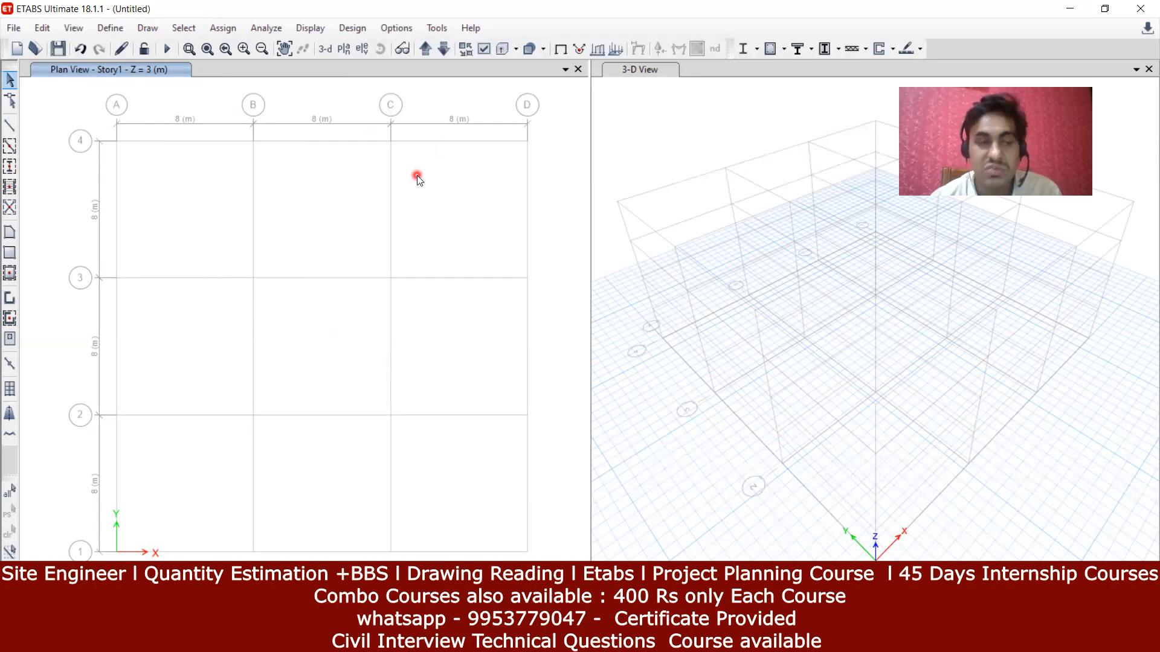
click(180, 31)
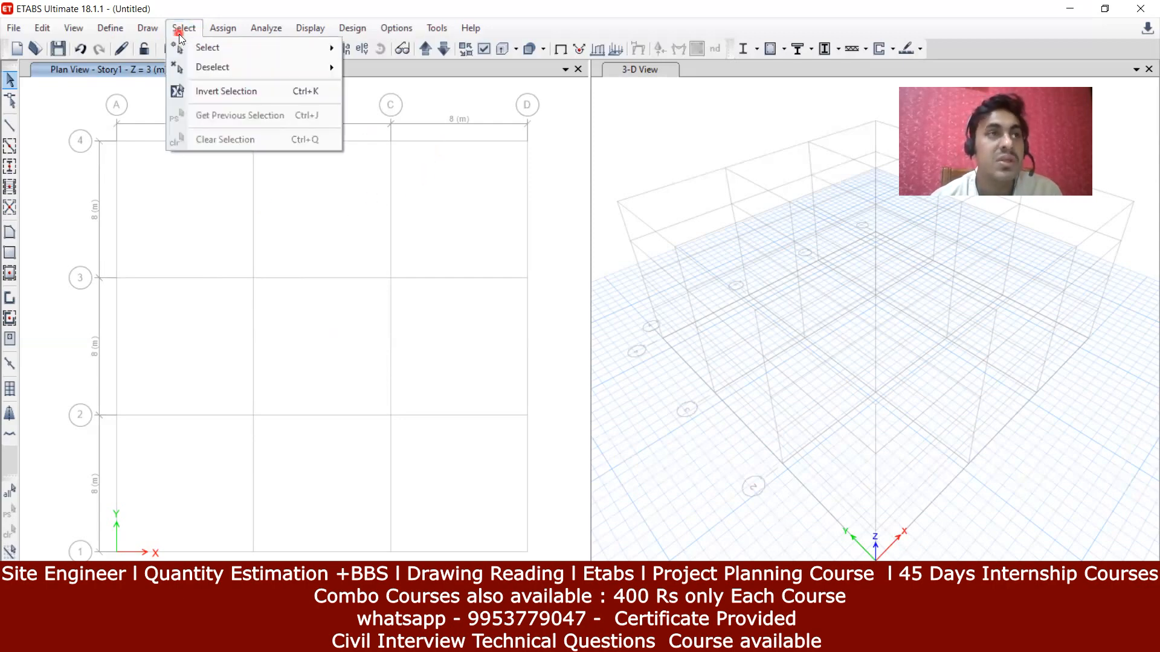
mouse_move(185, 48)
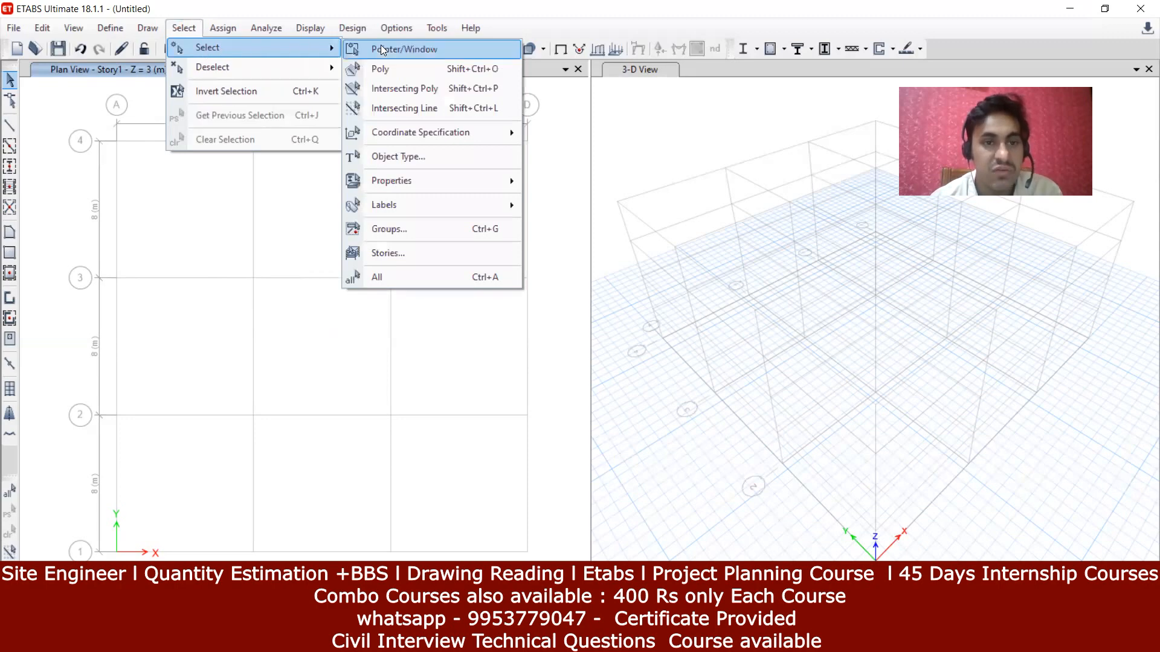
click(437, 157)
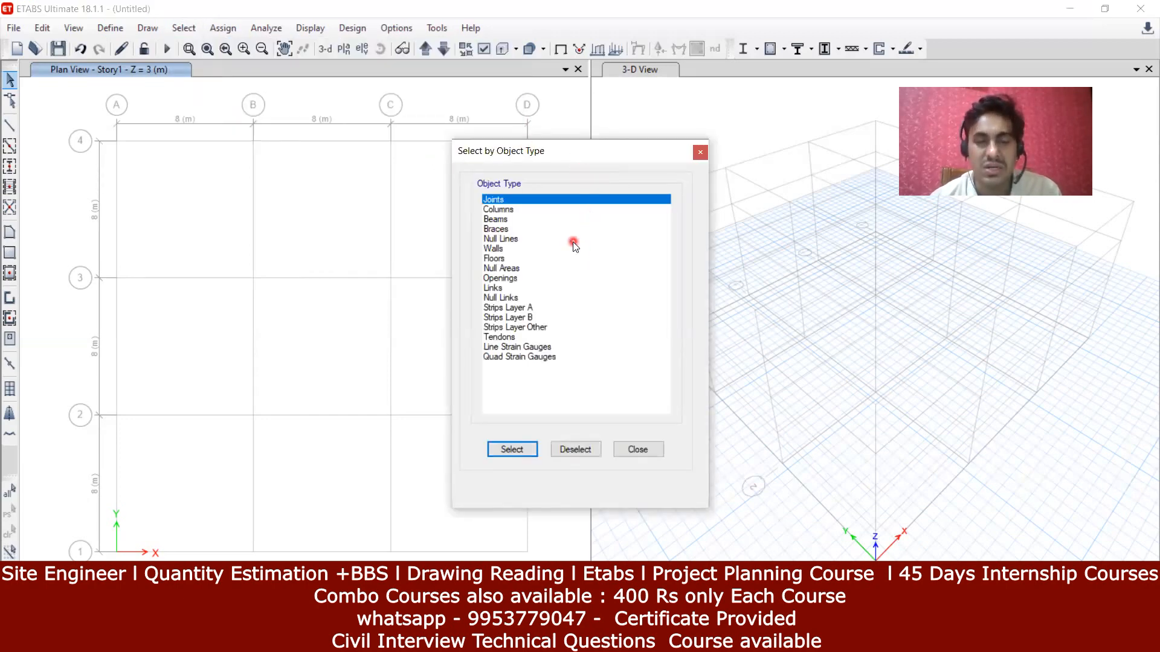
Step: Select all Beams by object type, then close the Select by Object Type dialog
click(518, 208)
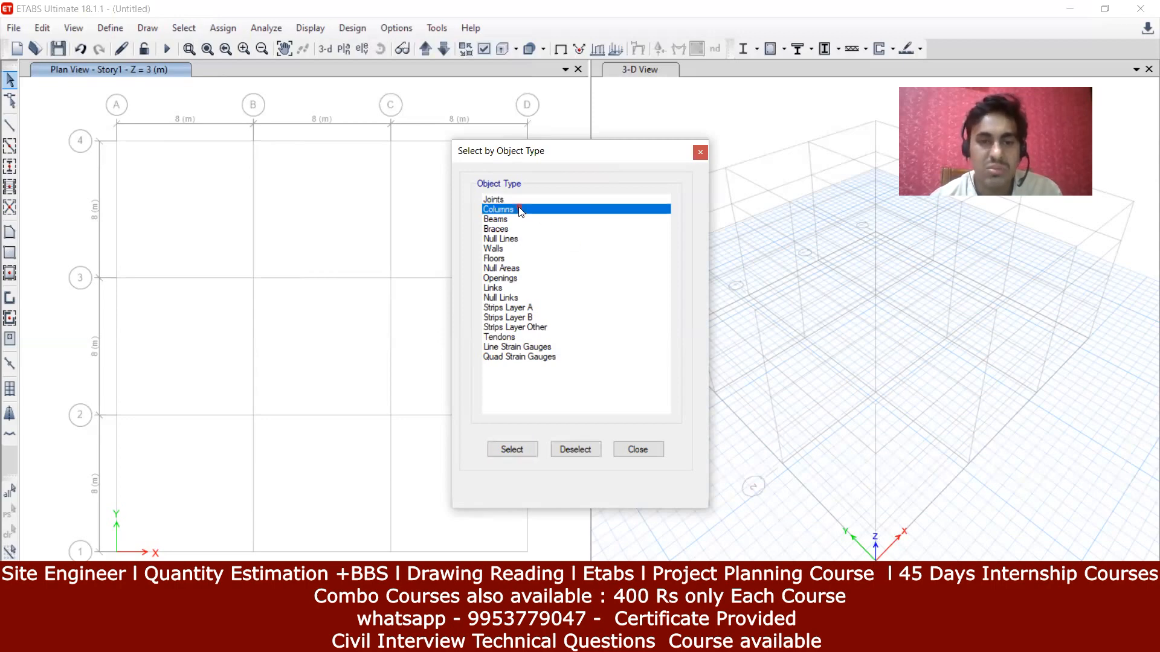
click(542, 240)
click(534, 248)
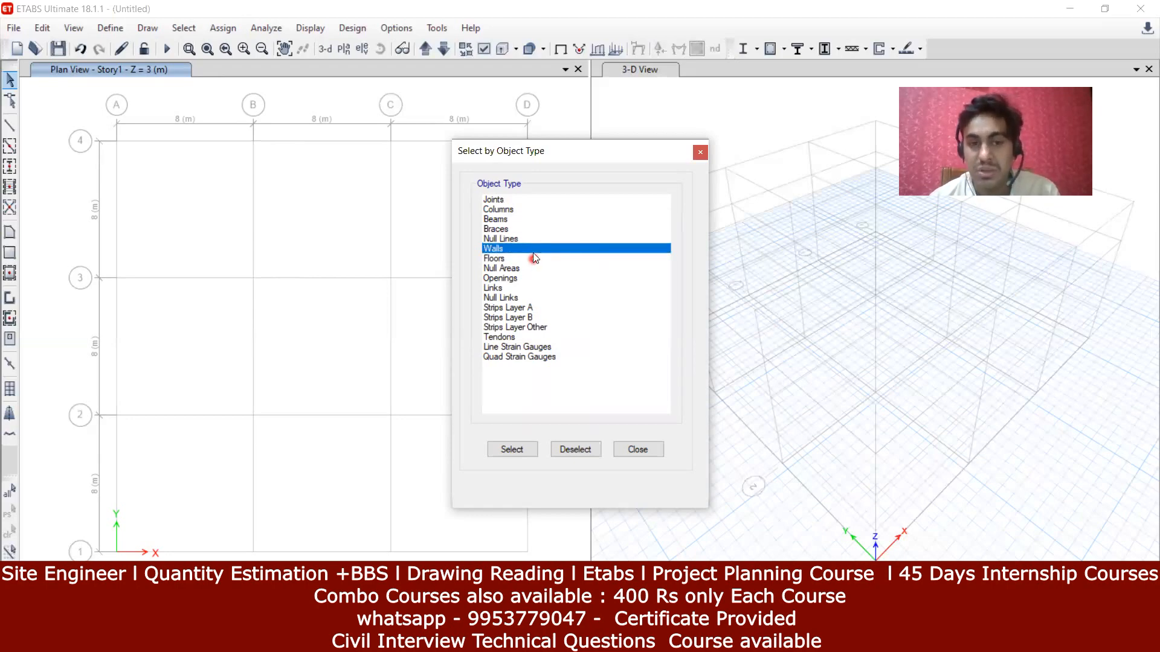
click(514, 219)
click(511, 449)
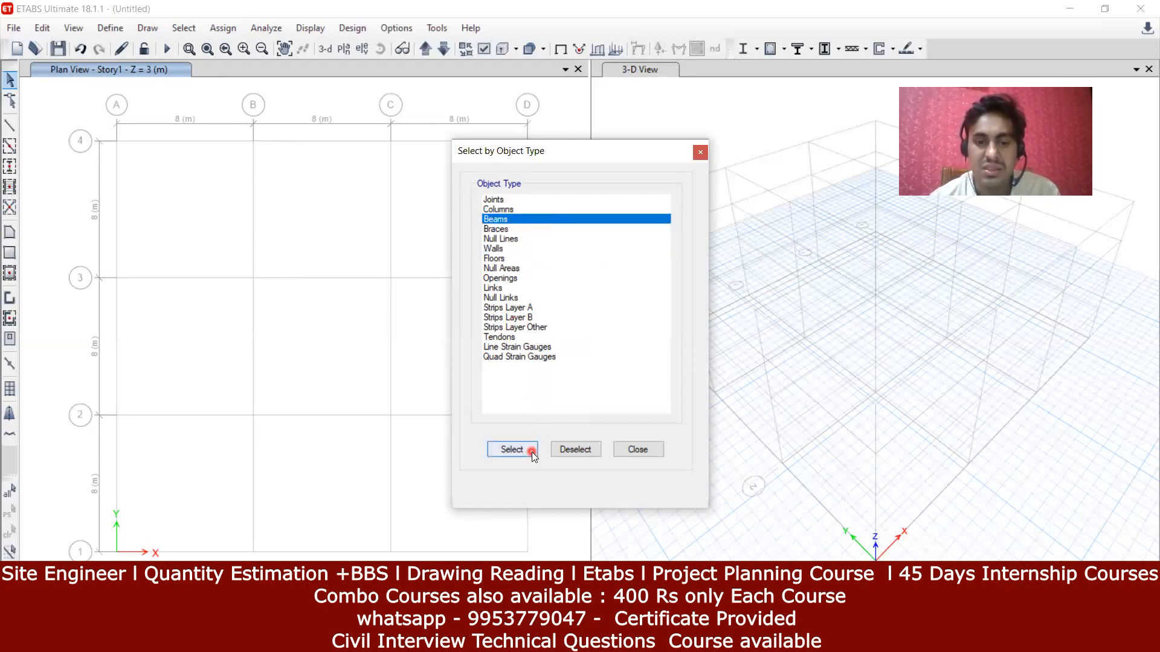
click(659, 449)
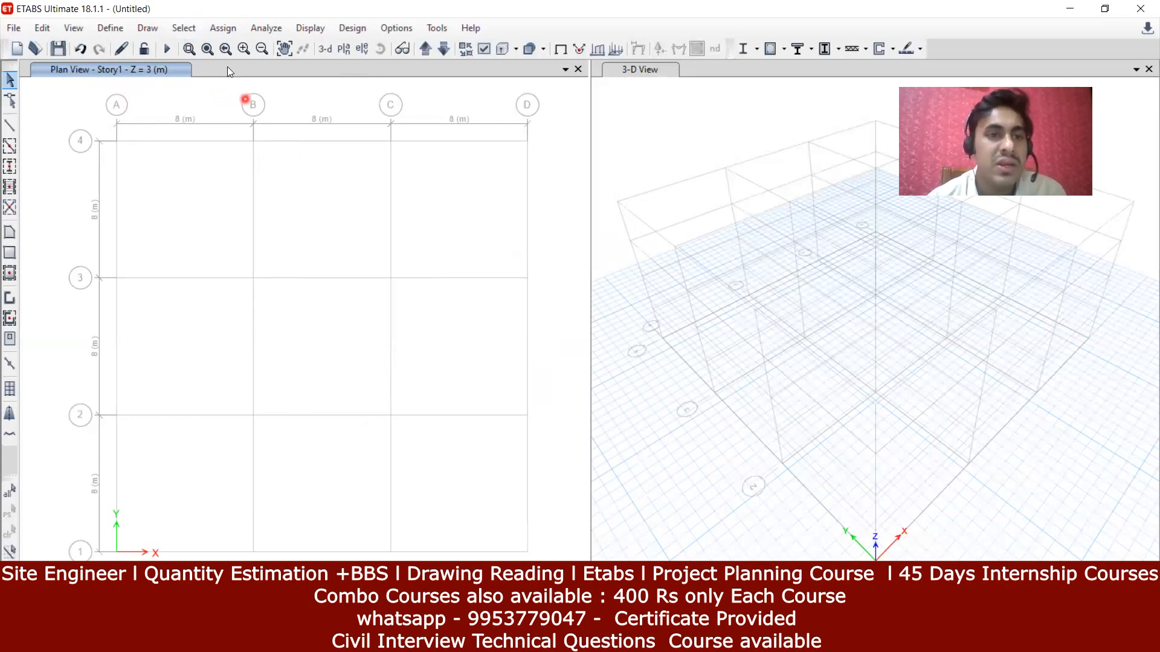
click(228, 30)
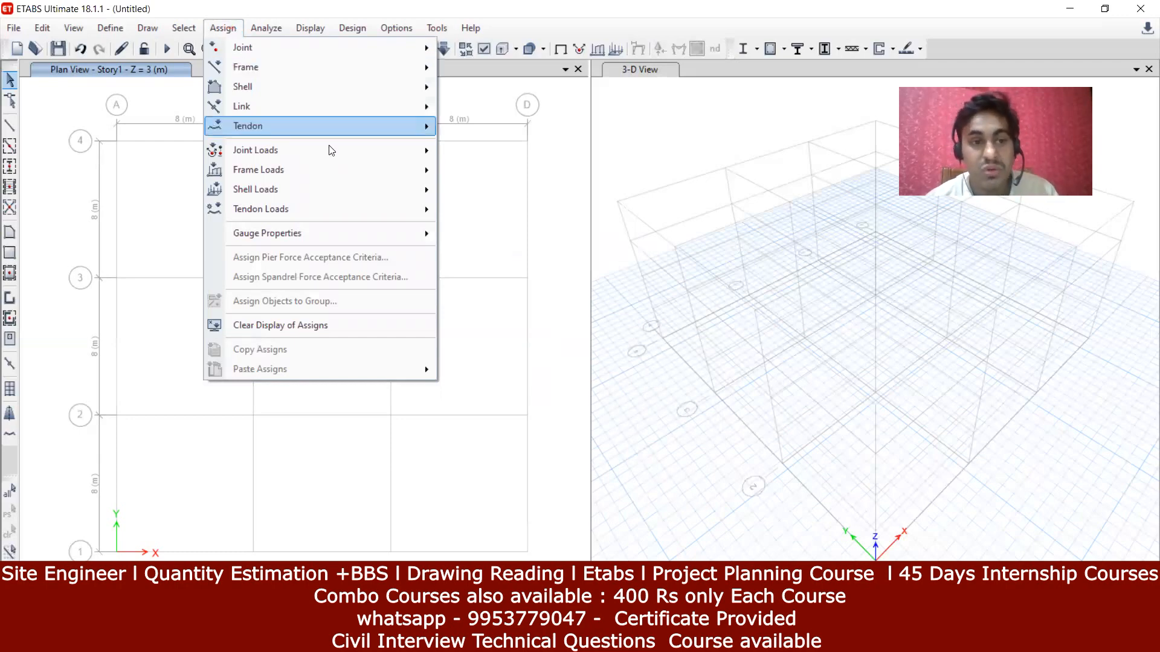
Step: Browse the Assign menu and close it without assigning anything
mouse_move(273, 171)
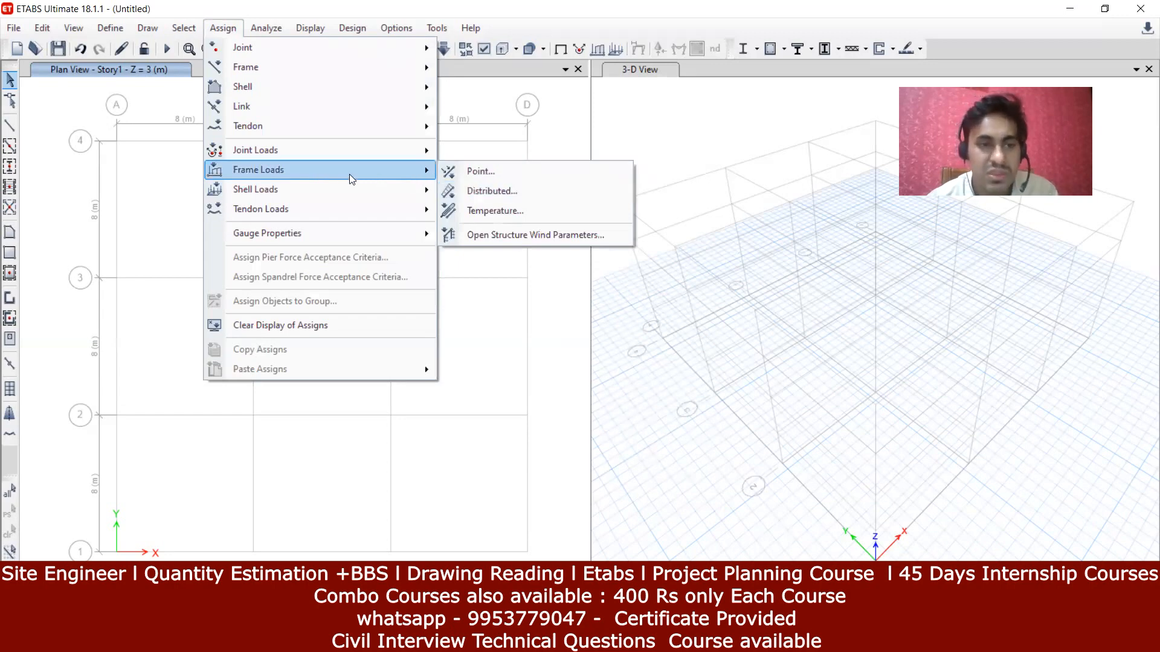
mouse_move(315, 191)
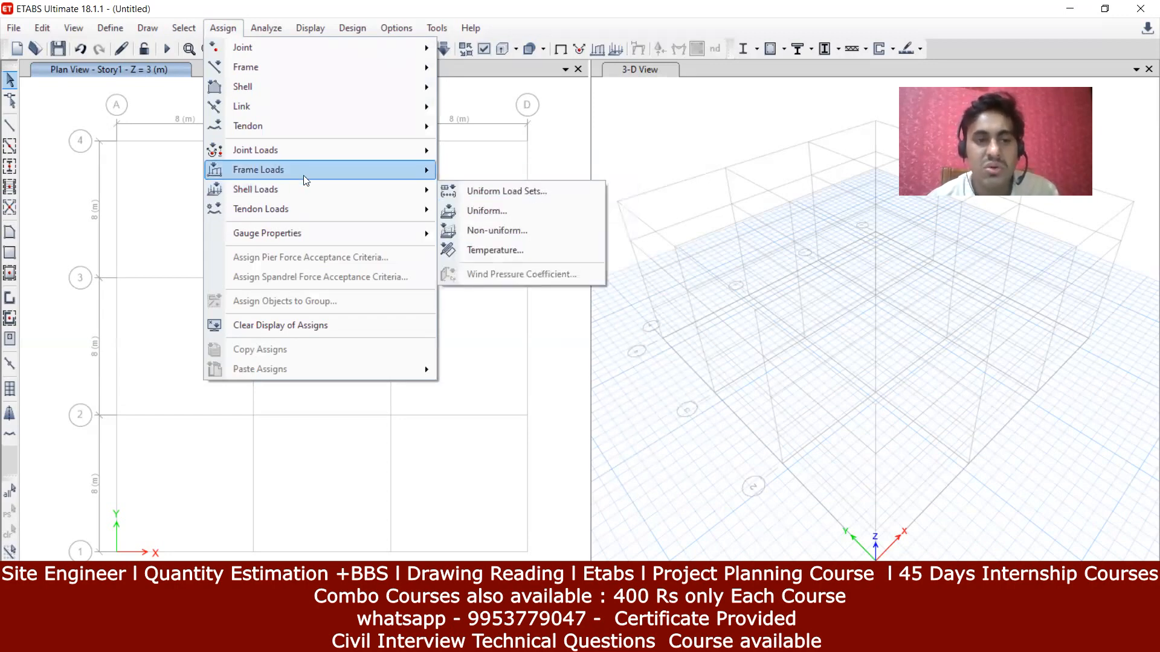
mouse_move(247, 176)
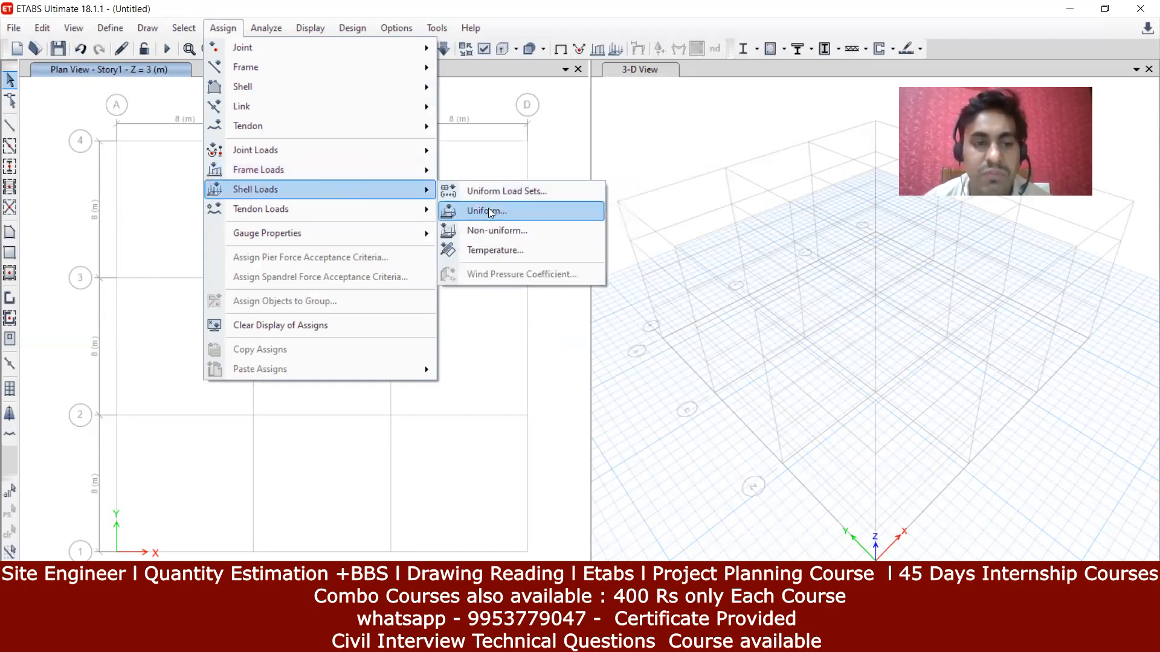
mouse_move(340, 81)
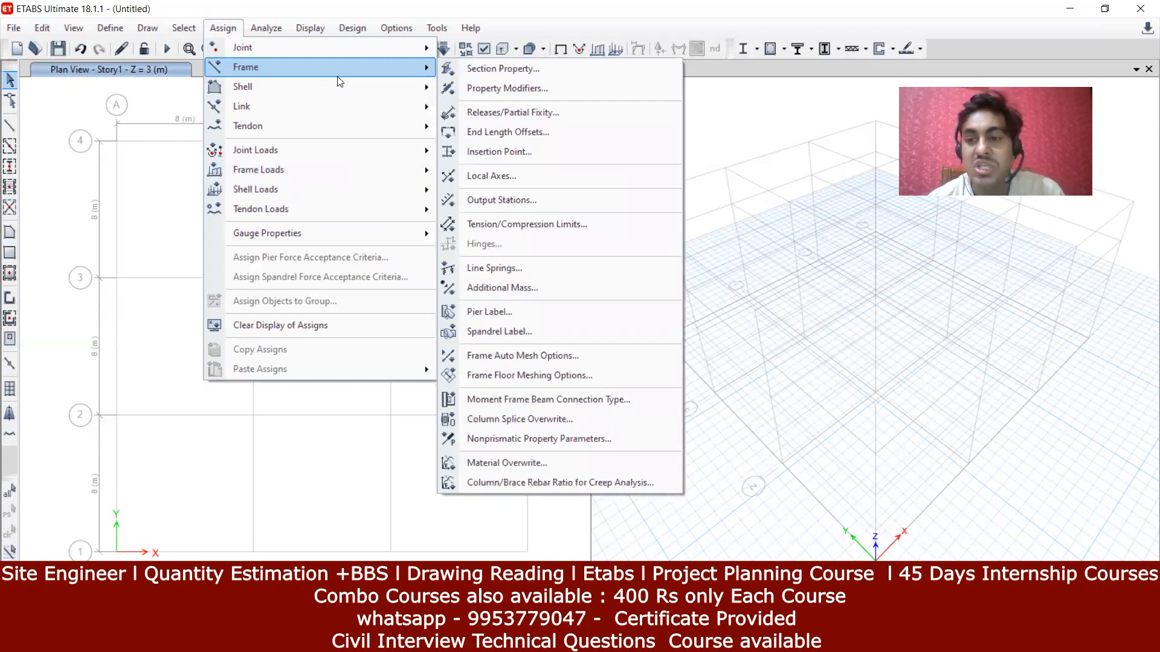
click(169, 168)
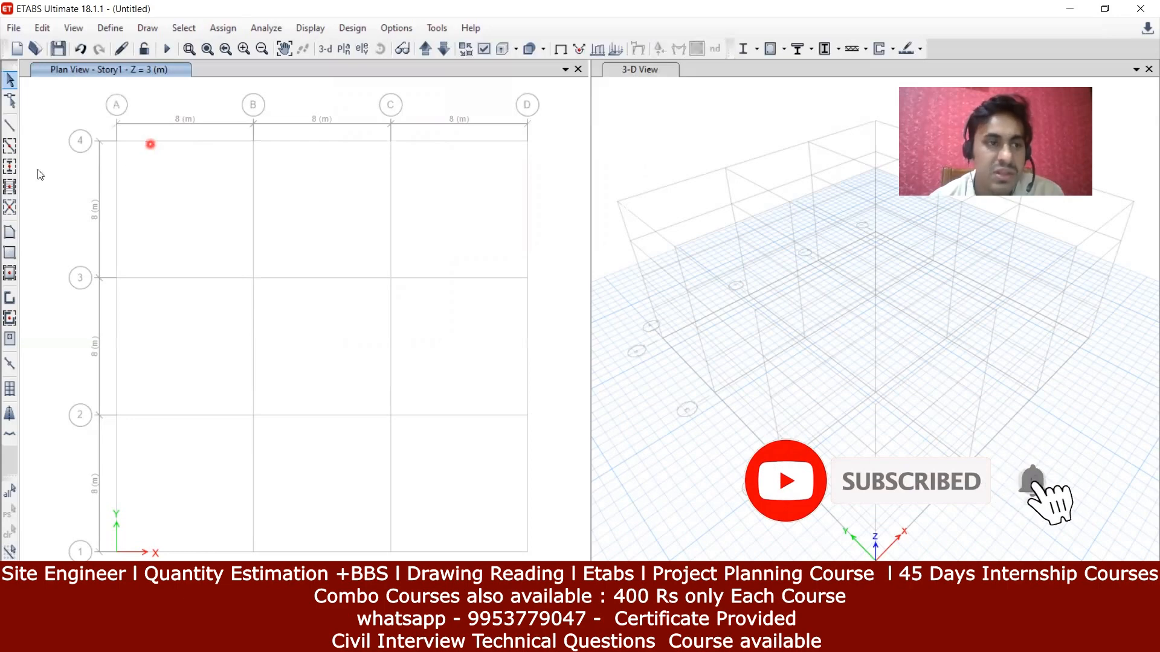
Step: Start the Draw Beam/Column/Brace tool with section property A-LatBm
click(10, 125)
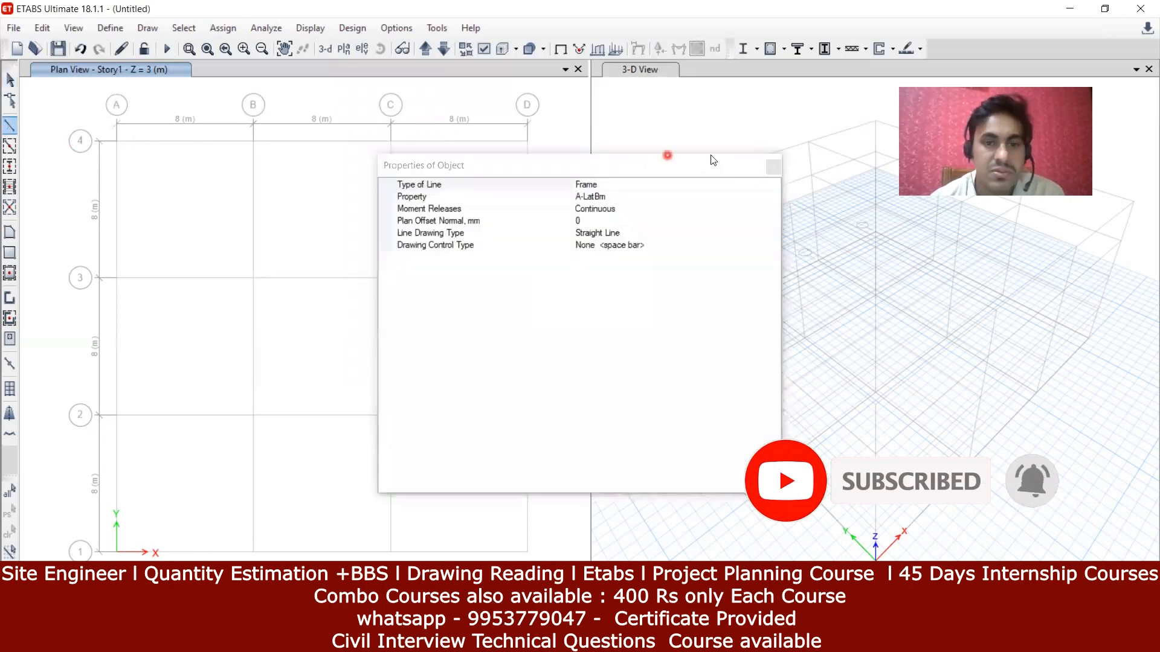
click(656, 192)
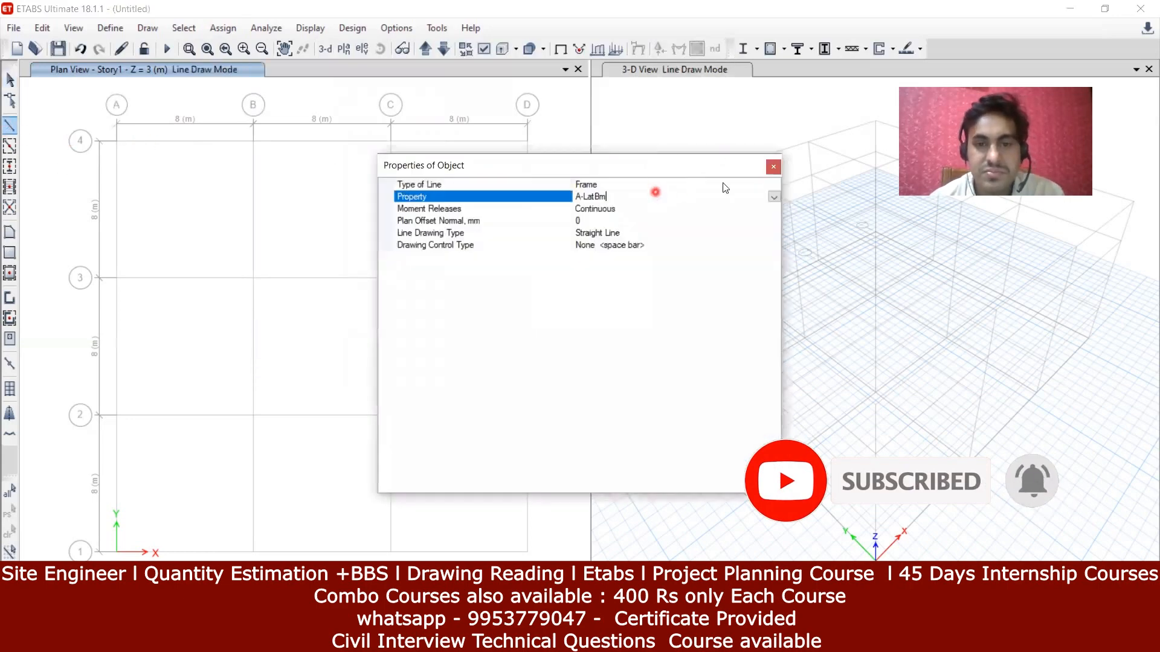
click(773, 167)
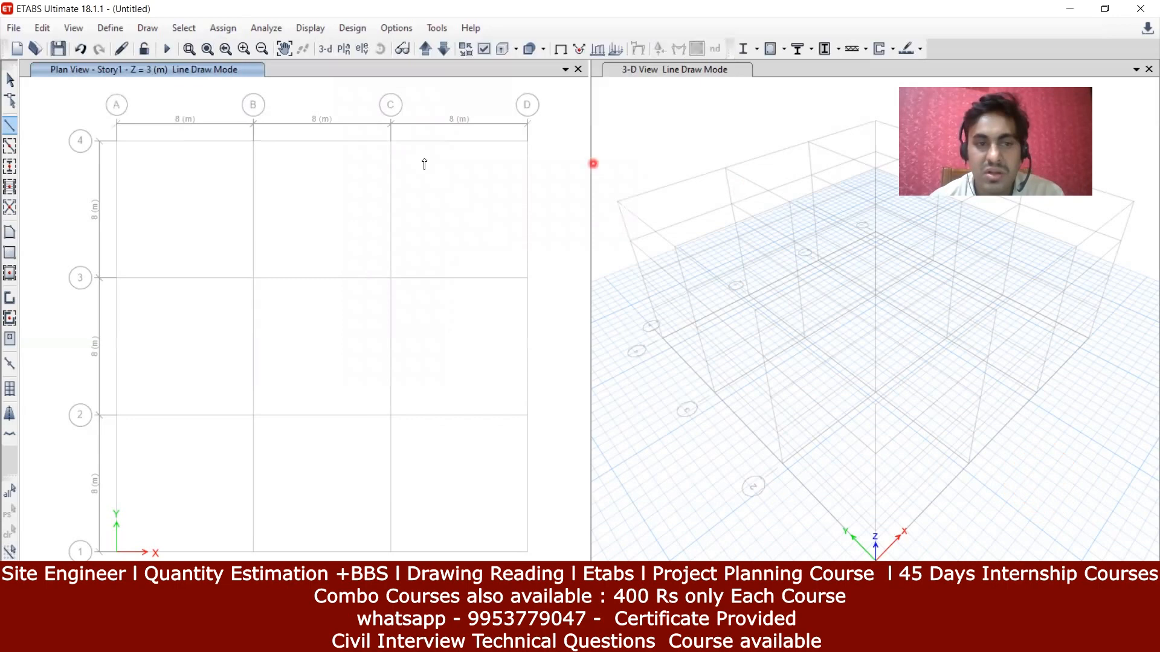
Step: Quick-draw beams along grid 4 from A to B and B to C on Story1
click(10, 146)
click(181, 142)
click(326, 143)
click(774, 166)
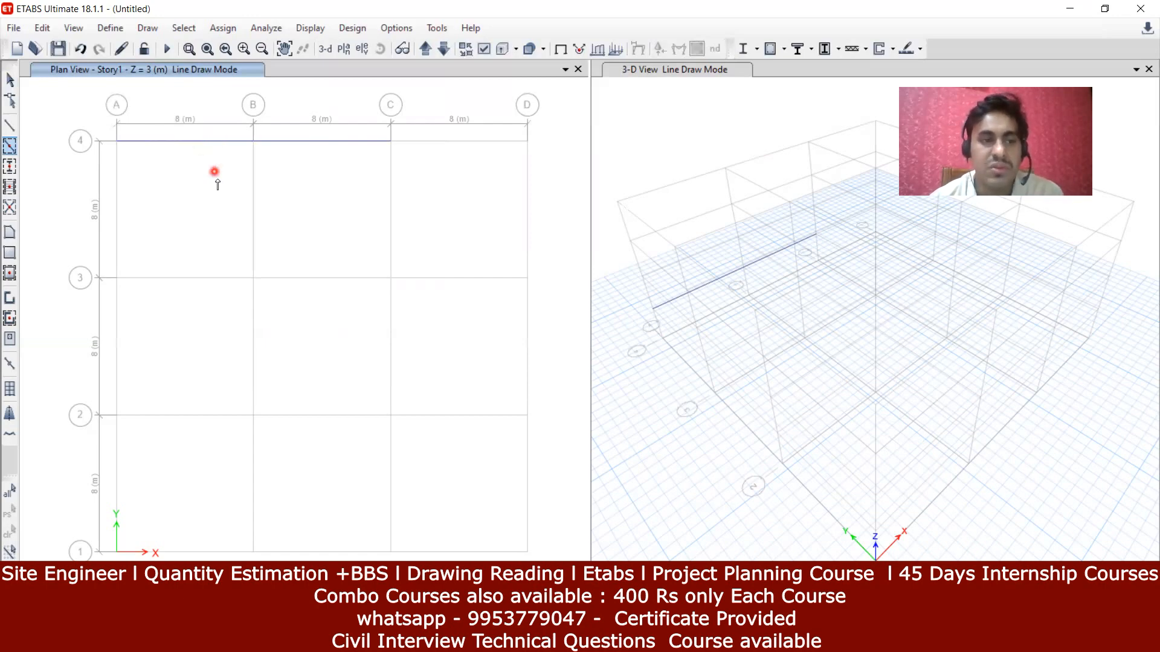
click(192, 142)
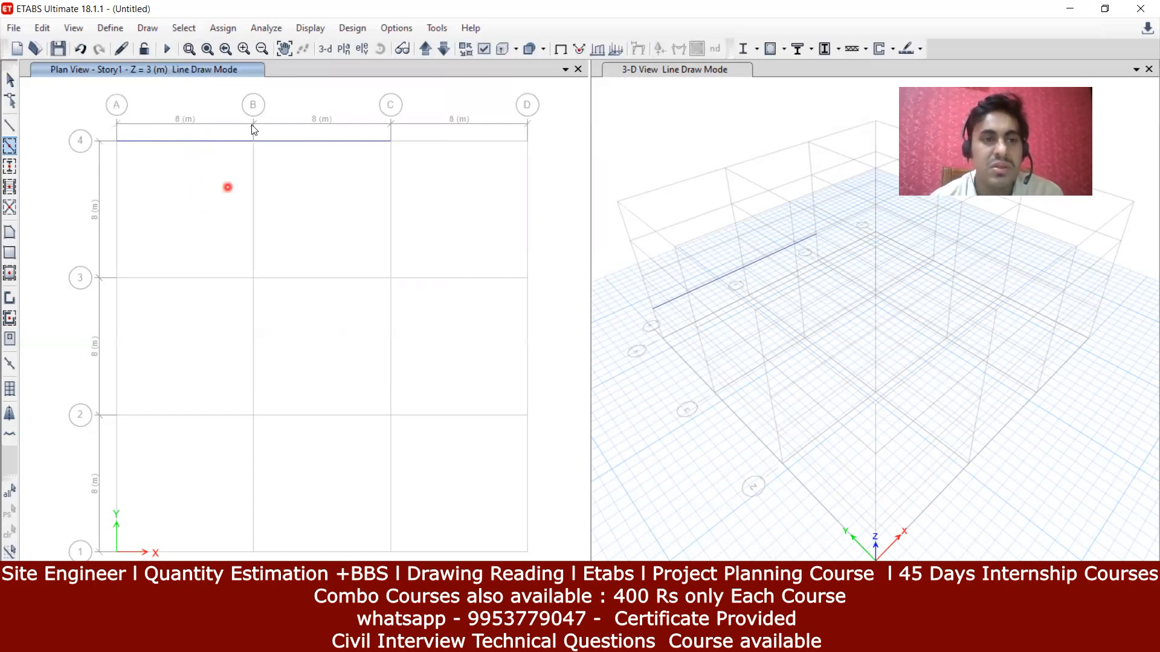
scroll(194, 142, up, 3)
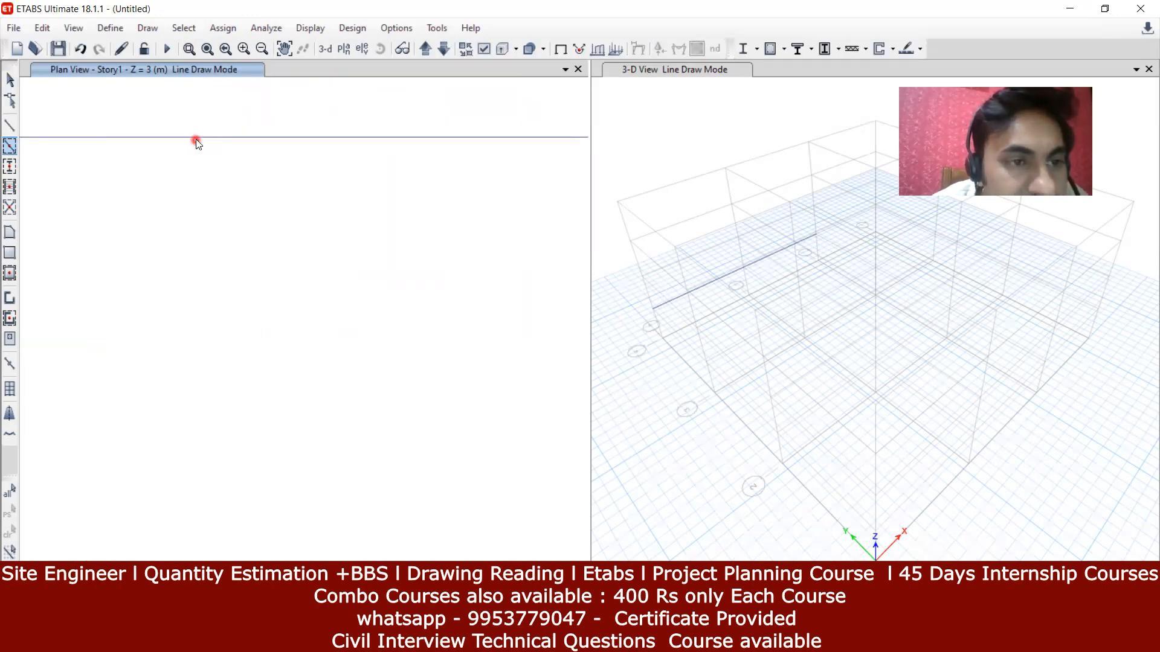
scroll(259, 191, down, 2)
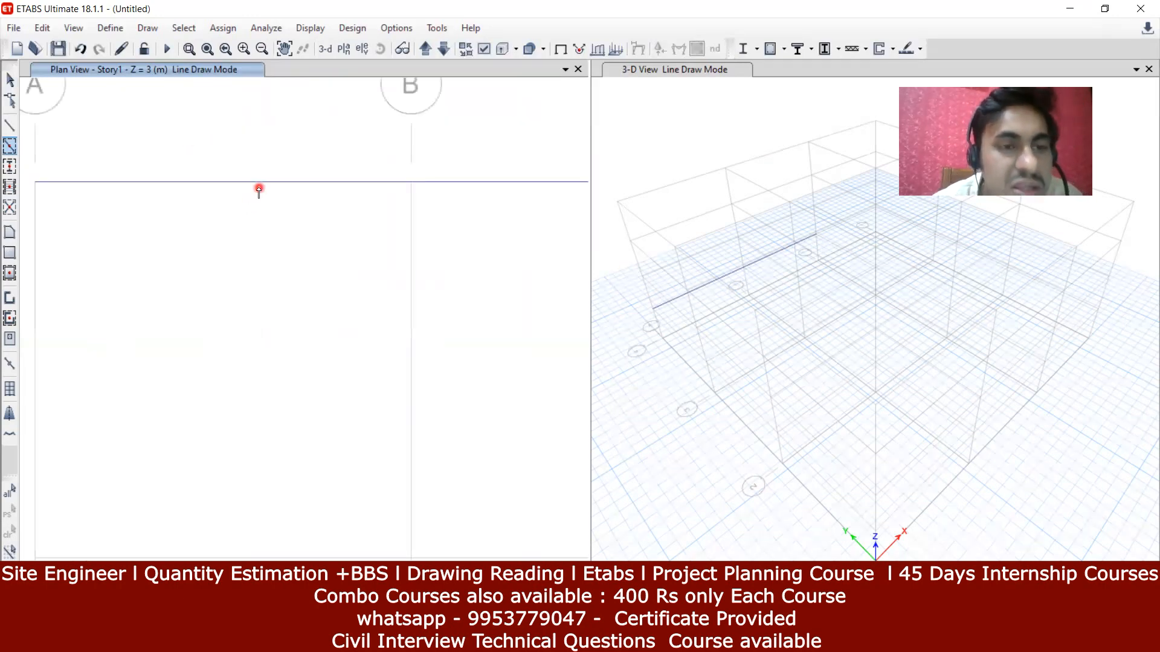
scroll(267, 216, down, 2)
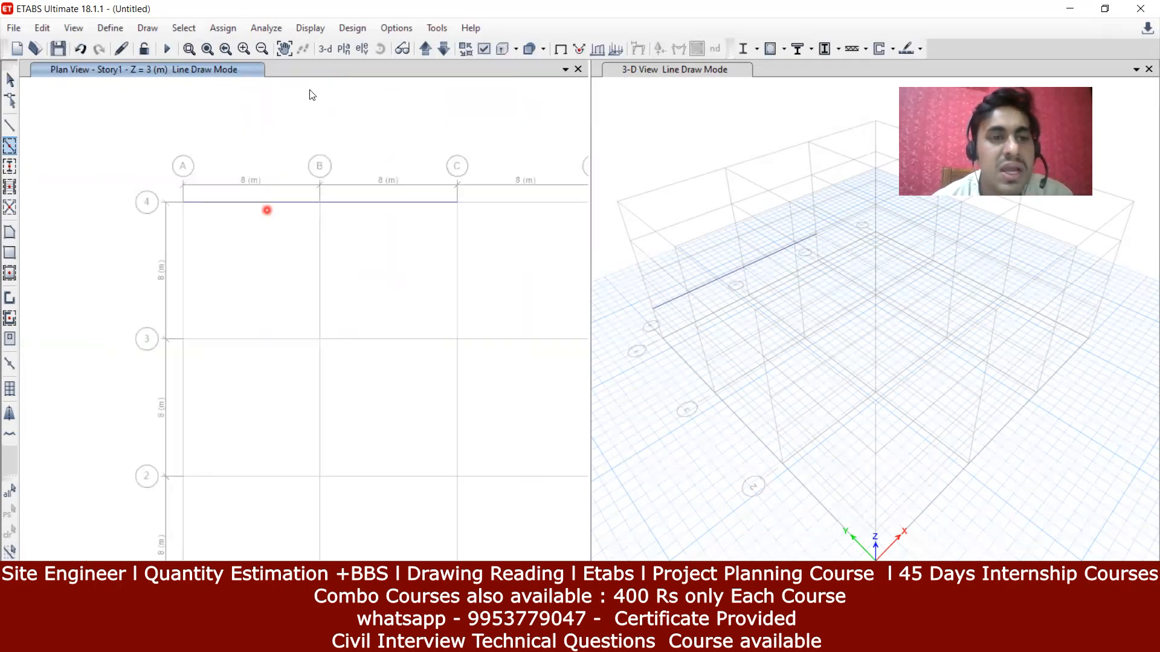
click(225, 29)
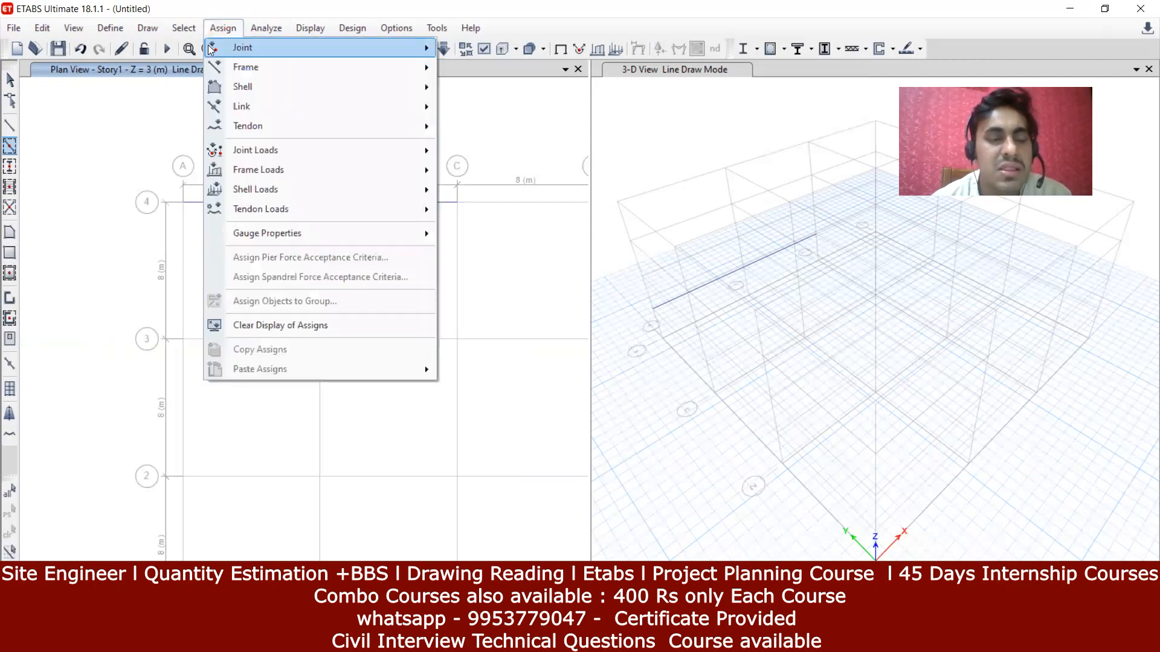
Step: Try applying B1- 230 X 450 MM with nothing selected, and dismiss the warning
mouse_move(287, 69)
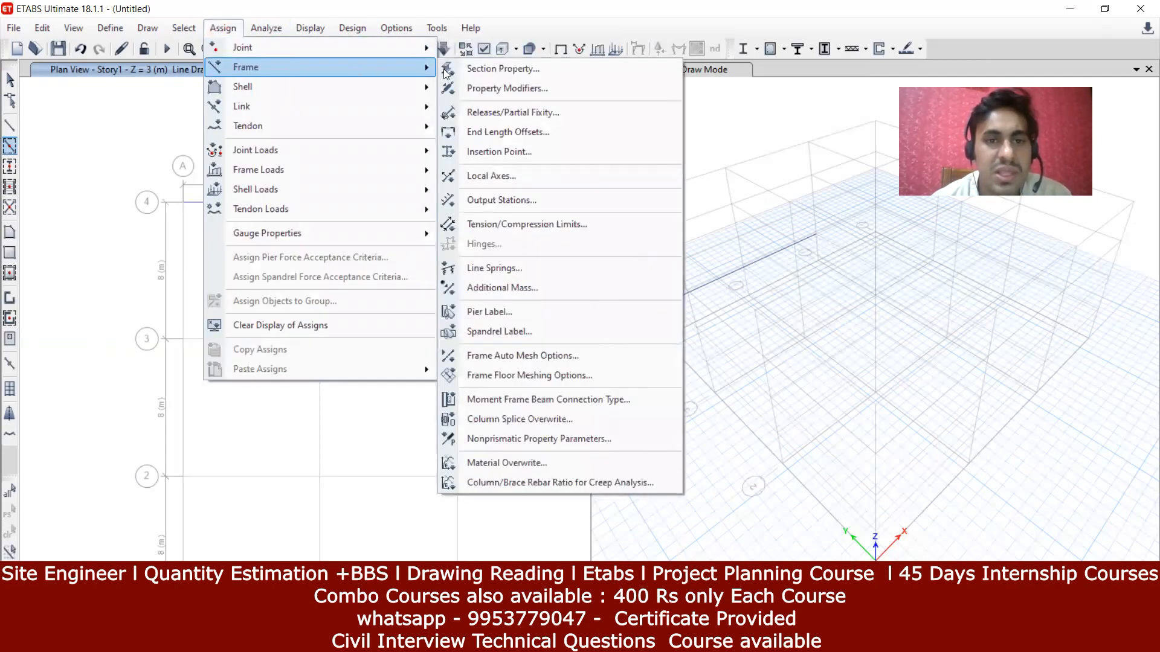
click(486, 69)
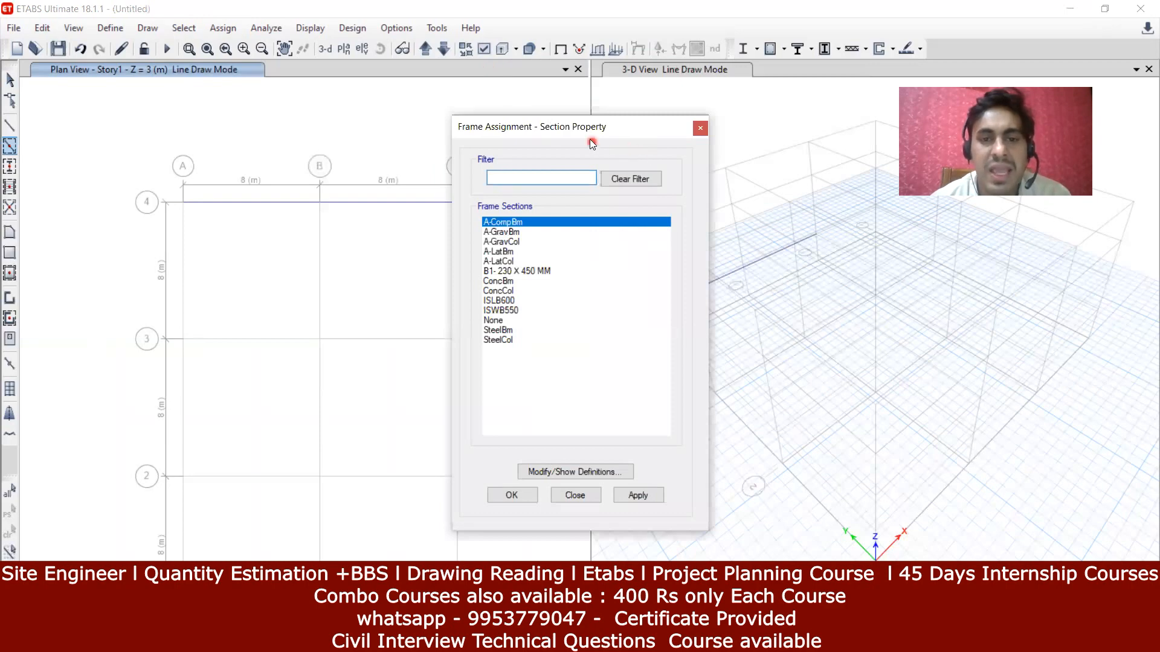
click(547, 272)
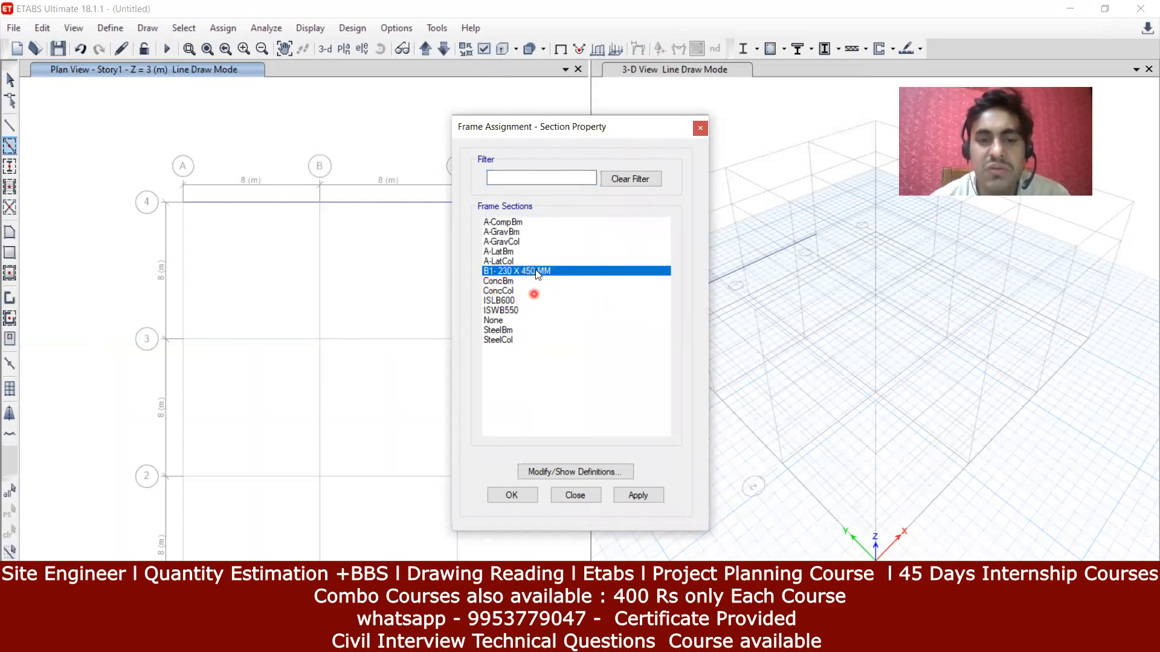
click(648, 495)
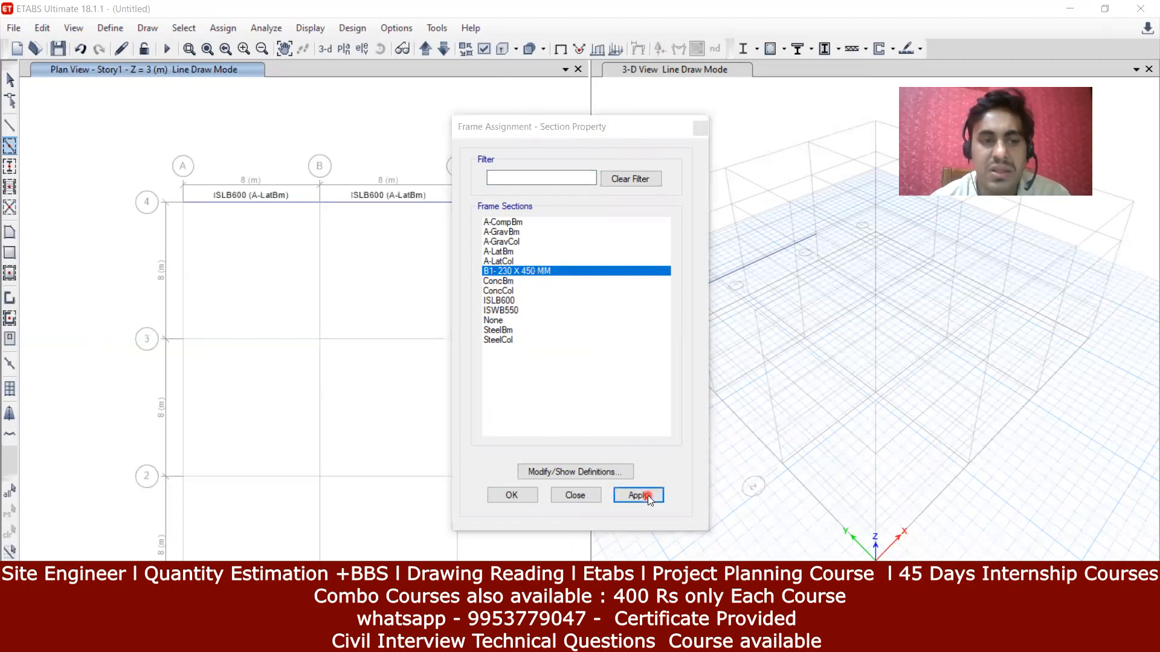
click(696, 372)
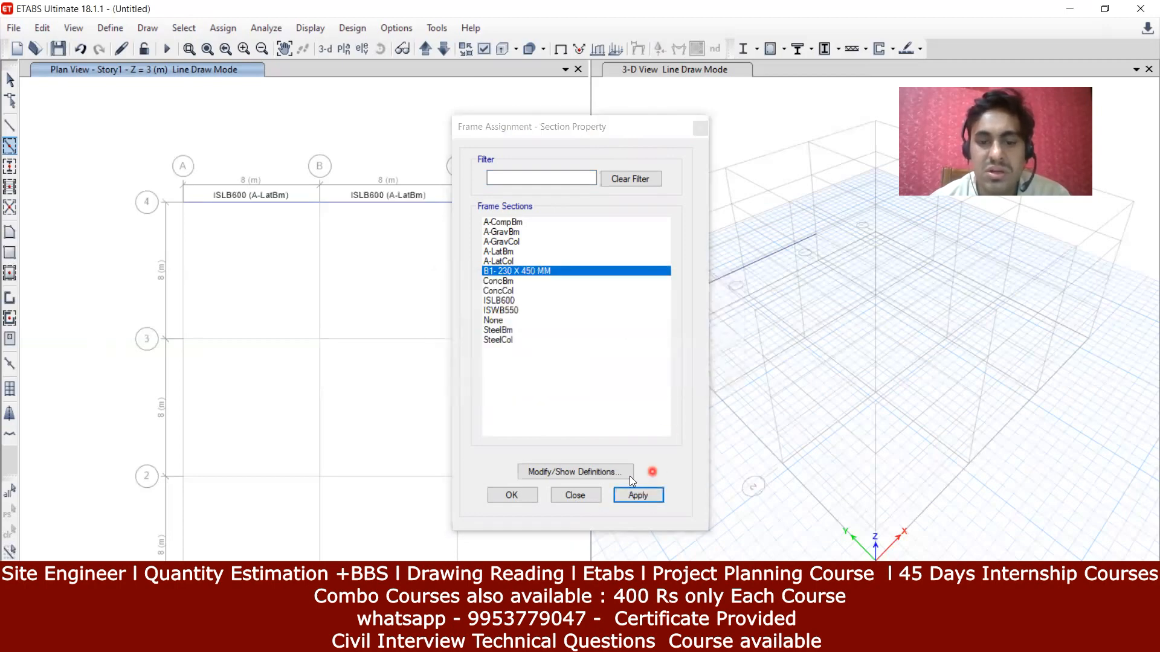
click(582, 494)
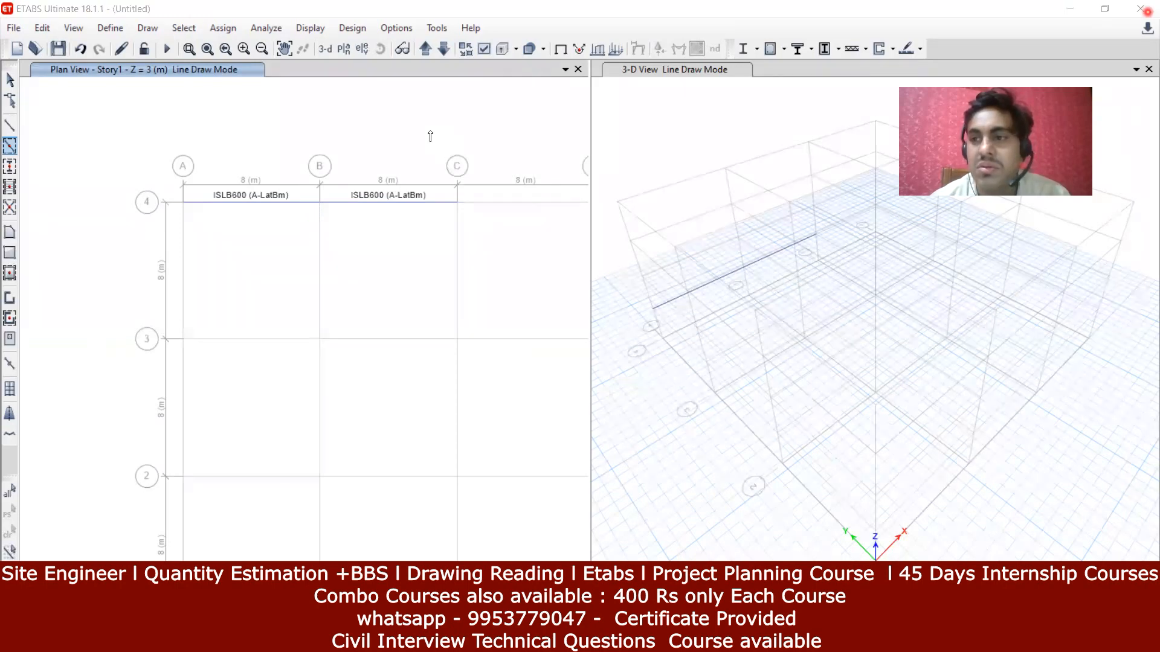
Step: End frame line drawing and return to selection mode
click(10, 127)
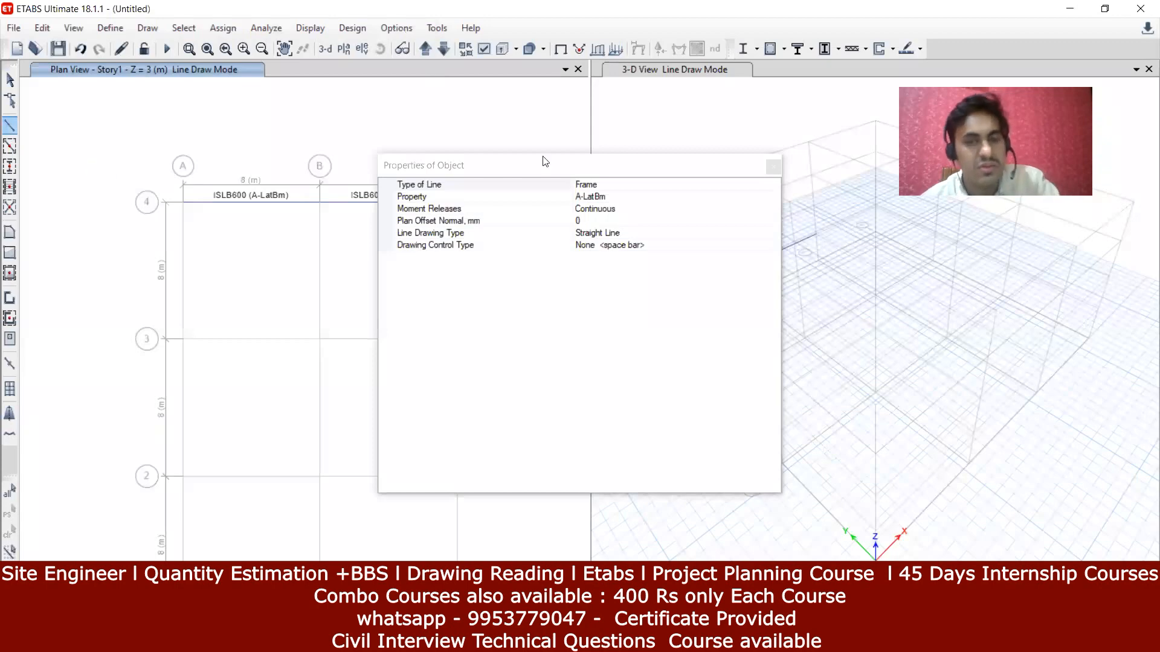
click(773, 166)
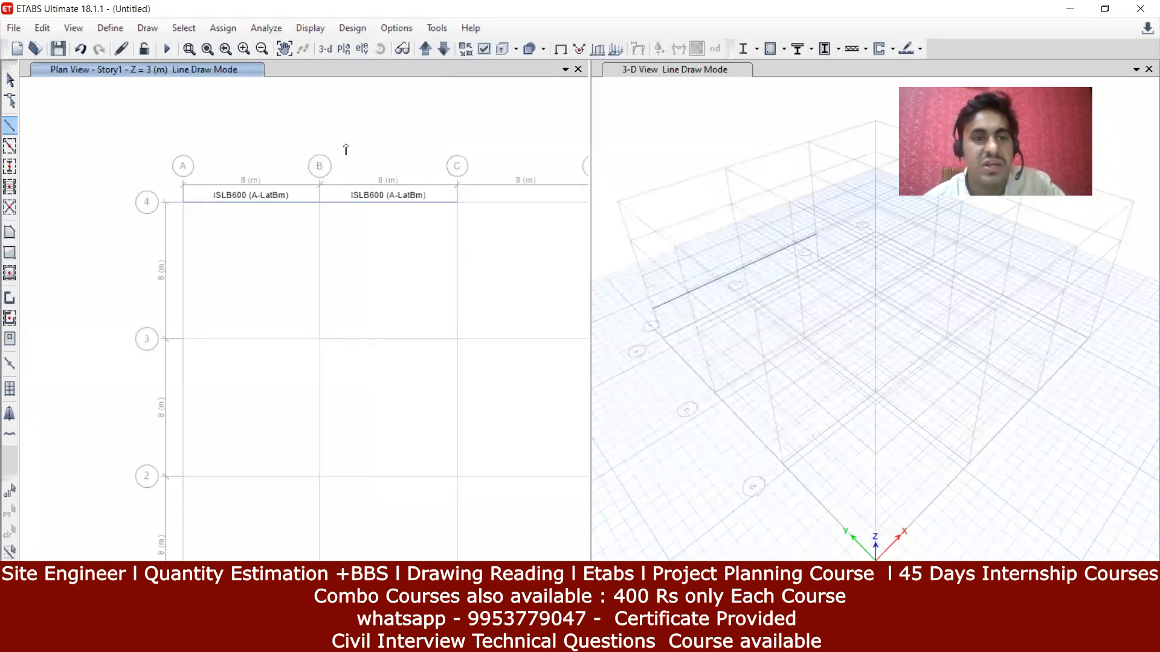
key(Escape)
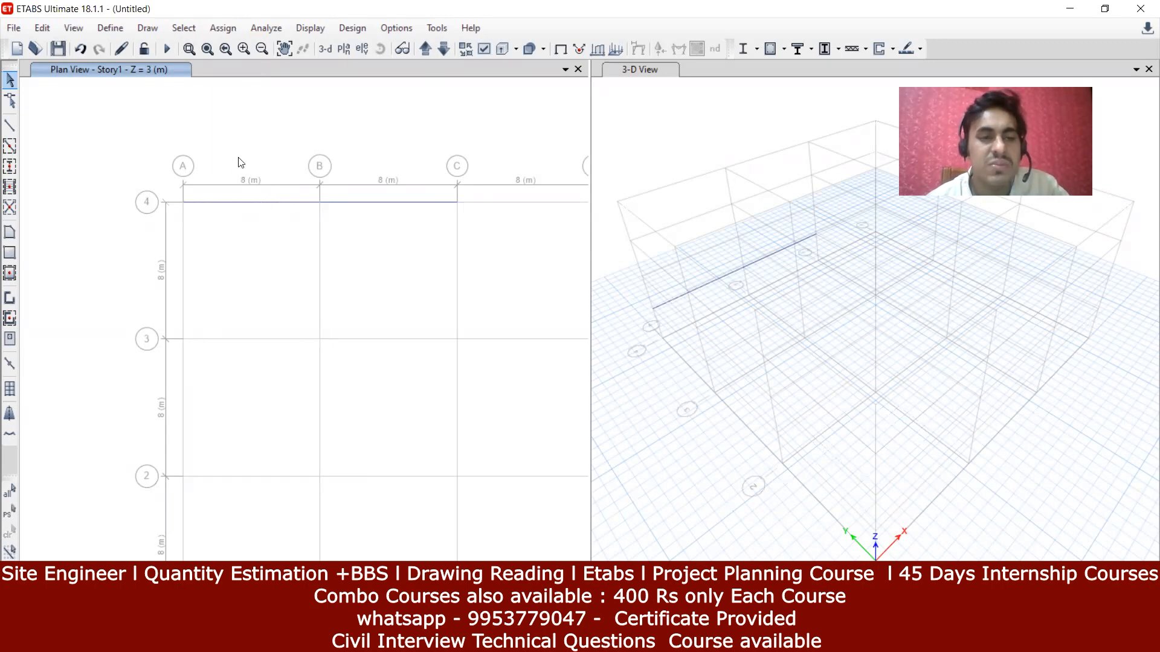
Step: Display frame section labels on the plan through Object Assignments display options
click(486, 48)
click(500, 86)
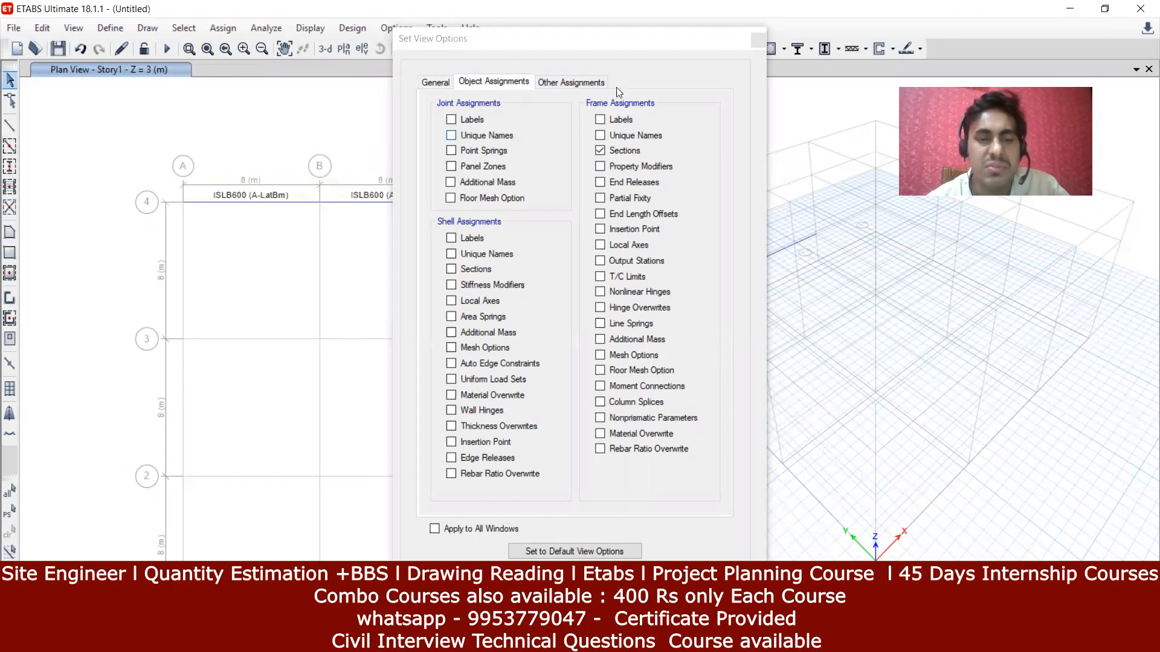
click(753, 42)
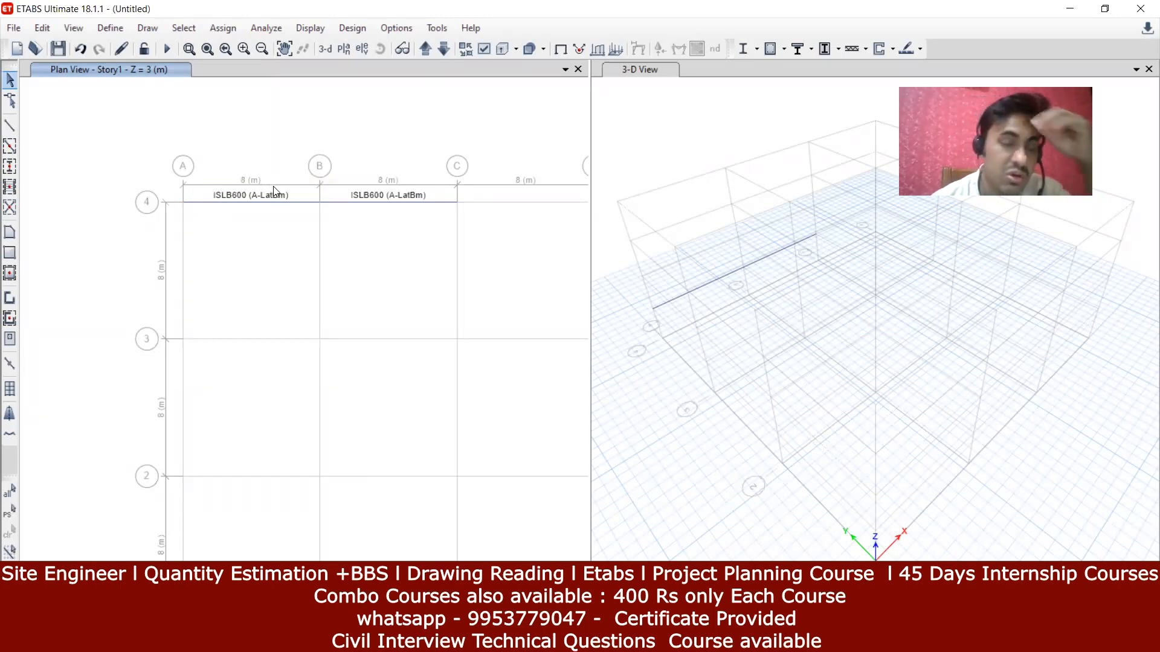
Step: Assign section B1- 230 X 450 MM to the grid-4 beam between A and B
click(291, 206)
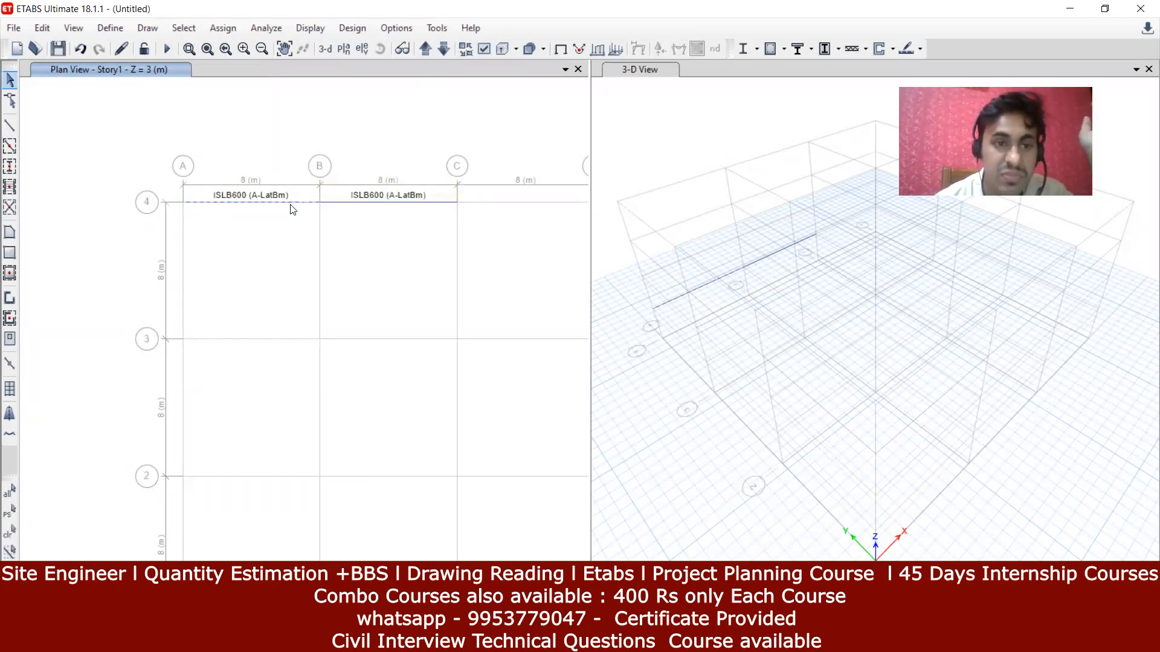
click(233, 29)
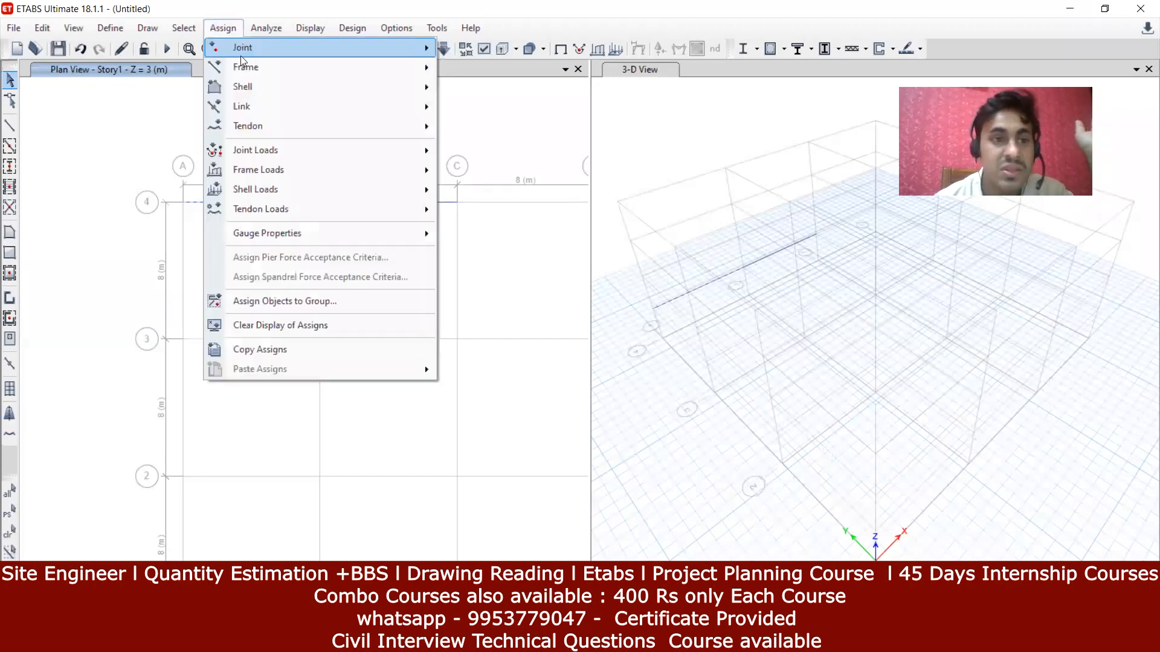
mouse_move(276, 72)
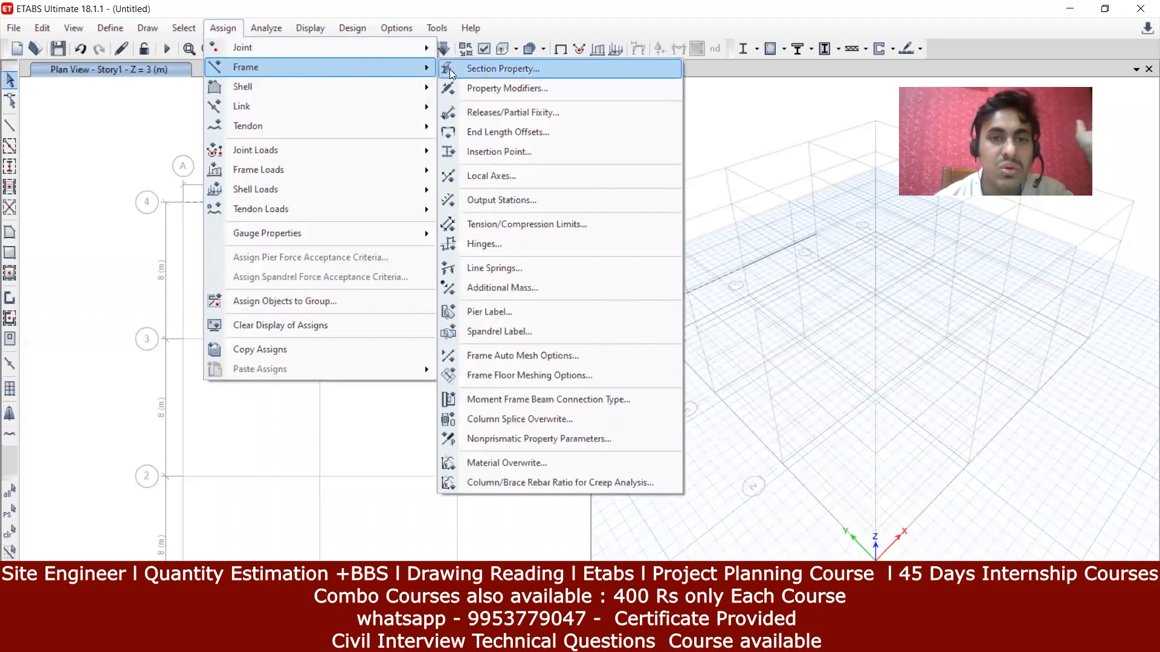
click(450, 70)
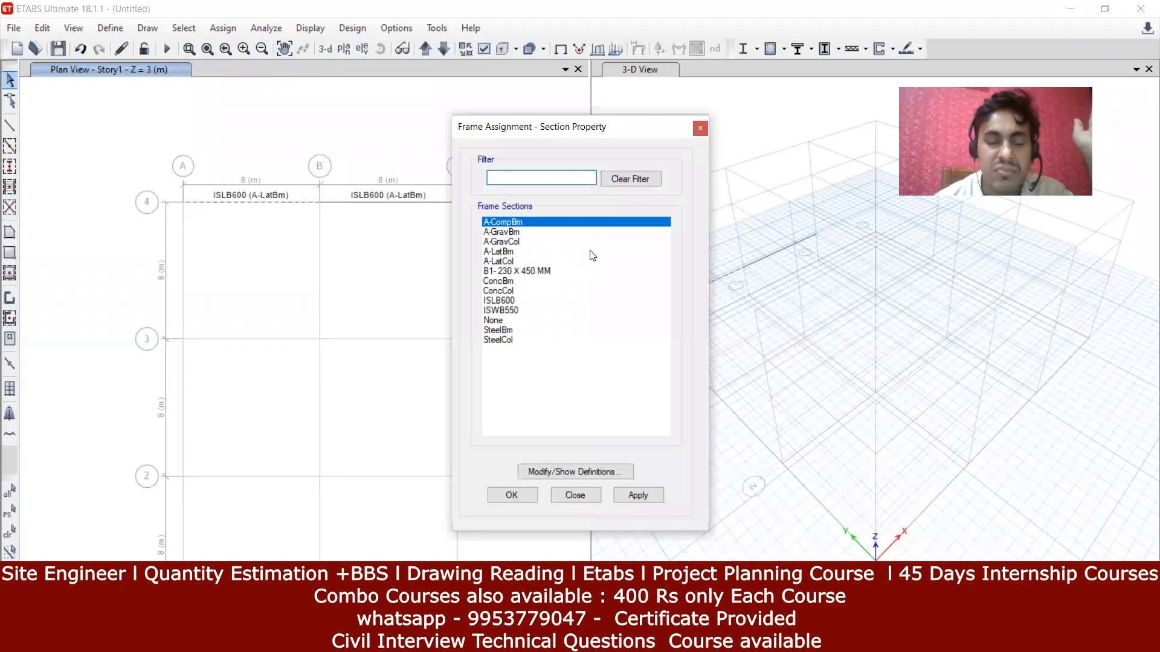
click(495, 271)
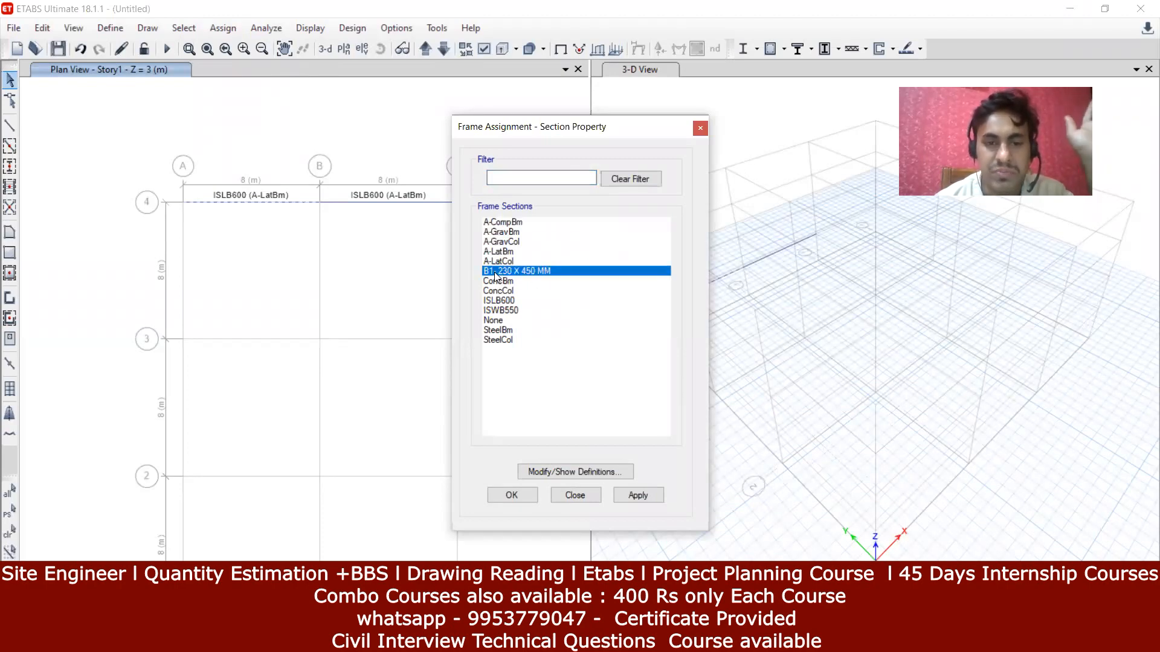
click(652, 497)
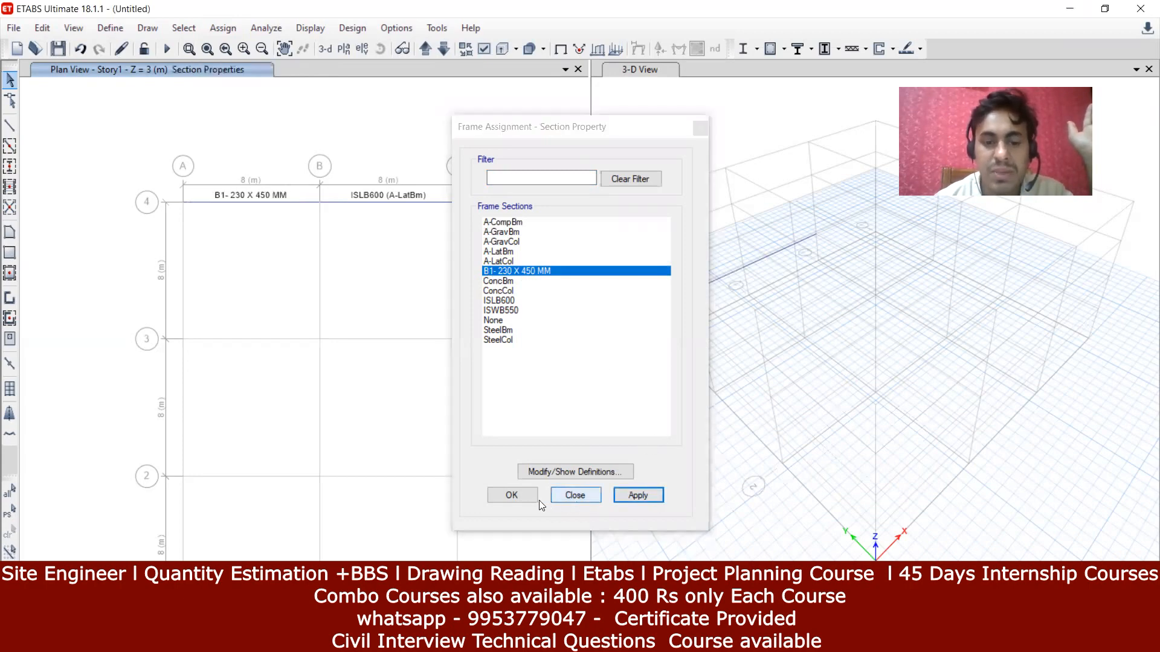
click(511, 495)
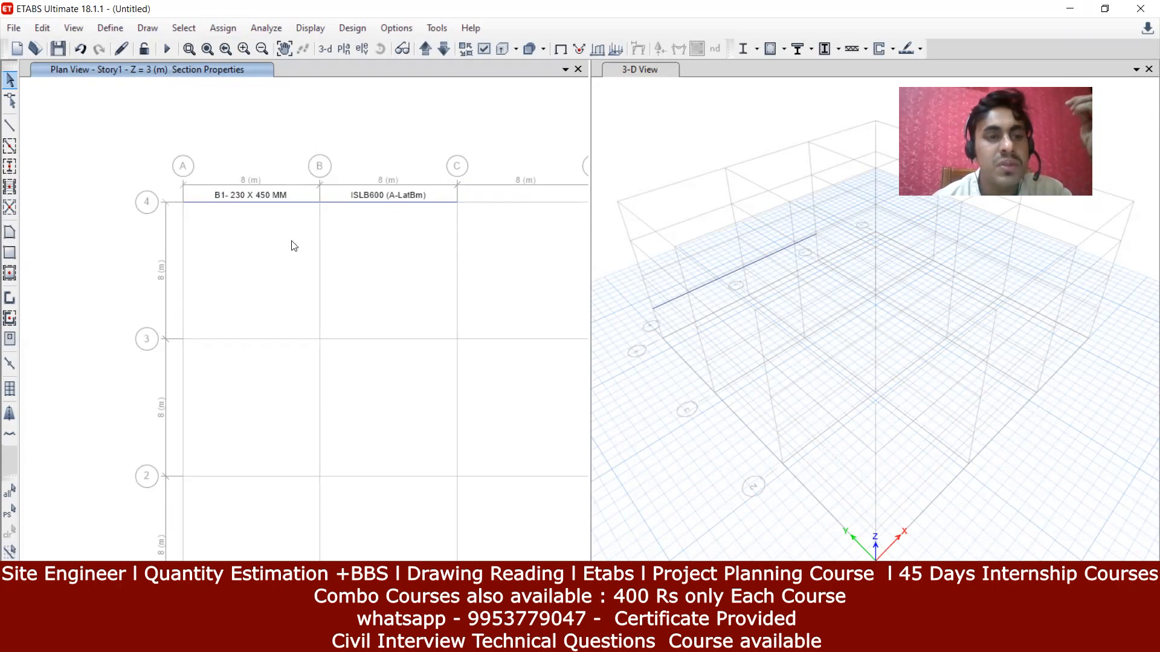
Step: Restore and pan the 3-D view, then show the Story2 plan at Z = 6 m
click(227, 50)
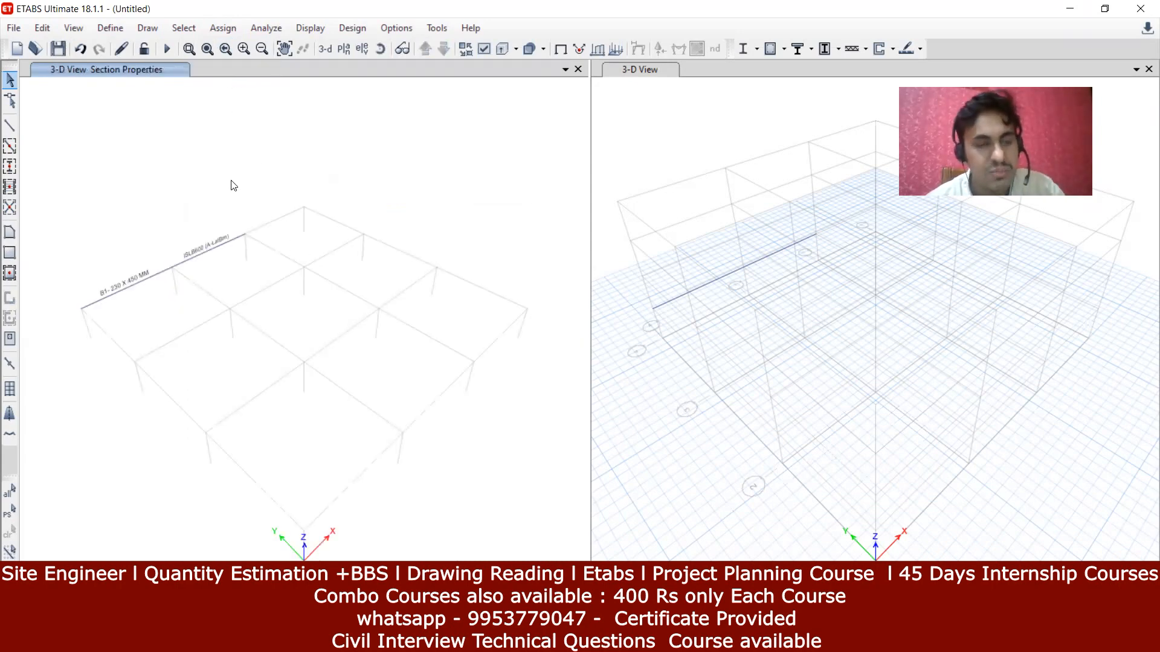
scroll(233, 186, up, 1)
middle_drag(242, 209, 334, 216)
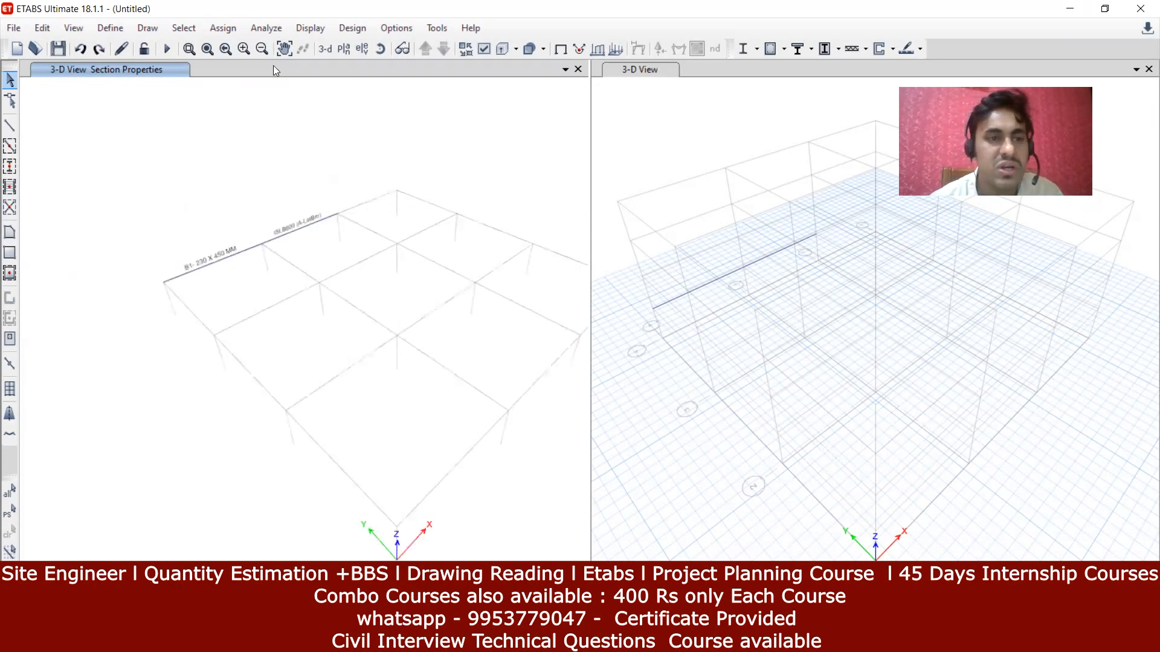
click(343, 49)
click(490, 287)
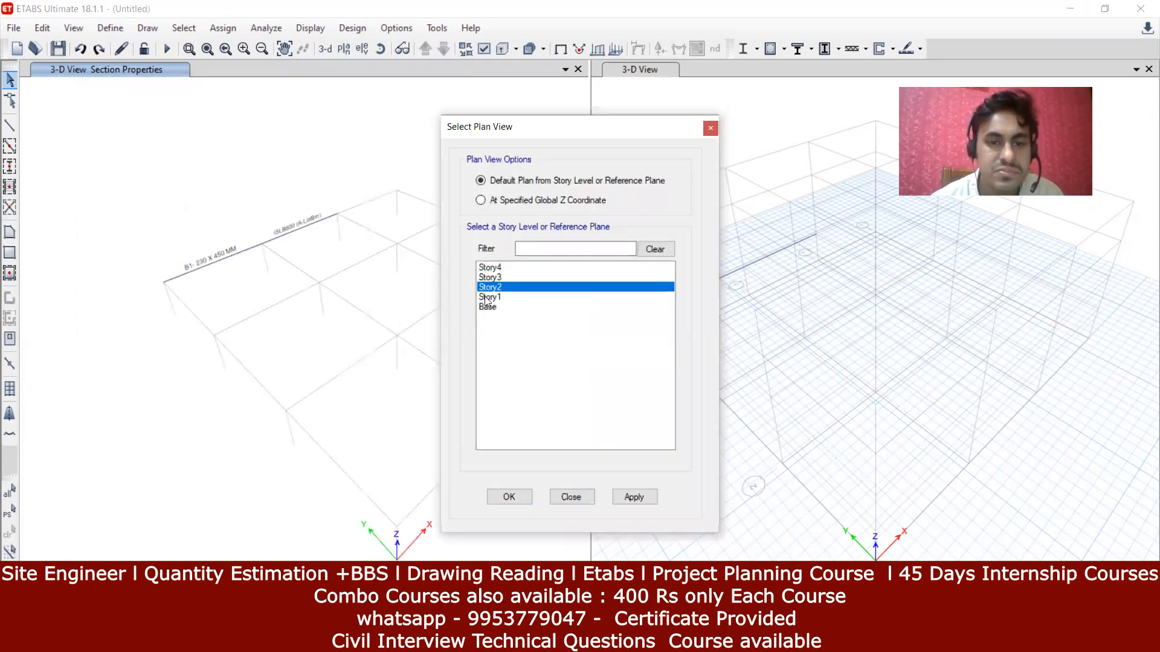
click(493, 502)
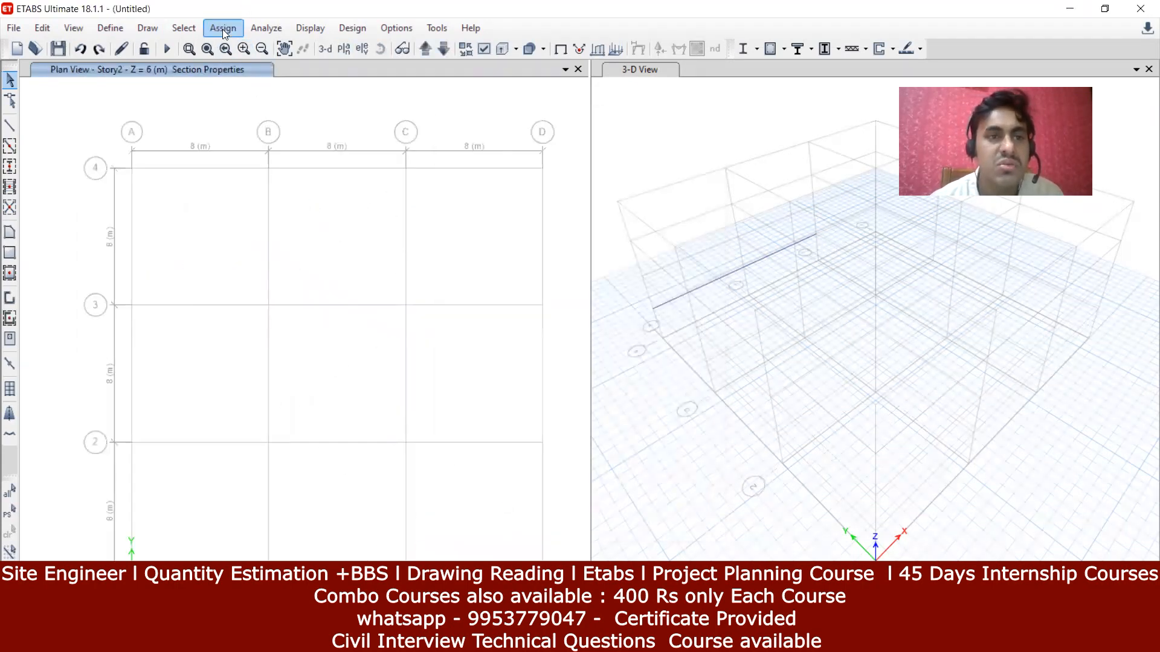
Step: Browse the Assign and Analyze menus
click(223, 28)
mouse_move(239, 68)
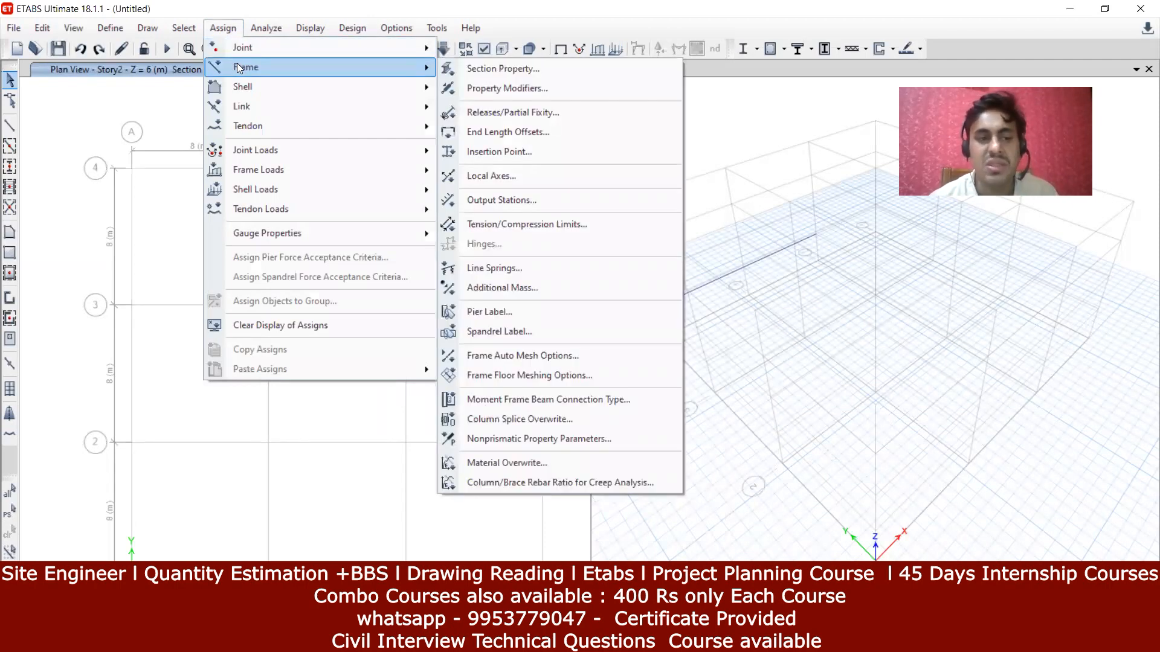
click(266, 28)
click(211, 117)
click(276, 29)
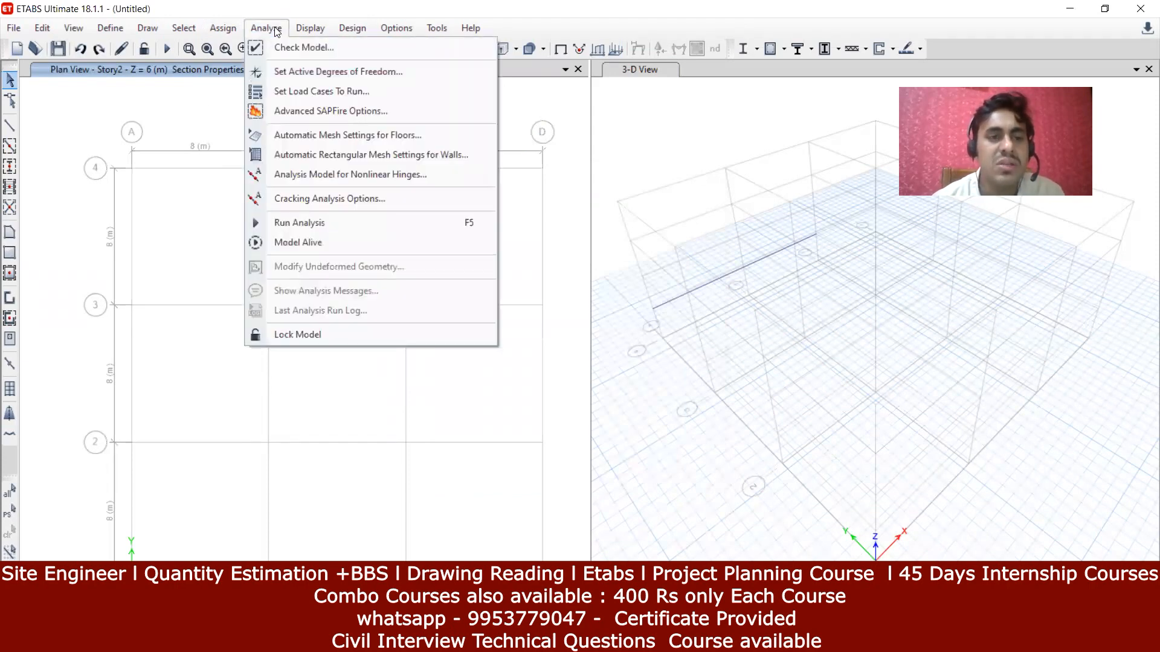
Step: Browse the Analyze and Display menus, ending on the Design menu
click(275, 29)
click(267, 29)
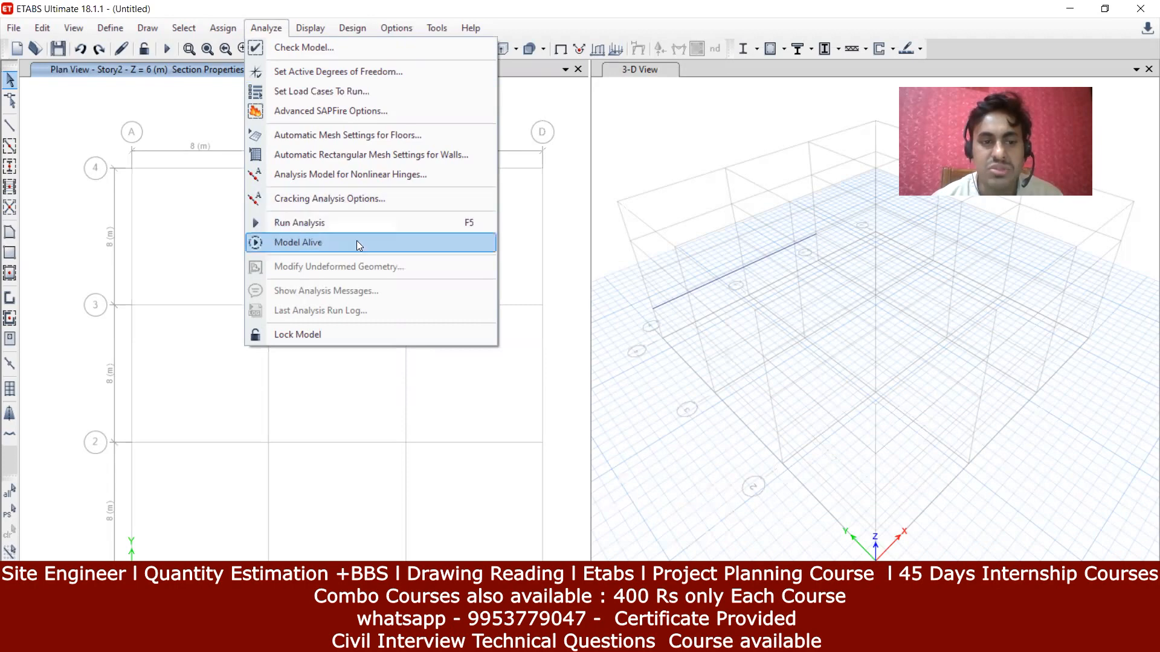
click(314, 31)
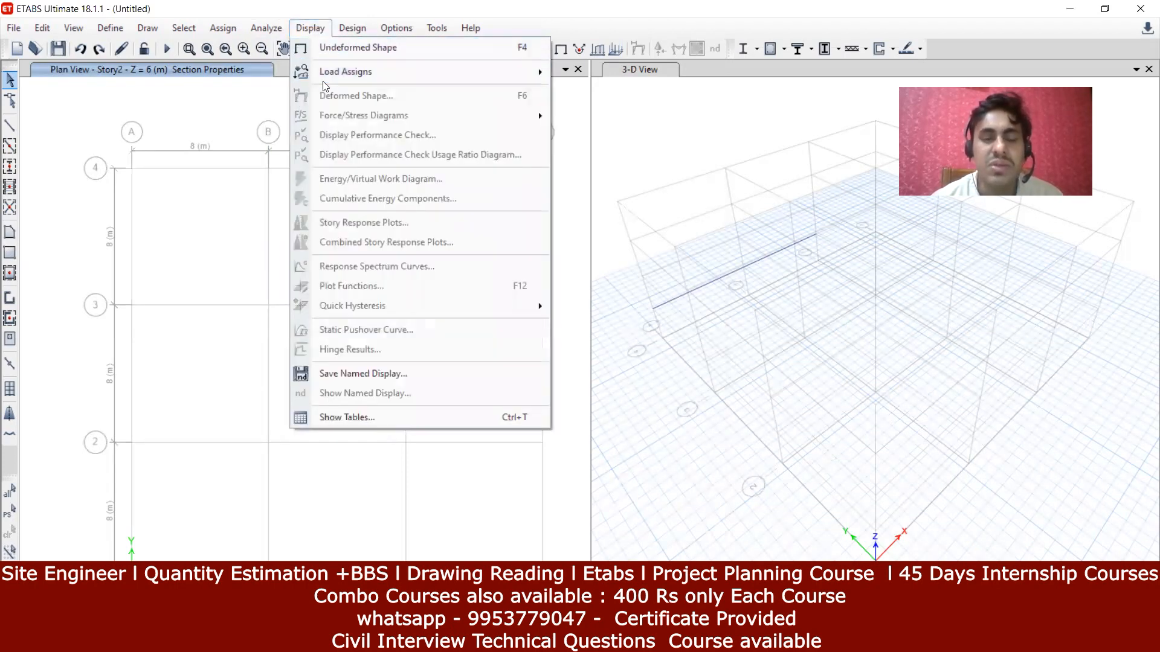
mouse_move(332, 83)
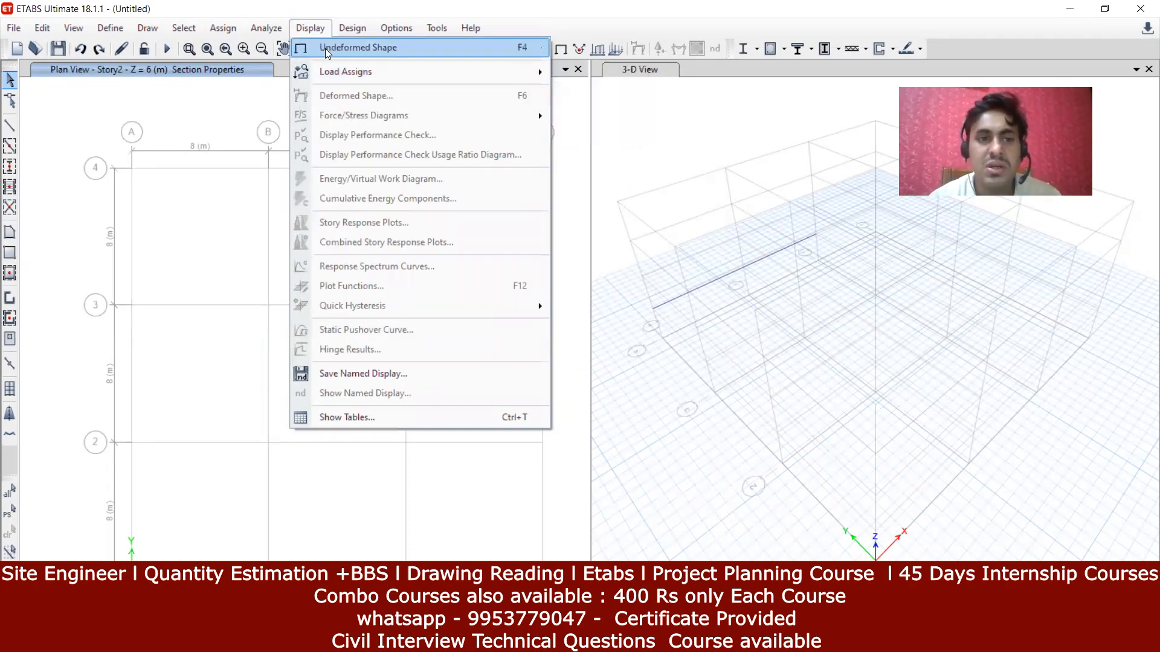
click(354, 28)
click(354, 28)
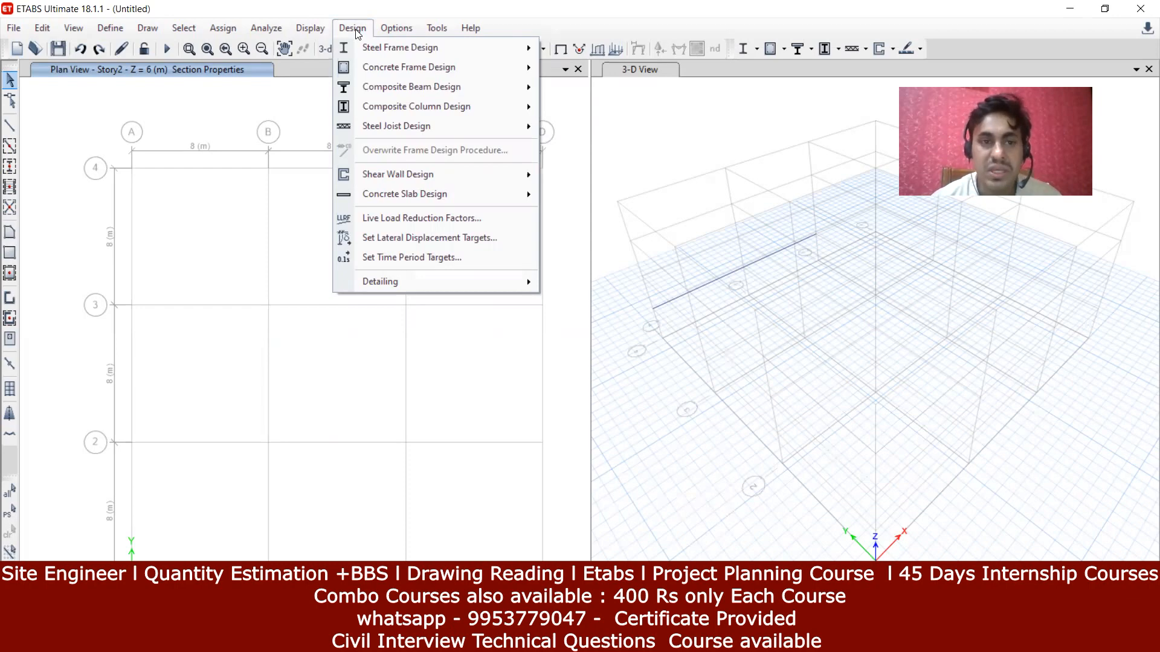
Step: Look through the Concrete Frame, Concrete Slab and Steel Frame Design submenus, then the Options menu
mouse_move(375, 74)
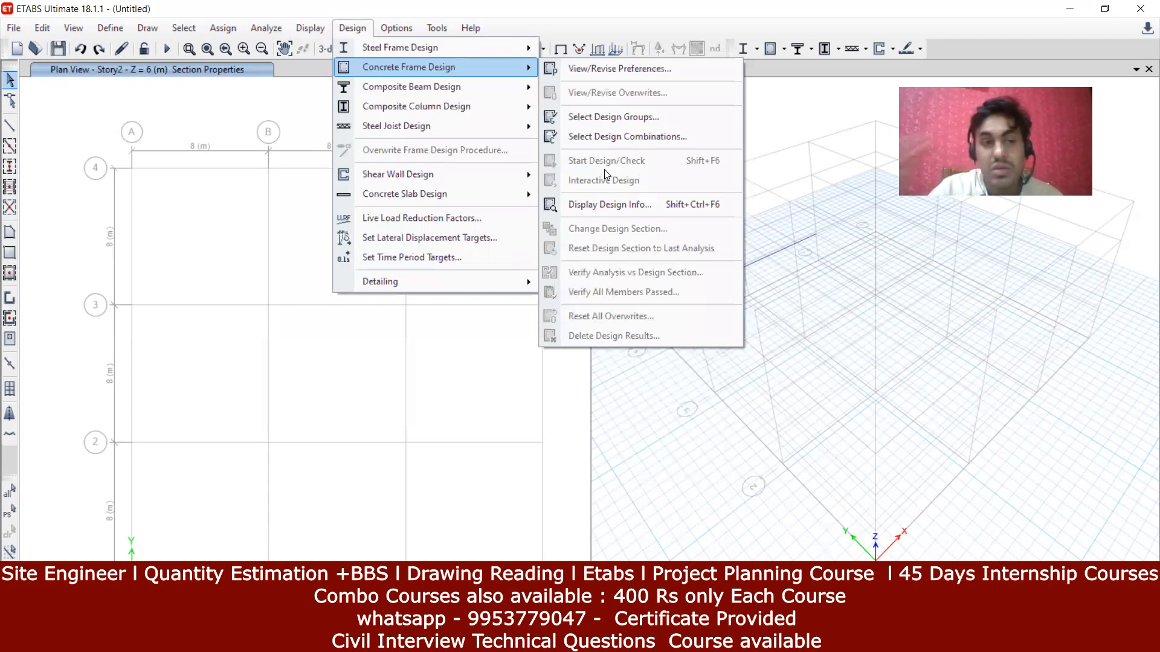
click(359, 33)
click(359, 34)
mouse_move(408, 67)
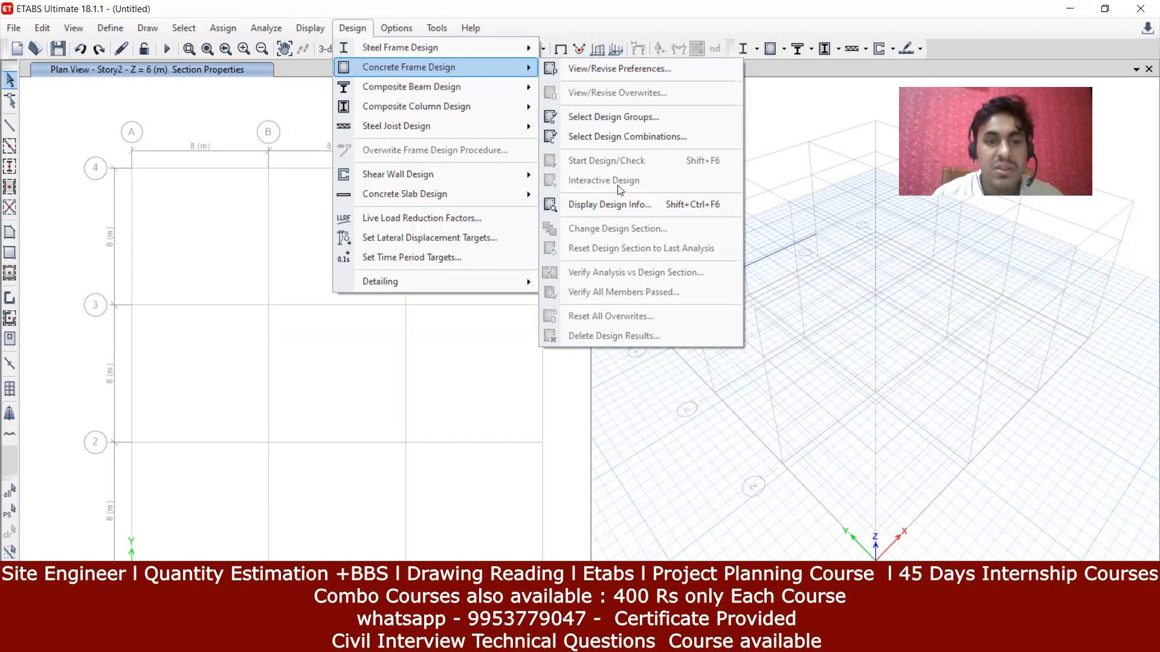
mouse_move(470, 182)
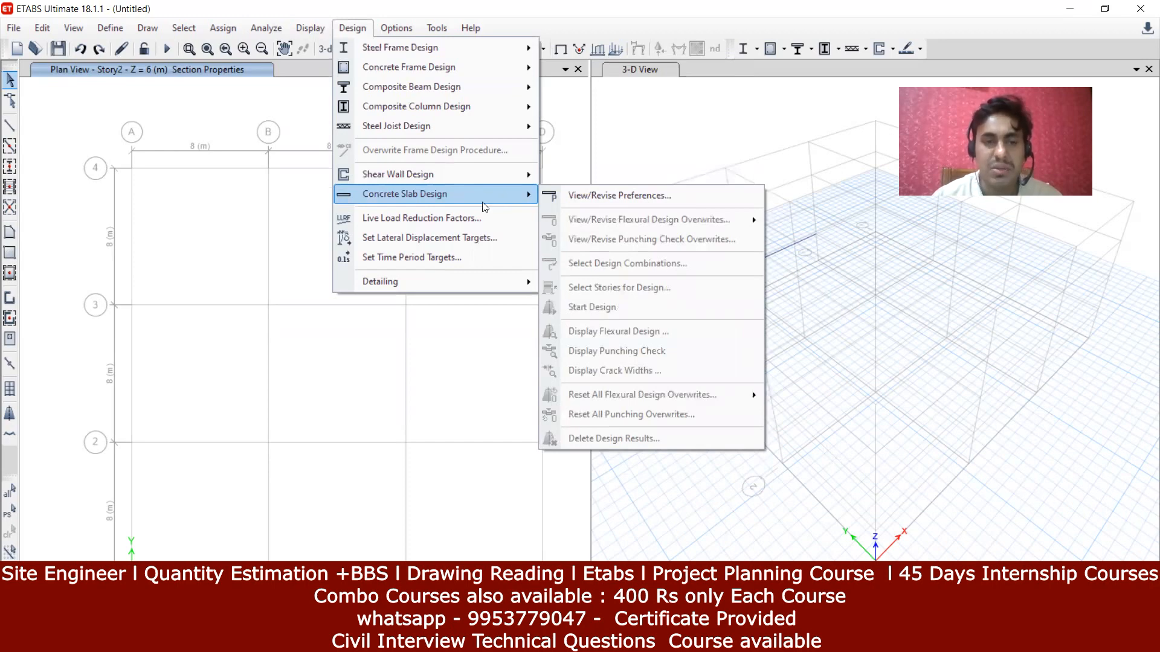
mouse_move(380, 49)
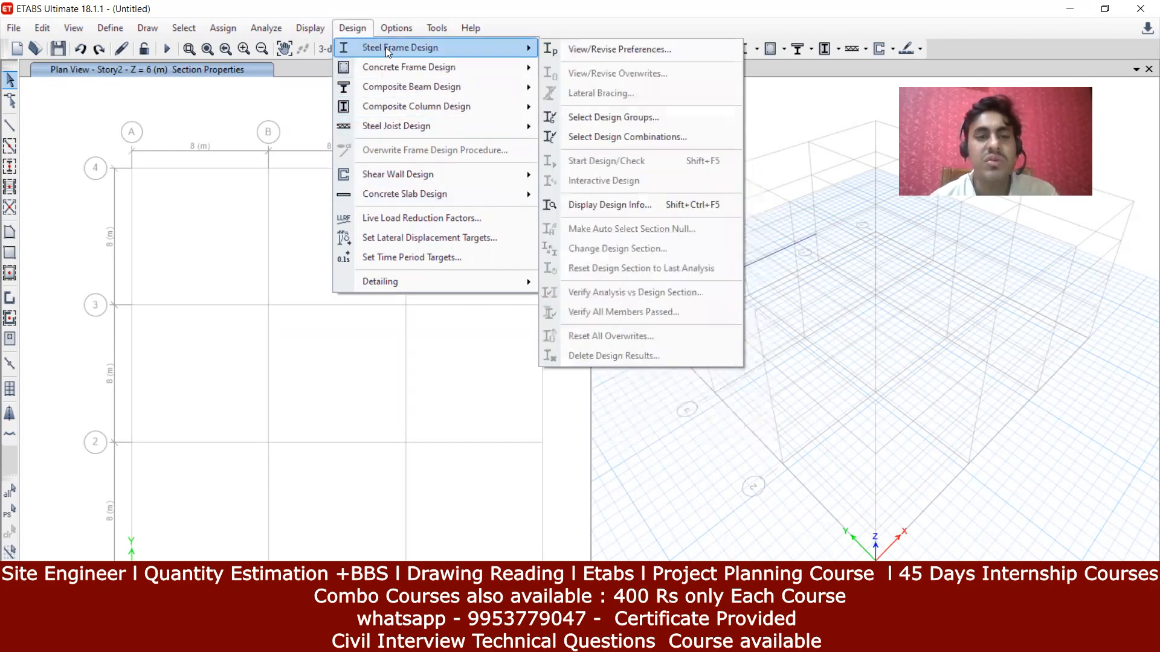
mouse_move(399, 29)
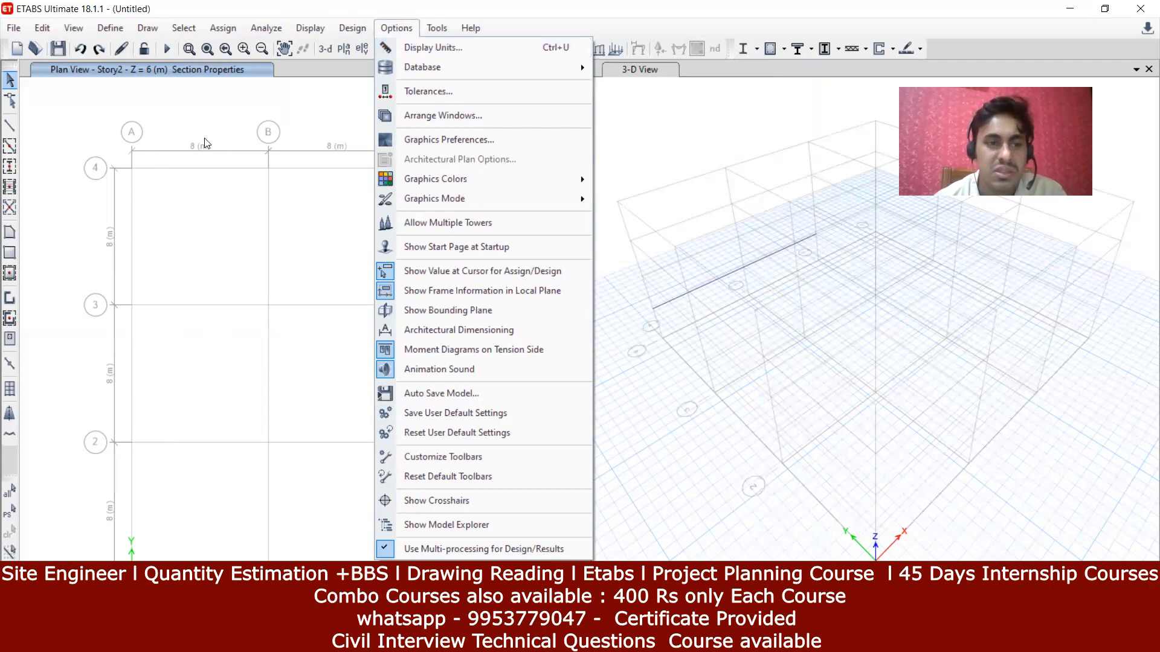
Step: Set the section Length display unit to ft
click(422, 56)
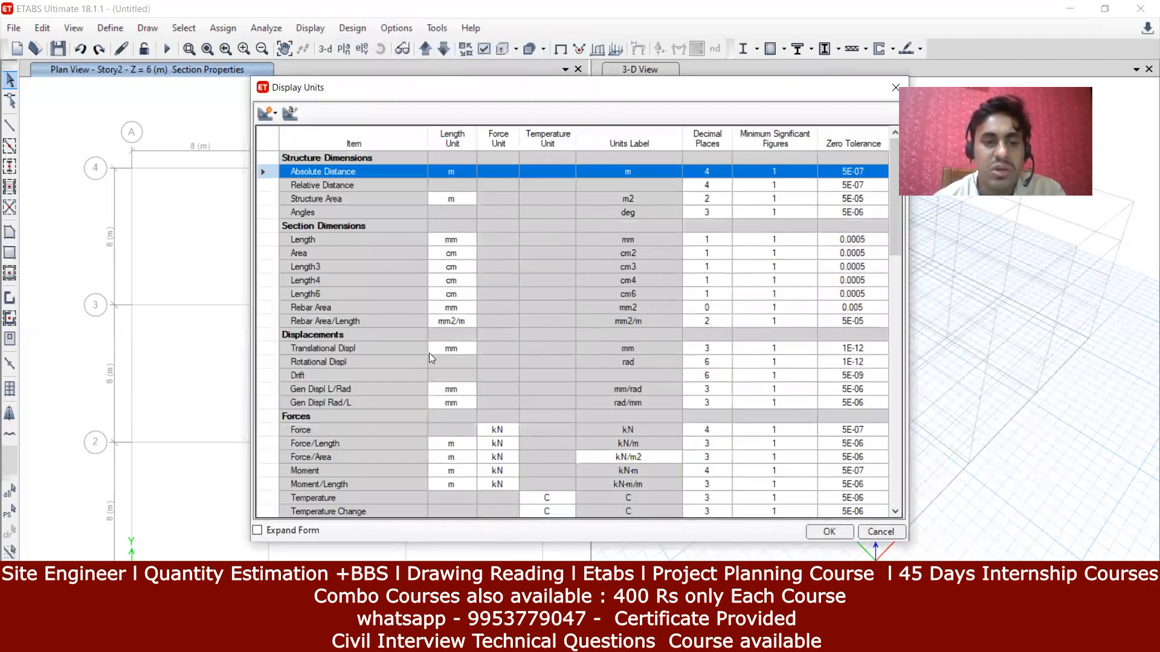
scroll(429, 353, down, 9)
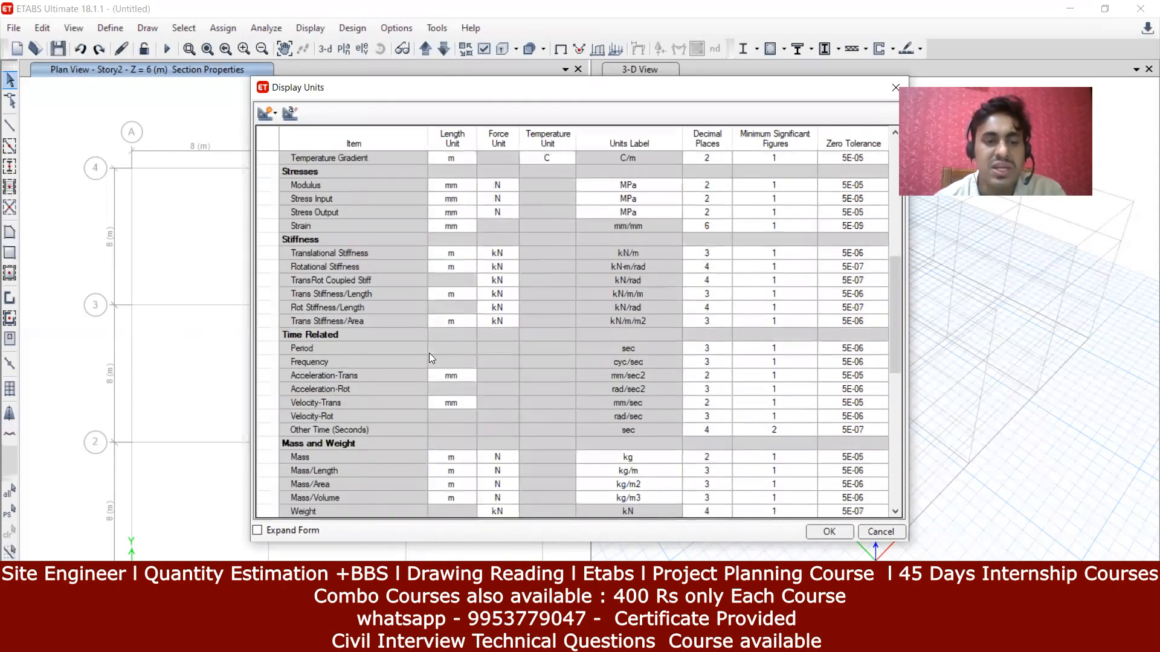
scroll(429, 353, down, 9)
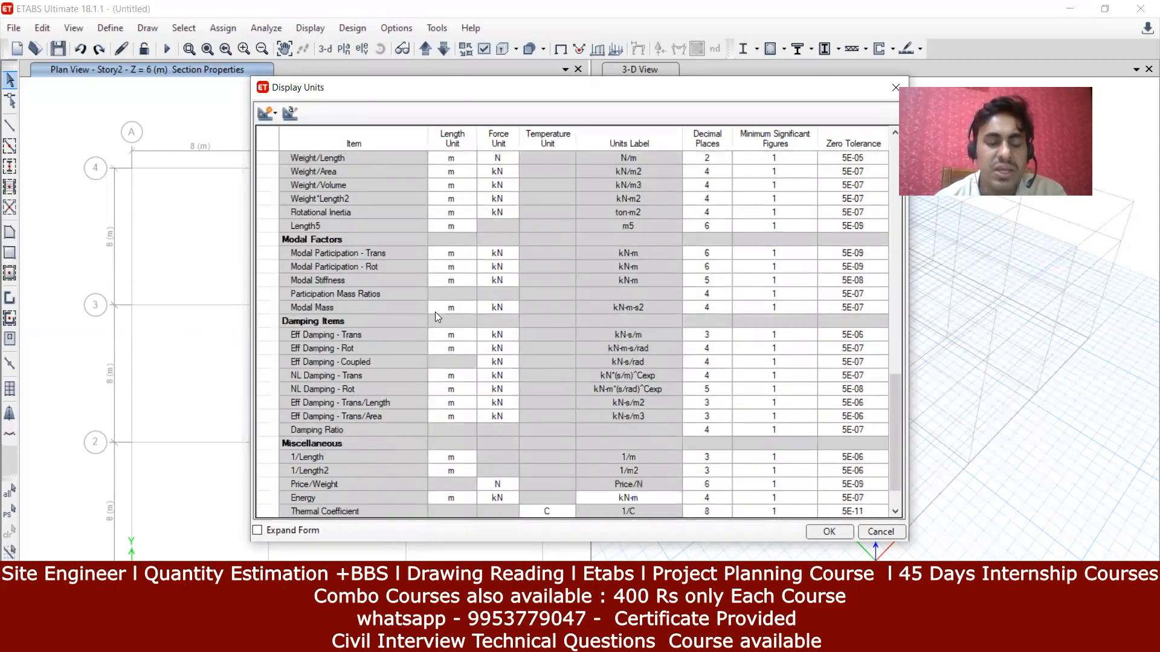
scroll(484, 426, down, 2)
scroll(460, 415, up, 17)
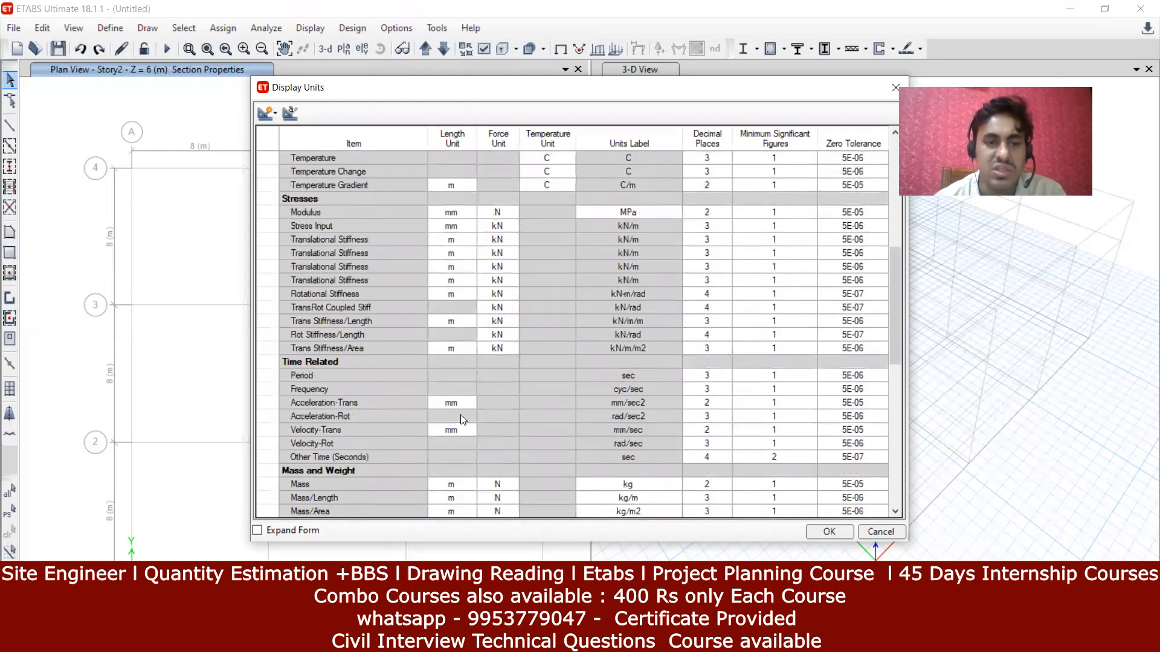
scroll(460, 415, up, 3)
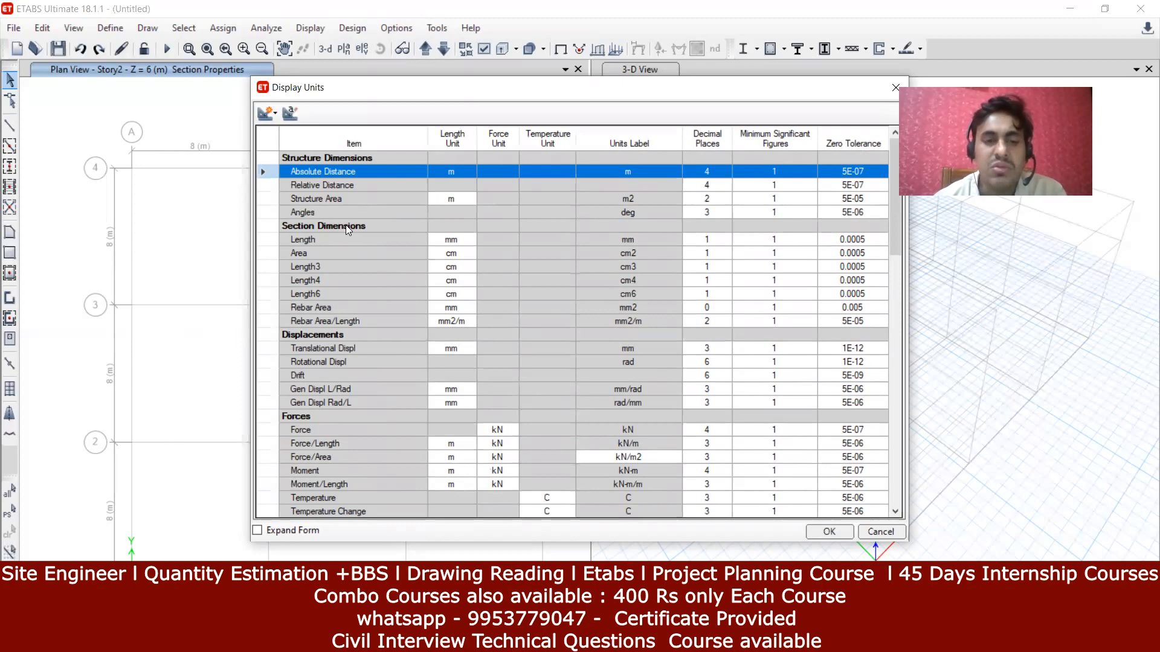
click(447, 240)
click(469, 241)
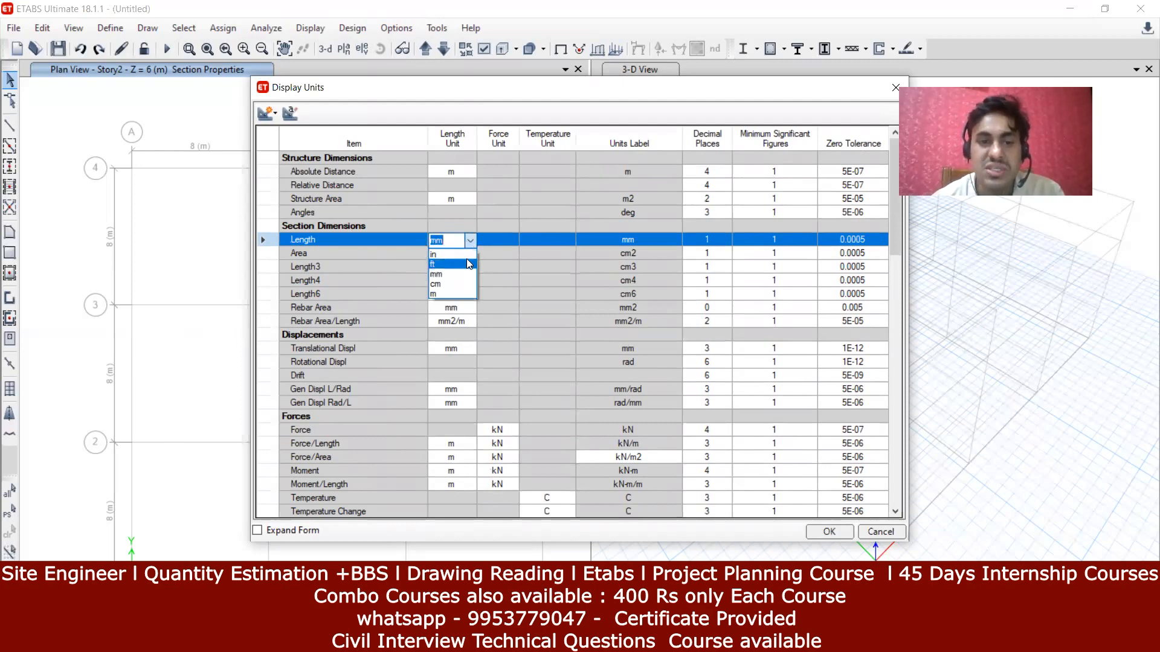
click(469, 263)
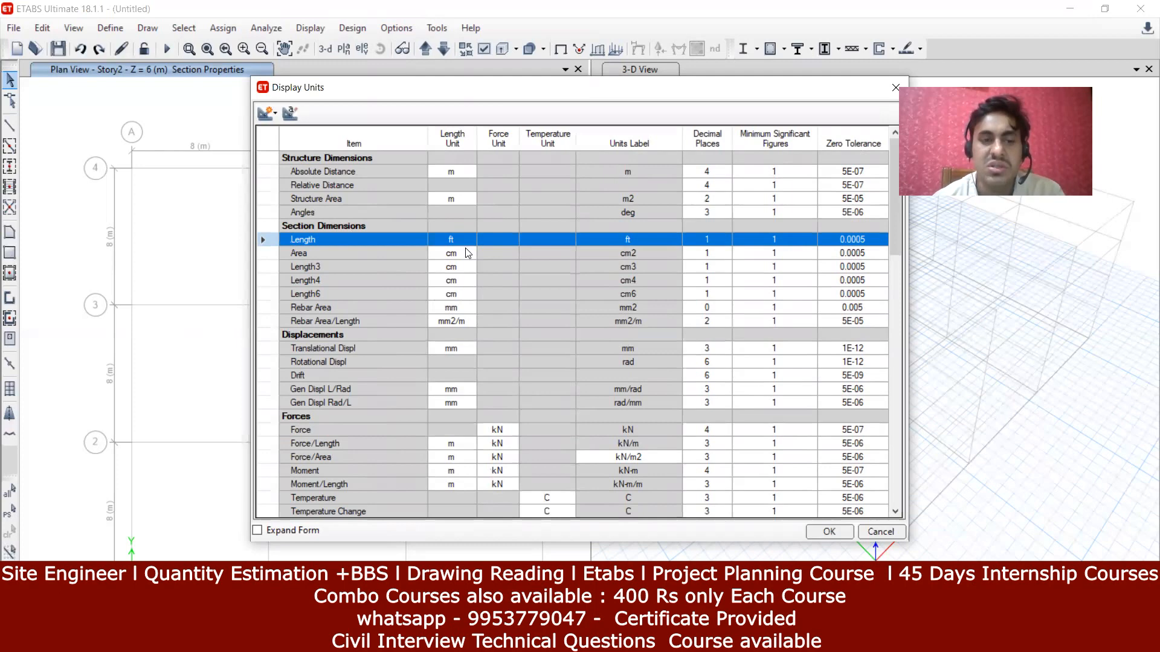
Step: Set the Force/Length display unit to kN/ft and confirm the display units
scroll(445, 333, down, 1)
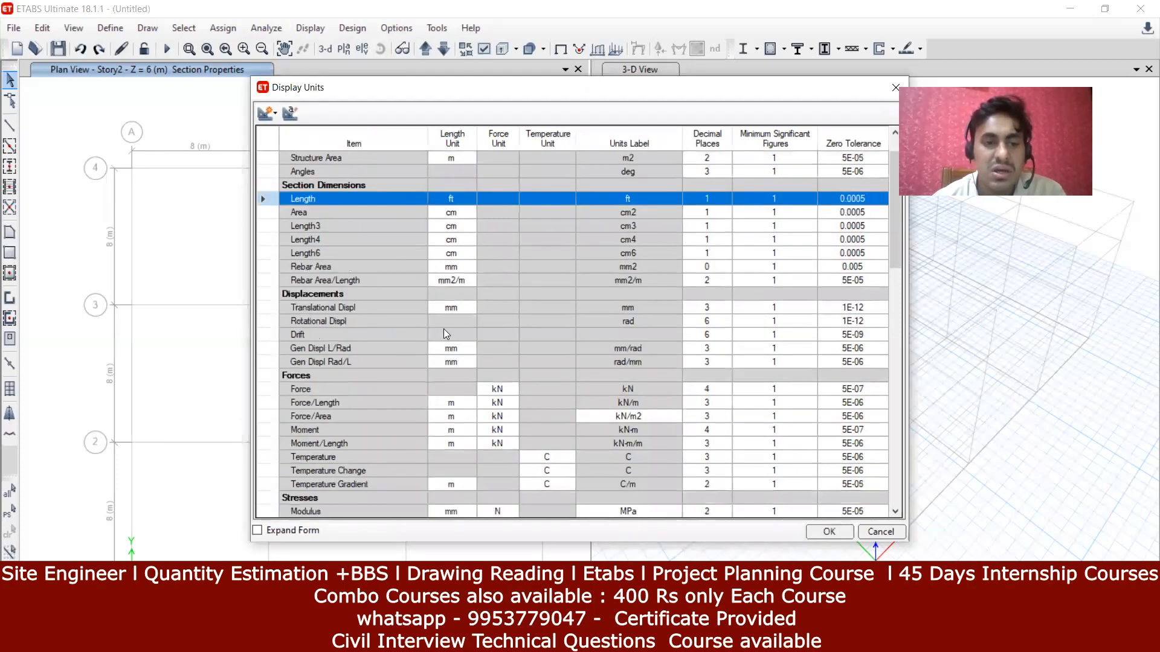
scroll(445, 333, up, 1)
scroll(445, 333, down, 3)
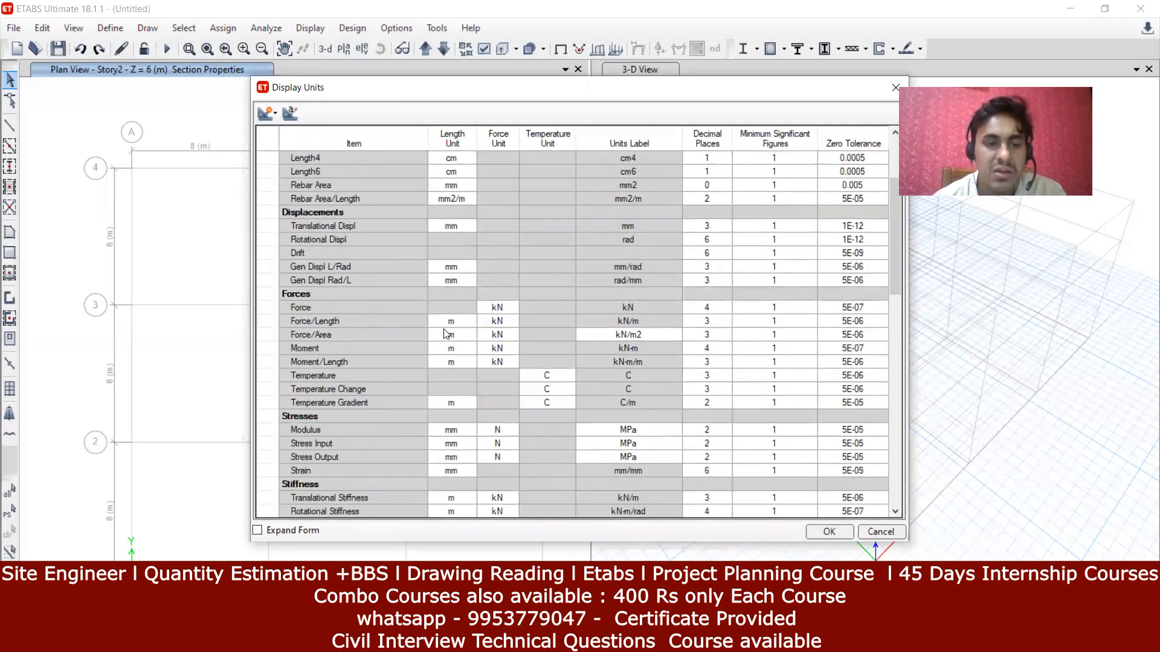
scroll(446, 333, down, 7)
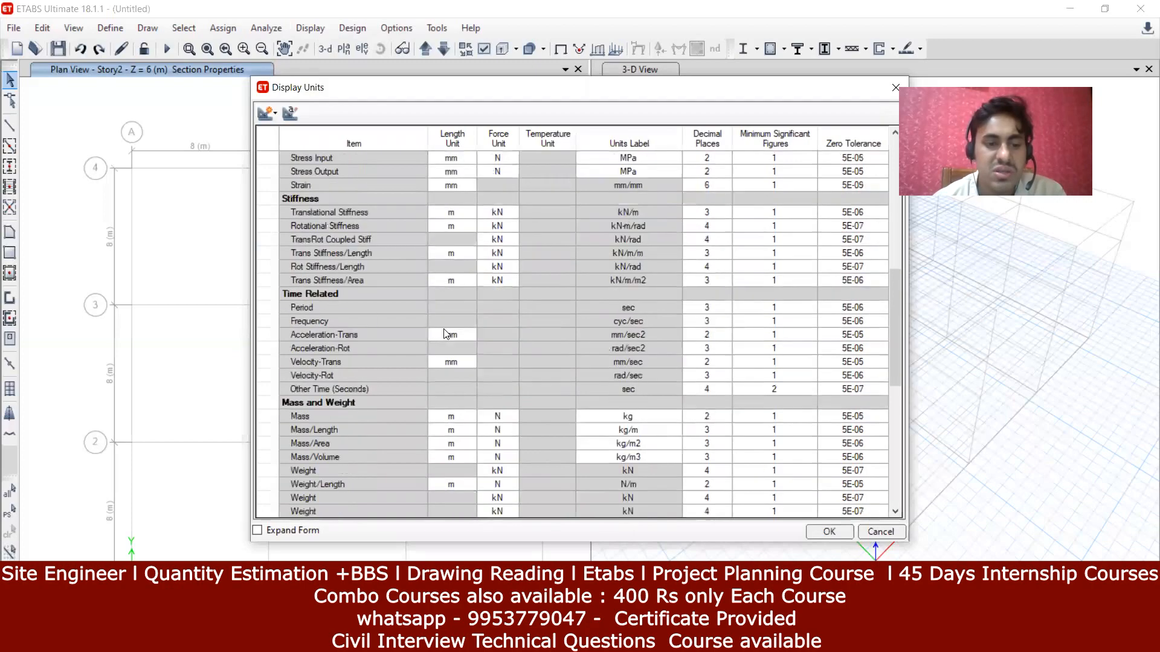
scroll(445, 333, down, 10)
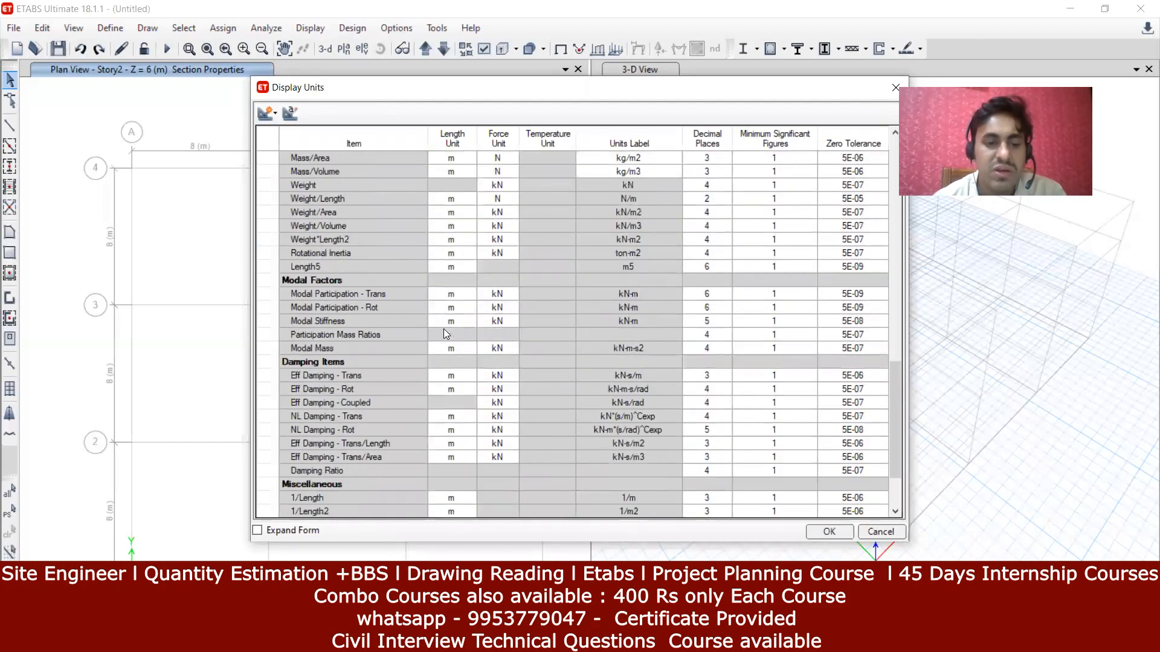
scroll(445, 334, up, 17)
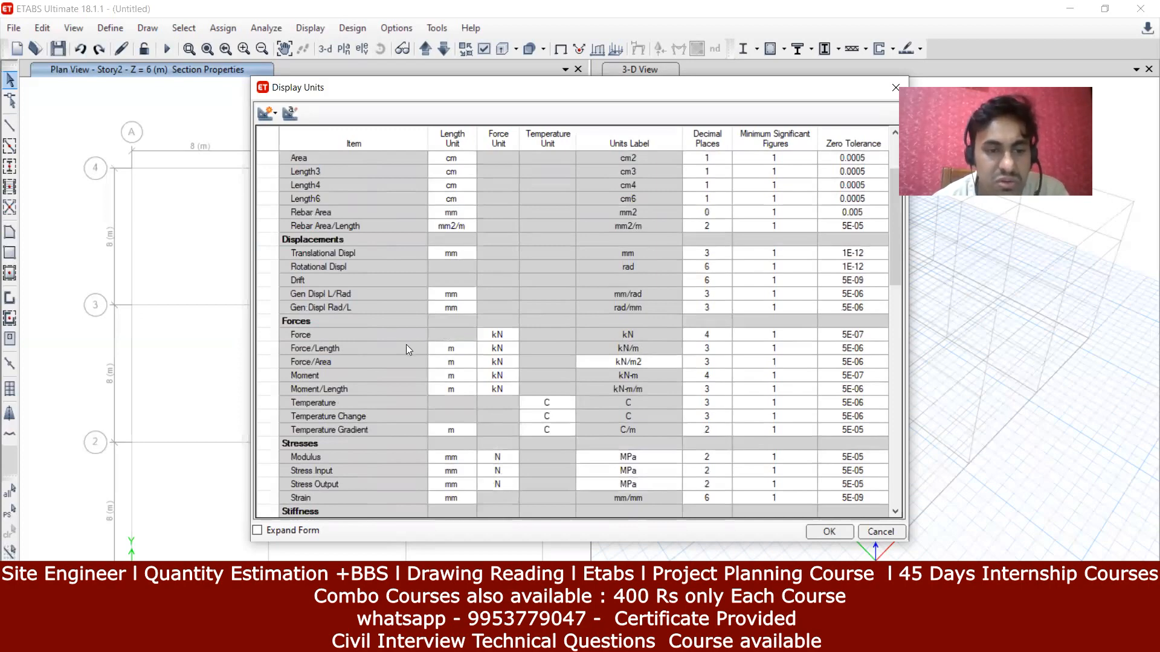
click(469, 349)
click(471, 349)
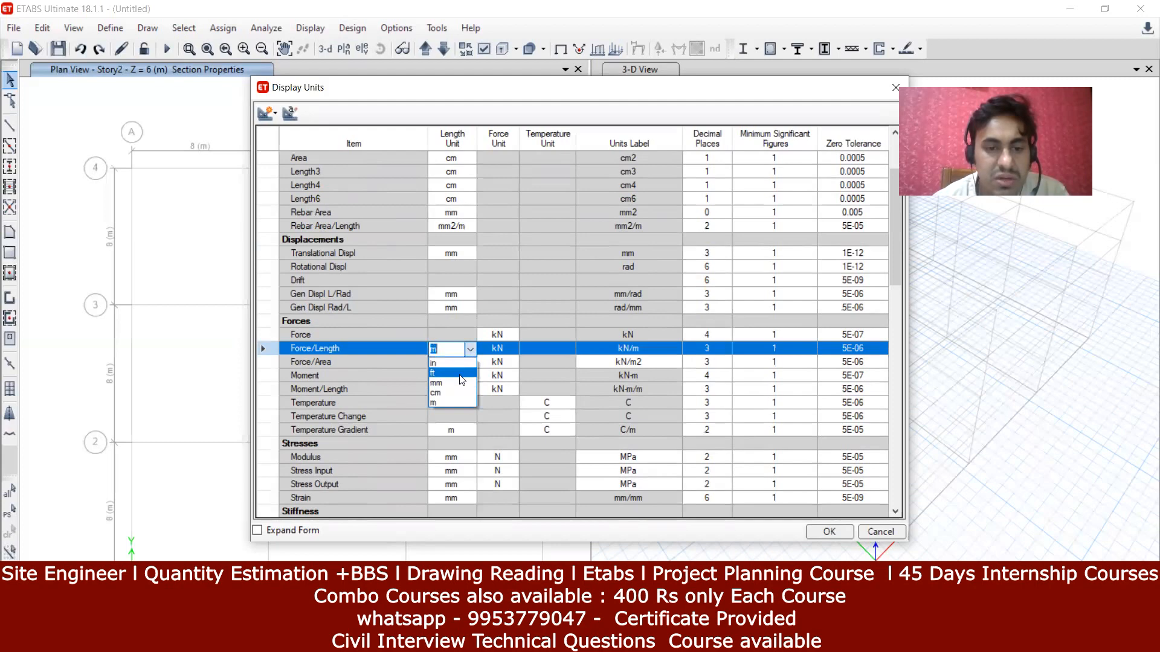
click(460, 375)
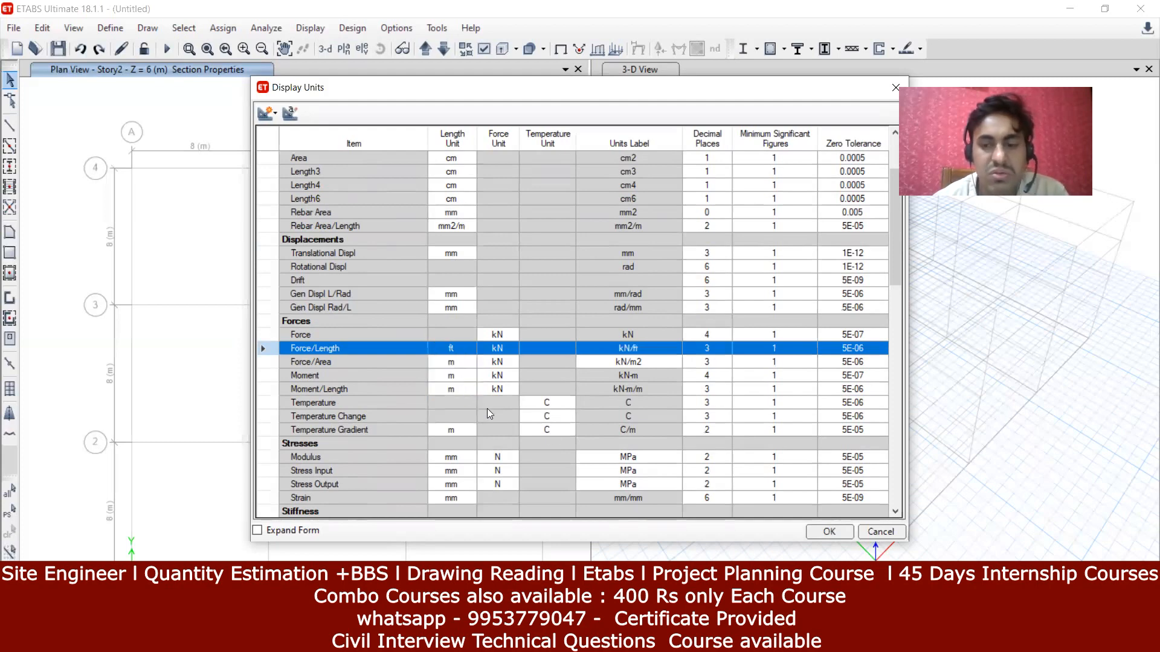
click(830, 532)
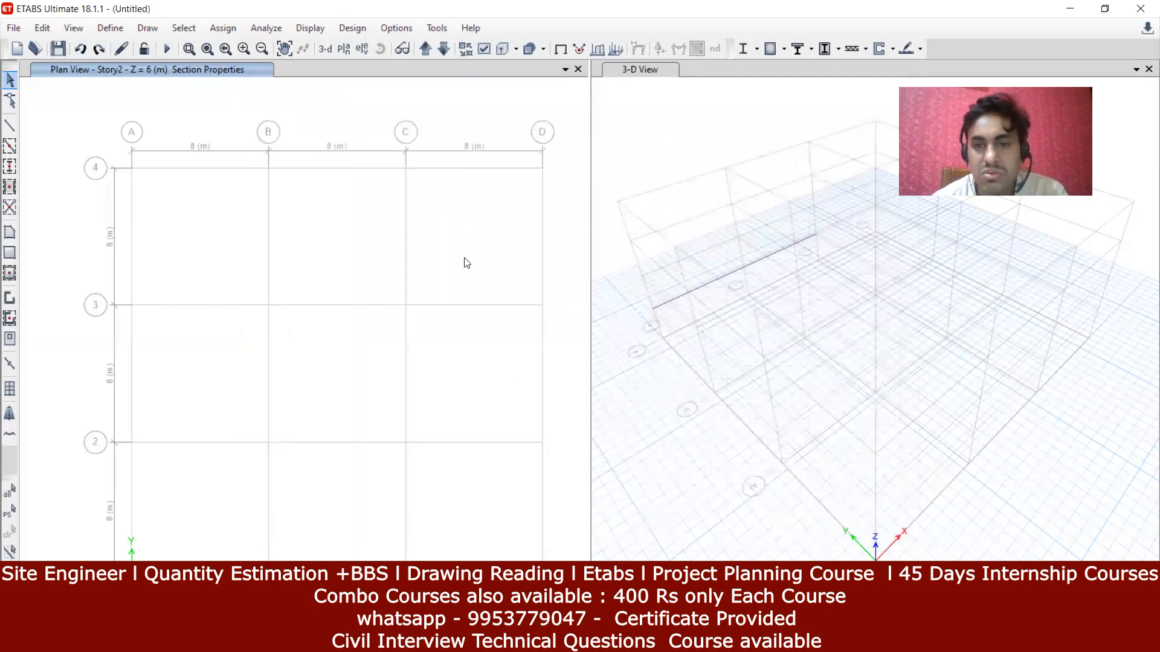
Step: Set the Structure Area display unit to ft2 and confirm
middle_drag(381, 259, 385, 257)
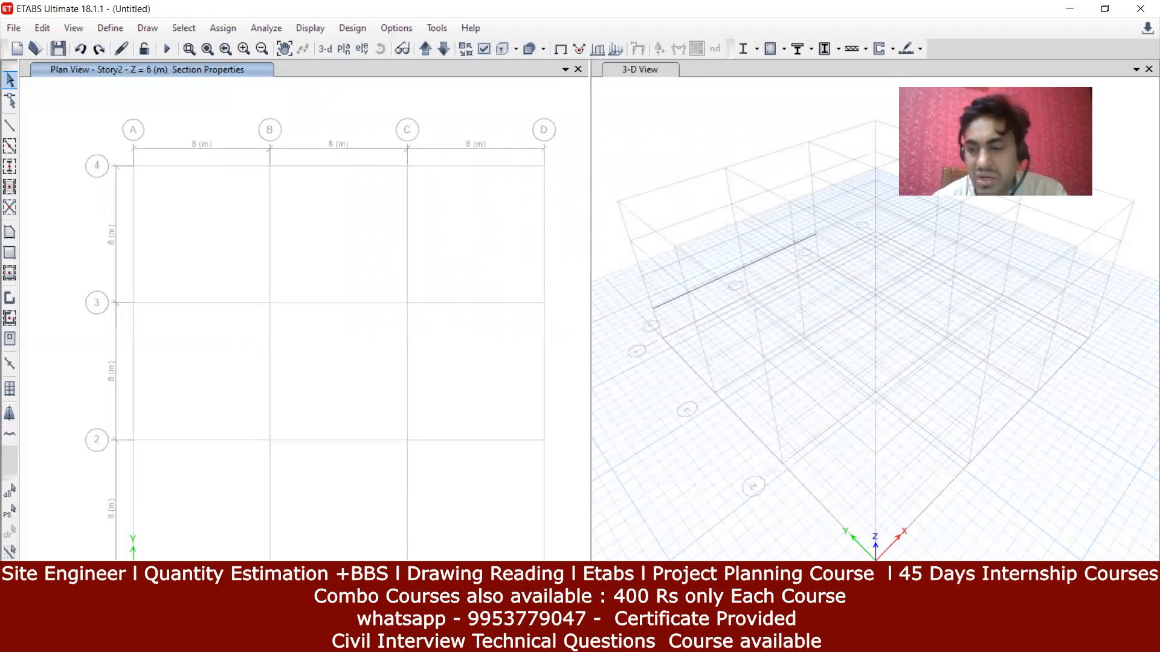
click(1131, 619)
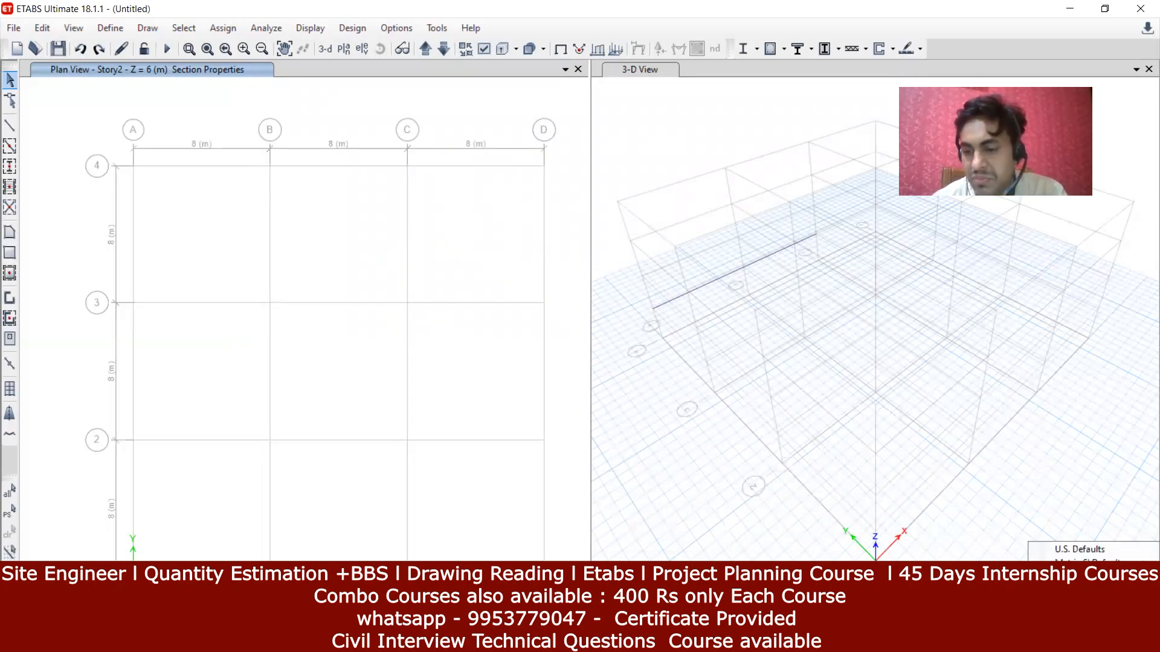
click(1079, 607)
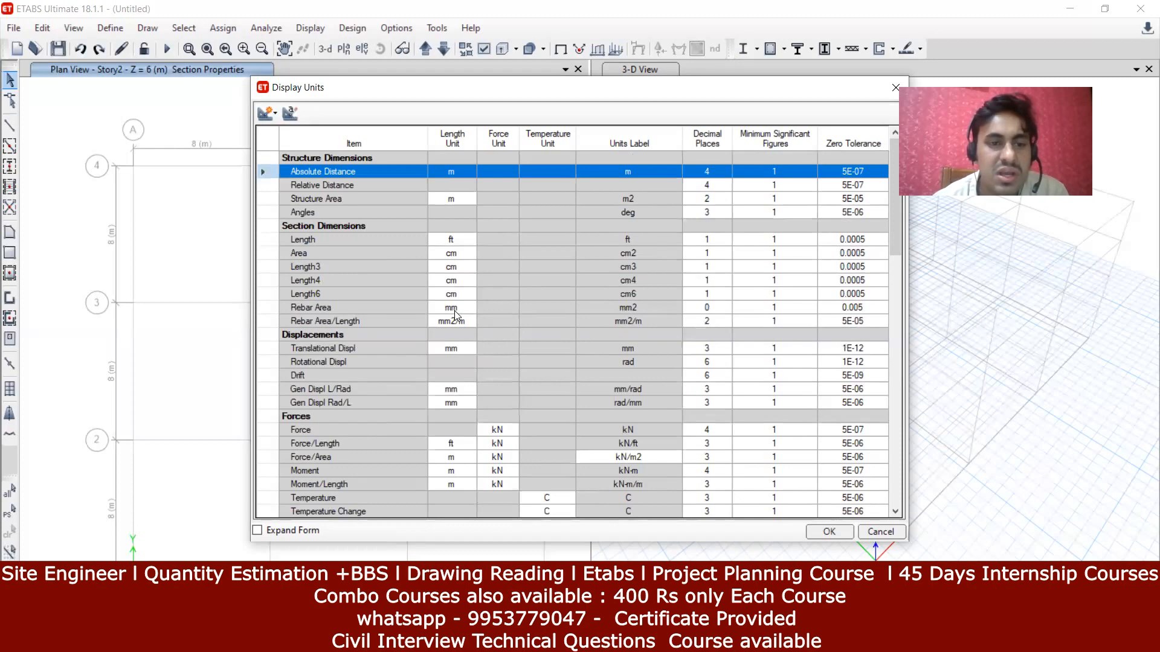
click(456, 199)
click(472, 201)
click(471, 202)
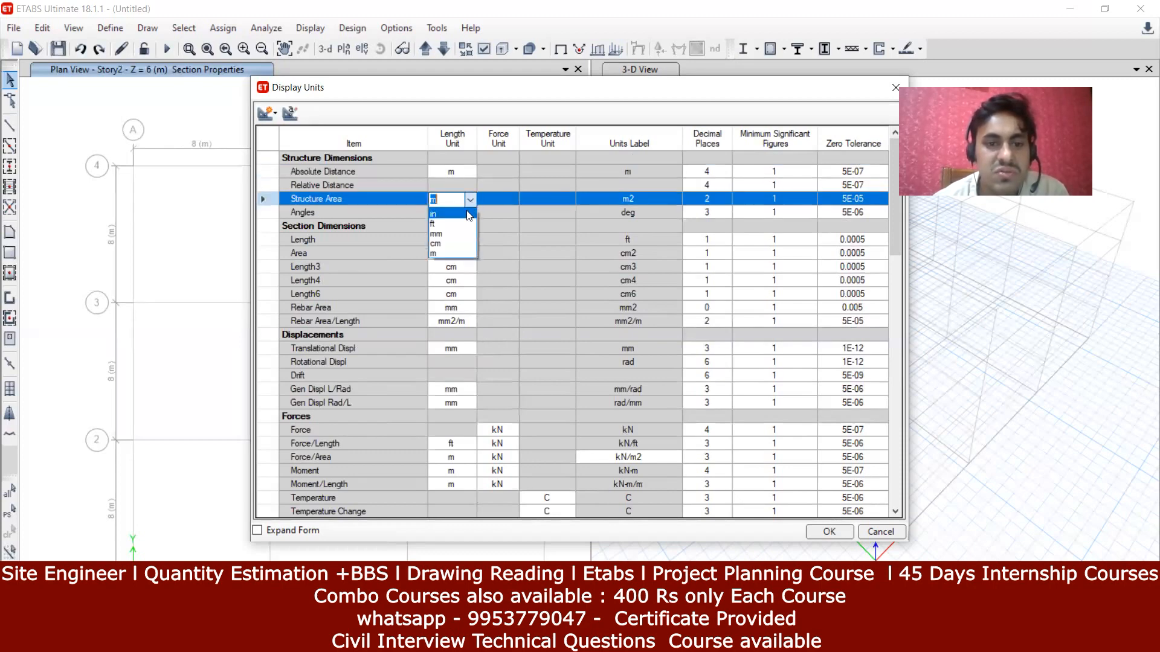
click(469, 226)
click(509, 235)
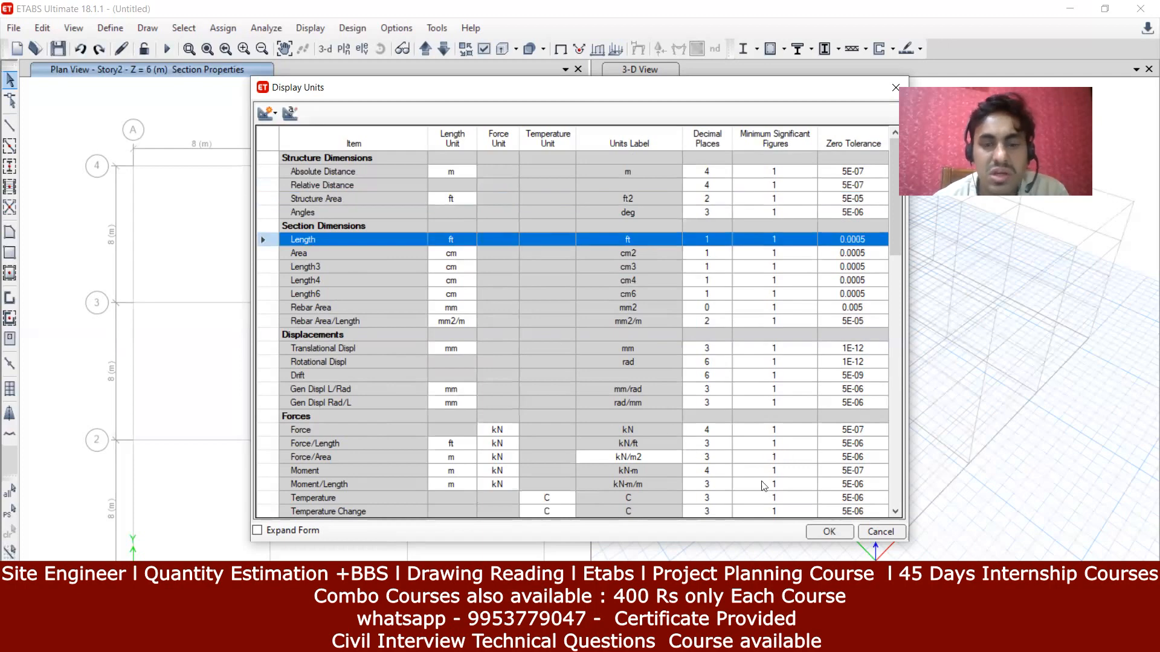
click(845, 531)
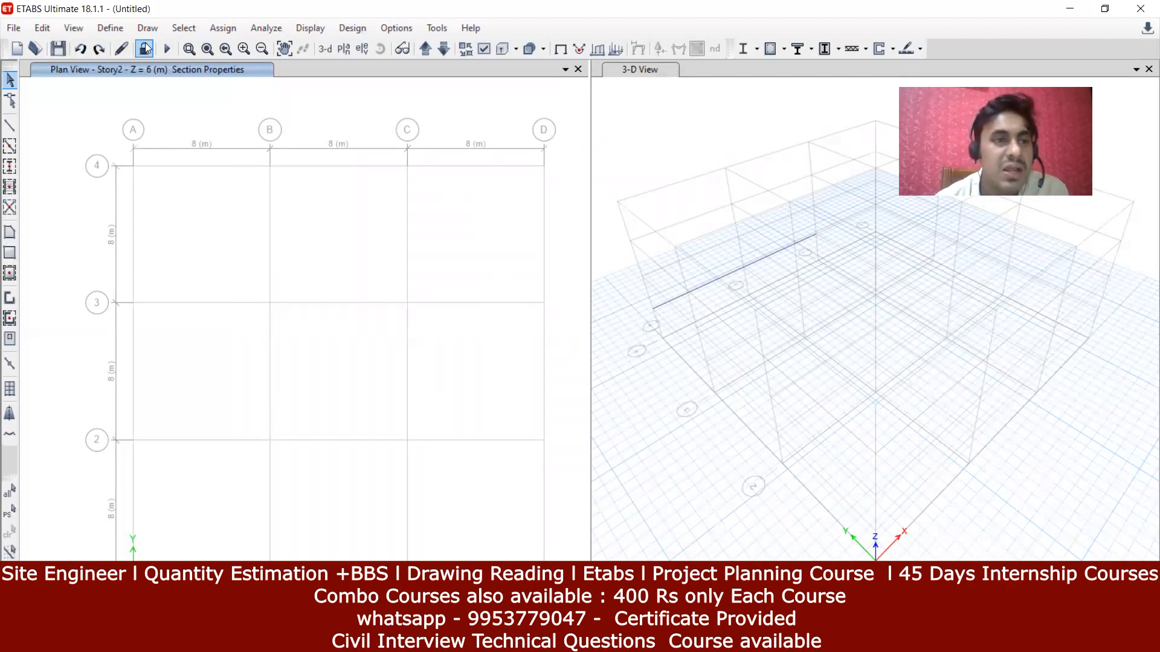
click(117, 31)
Step: Review the B1- 230 X 450 MM section (M30, 1.5 ft by 0.8 ft) and close without changes
mouse_move(254, 70)
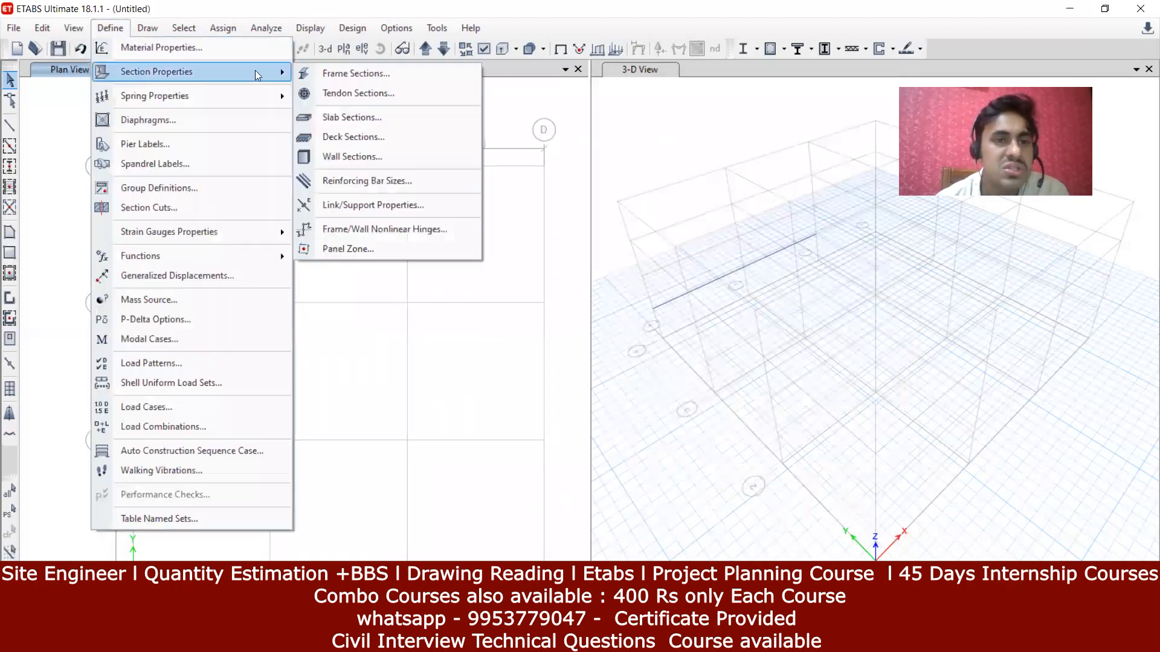
click(343, 71)
click(437, 322)
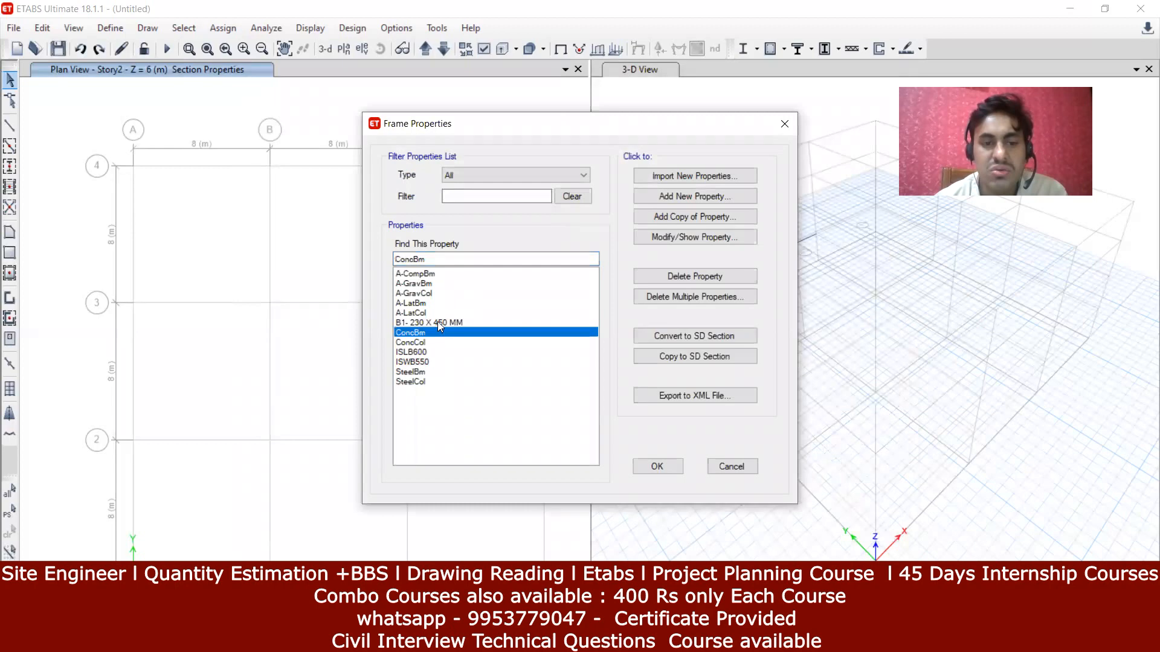
click(693, 231)
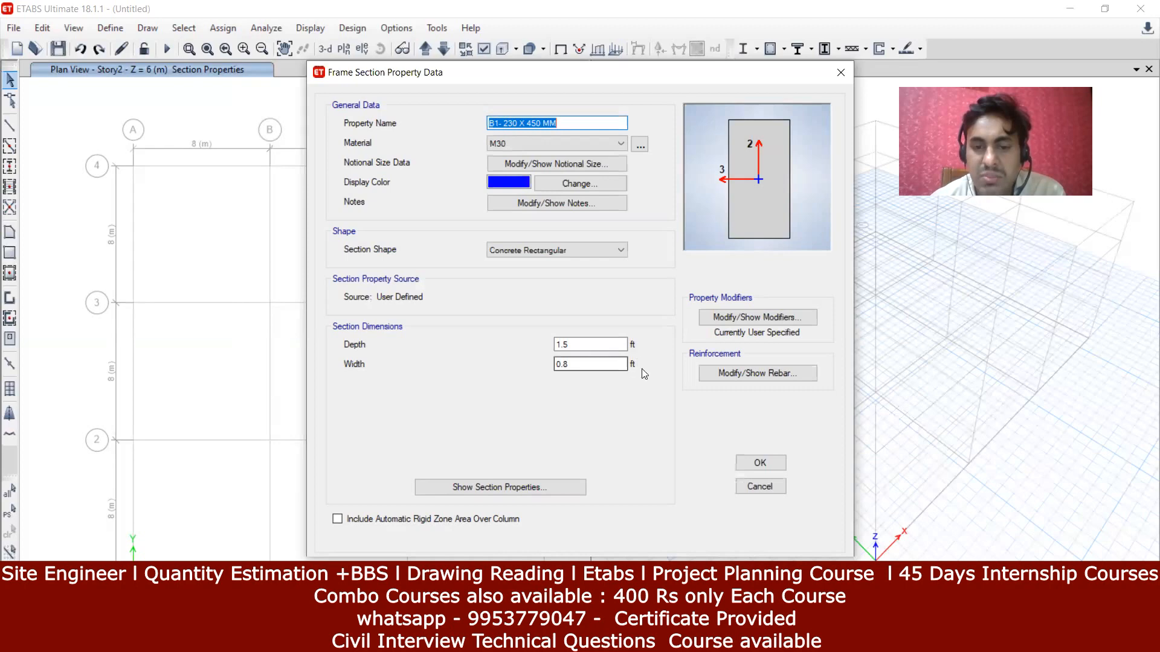
click(513, 127)
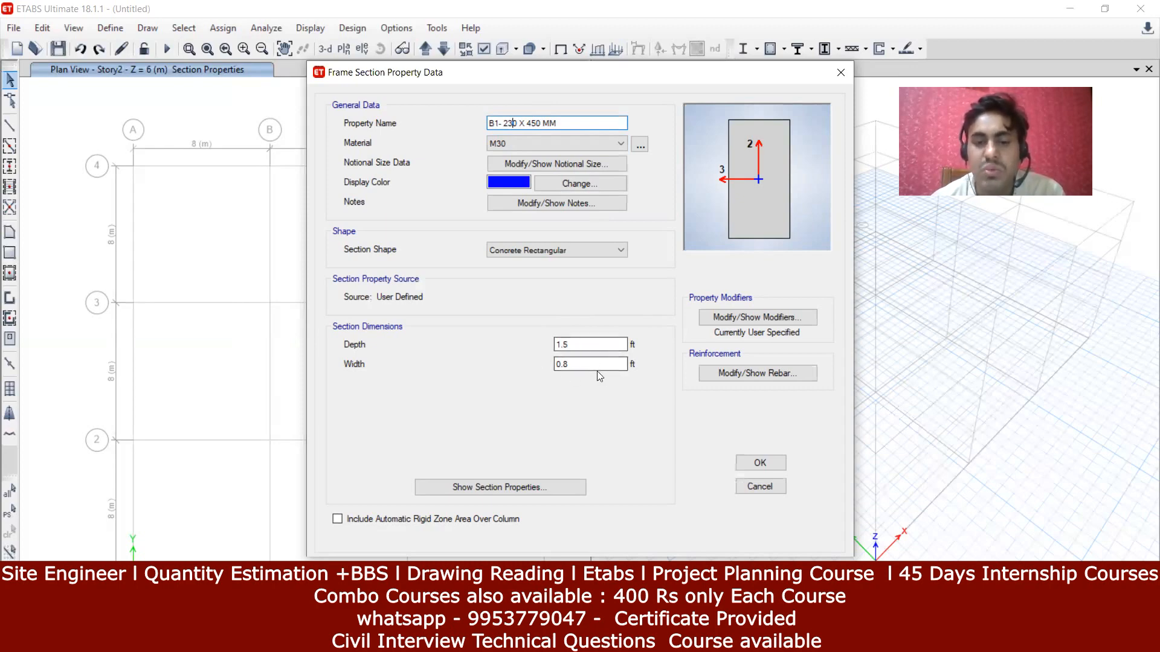
click(773, 462)
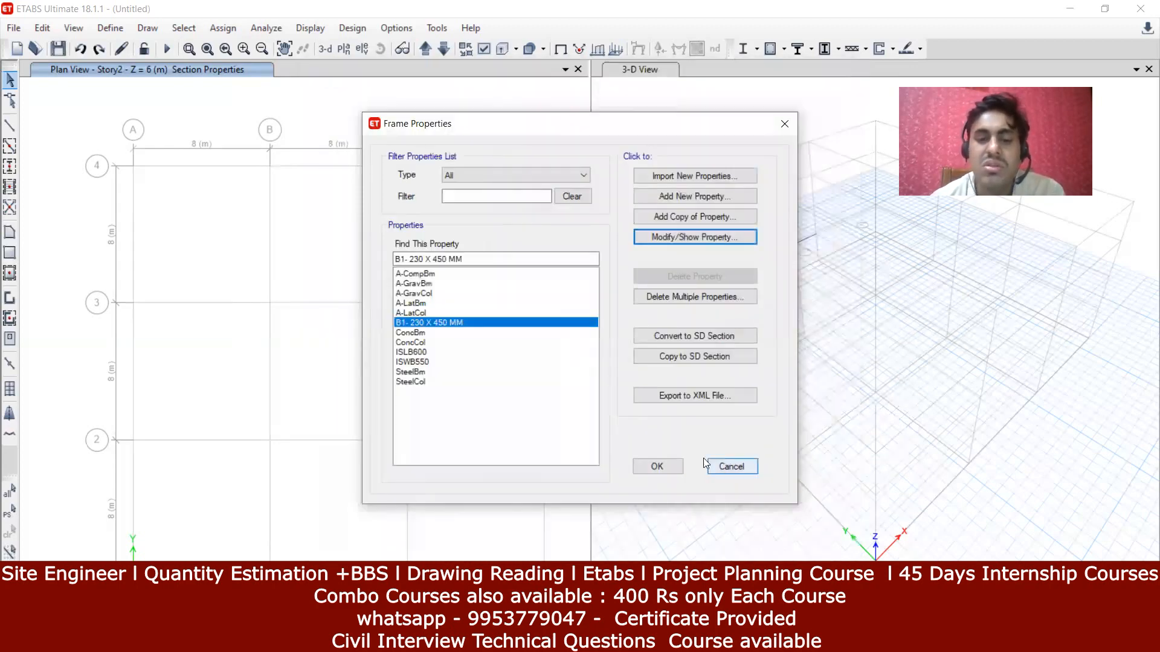
click(658, 469)
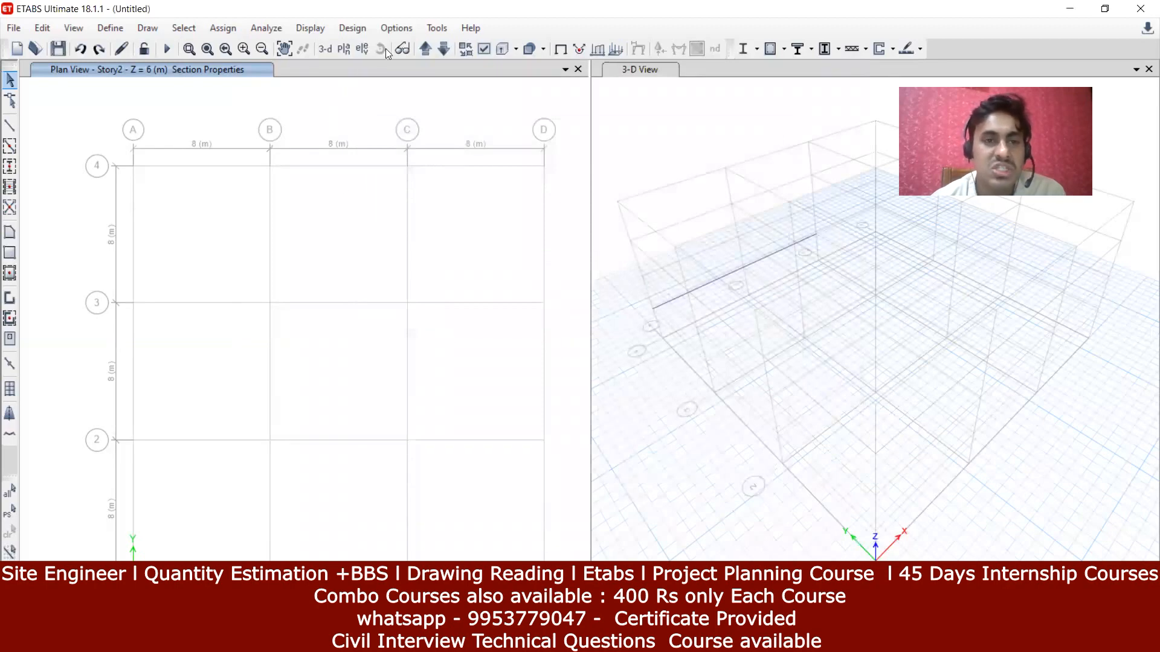
Step: Turn off the Draw, Snap and Select toolbars in Customize Toolbars
click(397, 28)
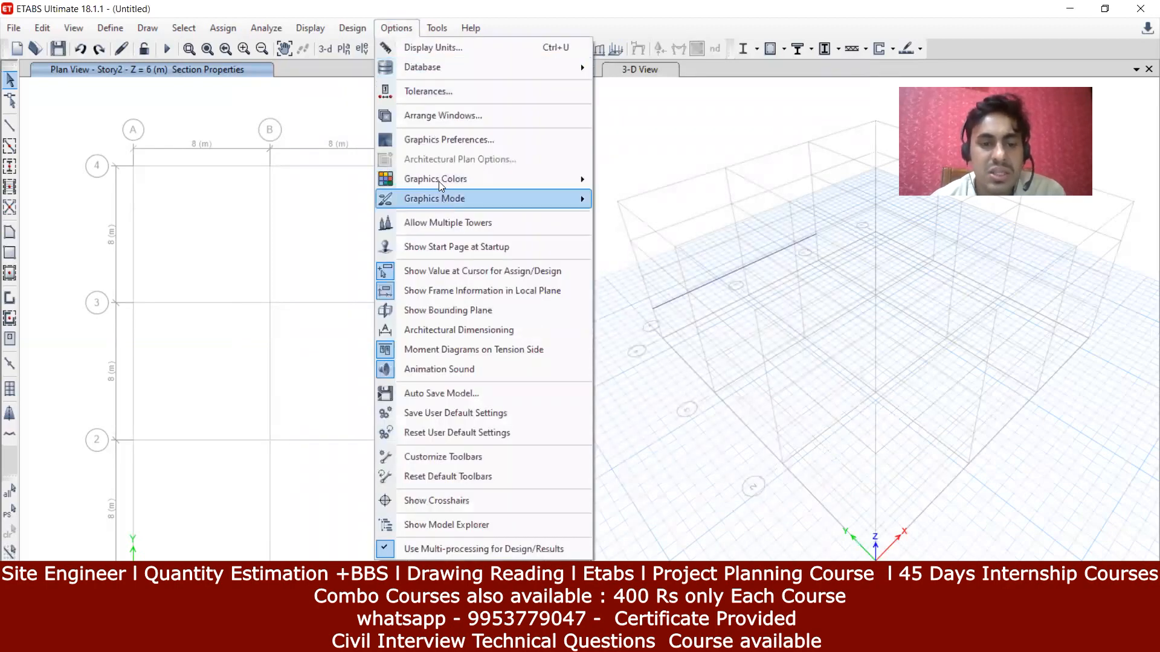
click(455, 459)
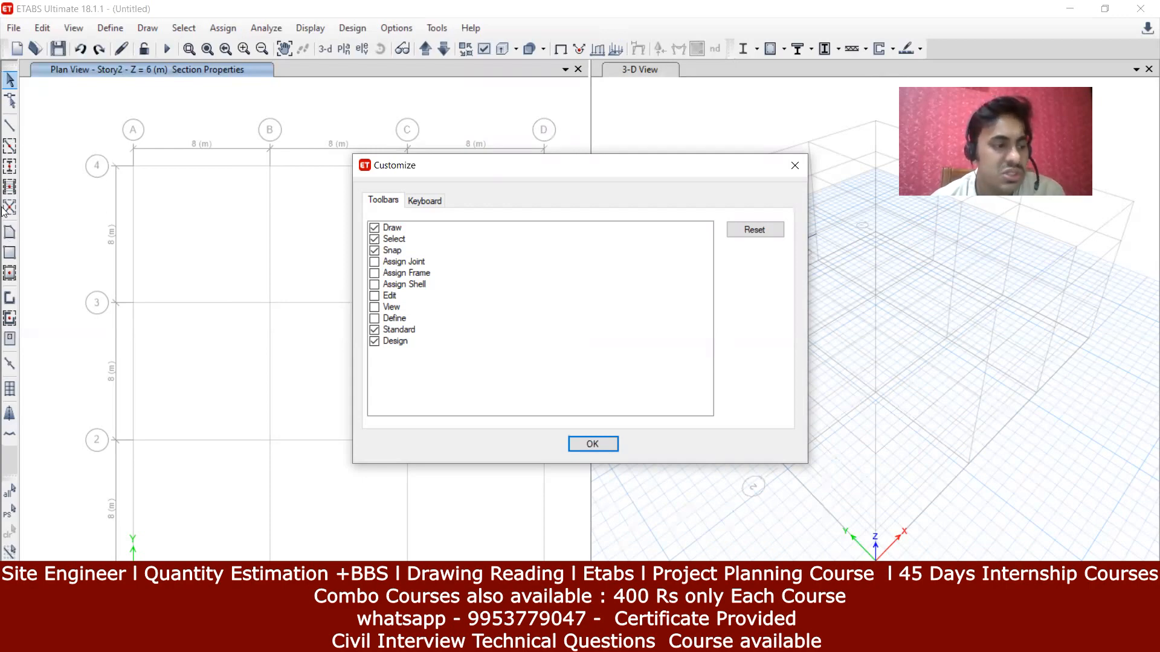
click(374, 229)
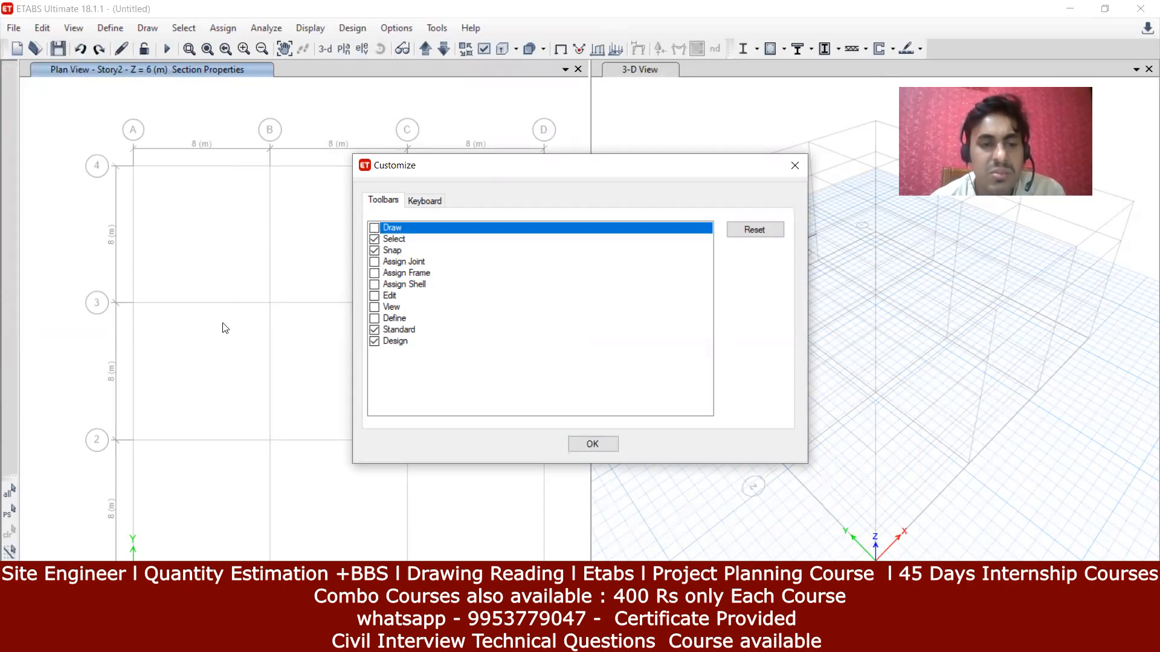
click(379, 251)
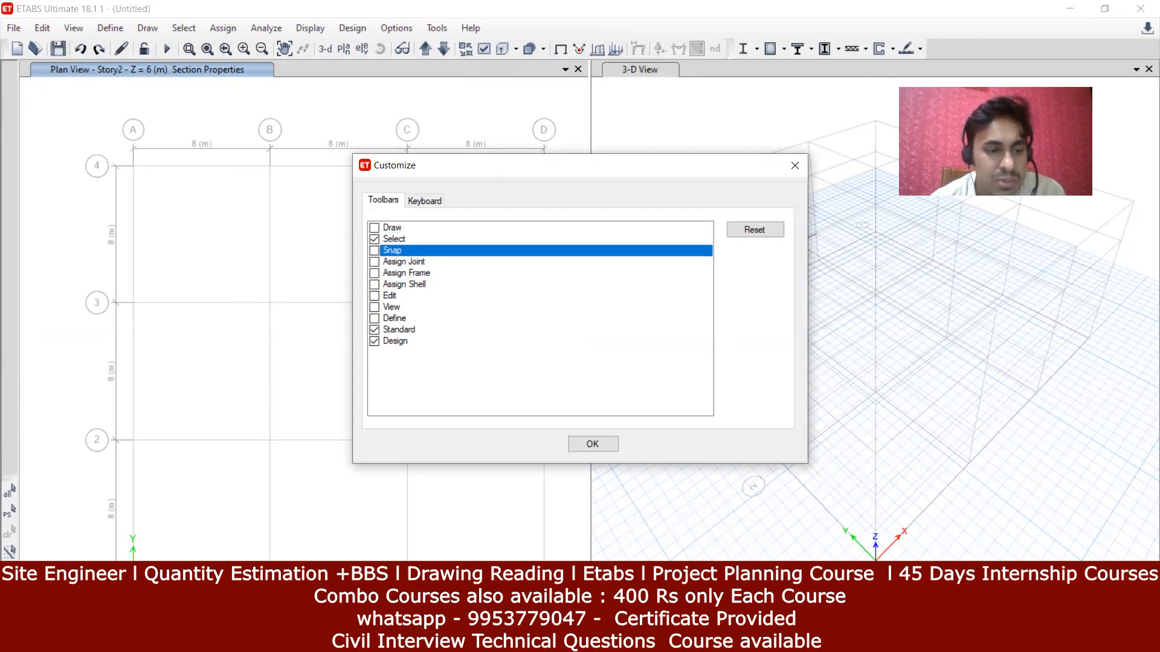
click(374, 251)
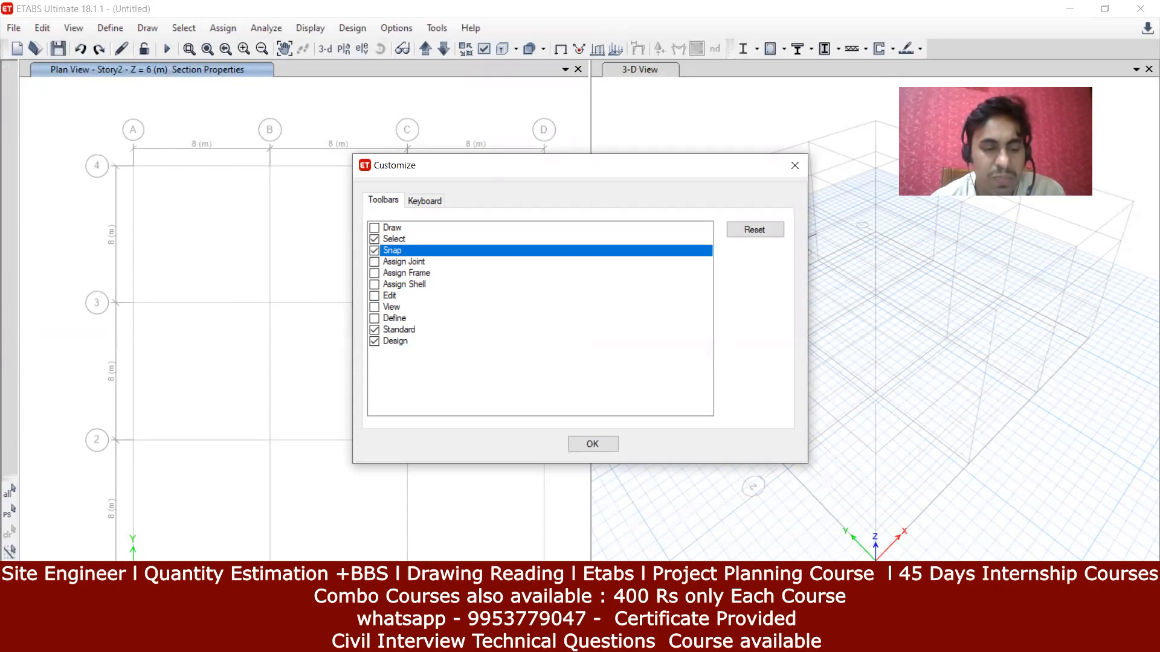
click(547, 50)
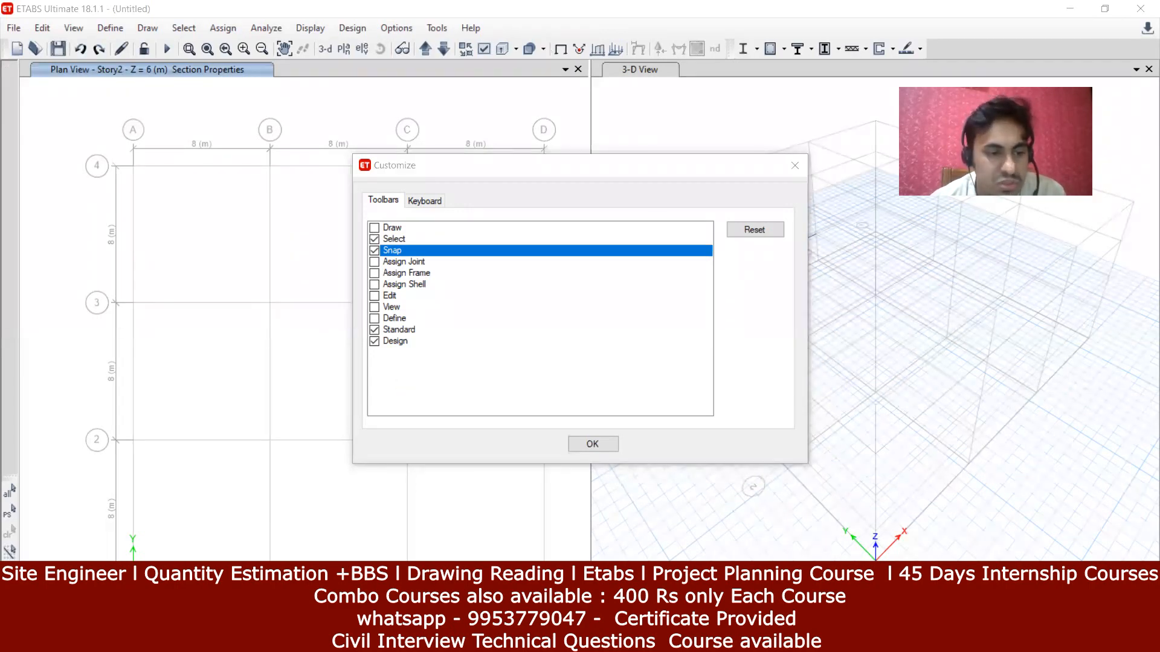
click(376, 252)
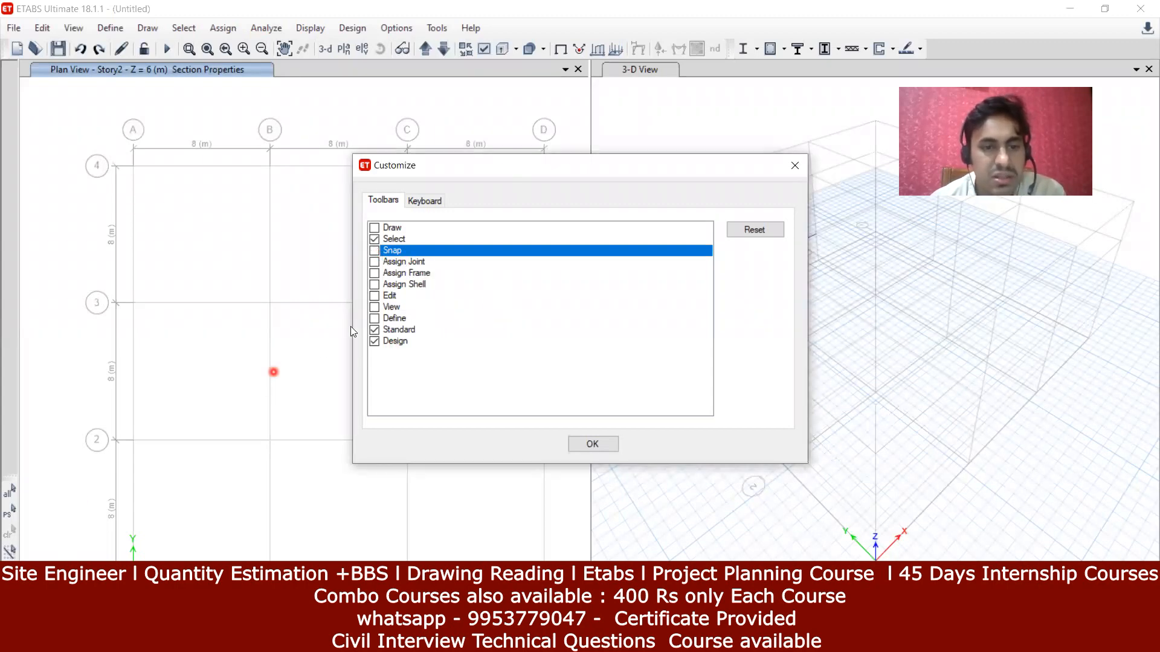
click(375, 240)
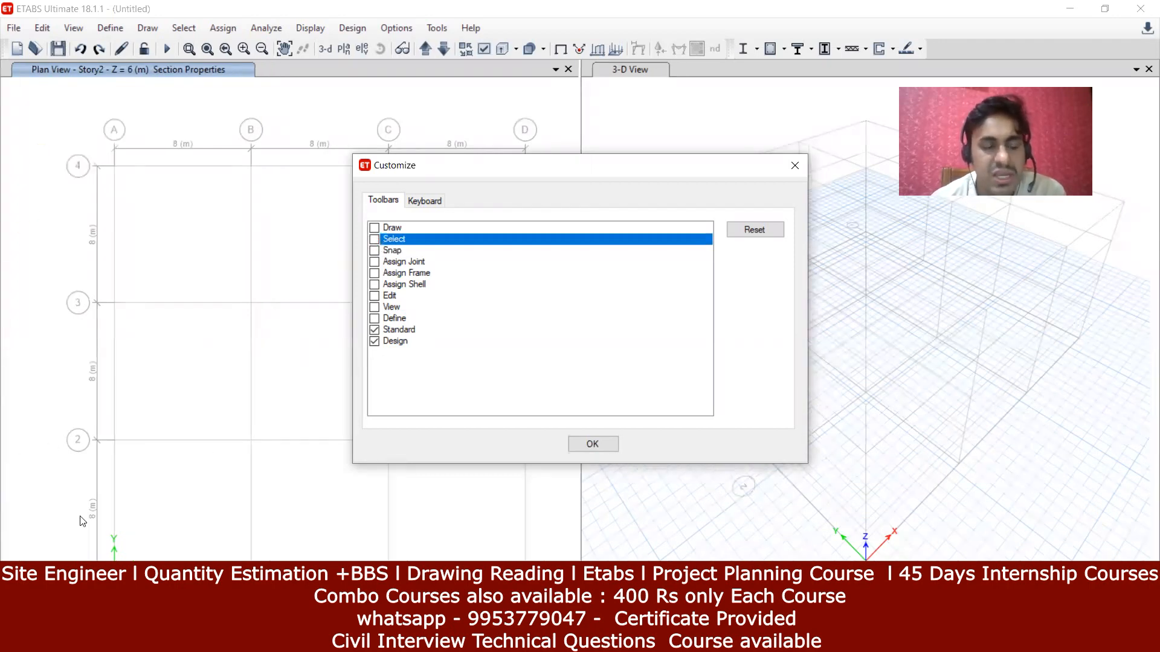
click(609, 448)
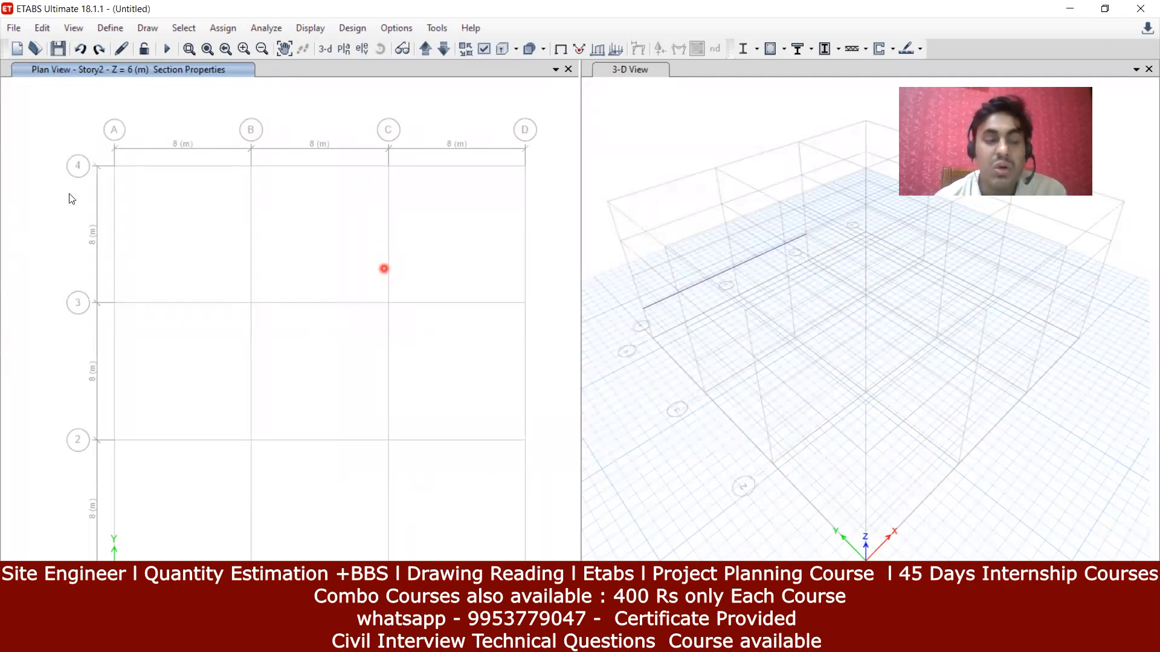
Step: Turn the Draw, Select and Snap toolbars back on and add the Assign Joint toolbar
click(396, 28)
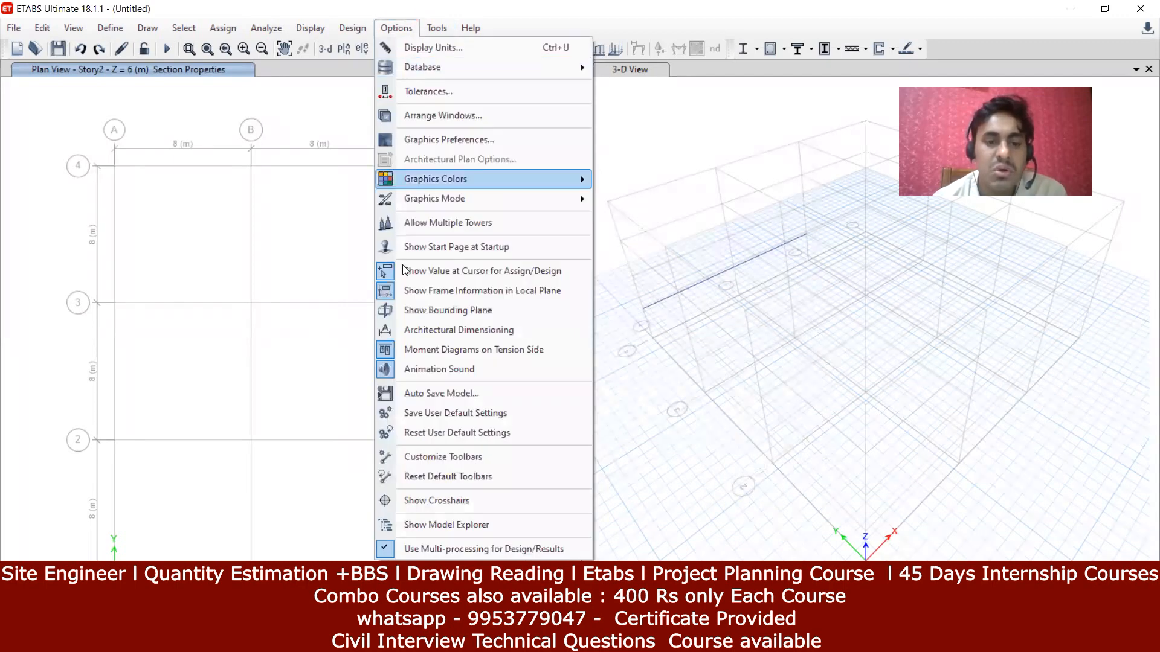
click(426, 458)
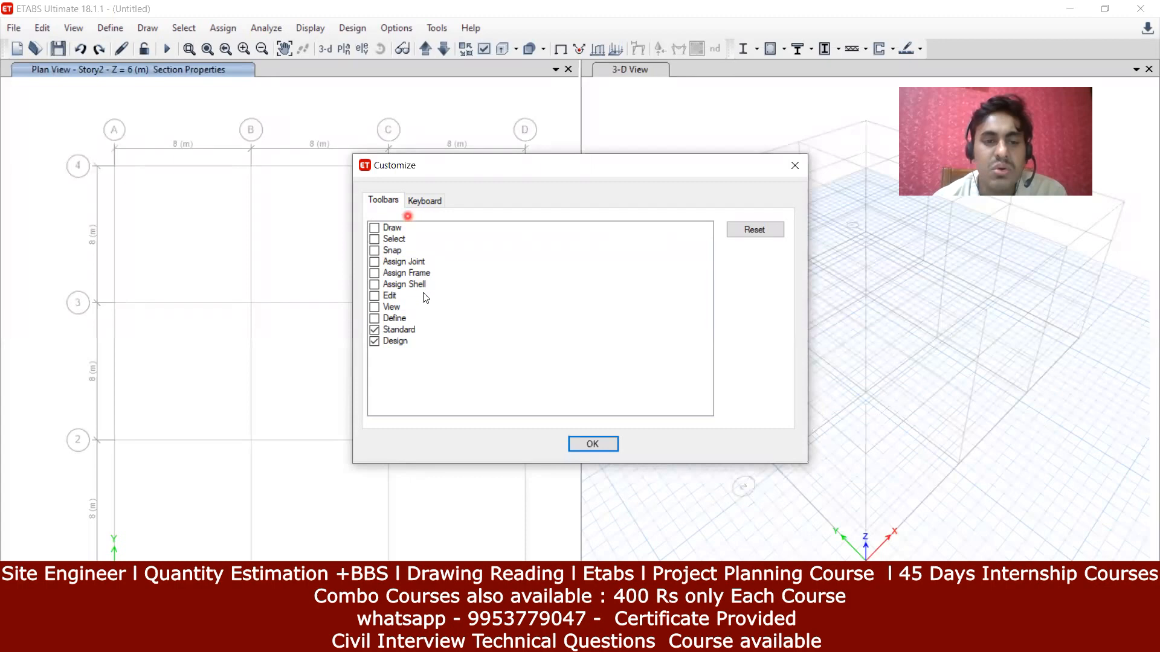
click(375, 228)
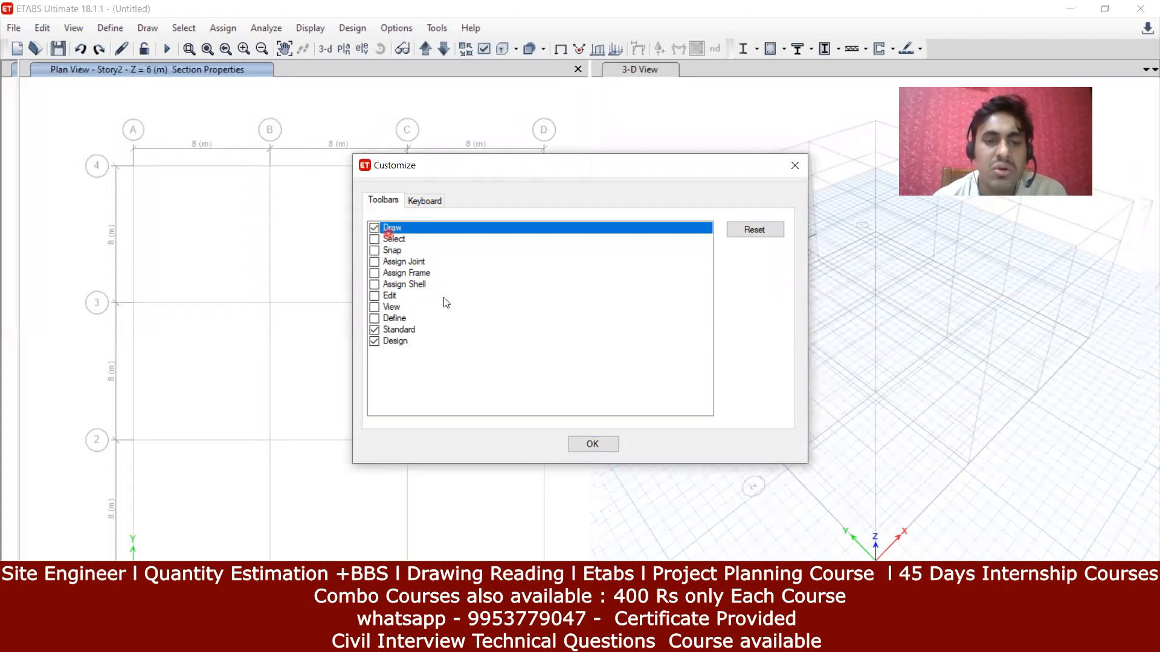
click(375, 239)
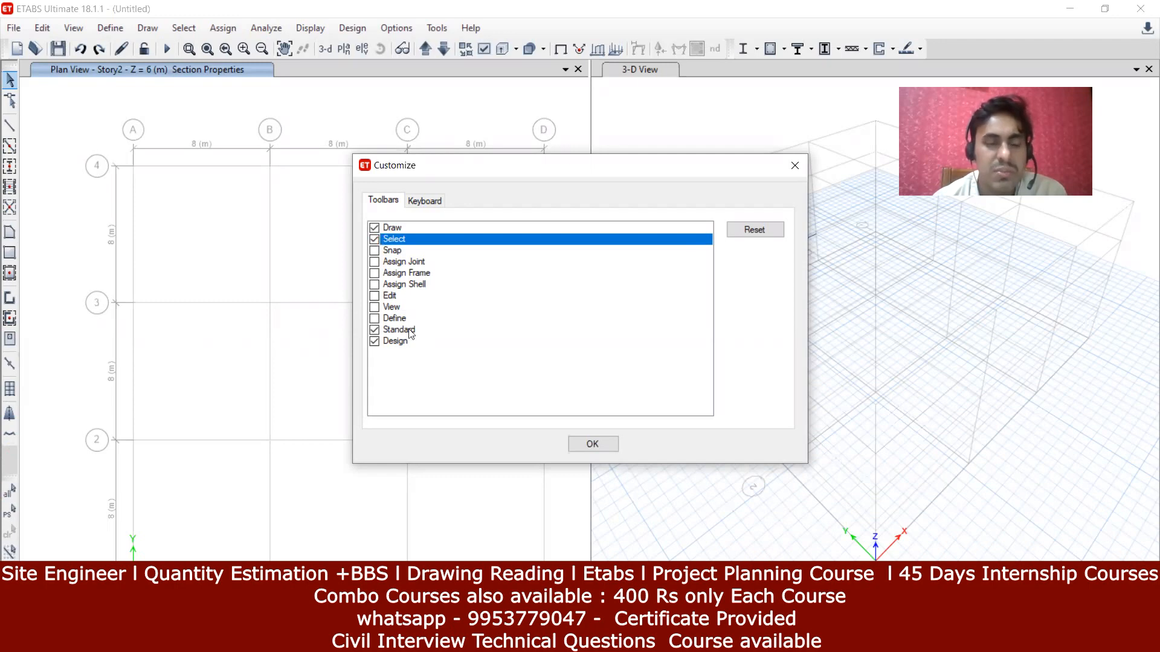
click(374, 250)
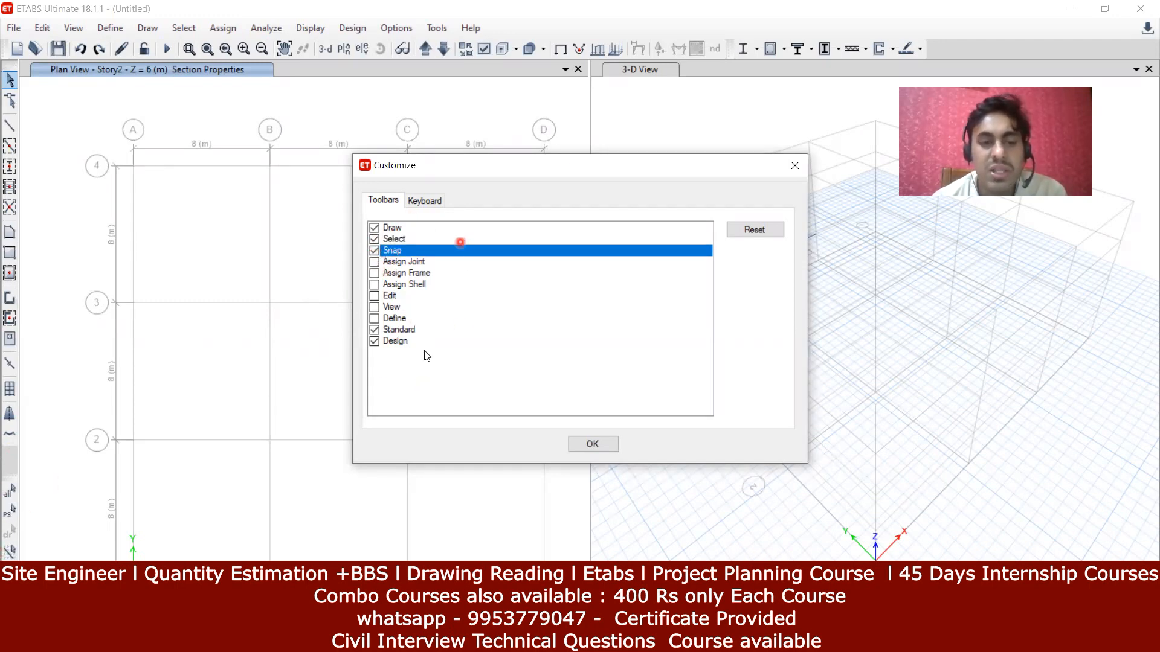
click(374, 262)
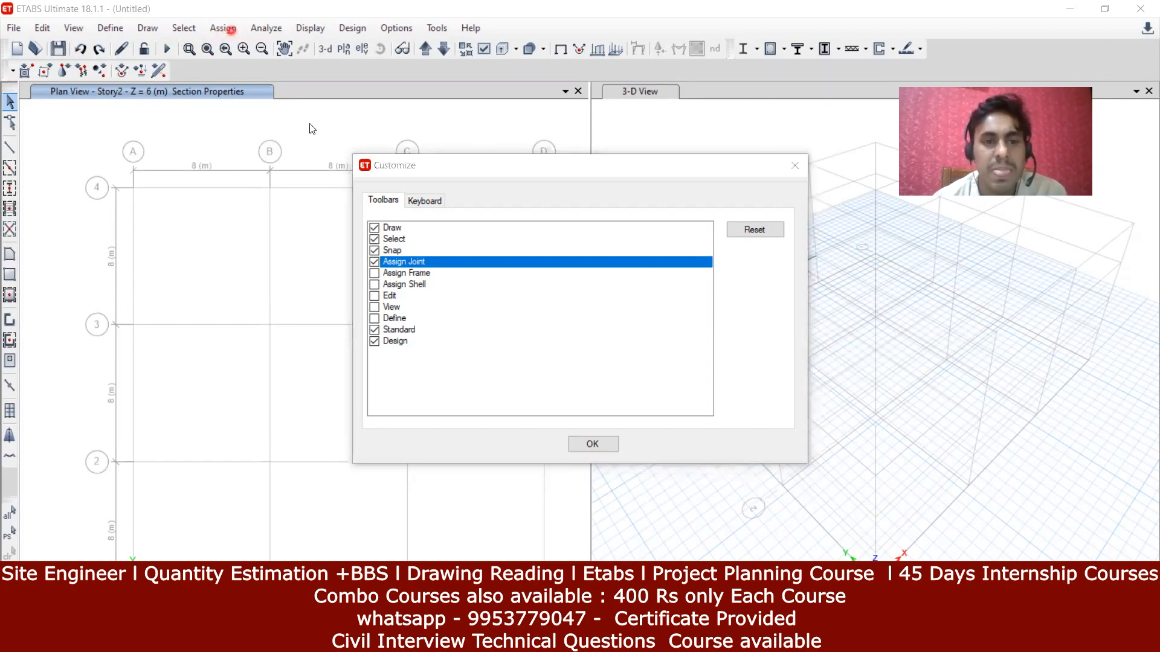
click(593, 444)
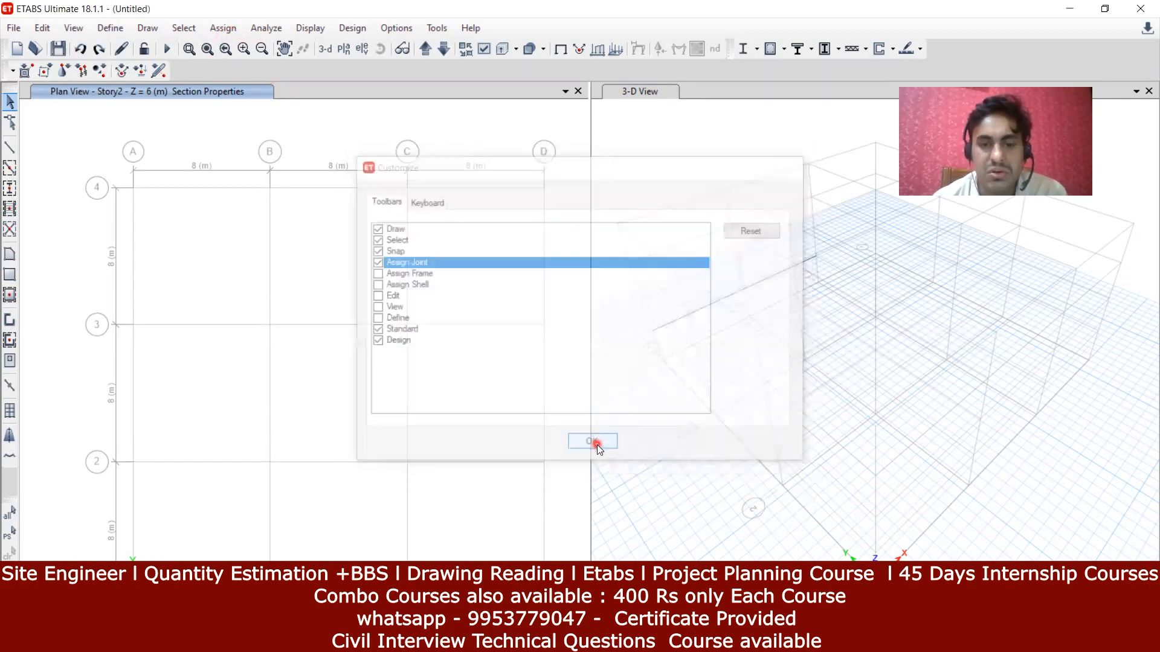
click(222, 29)
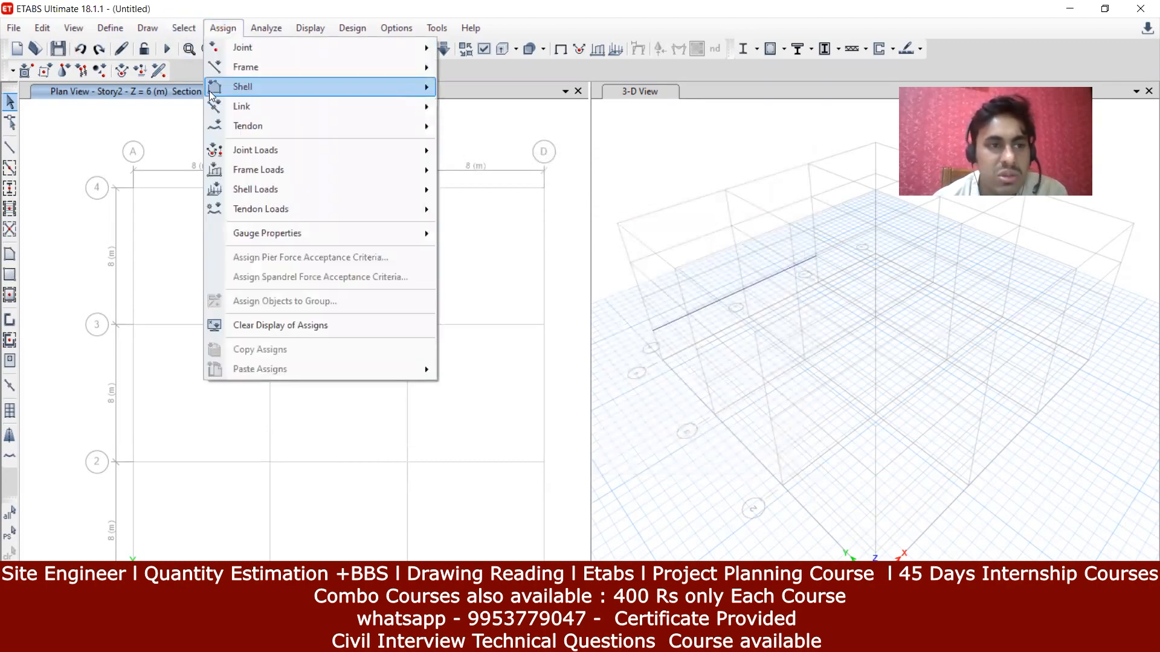
mouse_move(215, 59)
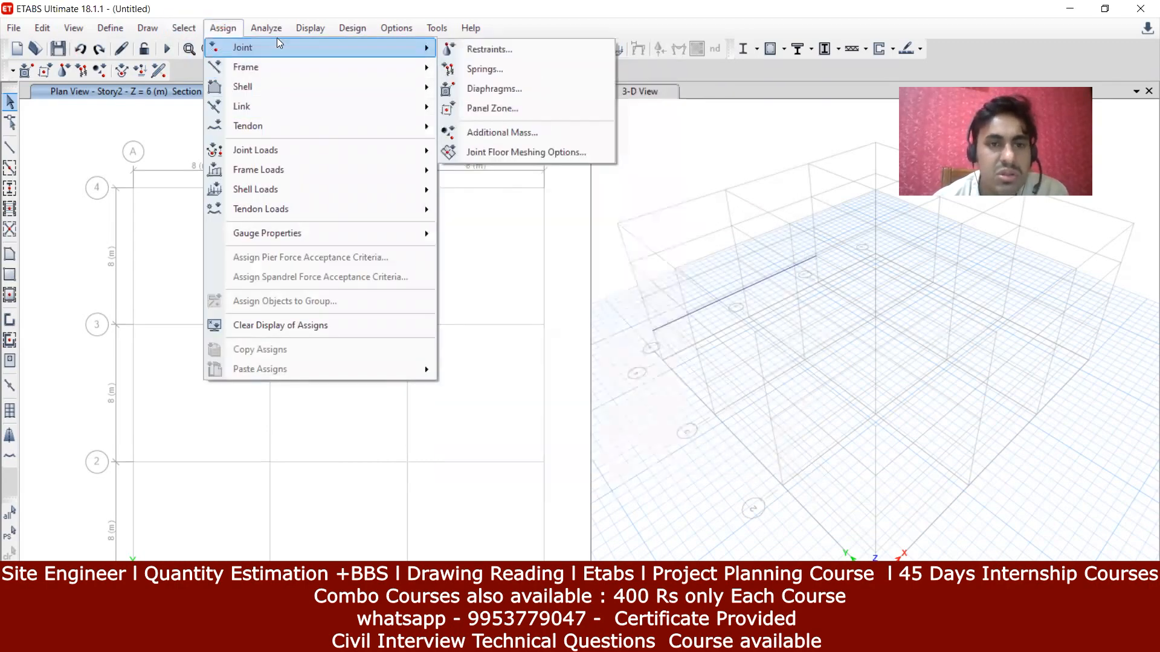
click(218, 28)
click(219, 28)
mouse_move(262, 49)
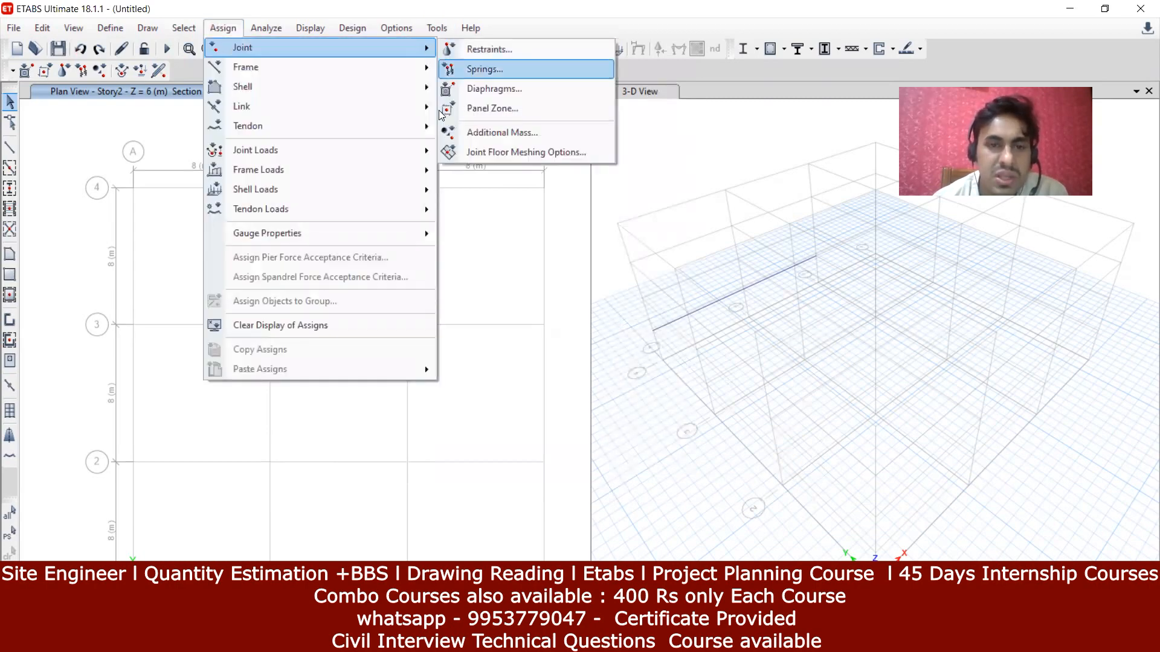
click(73, 95)
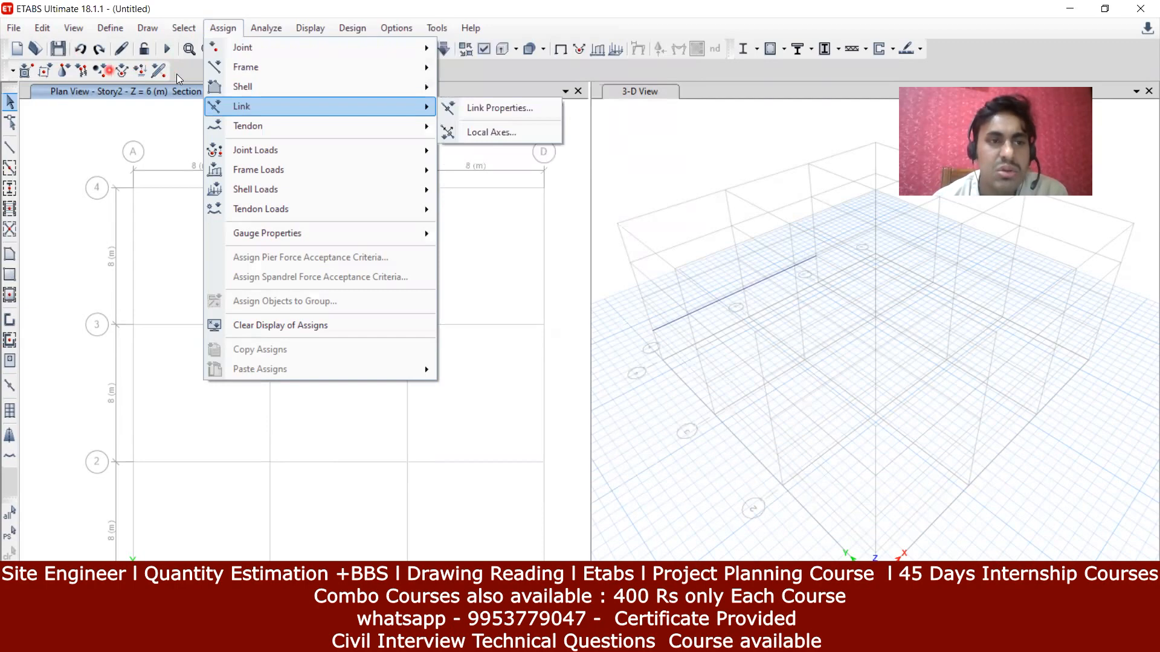
mouse_move(270, 52)
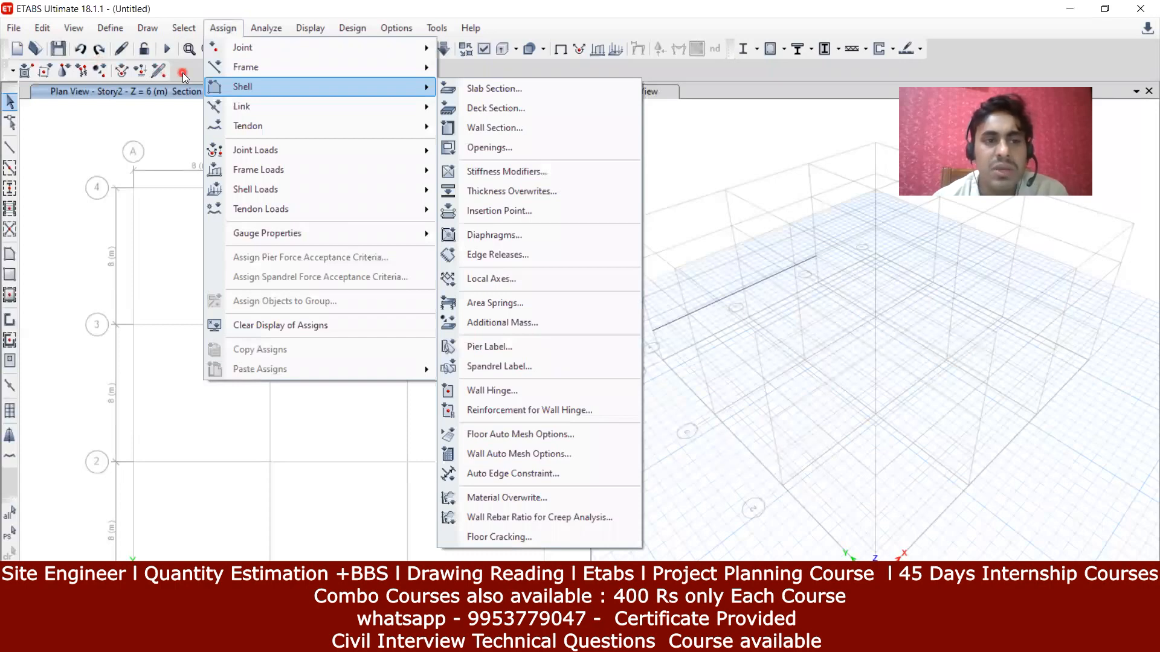
Step: Add the frame- and shell-assignment, Edit, View and Define toolbars in Customize Toolbars
click(389, 29)
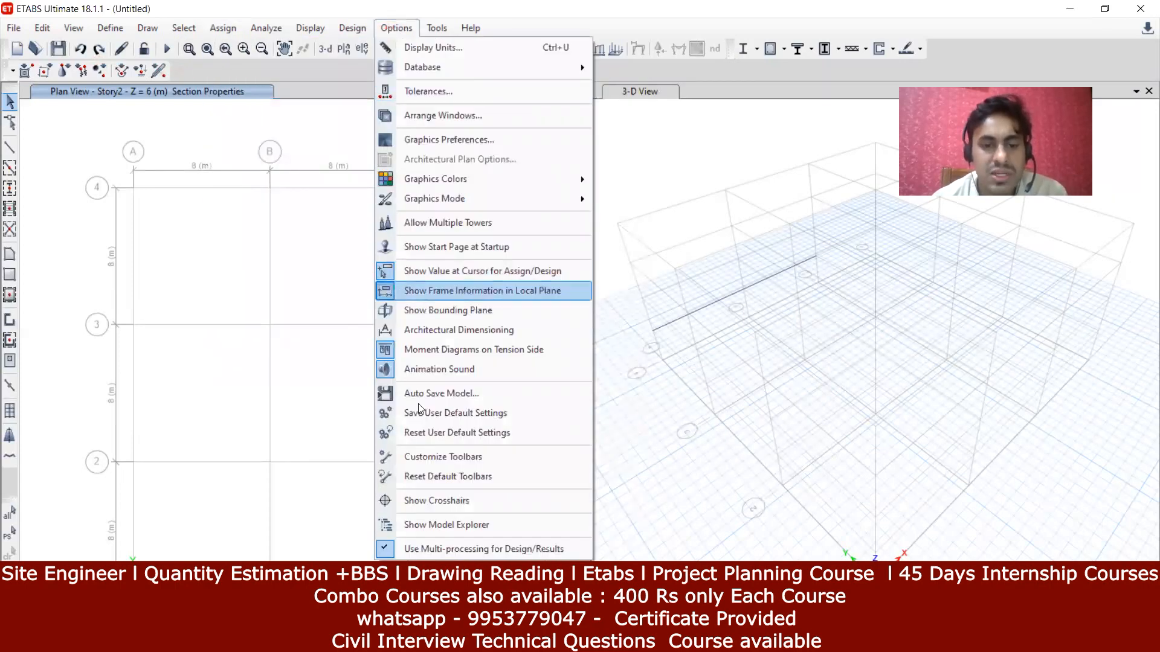
click(446, 450)
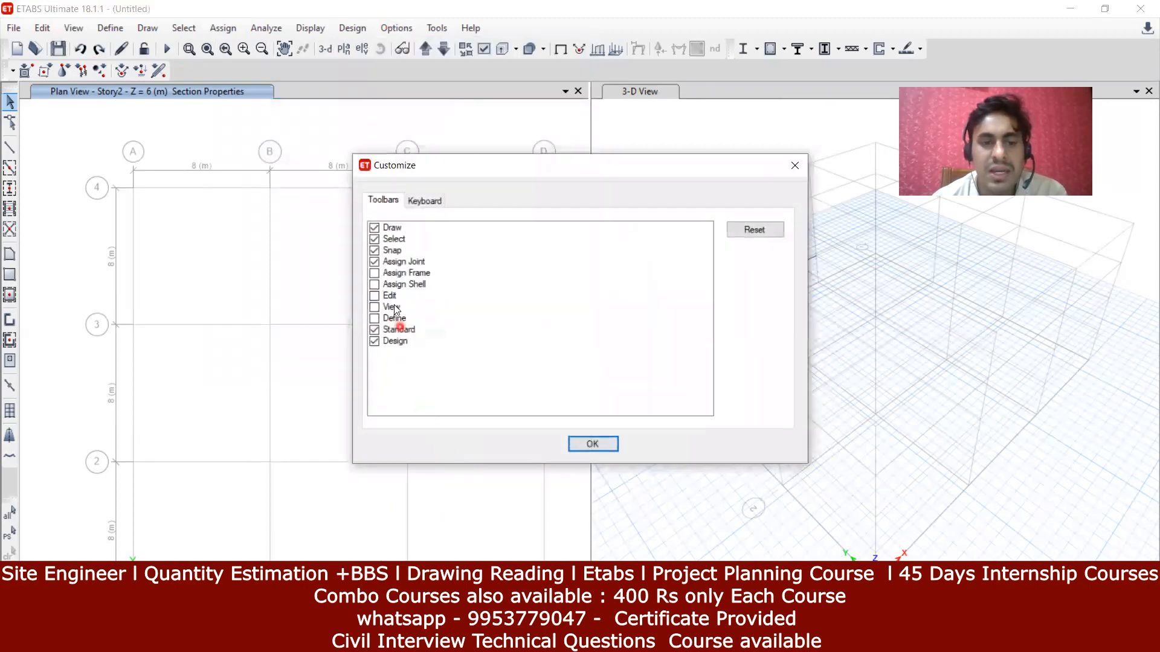
click(374, 273)
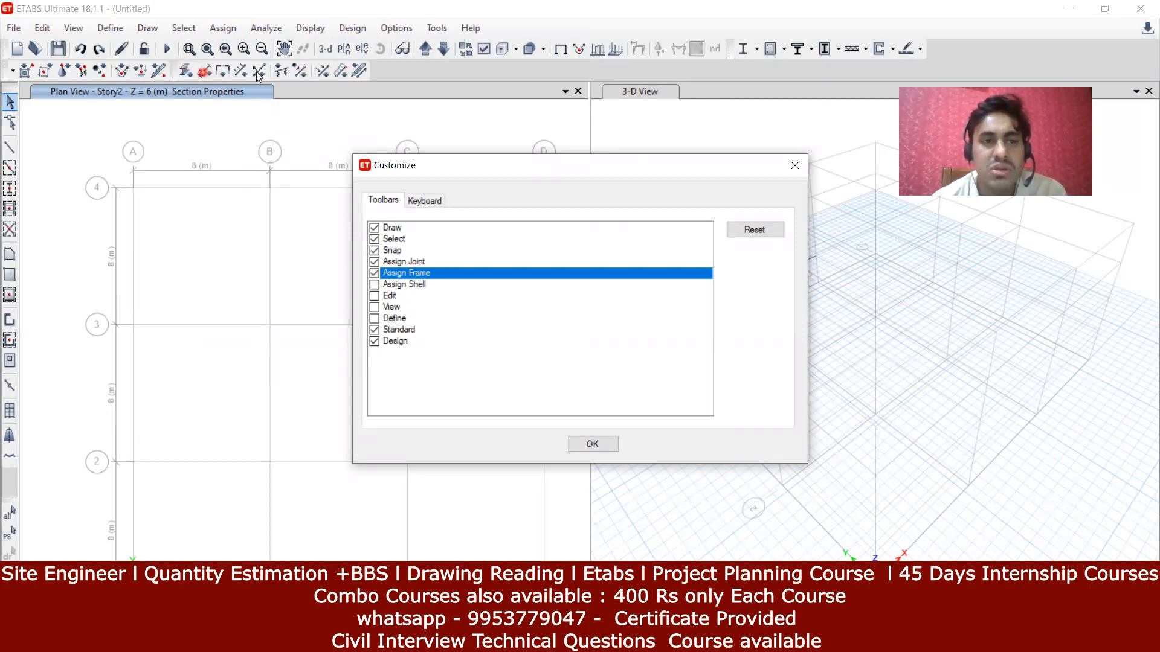
click(373, 286)
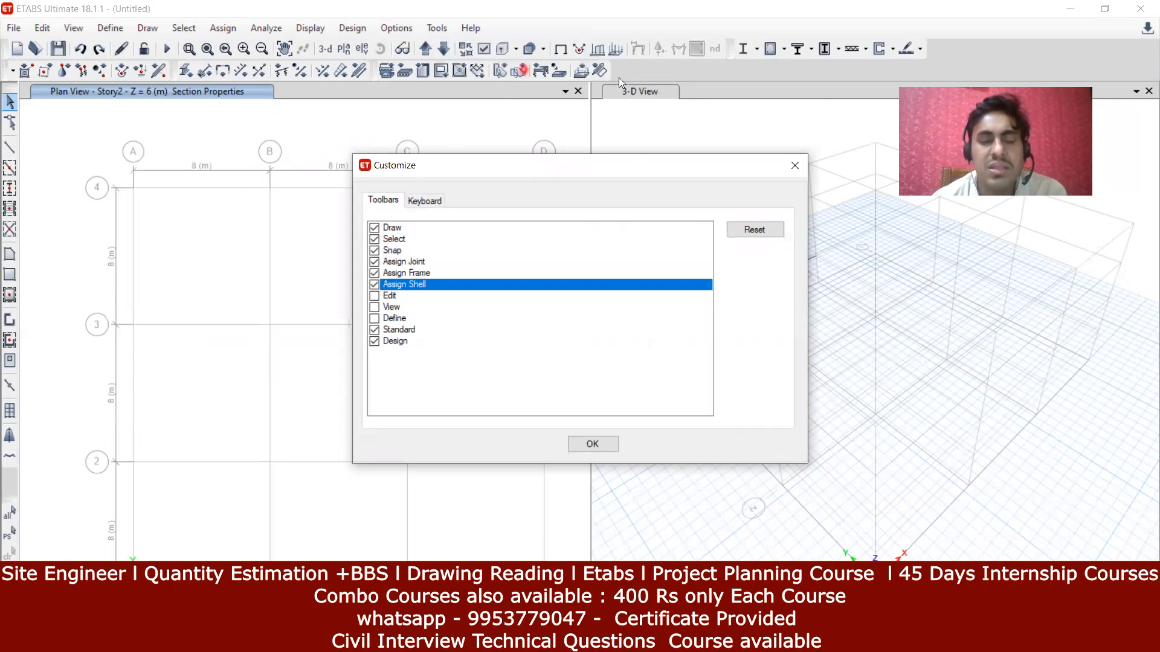
click(373, 296)
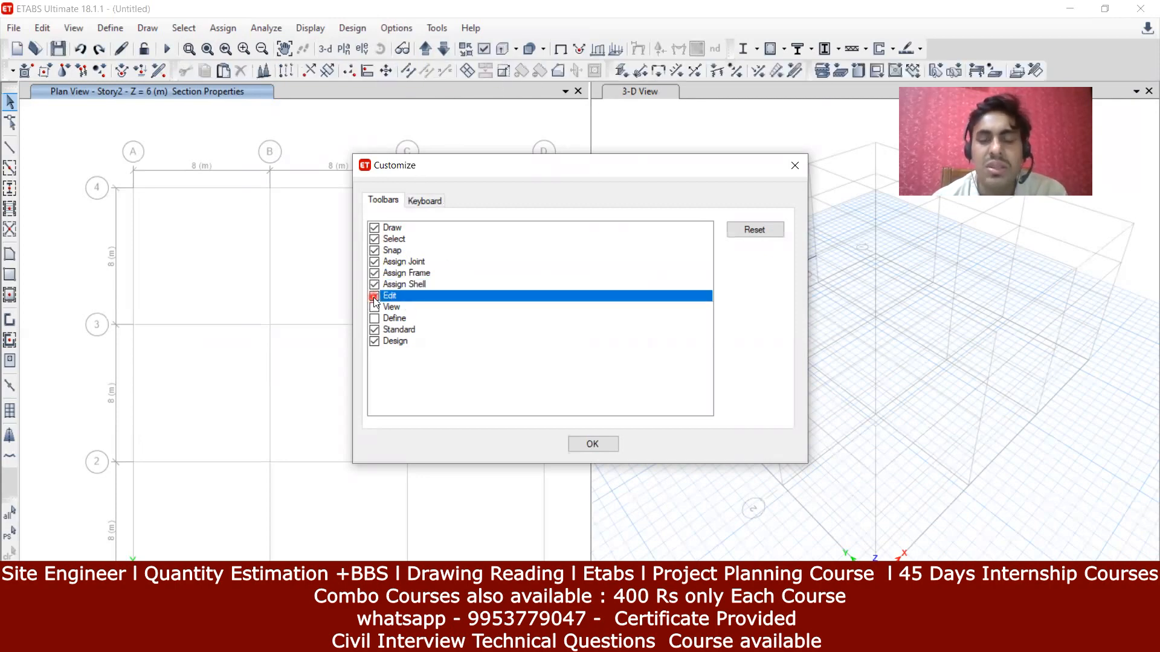
click(373, 296)
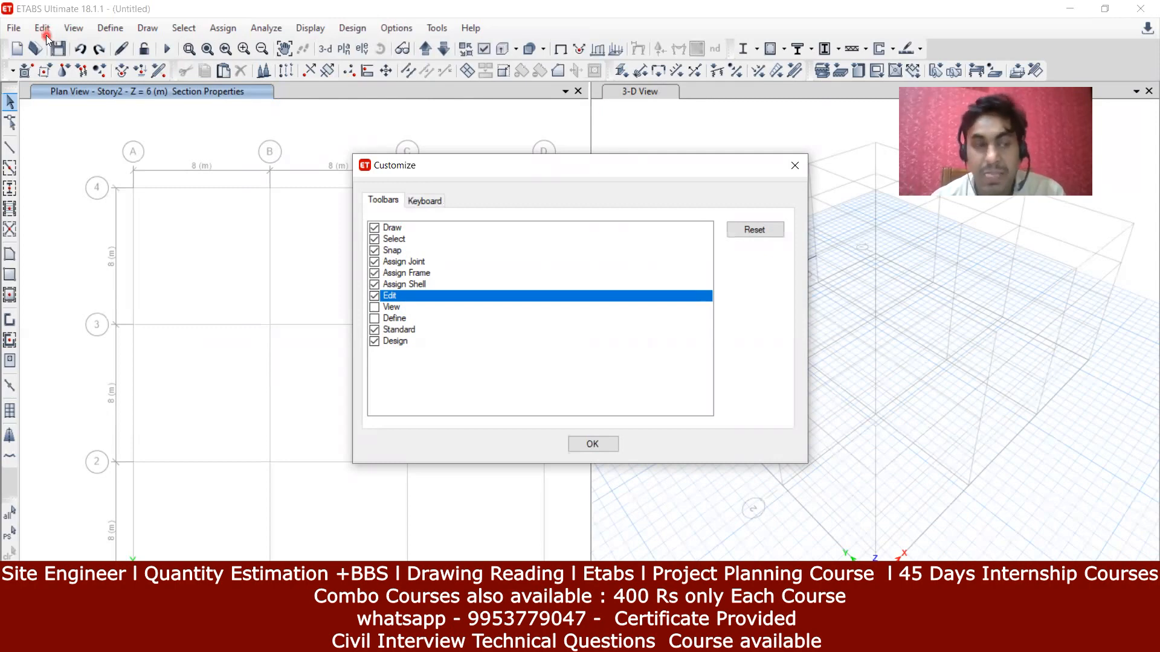
click(374, 310)
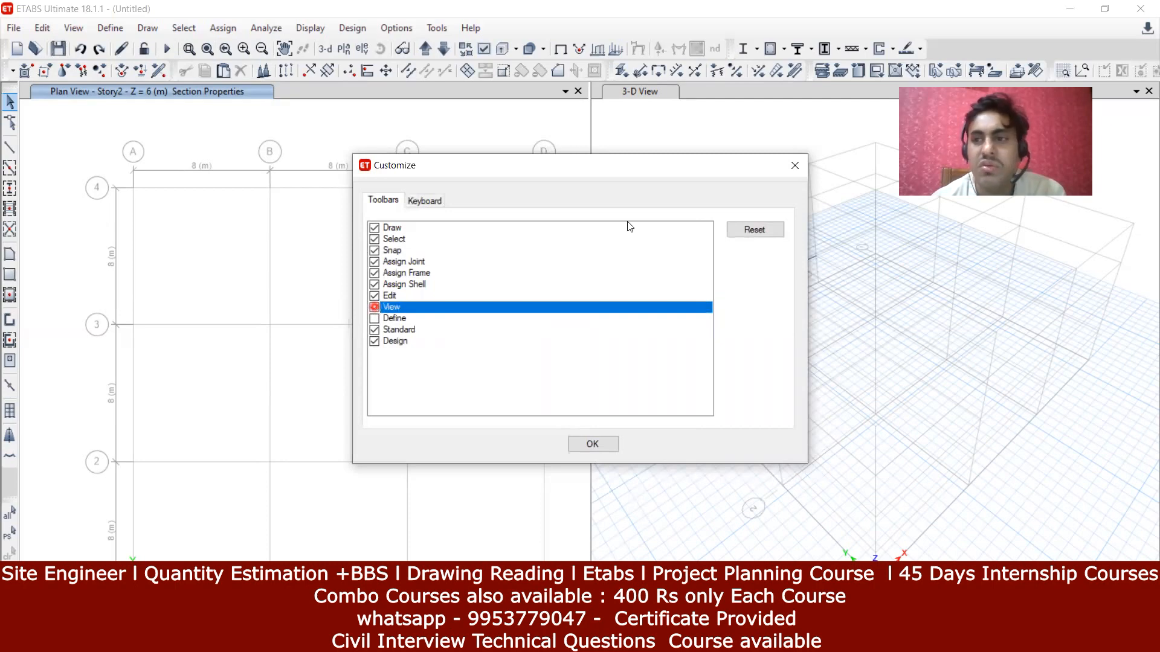
click(1089, 70)
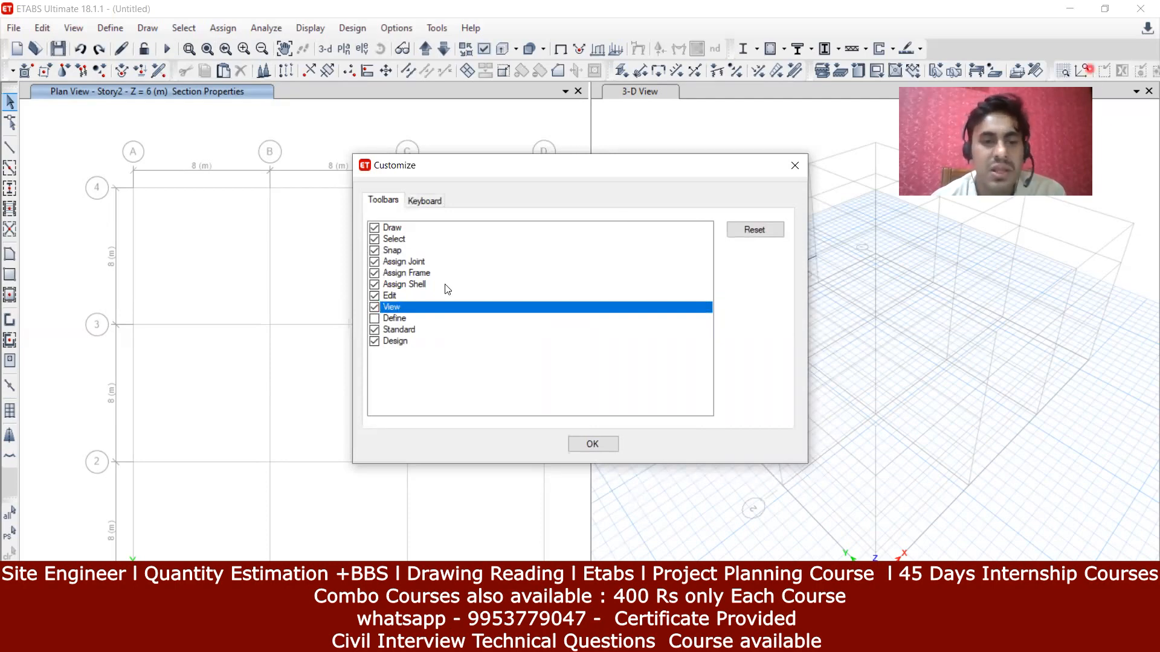
click(373, 320)
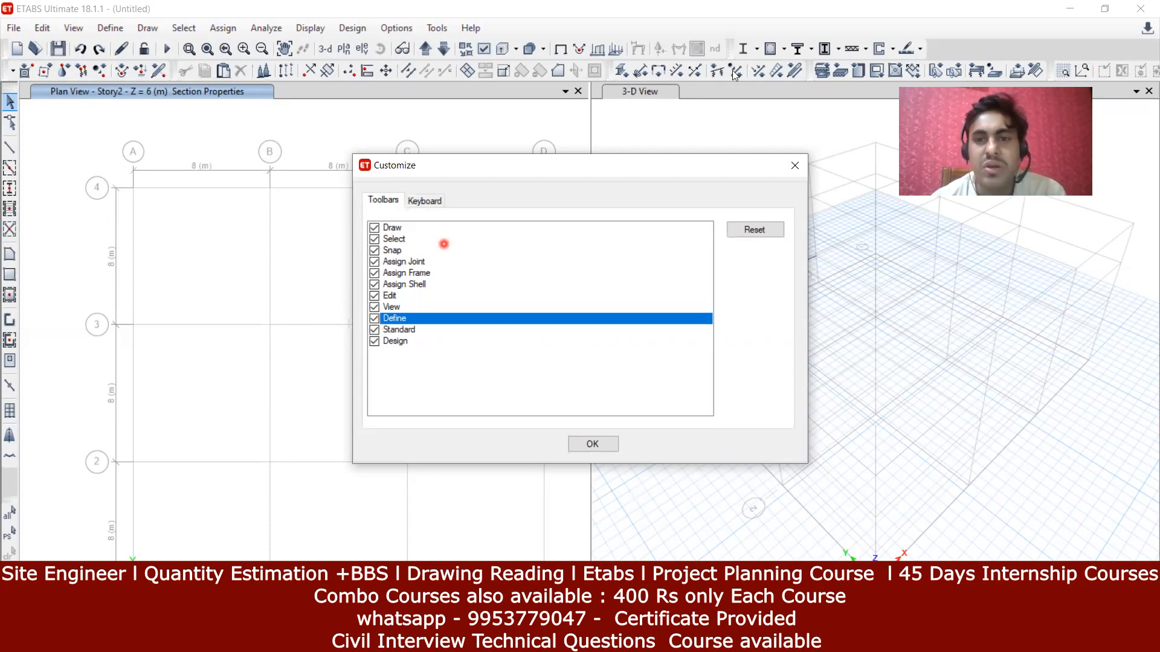
click(377, 321)
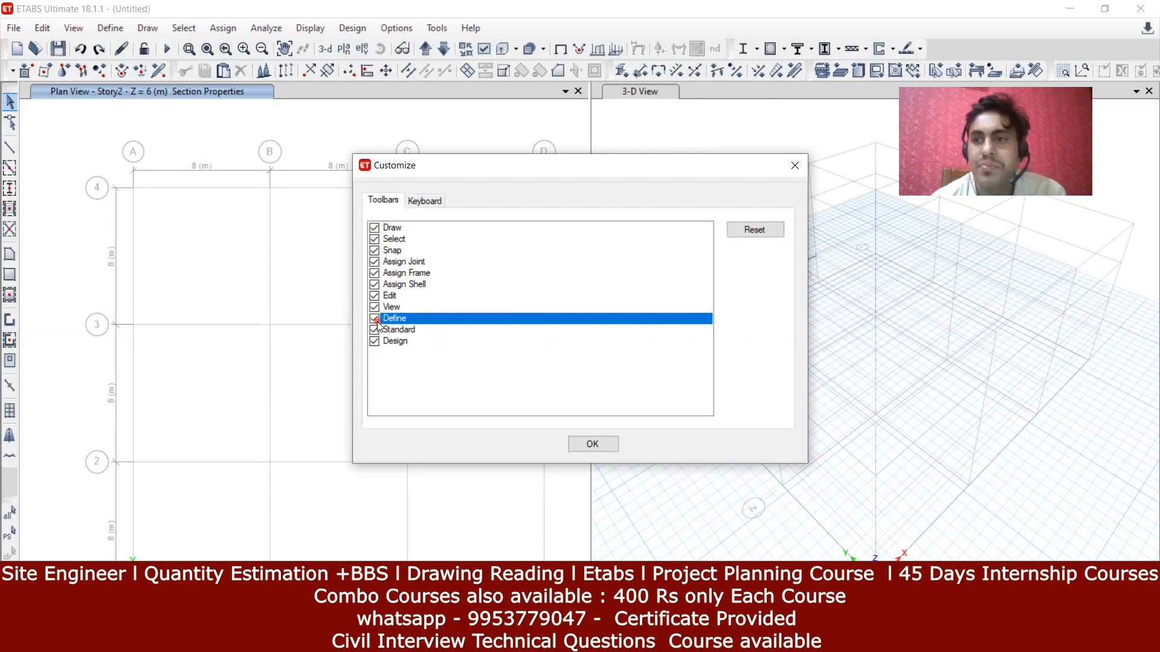
click(378, 318)
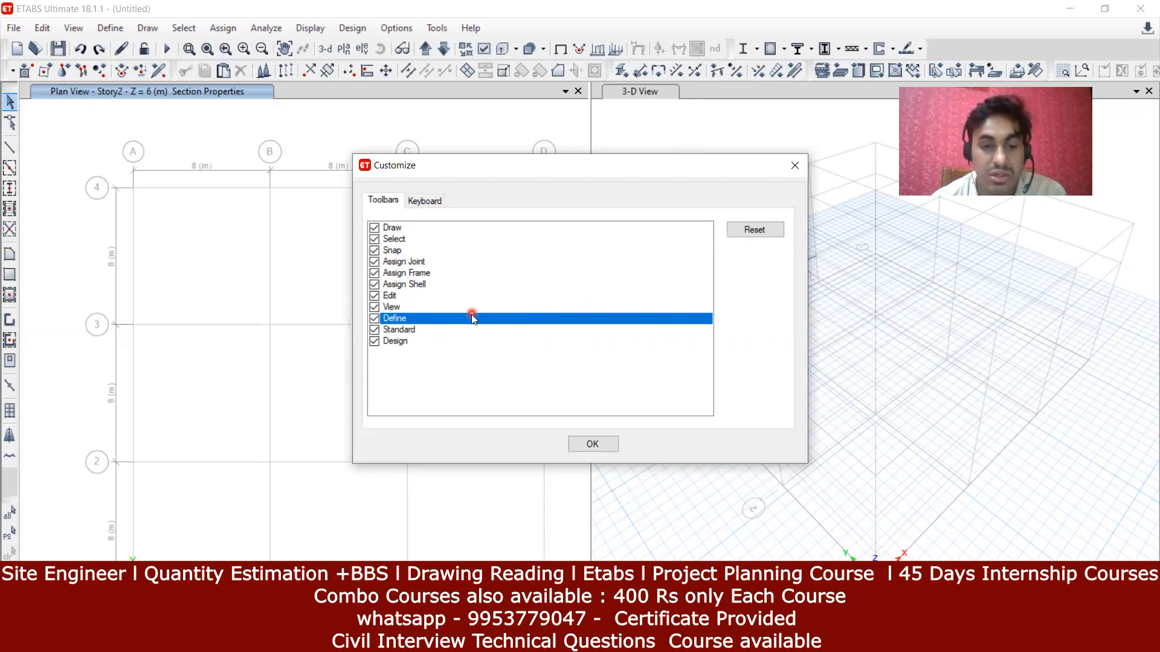
click(592, 444)
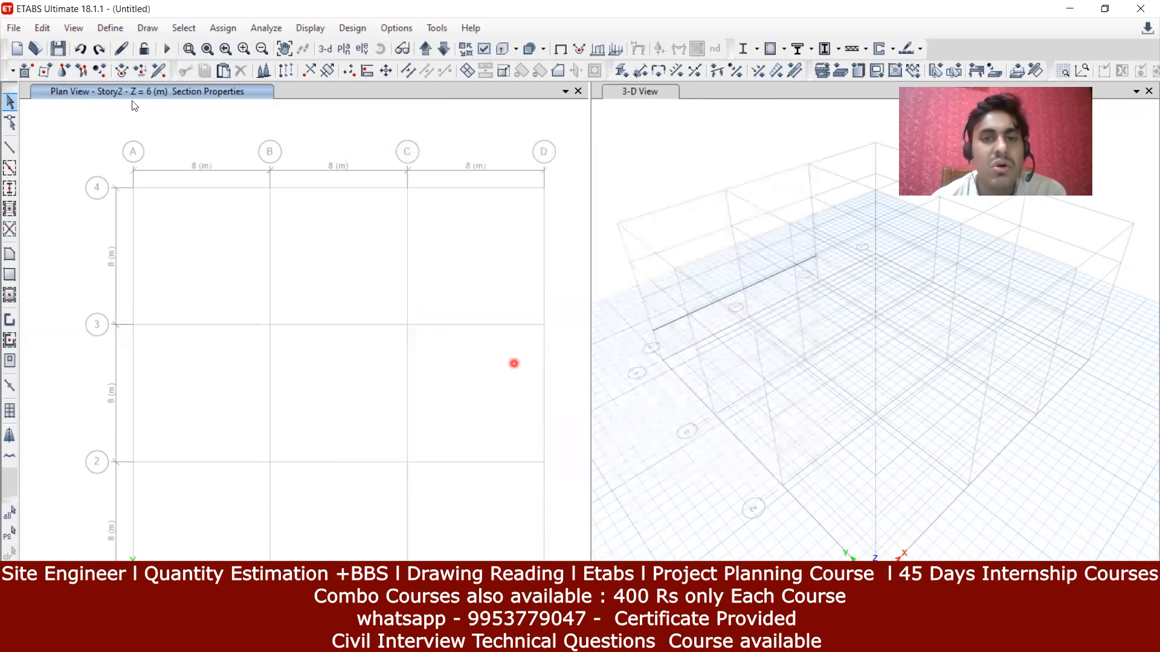
click(1091, 72)
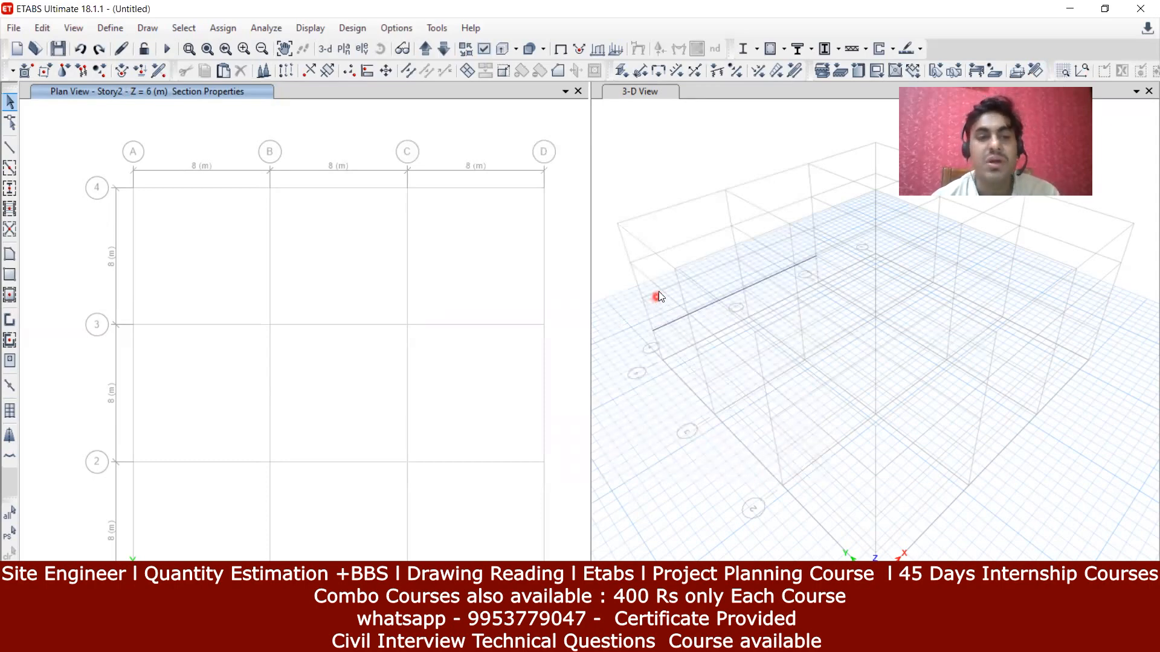
click(437, 28)
mouse_move(465, 27)
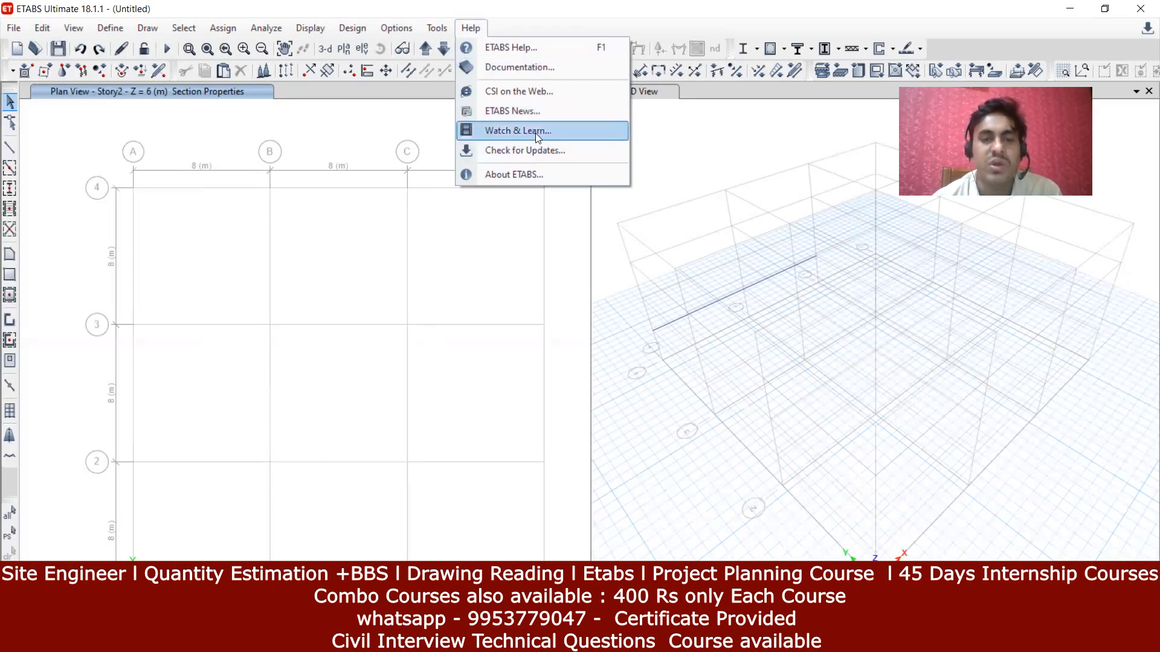
click(432, 29)
click(442, 29)
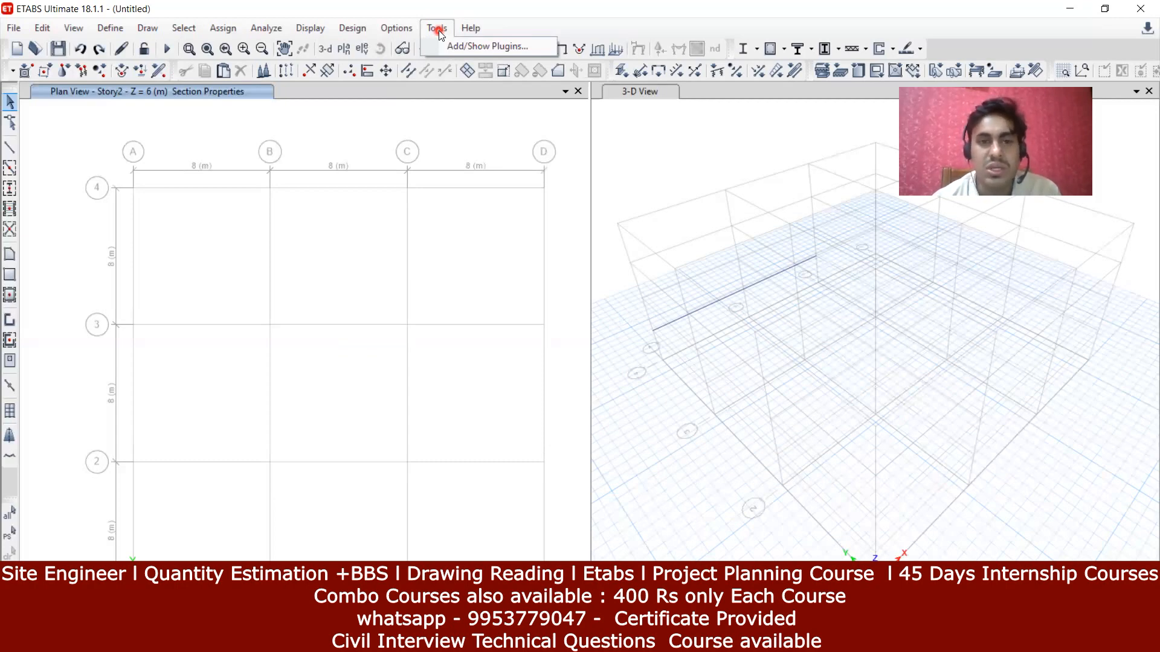
mouse_move(406, 29)
click(315, 111)
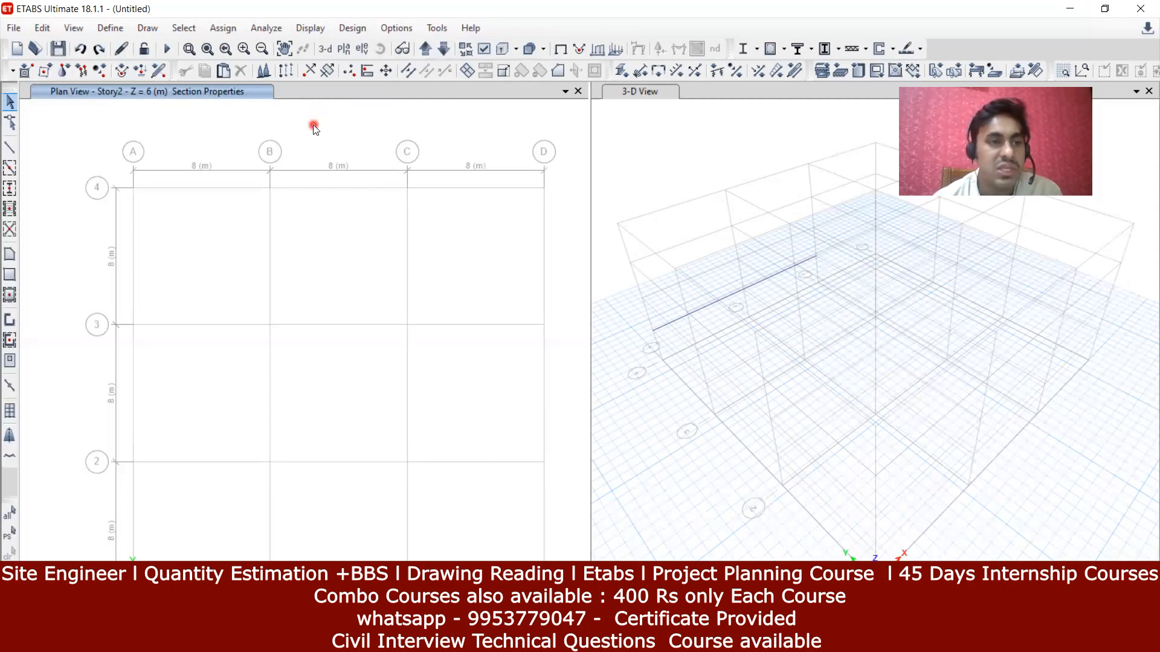
click(235, 29)
click(103, 199)
click(92, 251)
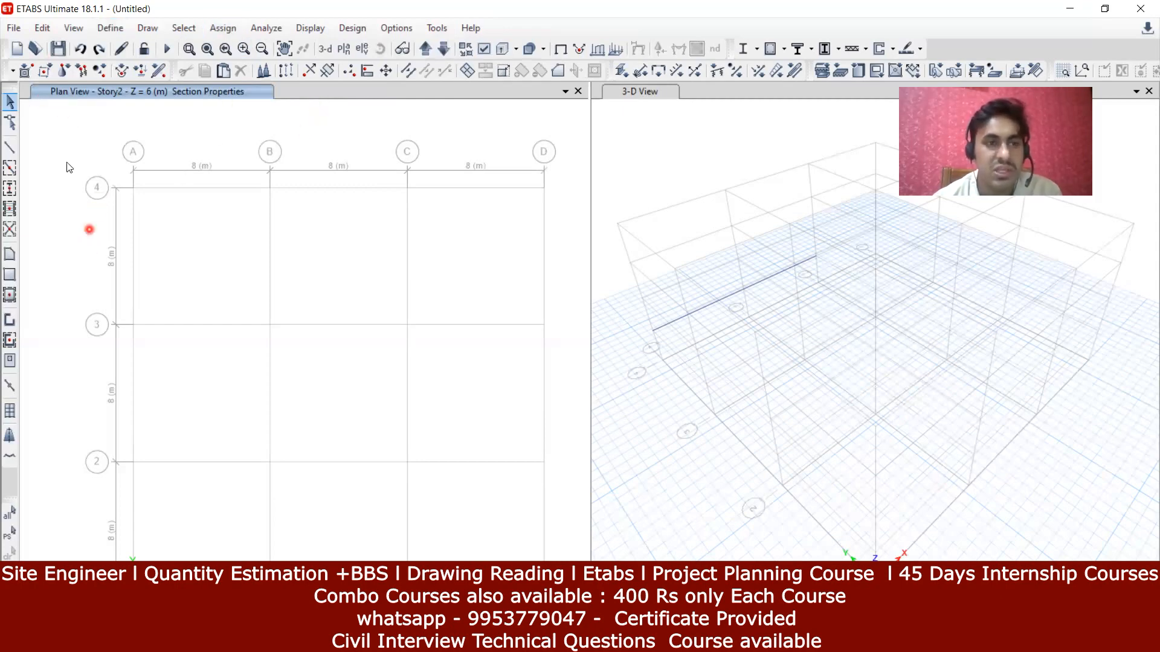
click(101, 44)
click(295, 309)
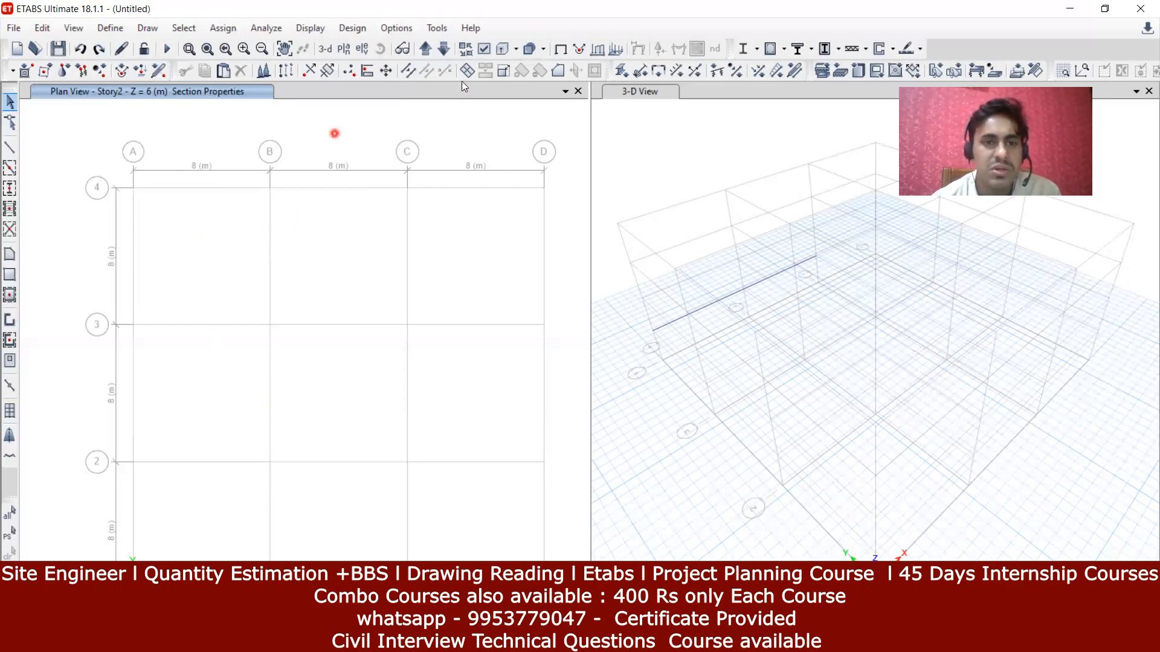
click(425, 50)
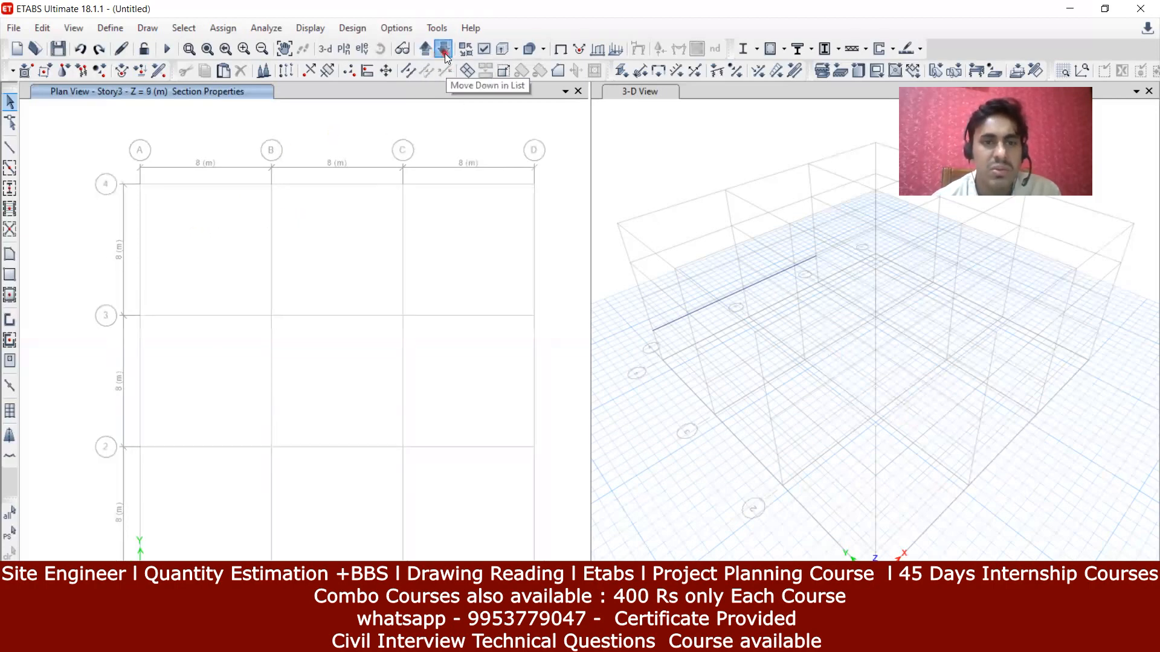
Step: Draw two ISLB600 beams on grid line 3: A3 to B3, then from B3 toward D
click(10, 148)
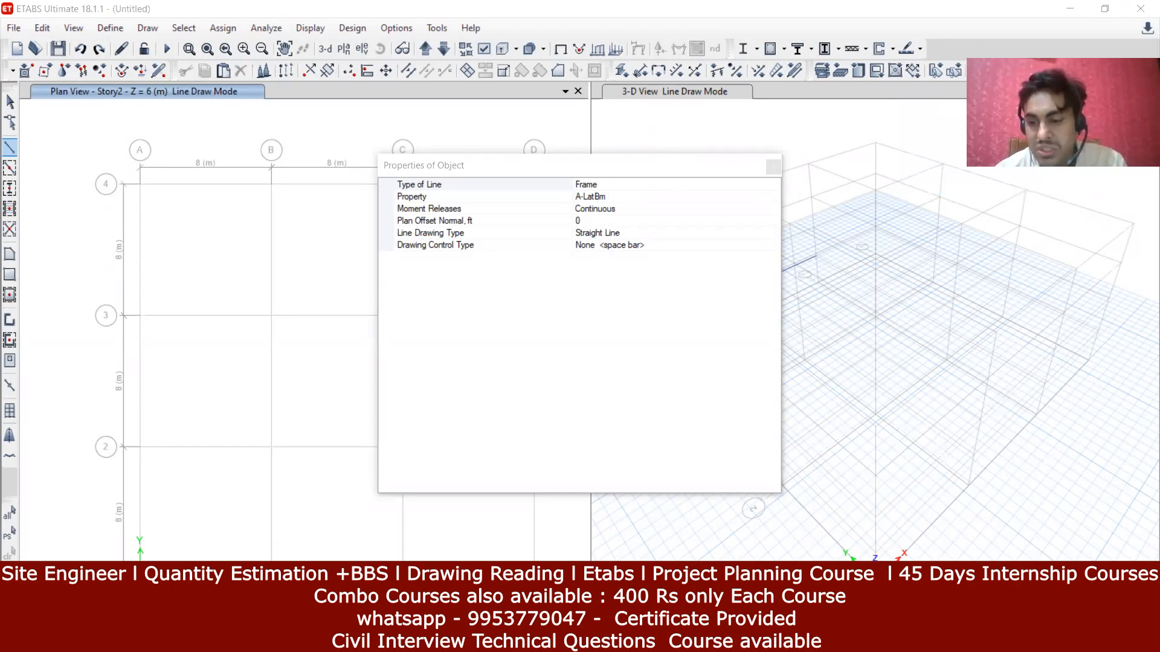
click(139, 315)
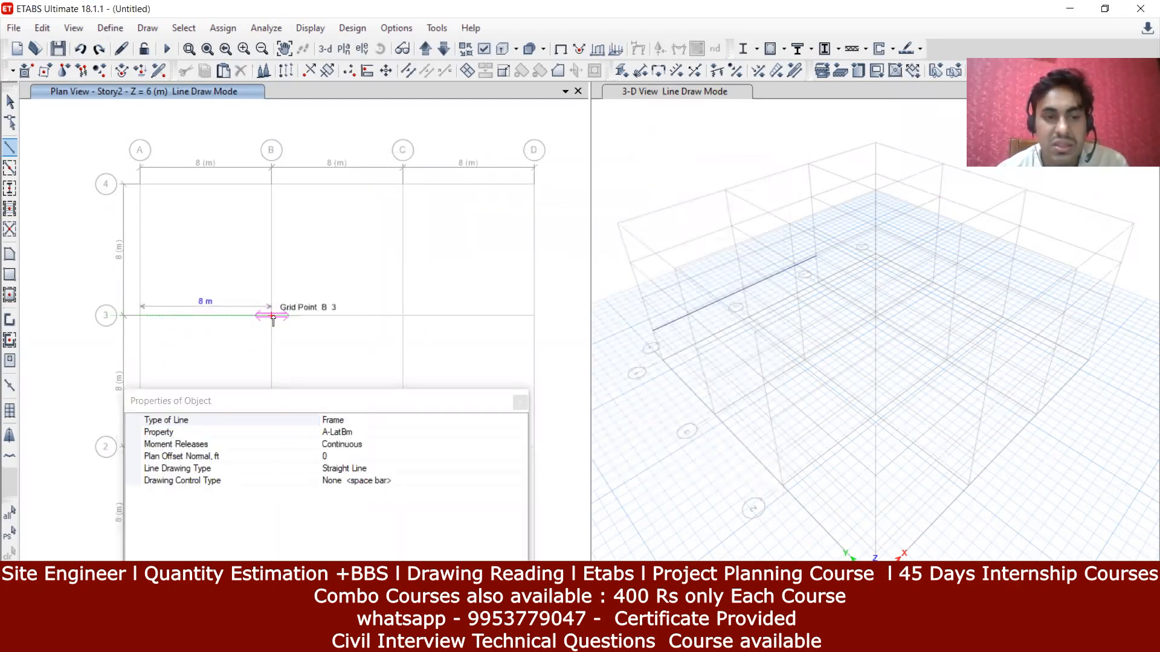
click(272, 316)
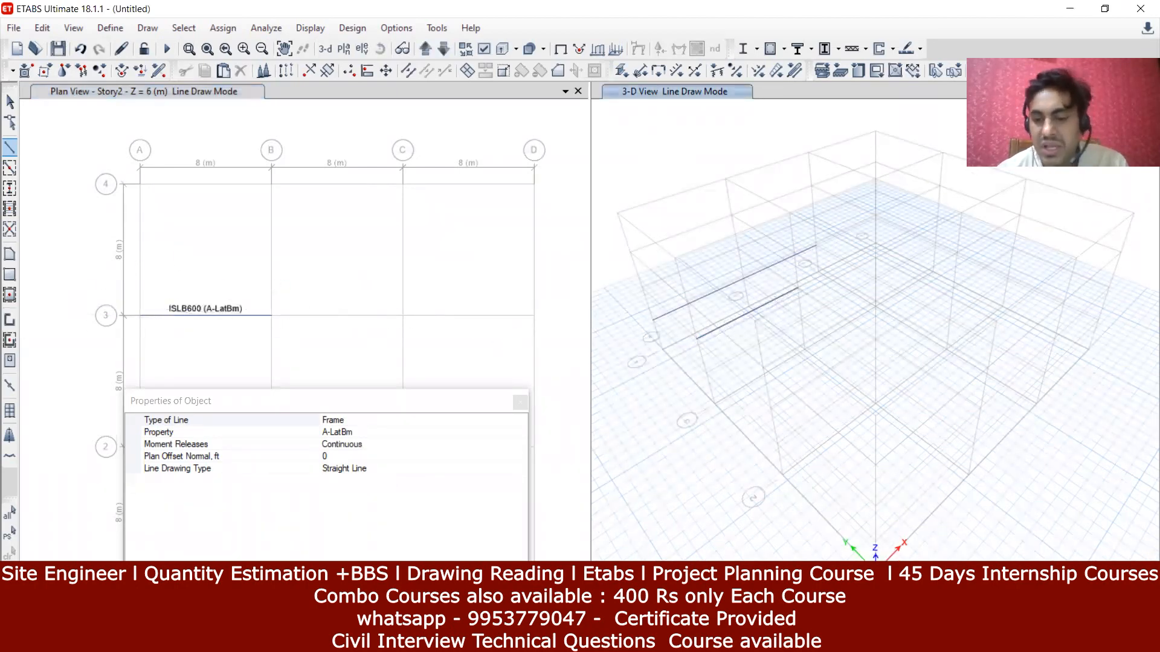
click(501, 324)
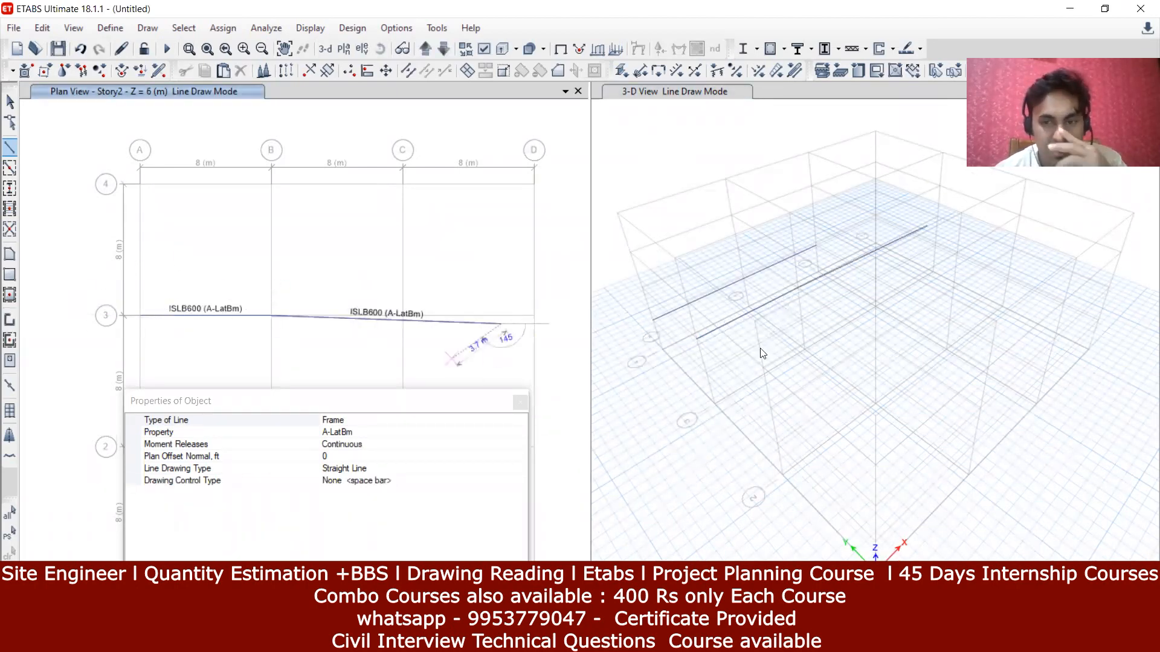
key(Escape)
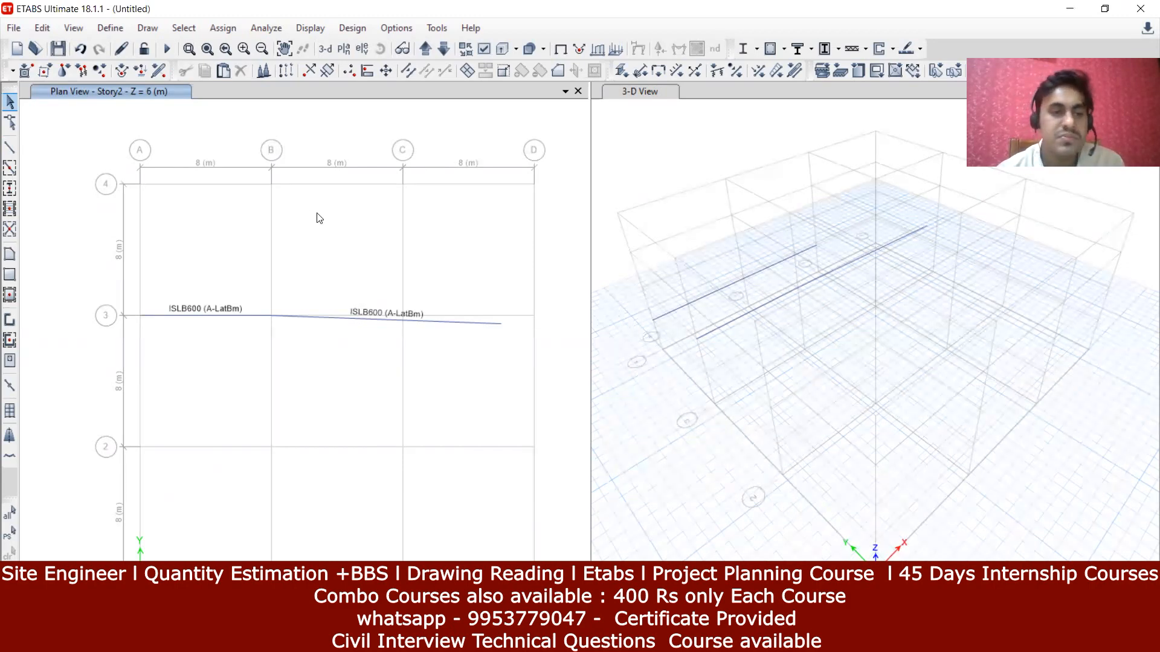
Step: Draw an ISLB600 beam along grid line 4 from A4 to D4
click(16, 148)
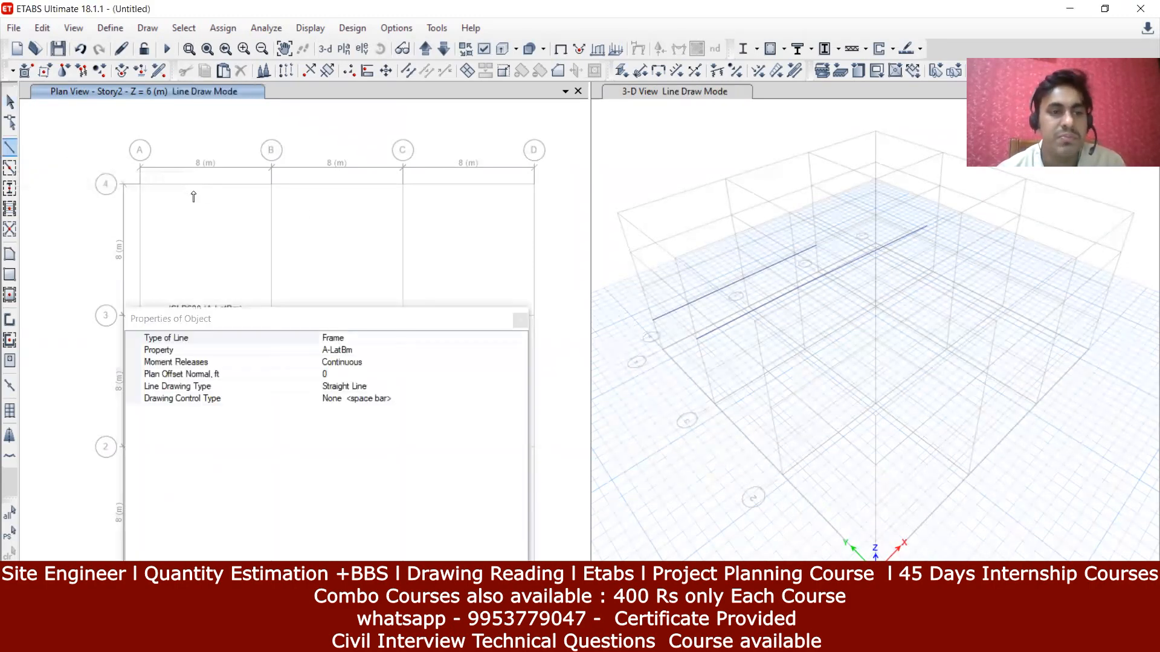
click(140, 185)
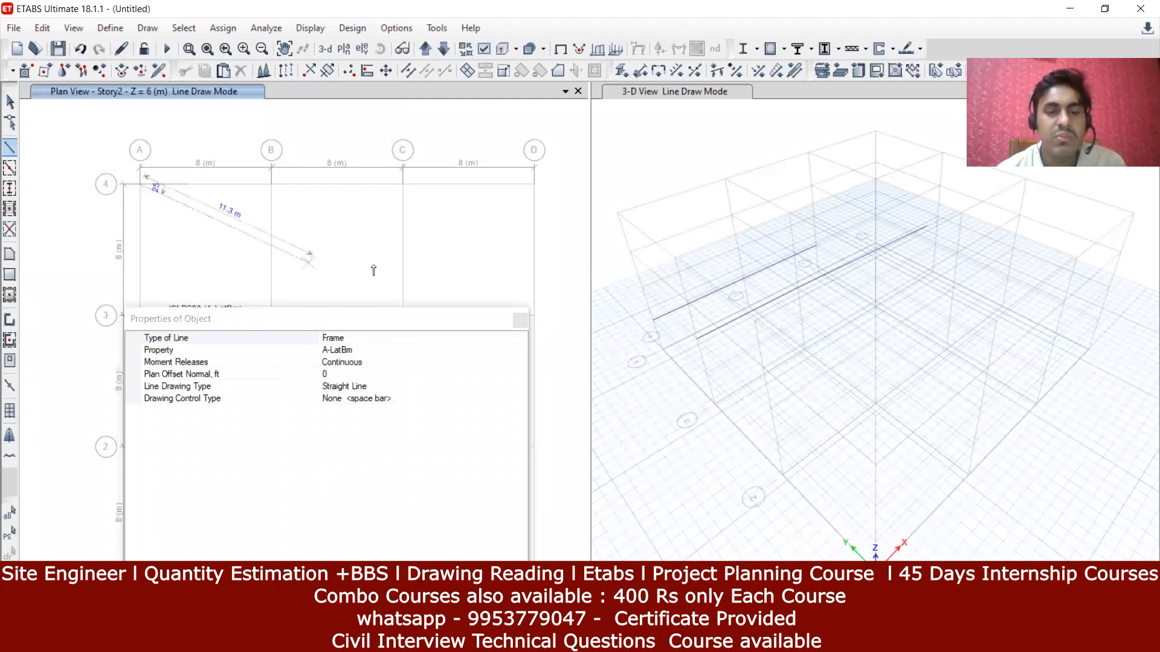
click(532, 186)
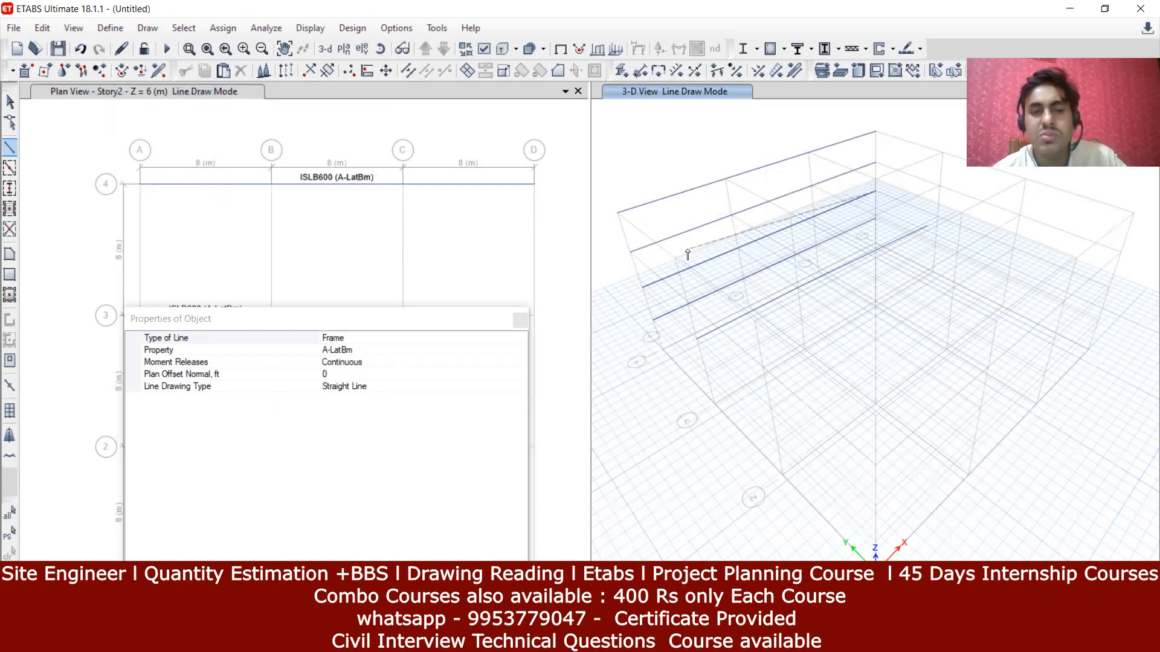
key(Escape)
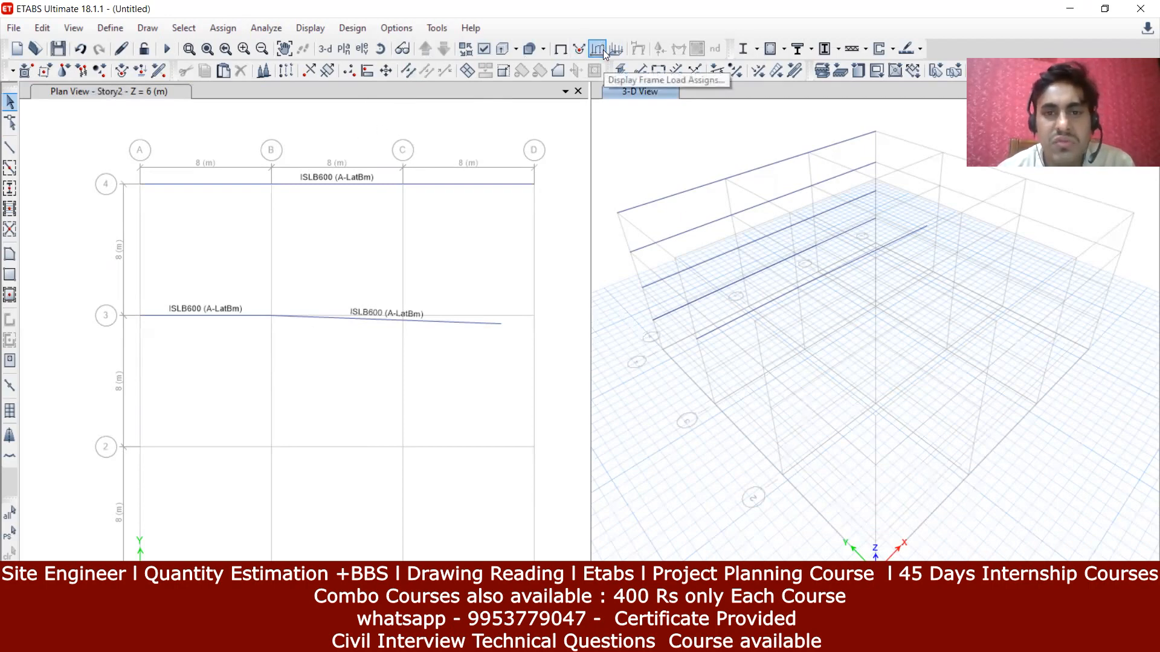
Step: Start an analysis run from the plan view but cancel at the save prompt
click(534, 157)
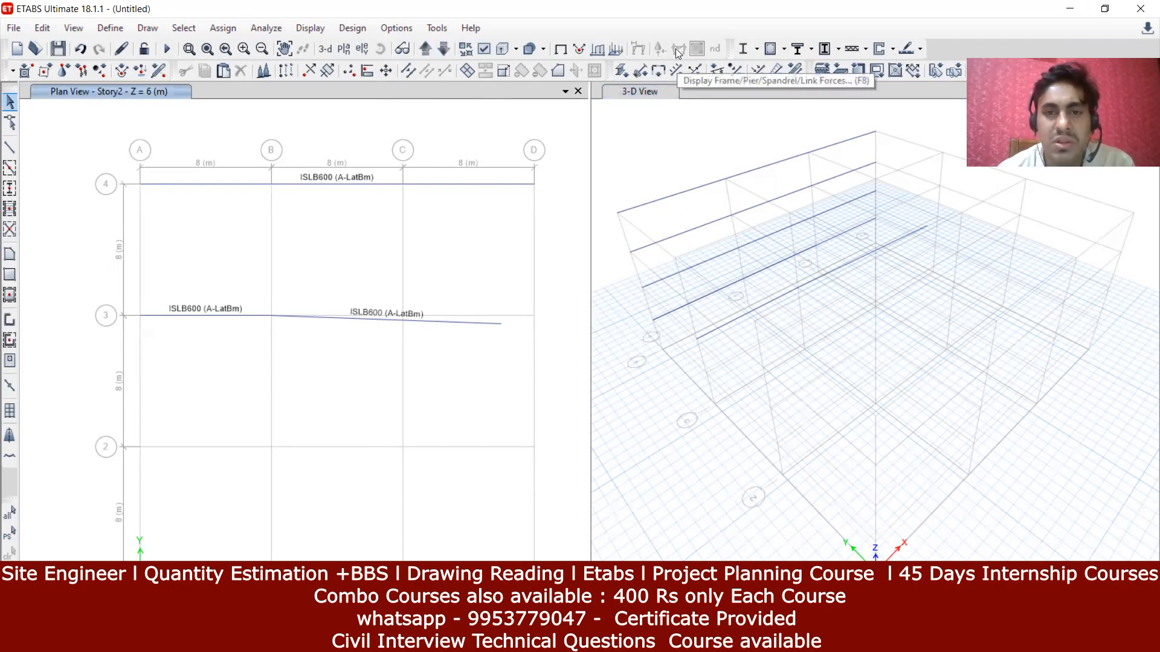
click(166, 50)
click(561, 29)
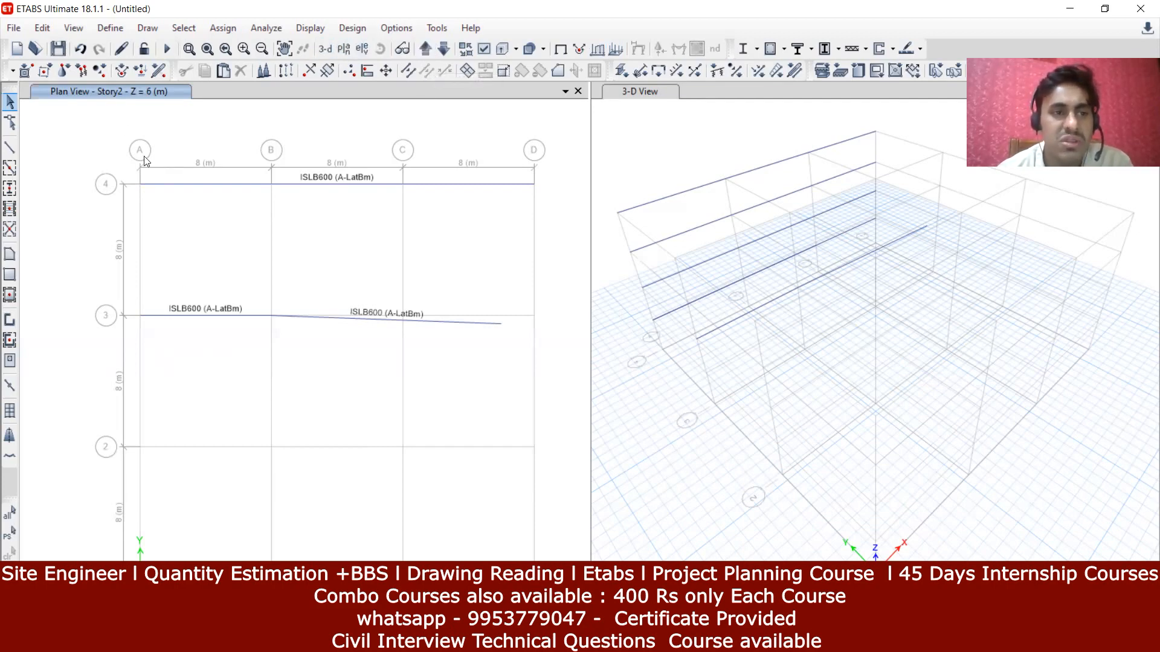
Step: Step the plan through Story3 and Story4 back to Story2 and open Set Display Options
click(424, 56)
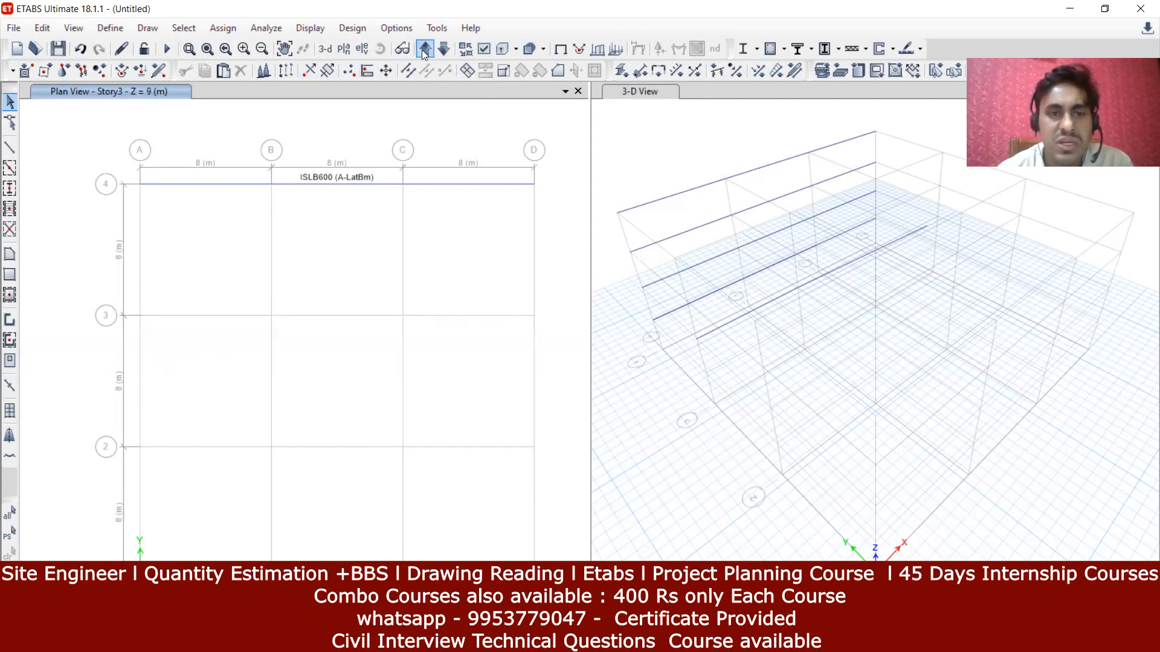
click(423, 51)
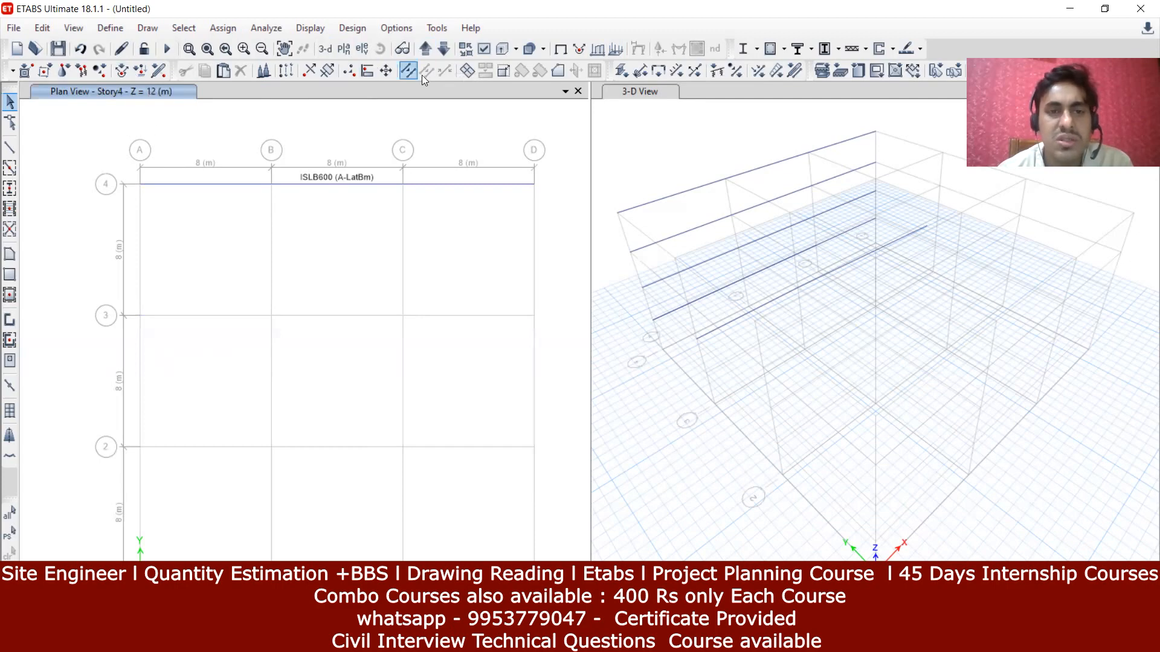
click(445, 56)
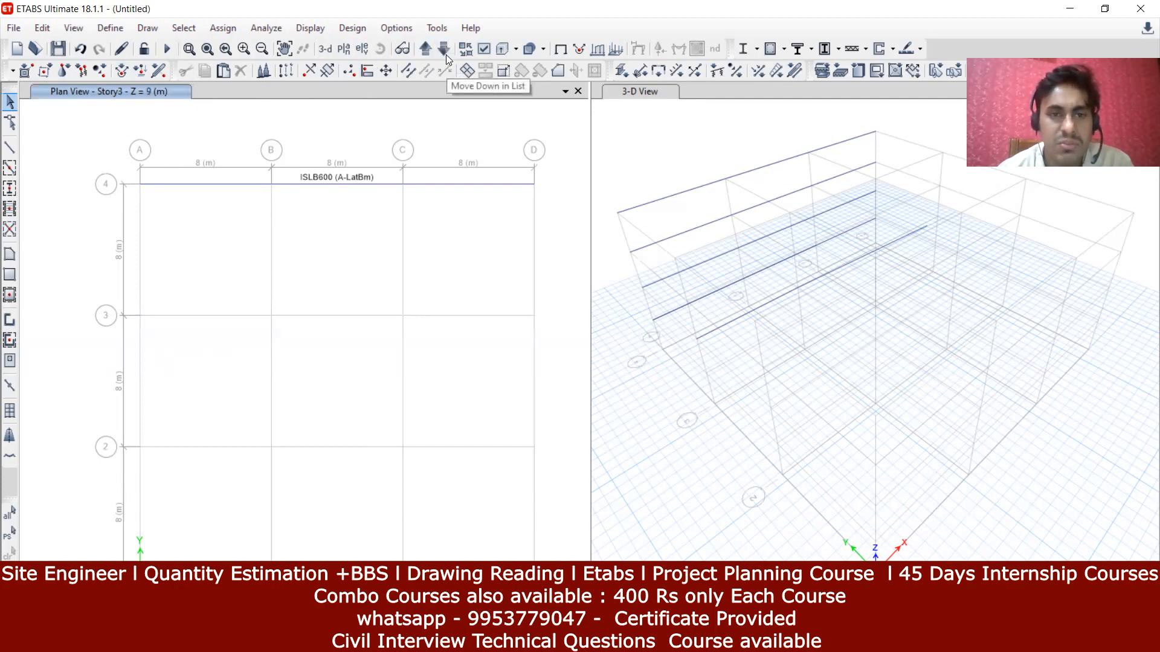
click(445, 54)
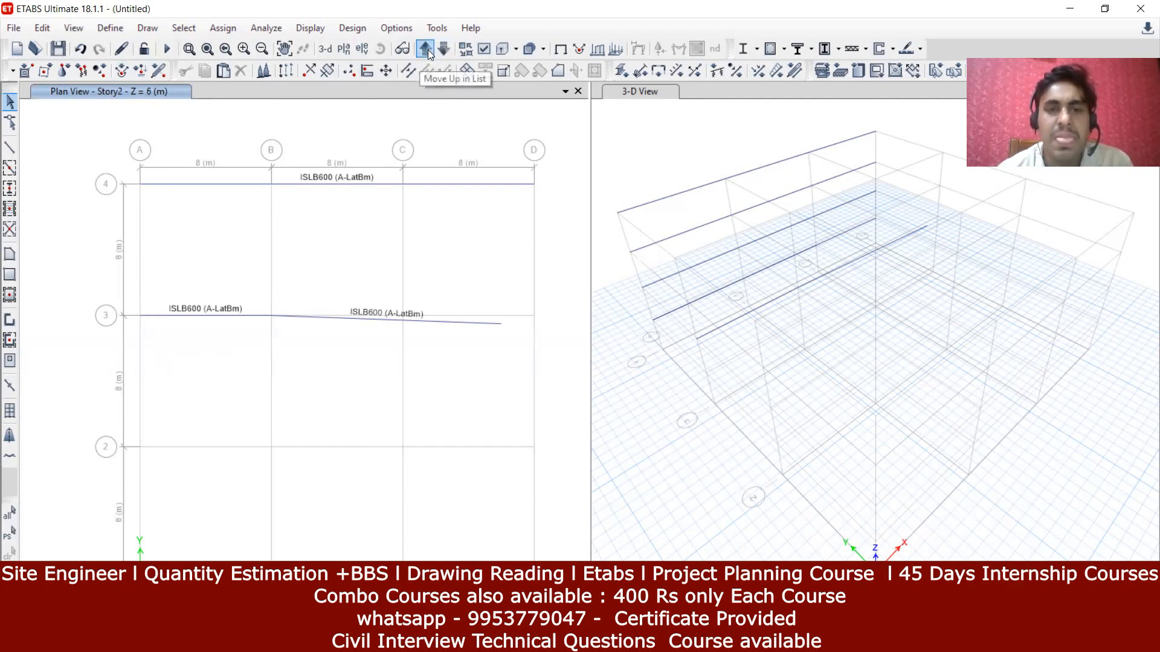
click(486, 49)
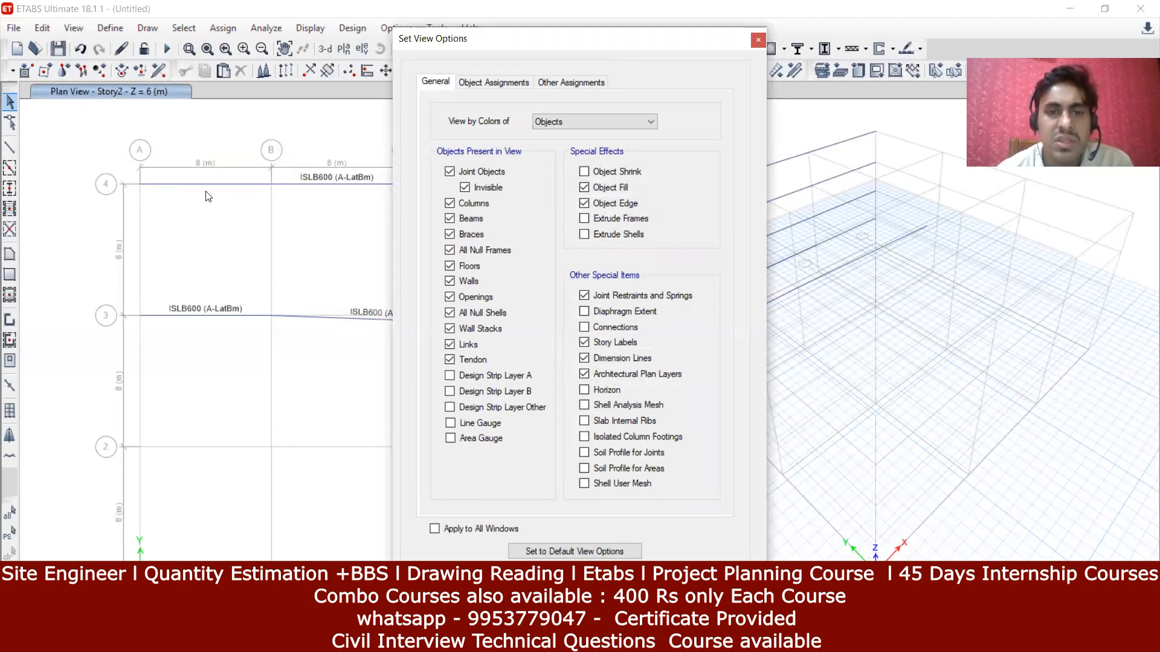
Step: Enable frame section display under Object Assignments, move the dialog right, and start Draw Frame/Line
click(479, 84)
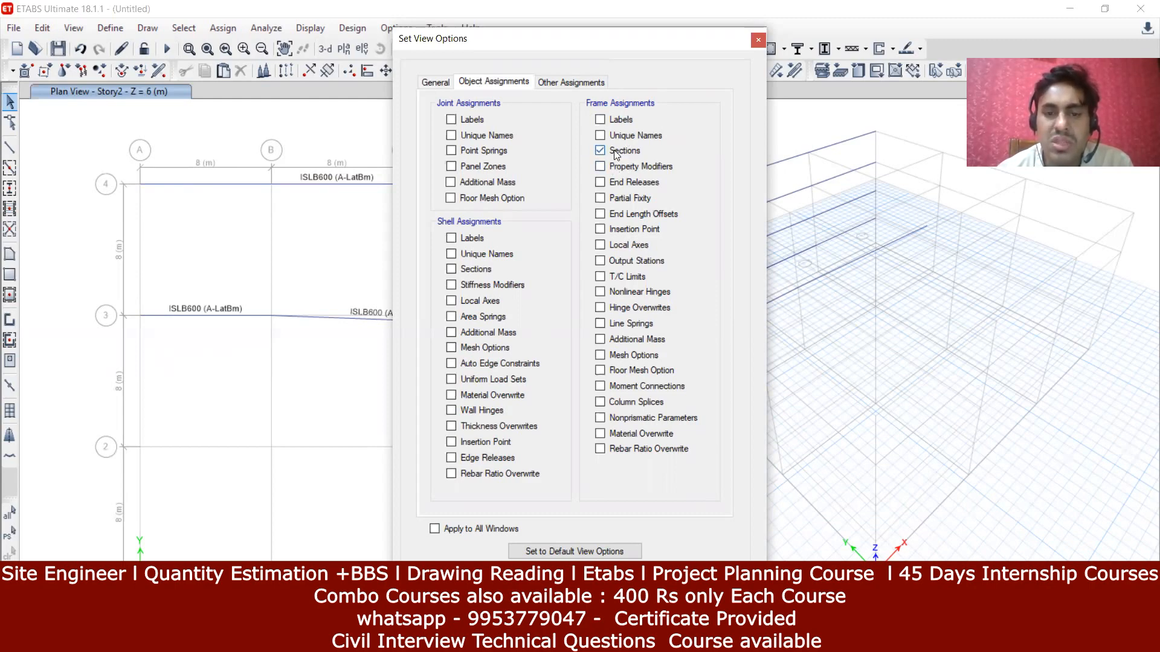
key(Return)
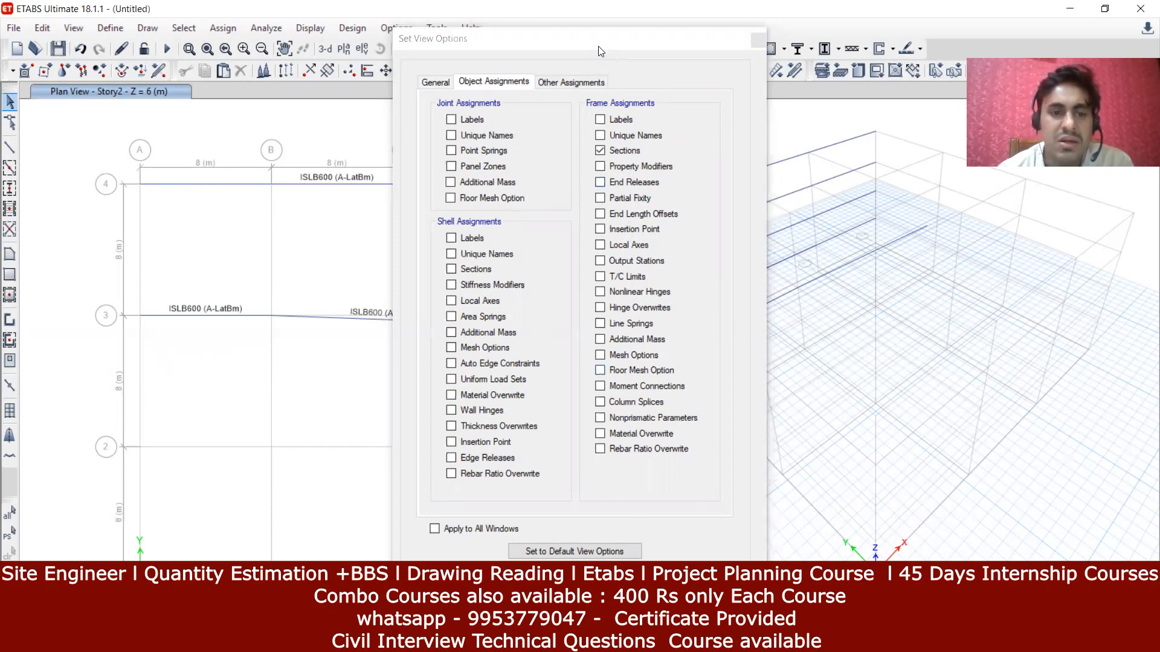
drag(600, 51, 801, 89)
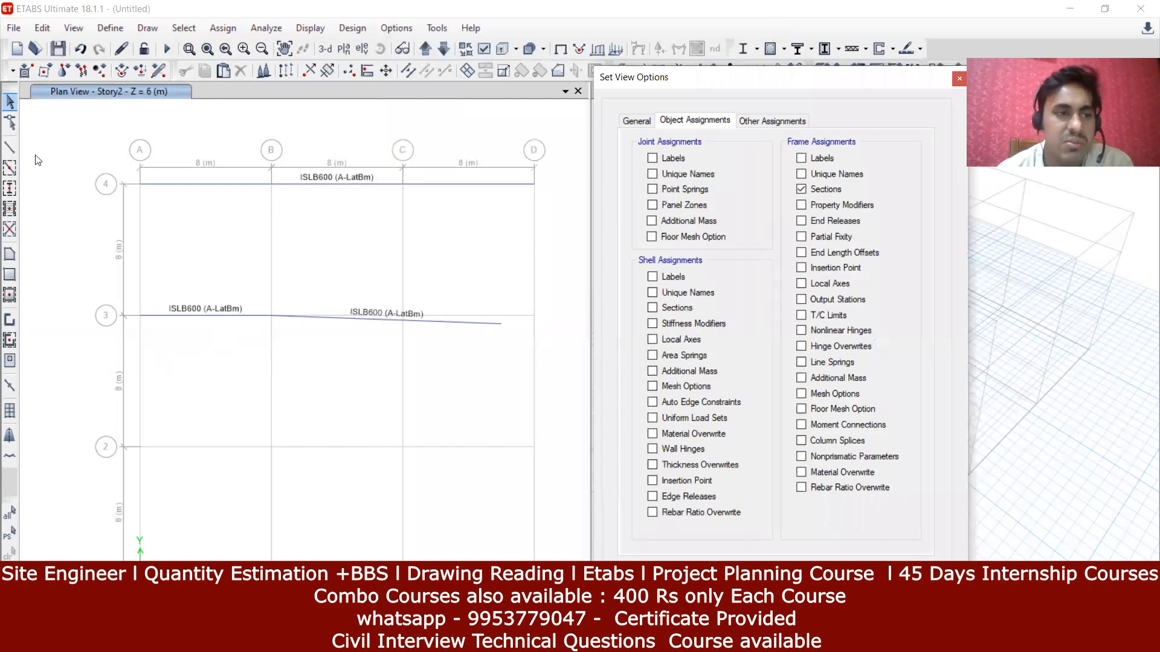
click(10, 147)
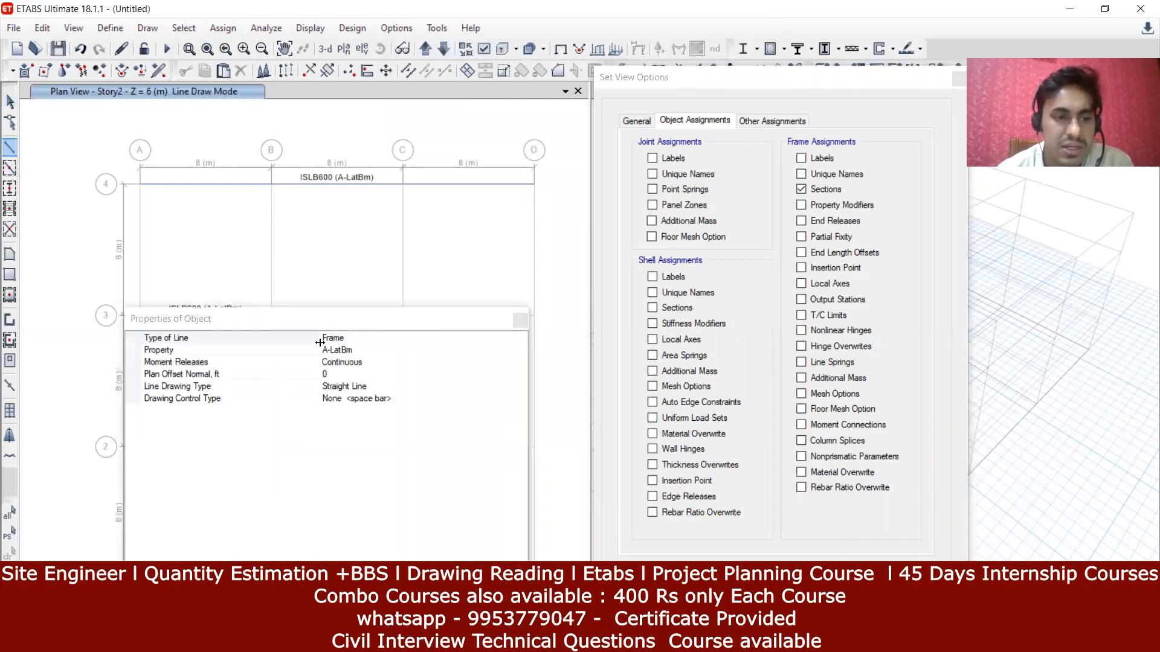
Step: Draw a B1- 230 X 450 MM beam along grid line 2 from A/2 to D/2
click(434, 351)
click(520, 350)
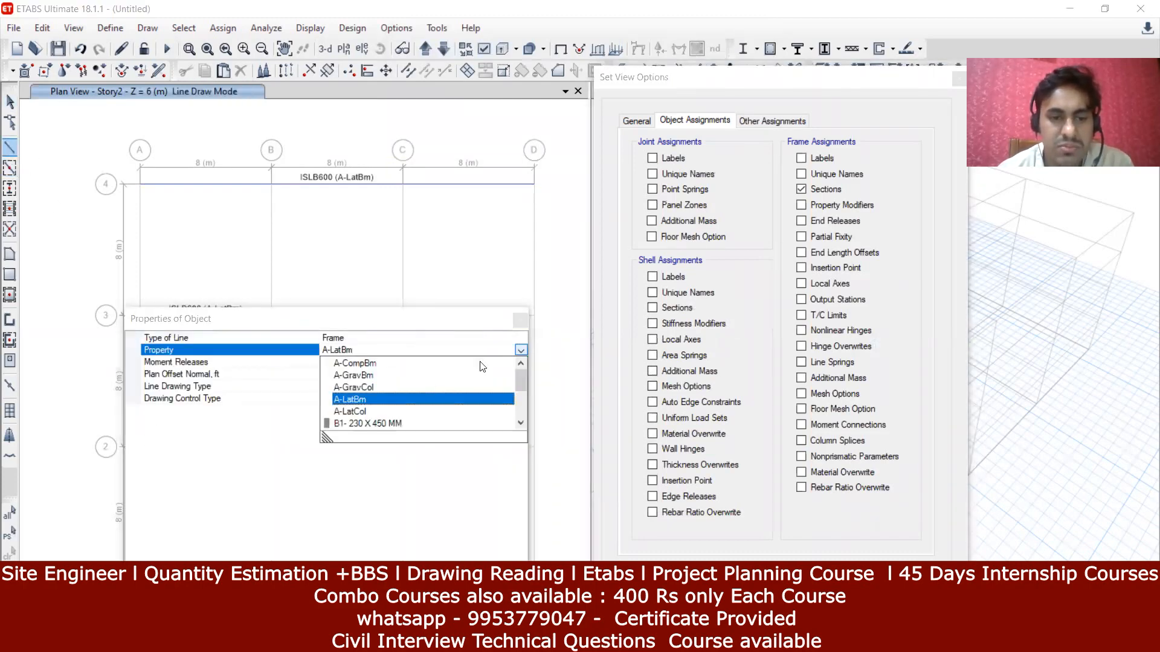
click(370, 424)
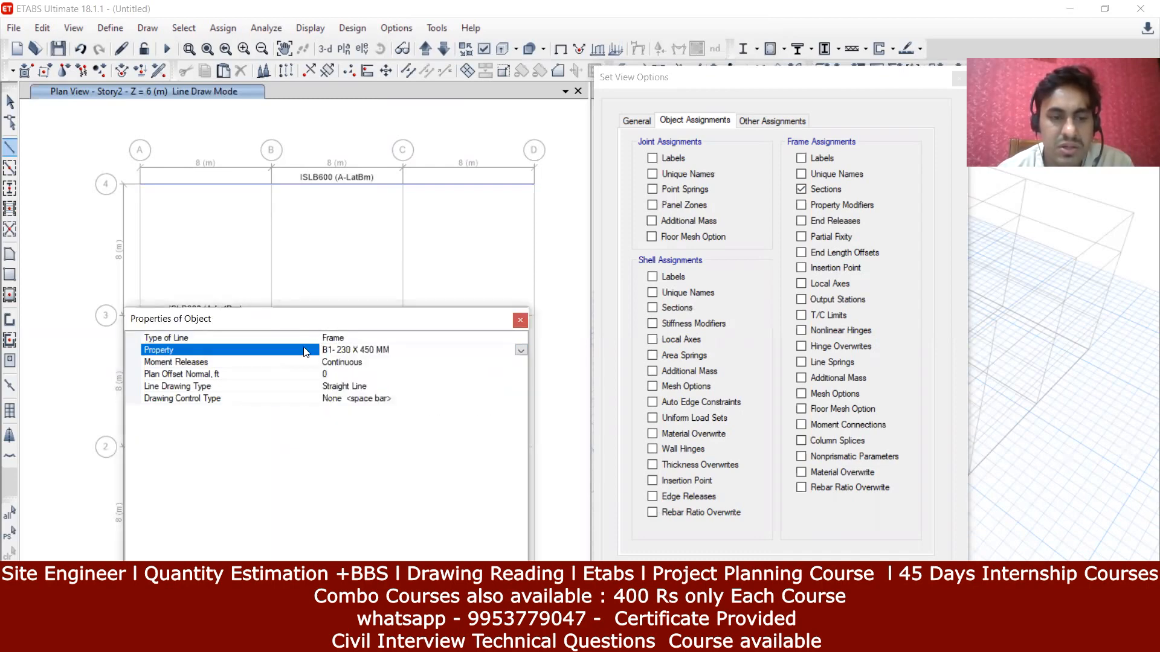
click(140, 447)
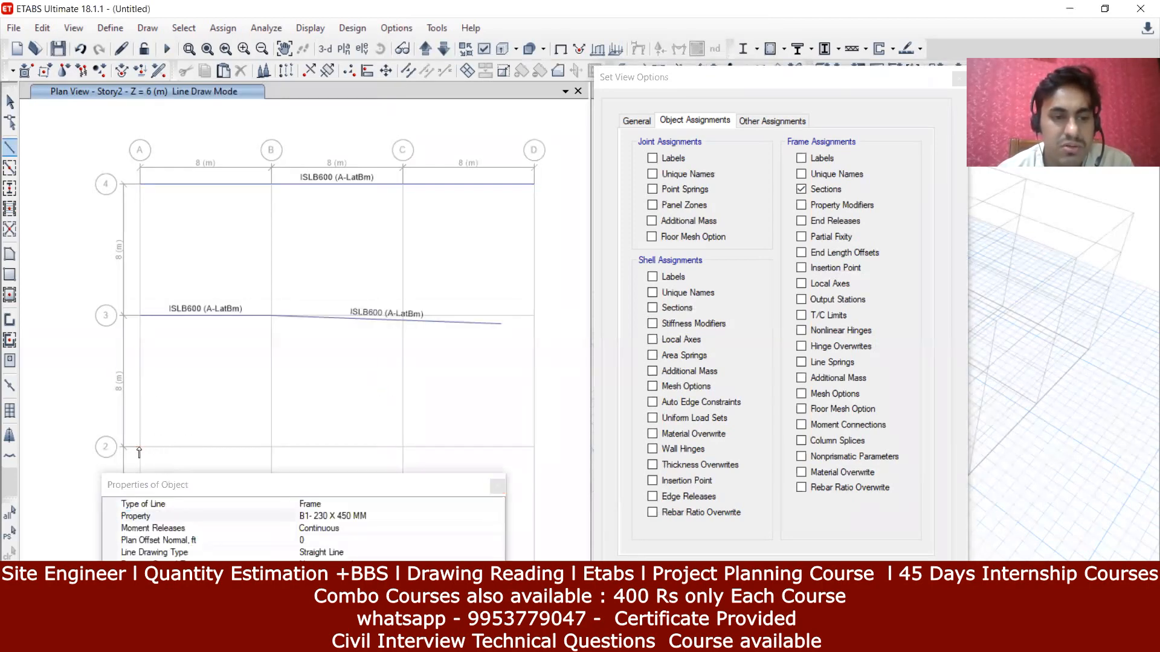
click(532, 450)
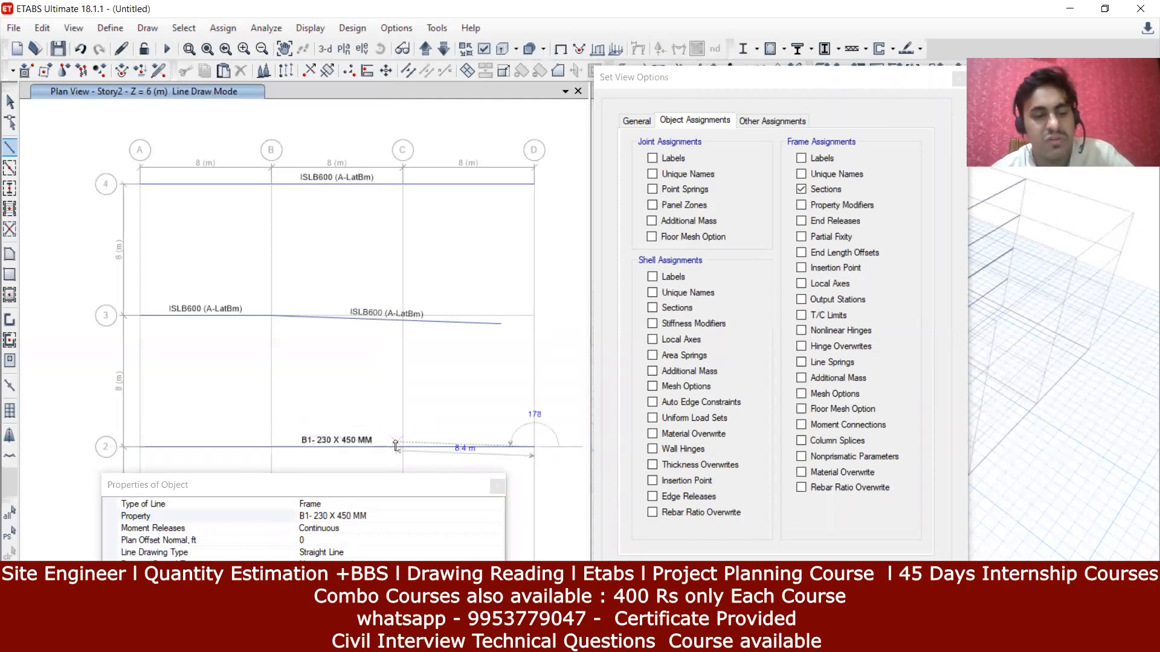
key(Escape)
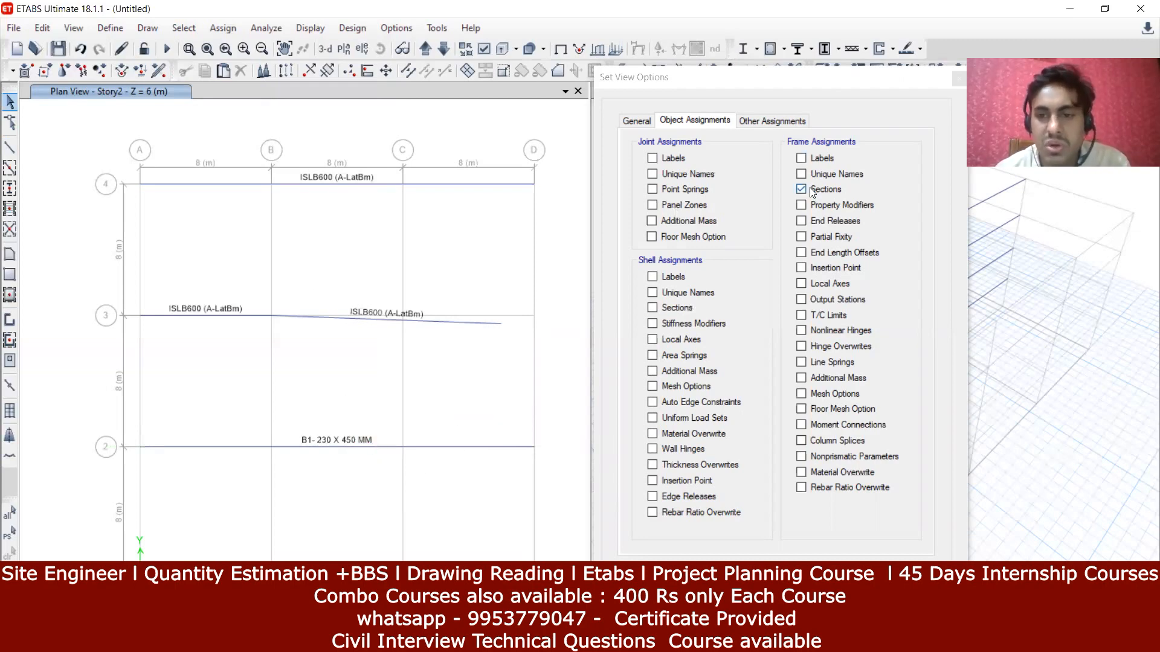
Step: Hide the frame section labels, then turn them back on from the Object Assign display settings
click(800, 190)
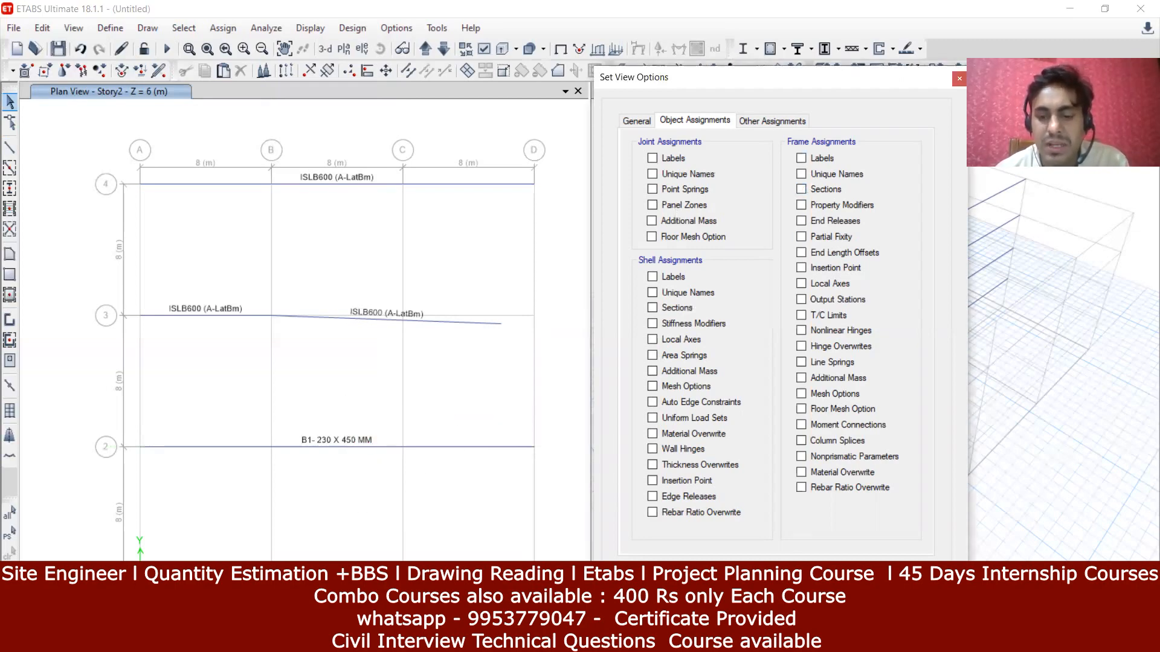
click(837, 589)
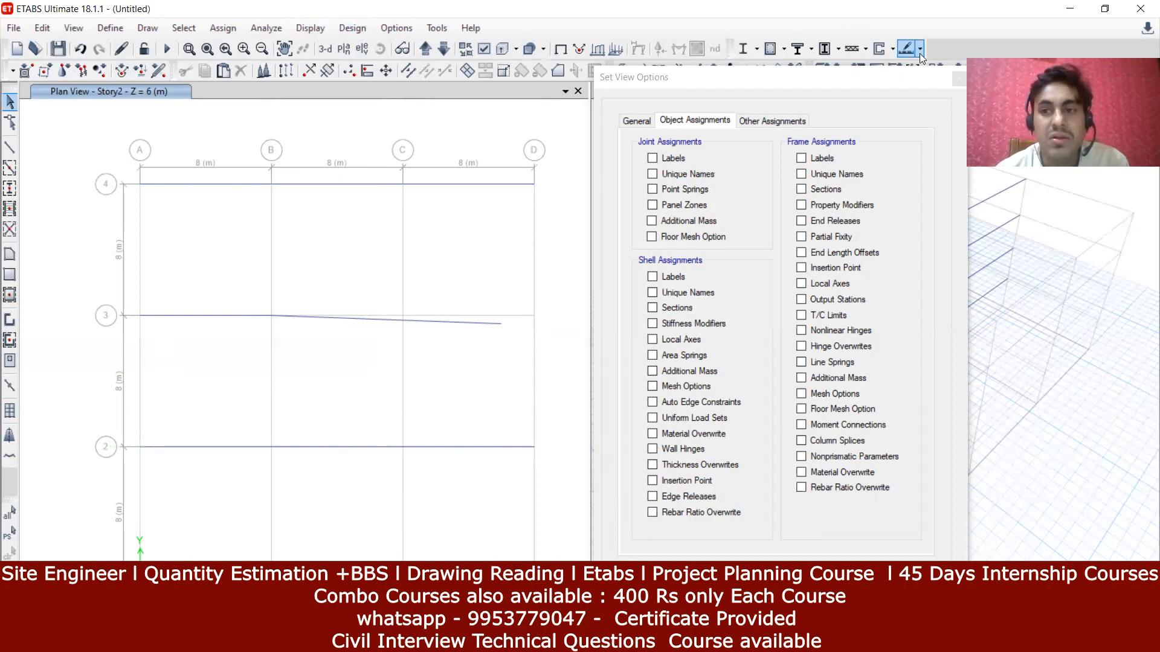
click(956, 78)
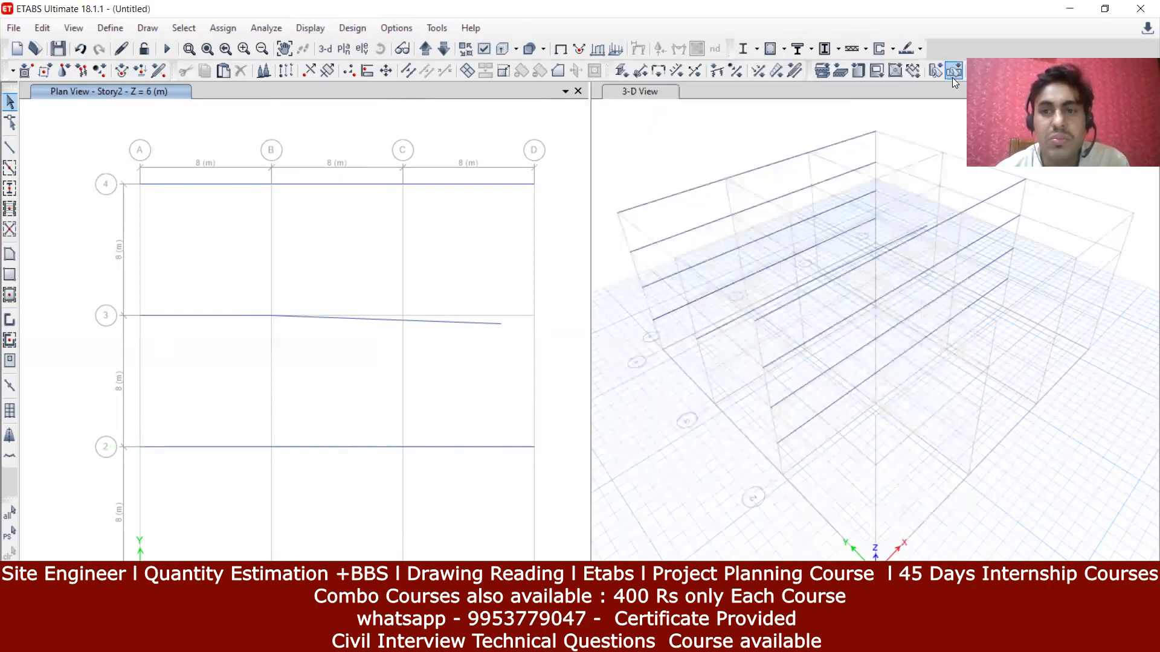
click(487, 49)
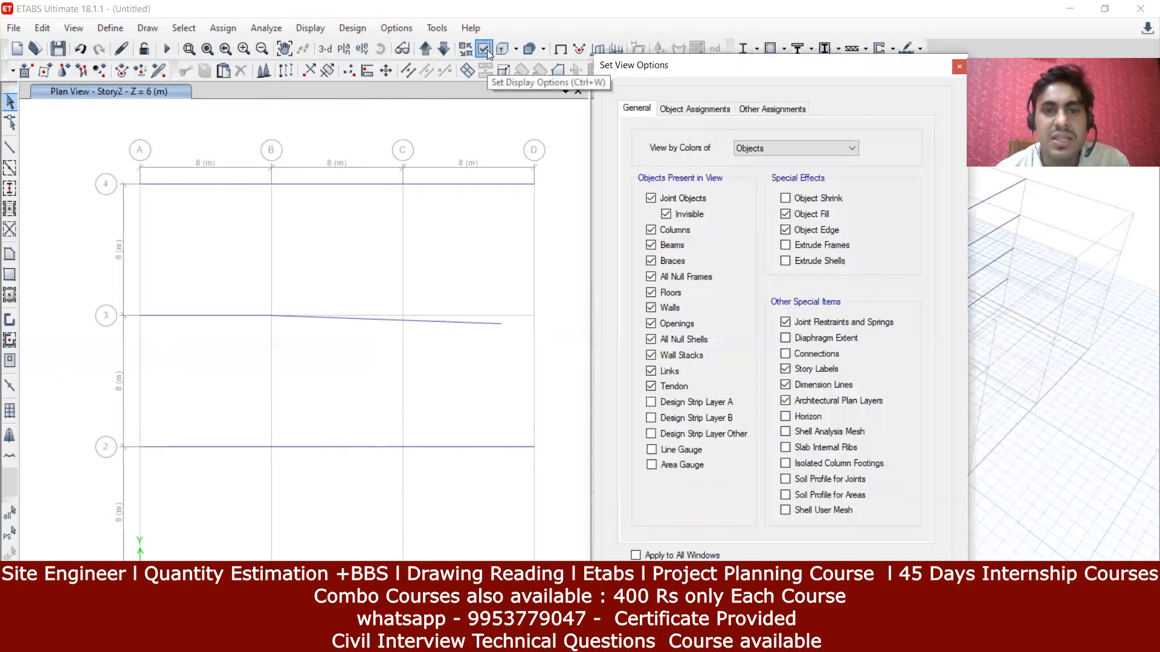
click(695, 109)
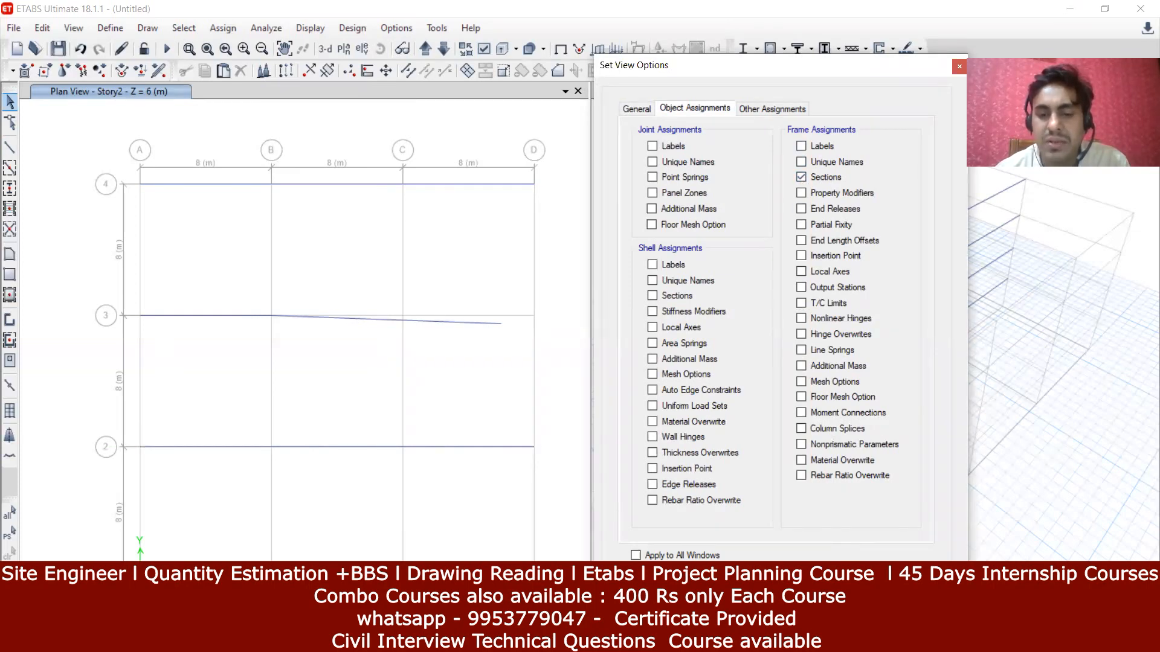
click(841, 584)
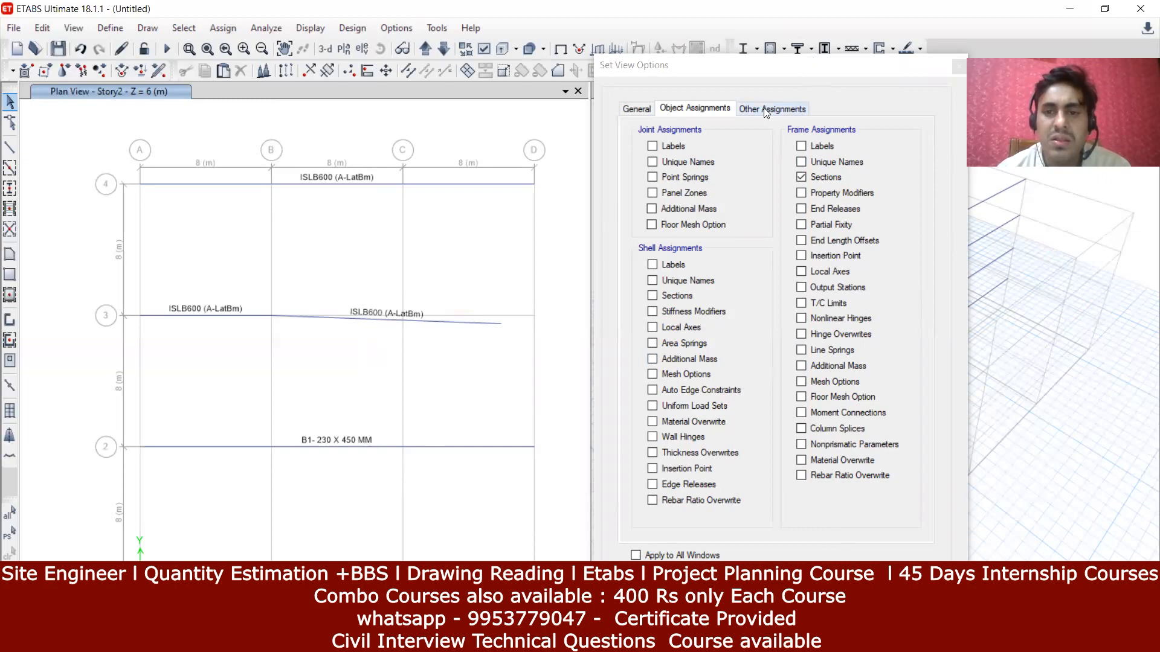
Step: On the General display tab, switch beams off and back on so they reappear on Story2
click(650, 108)
click(680, 112)
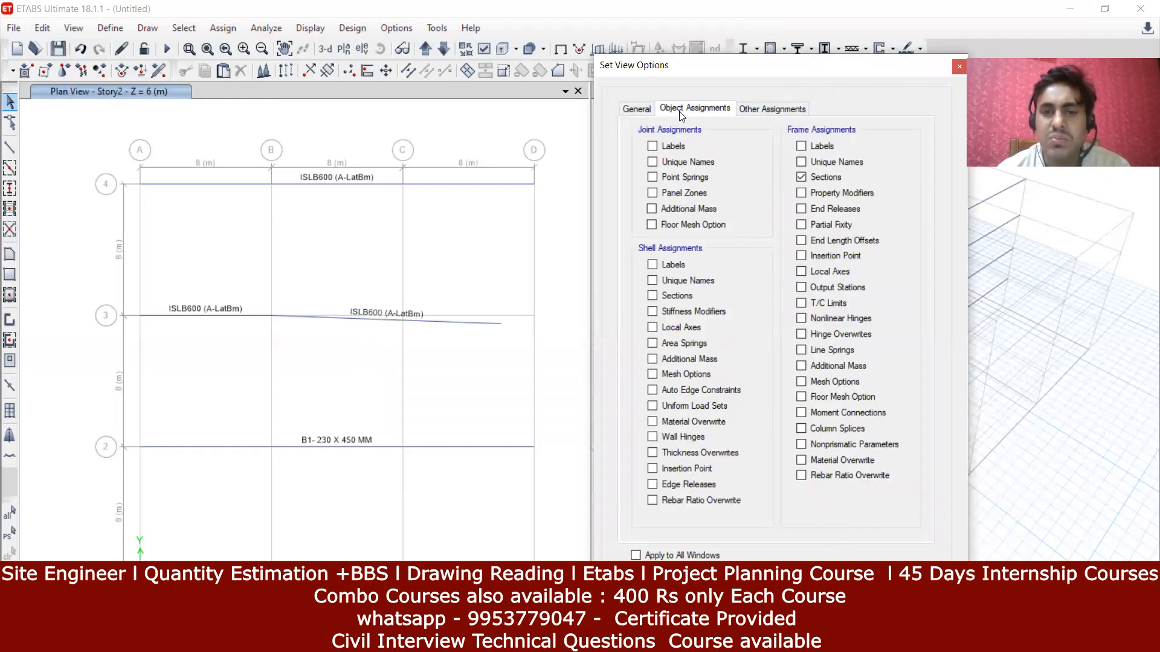
click(643, 110)
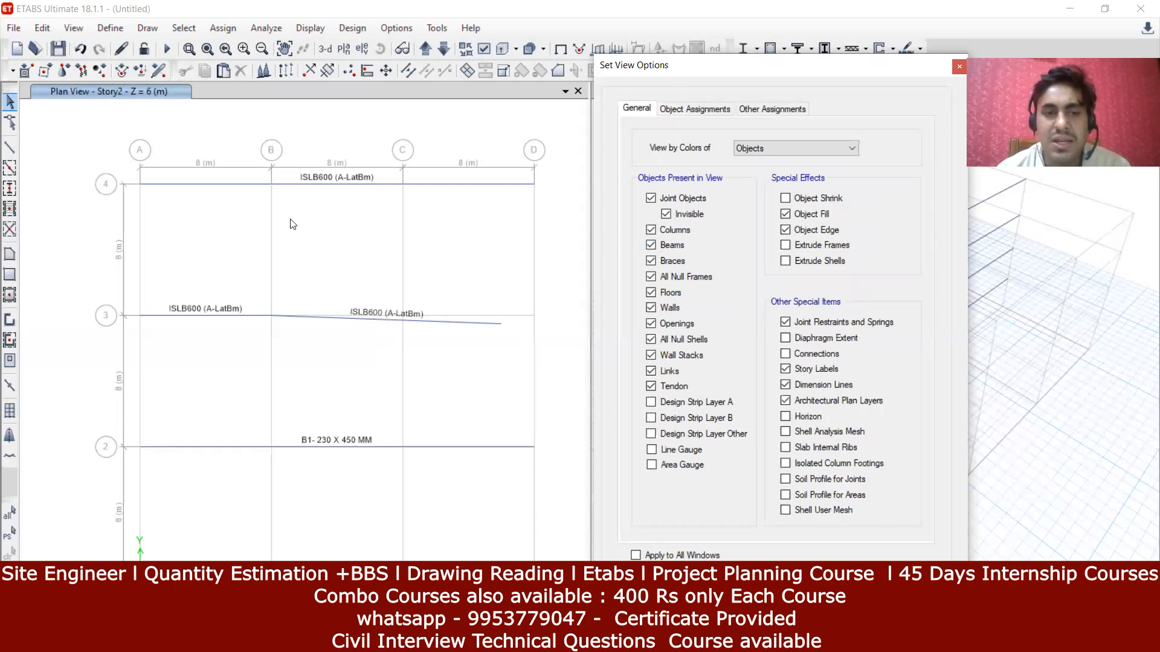
click(652, 244)
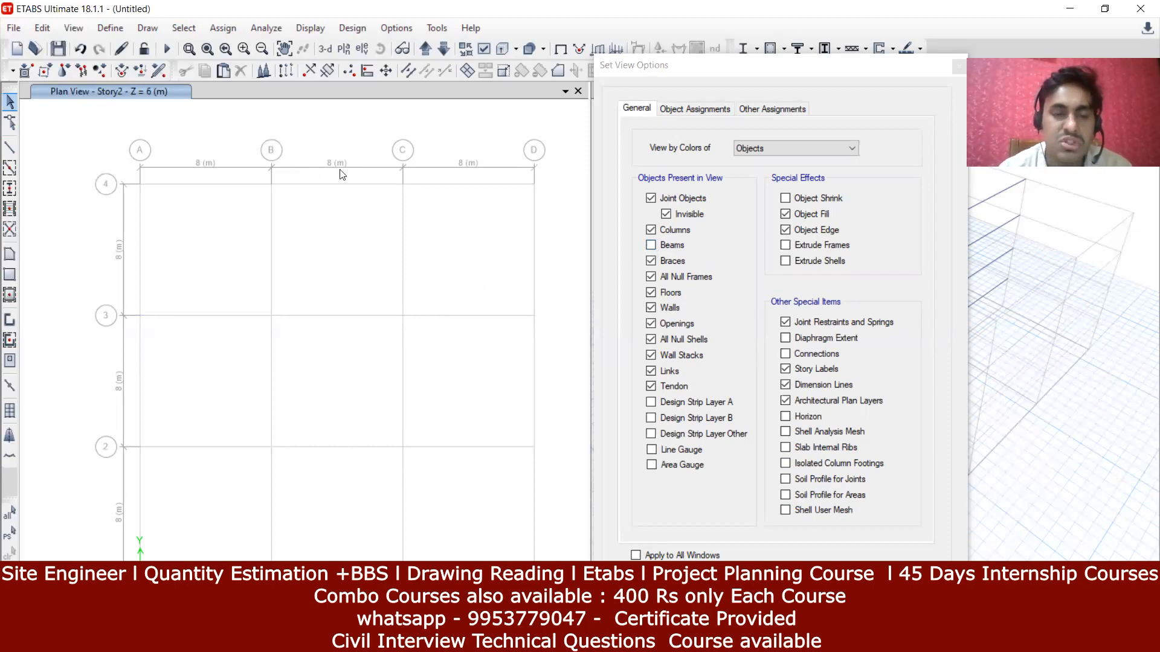
click(651, 246)
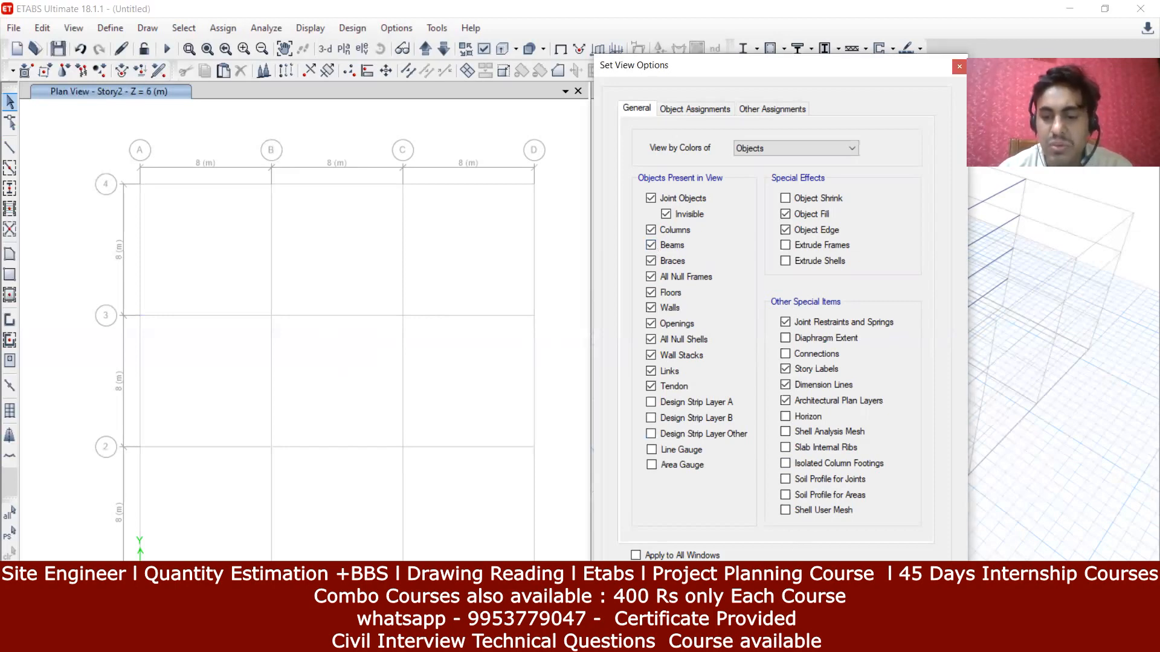
click(844, 586)
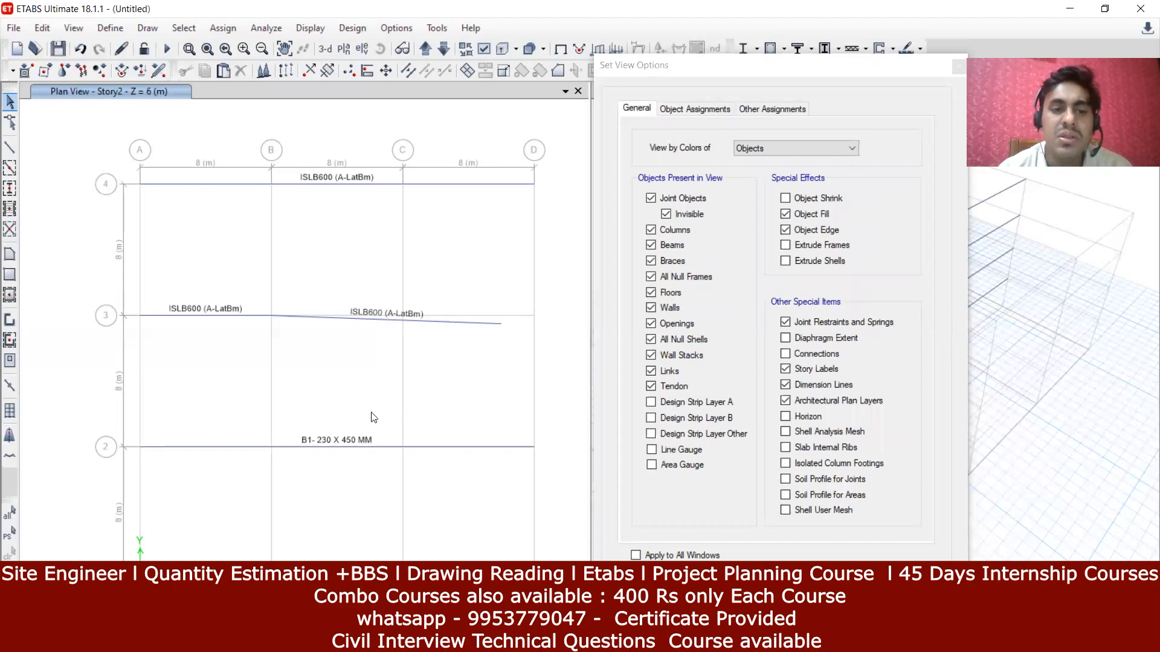
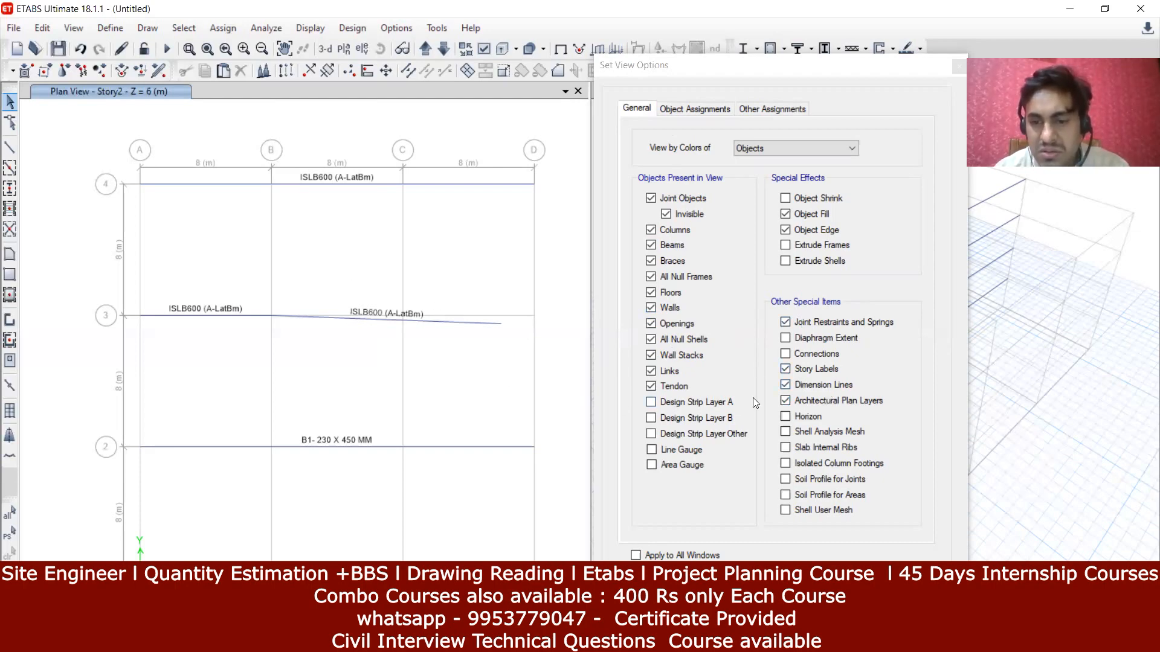
Step: Turn off Architectural Plan Layers, try Horizon on and off, and apply the view settings
click(785, 400)
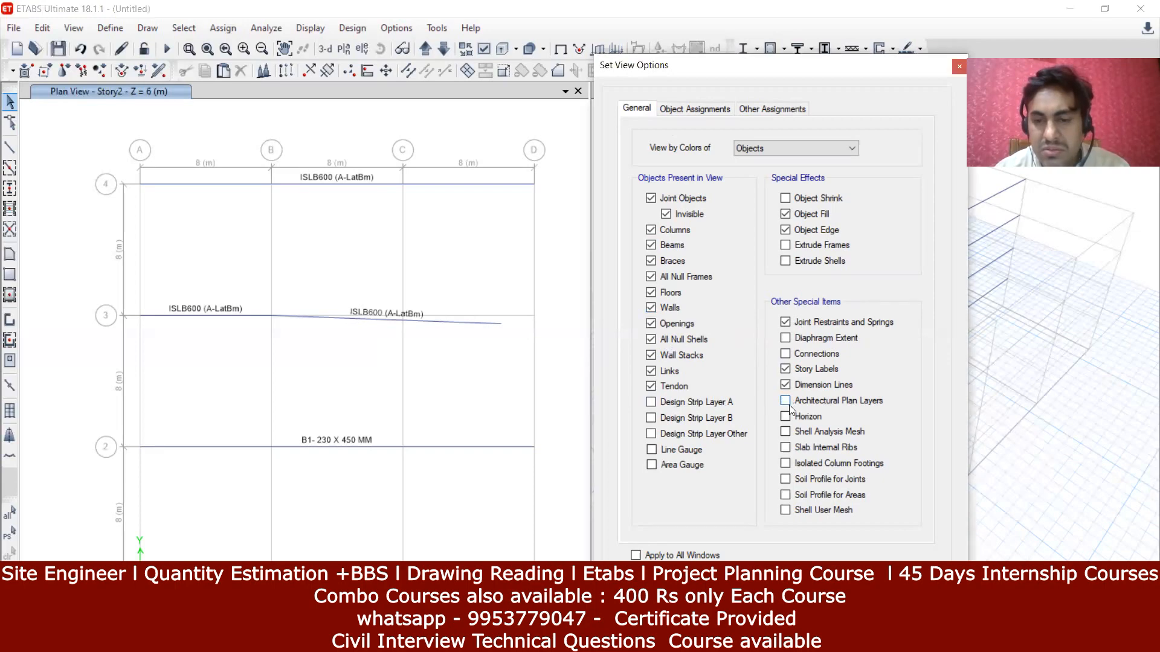
click(785, 417)
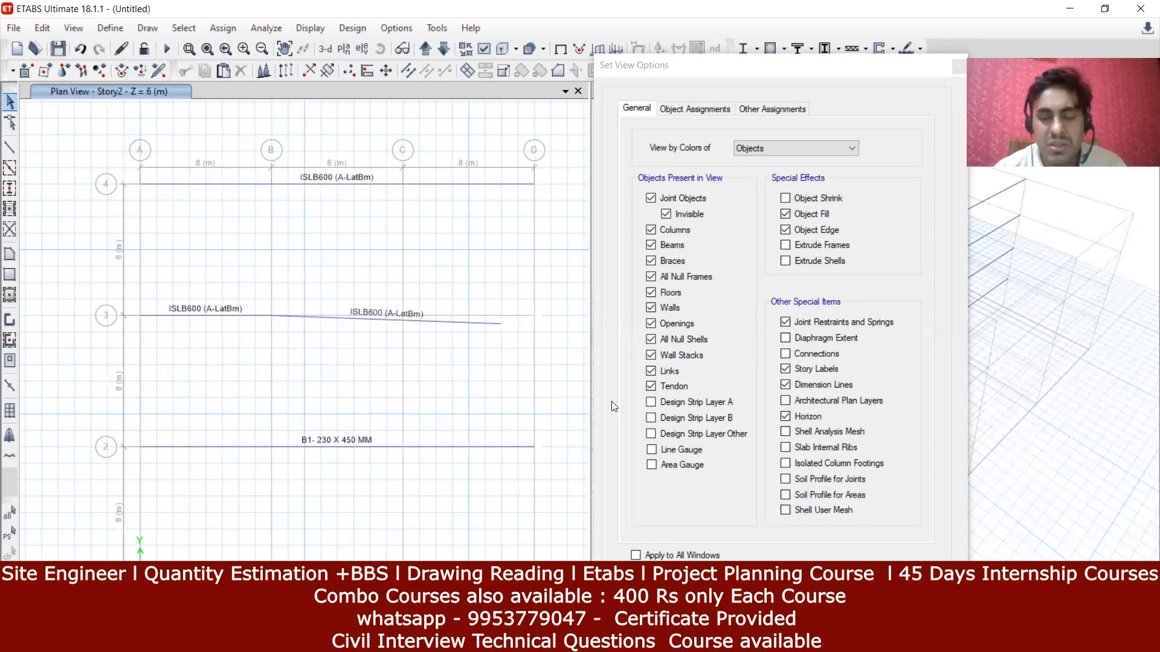
click(808, 418)
click(840, 584)
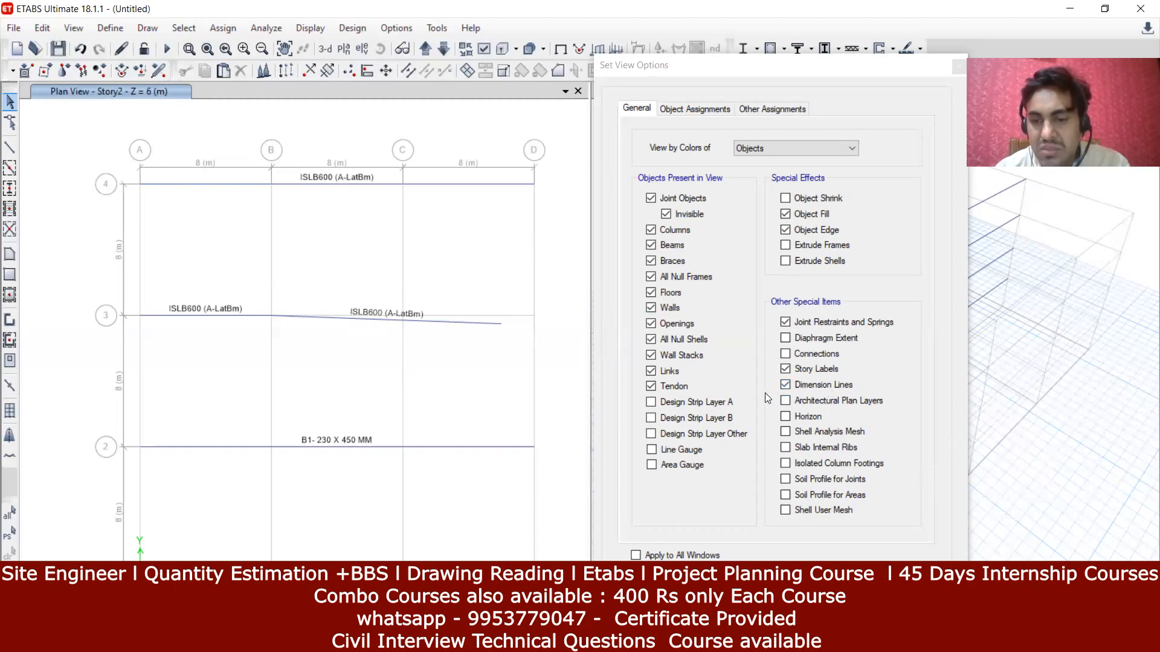
Step: Test Dimension Lines off and back on, keeping the 8 m dimensions shown, then close View Options
click(785, 387)
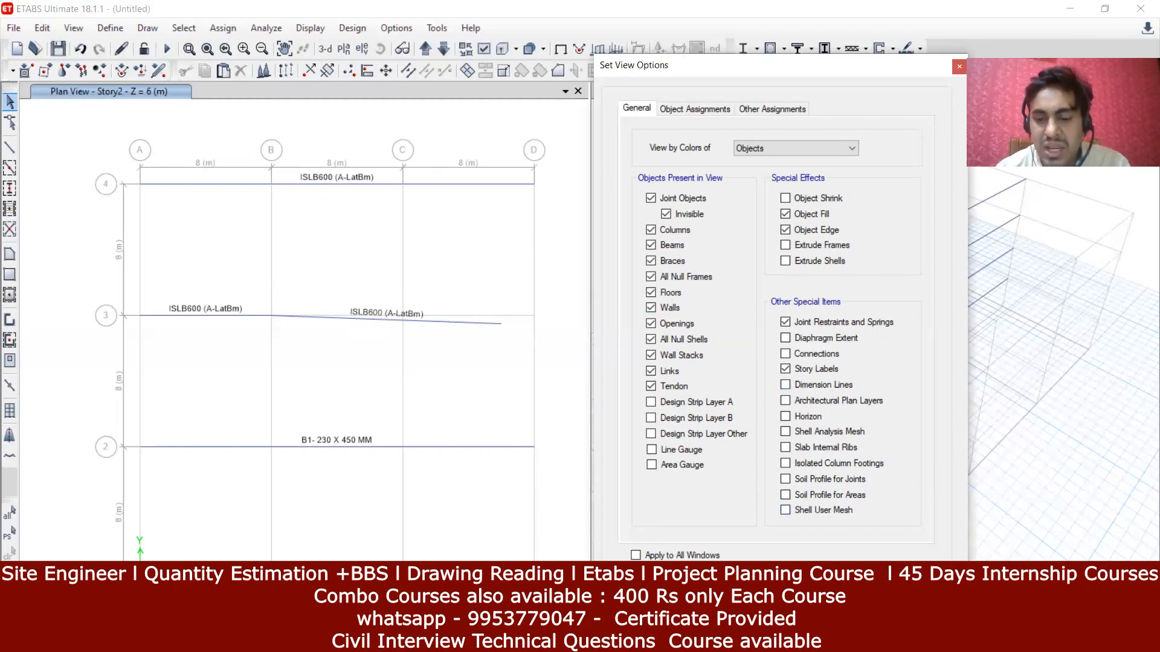
click(707, 585)
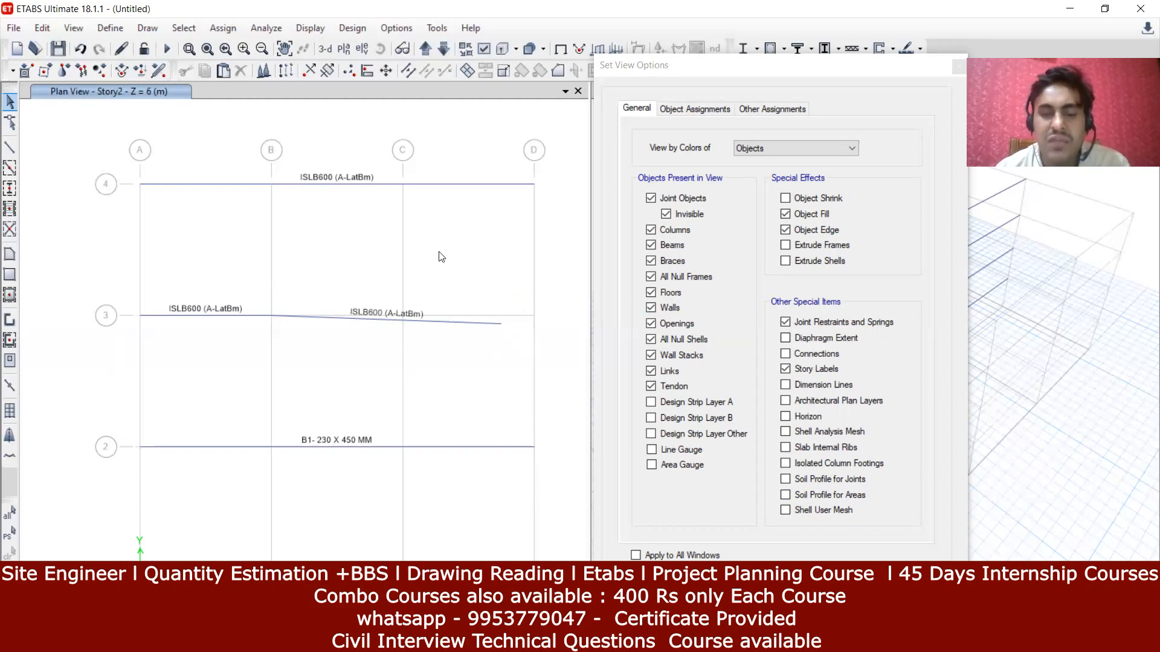
click(785, 384)
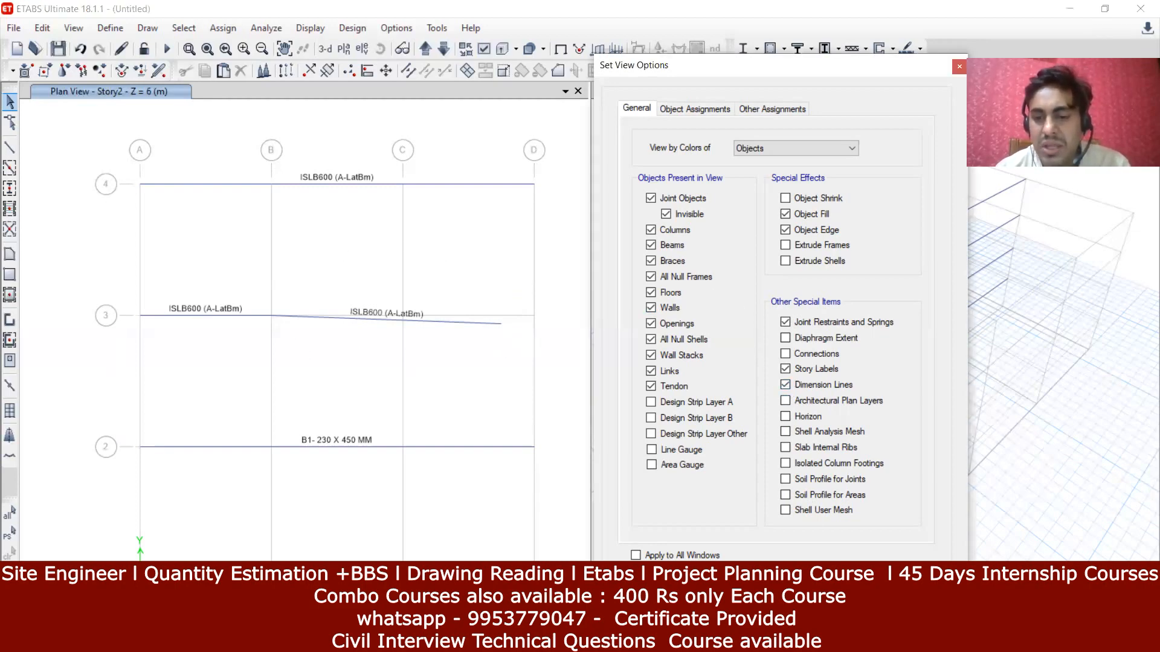
click(837, 584)
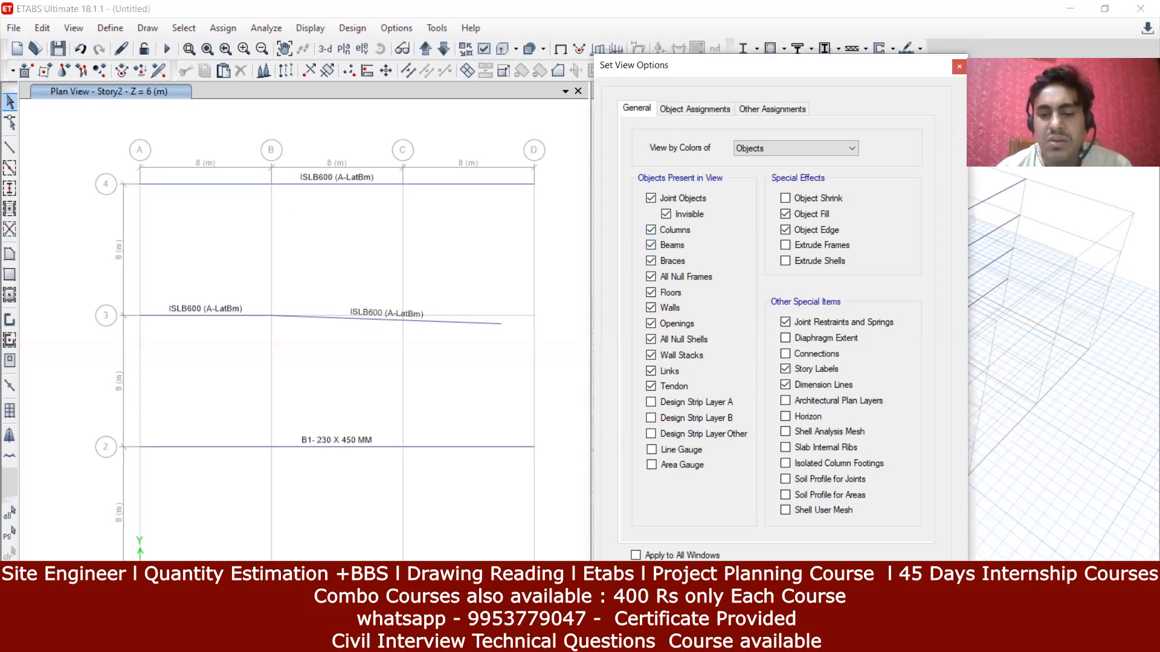
click(719, 597)
middle_drag(465, 375, 440, 349)
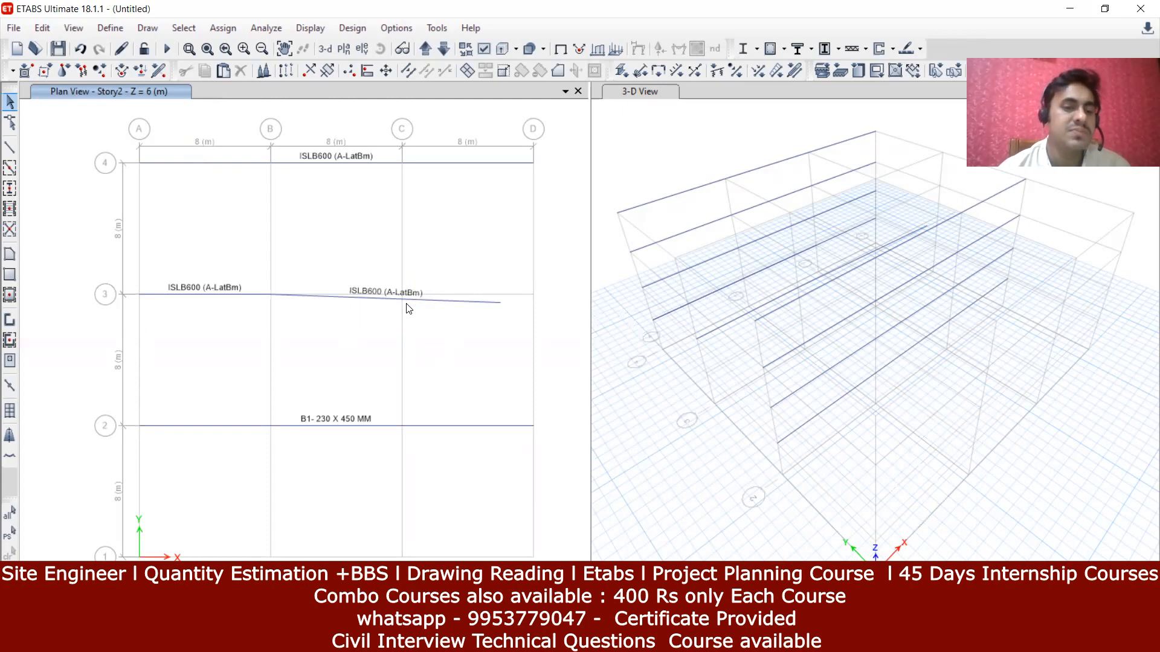
Step: Pan the Story2 plan and activate Quick Draw Columns mode
middle_drag(375, 344, 331, 437)
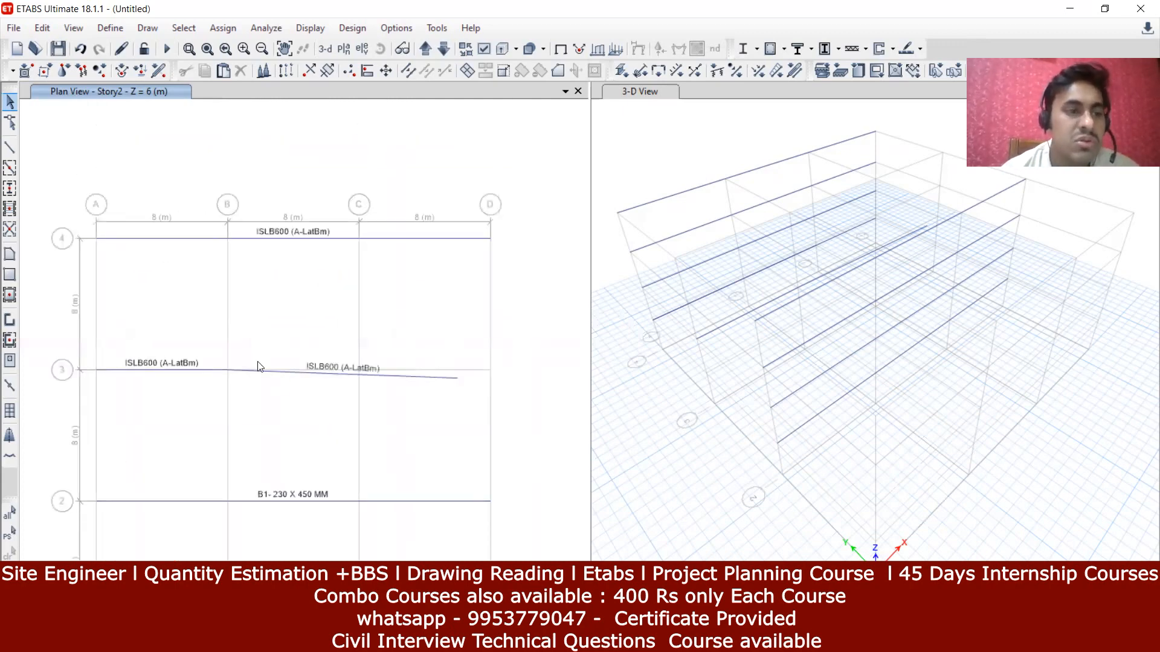
click(10, 189)
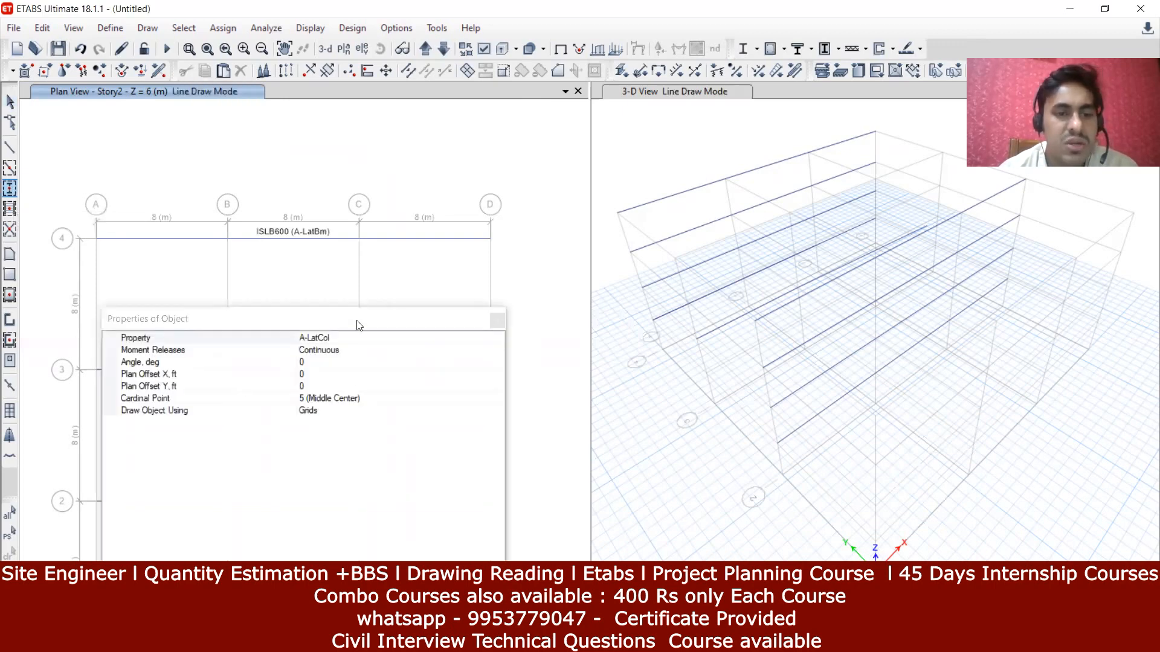
Step: Change the new-column property from A-LatCol to ConcCol in the object properties panel
drag(356, 326, 719, 108)
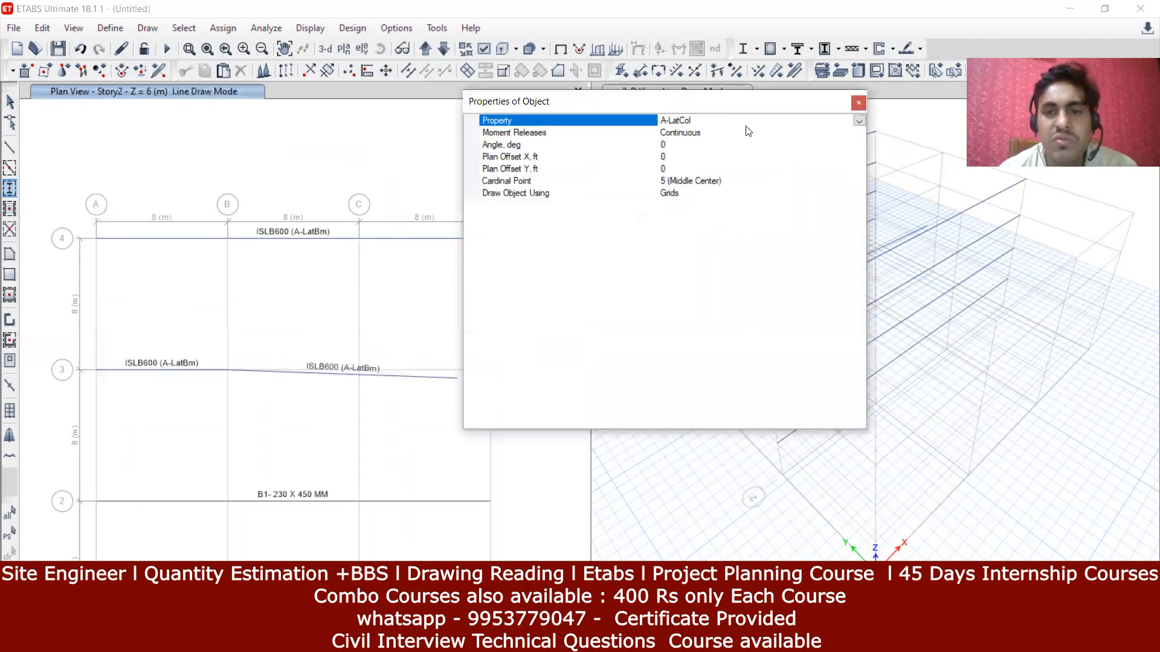
click(859, 120)
scroll(761, 189, down, 1)
scroll(760, 188, down, 1)
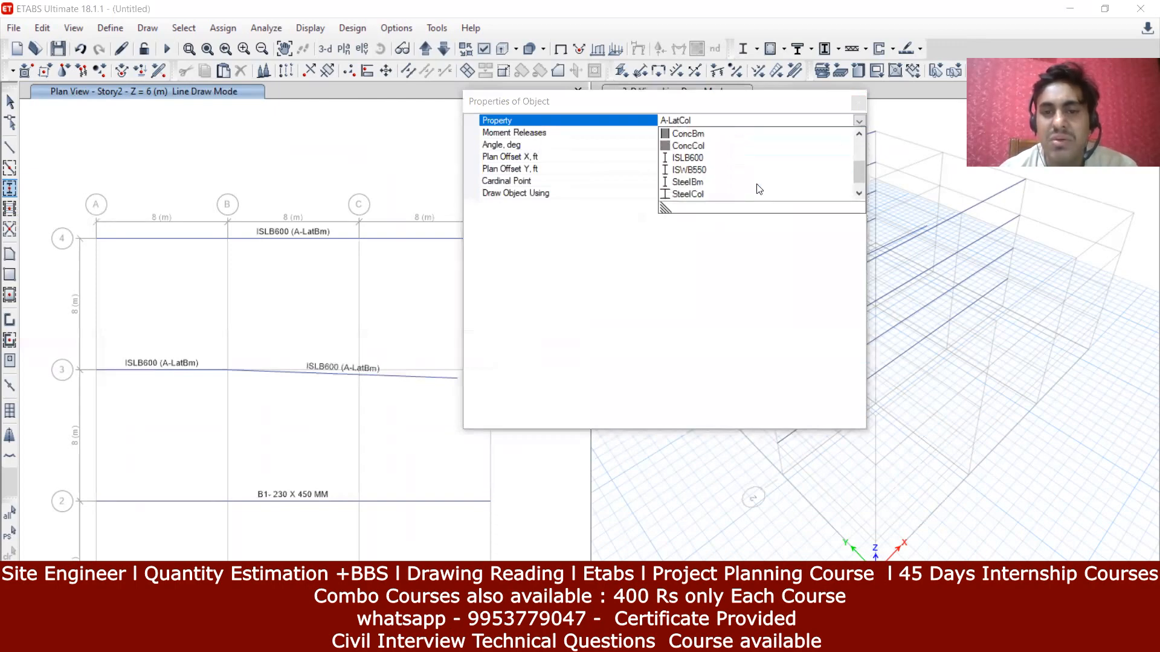
click(688, 145)
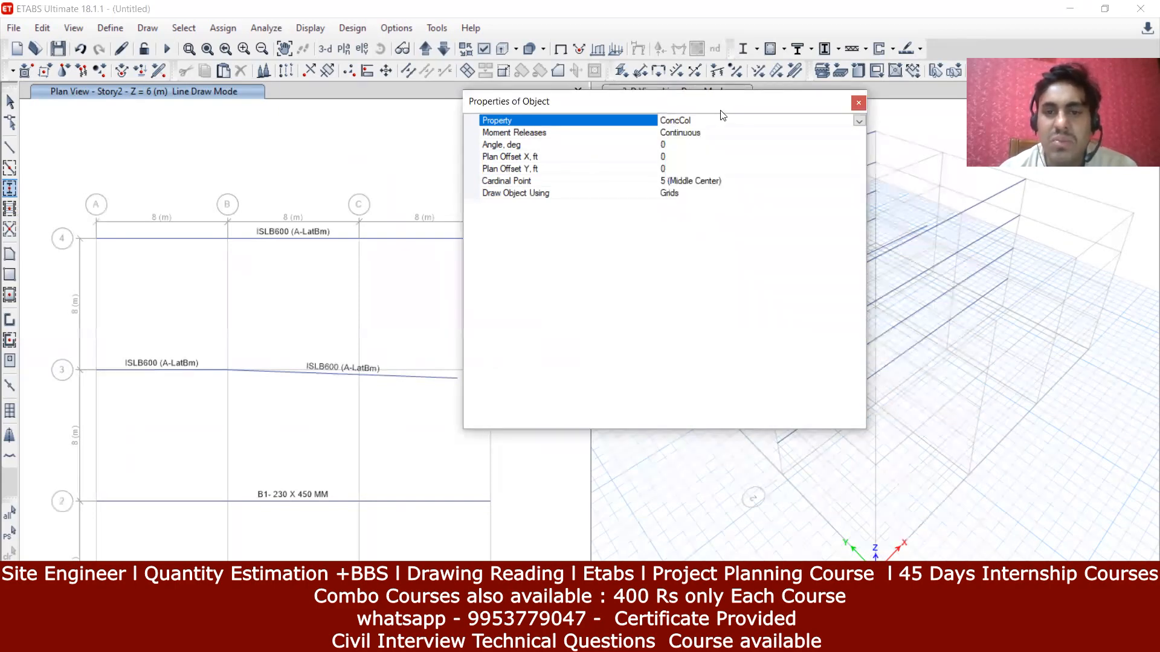
drag(723, 107, 797, 136)
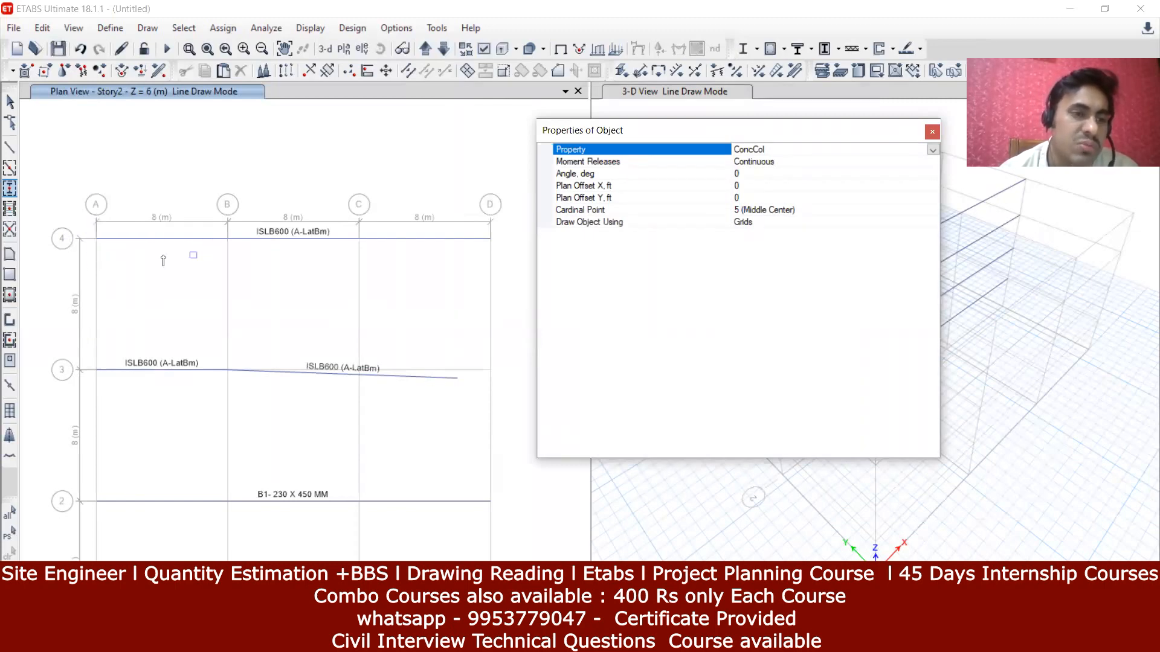
Step: Place concrete columns at grid points A-4, B-4, C-4, D-4 and D-3
click(96, 240)
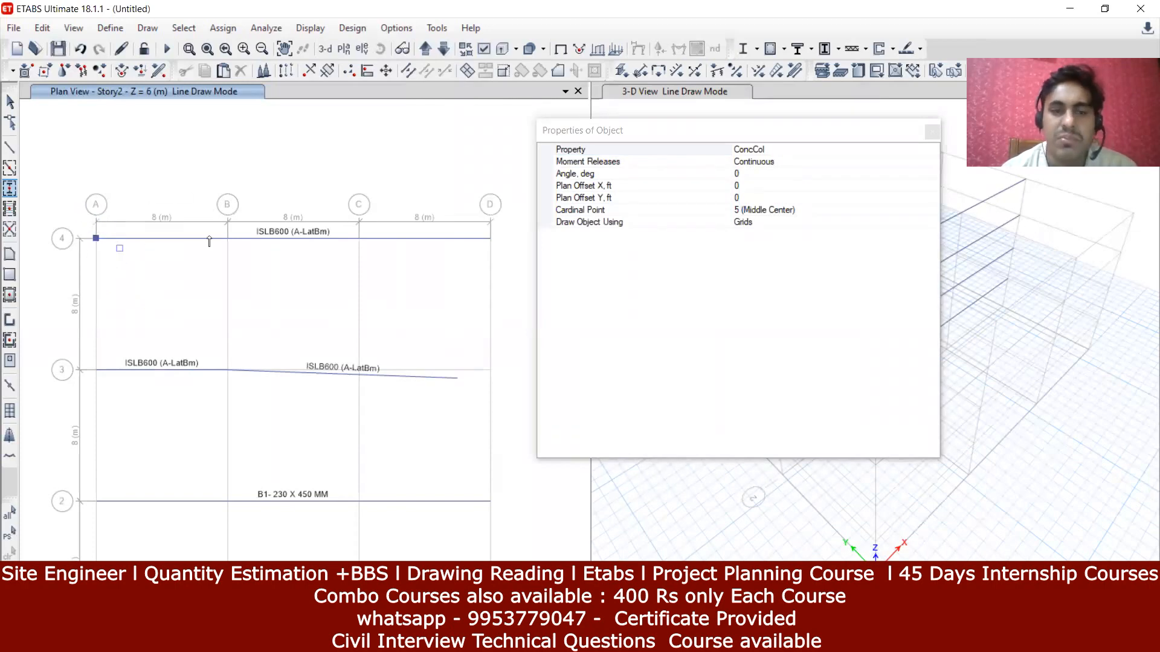
click(228, 240)
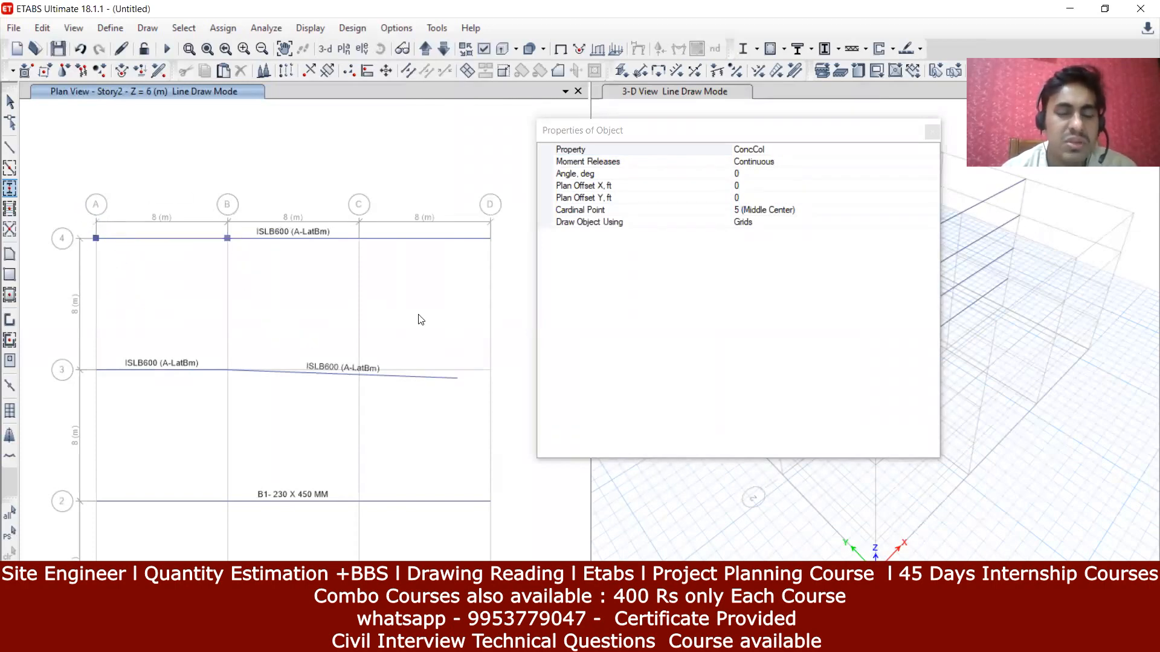
drag(705, 126, 788, 253)
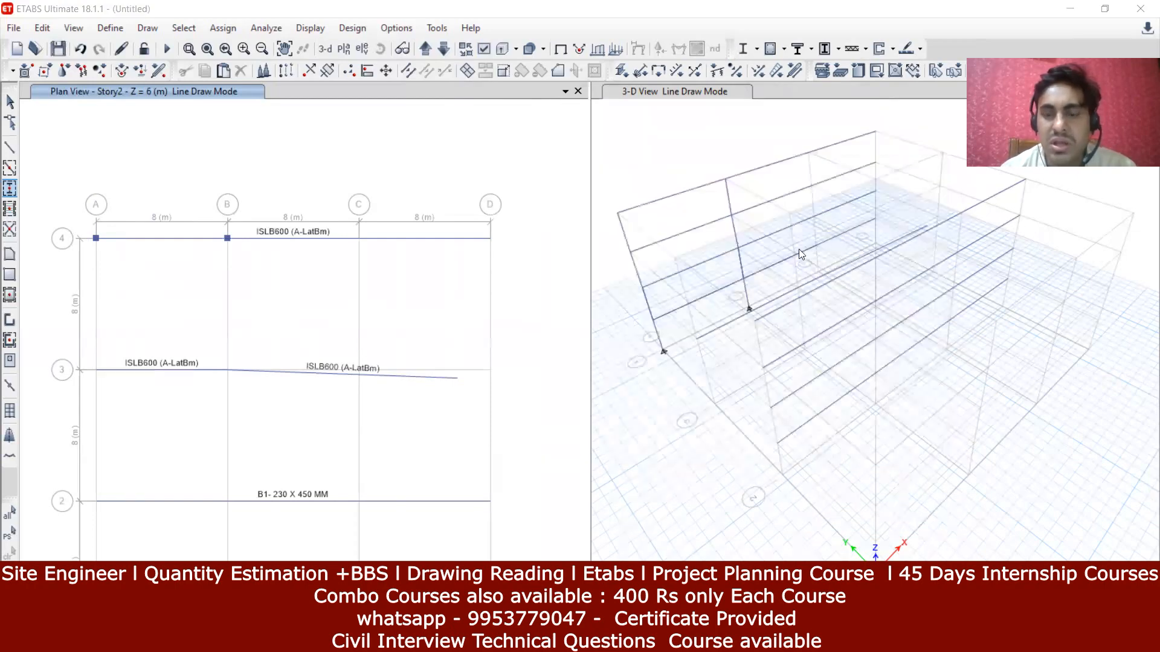
click(358, 239)
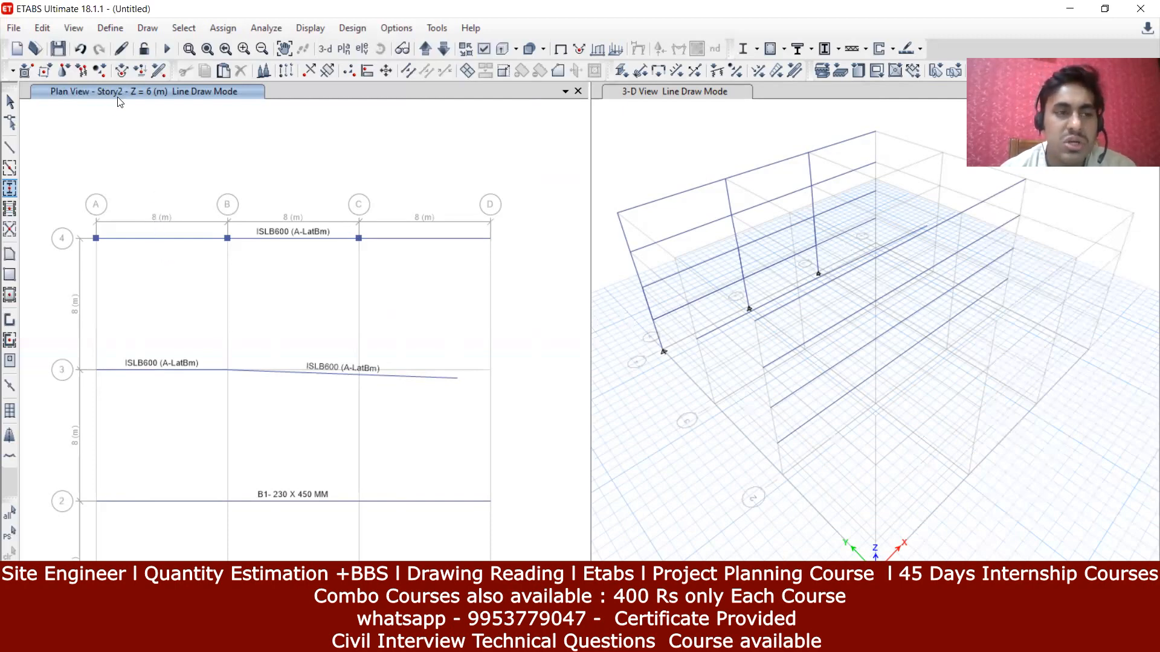
click(489, 238)
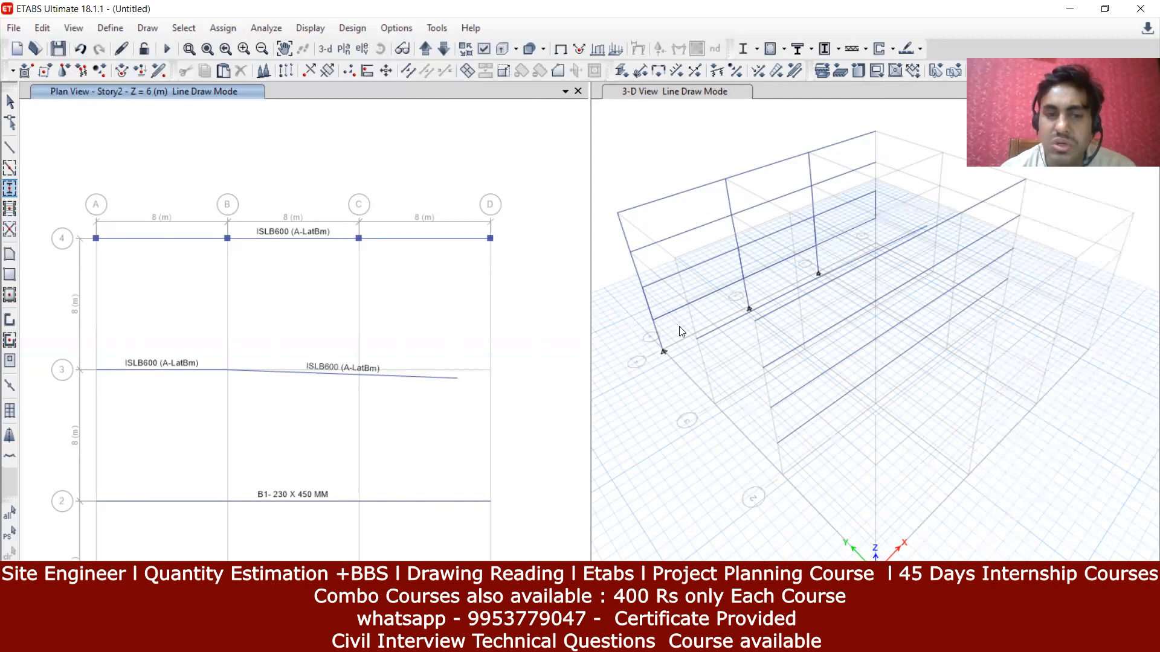
click(491, 373)
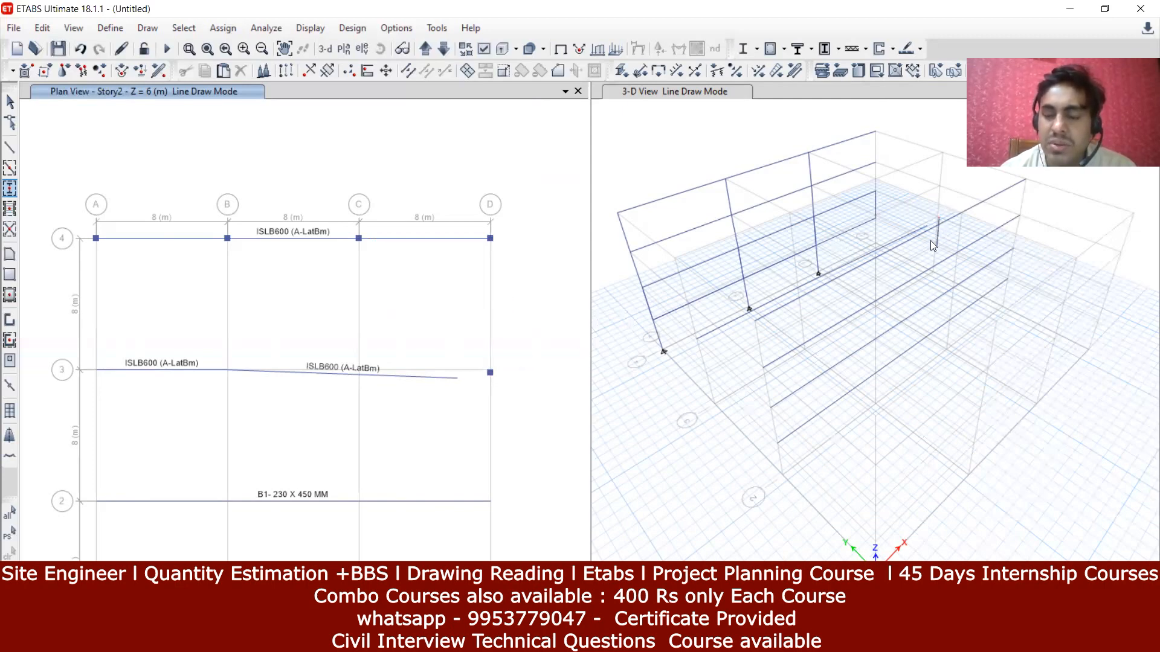
Step: Pan the plan to show grid line 1 and bubbles A–D, and end column drawing
middle_drag(441, 439, 418, 351)
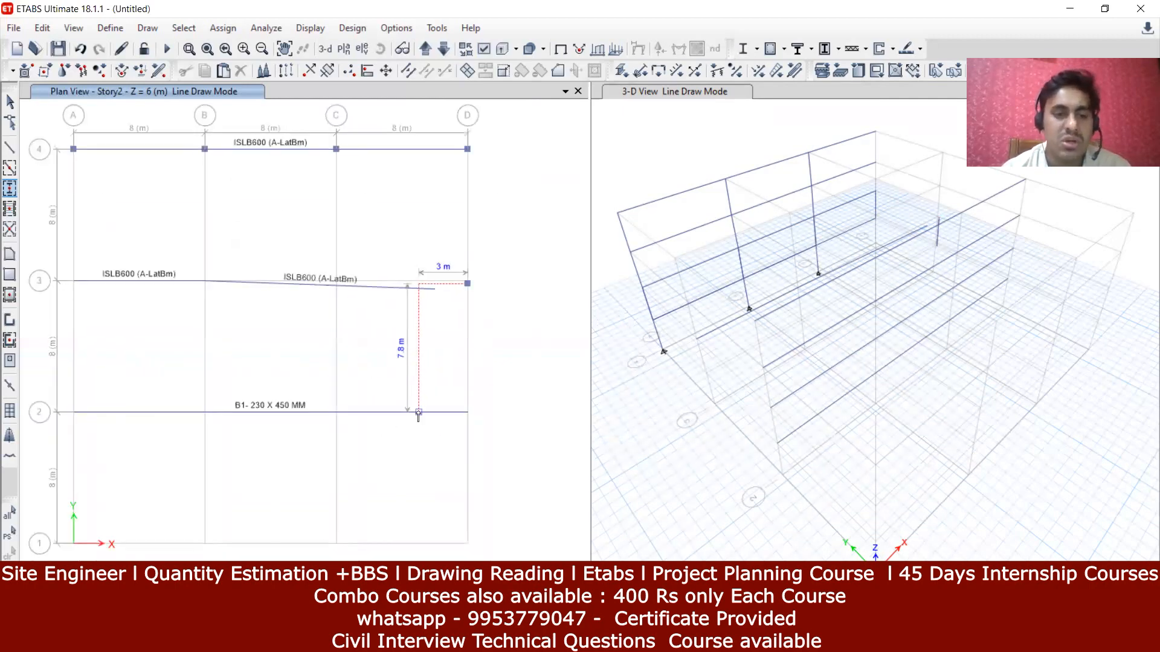
scroll(435, 380, down, 3)
scroll(362, 386, up, 5)
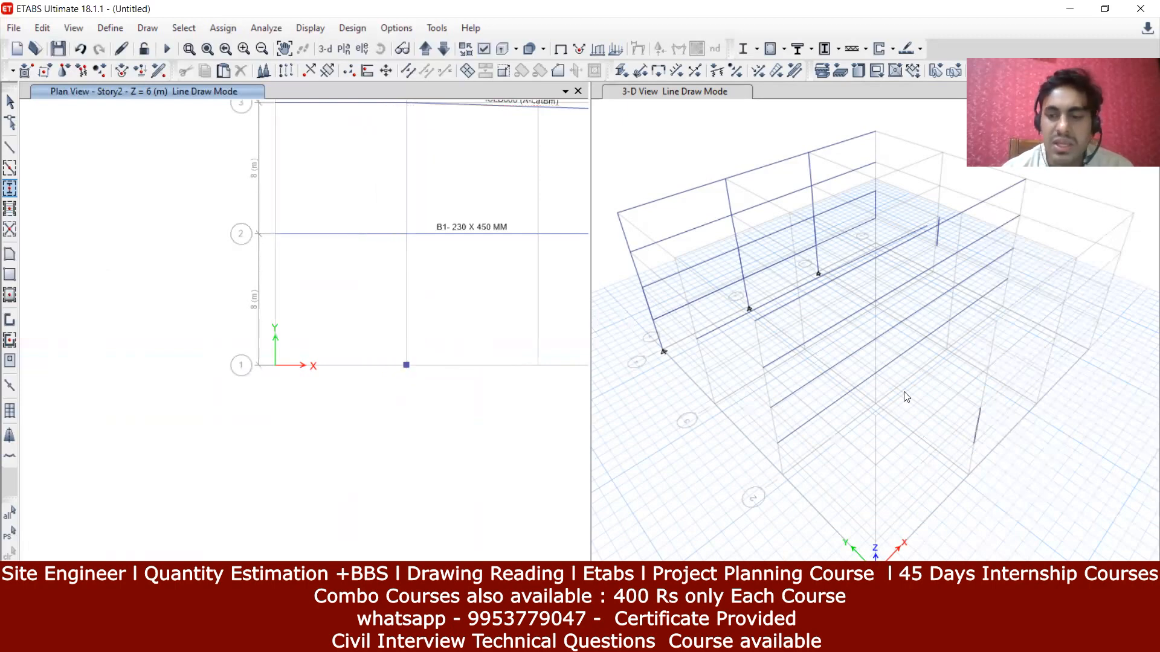
middle_drag(365, 343, 259, 471)
middle_drag(345, 387, 310, 414)
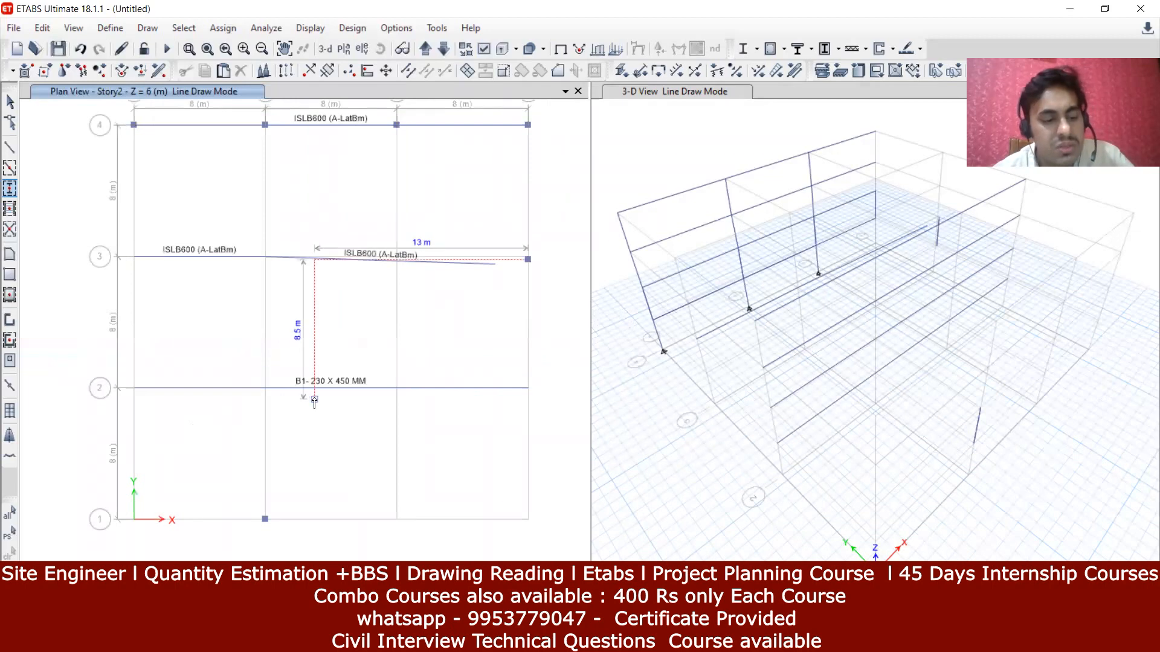
key(Escape)
middle_drag(326, 357, 310, 378)
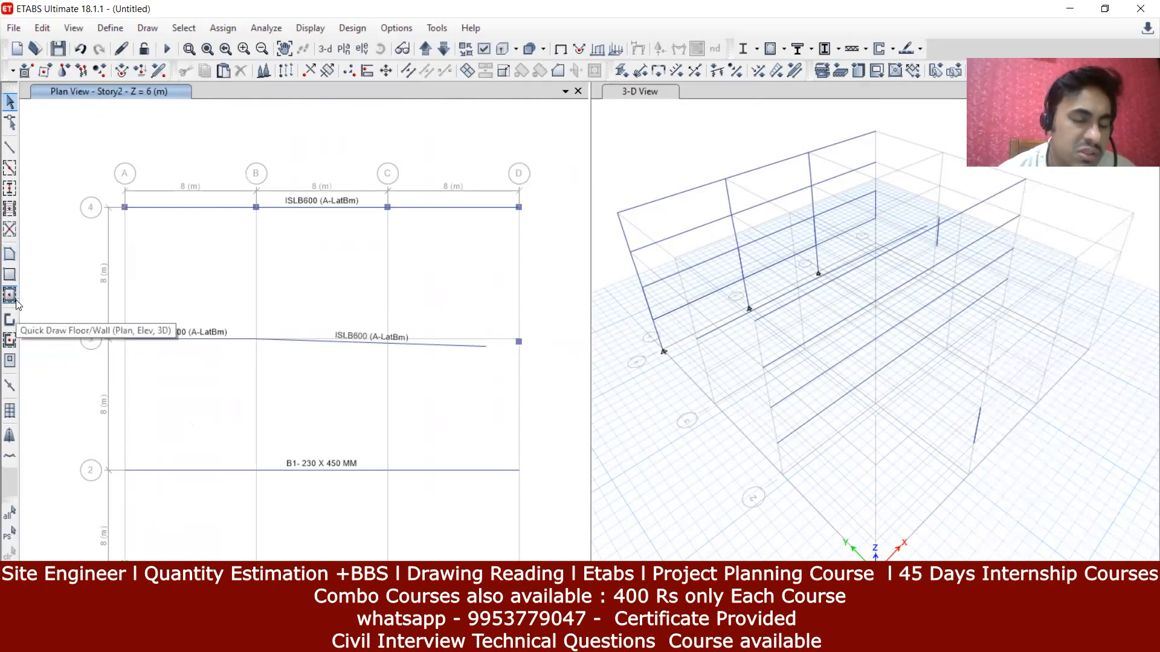
click(12, 257)
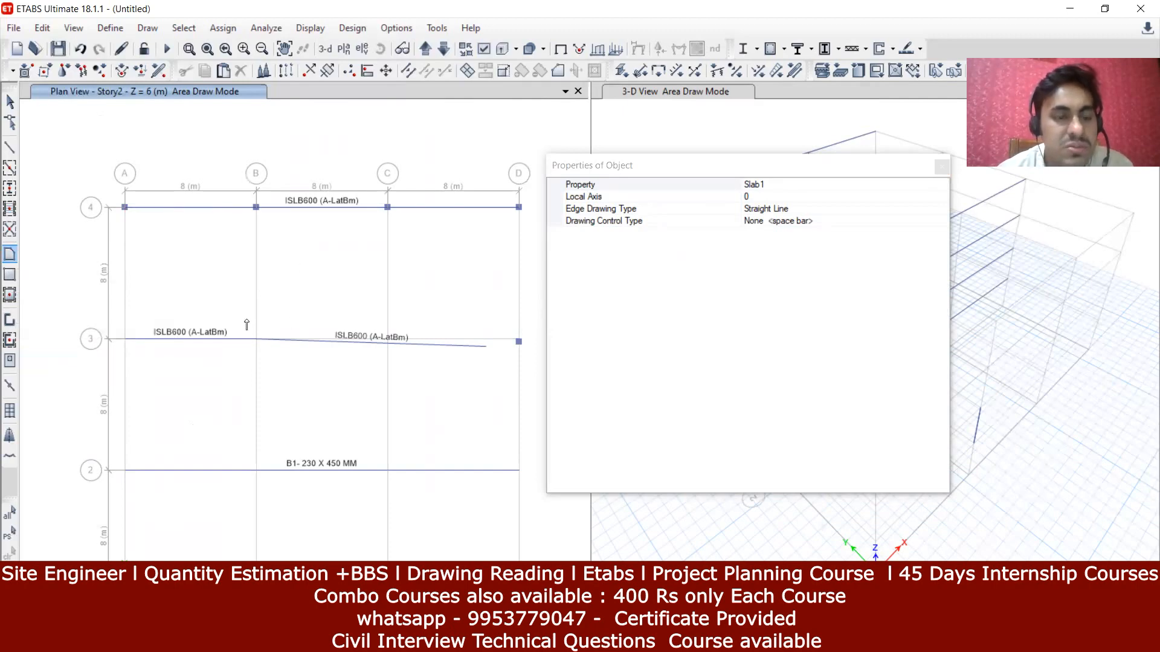
Step: Draw a slab over bay A-B/3-4 through corners A-4, B-4, B-3 and A-3
click(124, 208)
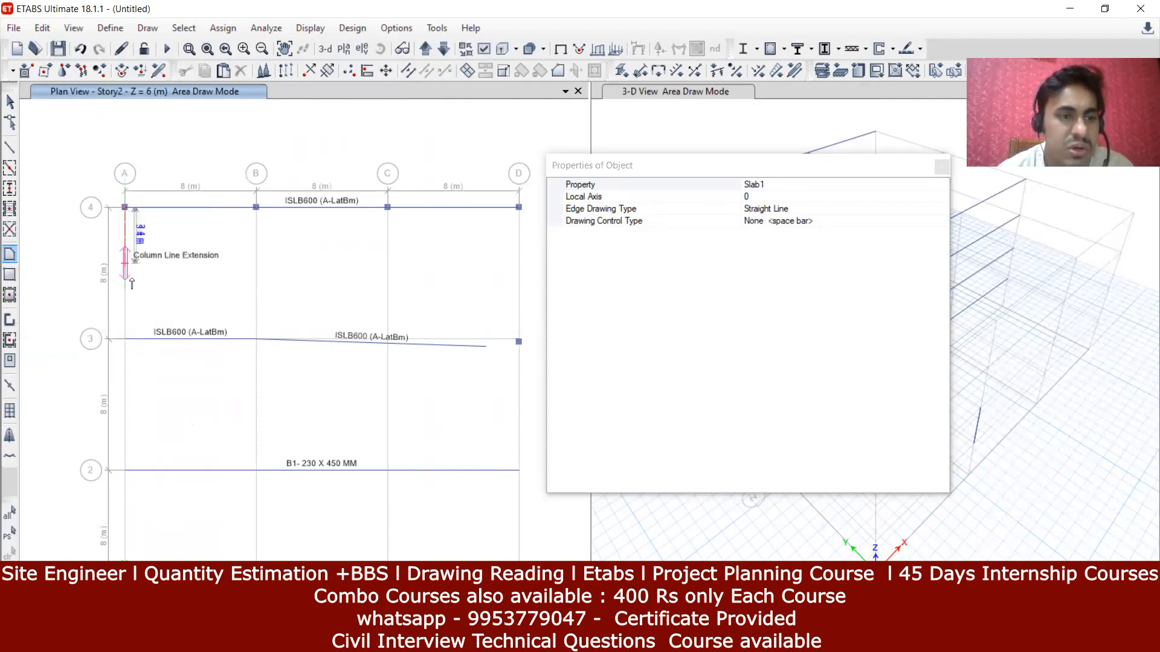
click(256, 207)
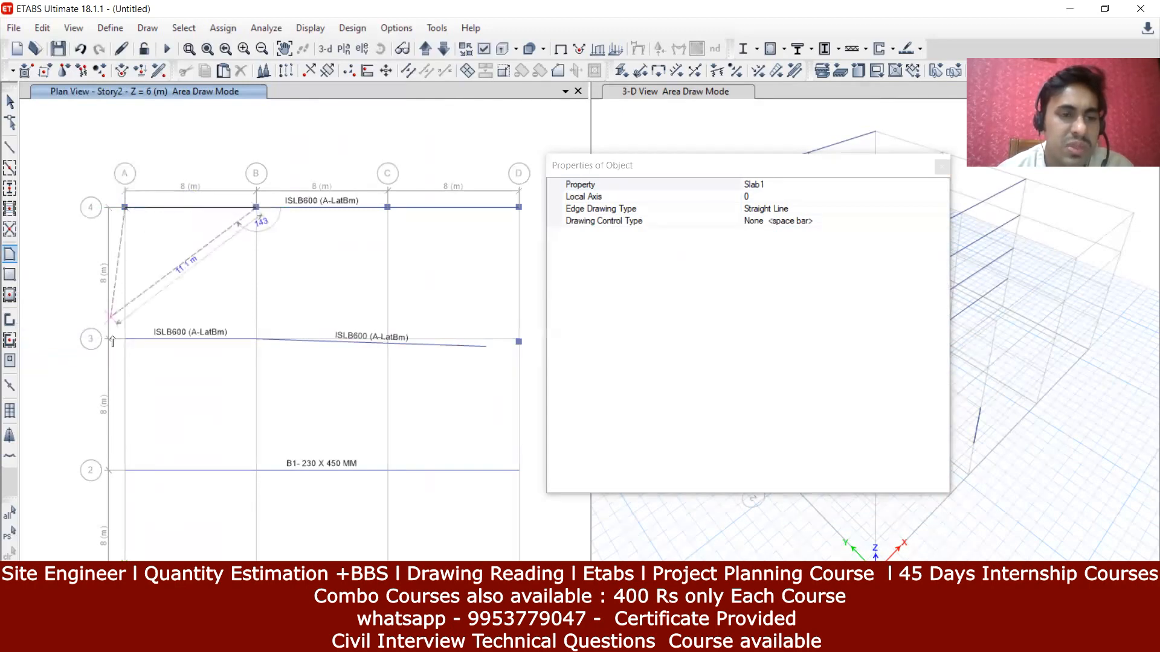
click(256, 340)
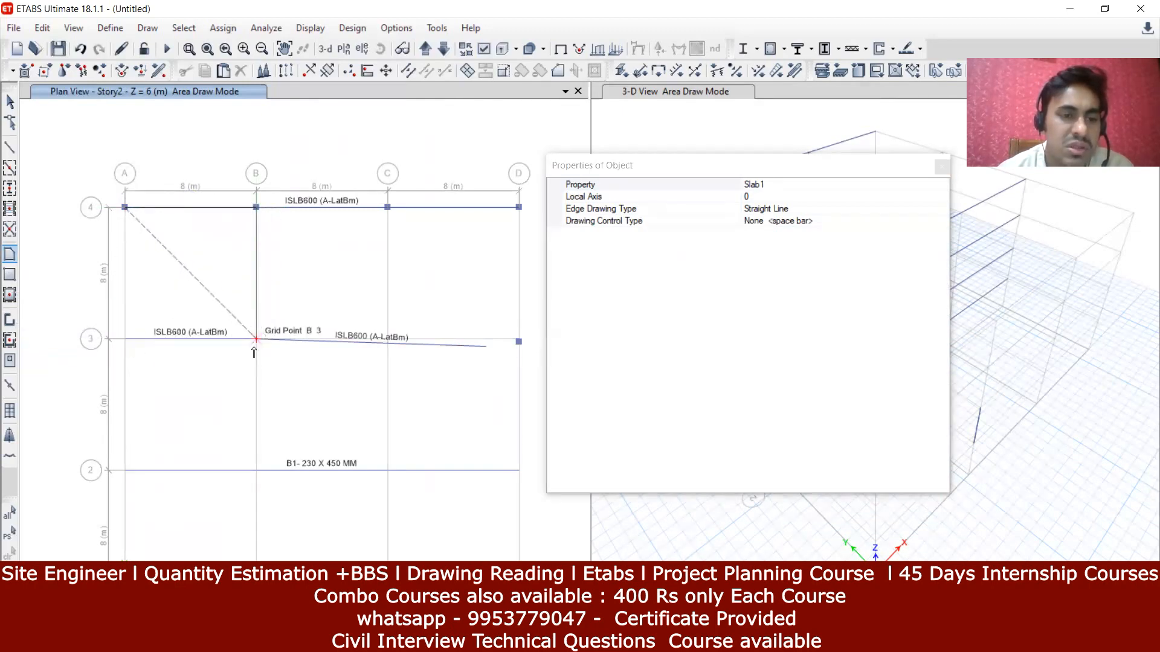
click(125, 339)
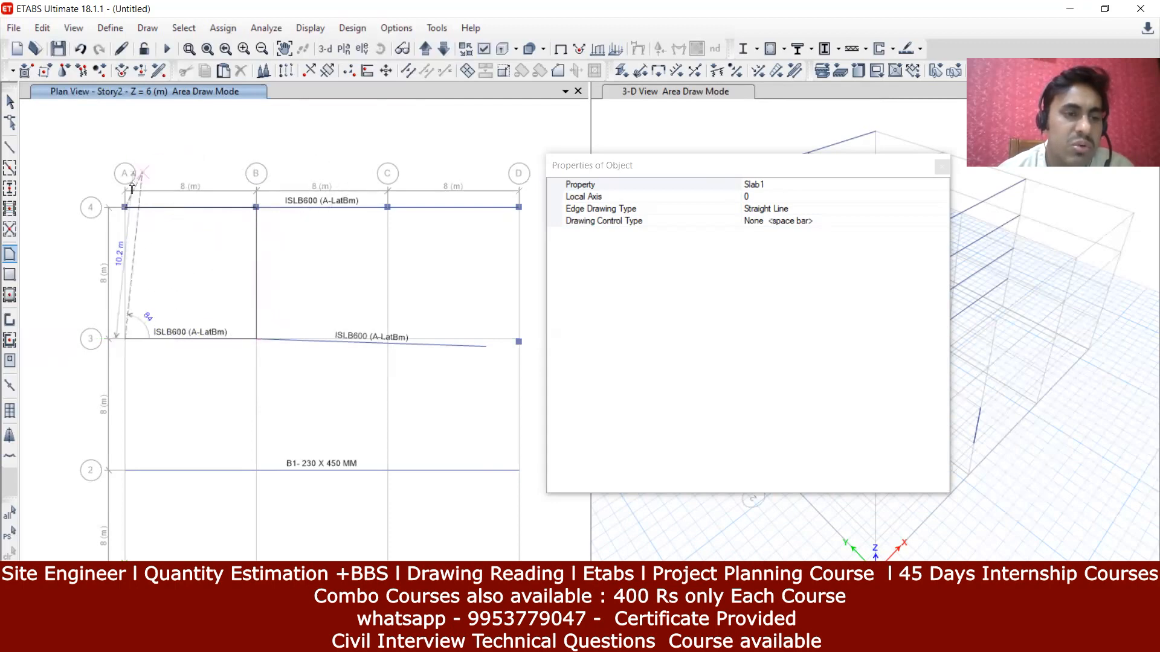
double_click(124, 208)
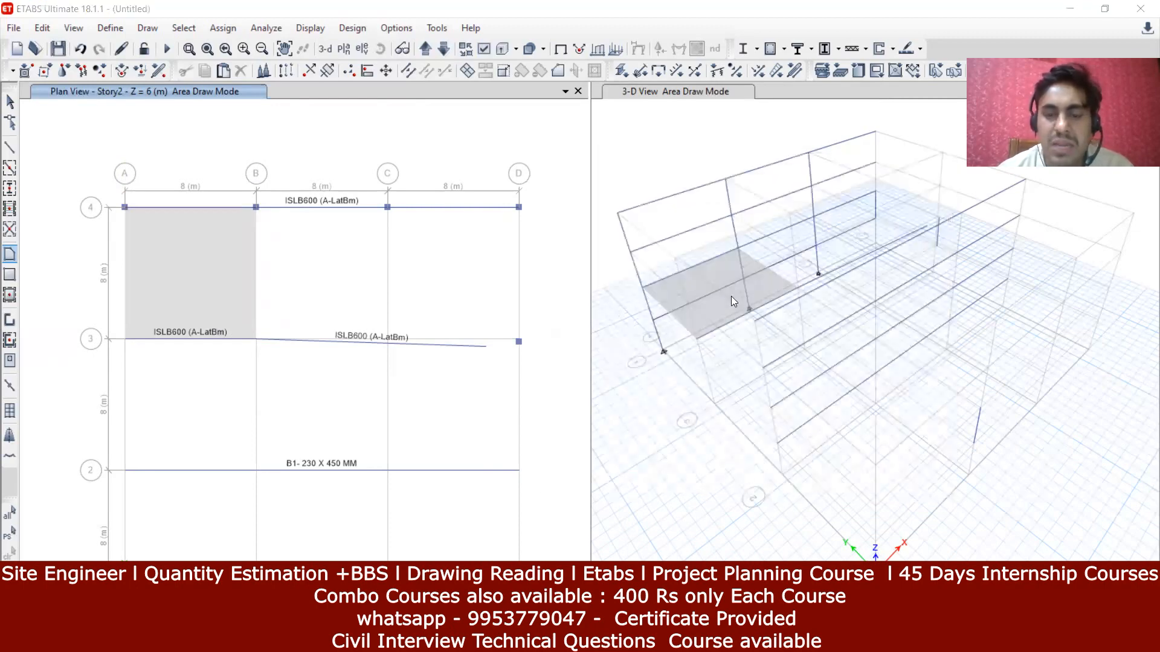
Step: Add rectangular slabs over bay B-C/3-4 and across bays A-D between grids 2 and 3
click(7, 277)
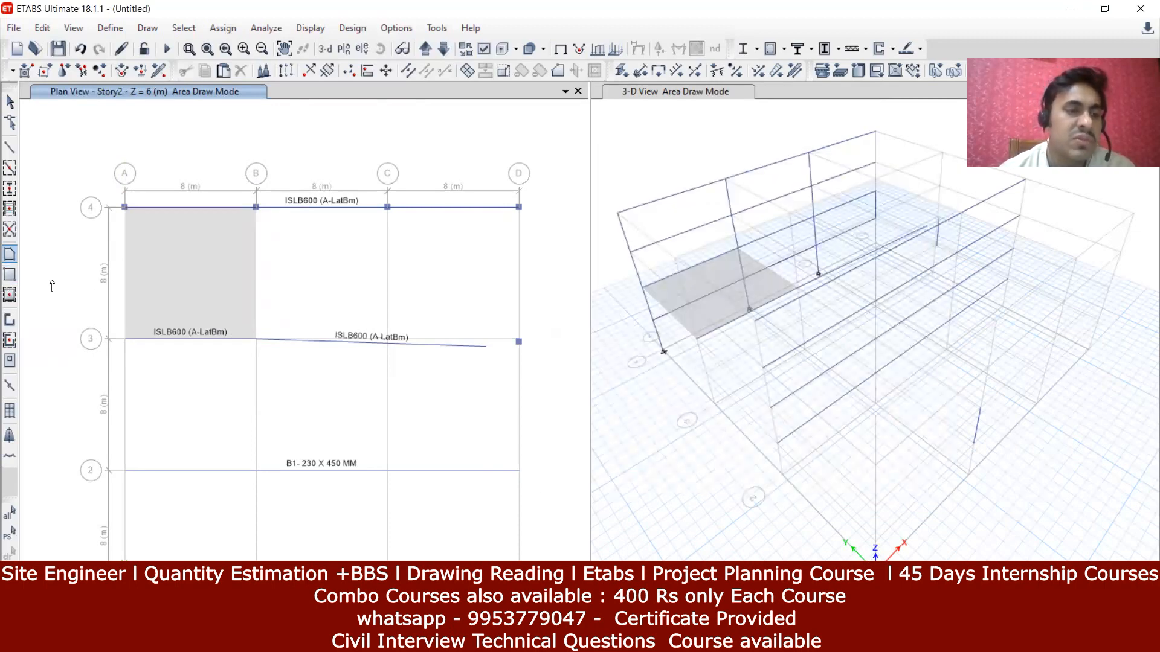
click(10, 277)
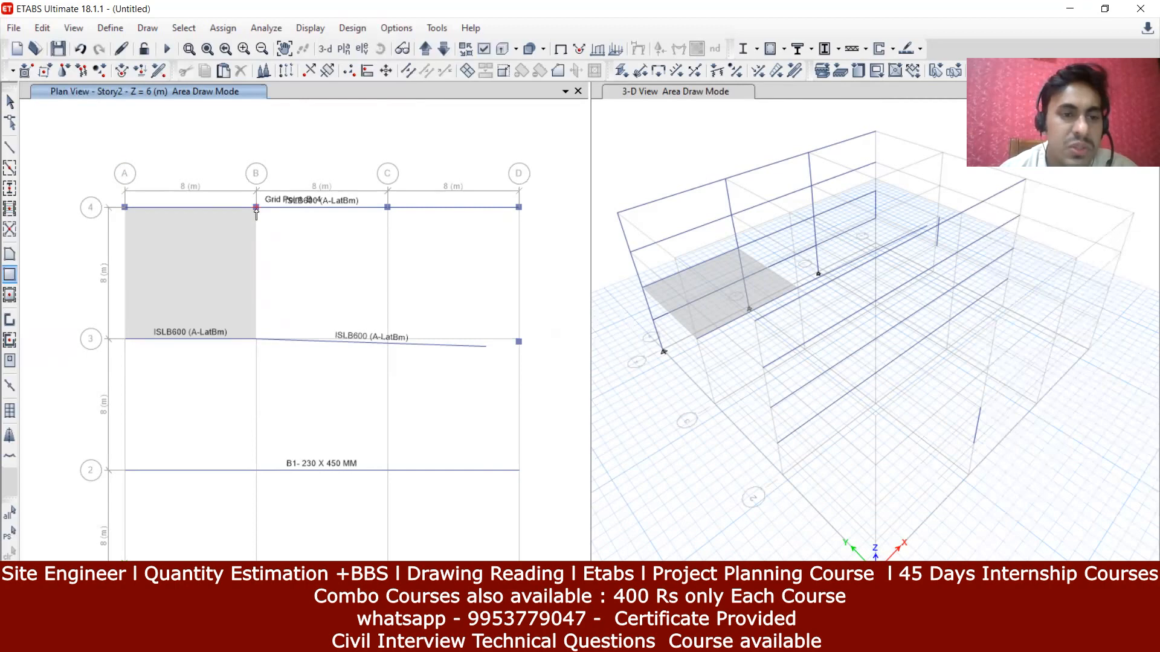
drag(256, 208, 385, 341)
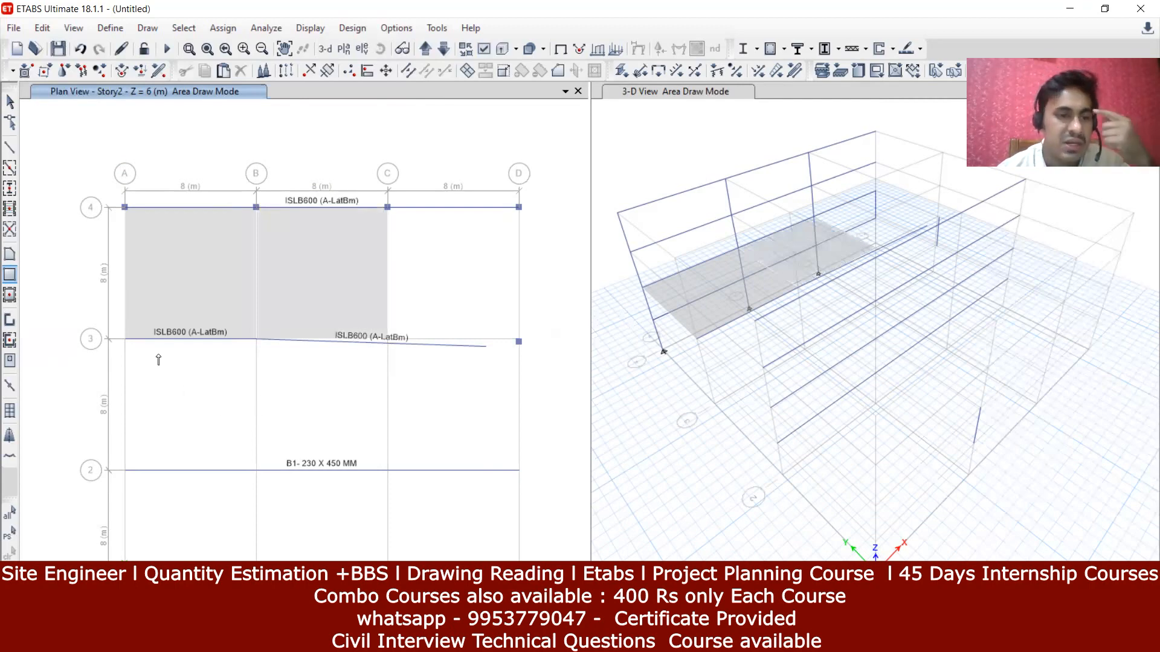
drag(128, 343, 516, 474)
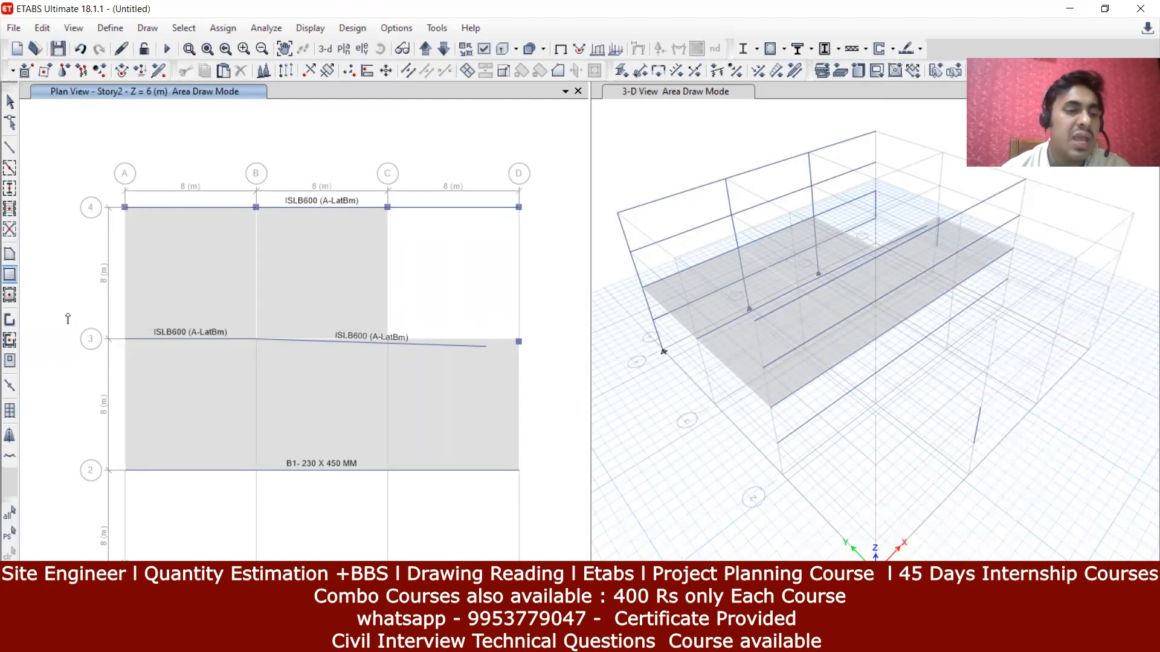
click(10, 296)
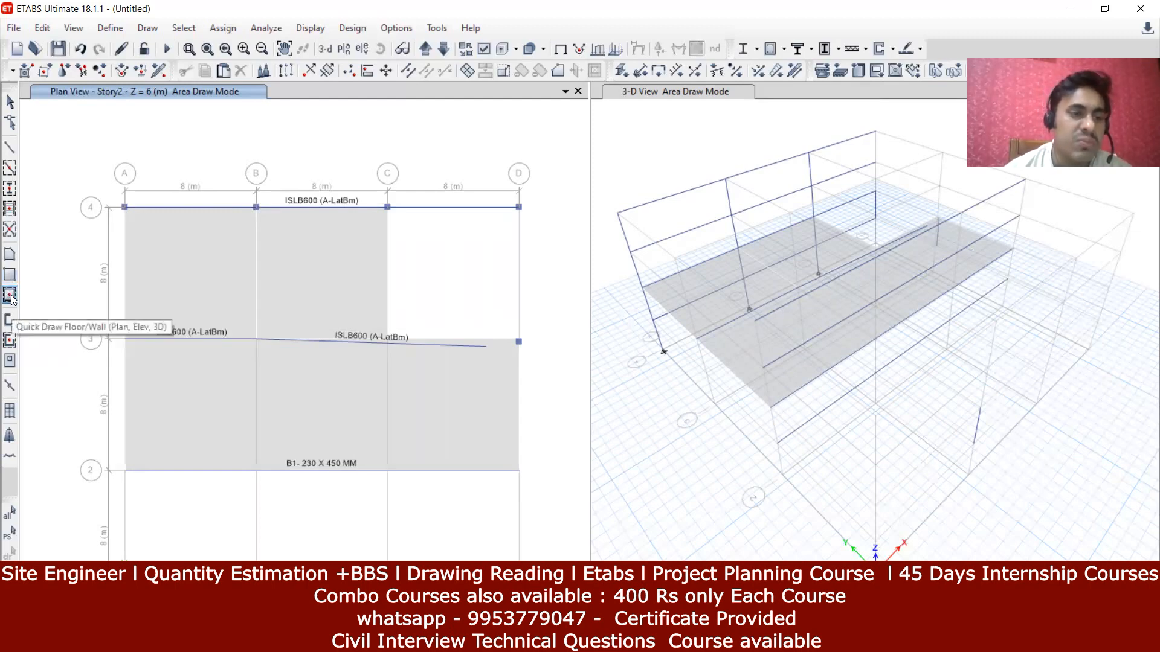
Step: Fill bays C-D/3-4, A-B/1-2, B-C/1-2 and C-D/1-2 with Slab1 floors
click(432, 271)
middle_drag(459, 367, 442, 182)
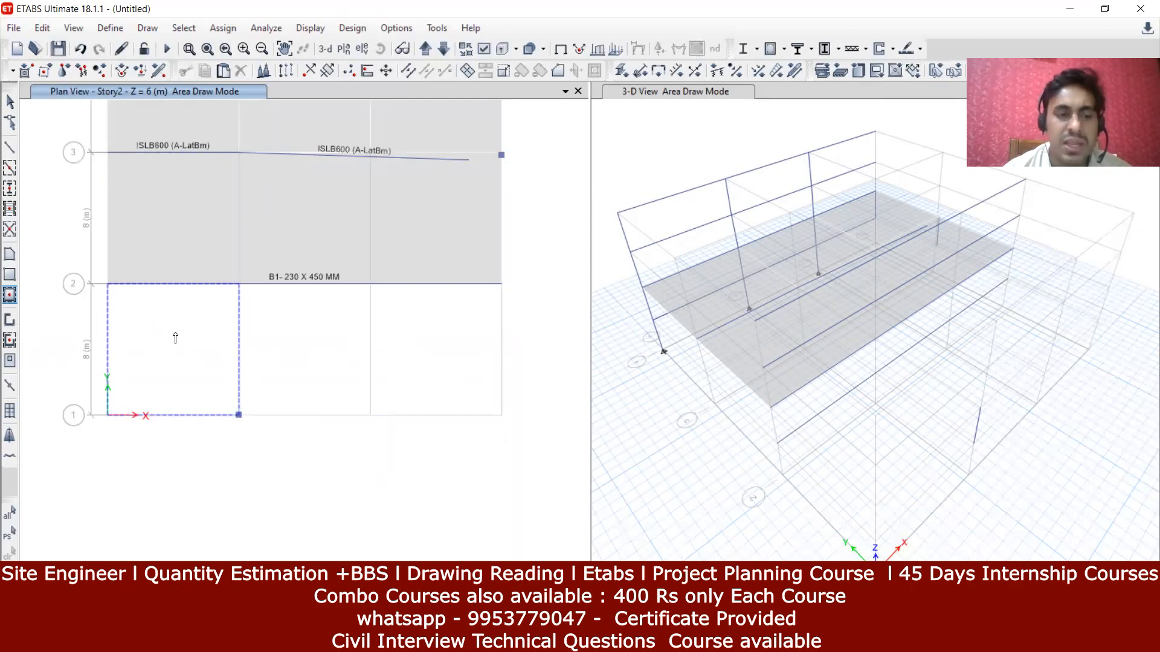
click(176, 337)
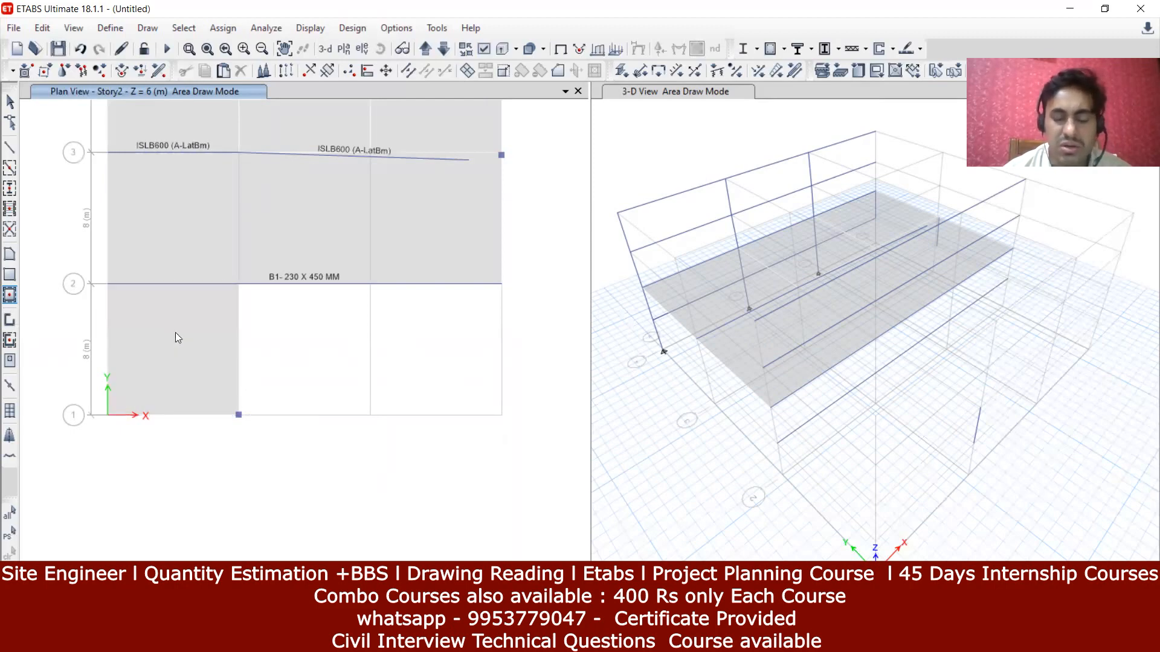
click(282, 348)
click(383, 348)
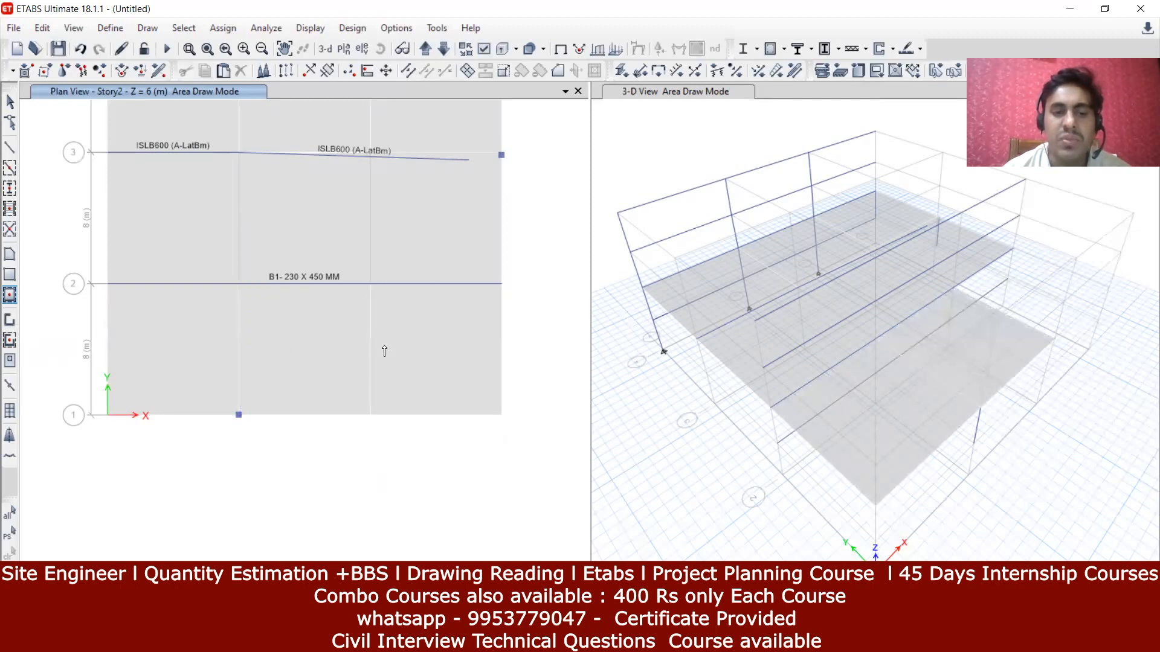
middle_drag(381, 389, 373, 510)
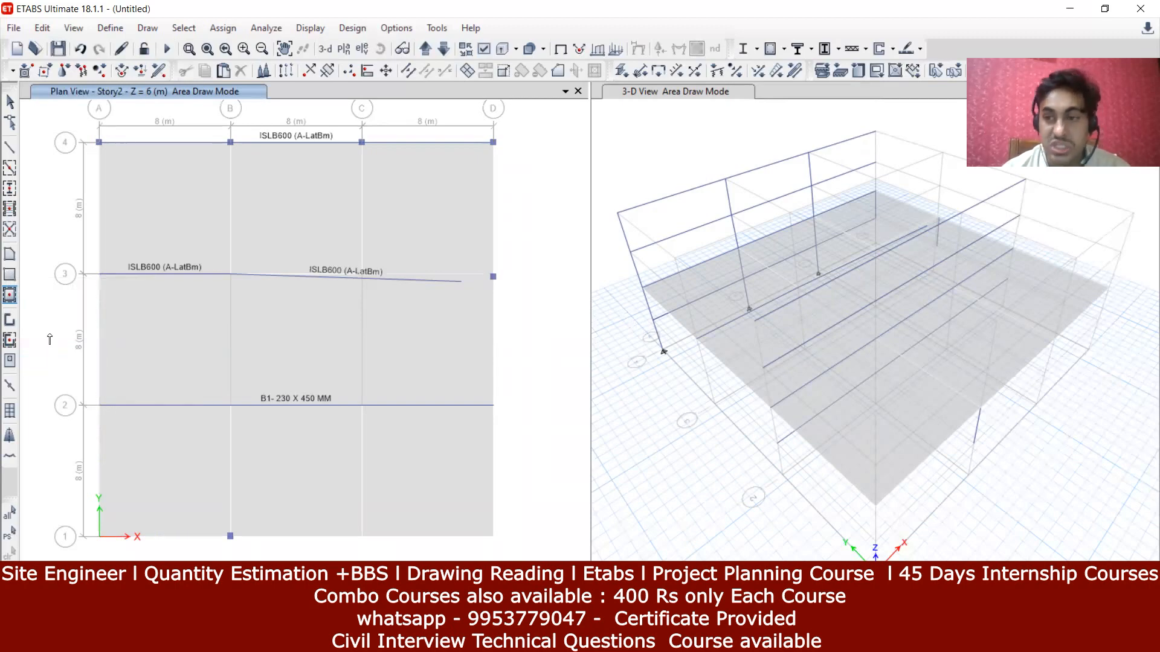
Step: Draw walls around bay B–C/3–4 through points B4, C4, C3, B3 and back to B4
click(15, 322)
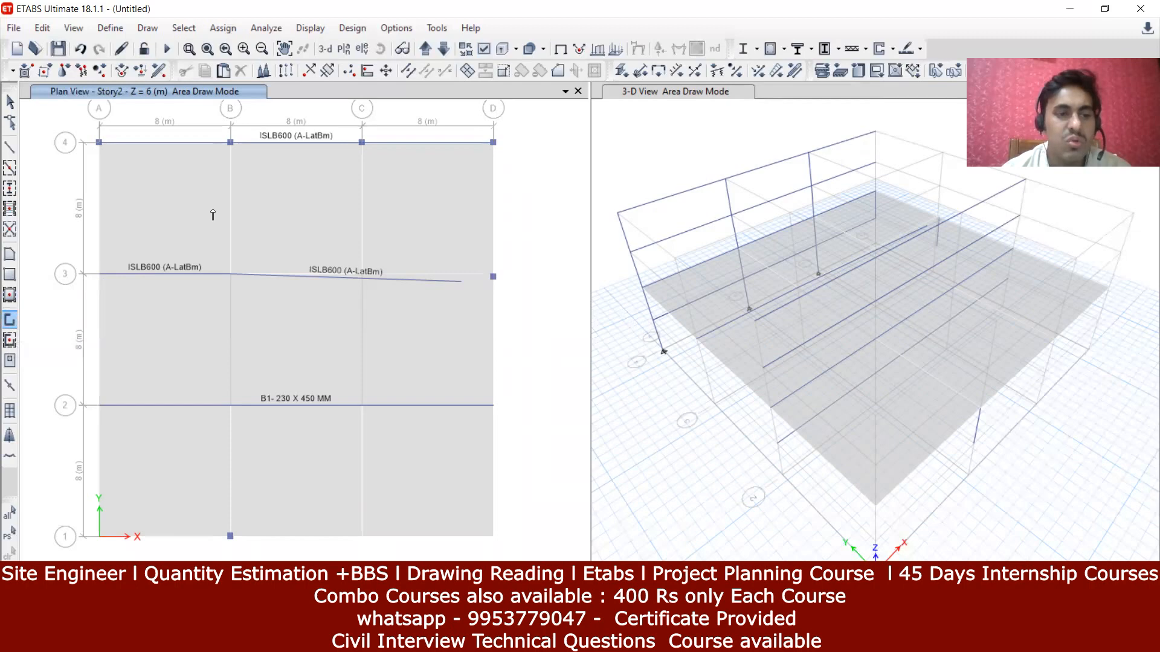
click(230, 143)
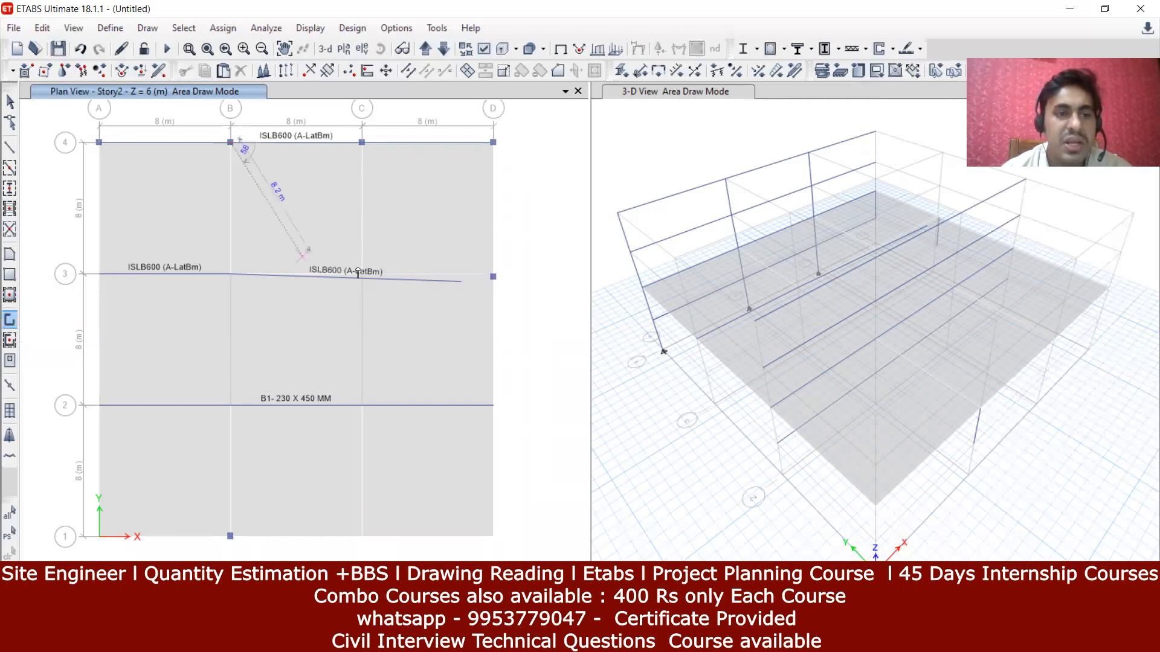
click(361, 143)
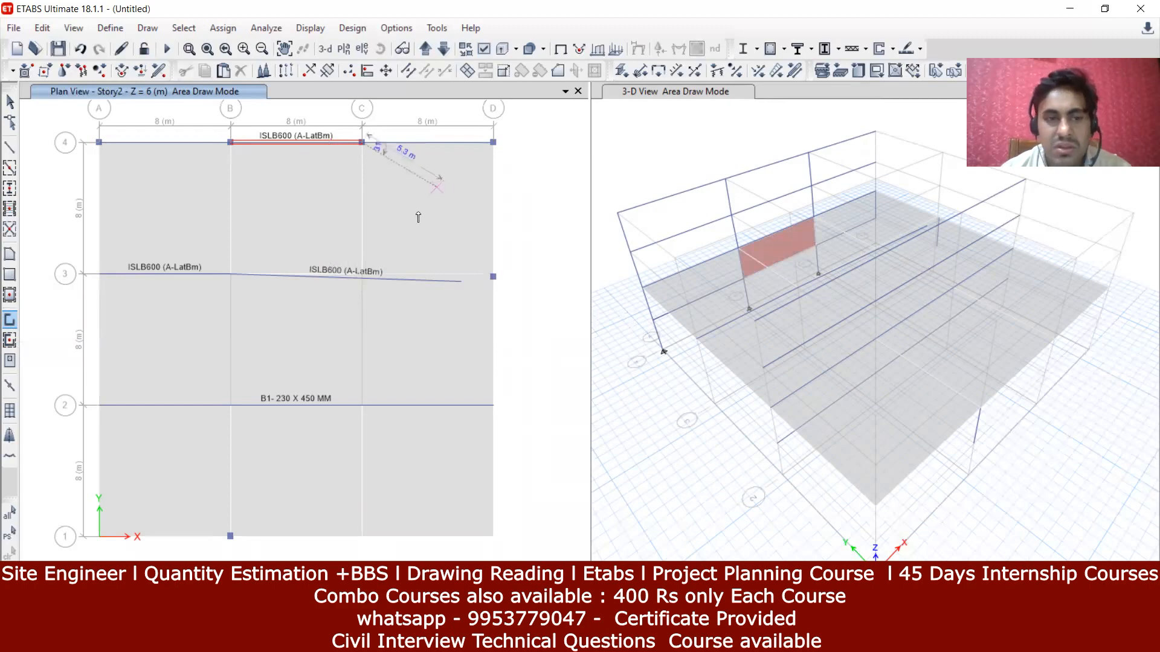
click(362, 276)
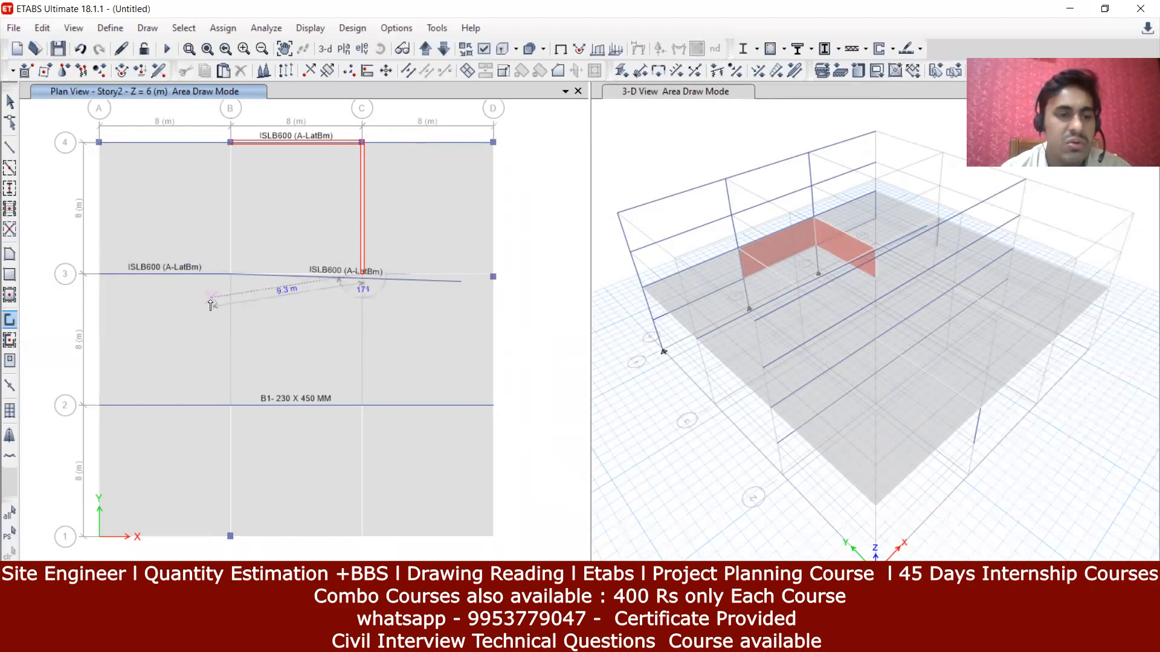
click(229, 276)
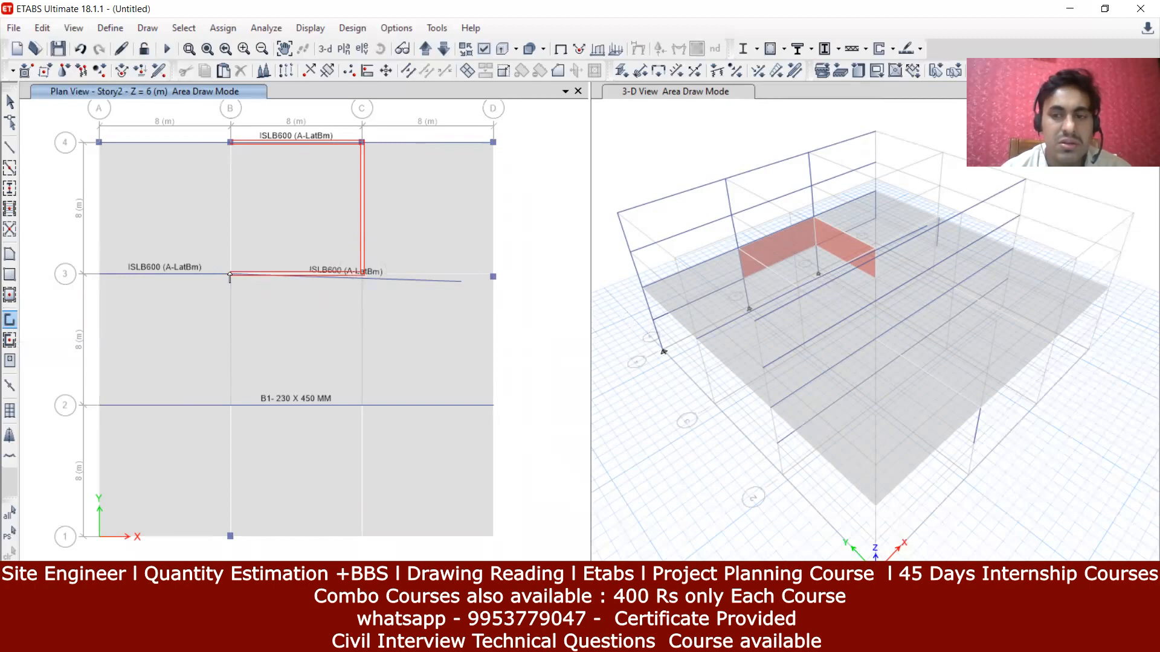
click(230, 143)
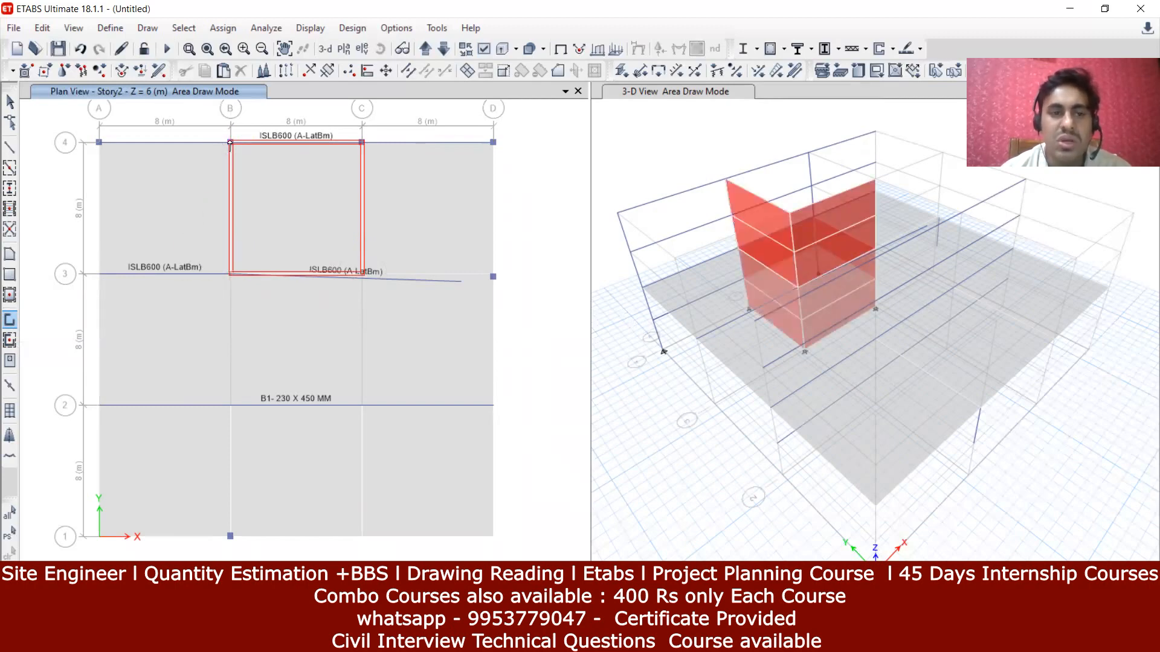
click(362, 143)
click(364, 274)
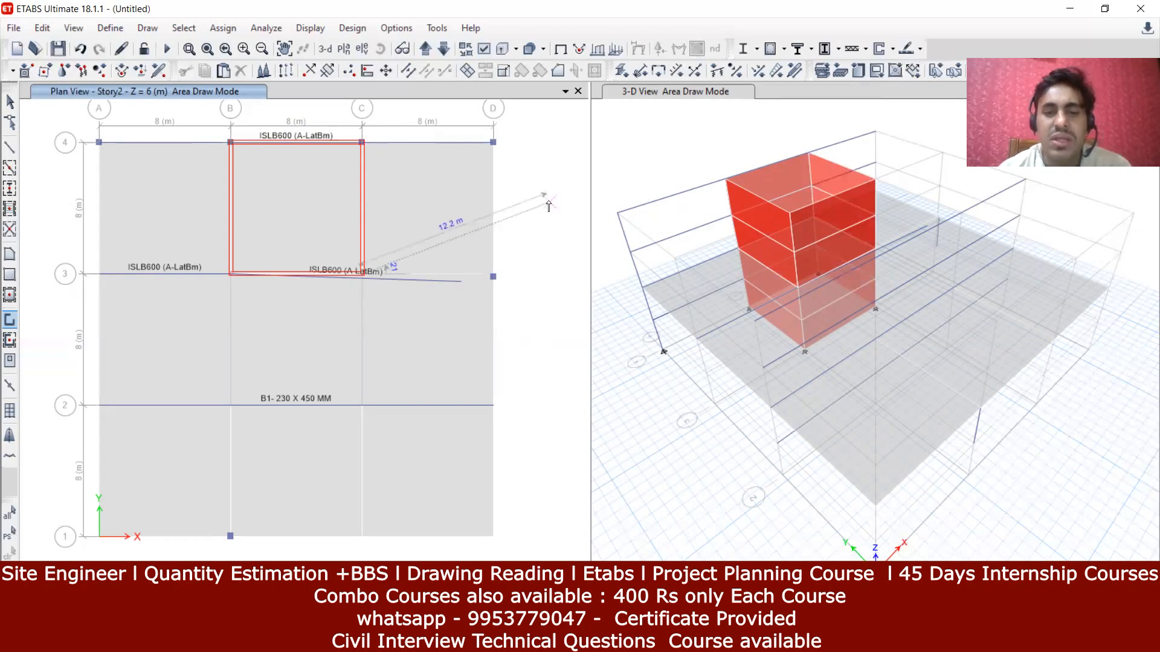
key(Escape)
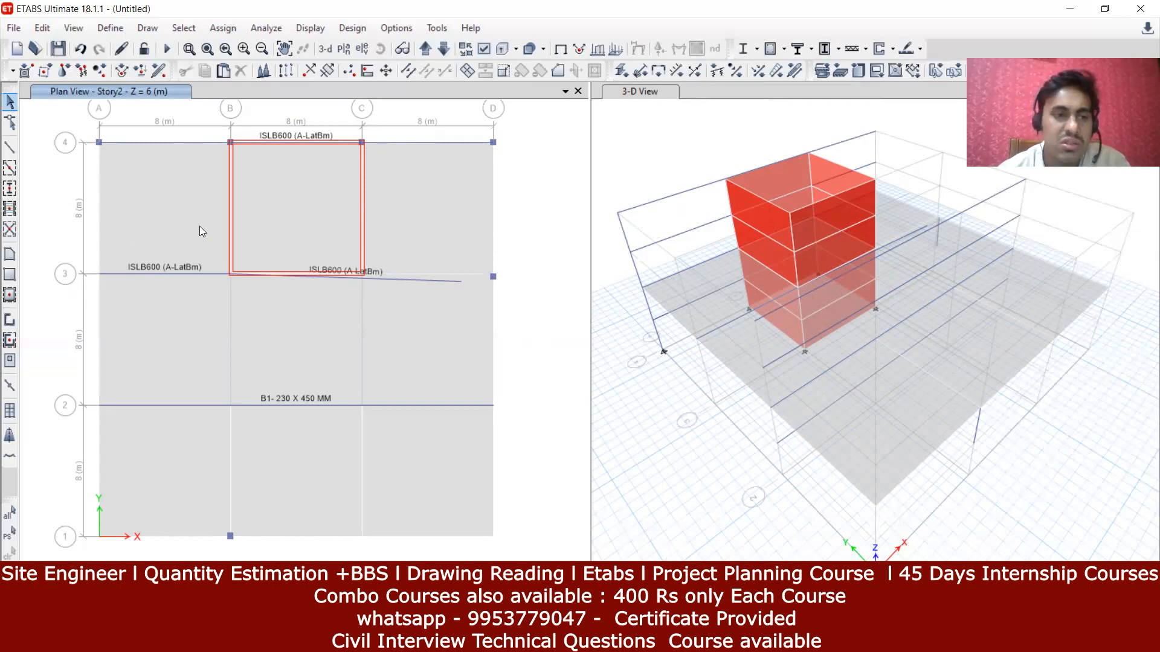
Step: Add walls on all four sides of bay B–C/2–3 to extend the core
click(10, 342)
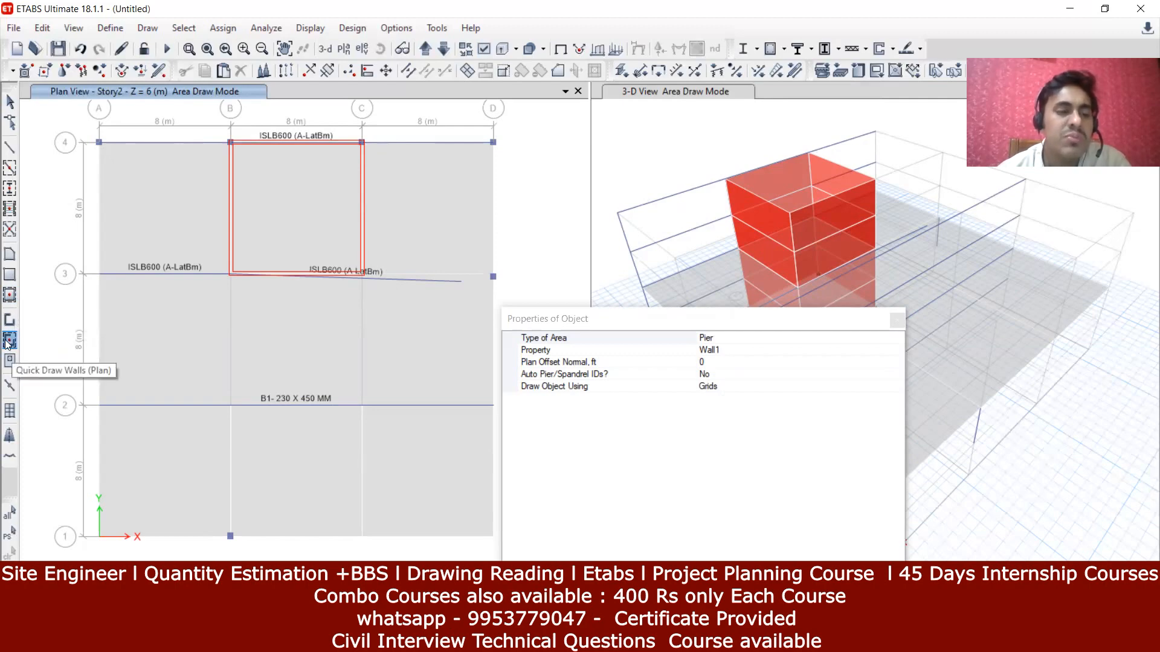
click(272, 405)
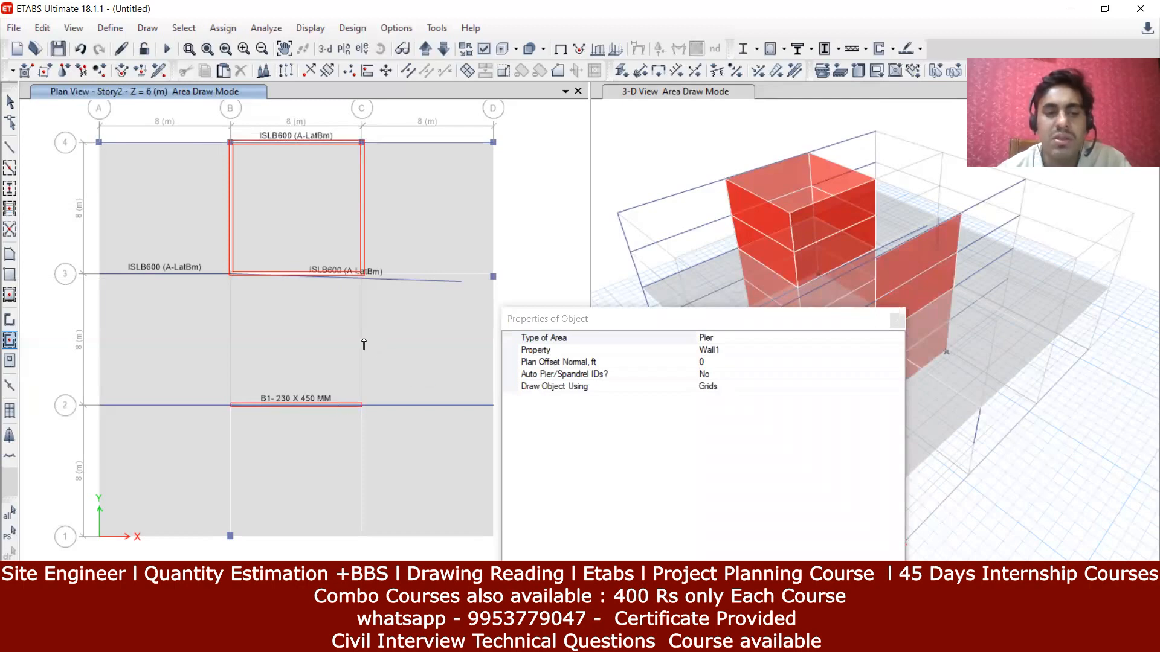
click(364, 339)
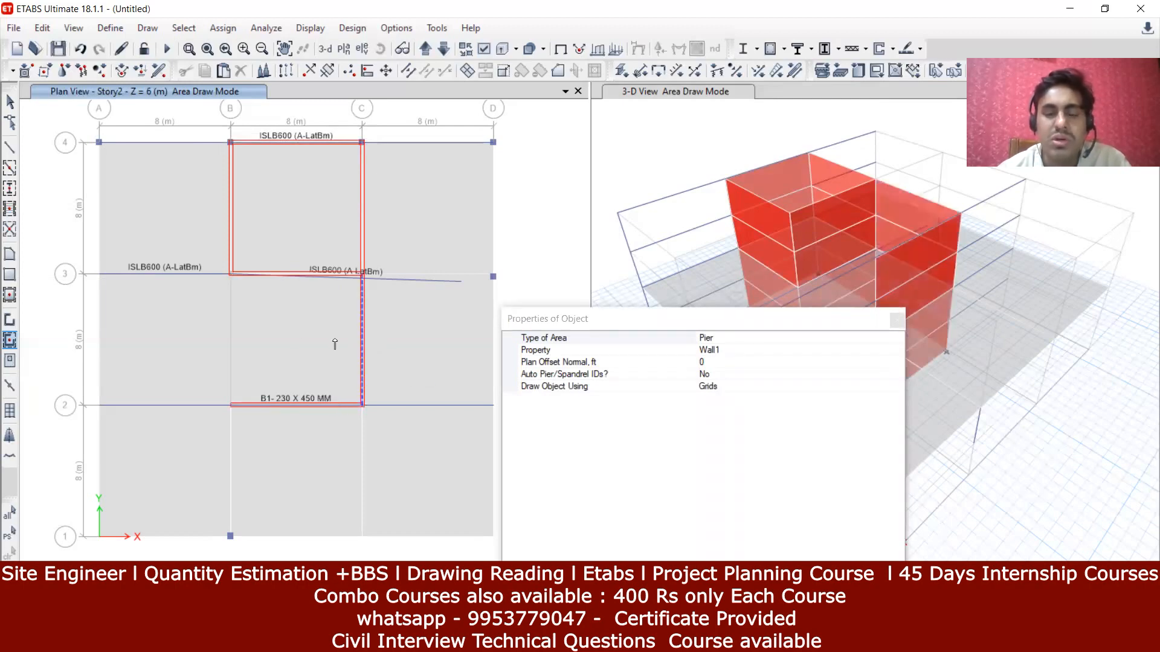
click(226, 323)
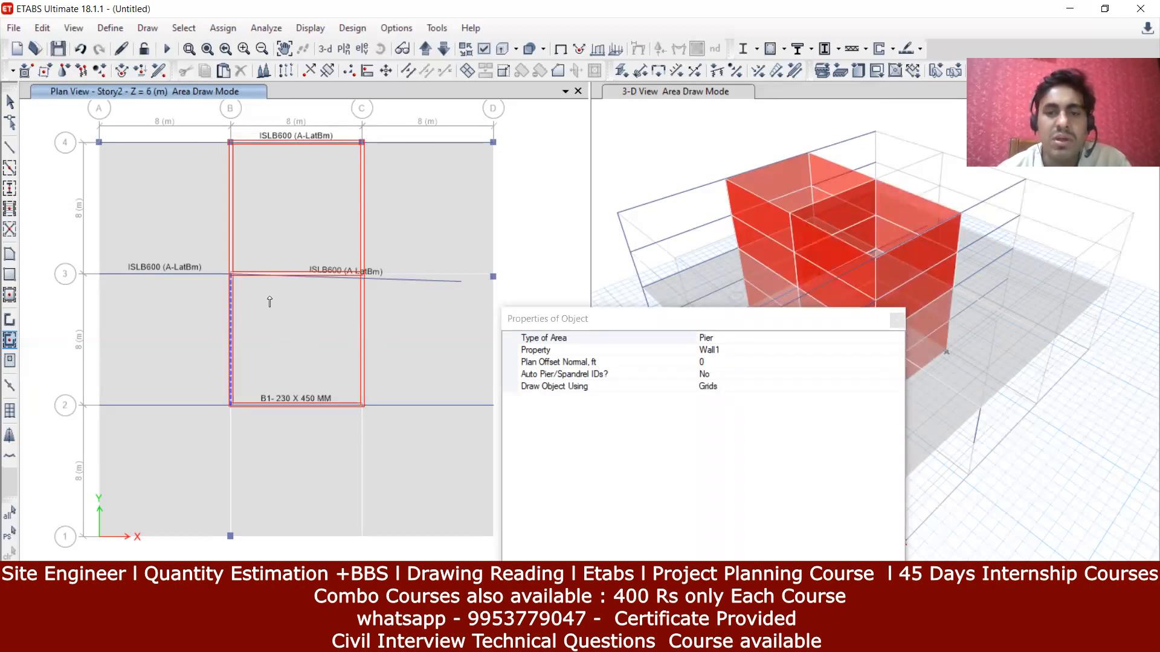
click(293, 273)
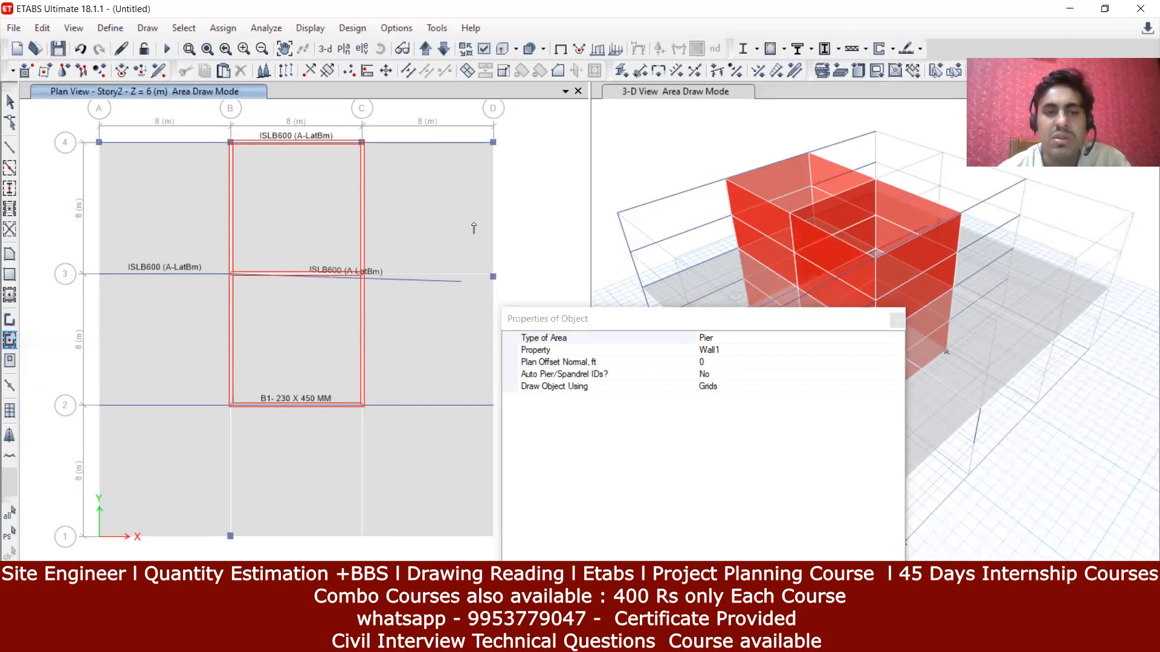
Step: Add shear walls along every segment of grids D, A and 1, plus grid 4 at A-B and C-D
click(494, 209)
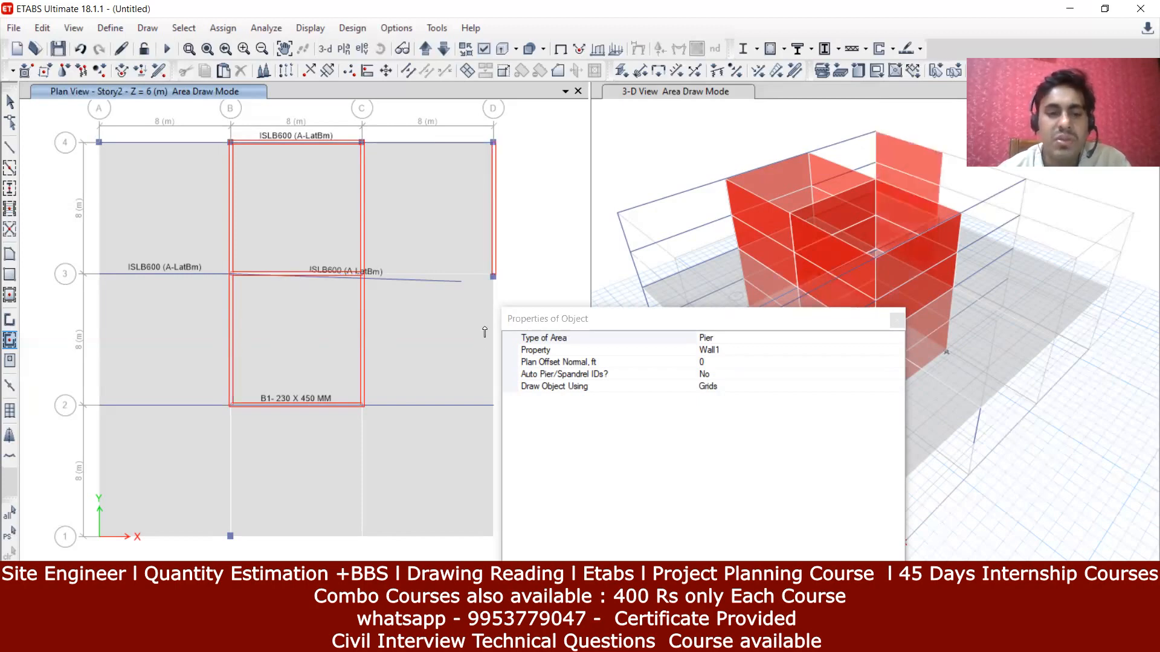
click(490, 307)
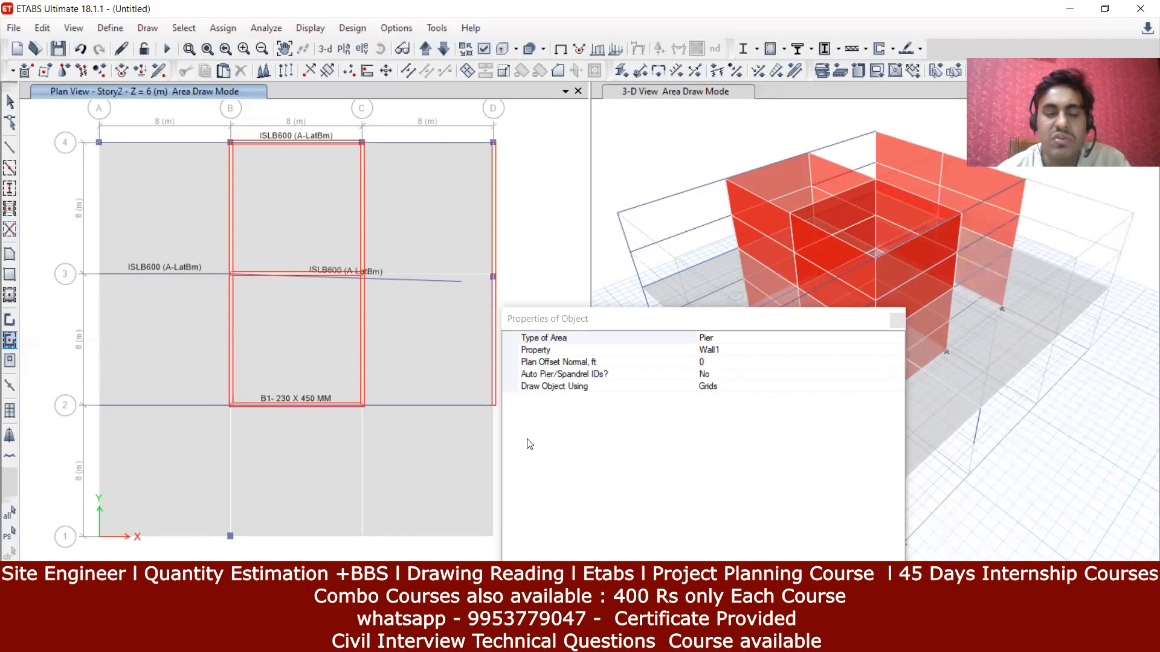
click(490, 477)
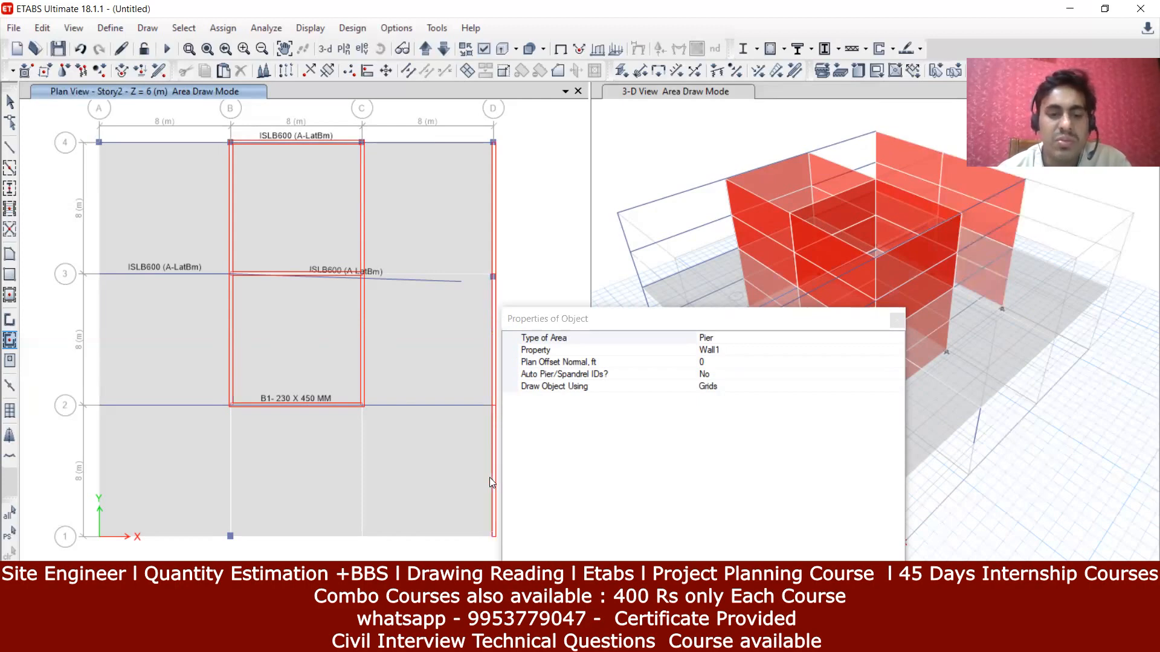
click(97, 188)
click(101, 300)
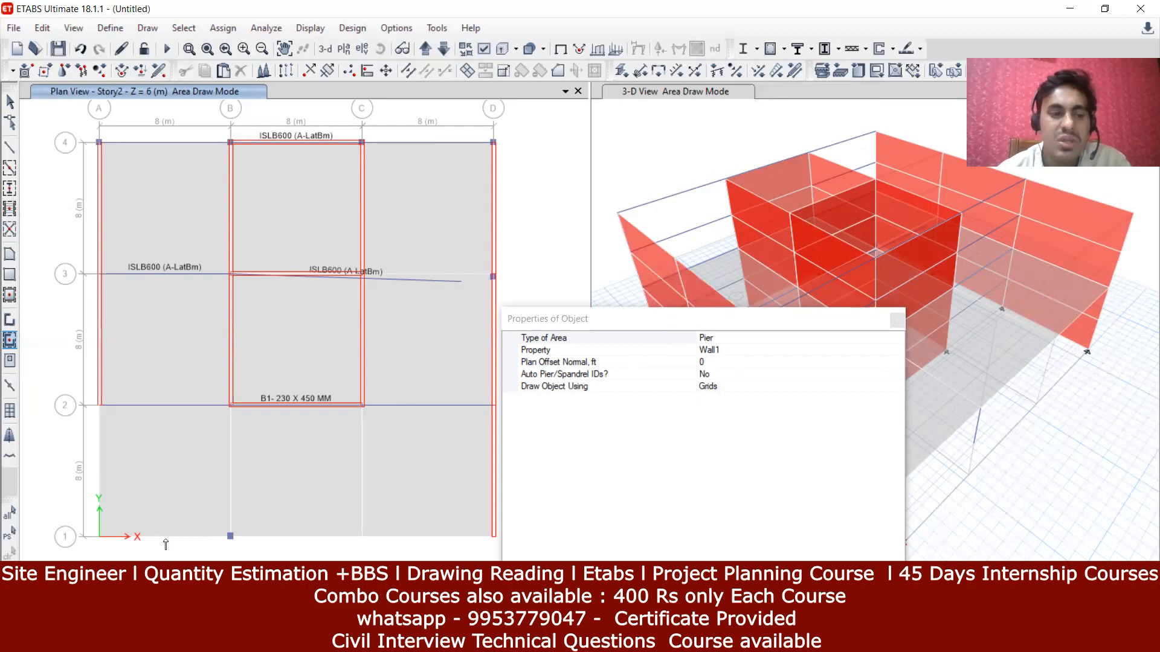
click(100, 471)
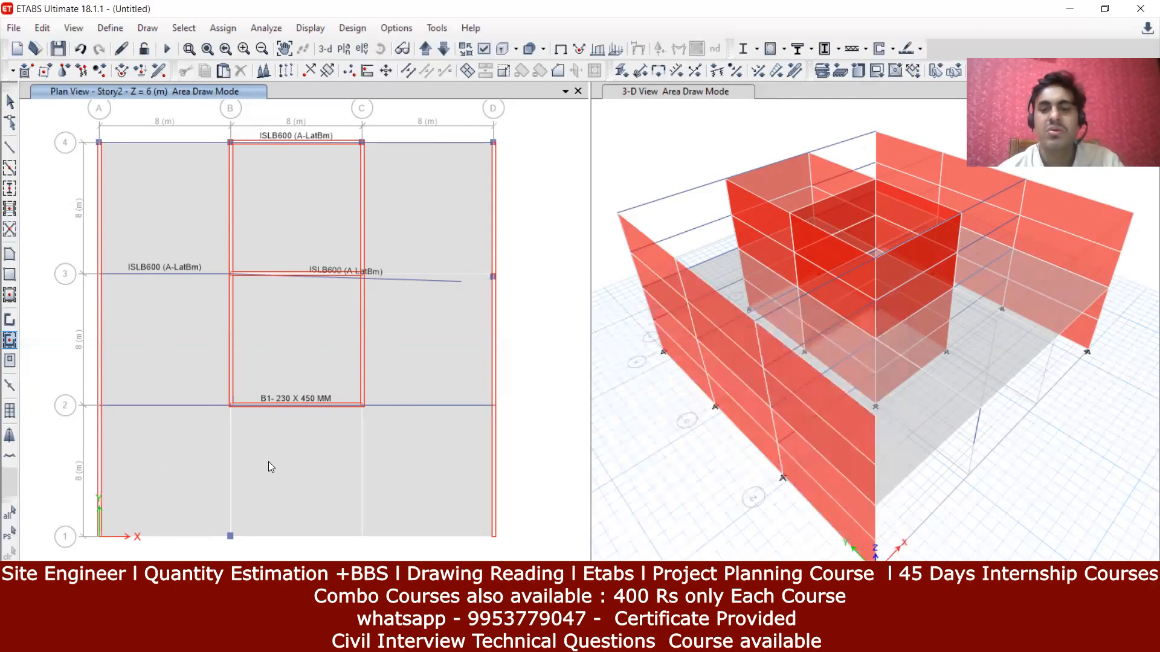
click(178, 537)
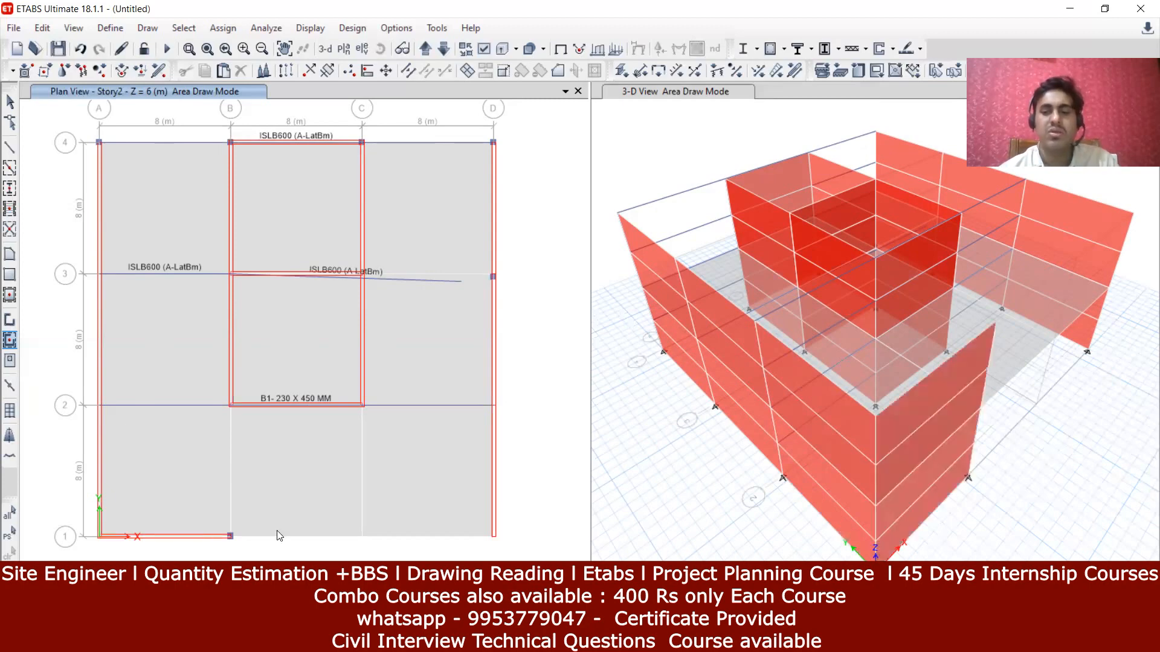
click(398, 538)
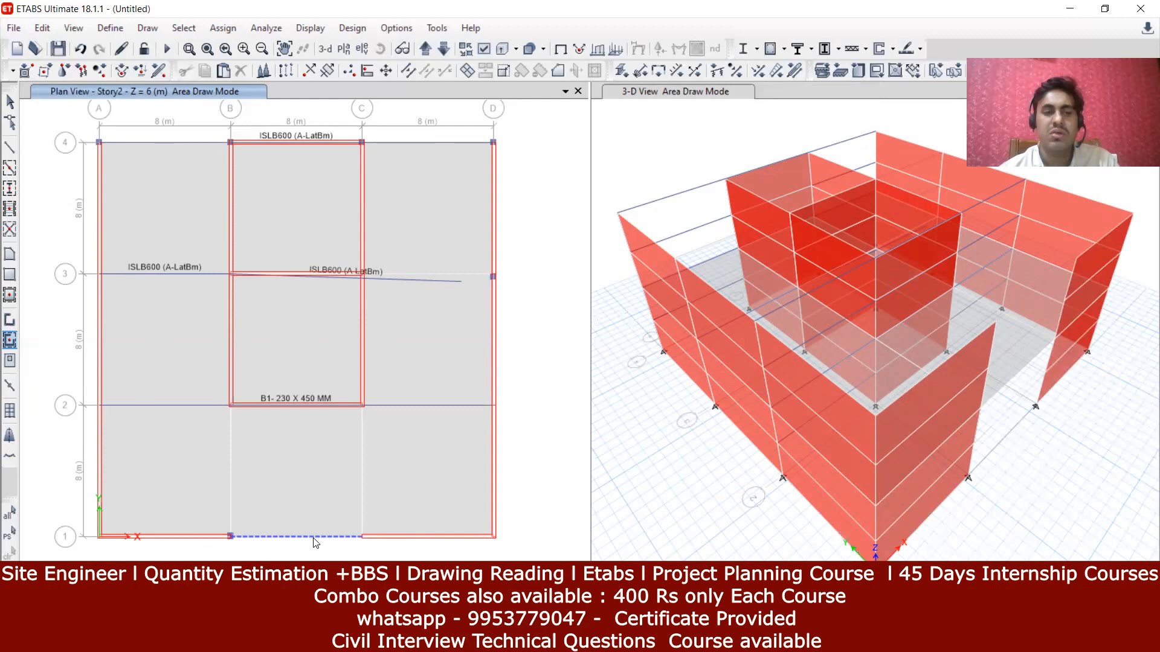
click(327, 539)
click(447, 142)
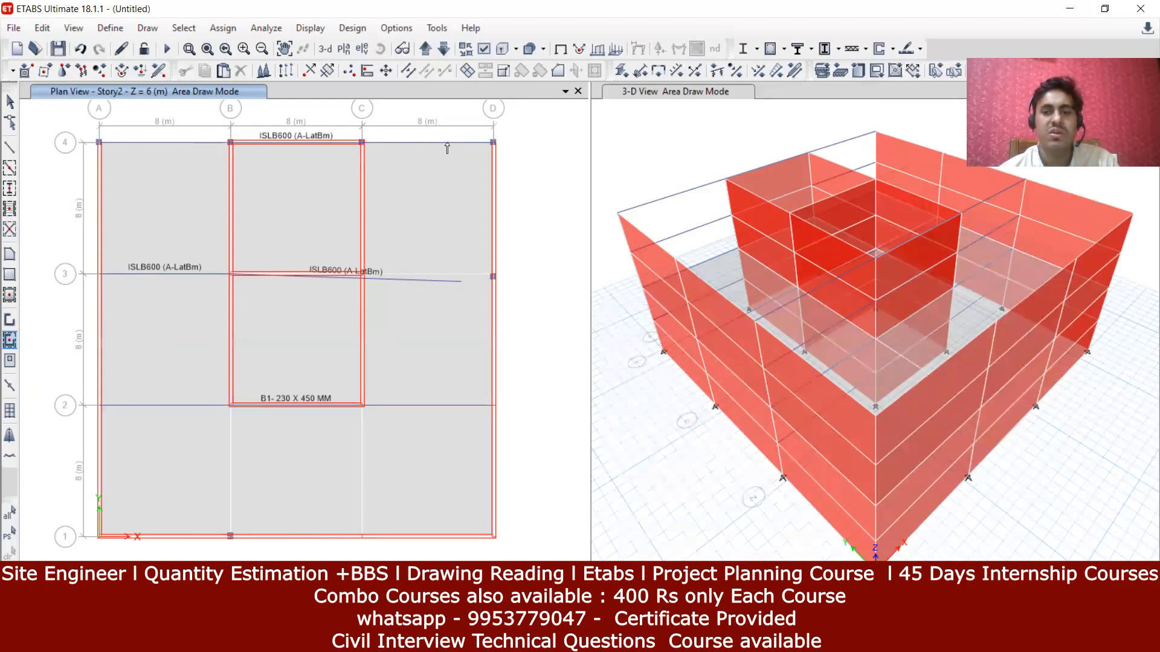
click(192, 145)
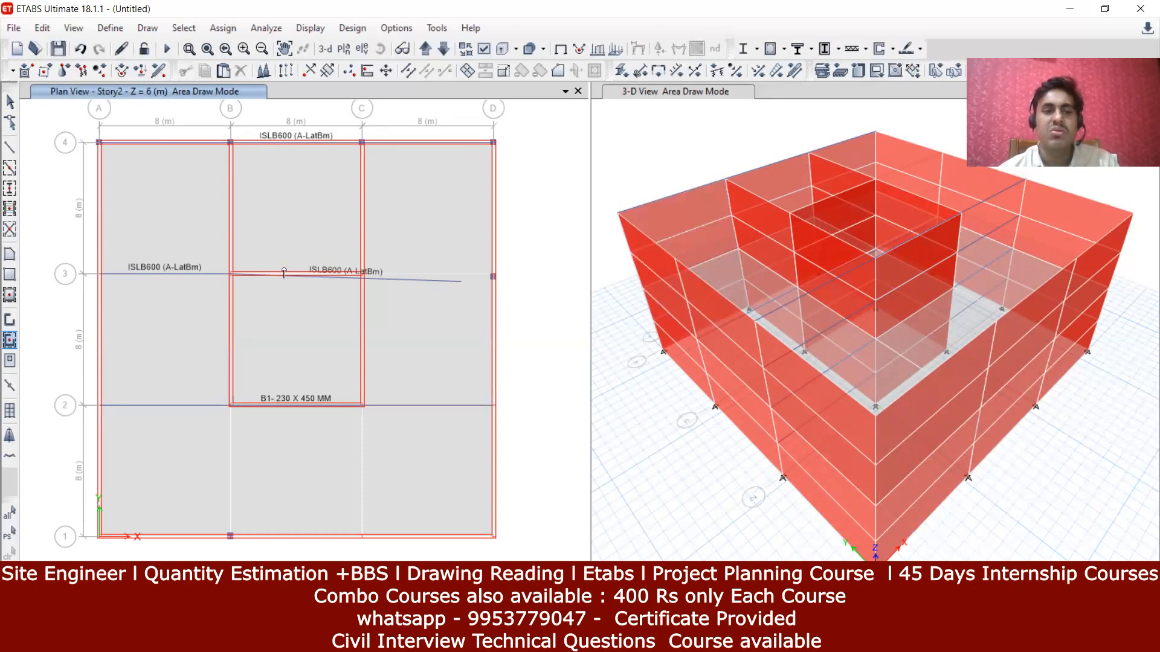